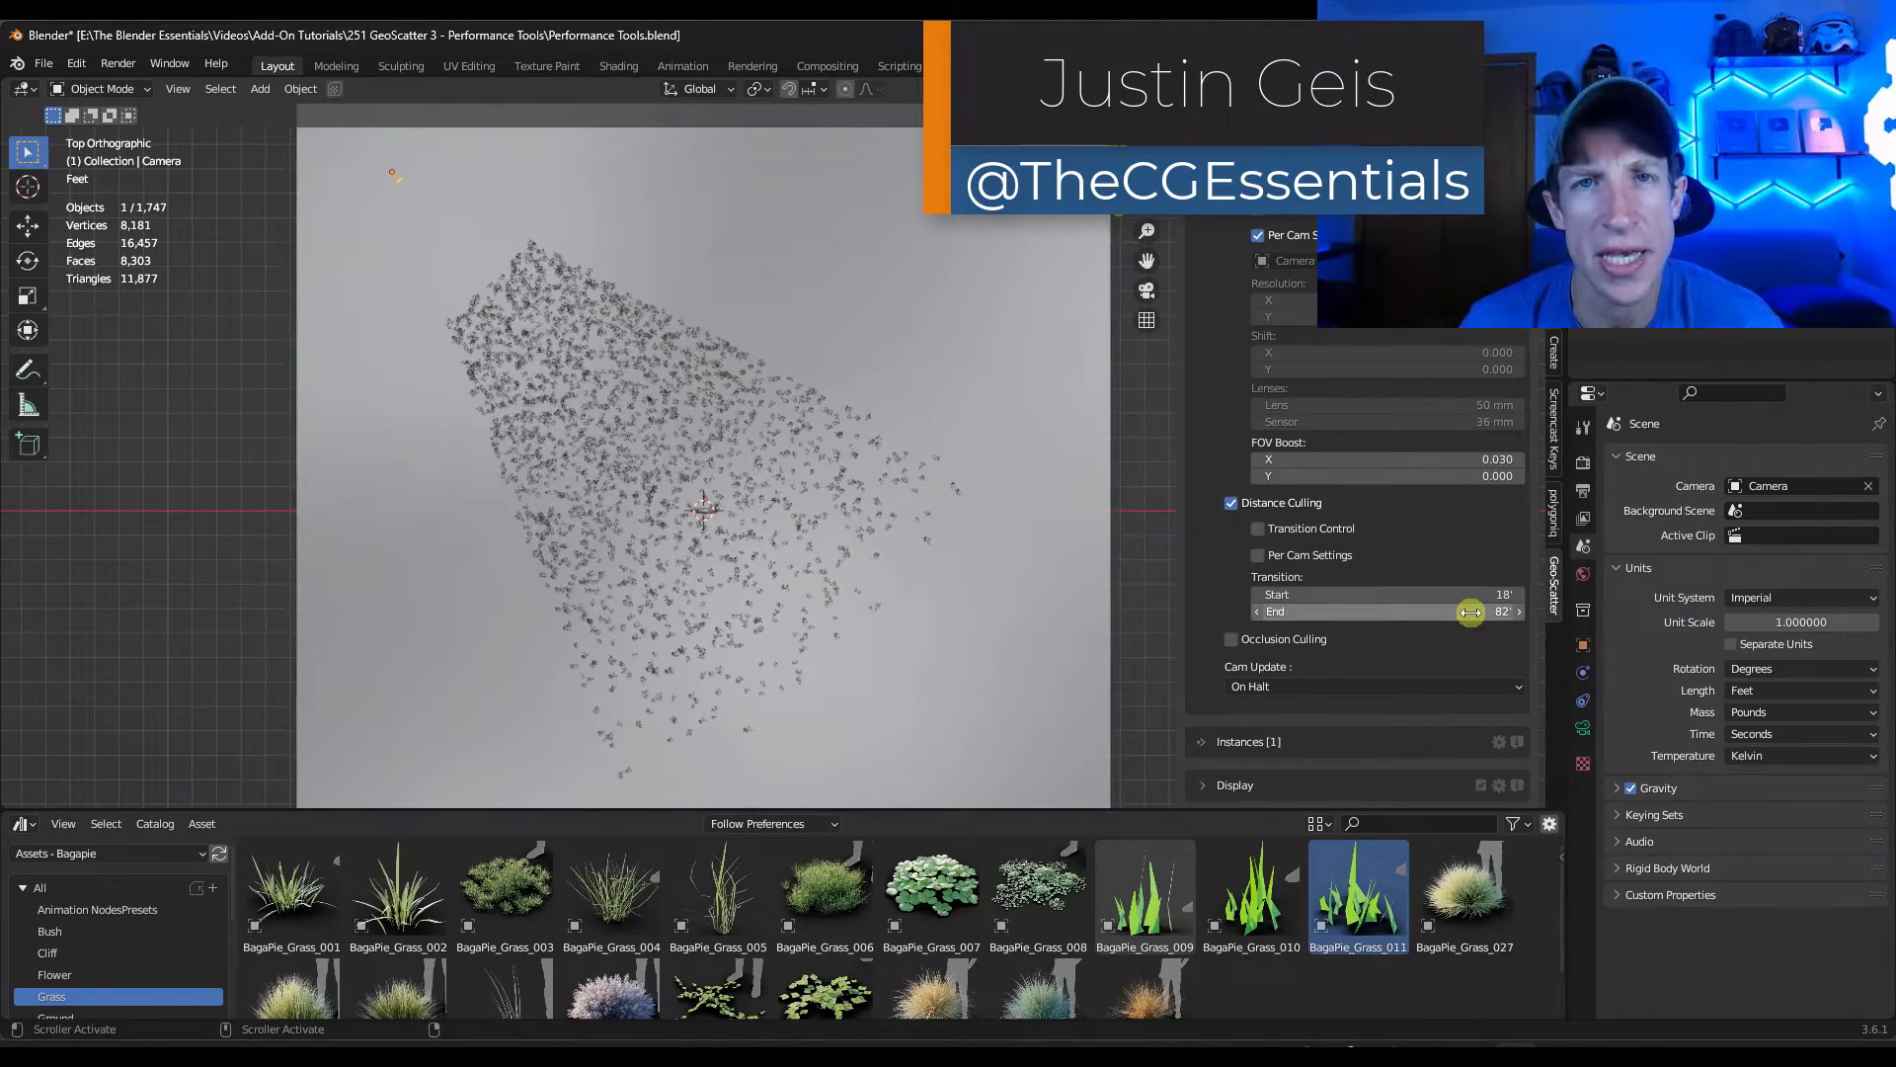
Step: Look through the scene camera and adjust the end distance of the Distance Culling transition
{"action": "key", "text": "KP_0"}
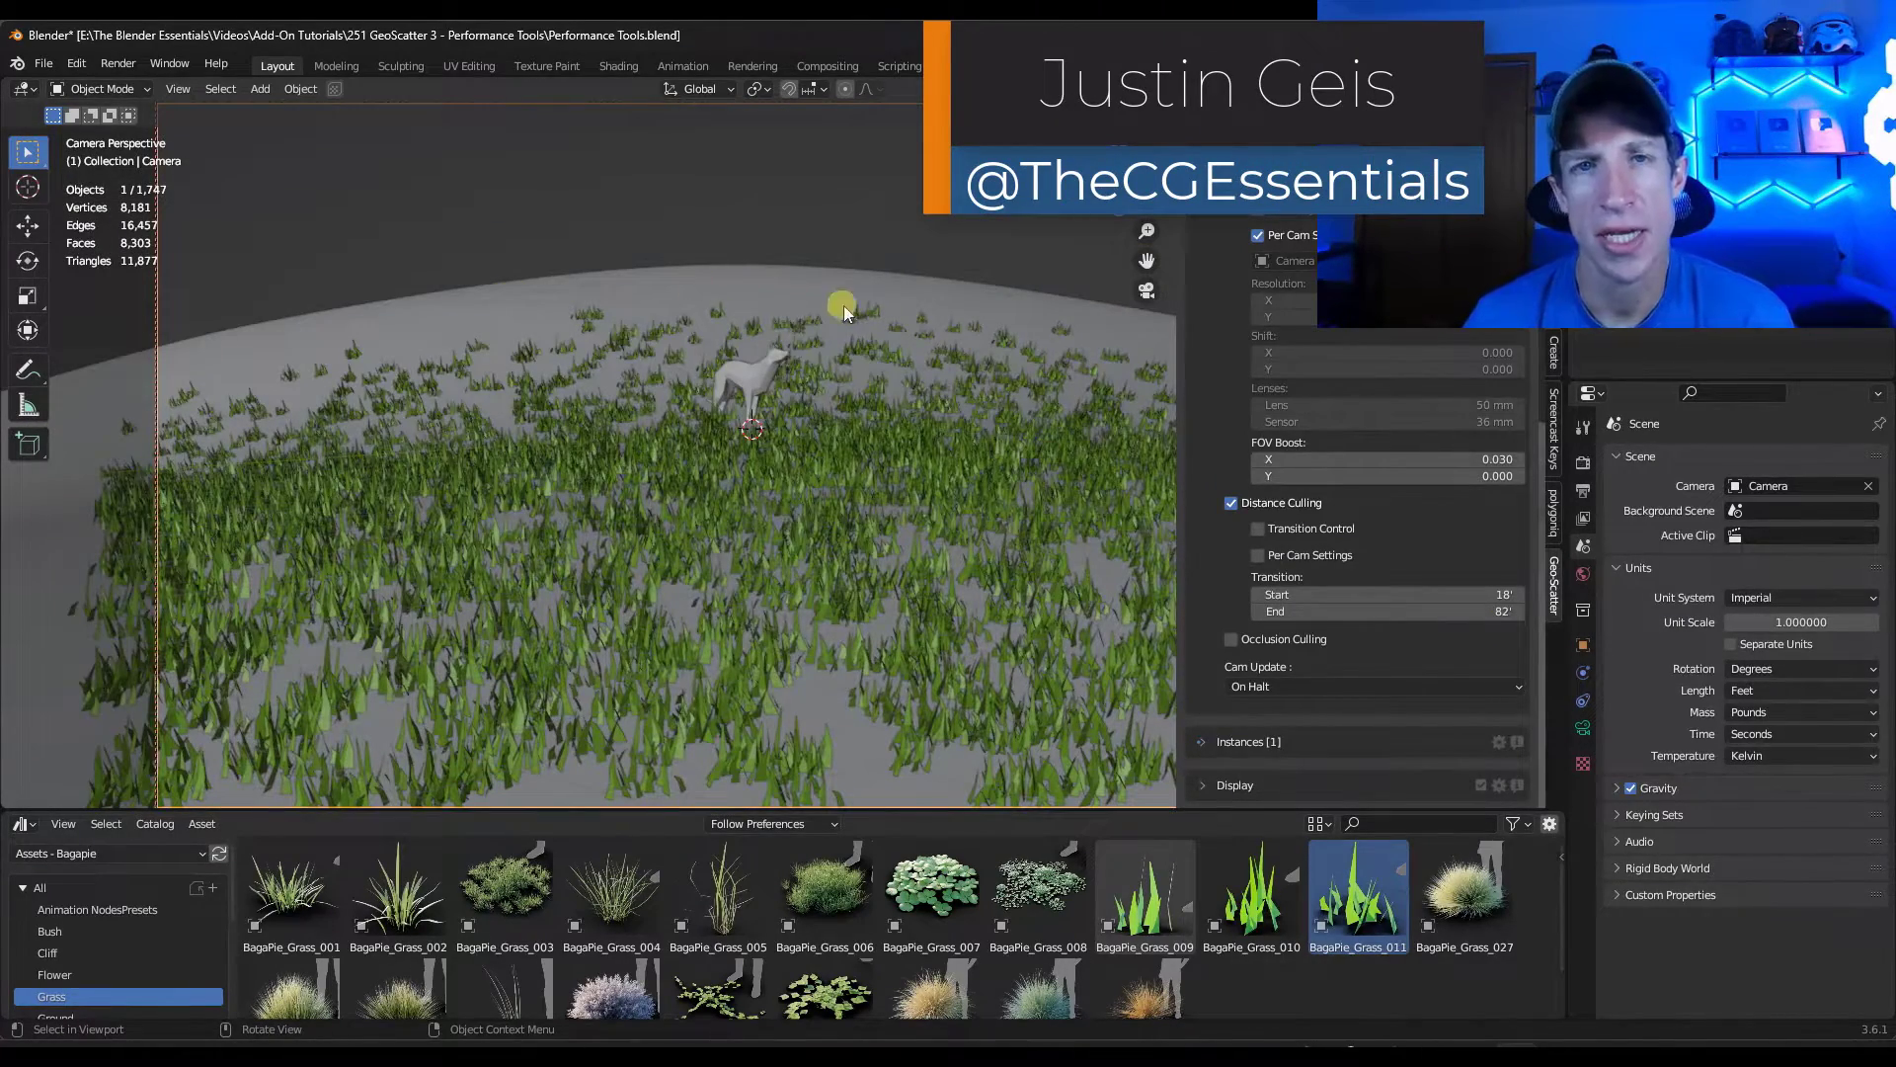
{"action": "left_click_drag", "start_coordinate": [1343, 611], "coordinate": [1437, 602]}
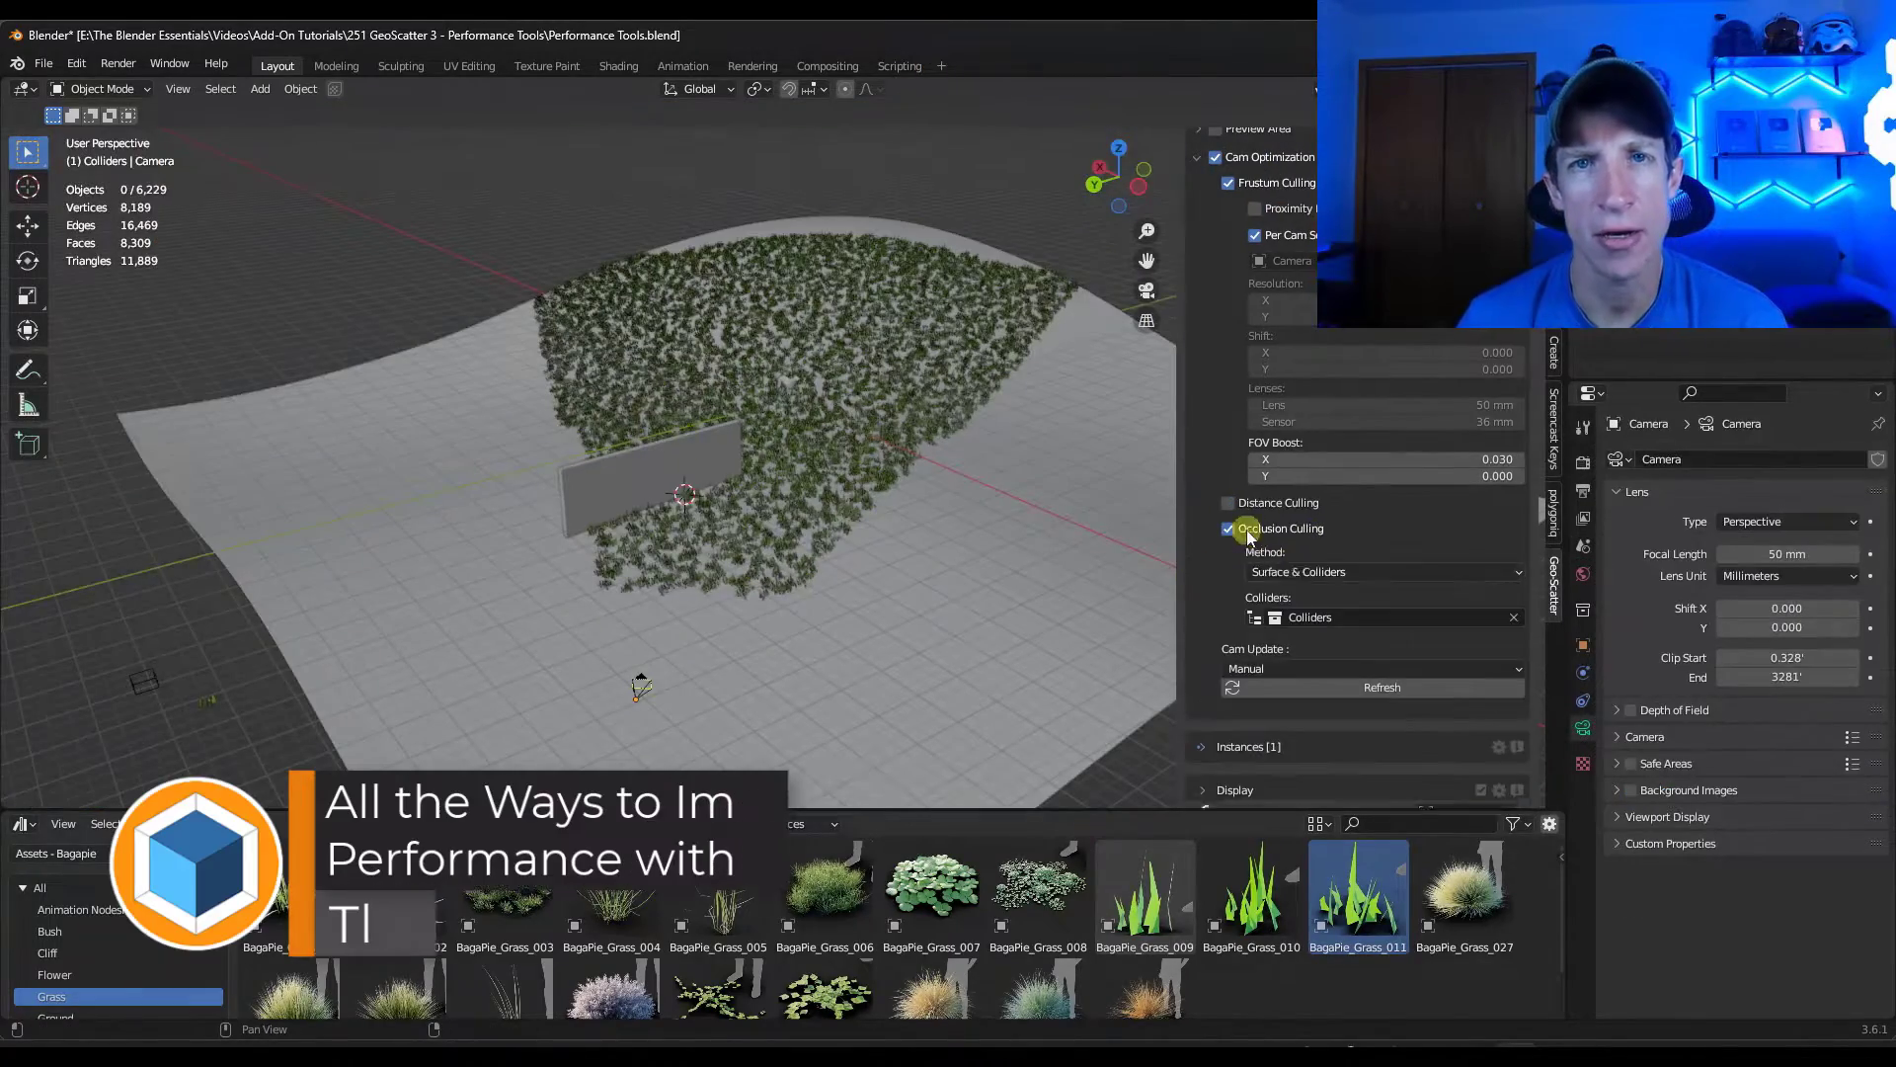
Step: Switch the Occlusion Culling method to Surface Only, and return it to Surface & Colliders
{"action": "left_click", "coordinate": [1301, 572]}
{"action": "left_click", "coordinate": [1304, 596]}
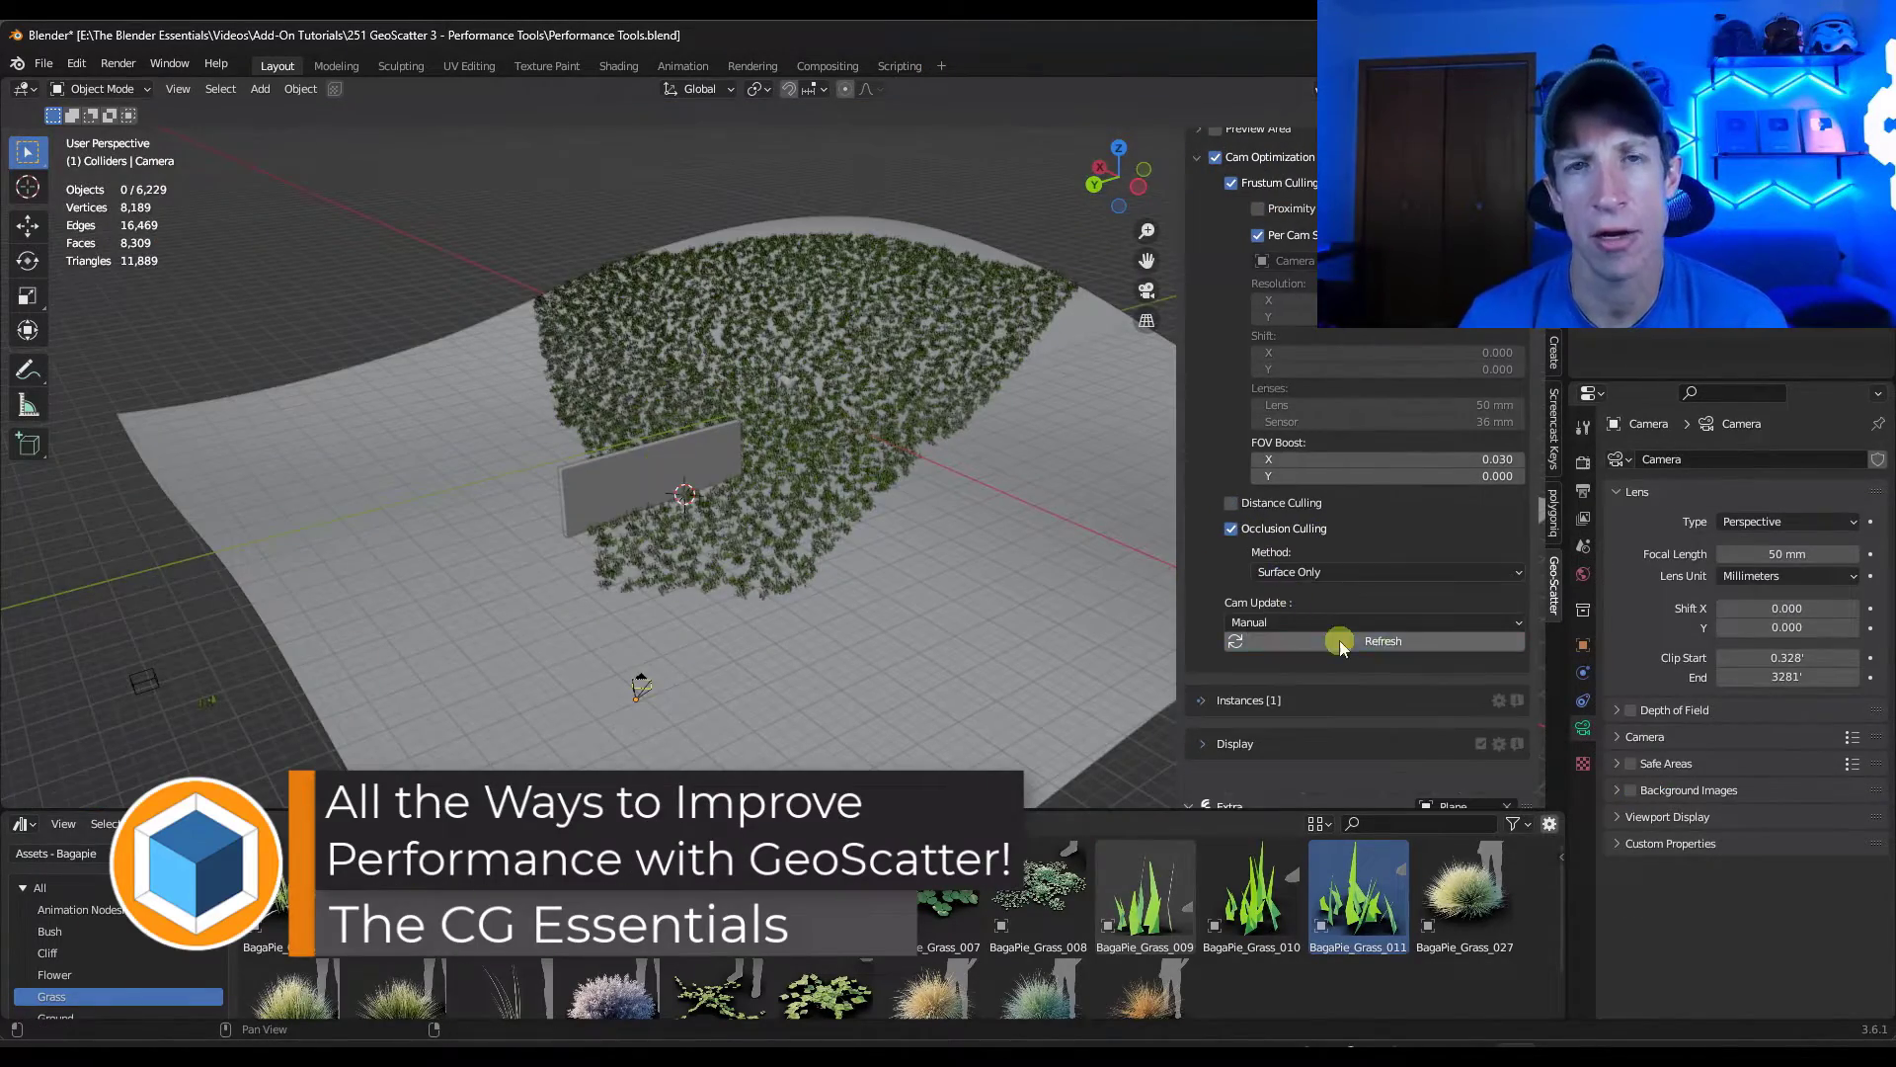
{"action": "left_click", "coordinate": [1363, 573]}
{"action": "left_click", "coordinate": [1339, 638]}
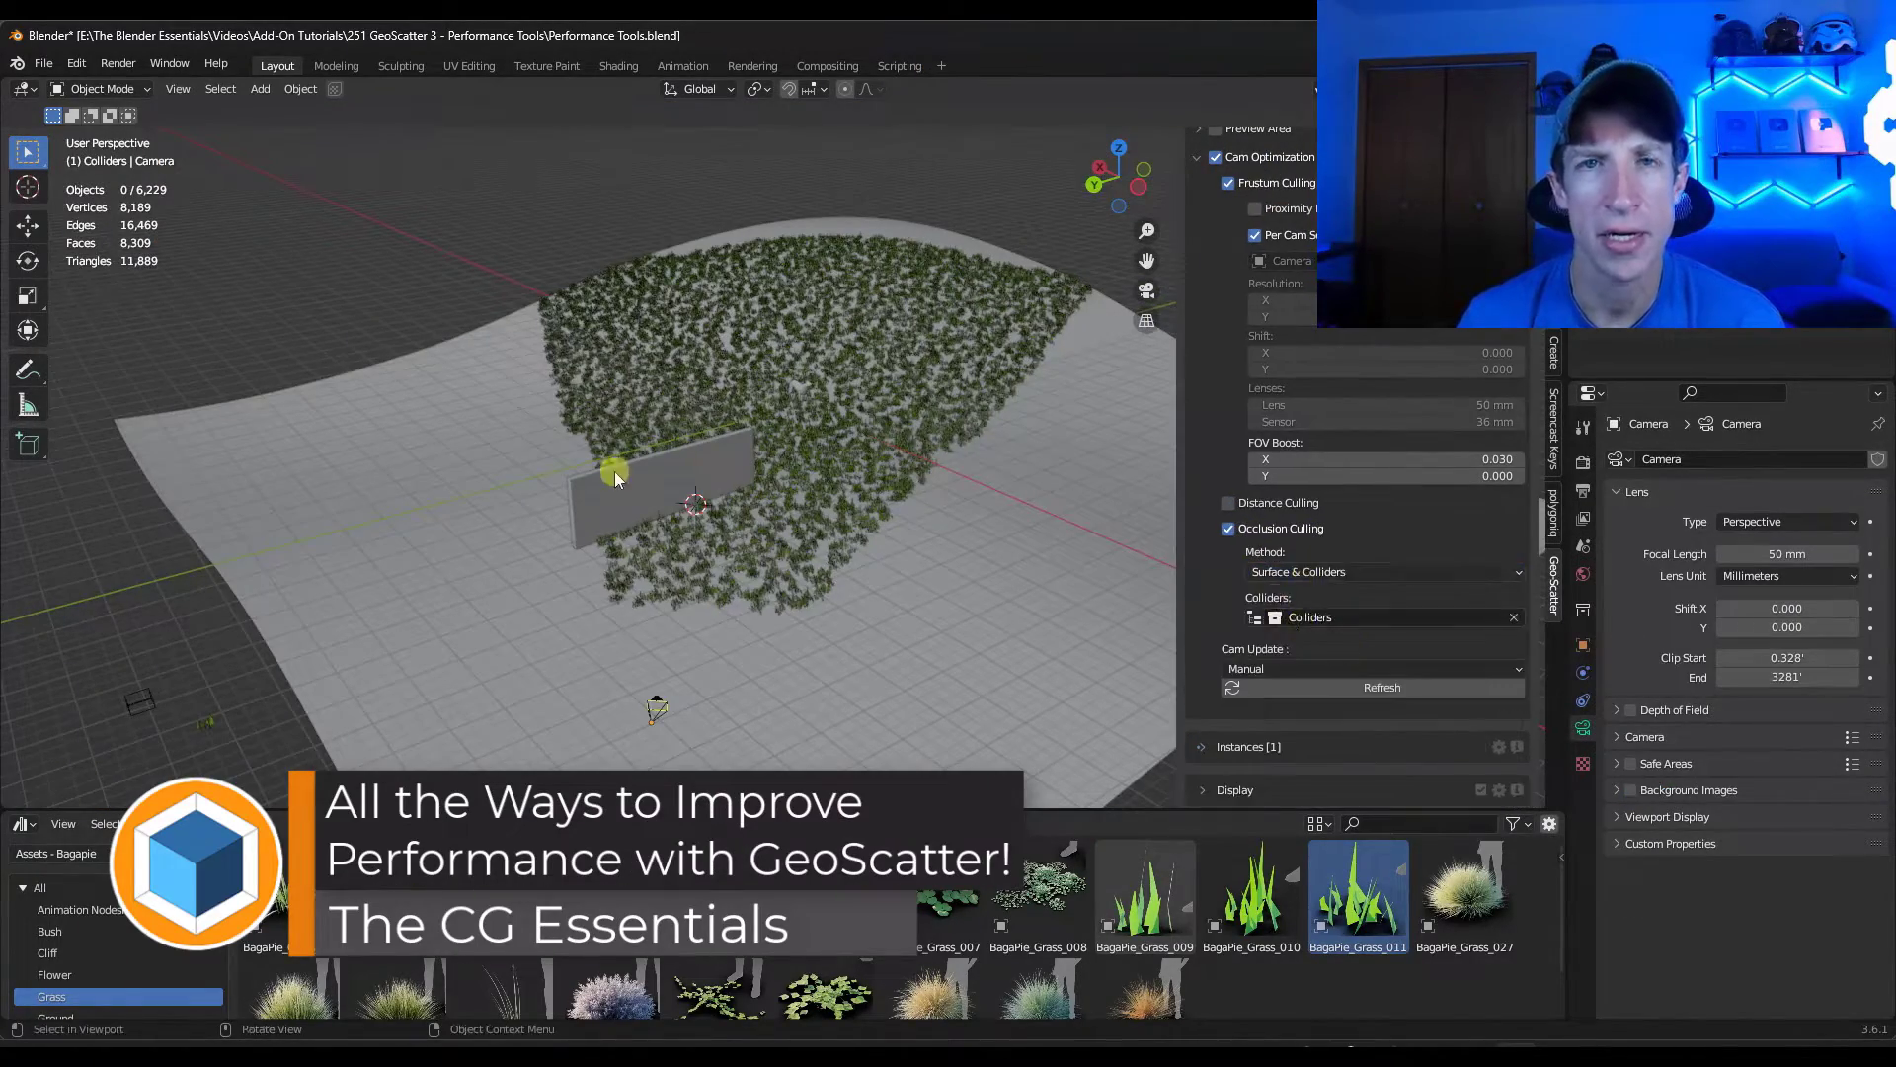
Step: Move the wall collider cube about 1.9 ft, mostly upward, in front of the scattered grass
{"action": "left_click", "coordinate": [614, 476]}
{"action": "key", "text": "g"}
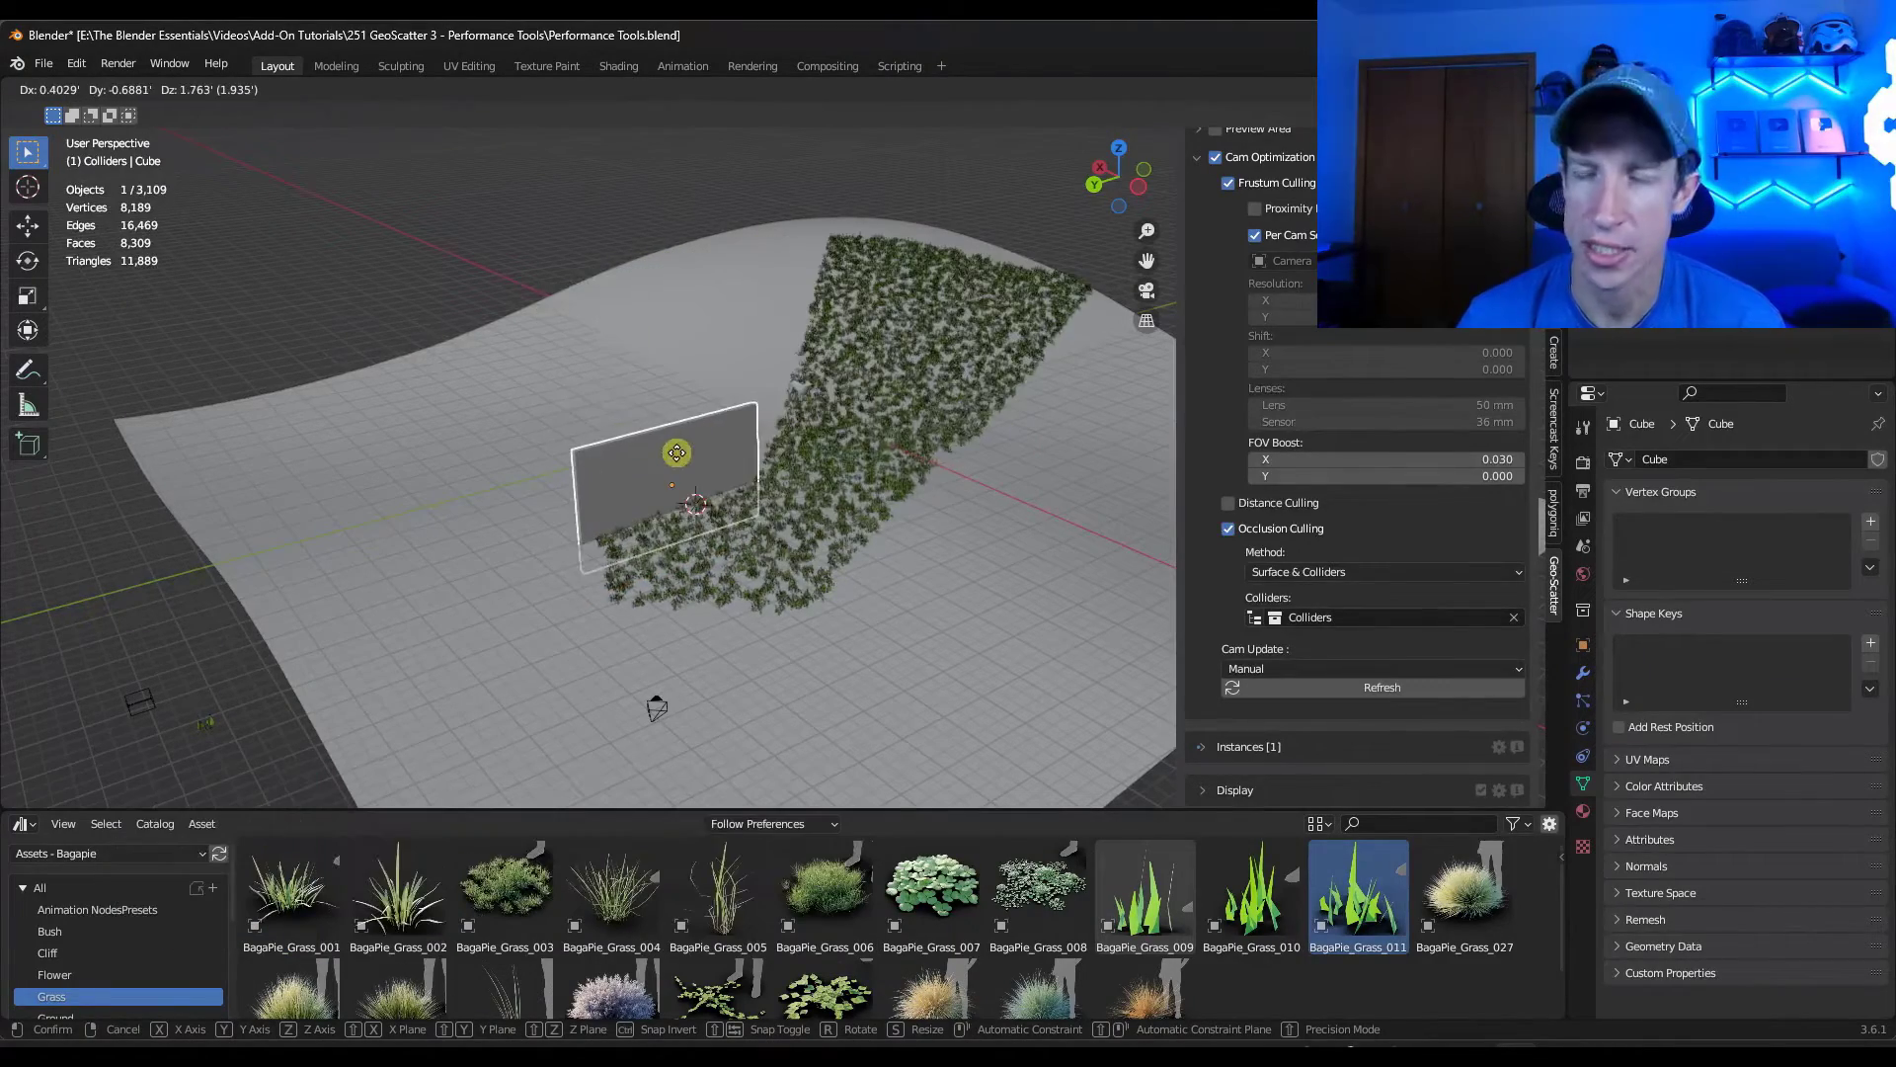
{"action": "left_click", "coordinate": [682, 451]}
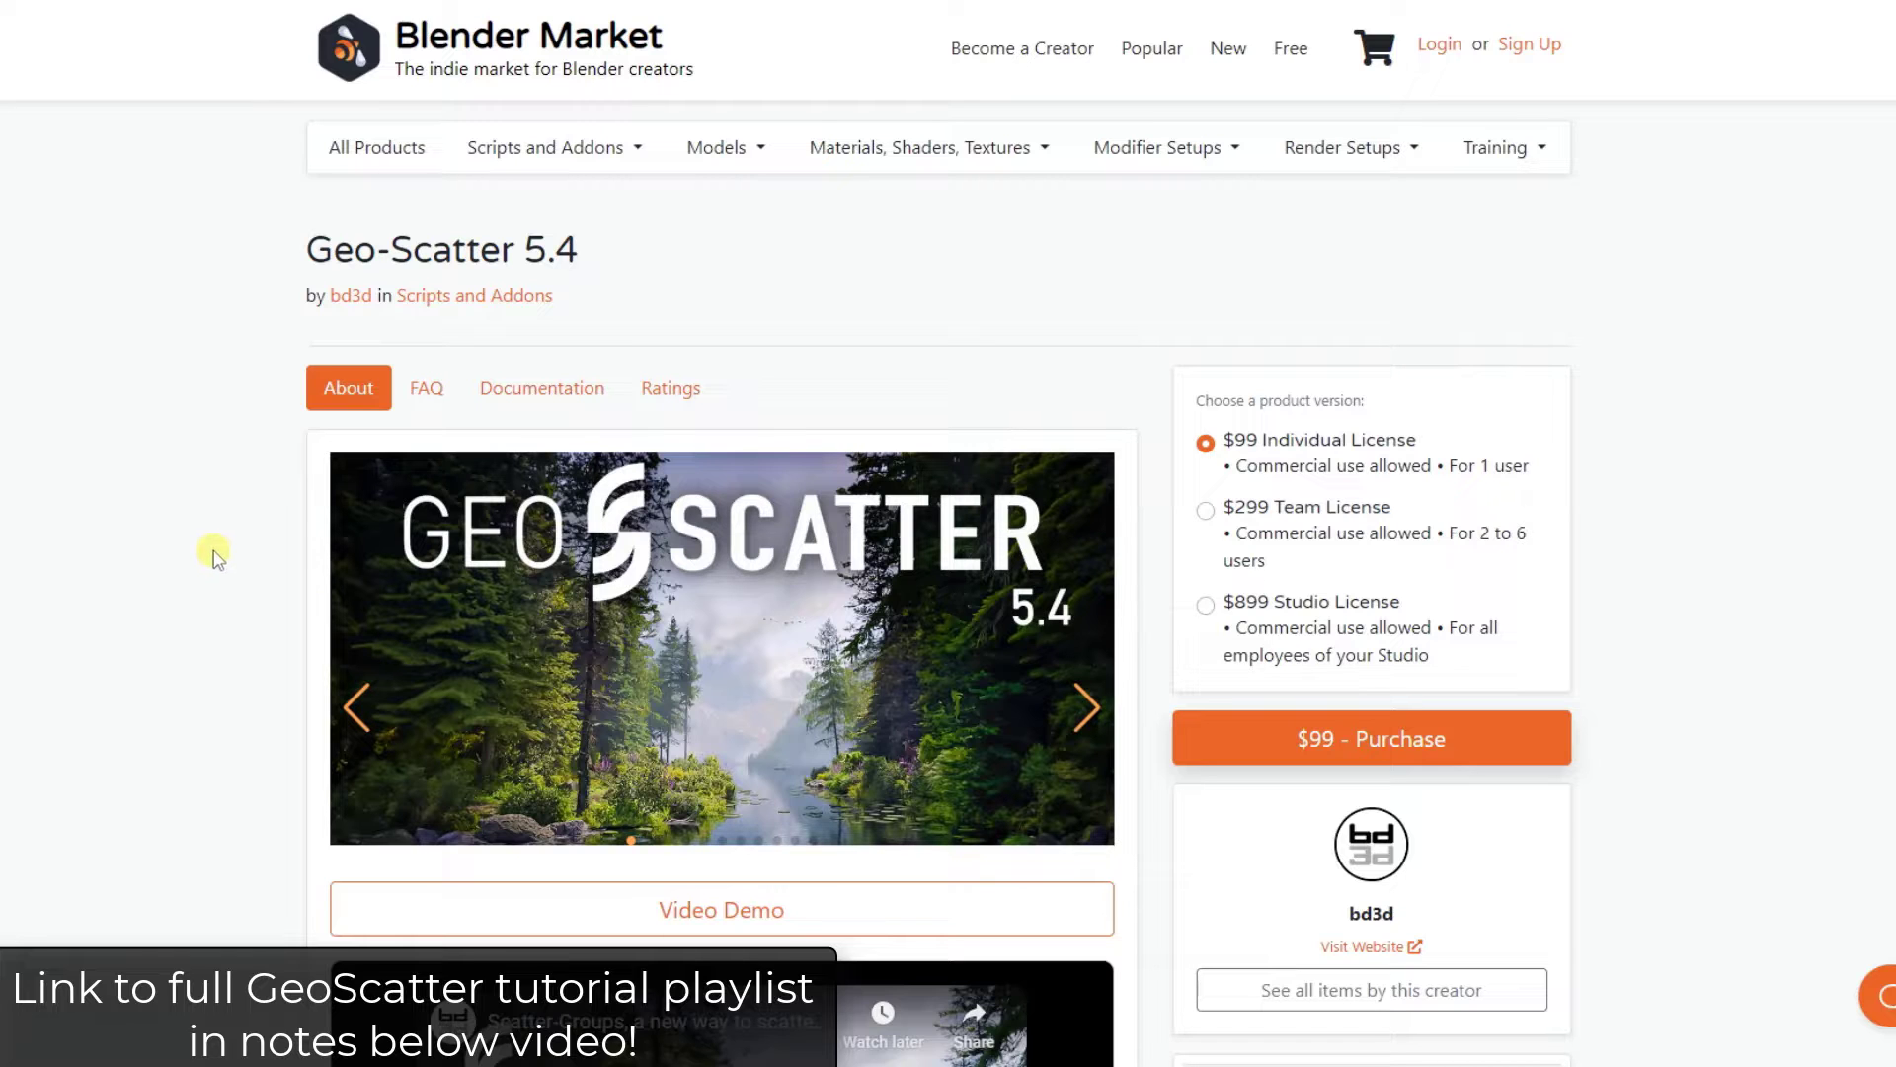
Step: Examine the Geo-Scatter 5.4 product page and the Optimization documentation, including its sections on computer limits and hiding systems from the viewport
{"action": "scroll", "coordinate": [212, 550], "scroll_direction": "down", "scroll_amount": 3}
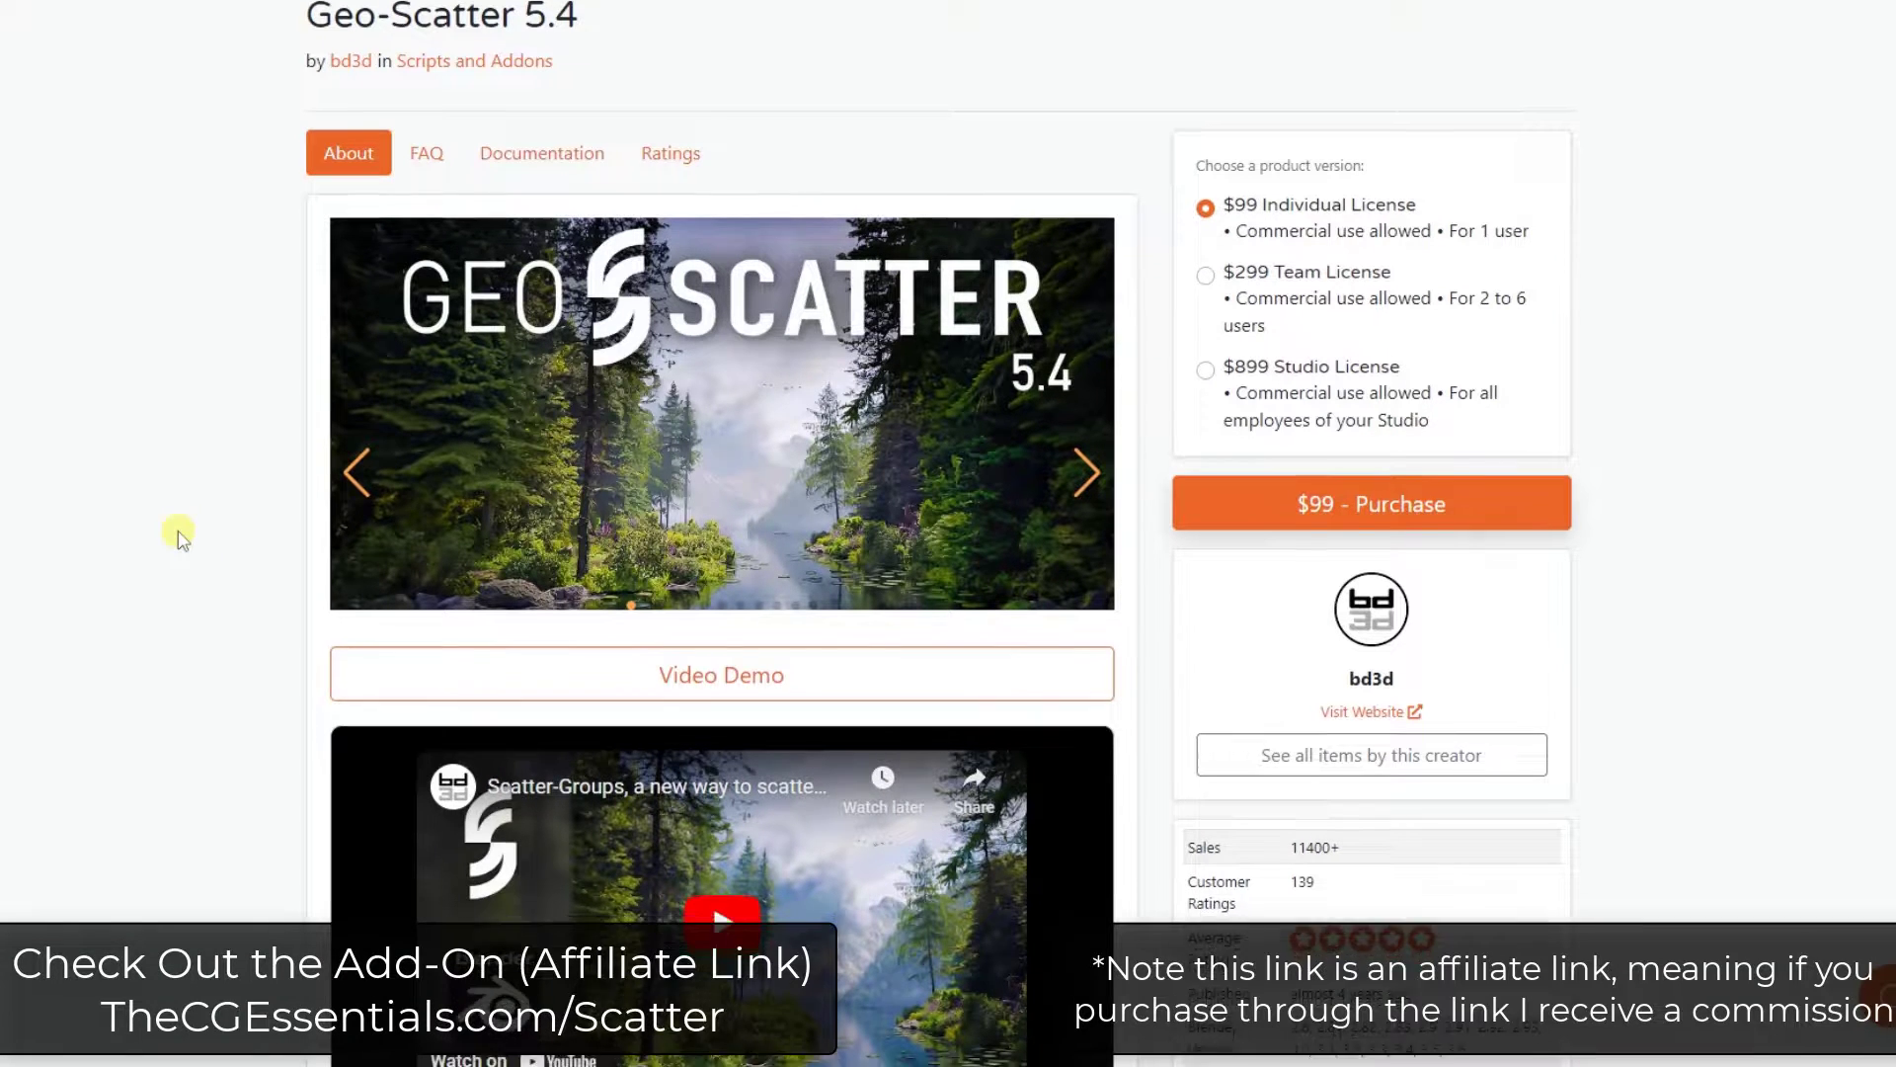
{"action": "scroll", "coordinate": [179, 536], "scroll_direction": "down", "scroll_amount": 1}
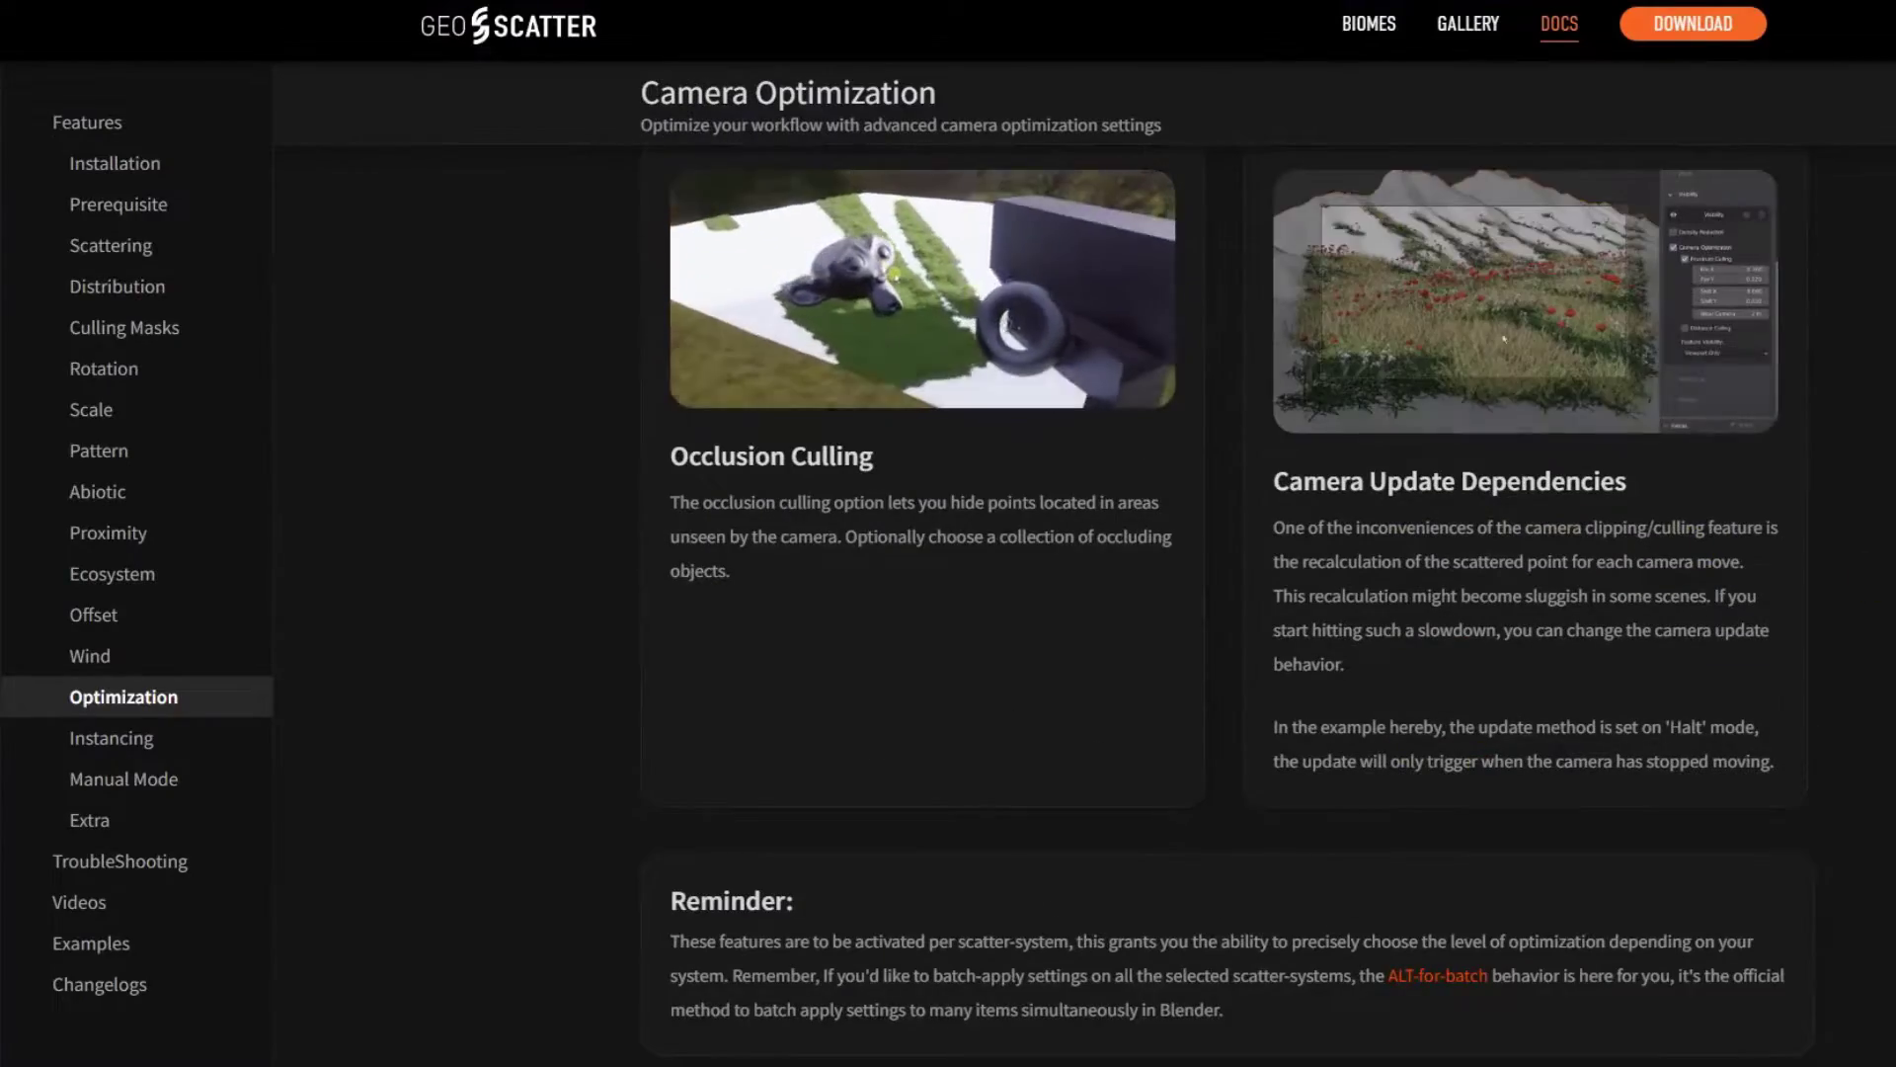
{"action": "scroll", "coordinate": [1219, 309], "scroll_direction": "down", "scroll_amount": 15}
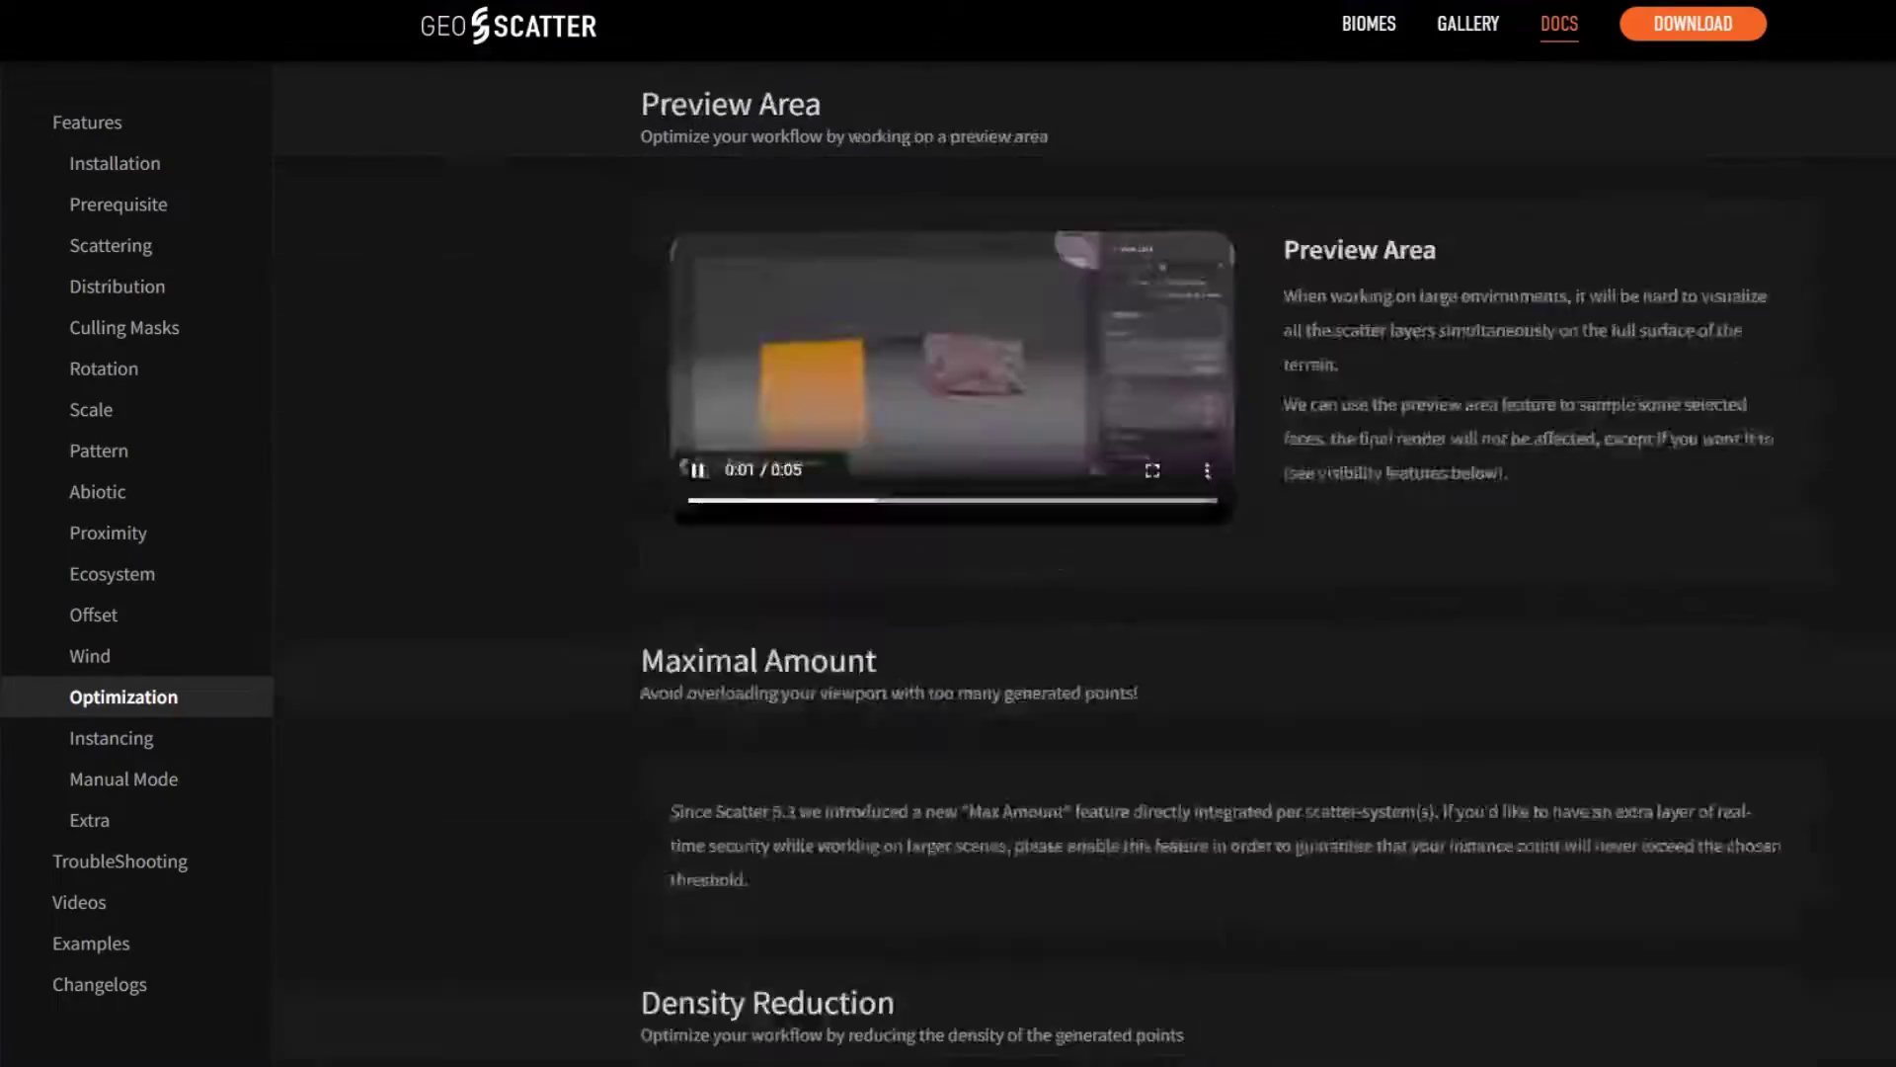
{"action": "scroll", "coordinate": [1219, 309], "scroll_direction": "up", "scroll_amount": 8}
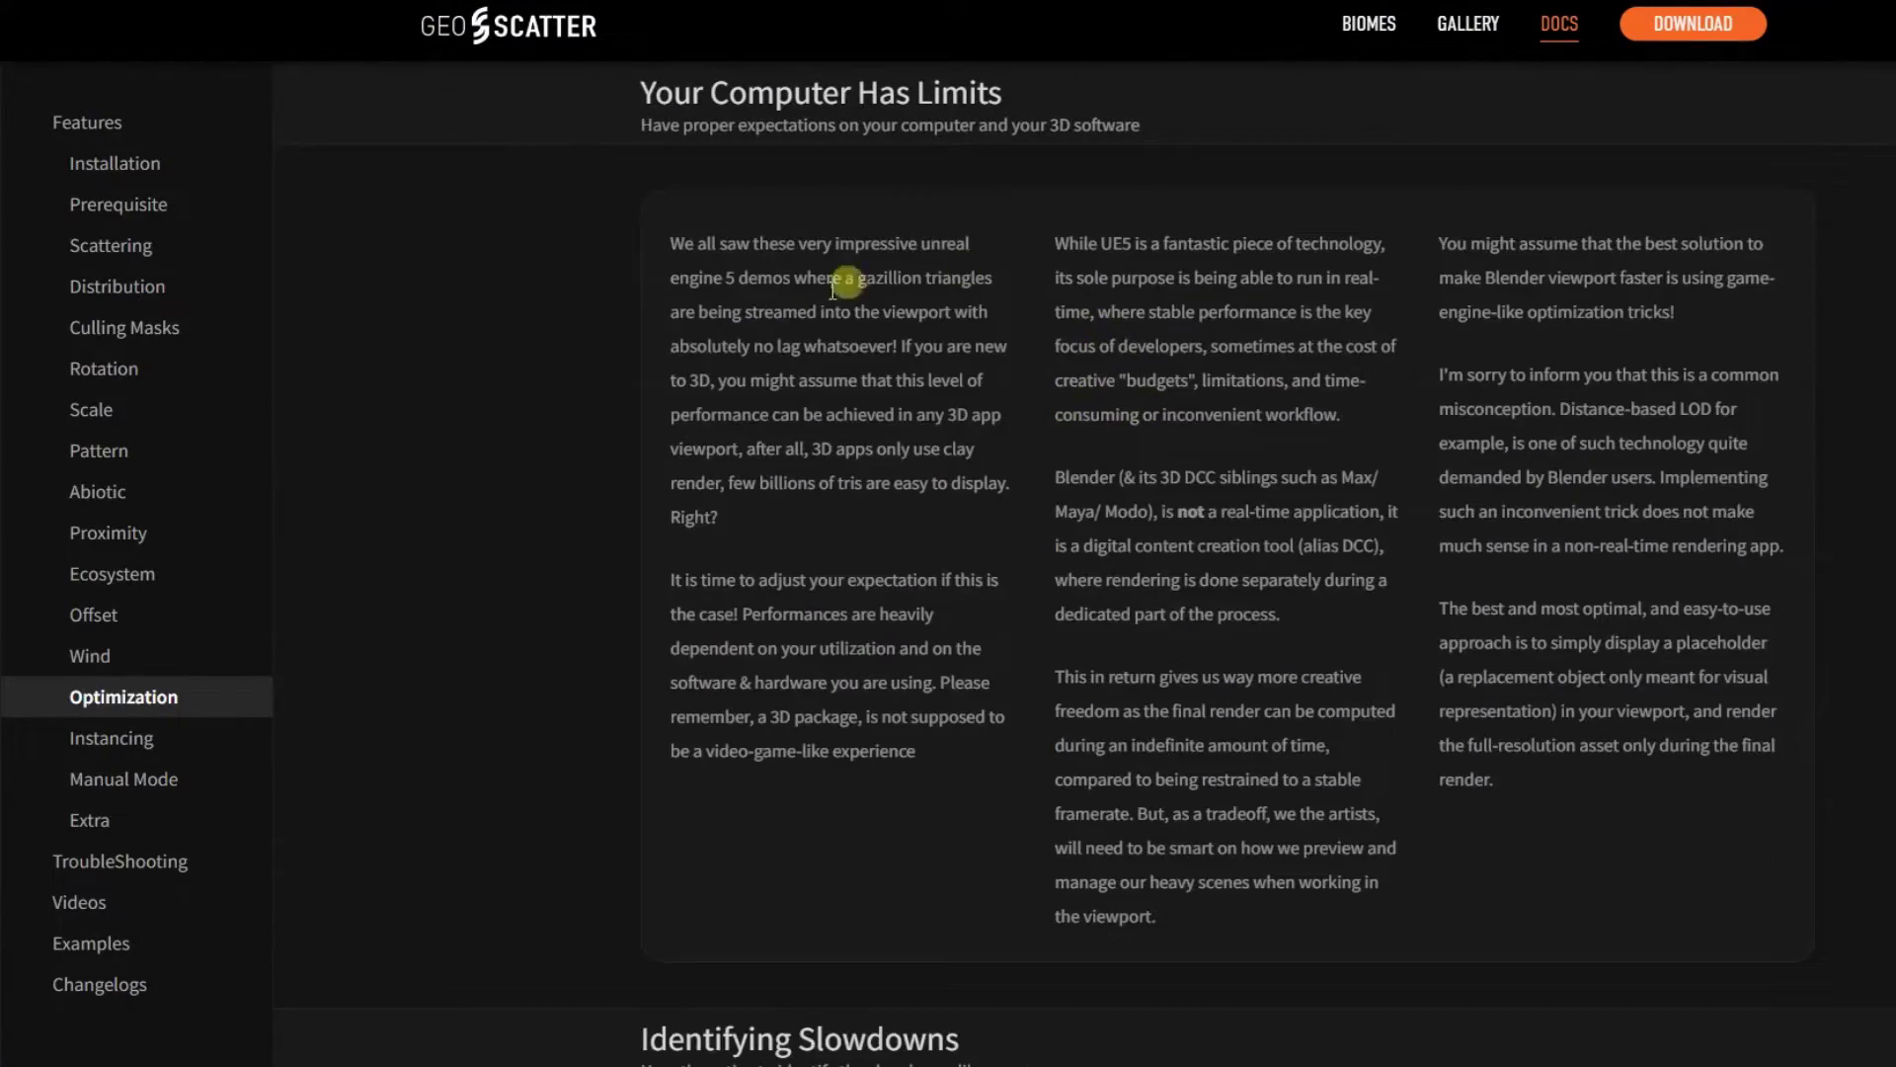
{"action": "scroll", "coordinate": [846, 287], "scroll_direction": "down", "scroll_amount": 12}
{"action": "scroll", "coordinate": [958, 637], "scroll_direction": "down", "scroll_amount": 10}
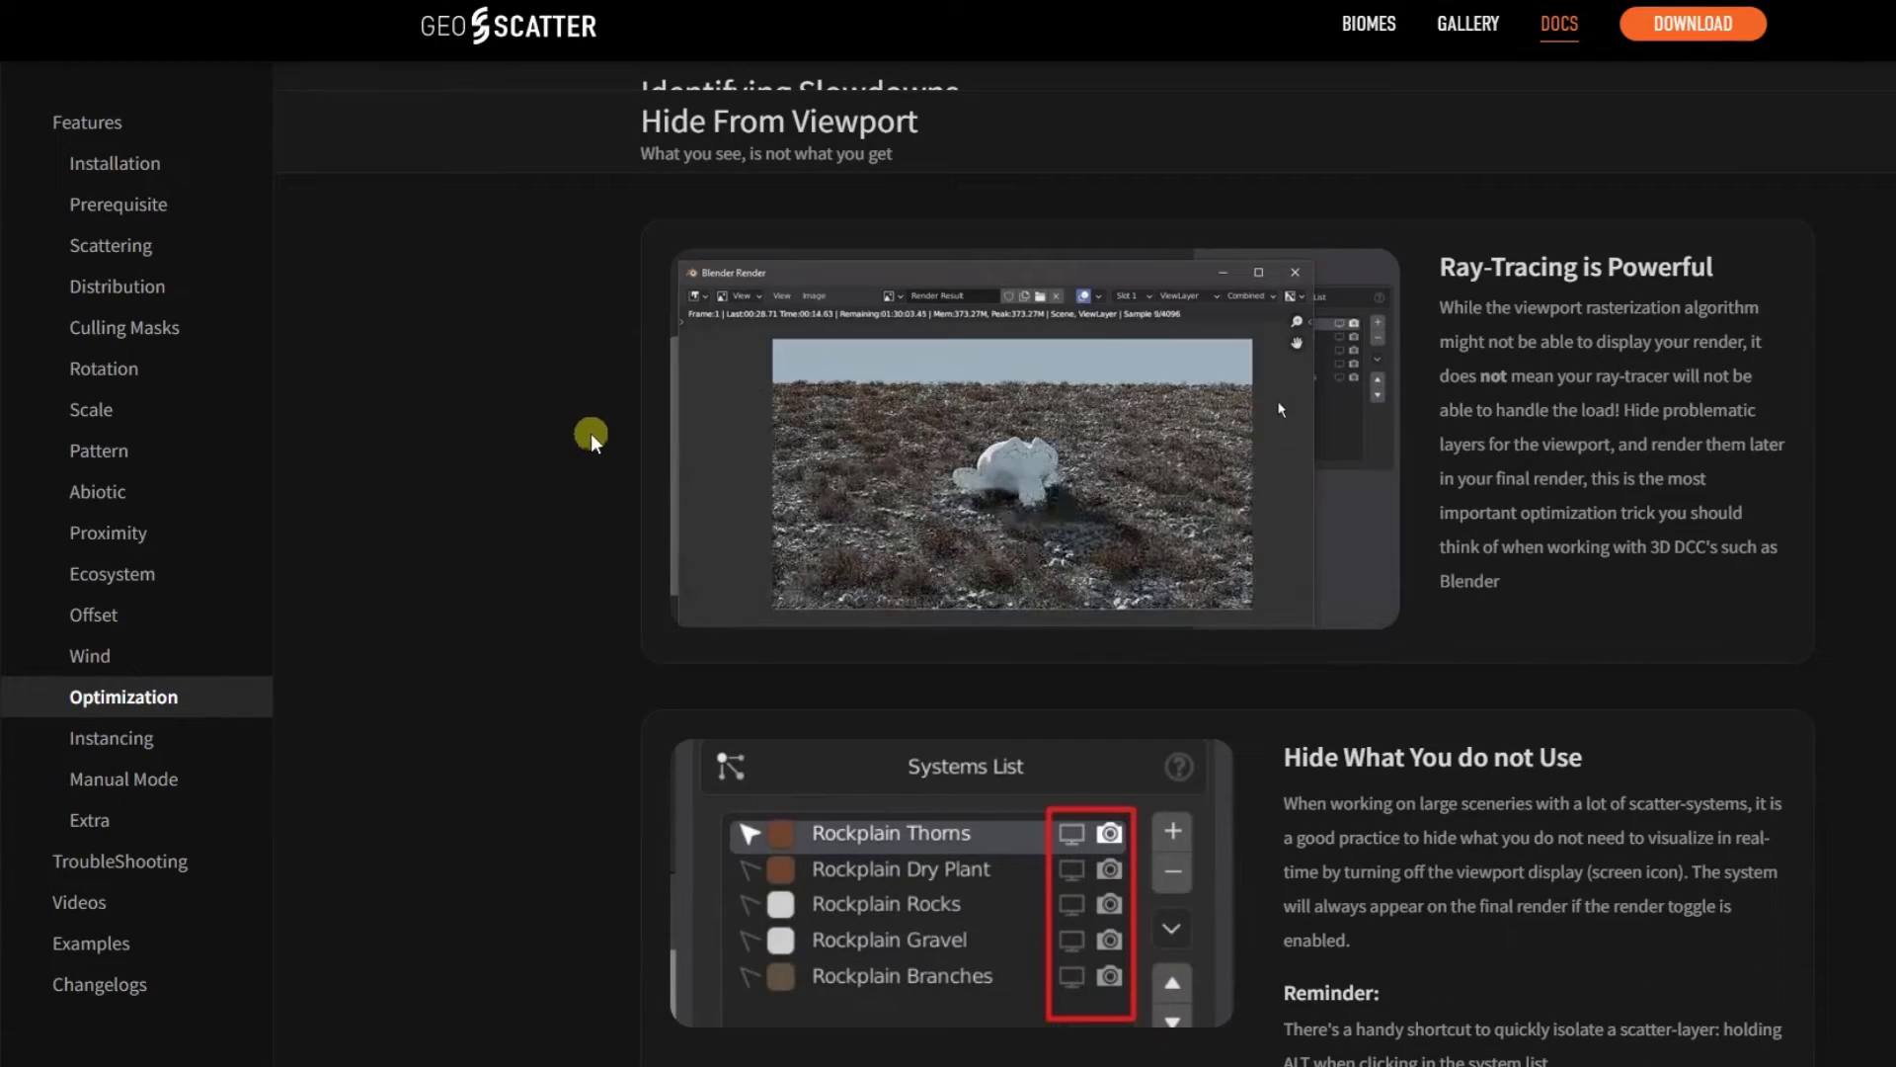
{"action": "mouse_move", "coordinate": [856, 484]}
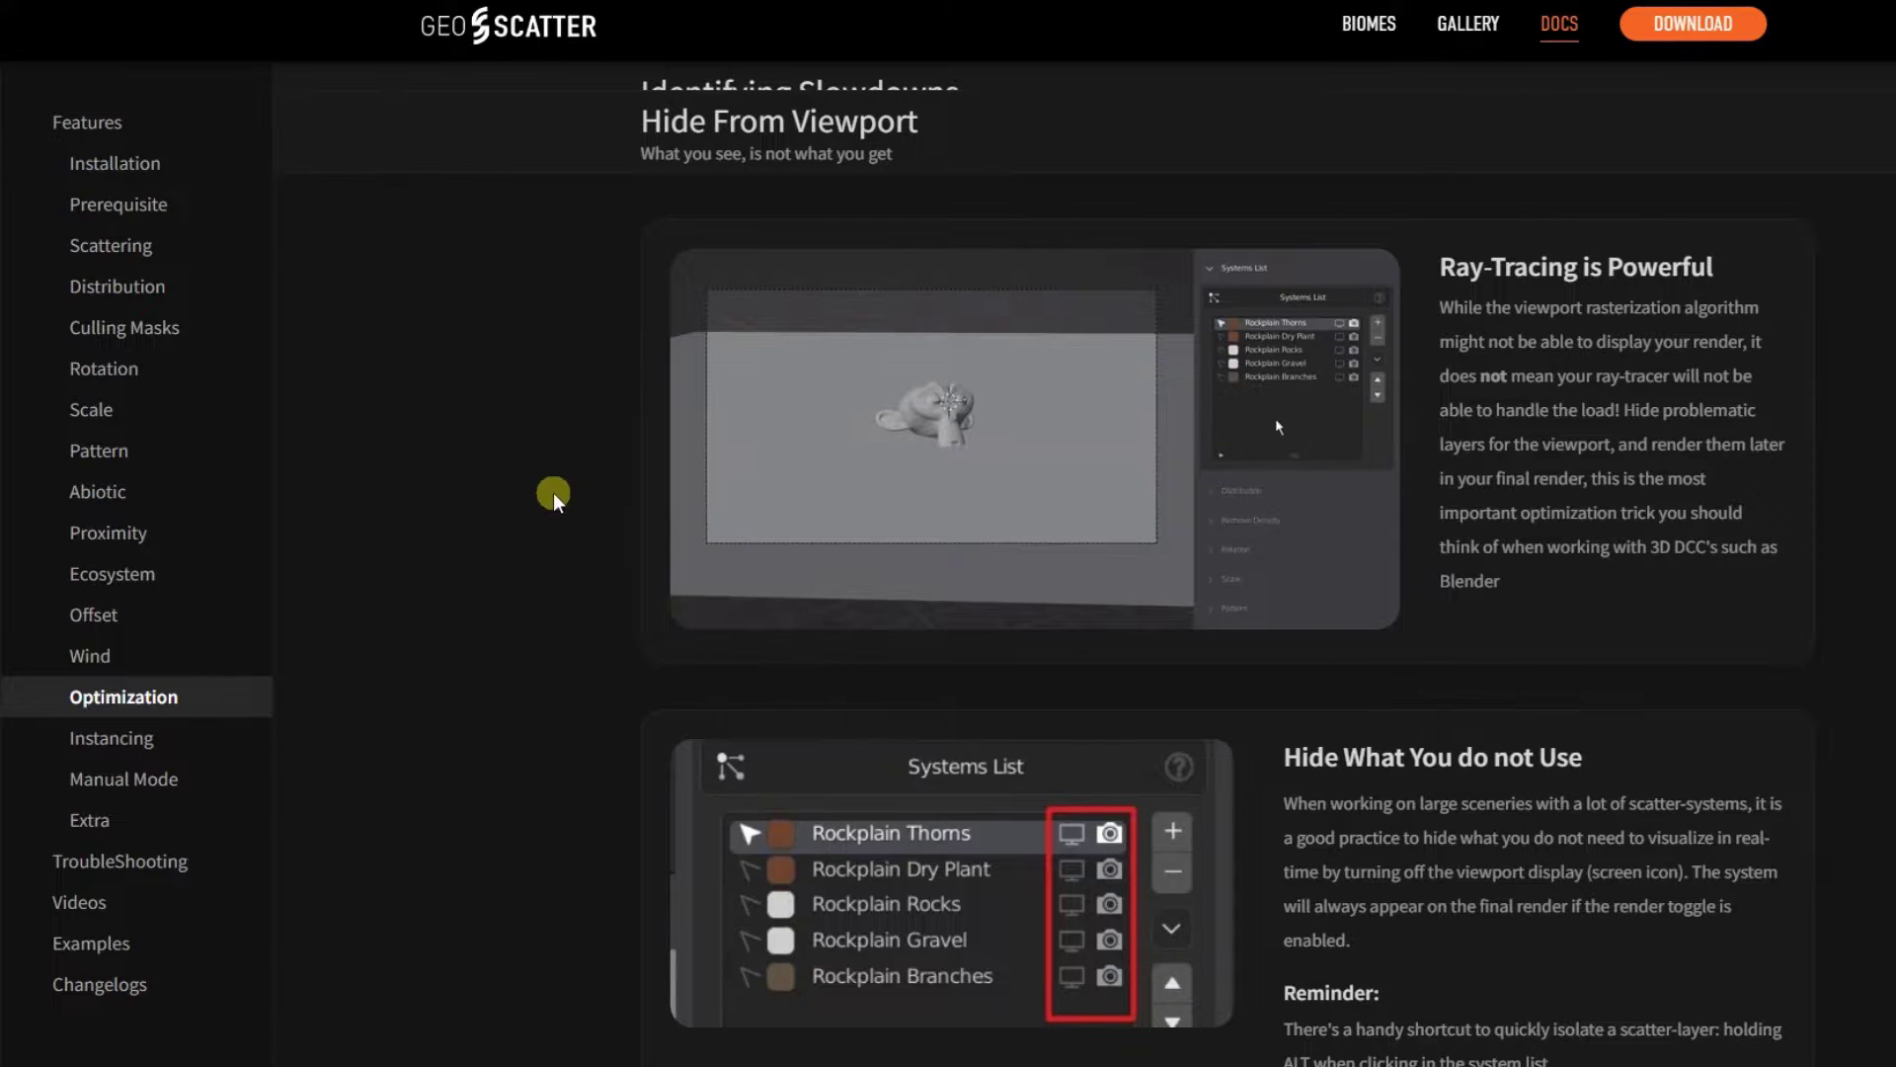
{"action": "scroll", "coordinate": [1382, 691], "scroll_direction": "down", "scroll_amount": 5}
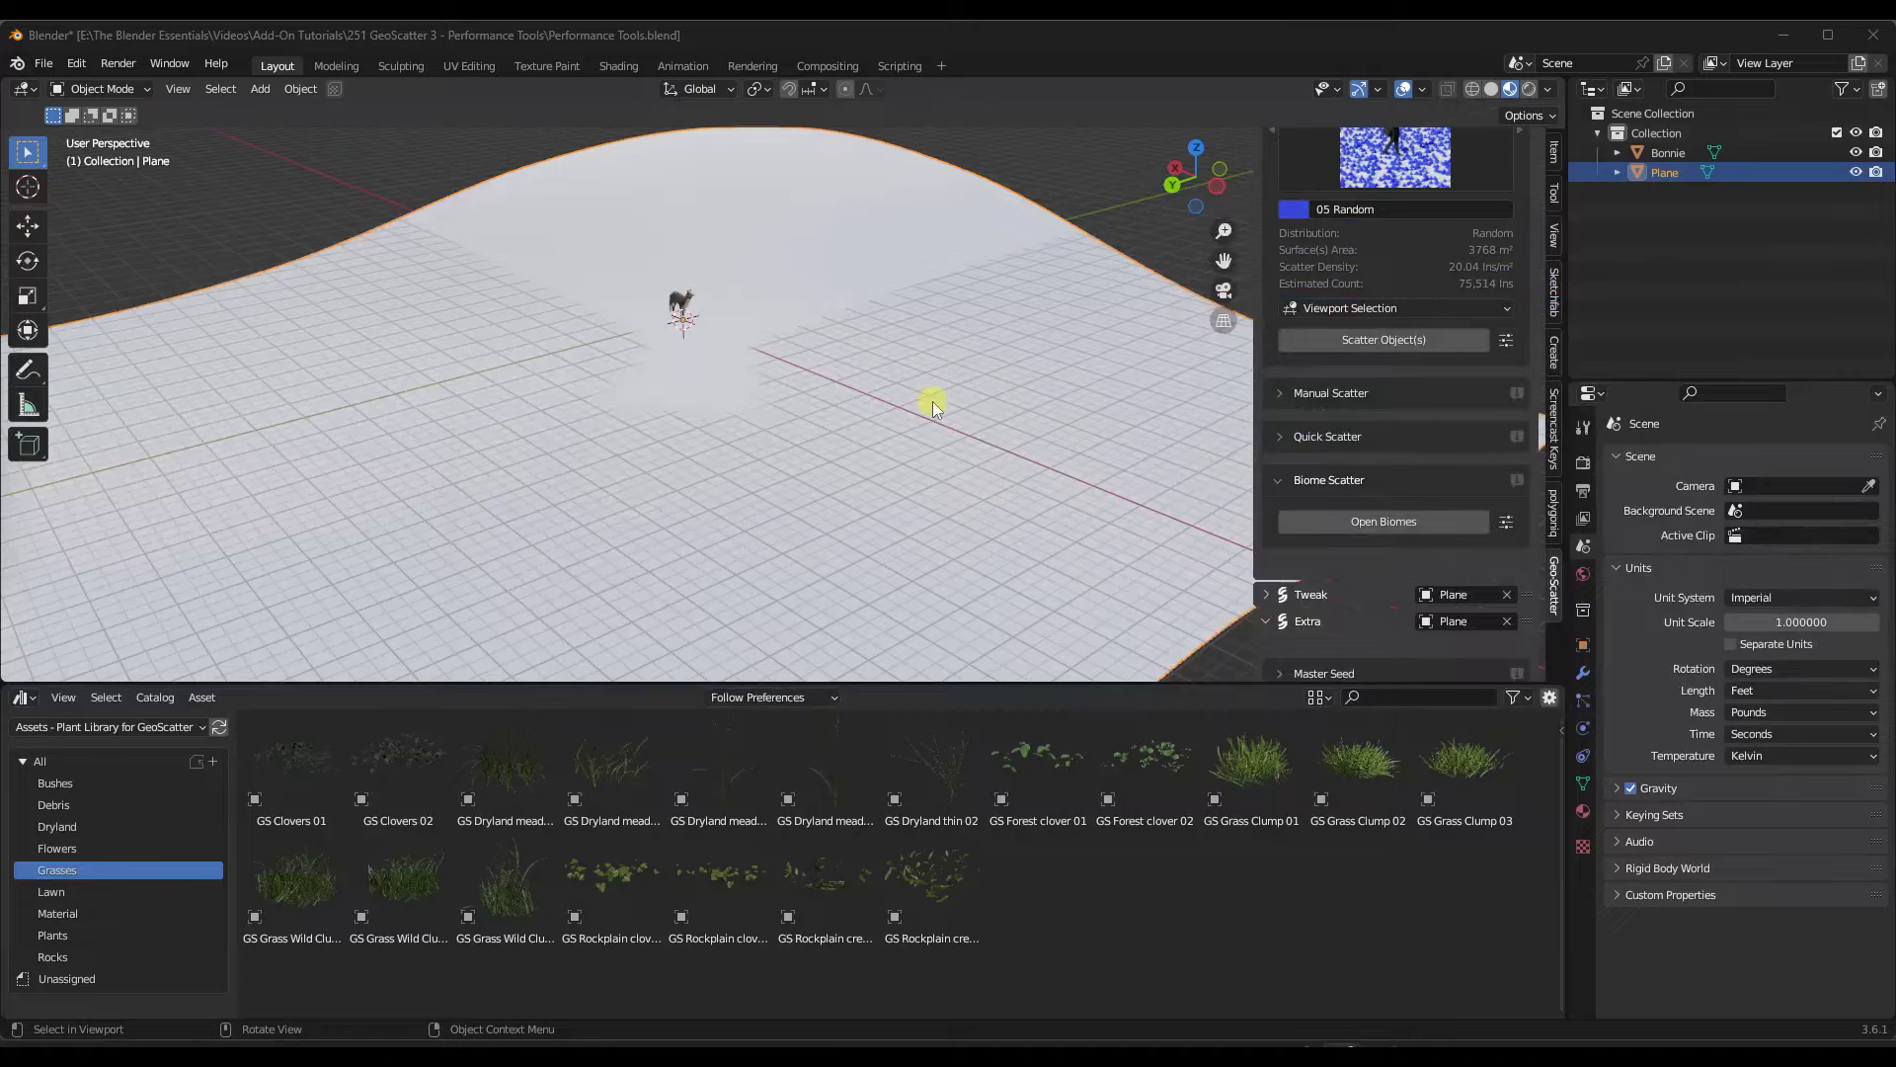
Step: Enlarge the 3D viewport by shrinking the asset browser, and turn on the Statistics overlay
{"action": "middle_click_drag", "start_coordinate": [932, 401], "coordinate": [839, 352]}
{"action": "scroll", "coordinate": [1352, 300], "scroll_direction": "up", "scroll_amount": 3}
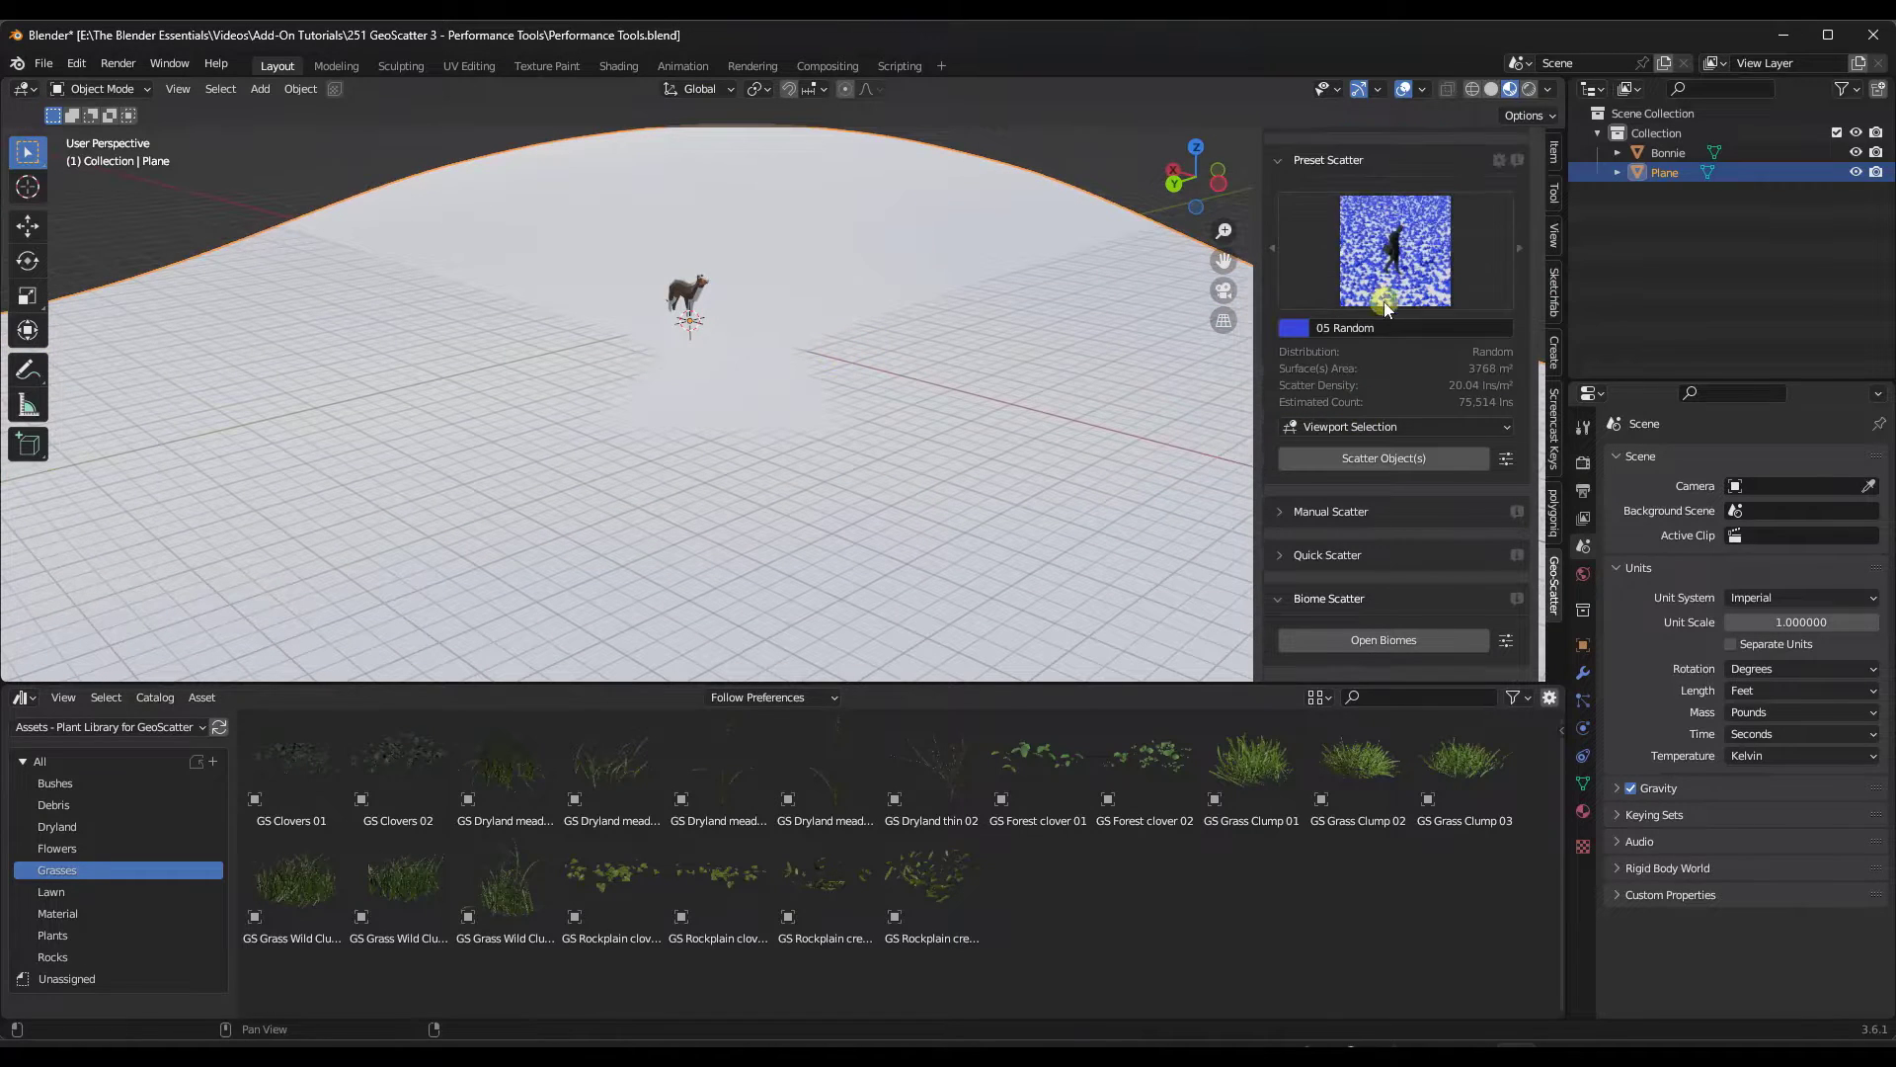
{"action": "left_click_drag", "start_coordinate": [1164, 685], "coordinate": [1159, 840]}
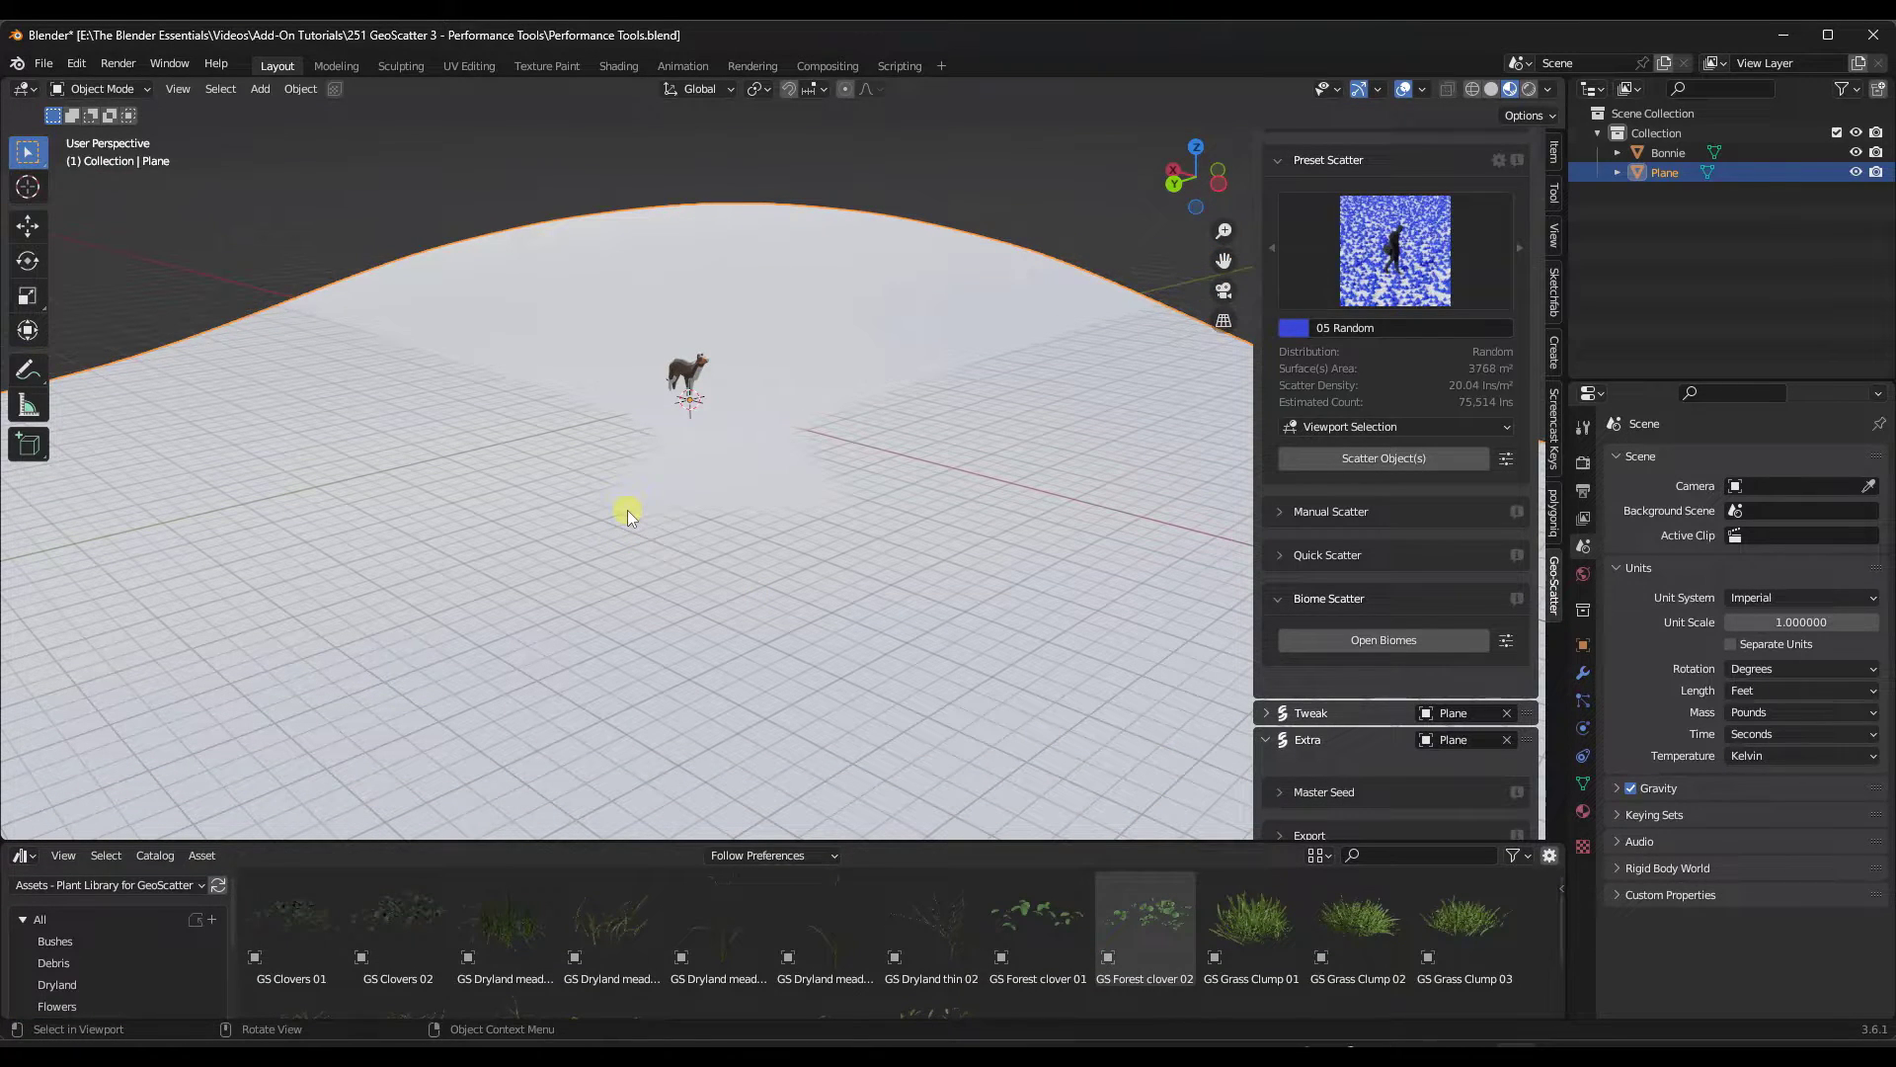
{"action": "key", "text": "n"}
{"action": "left_click", "coordinate": [1422, 89]}
{"action": "left_click", "coordinate": [1300, 255]}
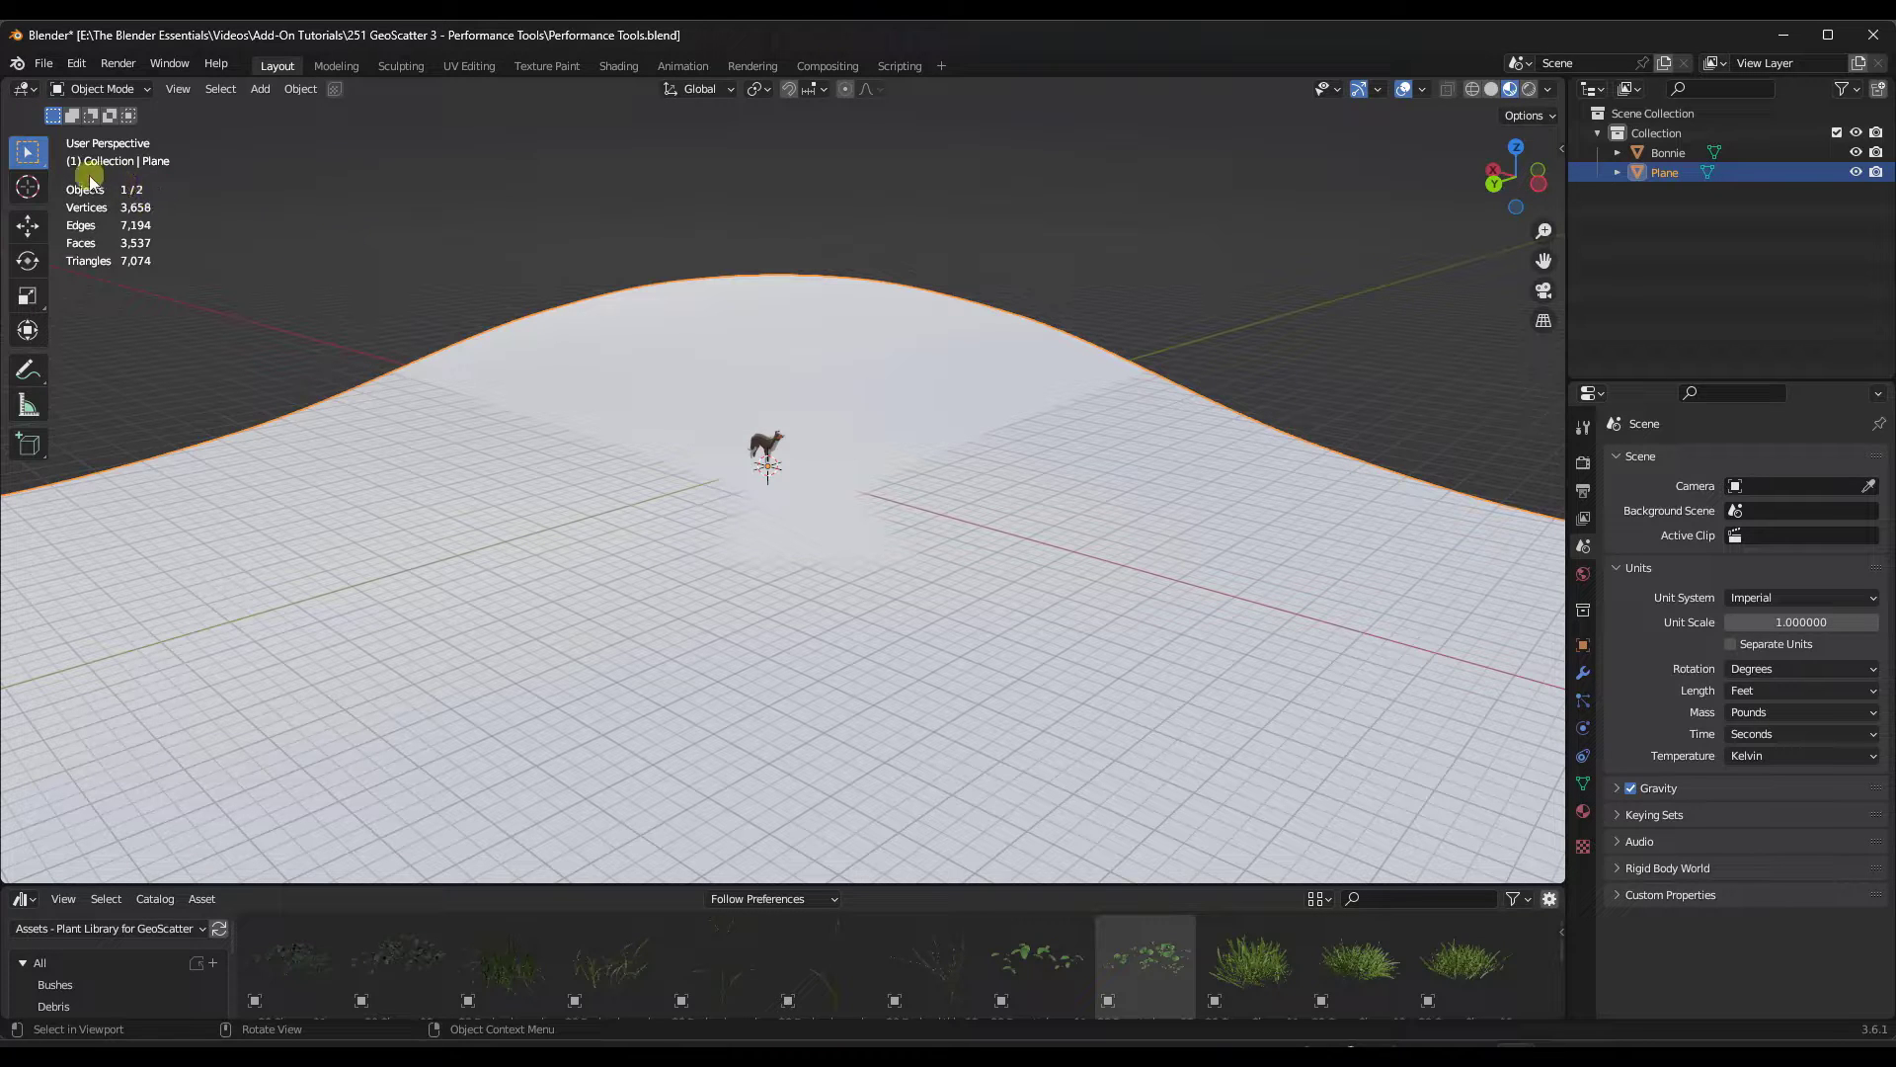
{"action": "scroll", "coordinate": [727, 328], "scroll_direction": "down", "scroll_amount": 4}
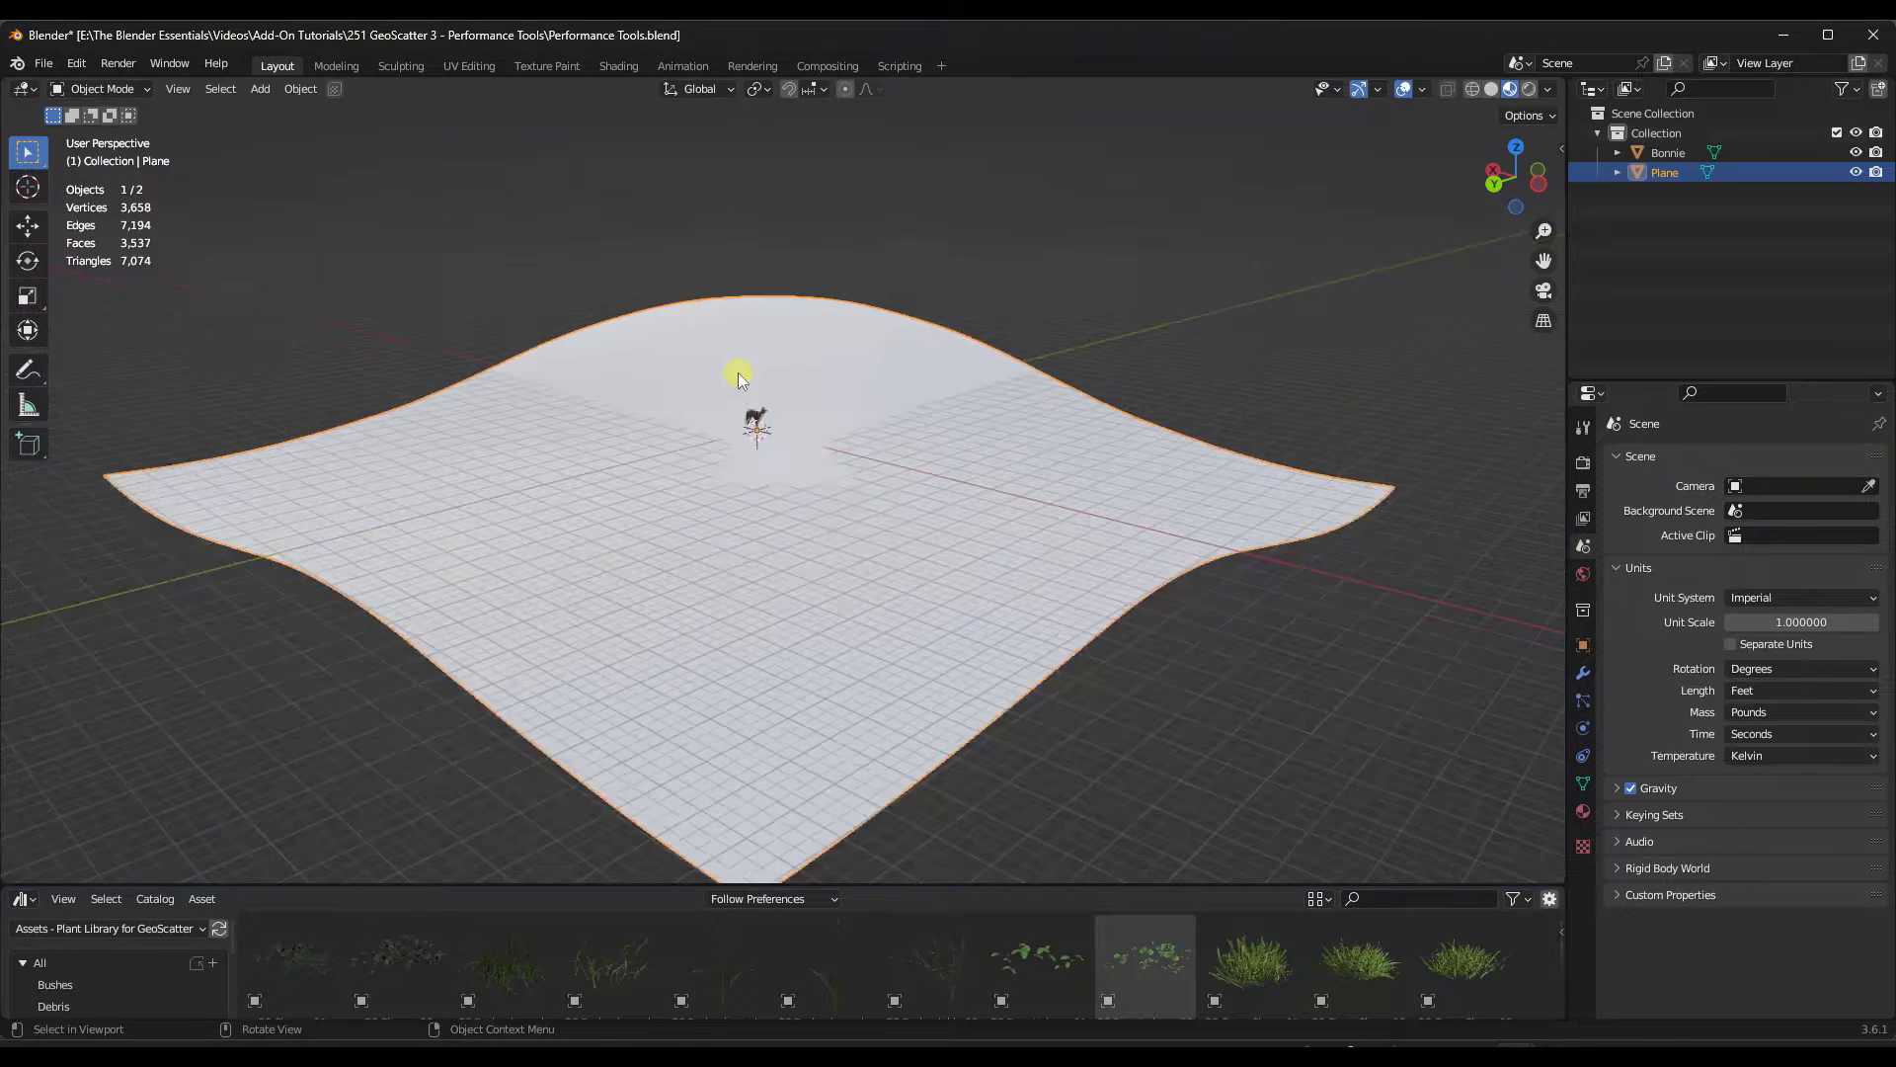
{"action": "middle_click_drag", "start_coordinate": [721, 425], "coordinate": [690, 452]}
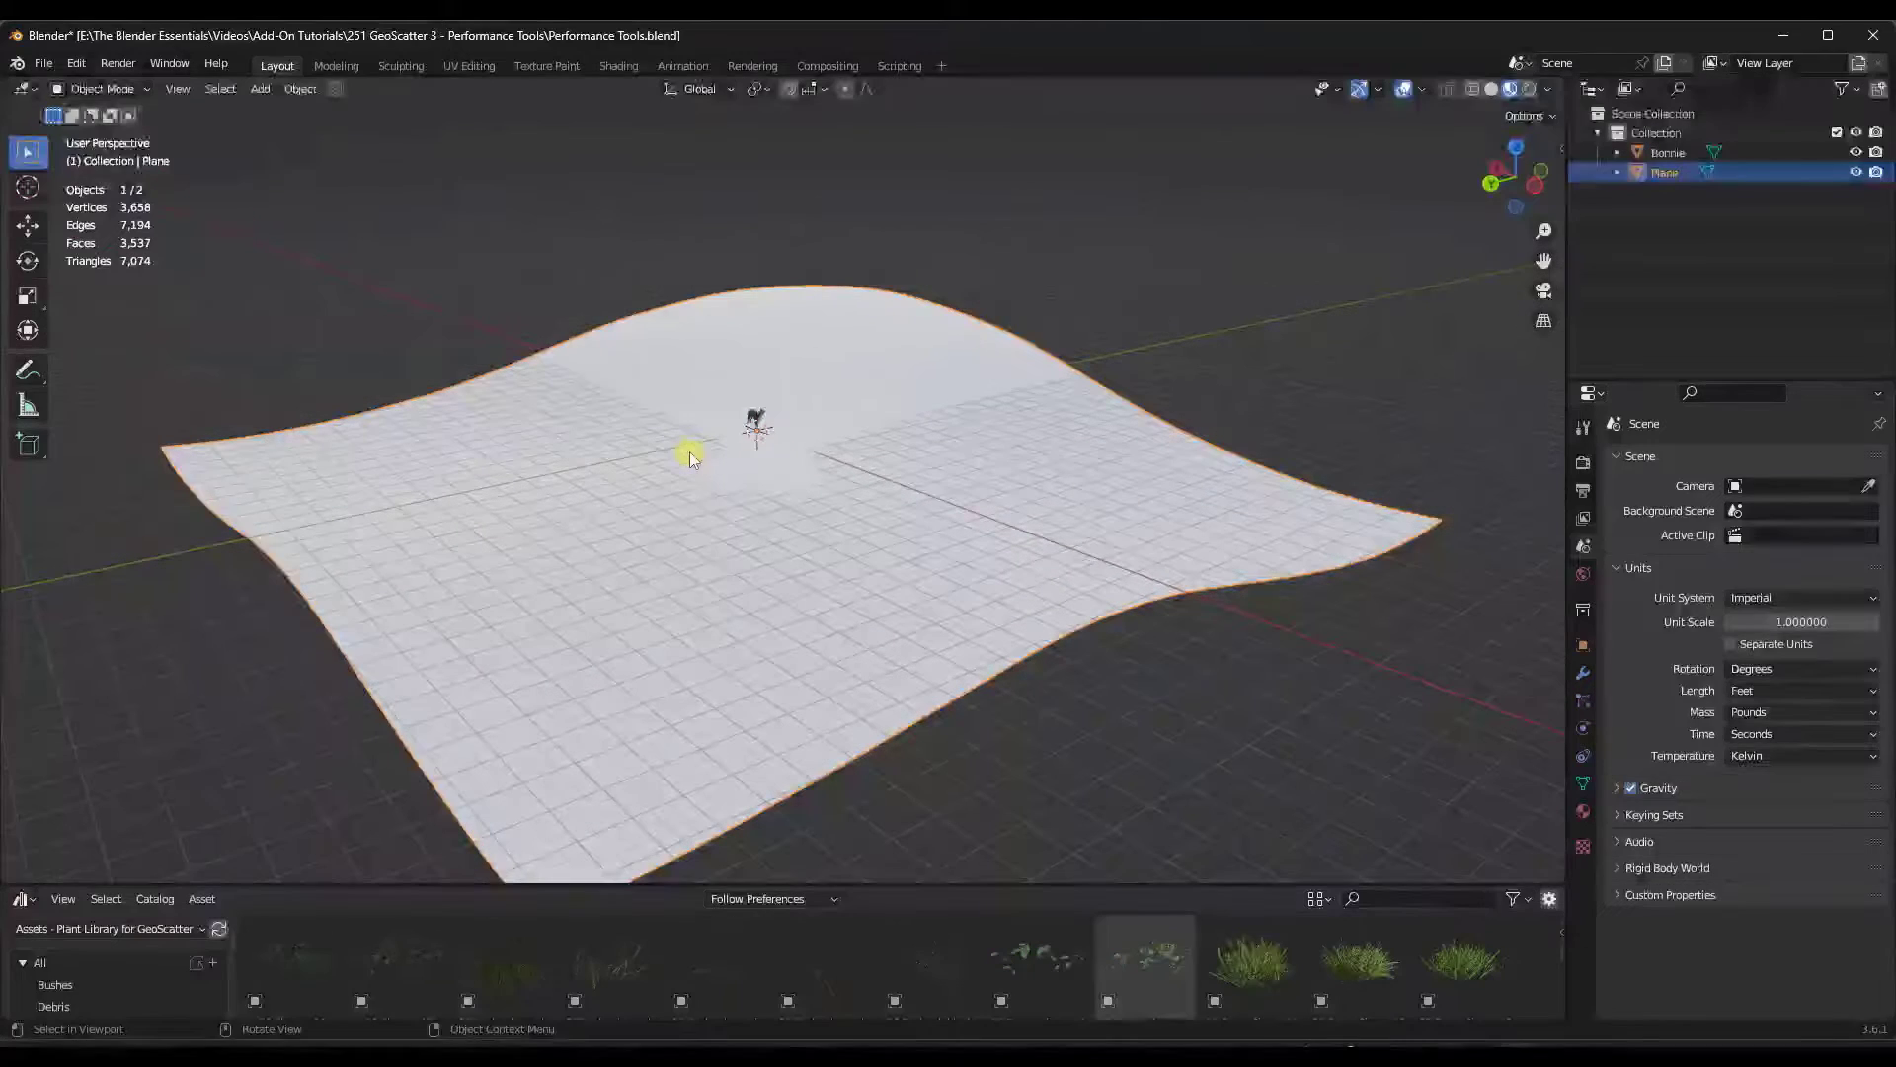
{"action": "key", "text": "n"}
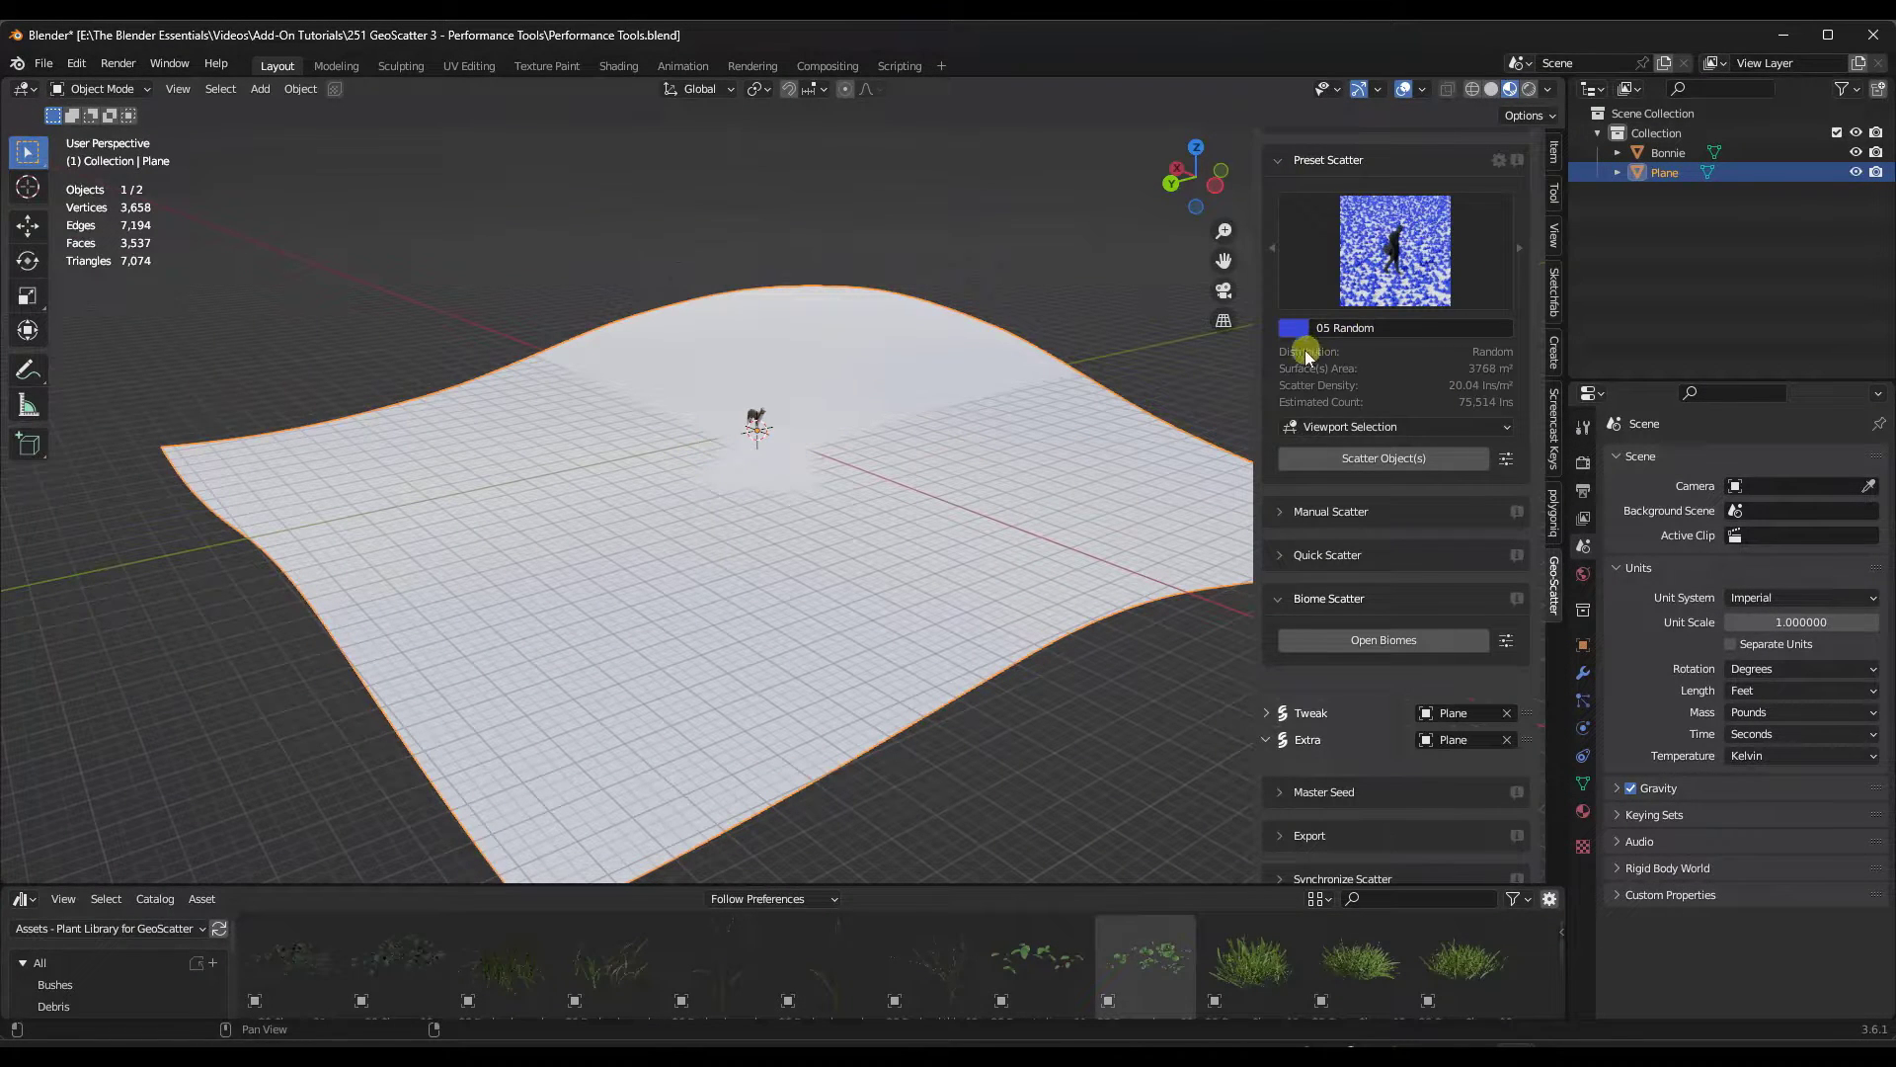
Step: Place the GS Grass Clump 03 asset in the scene just outside the edge of the plane
{"action": "scroll", "coordinate": [1396, 281], "scroll_direction": "up", "scroll_amount": 1}
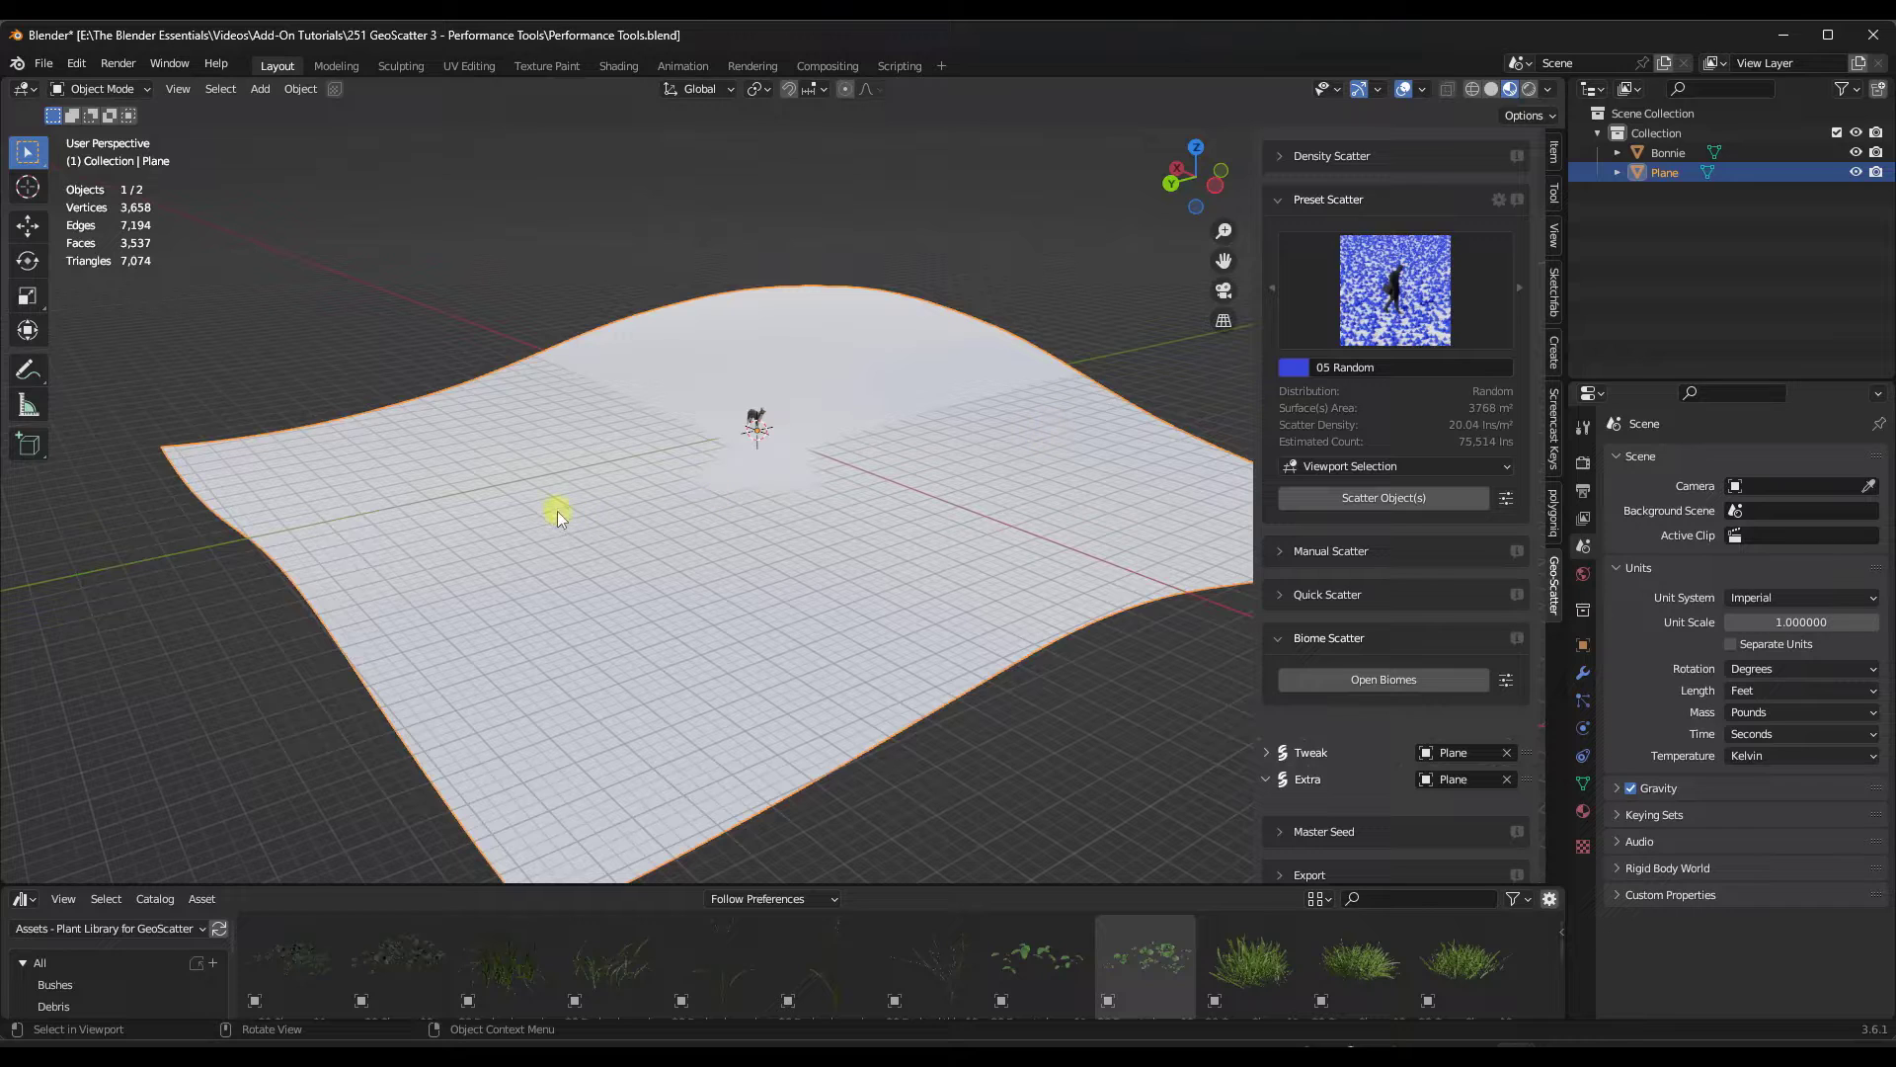
{"action": "left_click", "coordinate": [1272, 982]}
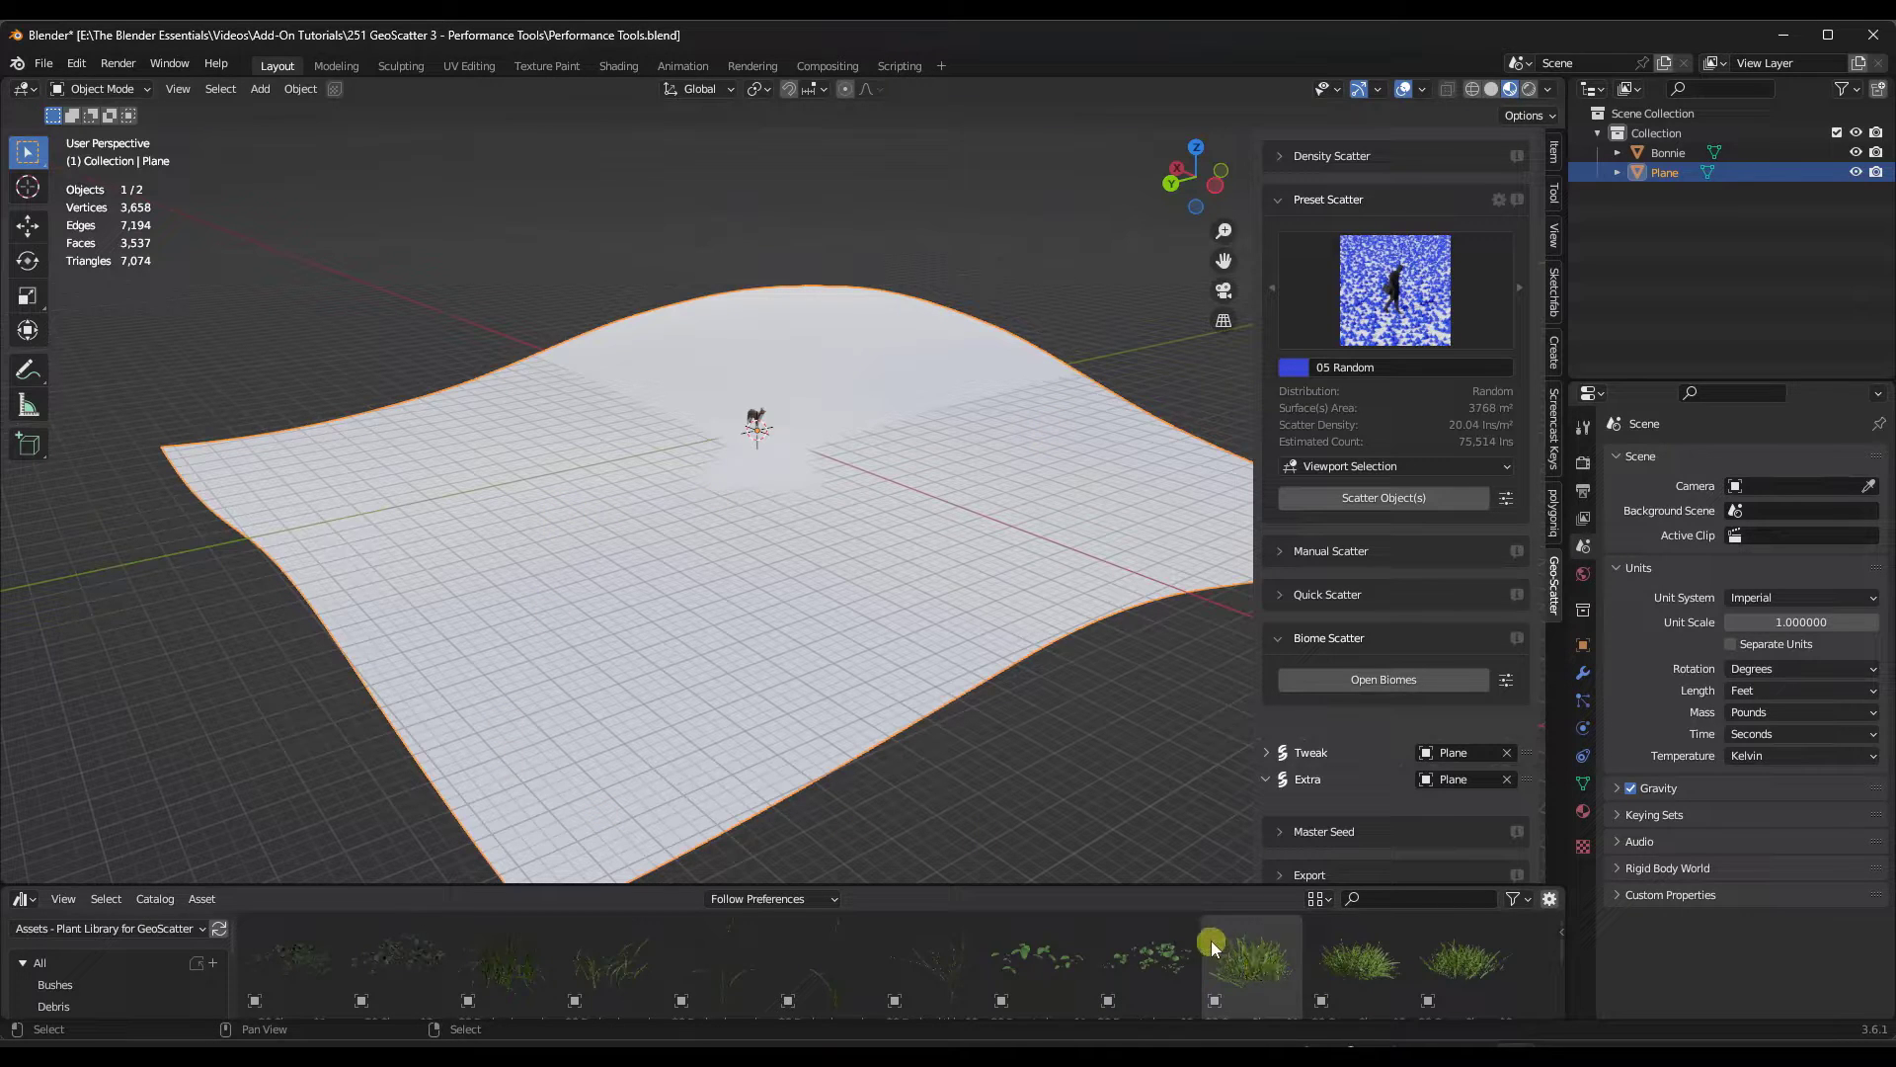
{"action": "left_click", "coordinate": [1450, 952]}
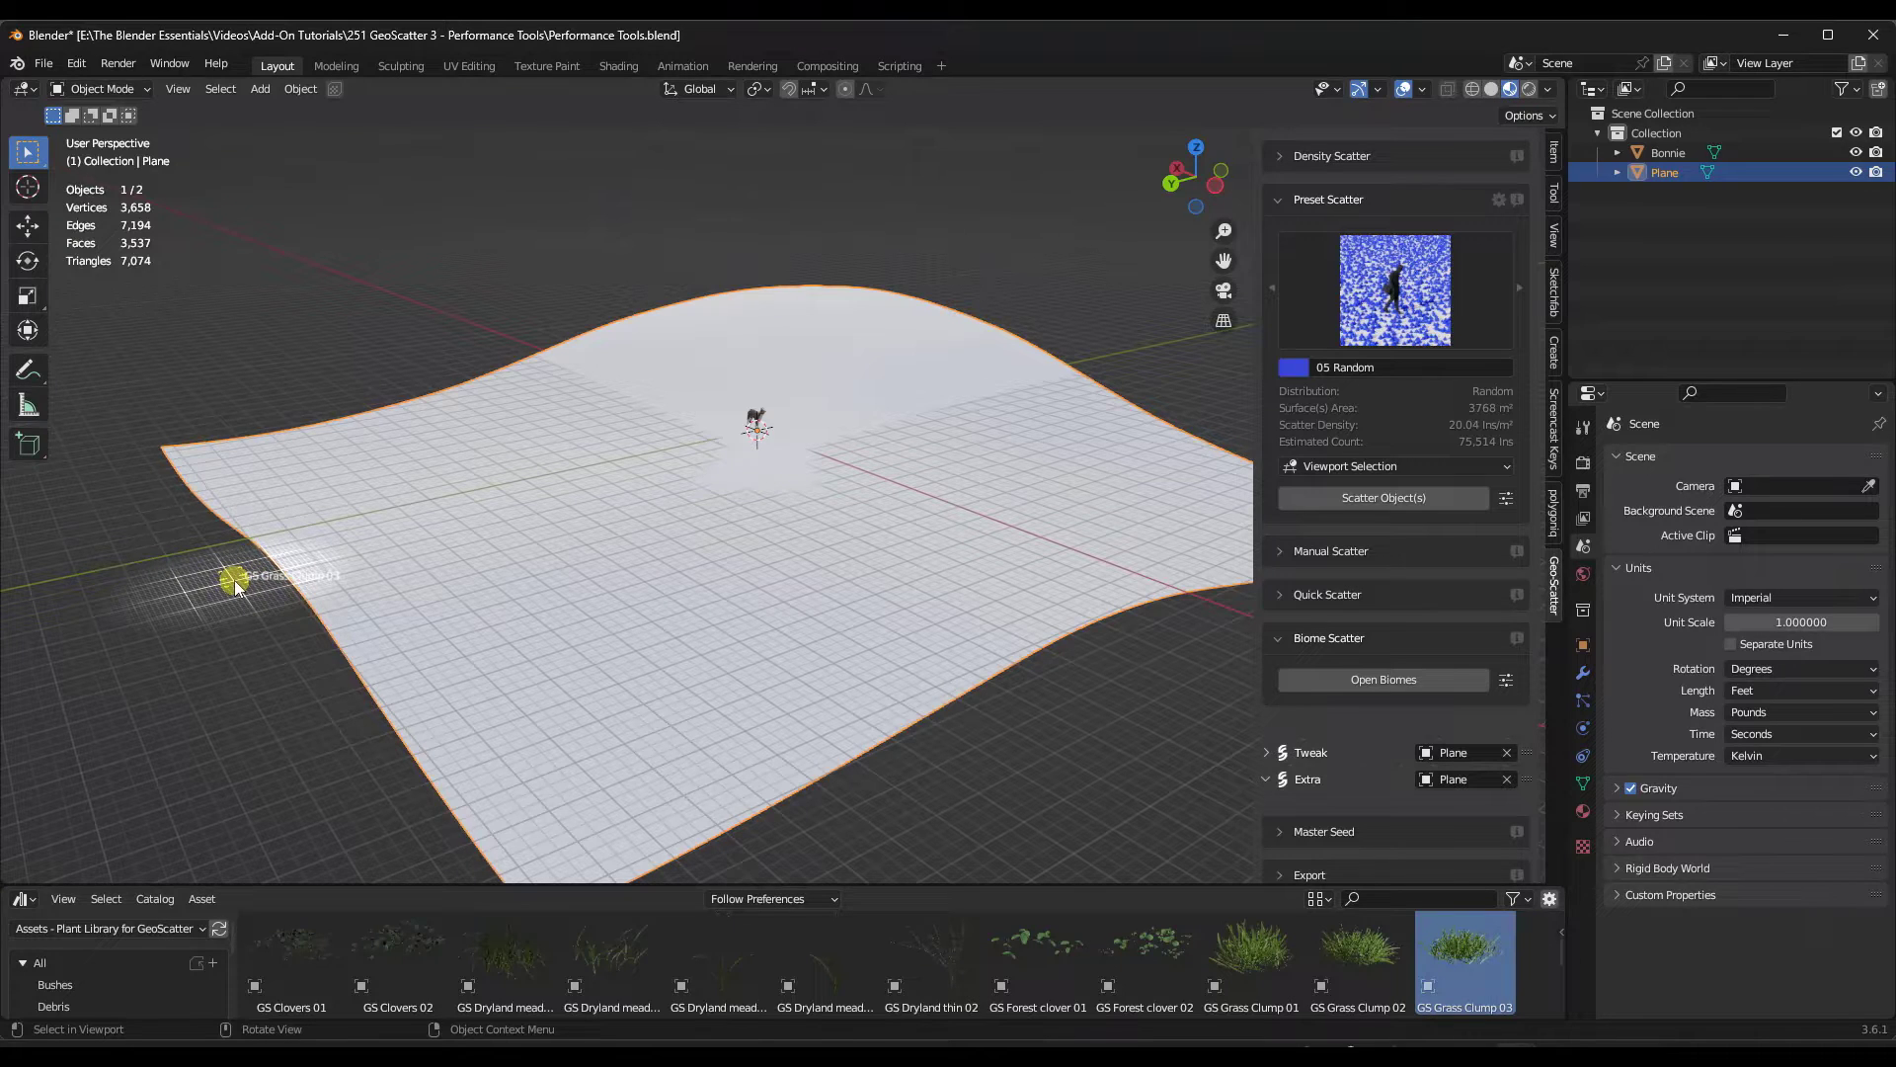
{"action": "left_click_drag", "start_coordinate": [235, 584], "coordinate": [234, 581]}
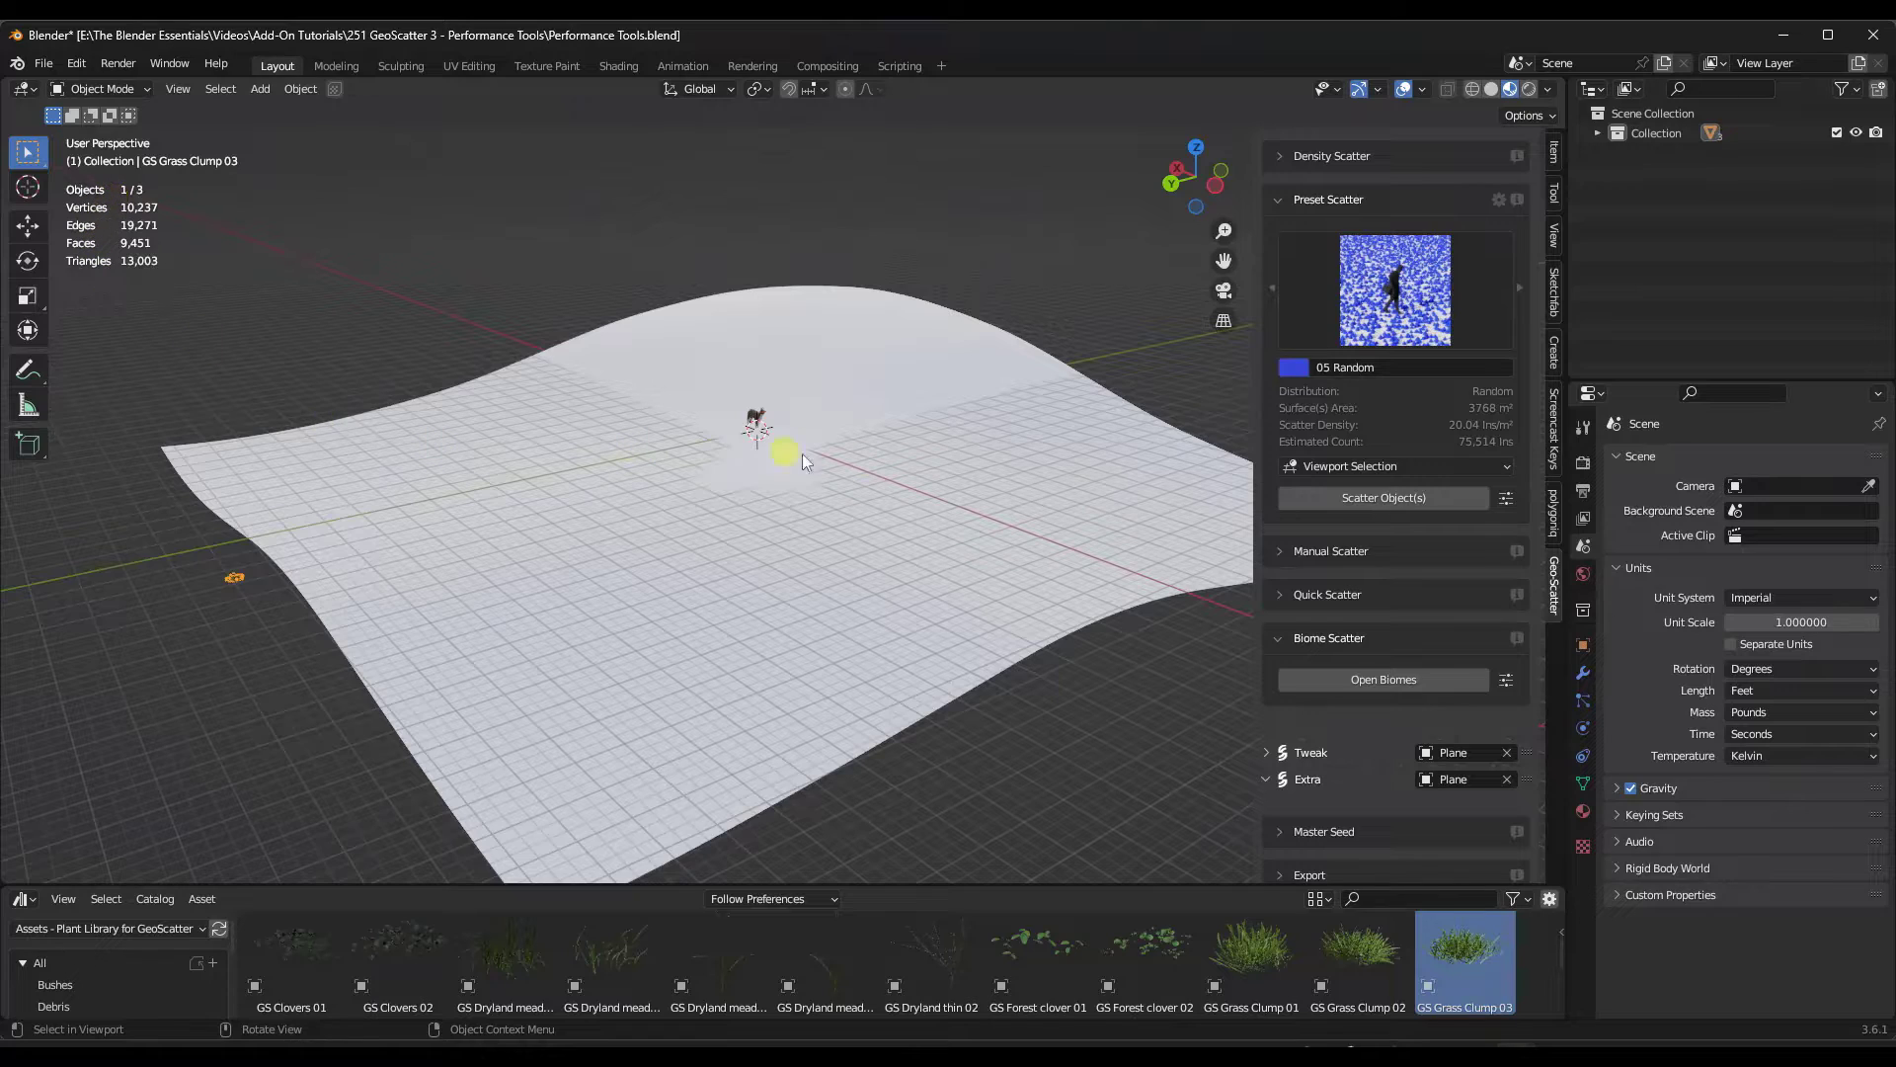
Step: Scatter GS Grass Clump 03 over the plane with the 05 Random preset and inspect the coverage
{"action": "middle_click_drag", "start_coordinate": [1045, 447], "coordinate": [1106, 474], "text": "shift"}
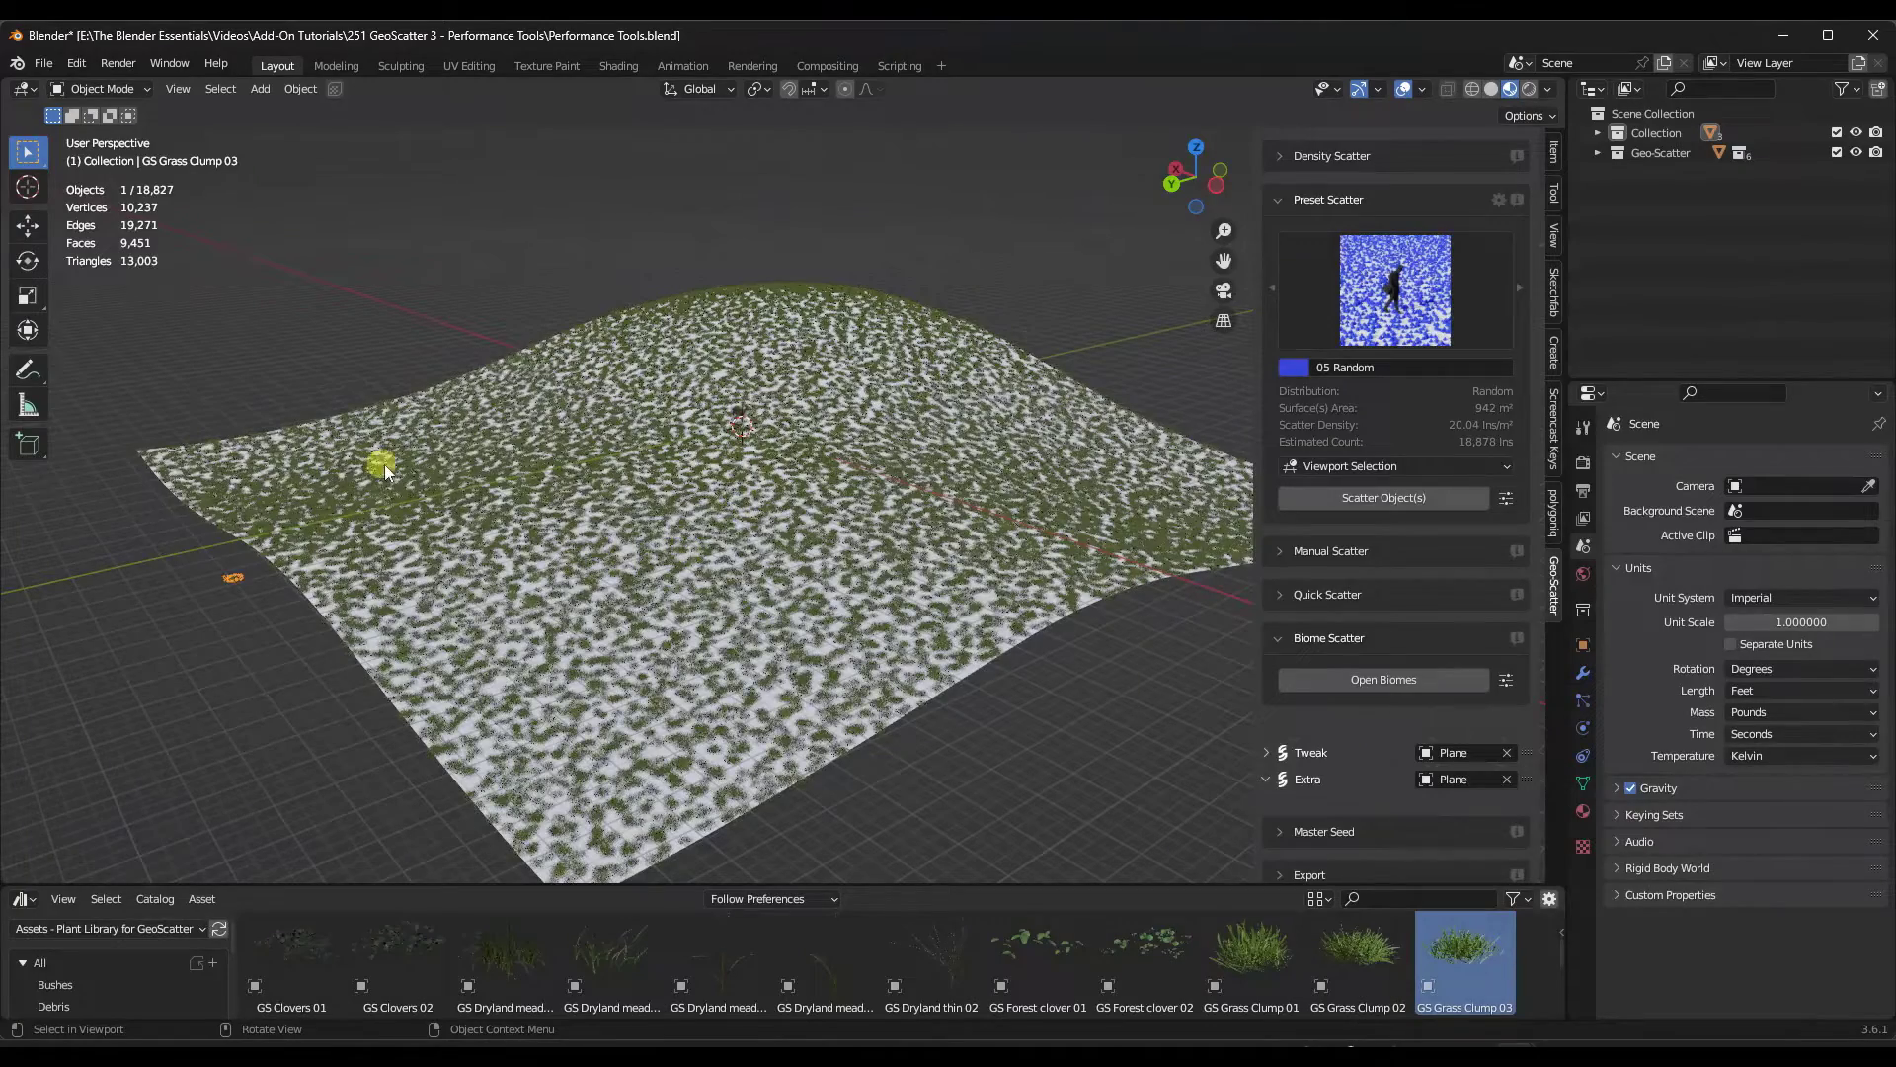
{"action": "scroll", "coordinate": [668, 513], "scroll_direction": "up", "scroll_amount": 3}
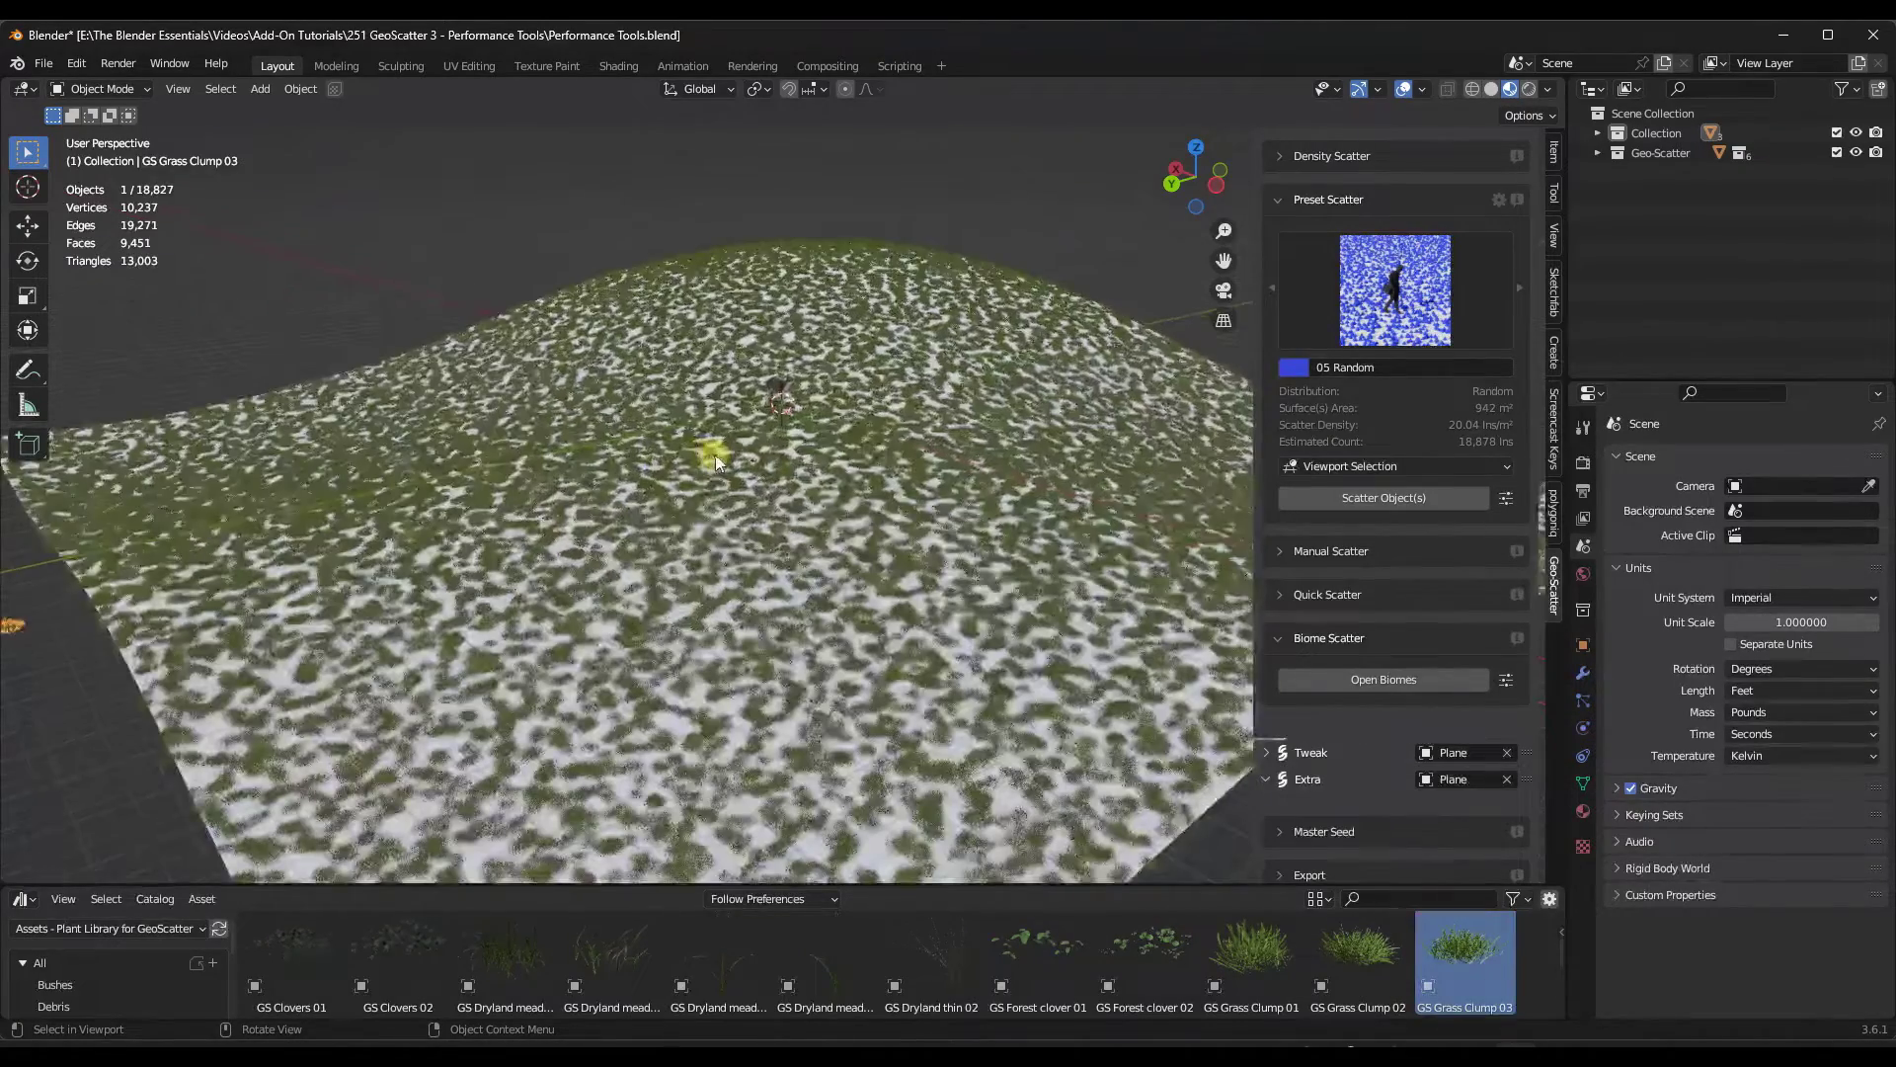
{"action": "middle_click_drag", "start_coordinate": [712, 453], "coordinate": [593, 398]}
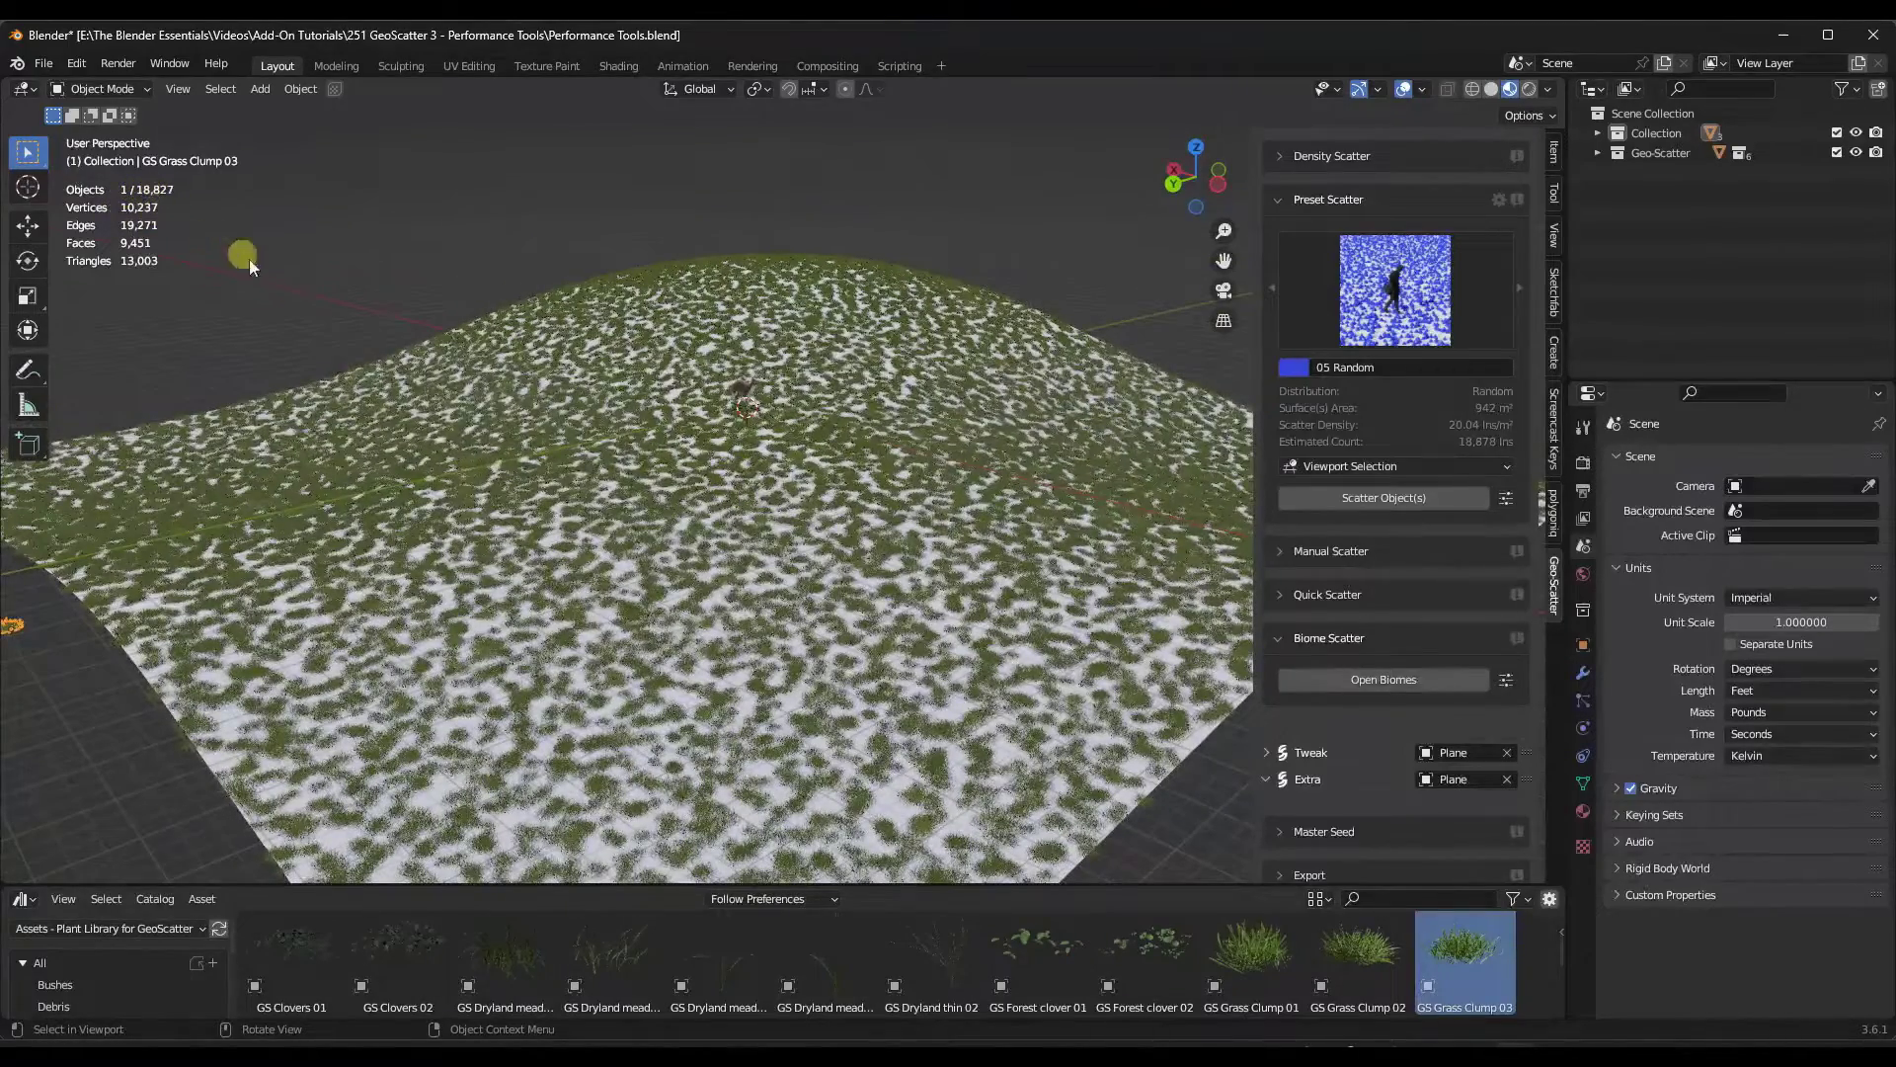
Step: Select the plane and raise the 05 Random system's density to about 43.13 instances per m², inspecting the denser grass
{"action": "key", "text": "alt+a"}
{"action": "left_click", "coordinate": [643, 466]}
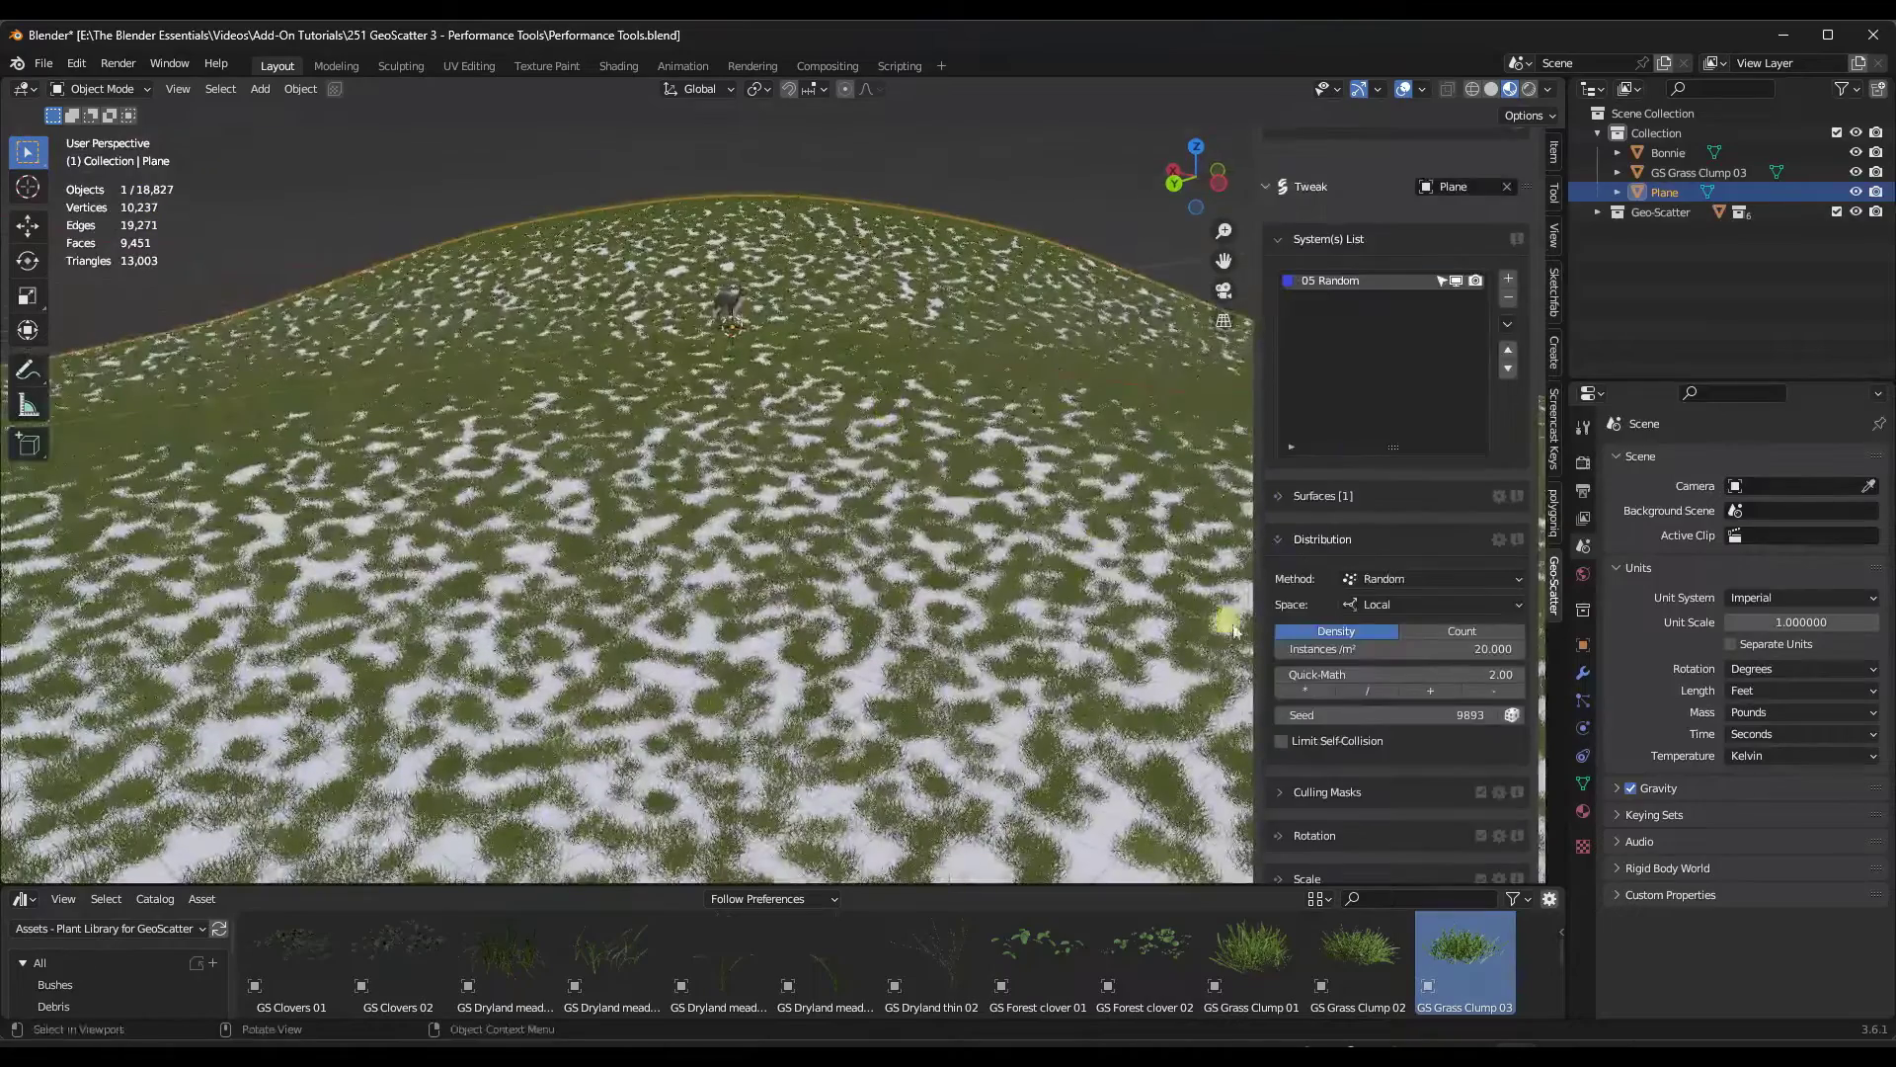
{"action": "left_click_drag", "start_coordinate": [1372, 650], "coordinate": [632, 324]}
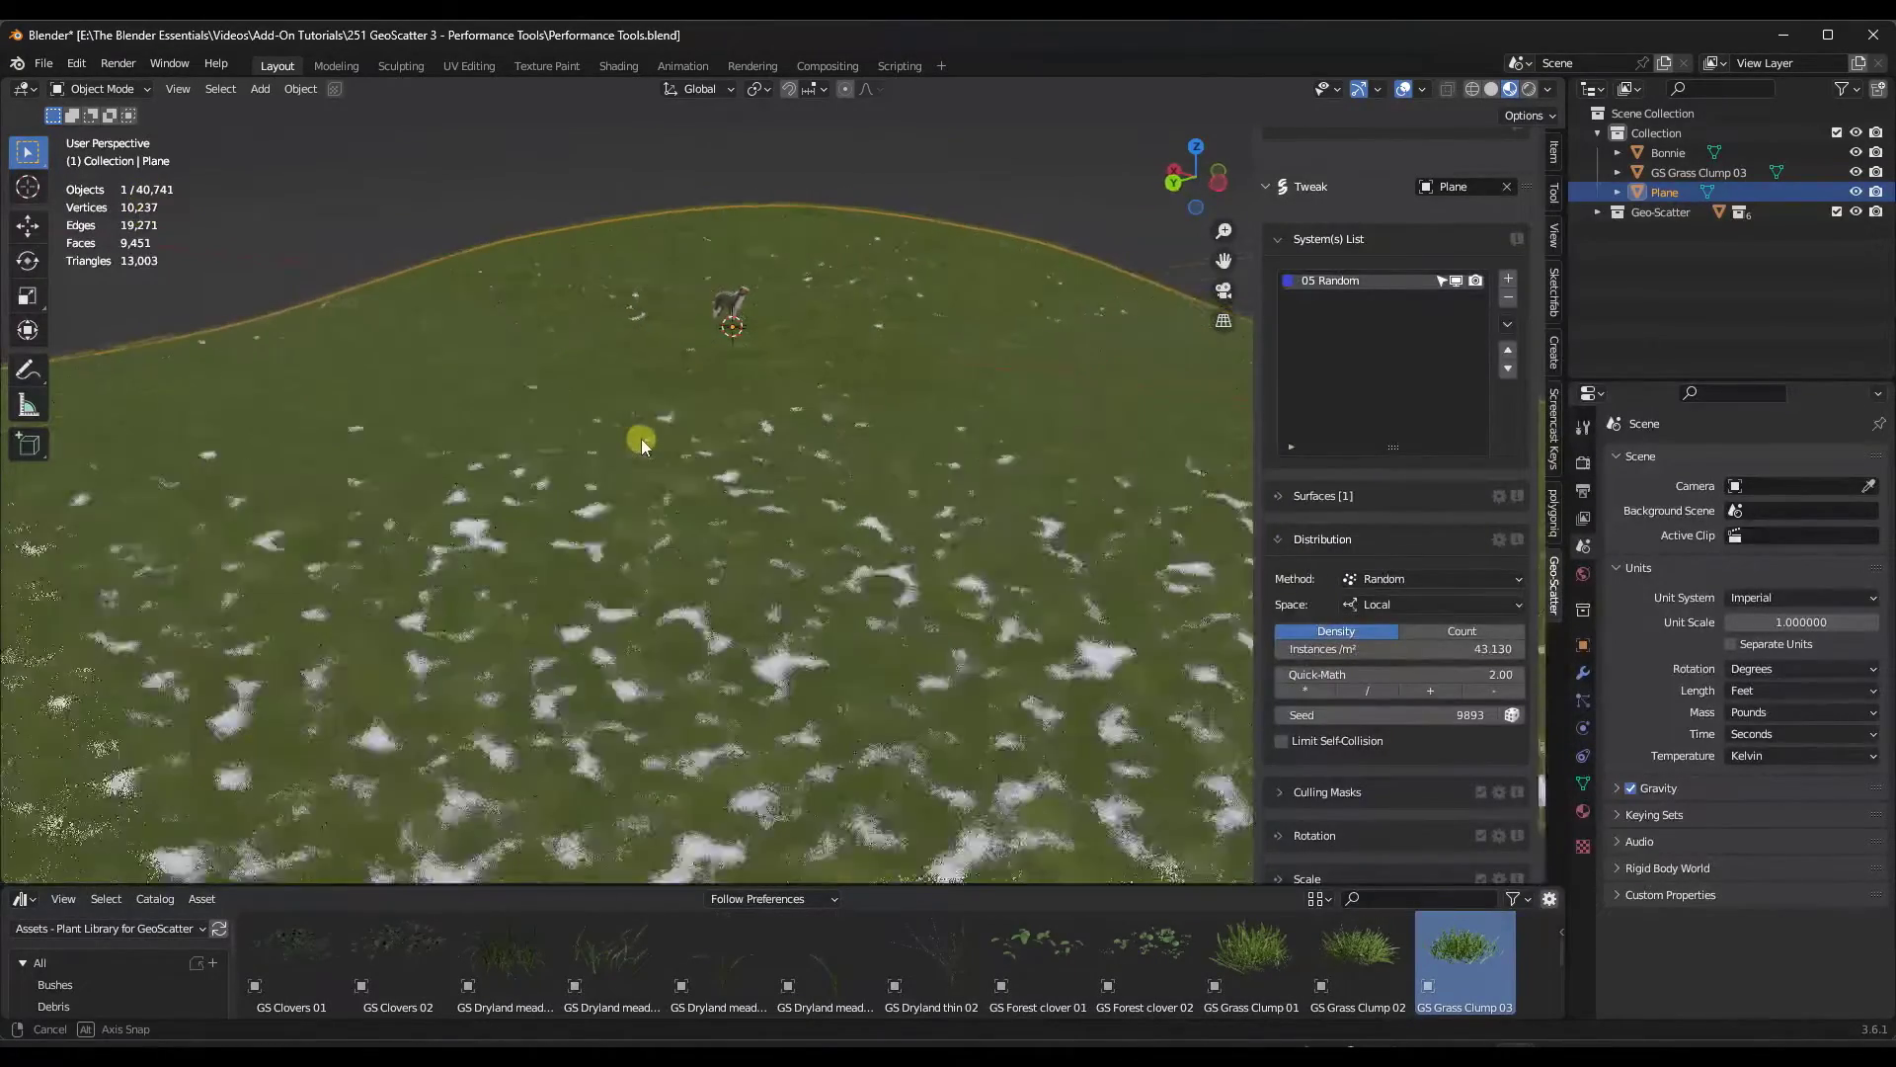
{"action": "mouse_move", "coordinate": [650, 369]}
{"action": "middle_mouse_down"}
{"action": "mouse_move", "coordinate": [662, 440]}
{"action": "mouse_move", "coordinate": [656, 367]}
{"action": "middle_mouse_up"}
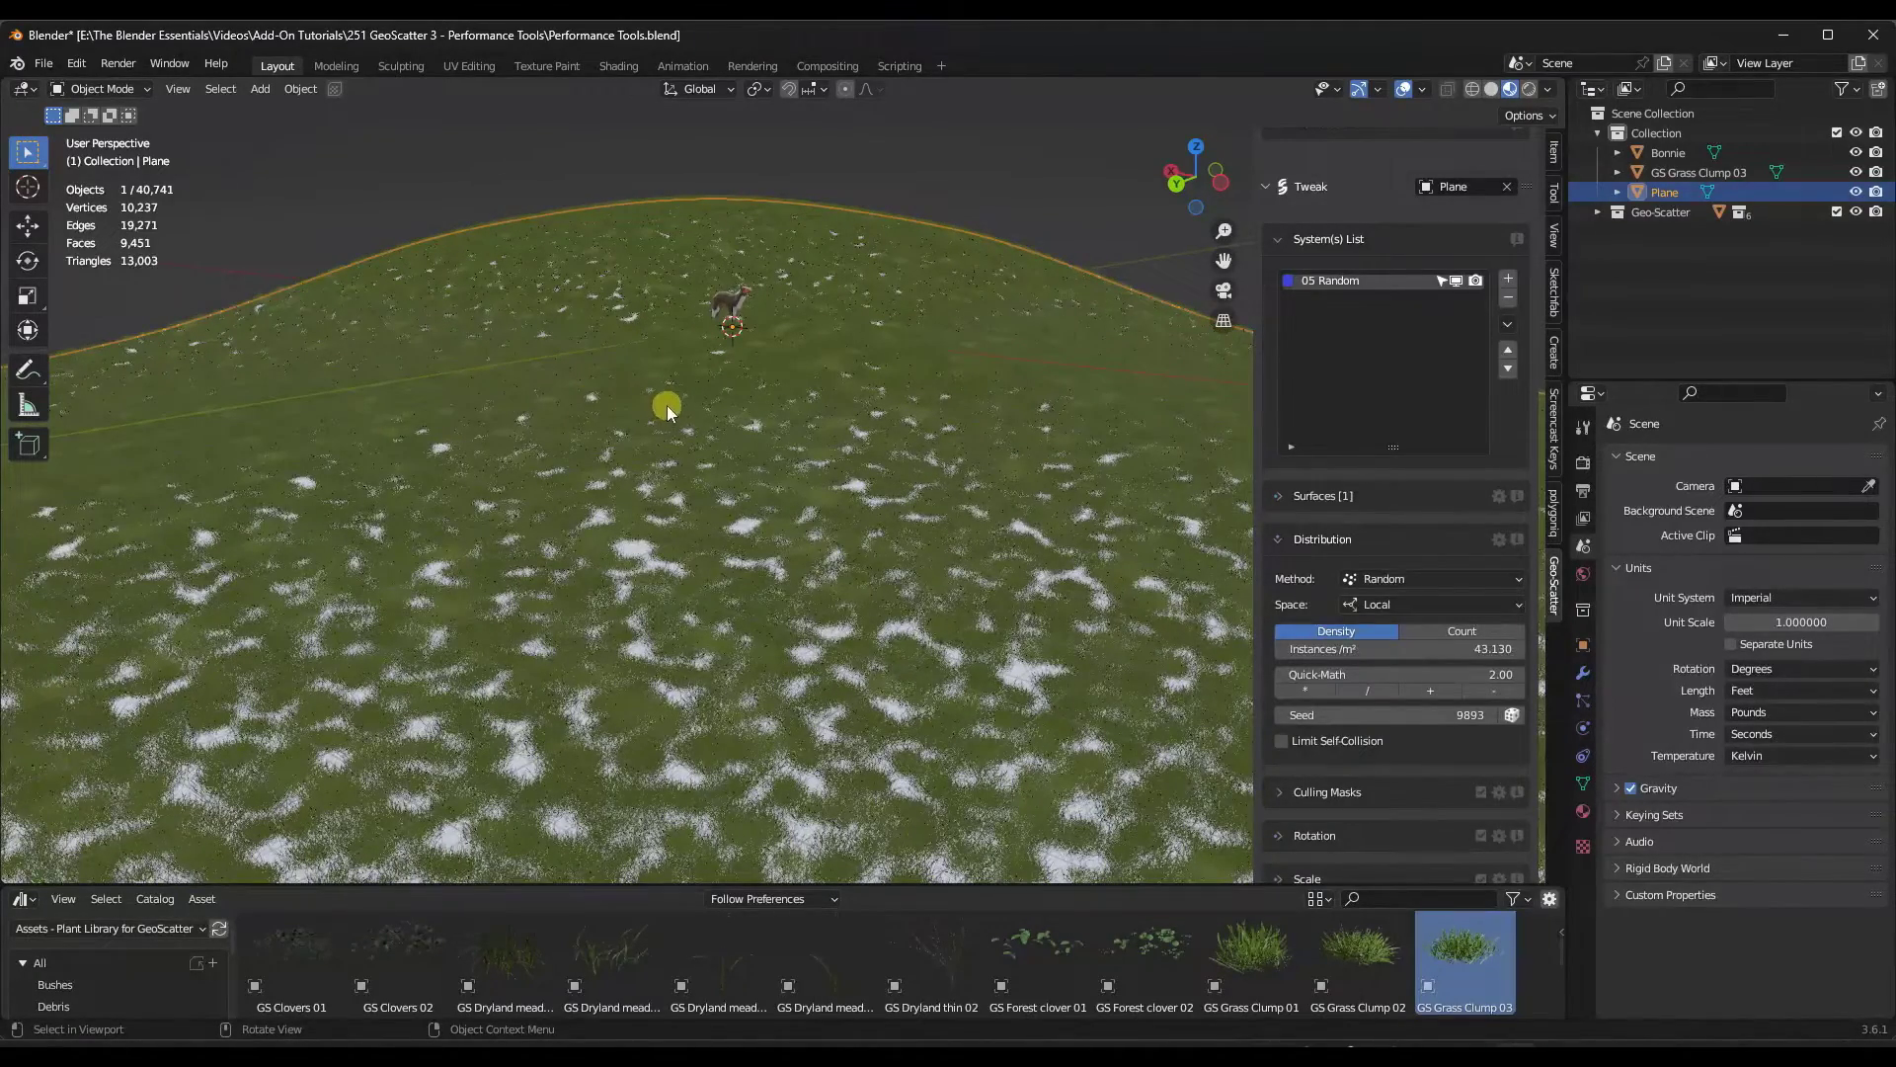
{"action": "middle_click_drag", "start_coordinate": [700, 388], "coordinate": [527, 383]}
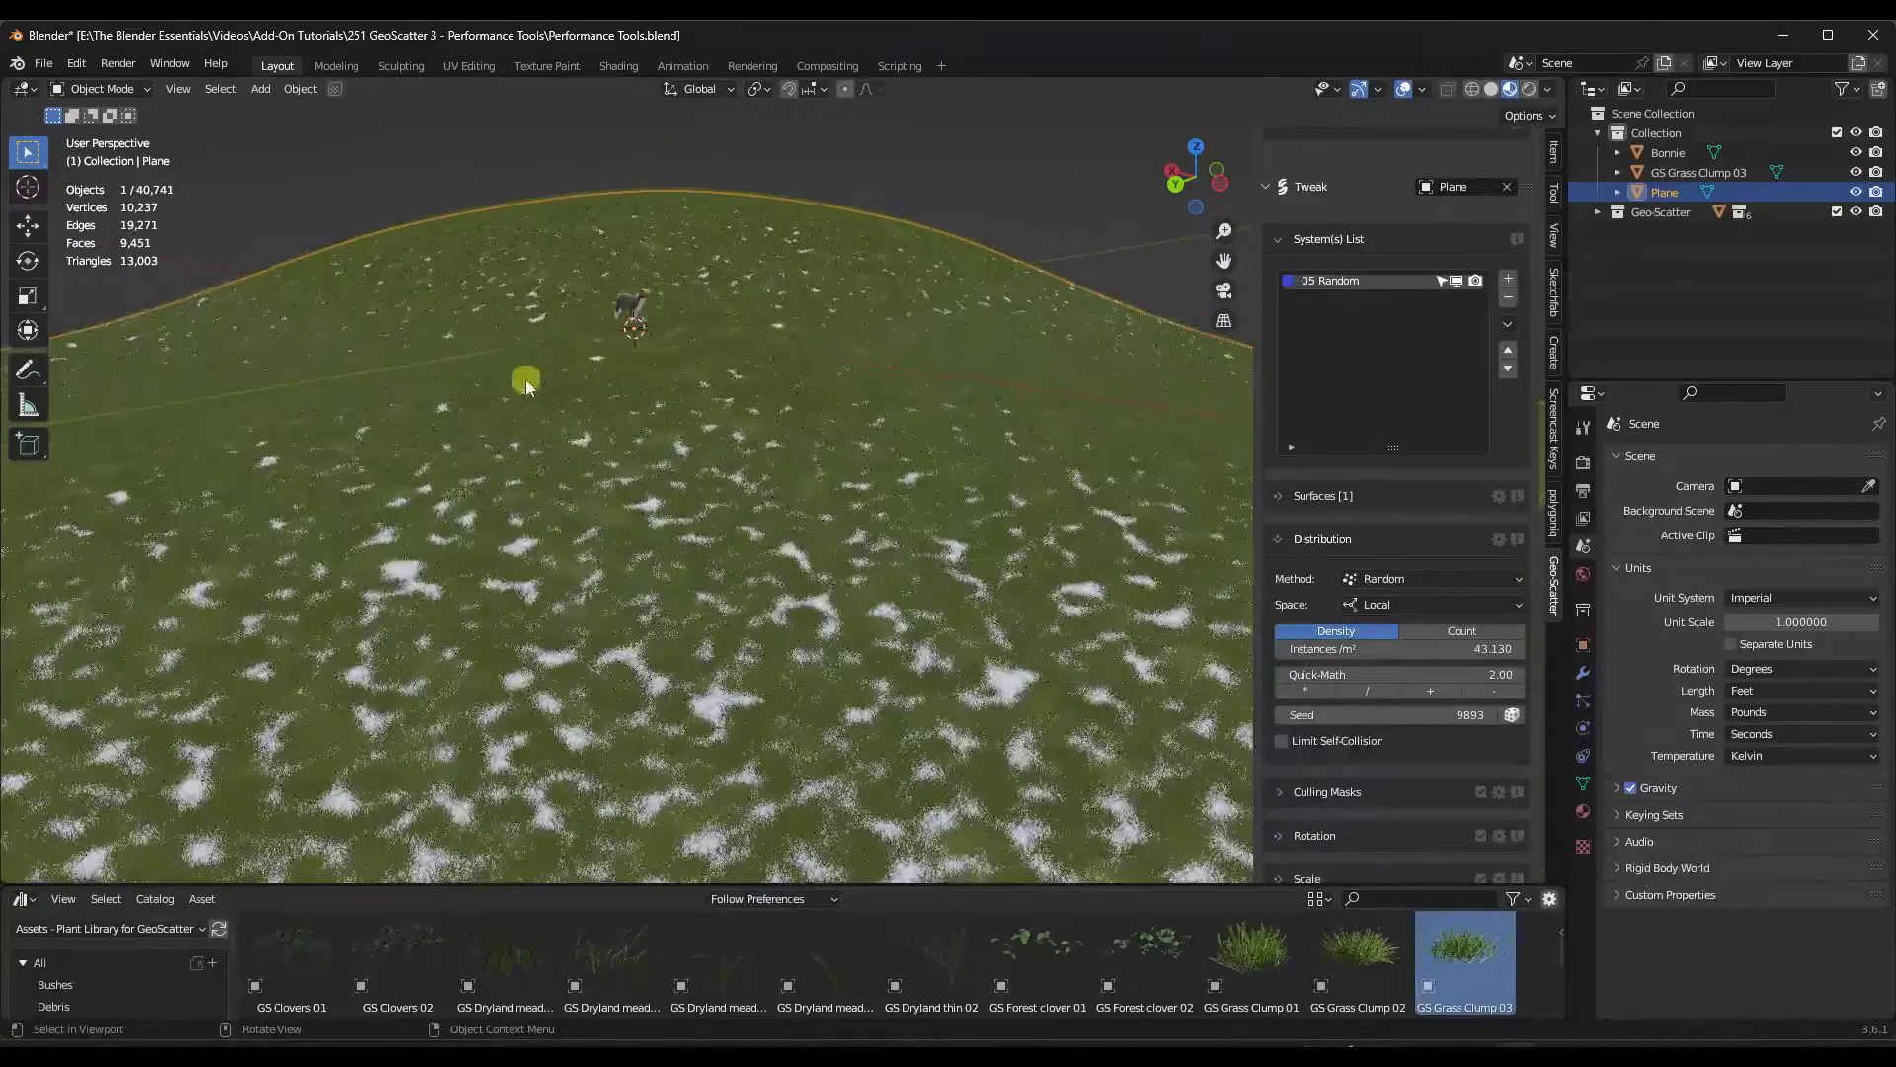
Step: Remove the 05 Random scatter system from the plane and open the Geo-Scatter biome library
{"action": "left_click", "coordinate": [1508, 300]}
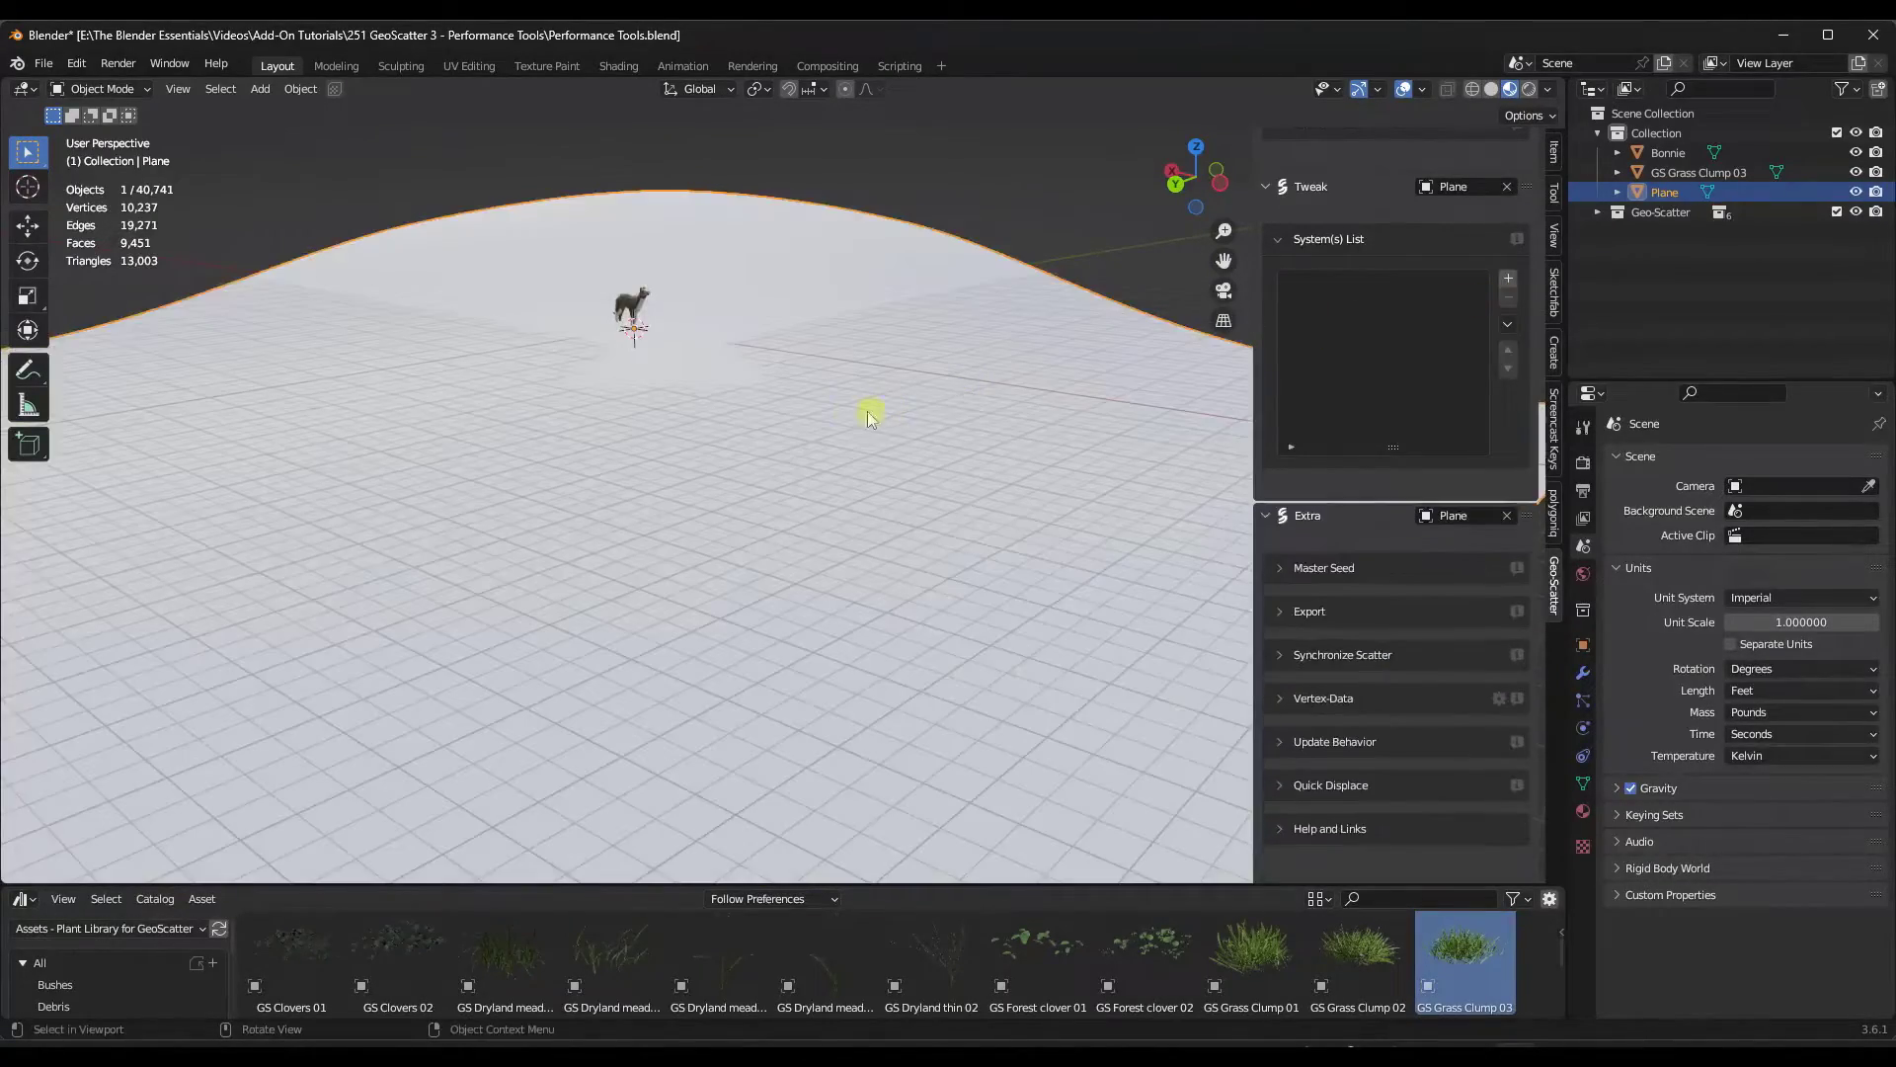
{"action": "scroll", "coordinate": [1358, 425], "scroll_direction": "up", "scroll_amount": 6}
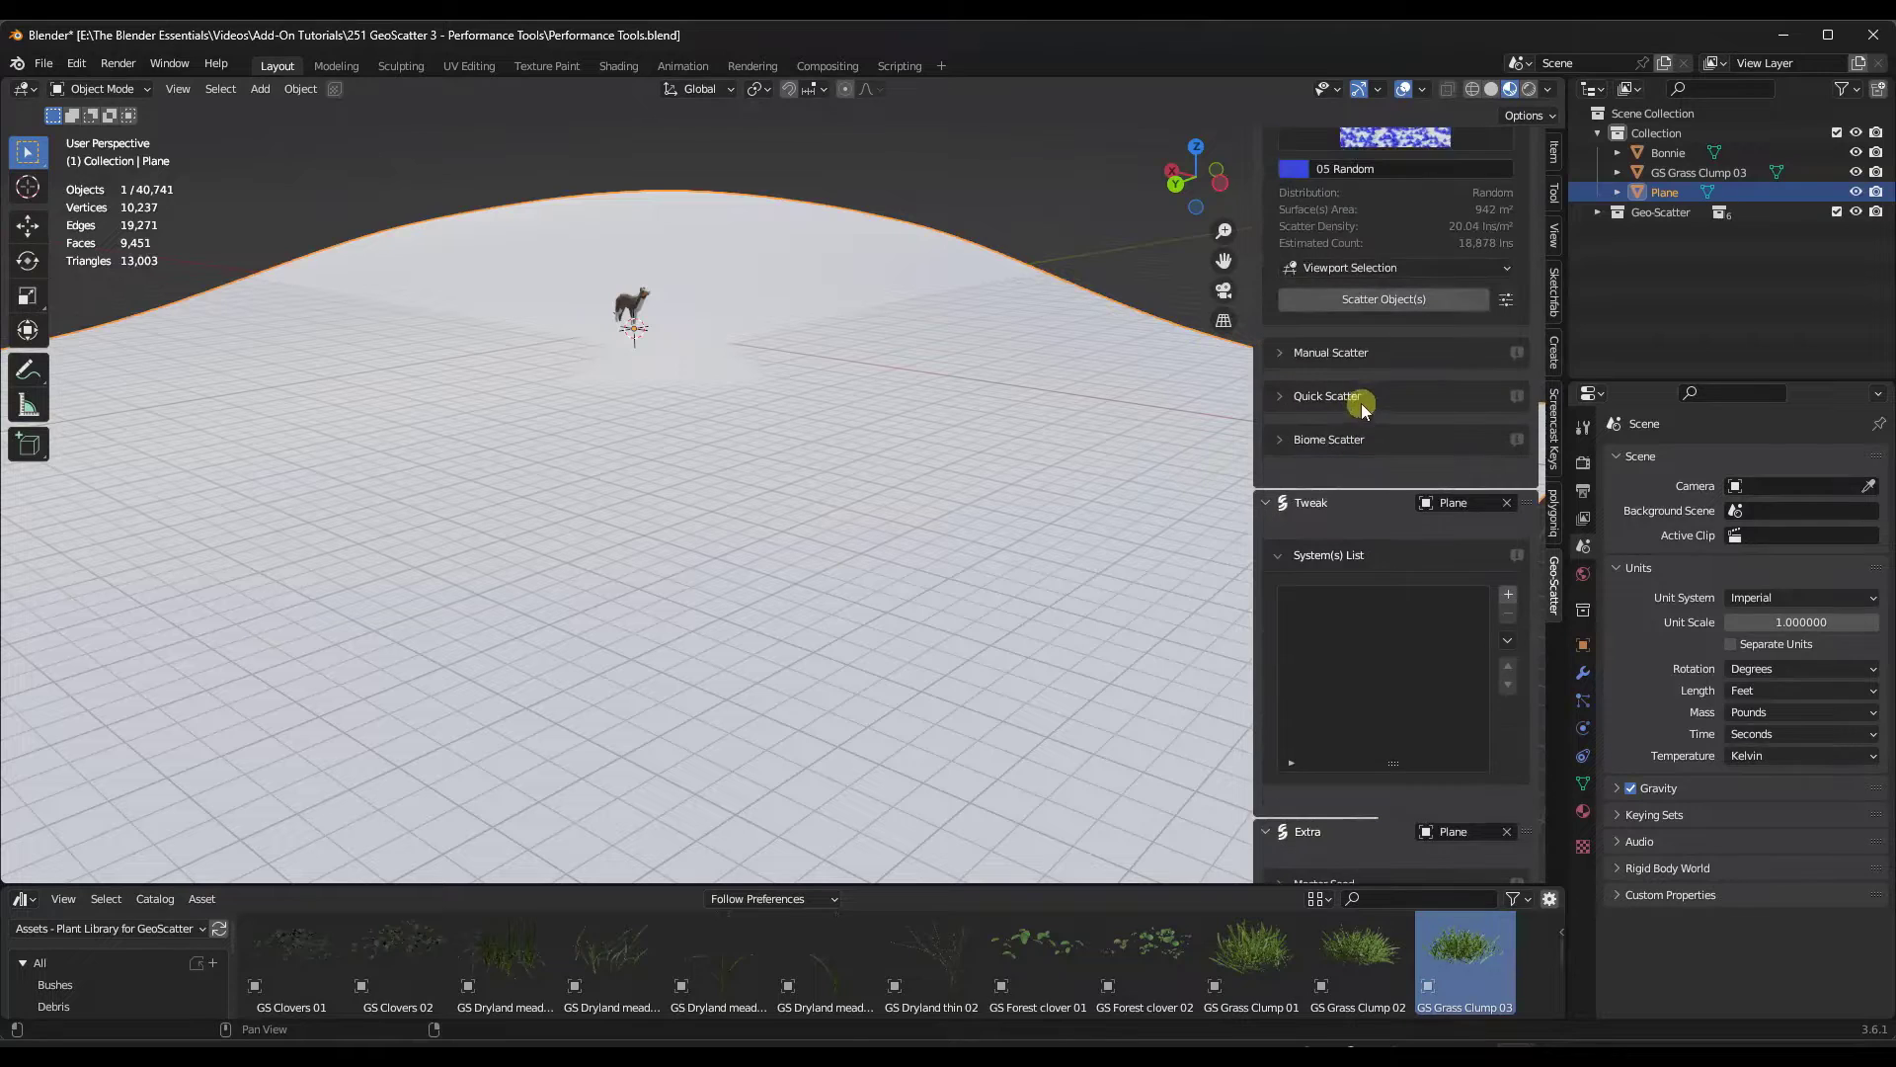
{"action": "left_click", "coordinate": [1320, 439]}
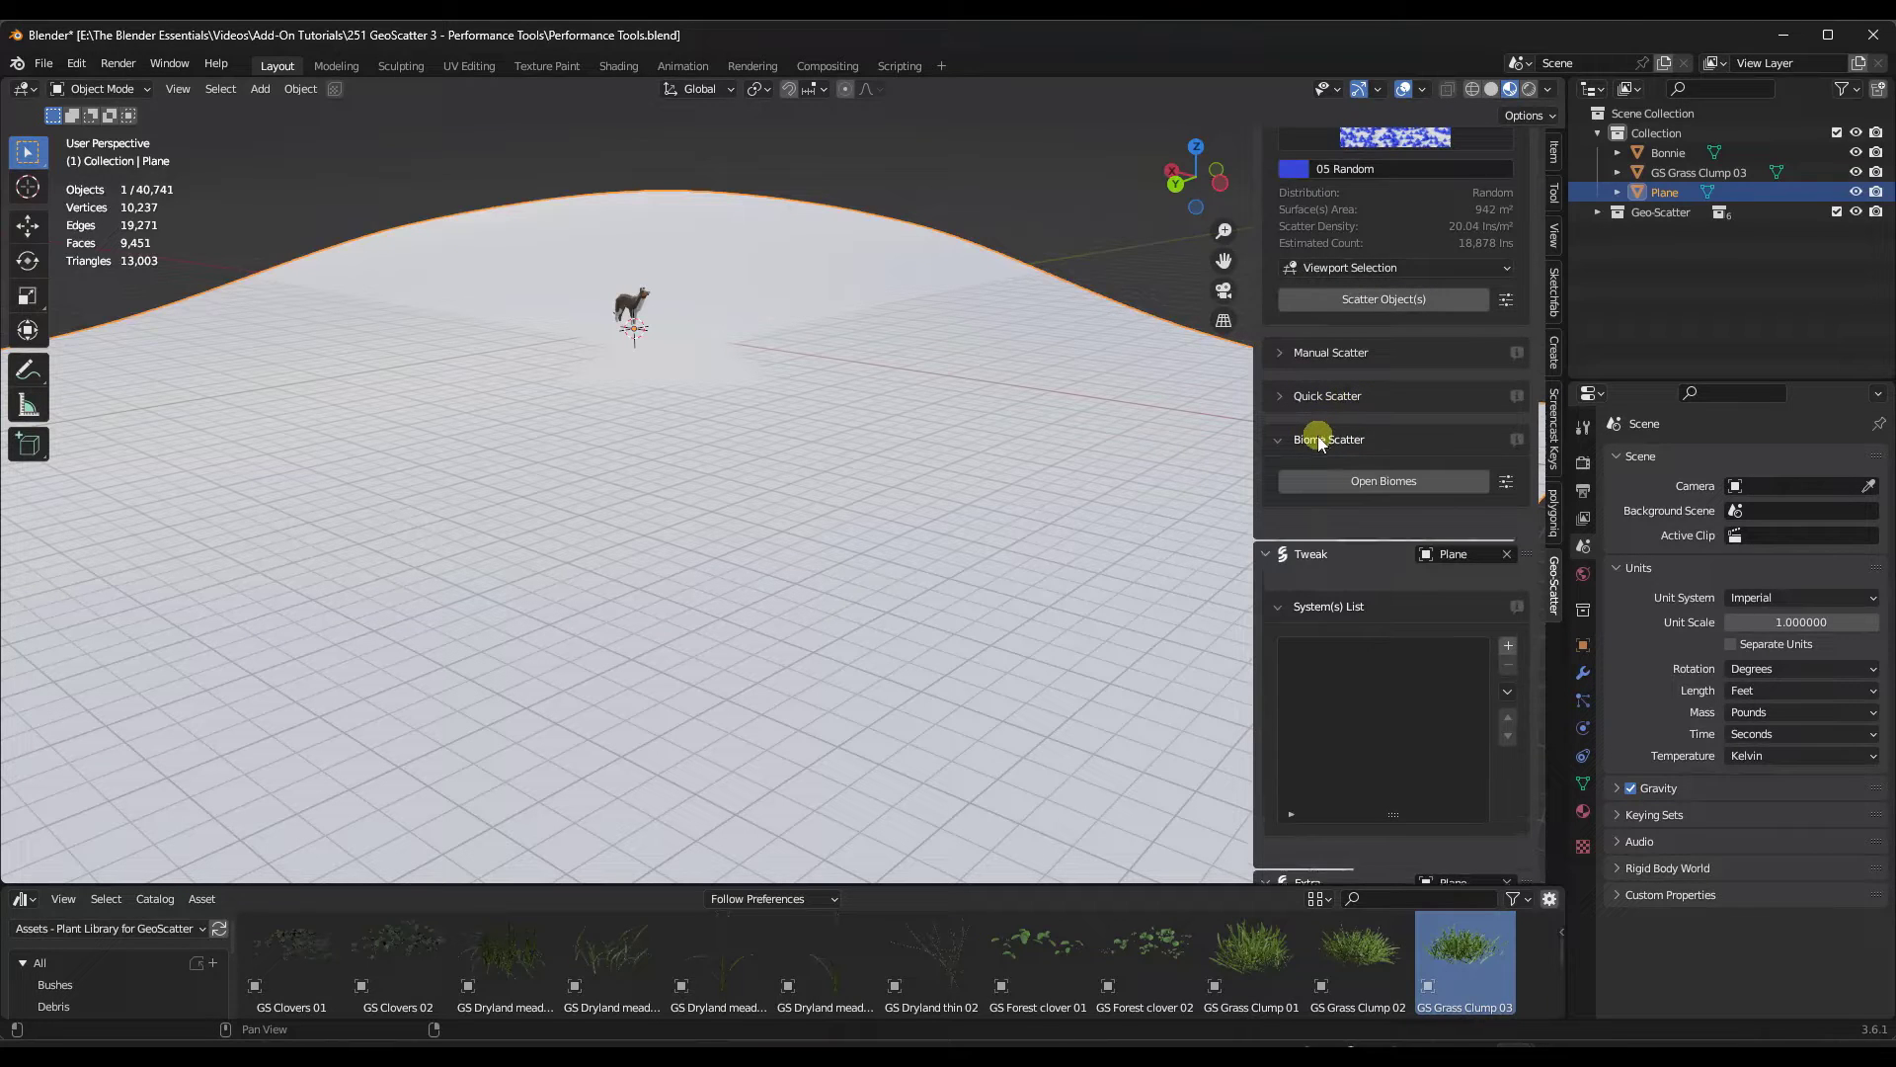
{"action": "left_click", "coordinate": [1384, 480]}
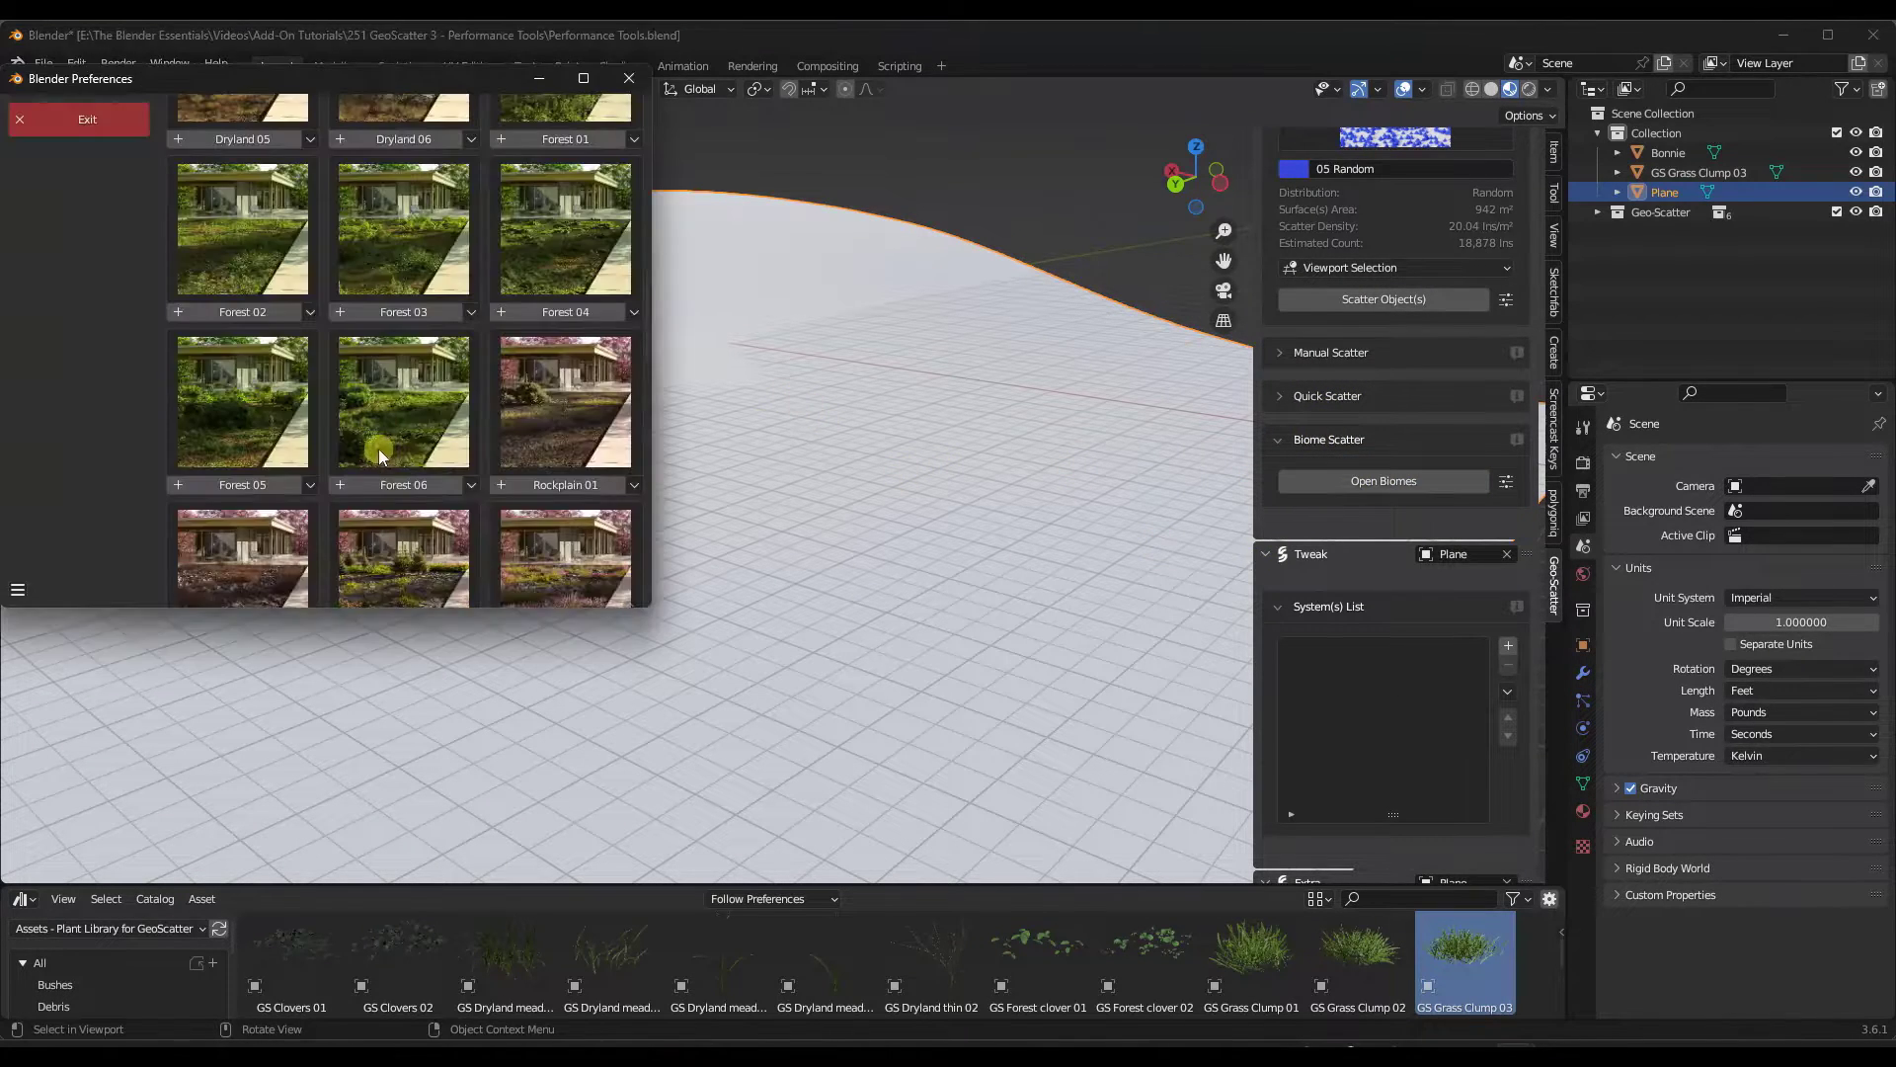
Step: Scatter the Rockplain 03 biome over the plane, inspect the terrain while its layers load, and minimize the biome library window
{"action": "scroll", "coordinate": [380, 449], "scroll_direction": "down", "scroll_amount": 2}
{"action": "scroll", "coordinate": [416, 454], "scroll_direction": "down", "scroll_amount": 2}
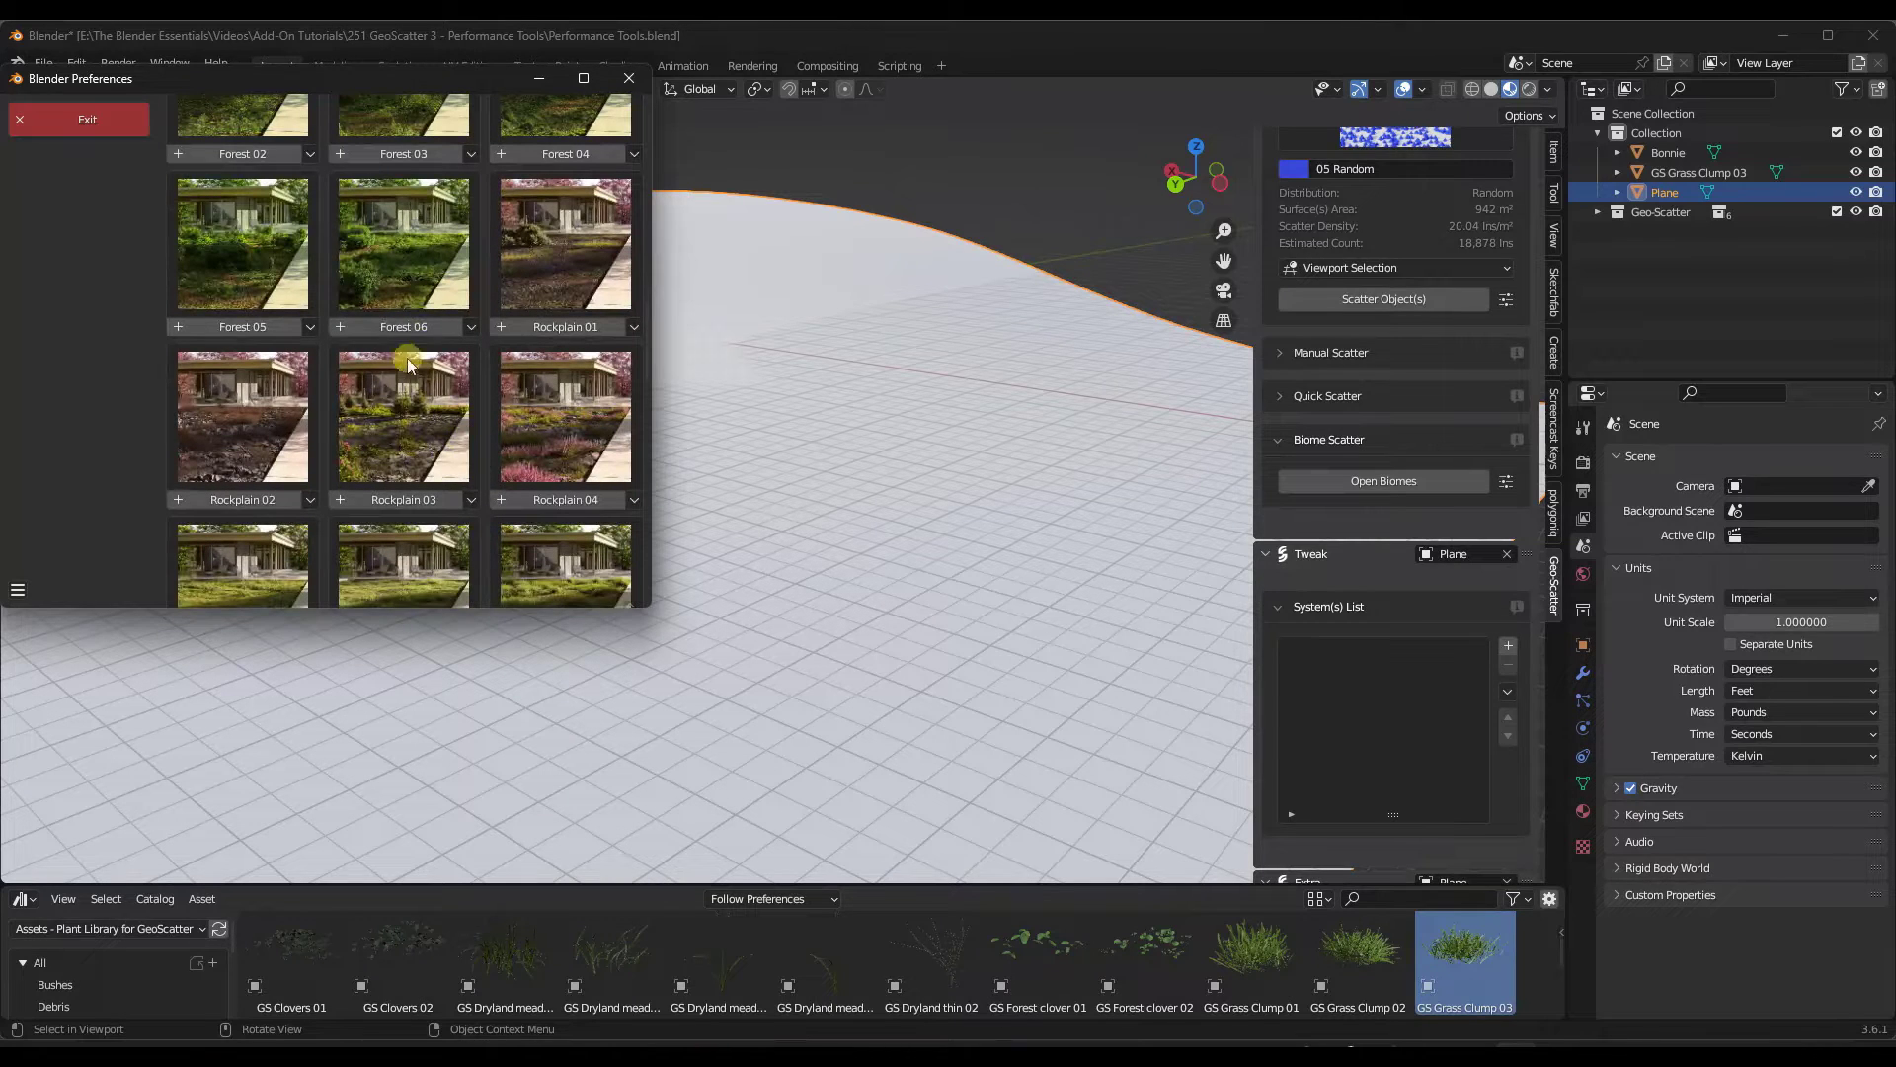
{"action": "scroll", "coordinate": [380, 430], "scroll_direction": "down", "scroll_amount": 1}
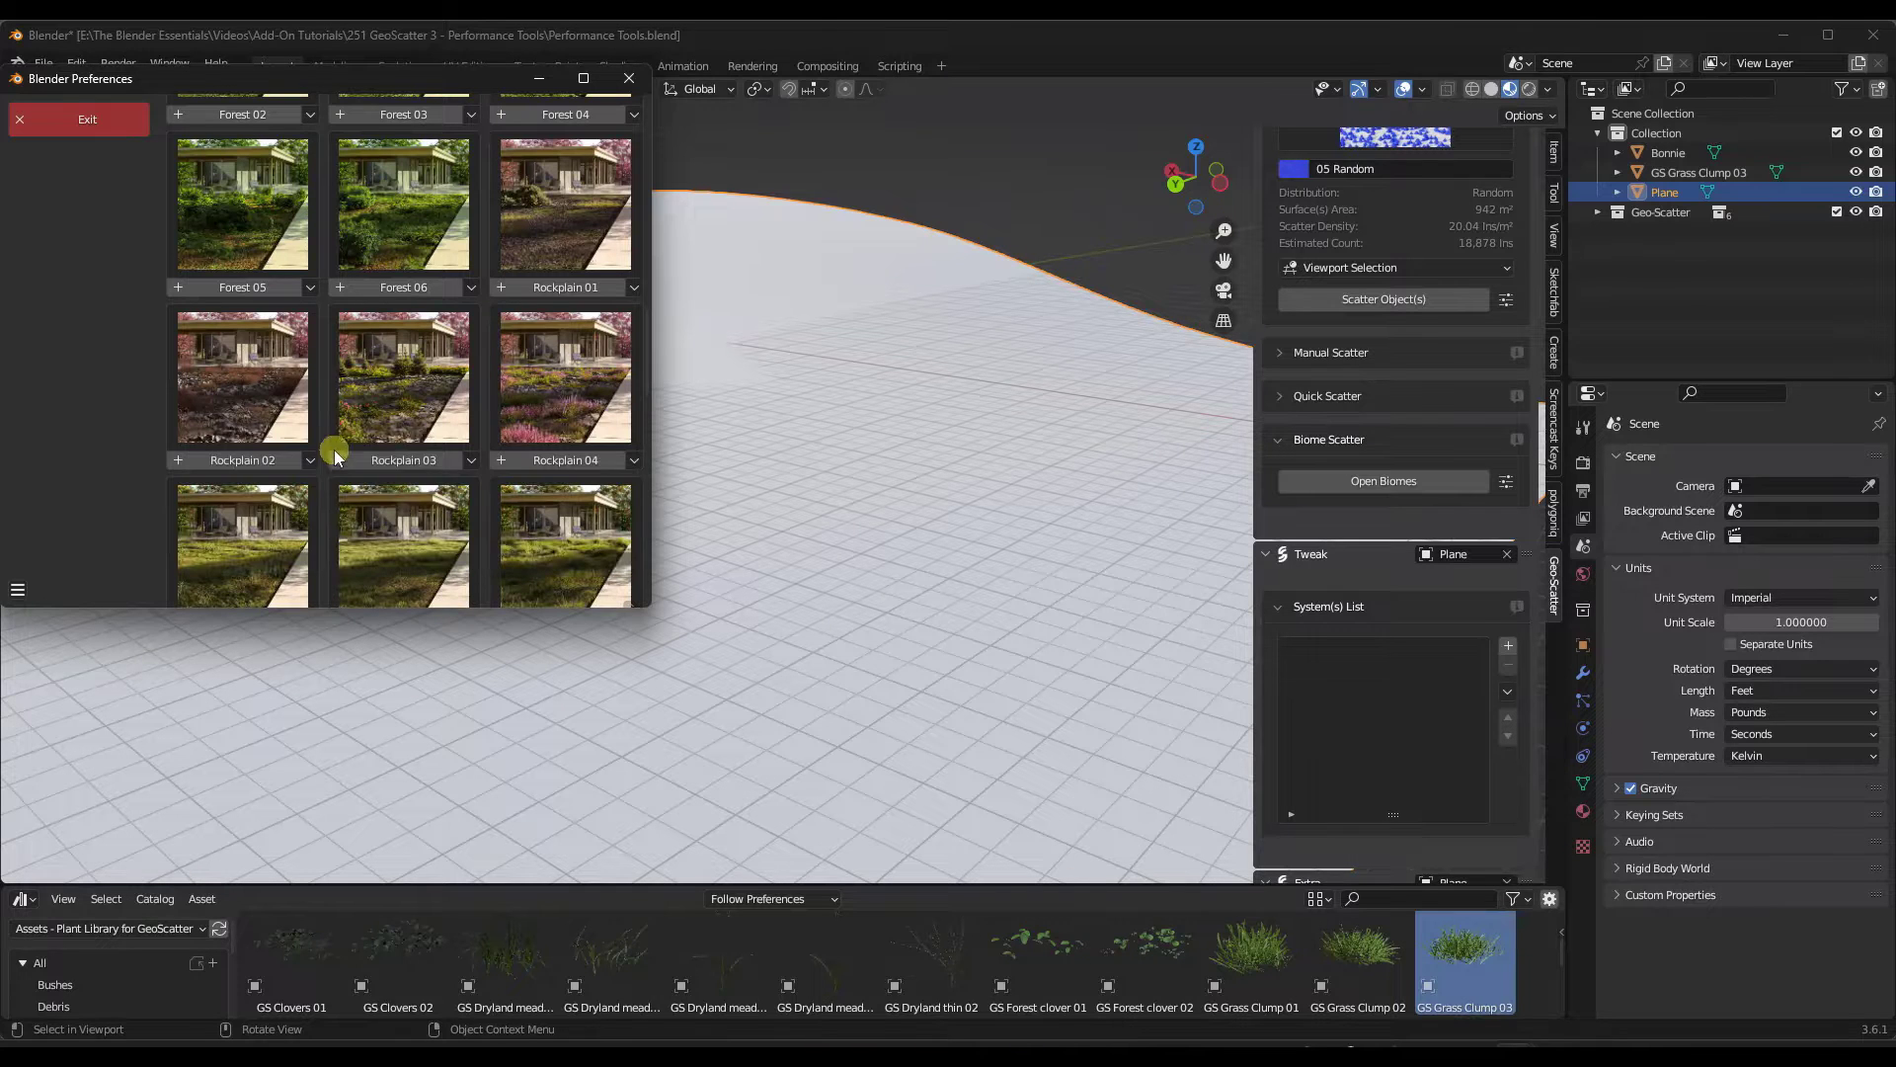
{"action": "left_click", "coordinate": [475, 461]}
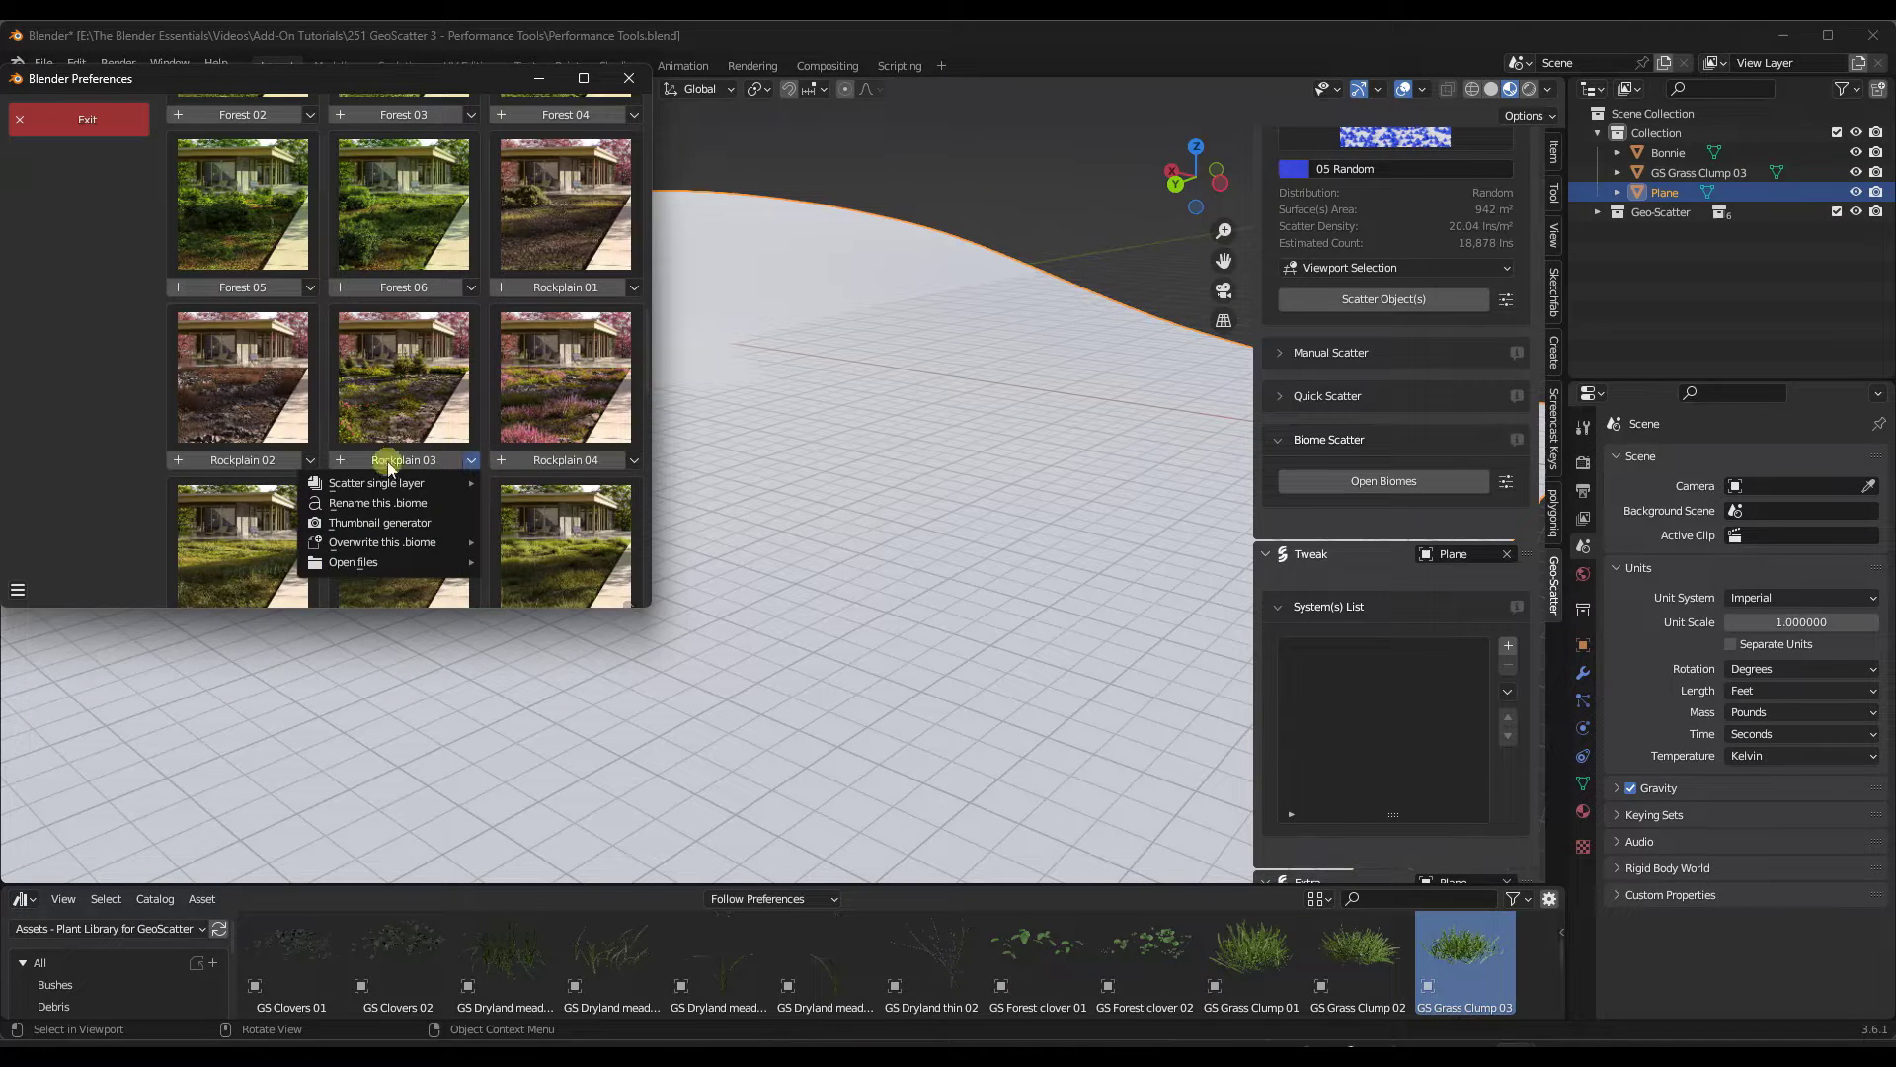
{"action": "left_click", "coordinate": [342, 462]}
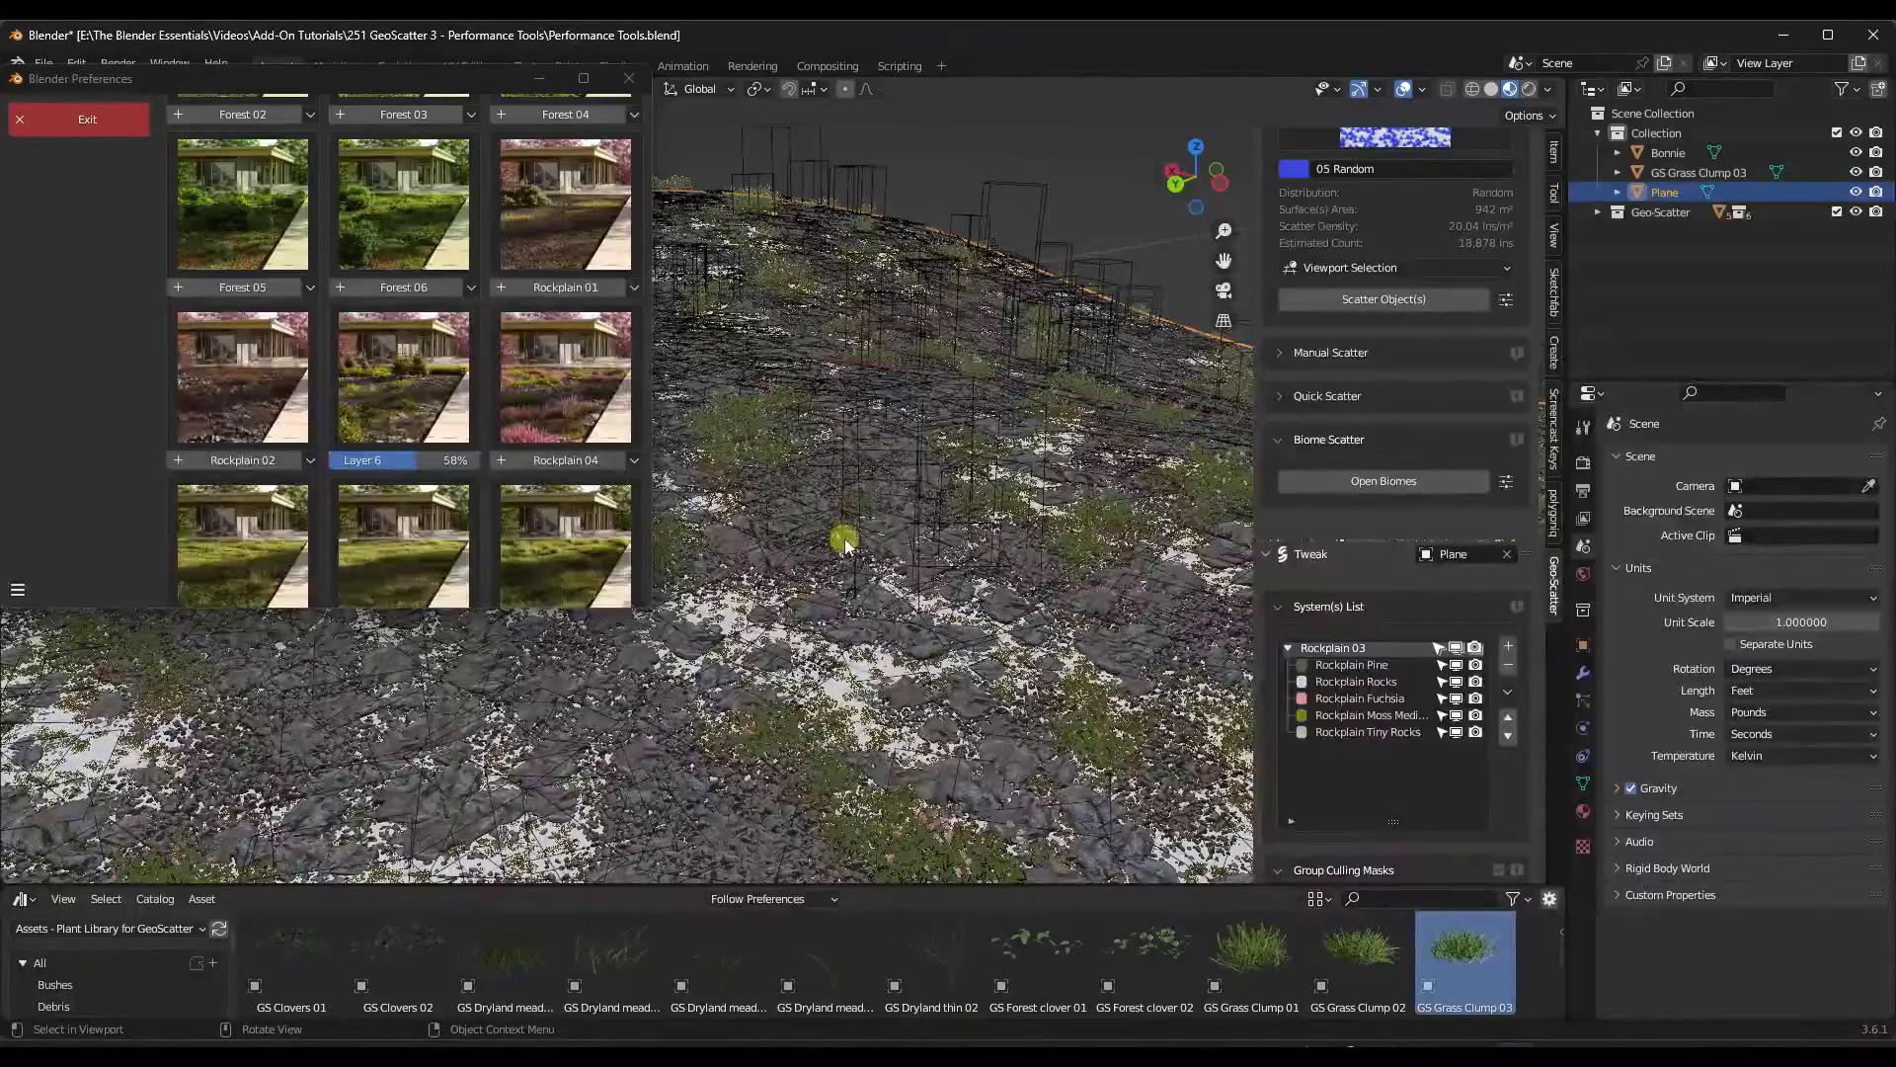
{"action": "middle_click_drag", "start_coordinate": [847, 524], "coordinate": [715, 241]}
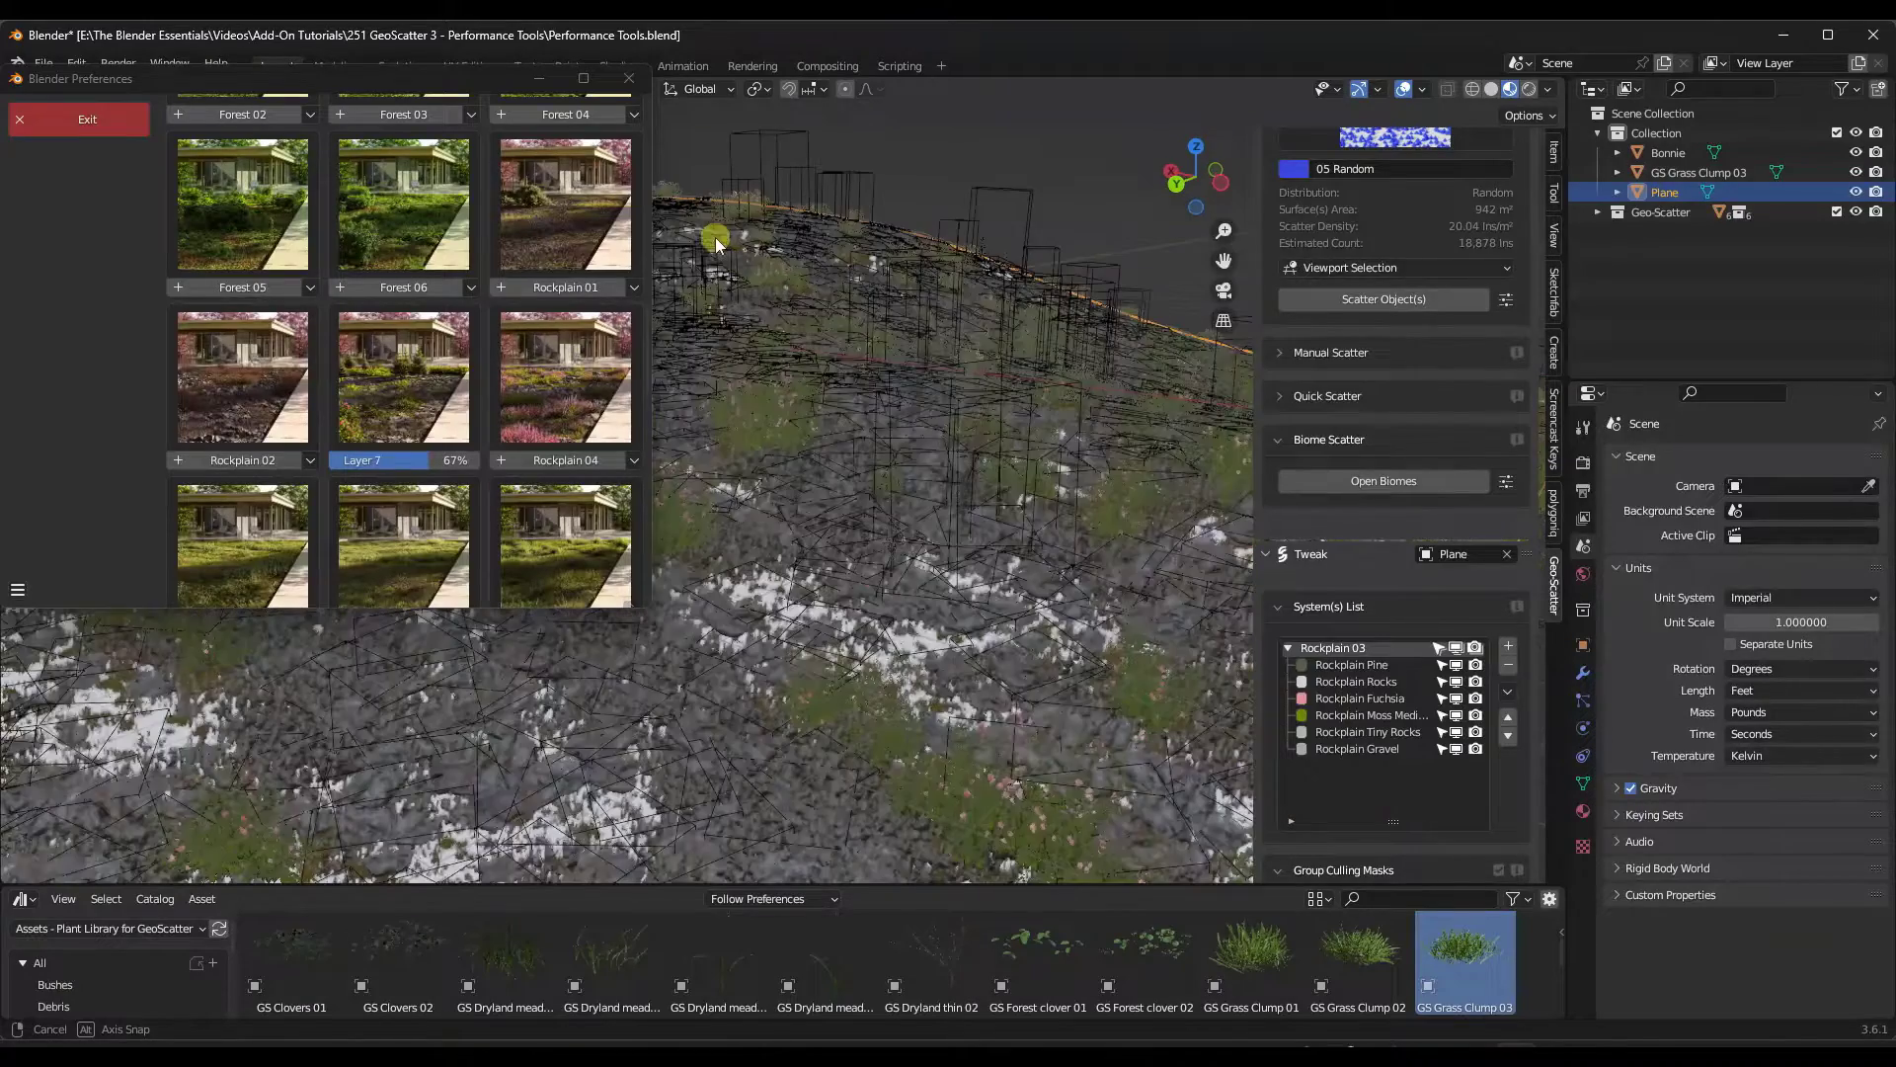
{"action": "middle_click_drag", "start_coordinate": [821, 346], "coordinate": [857, 385]}
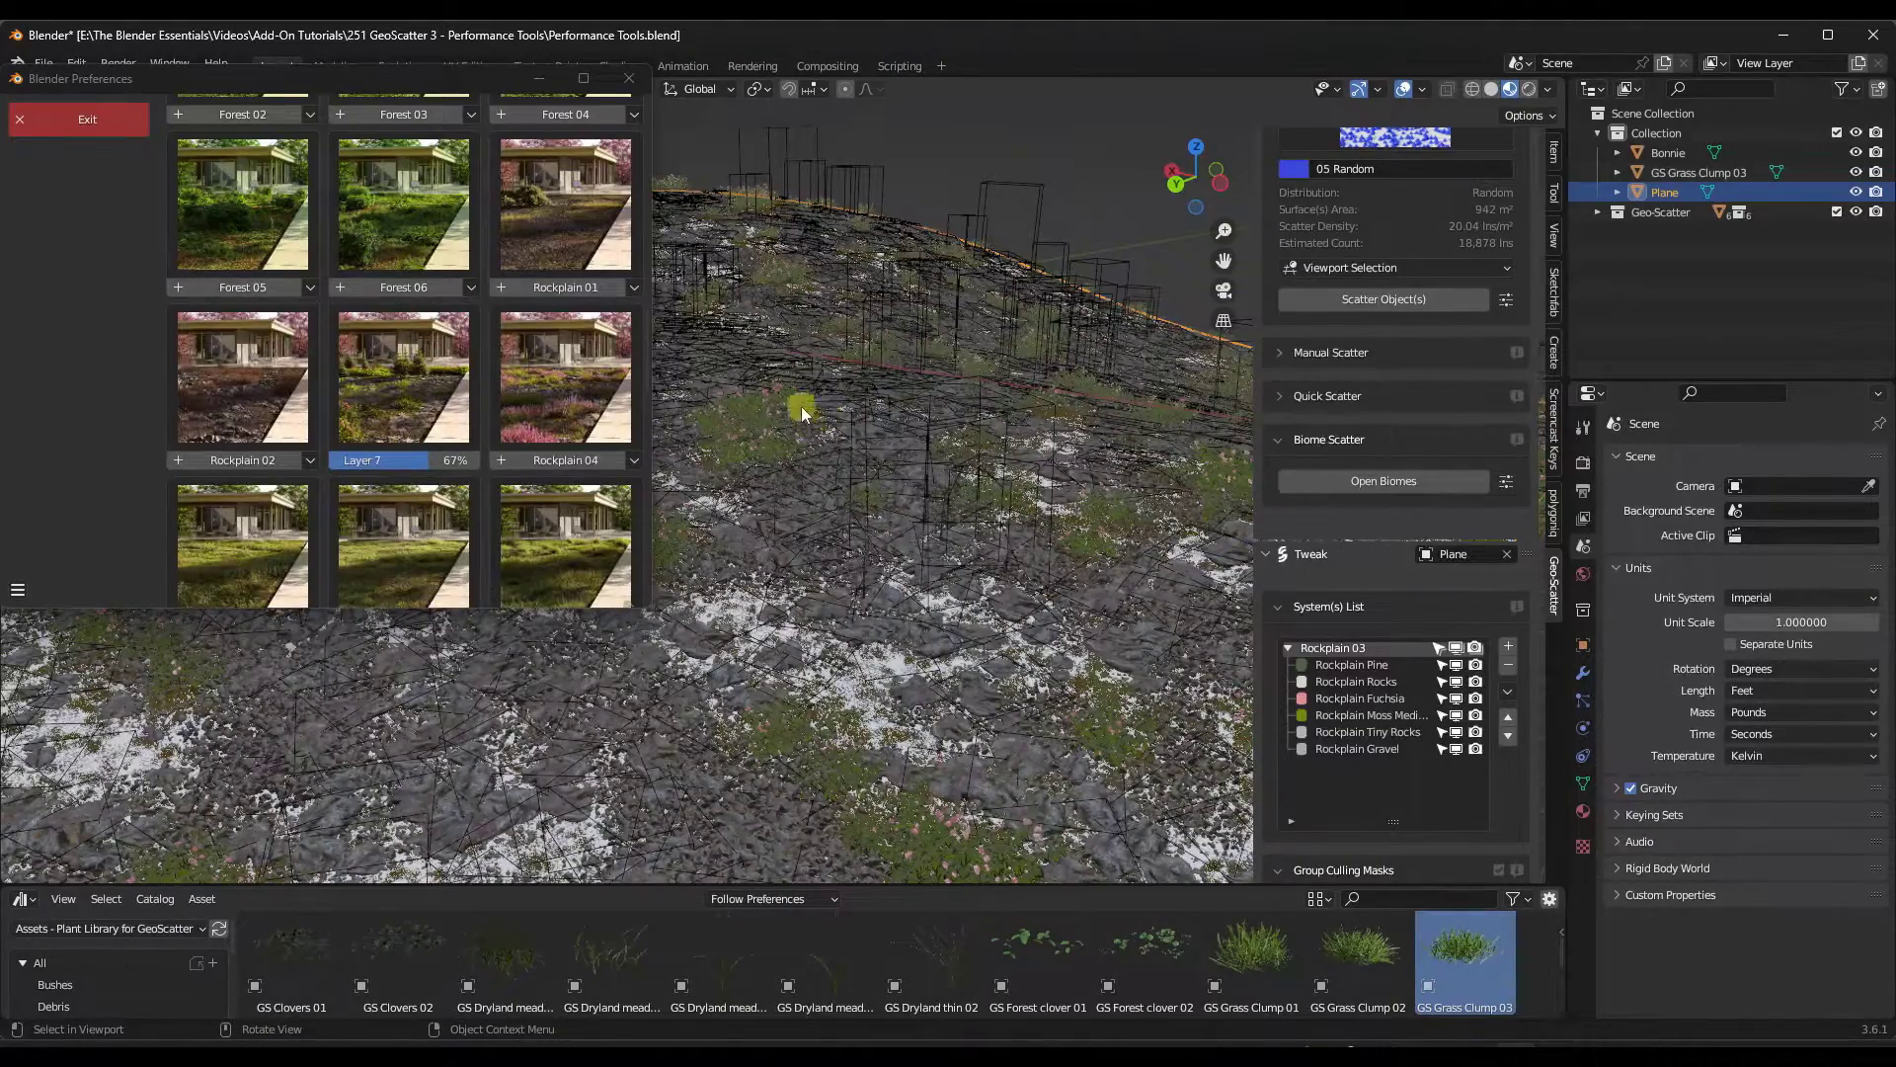
{"action": "left_click", "coordinate": [540, 79]}
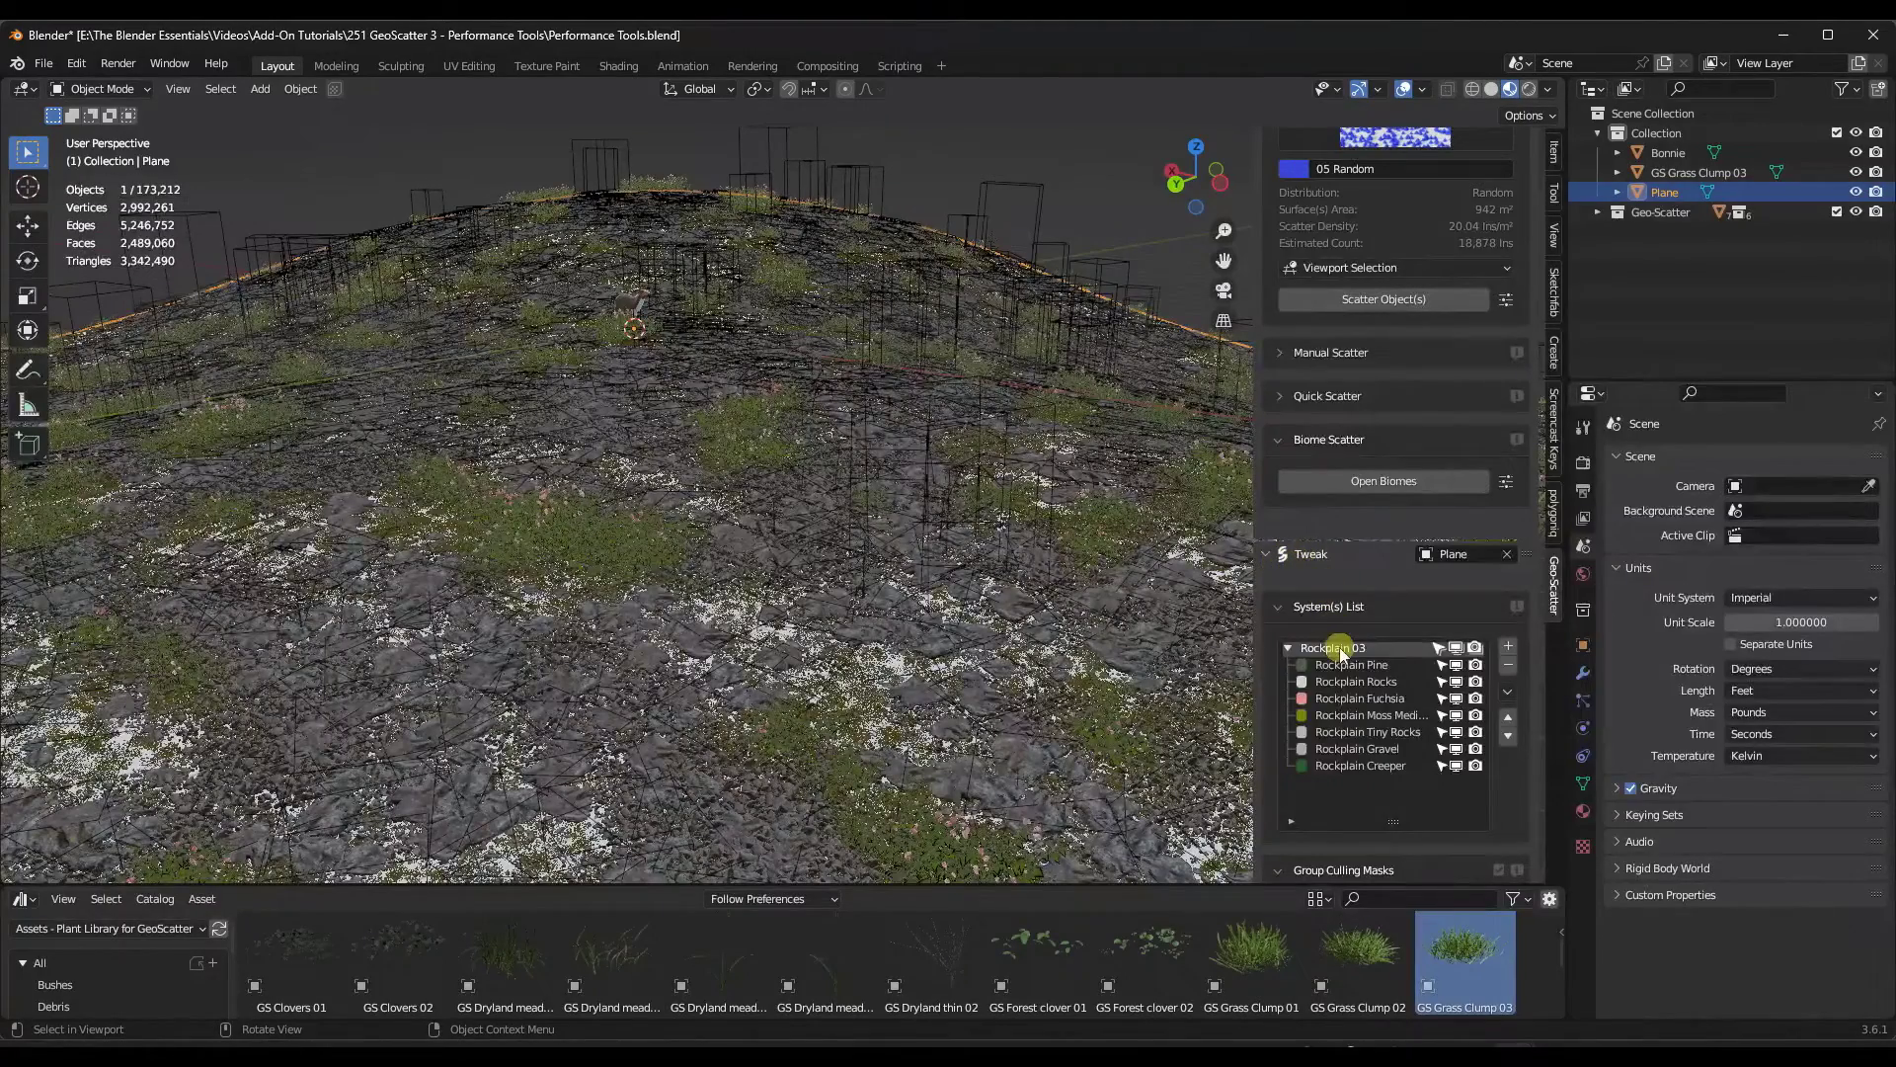
Step: Hide the Rockplain Creeper, Moss, Pine, Rocks and Fuchsia layers in the viewport
{"action": "scroll", "coordinate": [1345, 659], "scroll_direction": "up", "scroll_amount": 1}
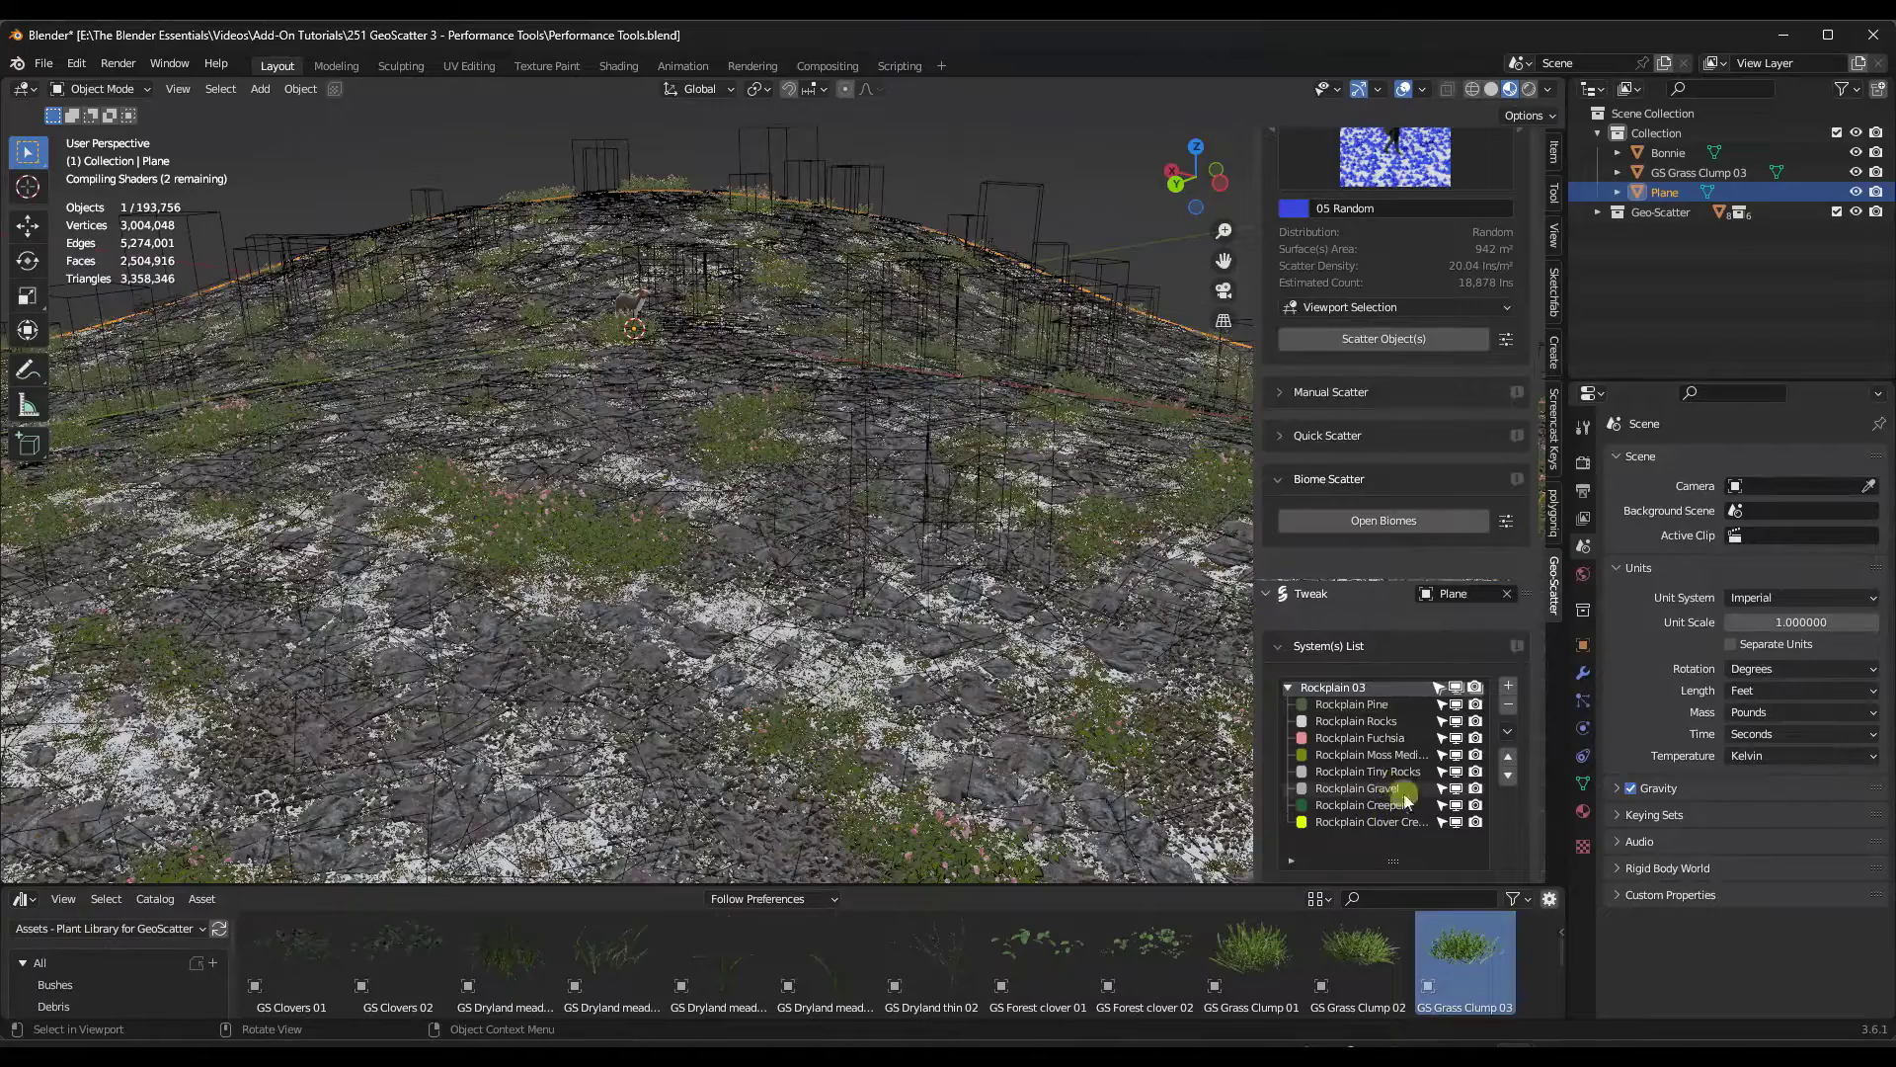
{"action": "left_click", "coordinate": [1458, 805]}
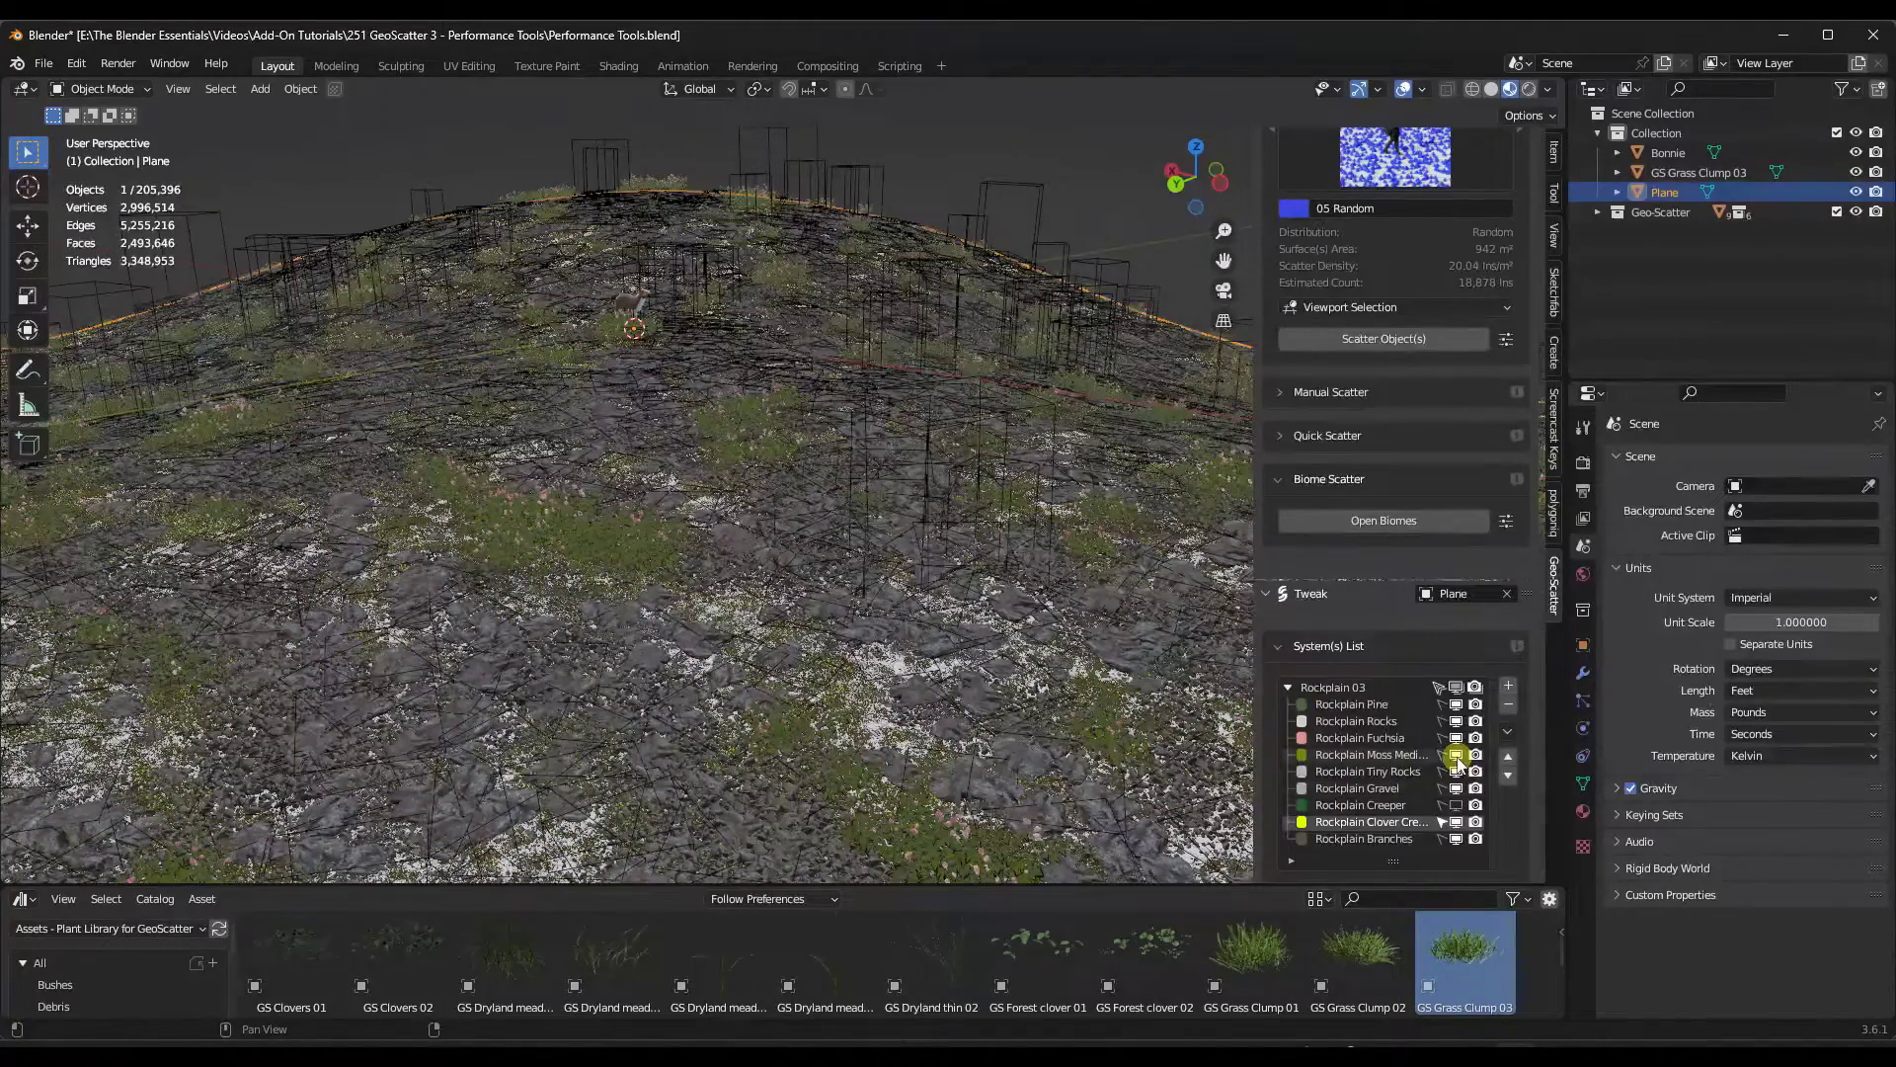
{"action": "left_click", "coordinate": [1456, 722]}
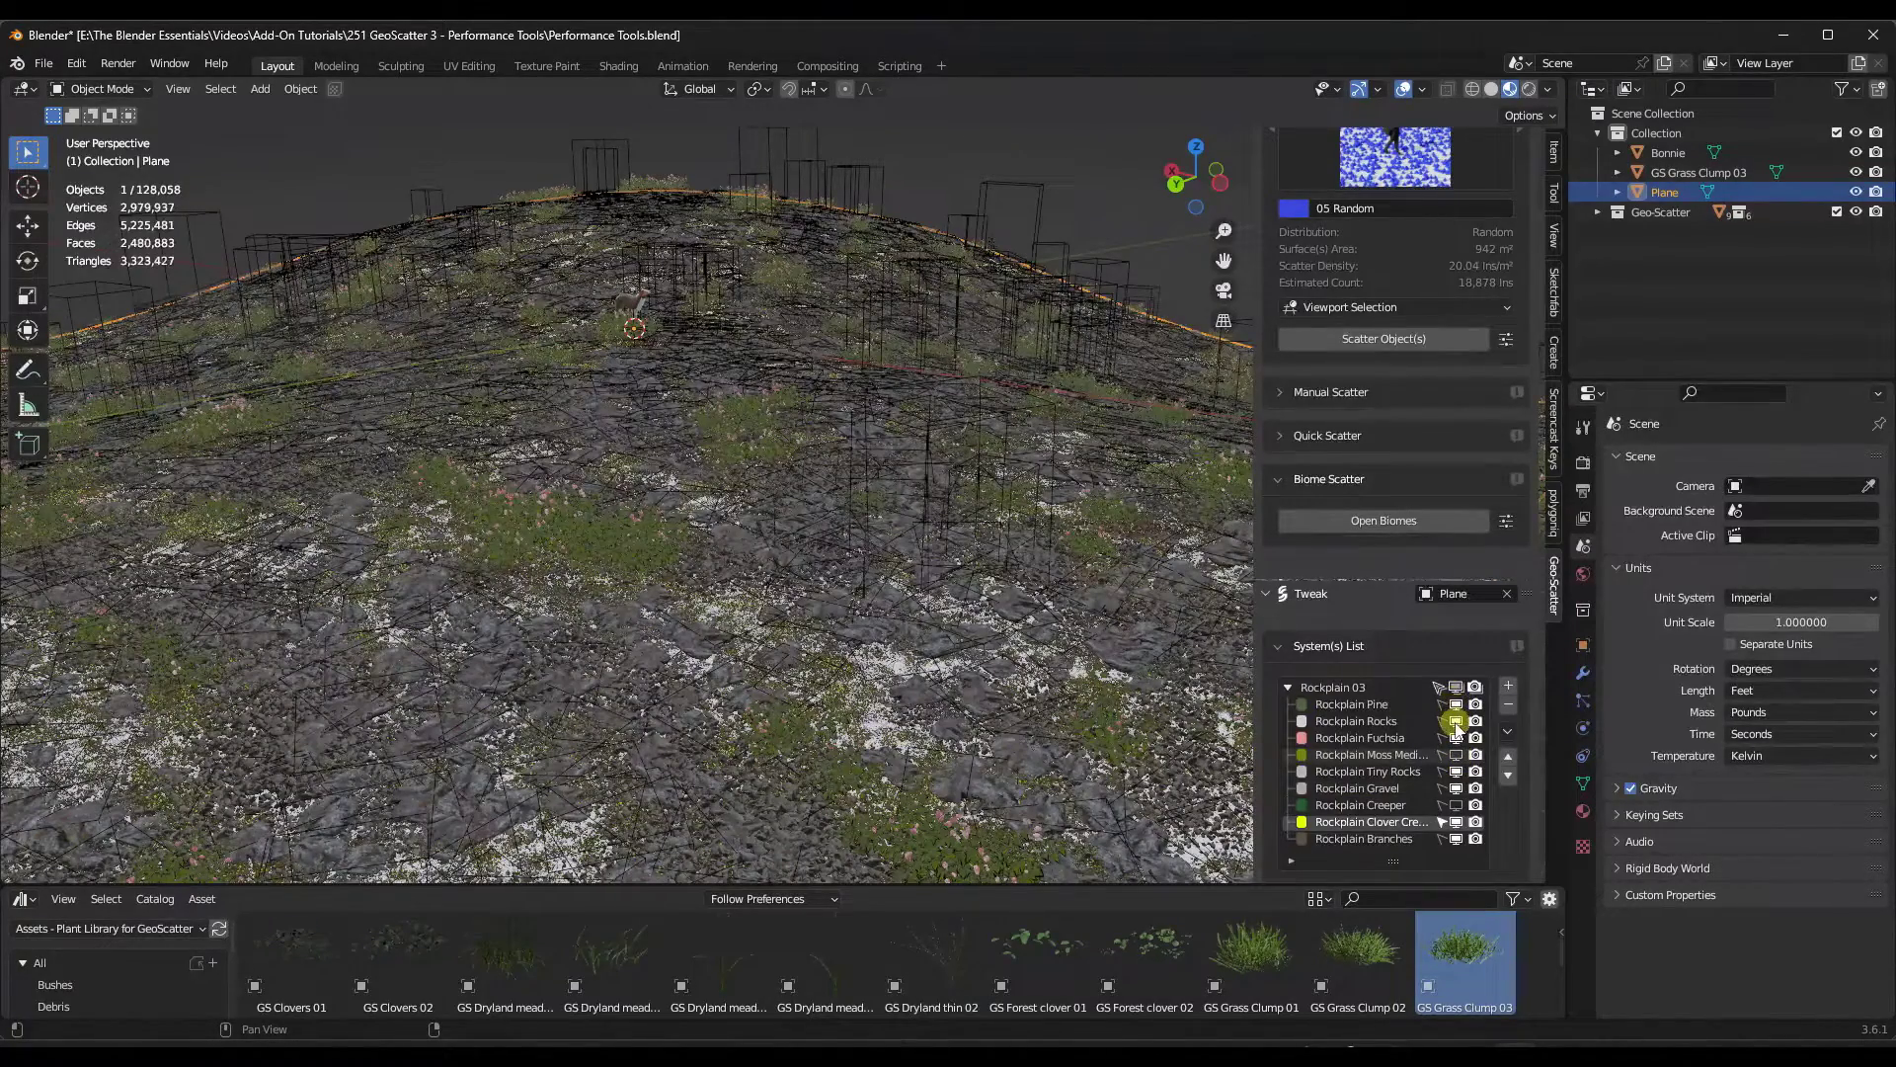
{"action": "left_click", "coordinate": [1456, 739]}
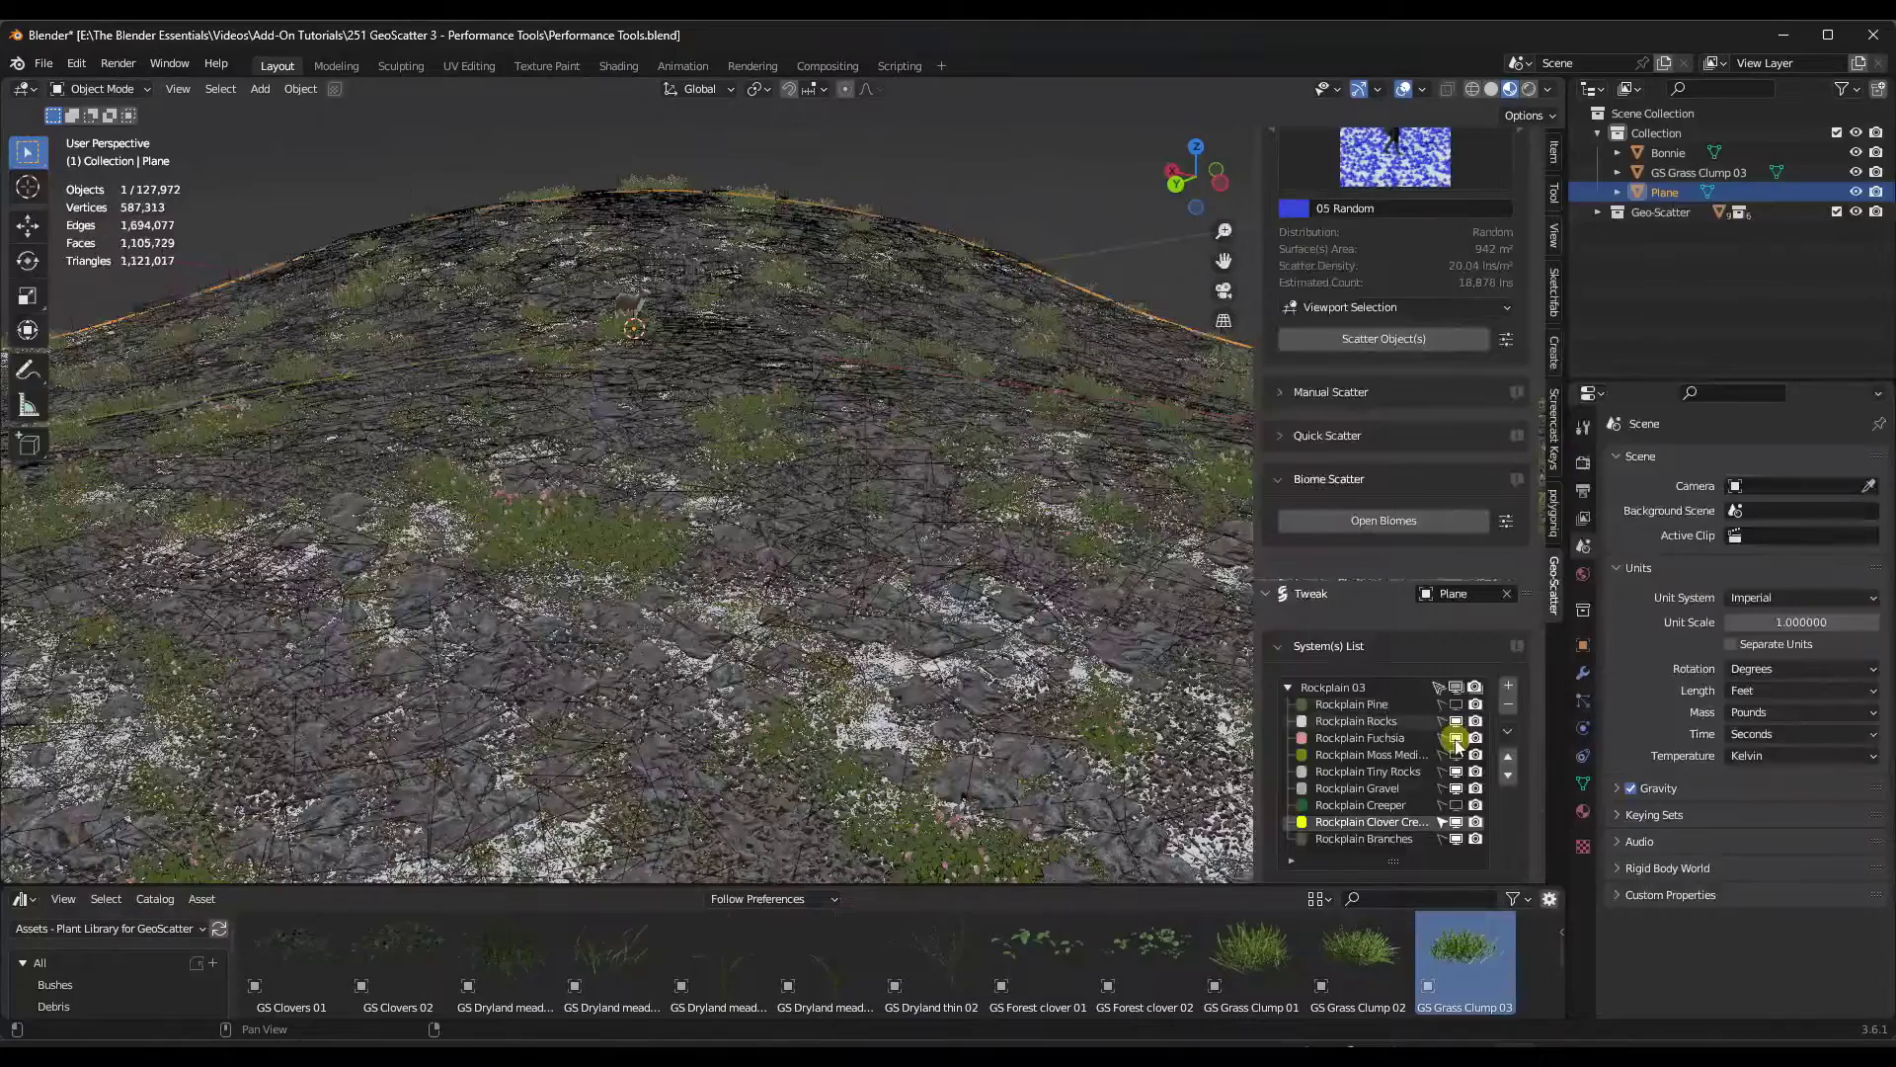
{"action": "left_click", "coordinate": [1456, 756]}
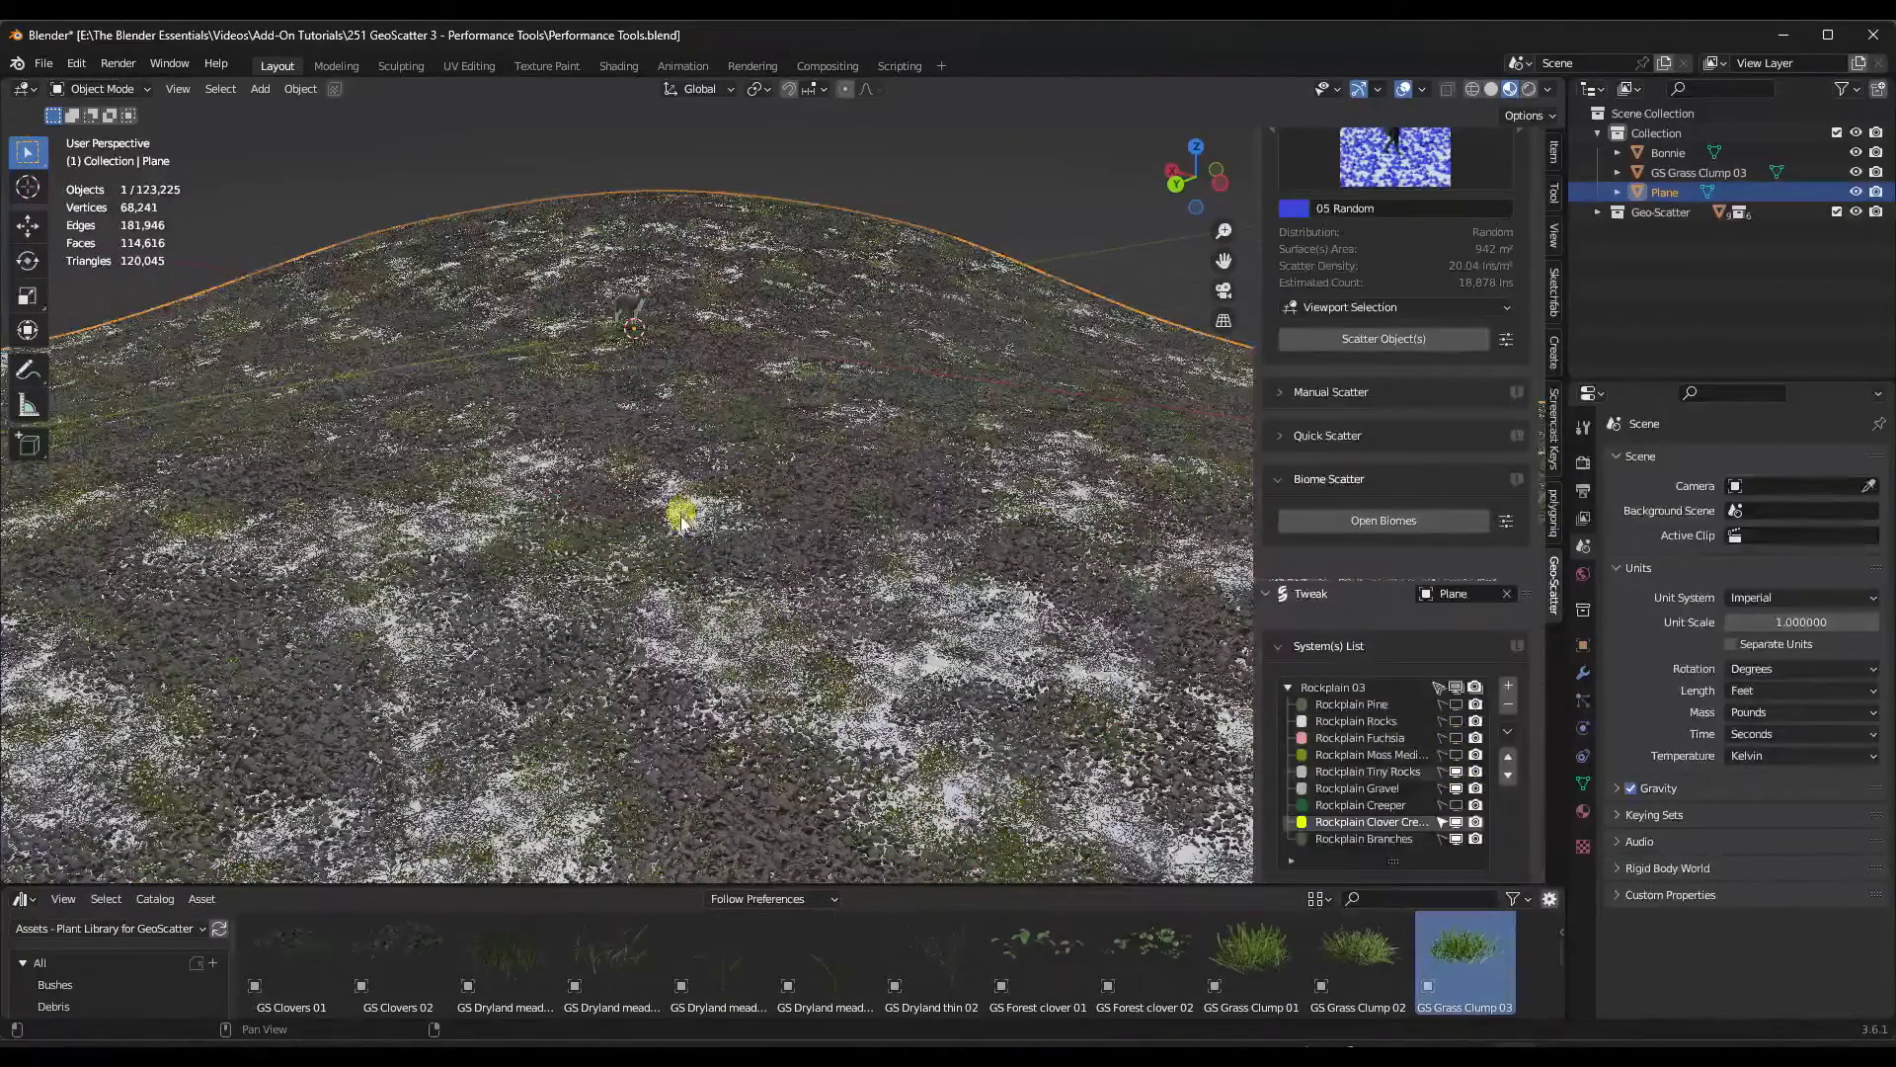
Step: Hide the Rockplain Tiny Rocks and Clover layers in the viewport, keeping Rockplain Gravel and Branches shown
{"action": "middle_click_drag", "start_coordinate": [685, 538], "coordinate": [679, 497]}
{"action": "left_click", "coordinate": [1460, 777]}
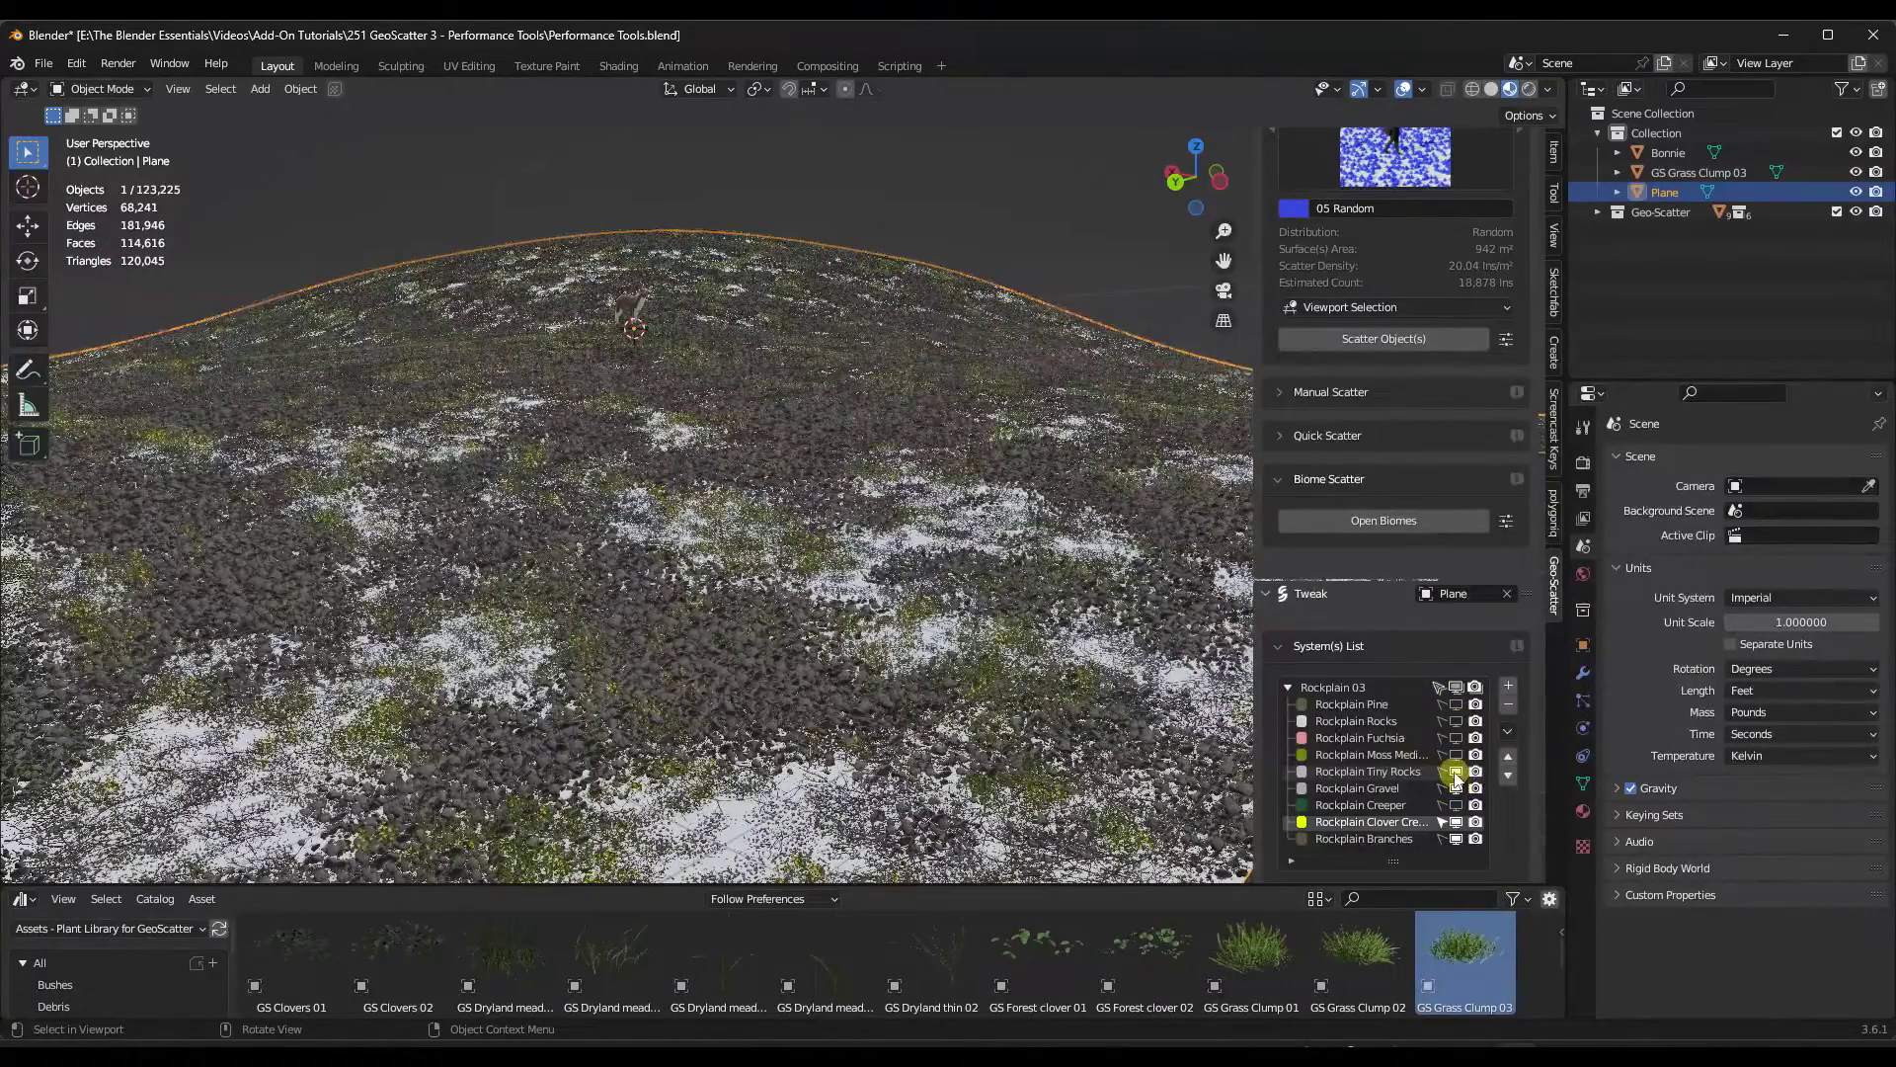
{"action": "middle_click_drag", "start_coordinate": [1456, 792], "coordinate": [1456, 792]}
{"action": "left_click", "coordinate": [1456, 788]}
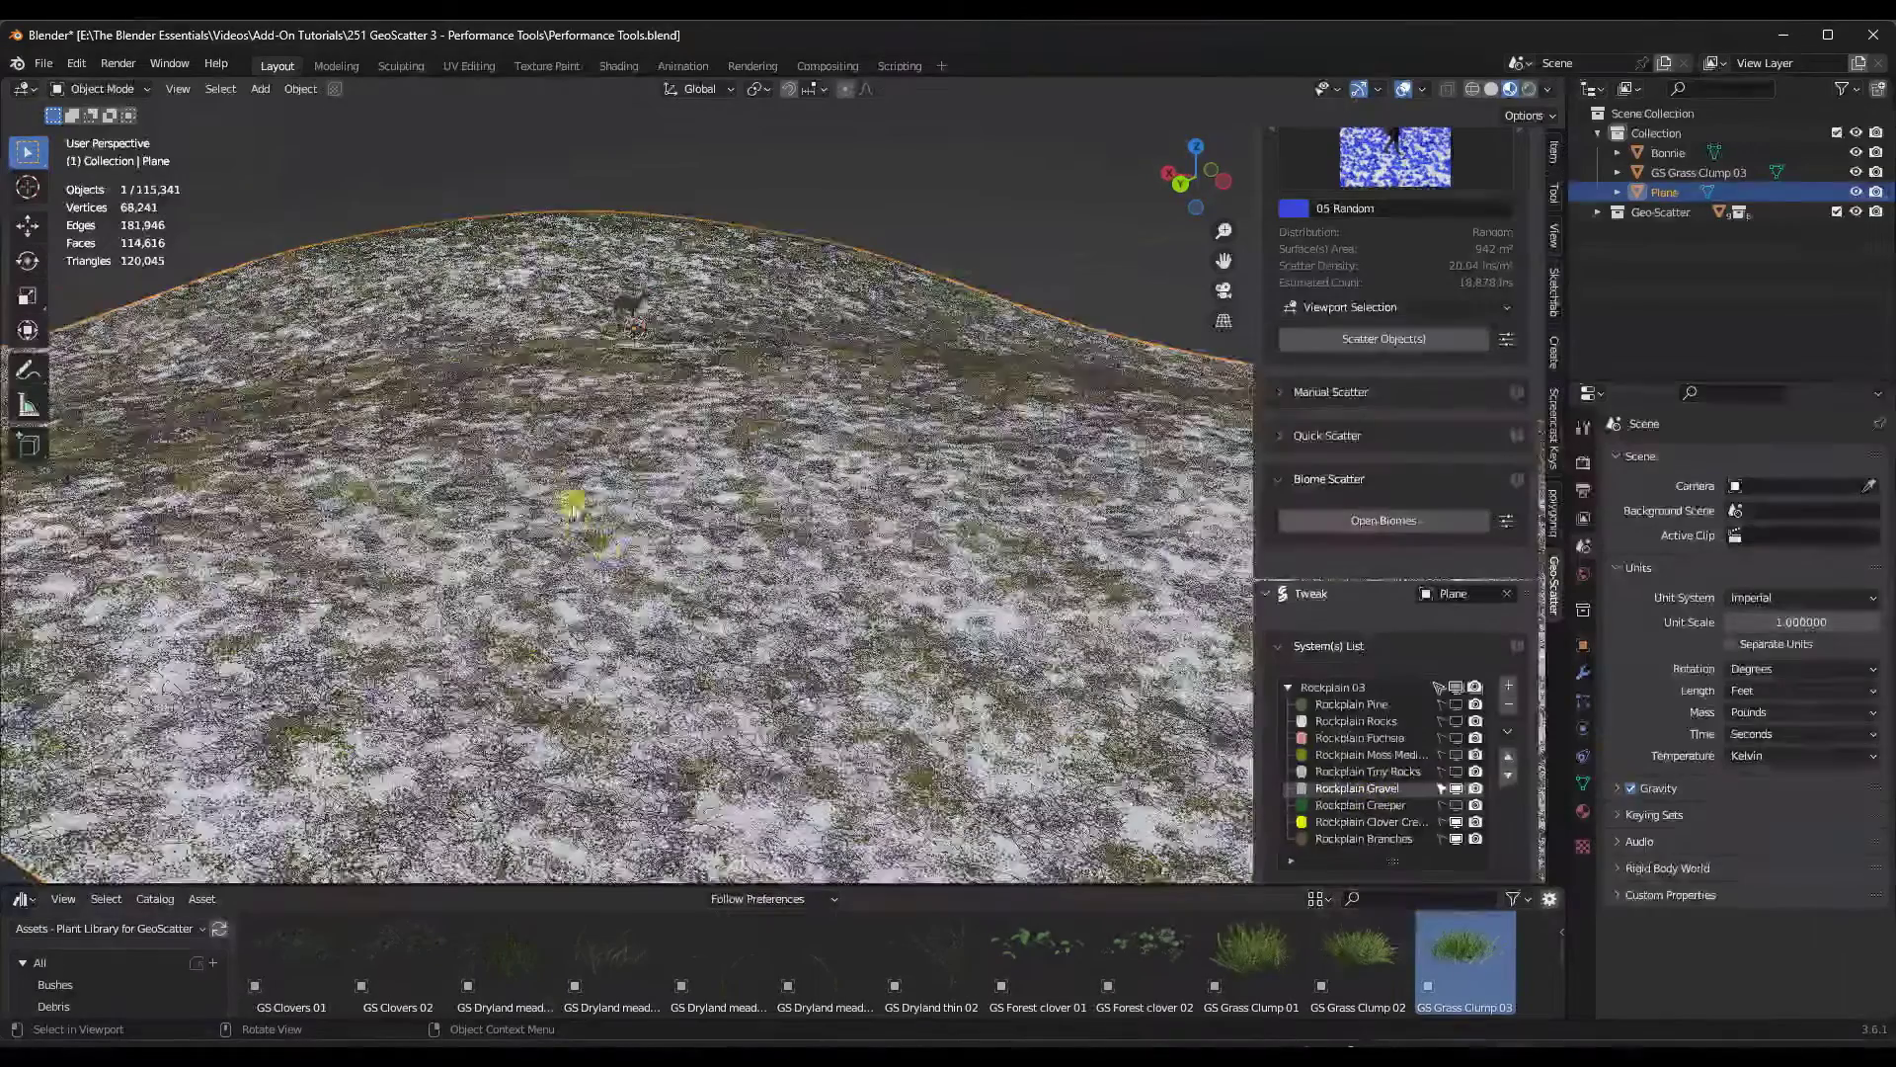
{"action": "scroll", "coordinate": [1484, 708], "scroll_direction": "down", "scroll_amount": 2}
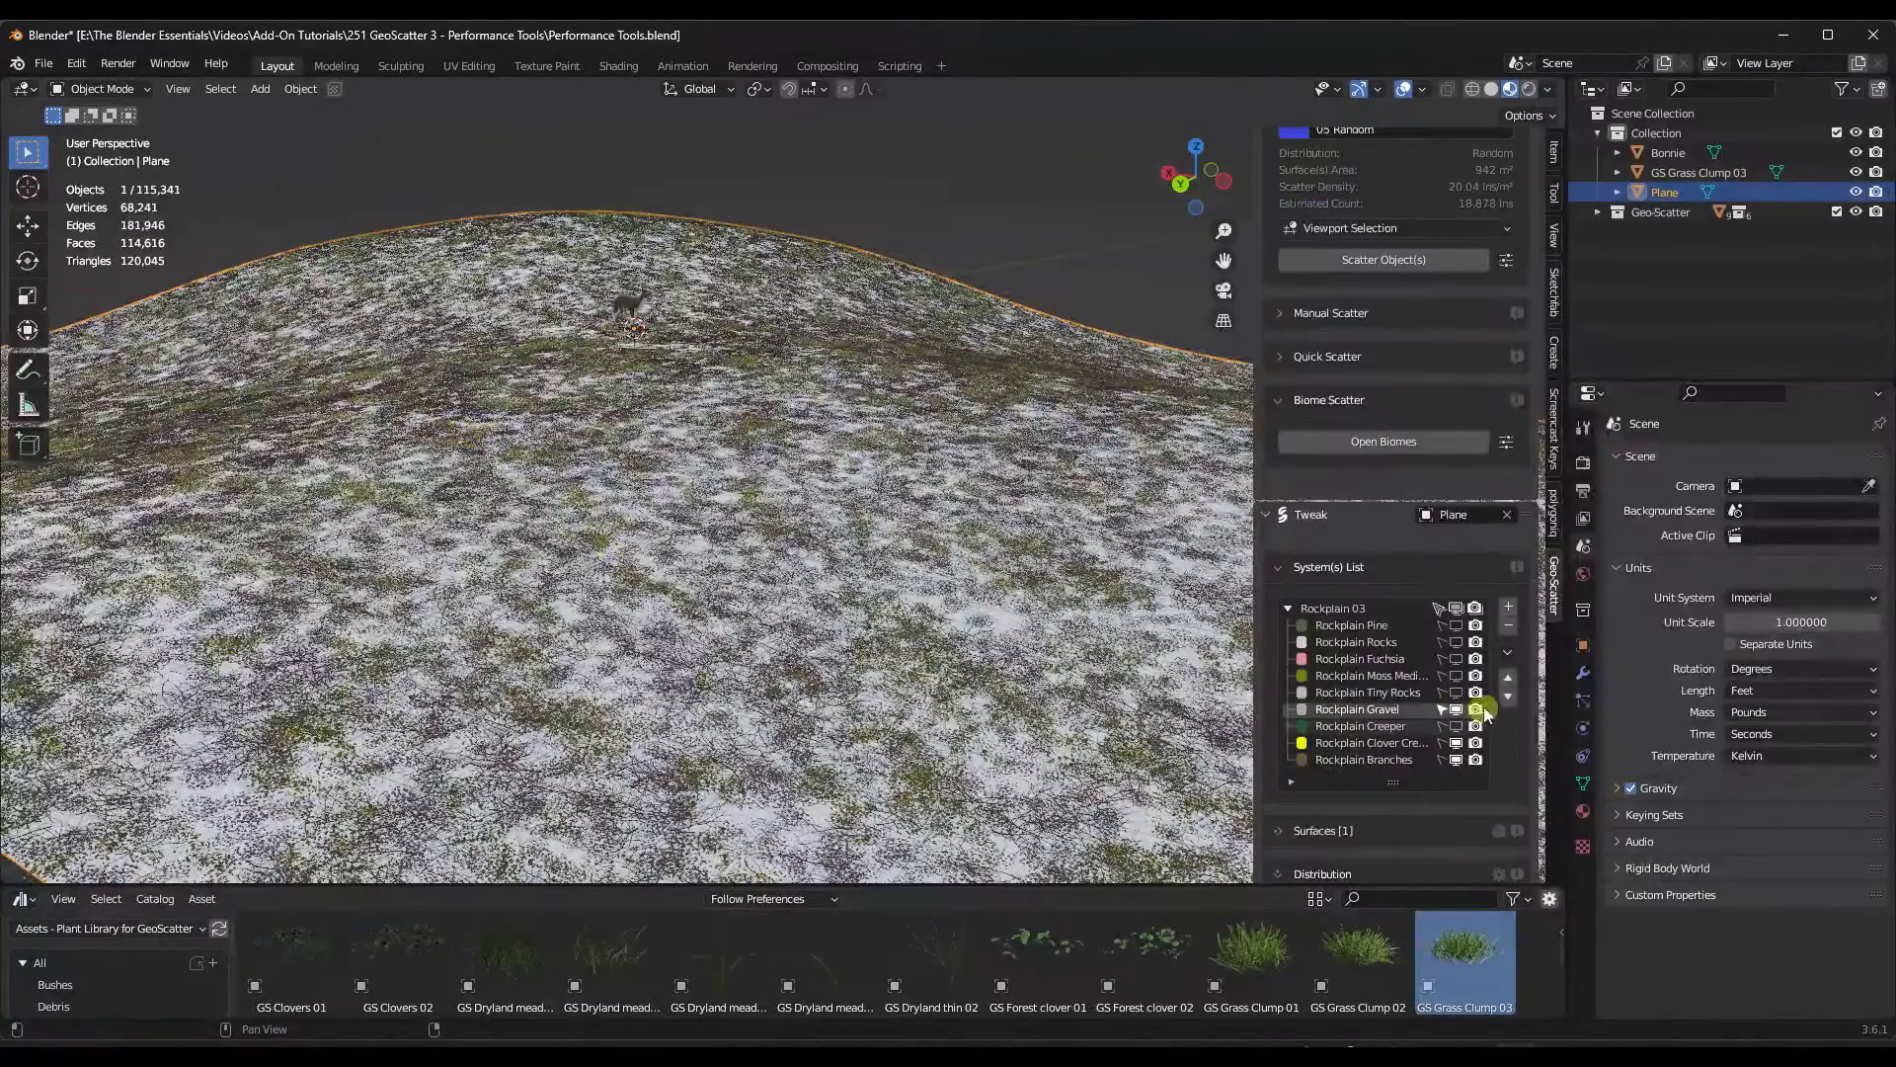
{"action": "mouse_move", "coordinate": [1474, 625]}
{"action": "left_mouse_down"}
{"action": "mouse_move", "coordinate": [1475, 750]}
{"action": "mouse_move", "coordinate": [1476, 674]}
{"action": "mouse_move", "coordinate": [1473, 716]}
{"action": "mouse_move", "coordinate": [1474, 699]}
{"action": "mouse_move", "coordinate": [661, 441]}
{"action": "mouse_move", "coordinate": [1502, 690]}
{"action": "mouse_move", "coordinate": [1452, 706]}
{"action": "mouse_move", "coordinate": [1456, 756]}
{"action": "left_mouse_up"}
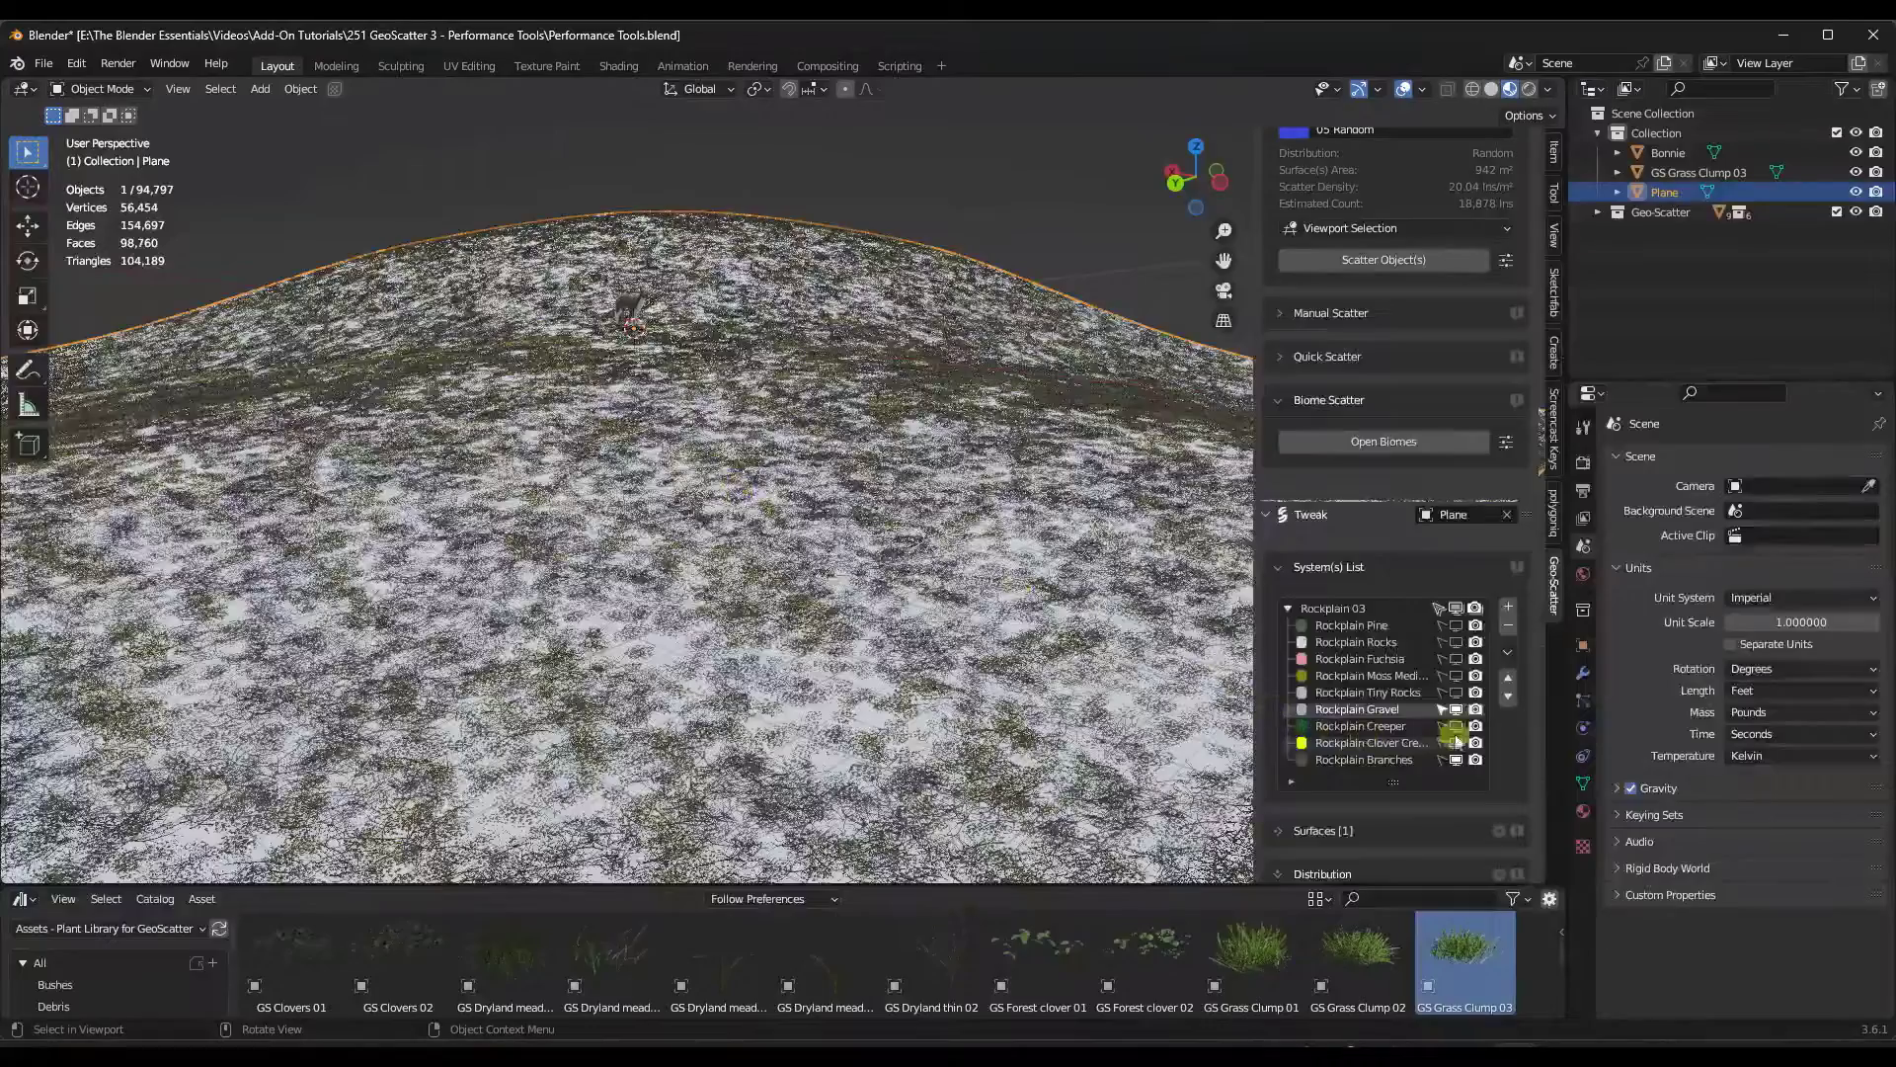
{"action": "left_click", "coordinate": [1457, 710]}
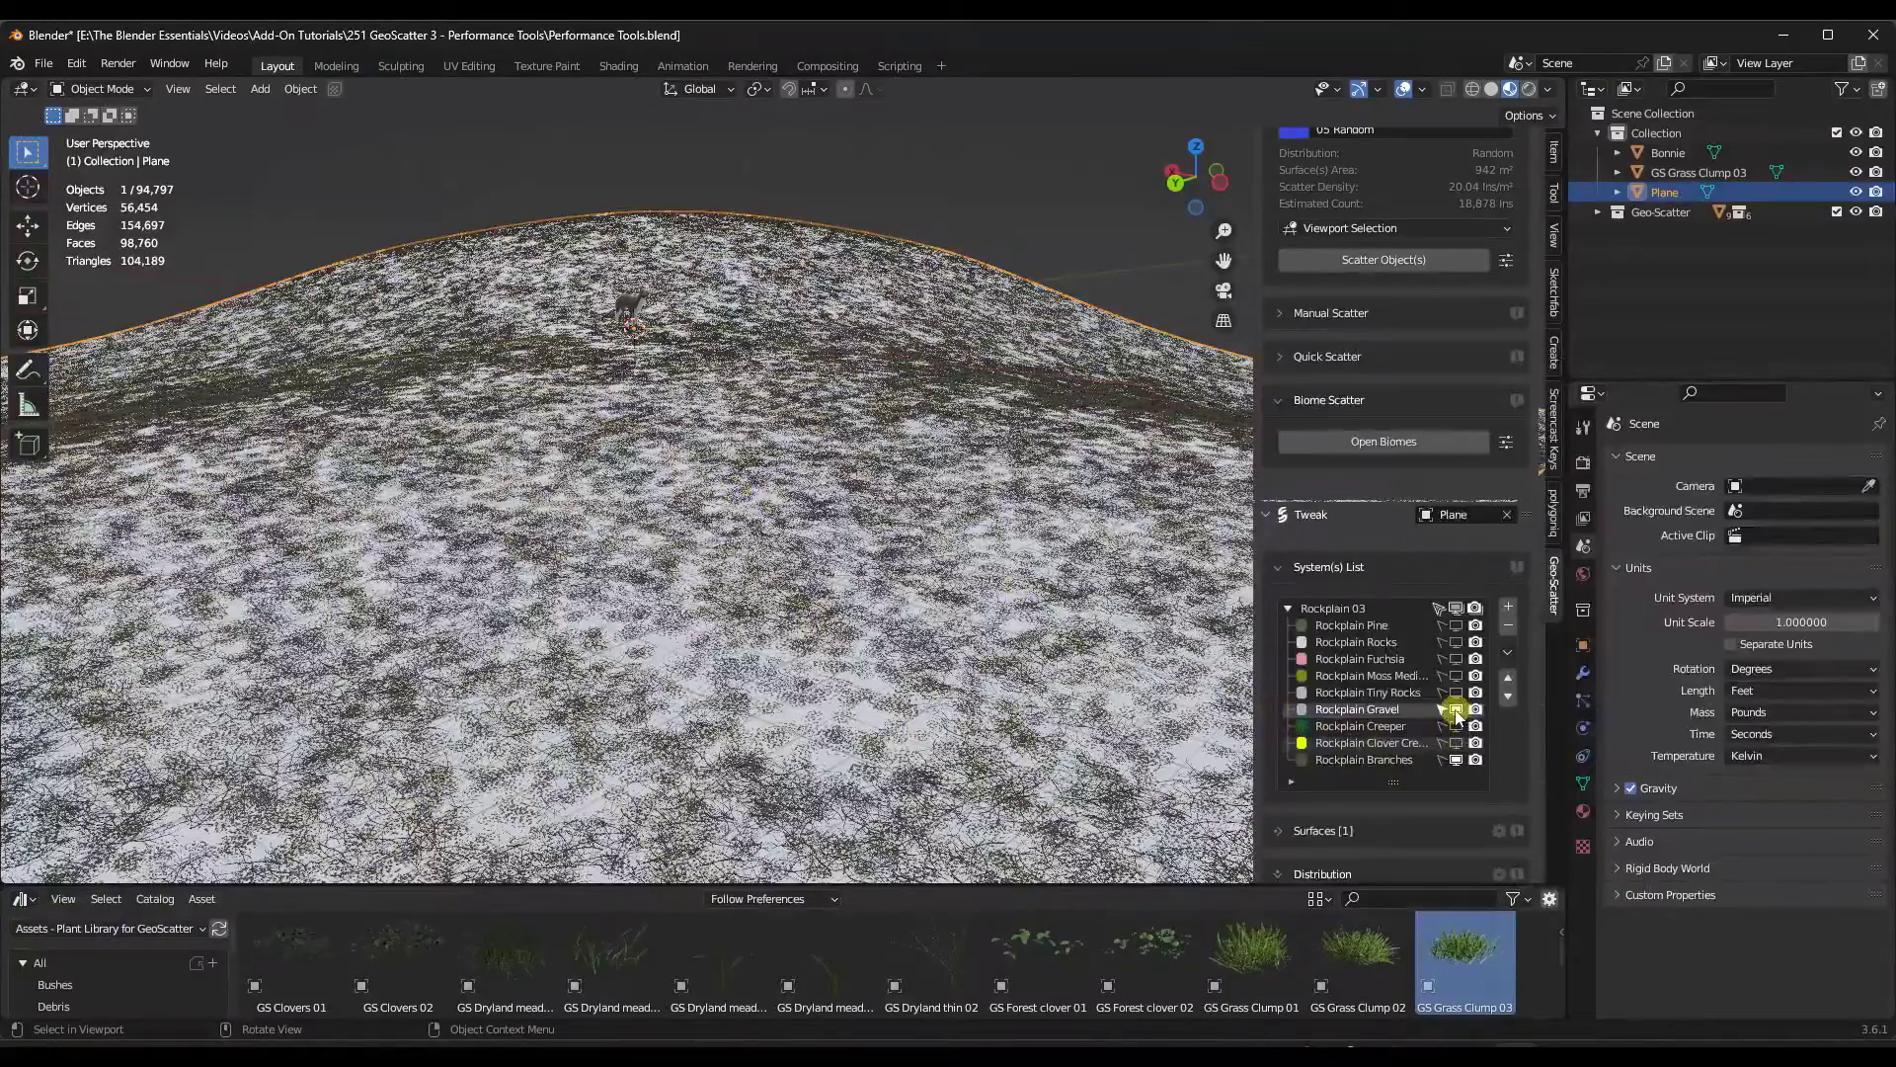
Step: Enable Display As for the Rockplain Gravel layer, try the Convex-Hull method, and set it to Bounding-Box
{"action": "middle_click_drag", "start_coordinate": [748, 467], "coordinate": [909, 334]}
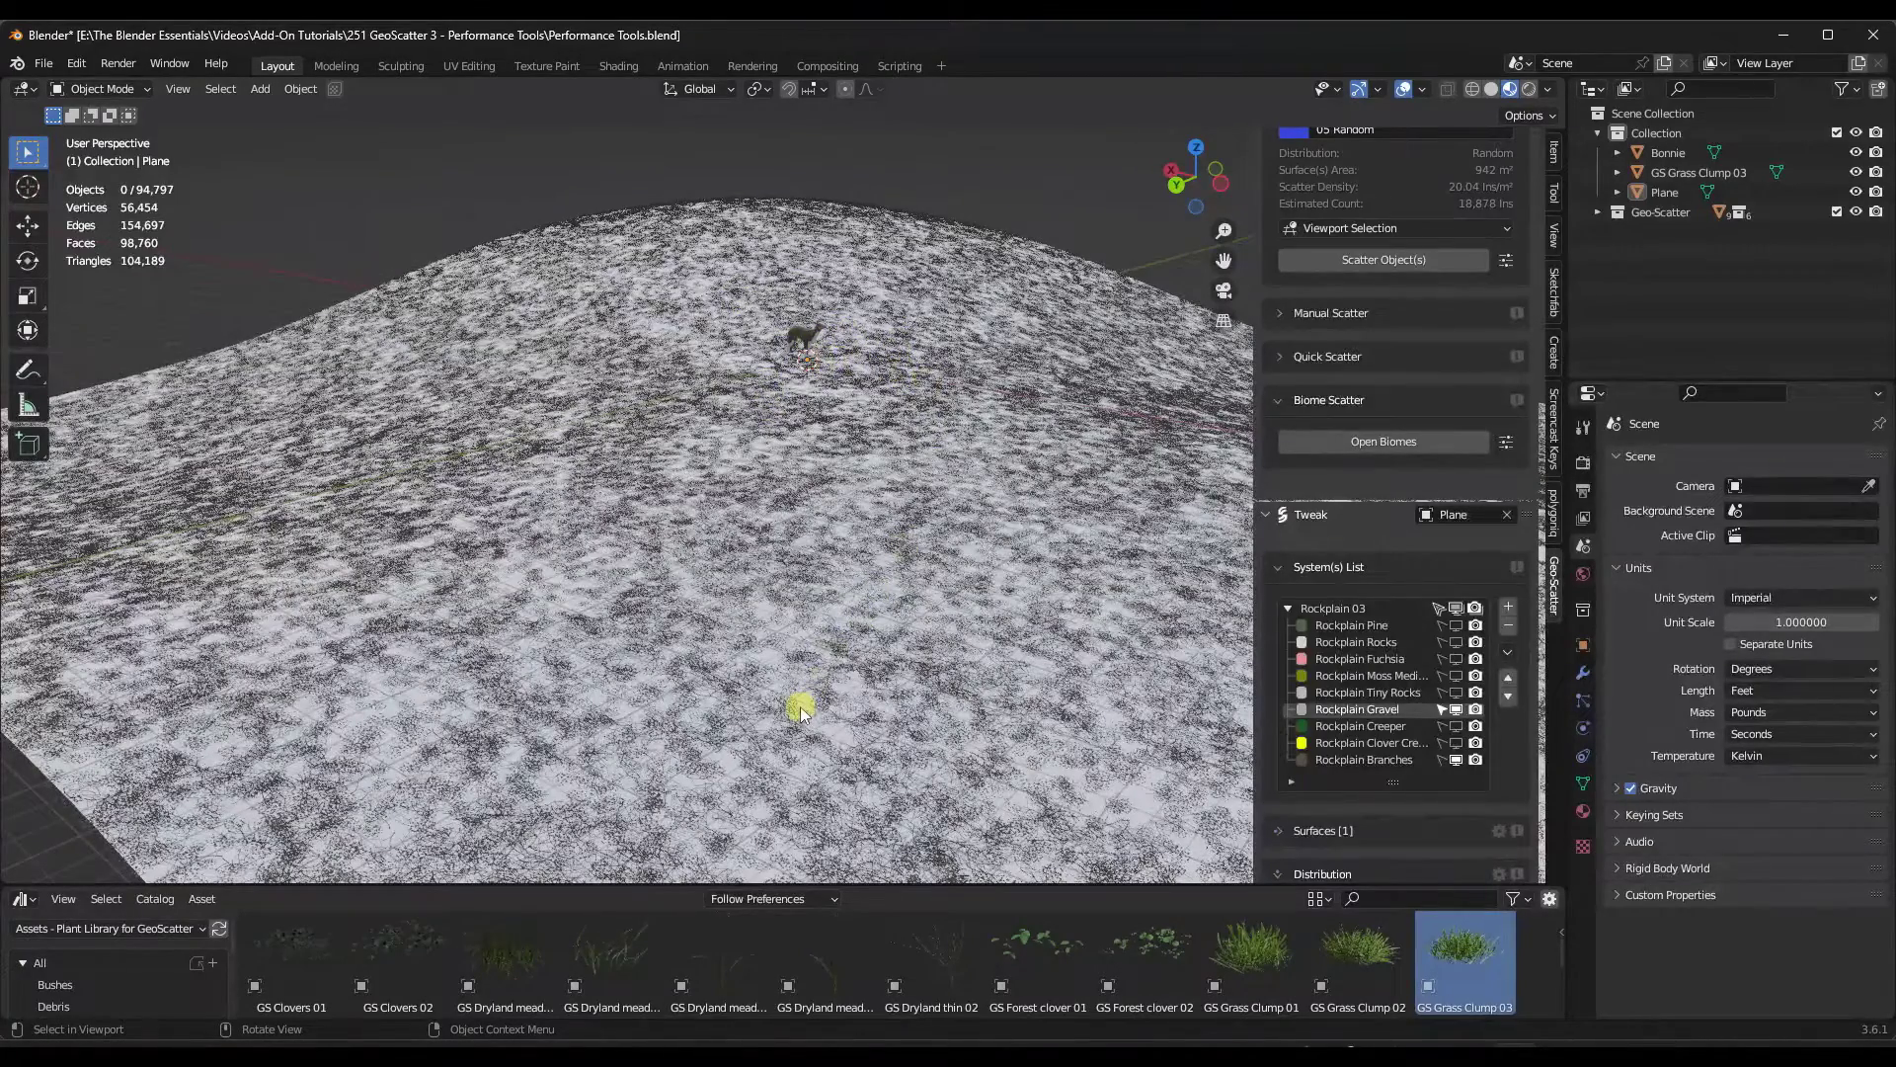
{"action": "scroll", "coordinate": [796, 601], "scroll_direction": "up", "scroll_amount": 5}
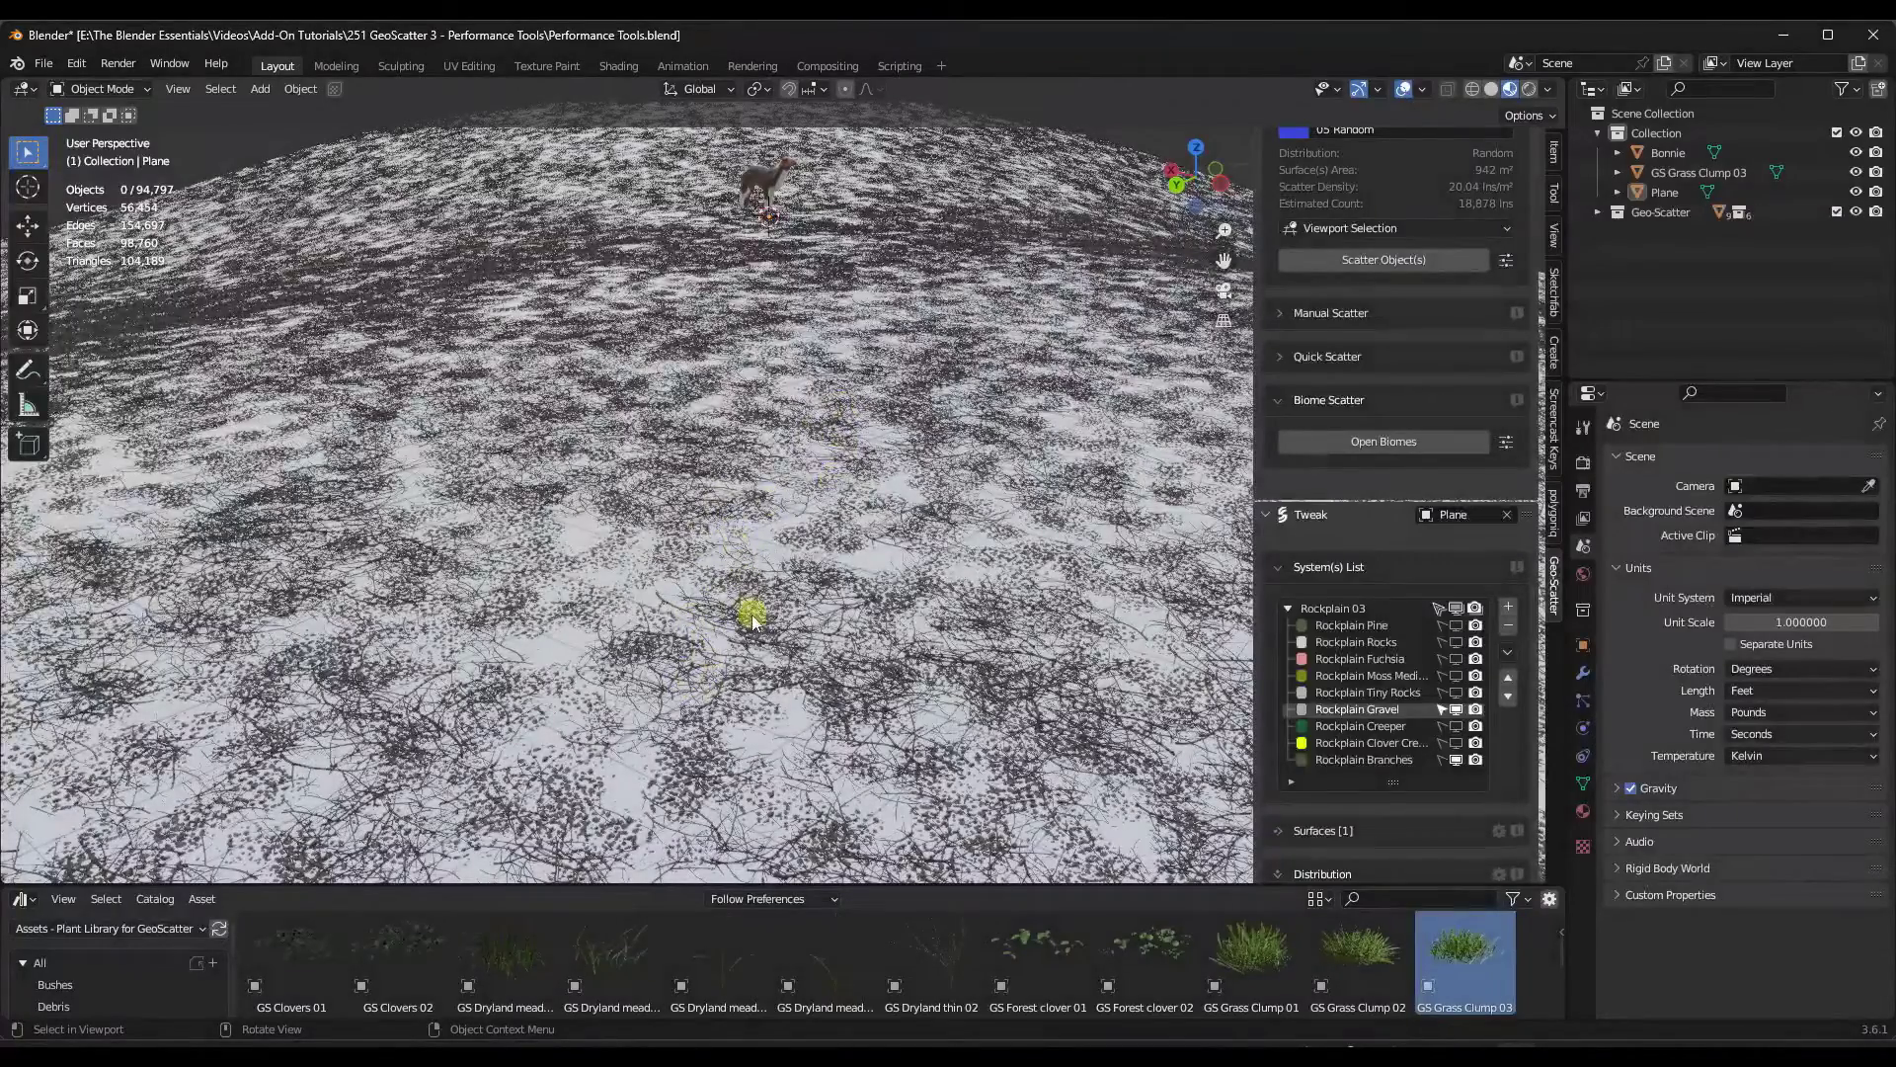
{"action": "scroll", "coordinate": [826, 422], "scroll_direction": "down", "scroll_amount": 3}
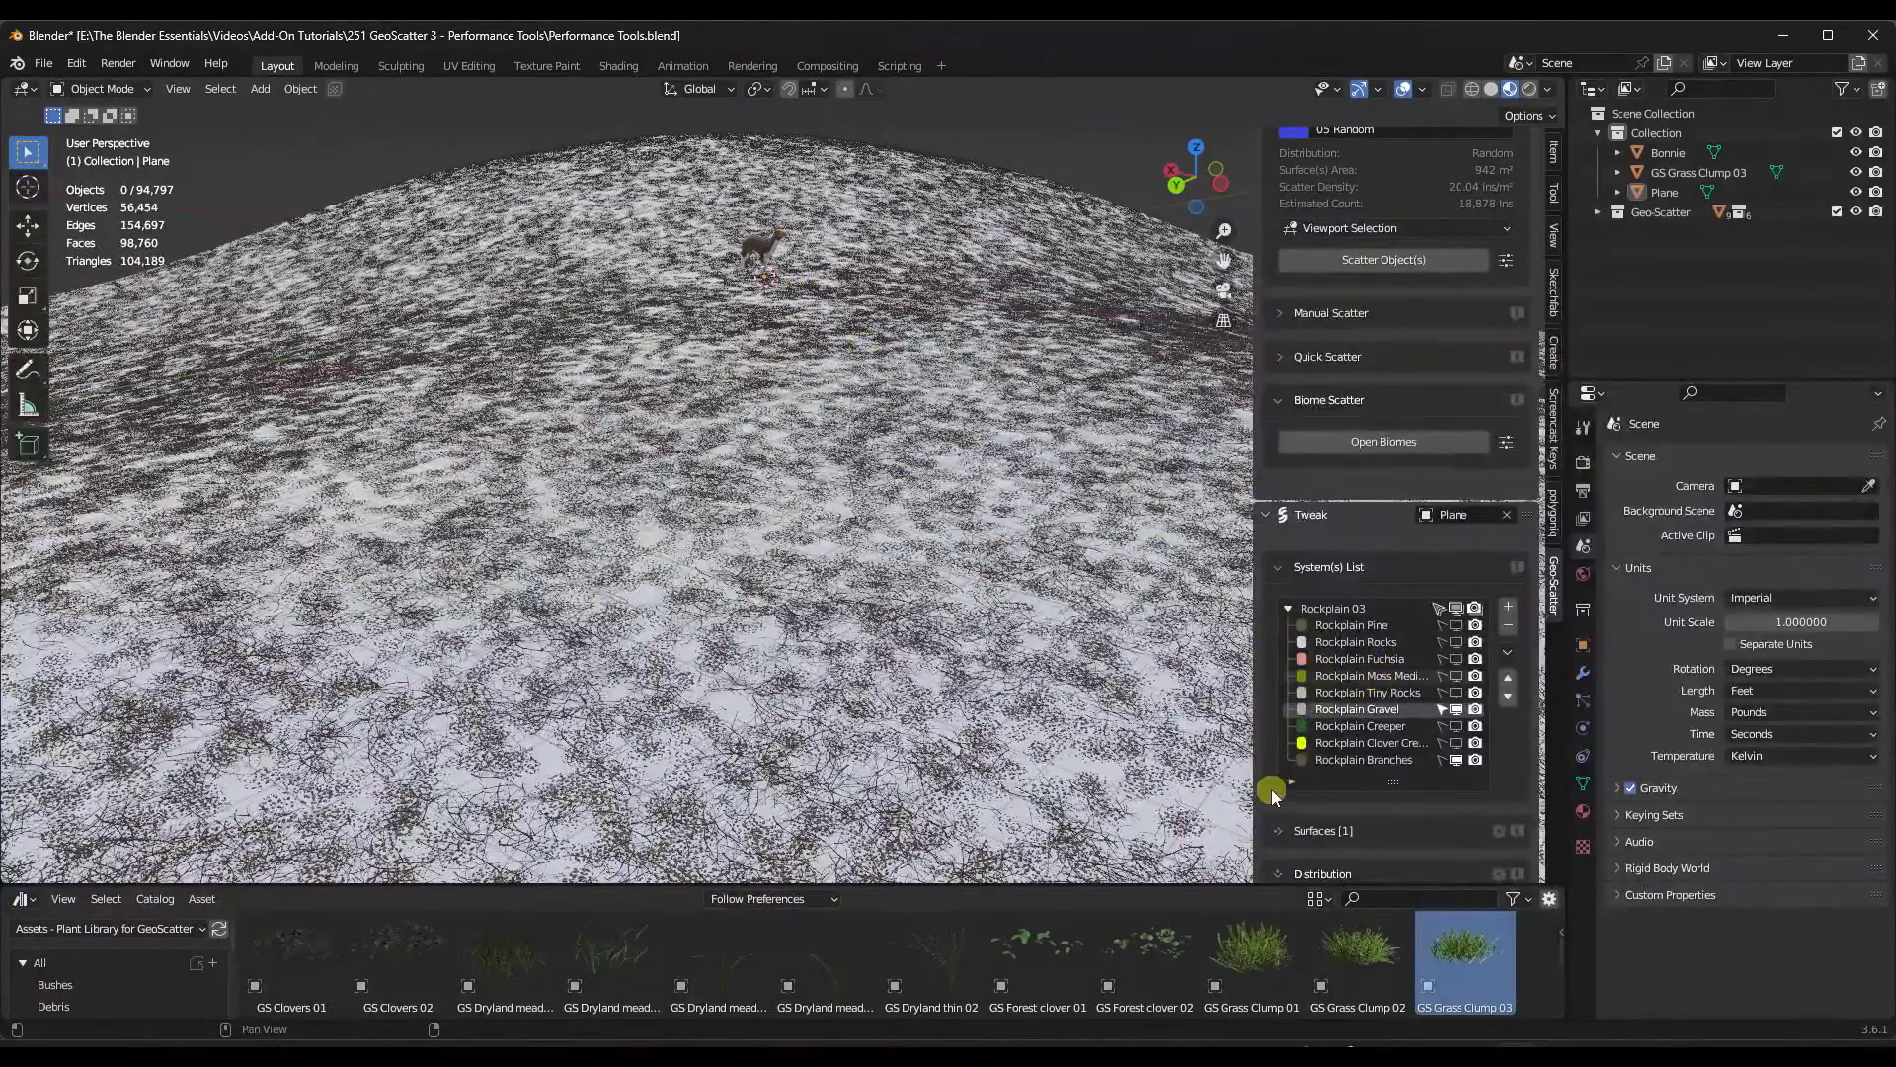
{"action": "scroll", "coordinate": [1367, 727], "scroll_direction": "down", "scroll_amount": 2}
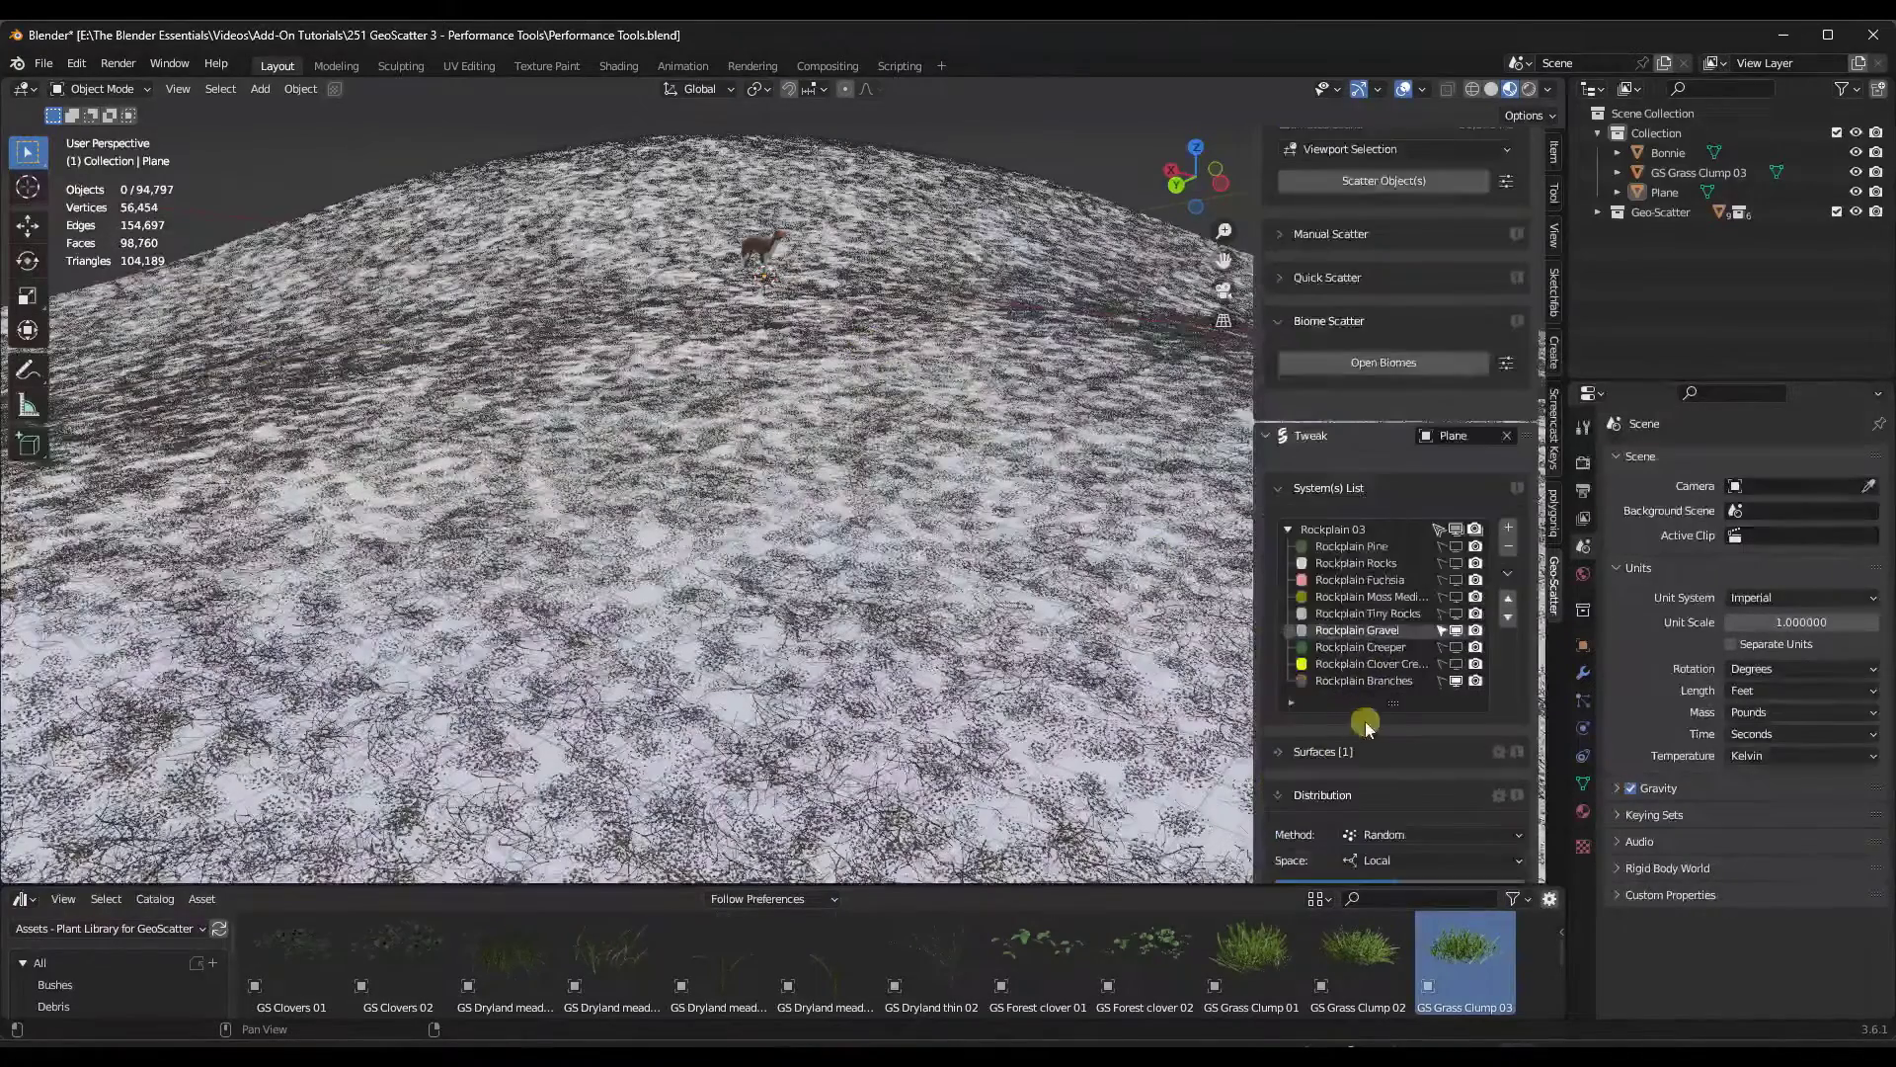
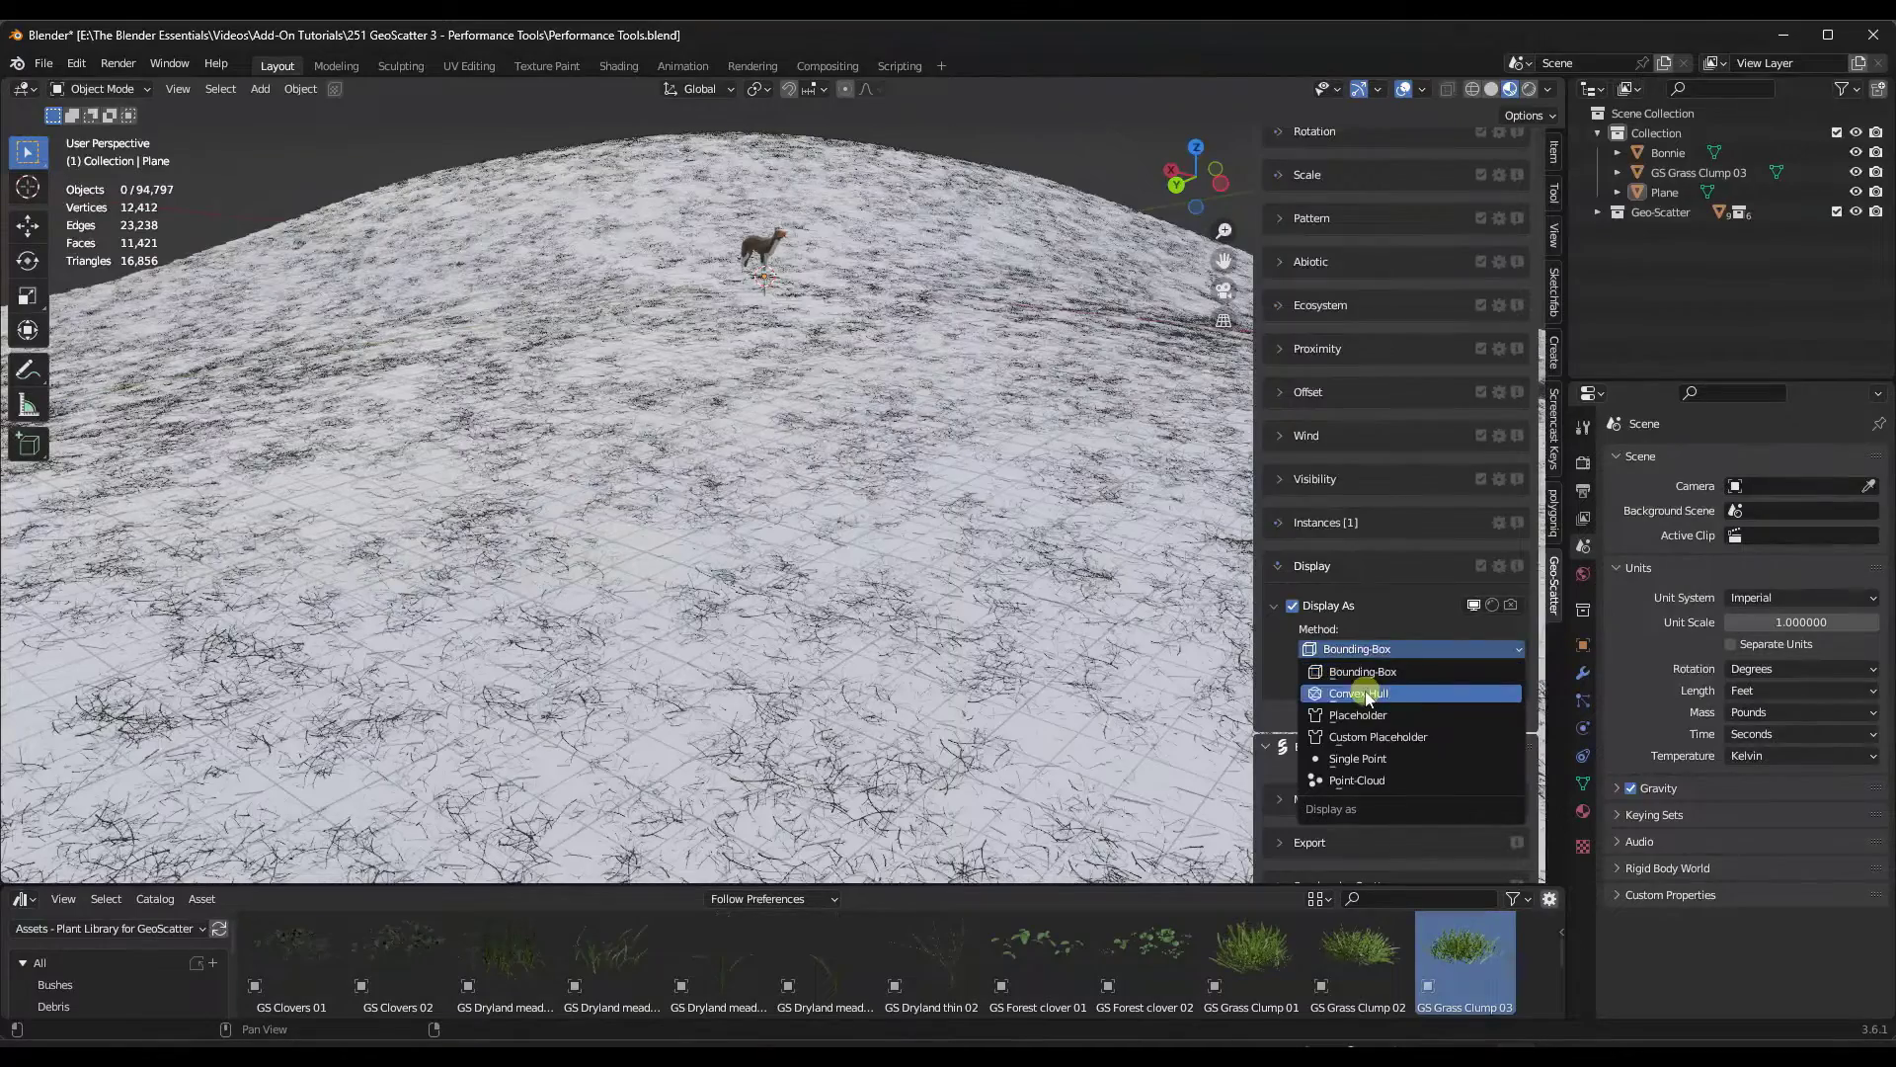
{"action": "left_click", "coordinate": [1368, 695]}
{"action": "left_click", "coordinate": [1364, 649]}
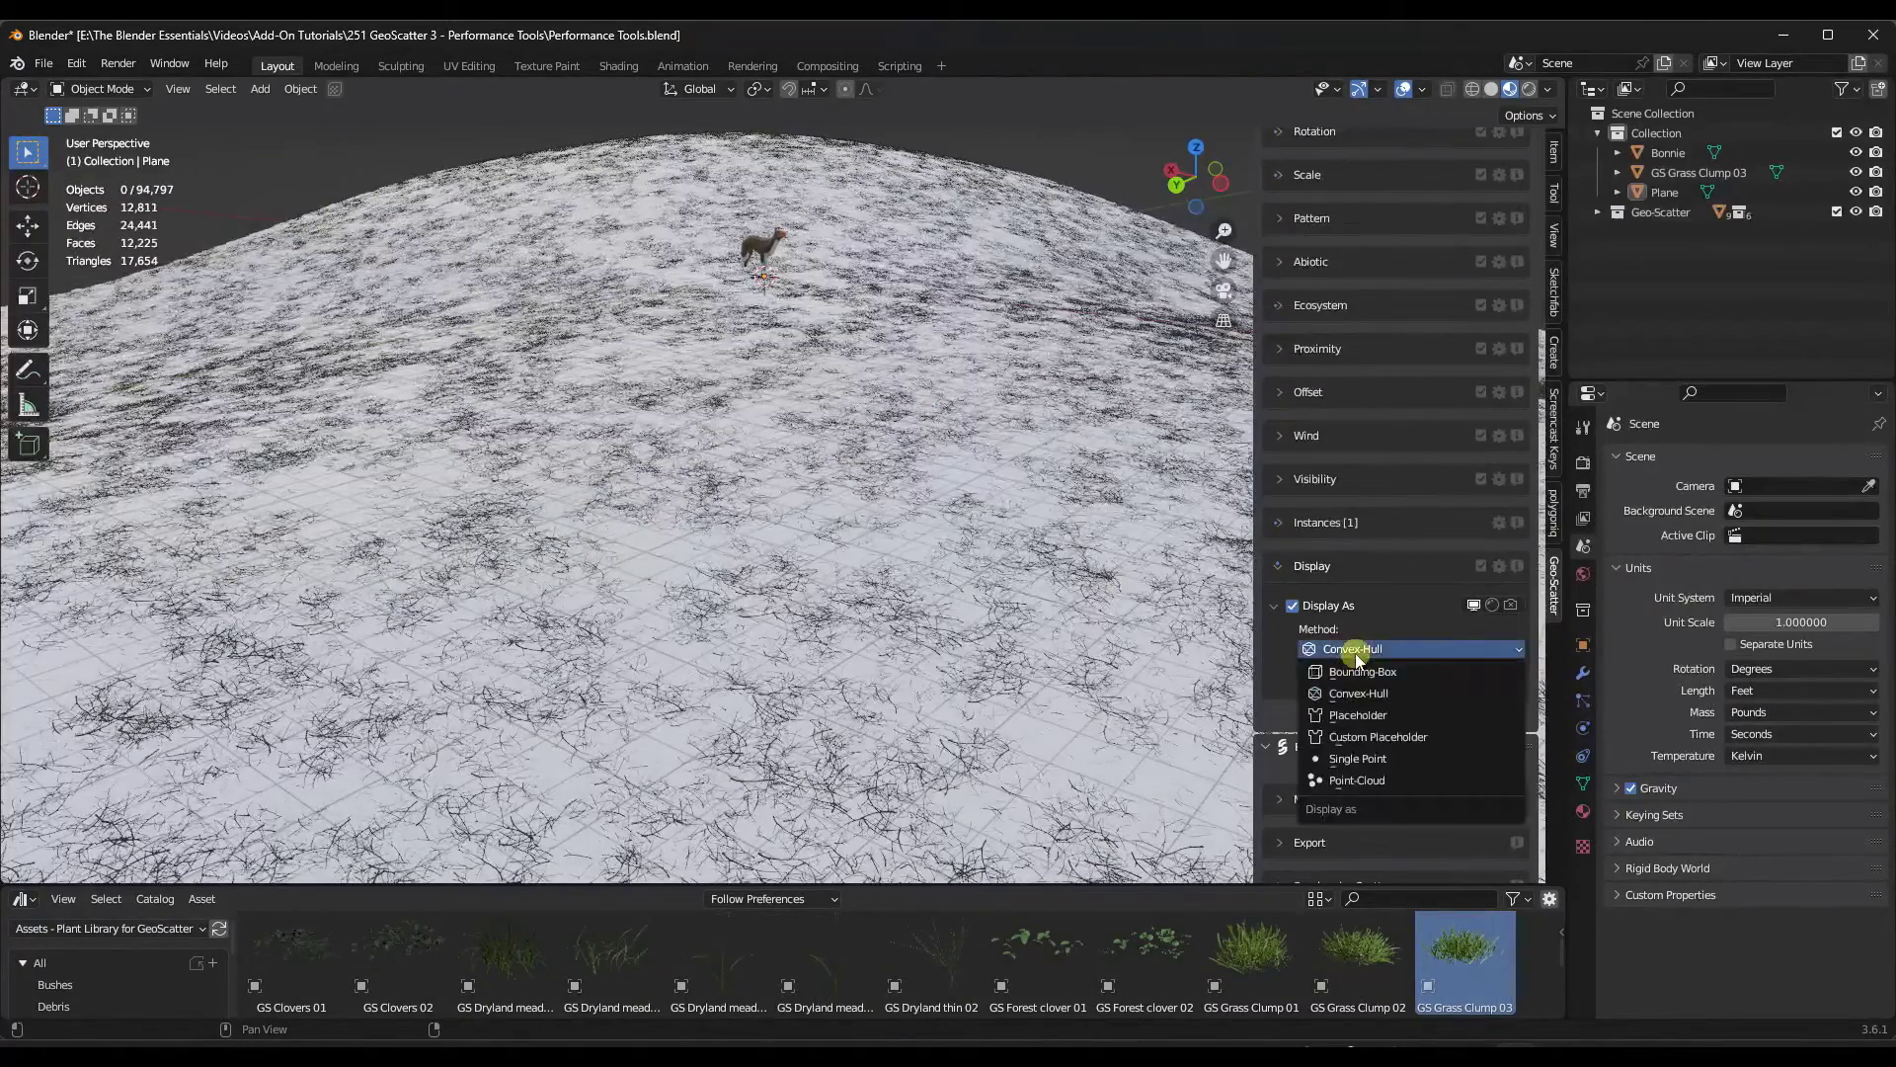
{"action": "left_click", "coordinate": [1357, 671]}
Step: Switch the viewport to solid shading and inspect the gravel's bounding boxes up close
{"action": "mouse_move", "coordinate": [667, 575]}
{"action": "middle_mouse_down"}
{"action": "mouse_move", "coordinate": [655, 563]}
{"action": "mouse_move", "coordinate": [707, 514]}
{"action": "mouse_move", "coordinate": [708, 474]}
{"action": "mouse_move", "coordinate": [678, 546]}
{"action": "middle_mouse_up"}
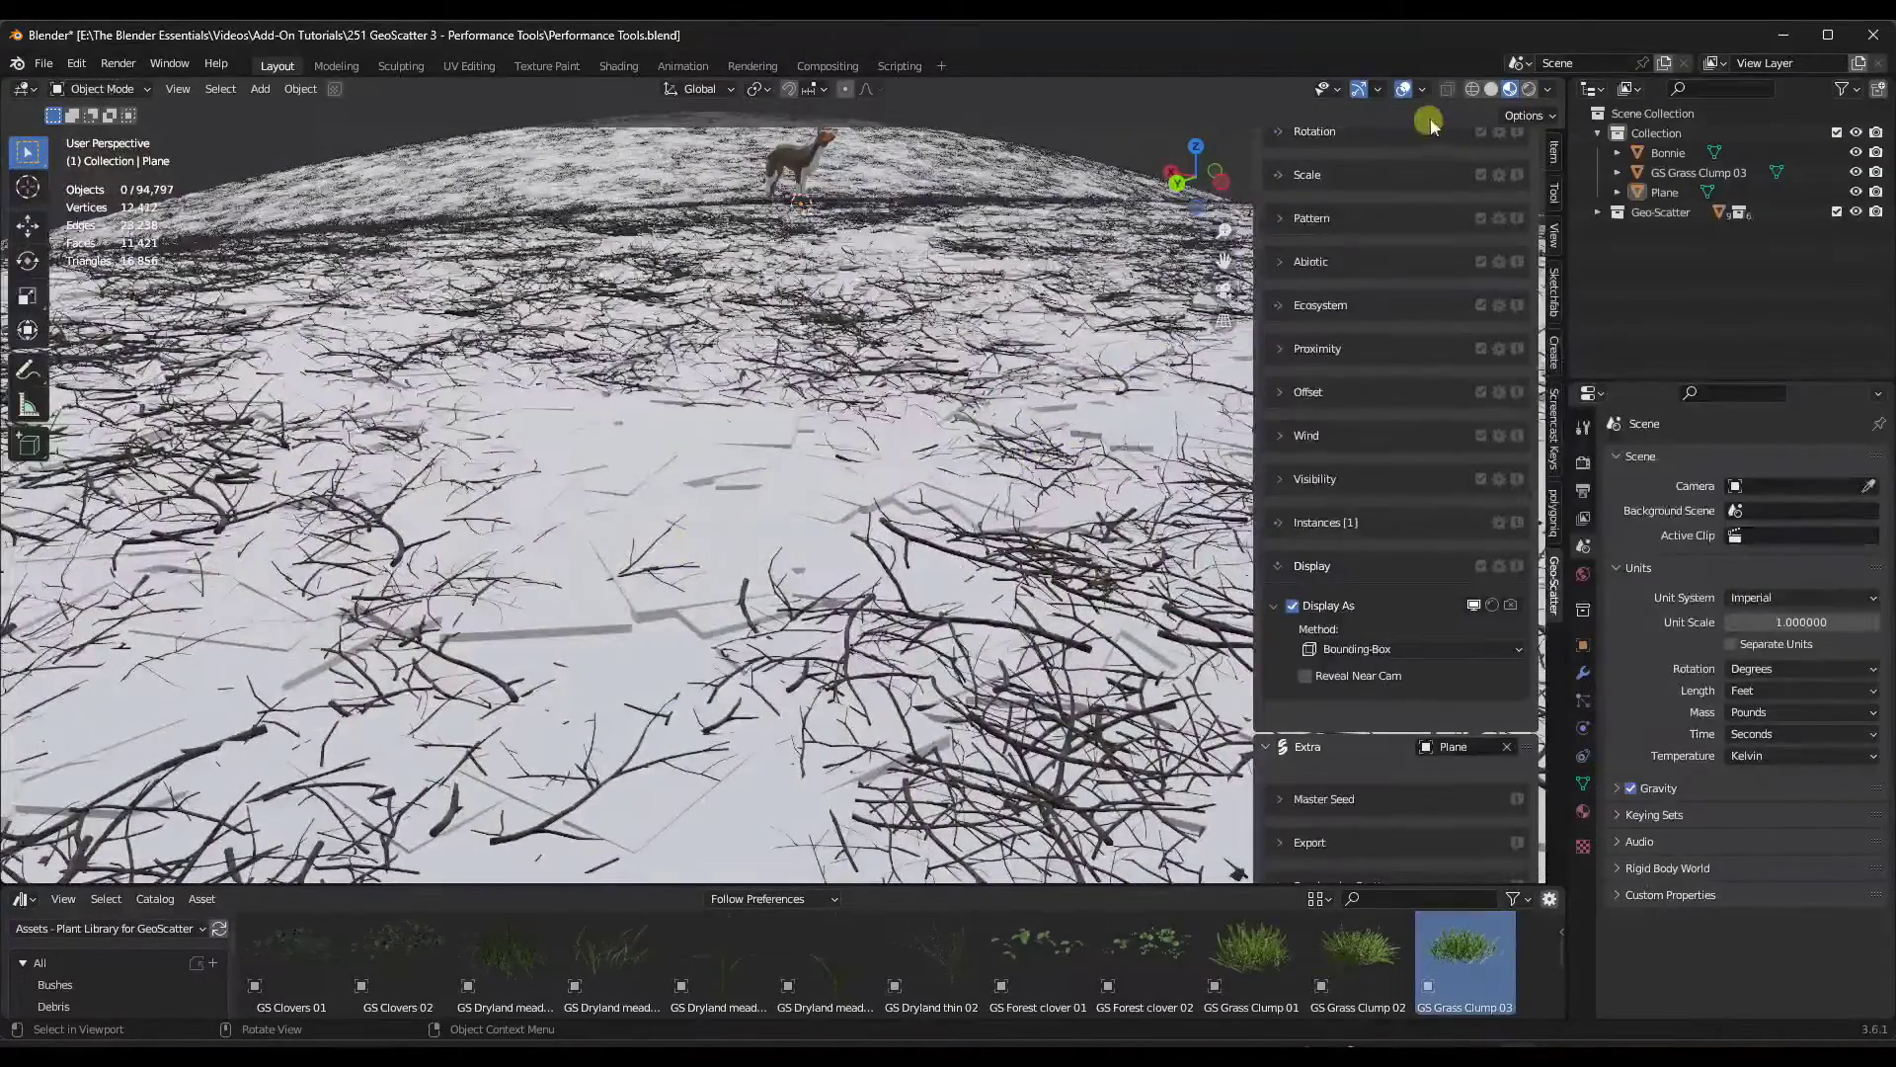
{"action": "left_click", "coordinate": [1491, 90]}
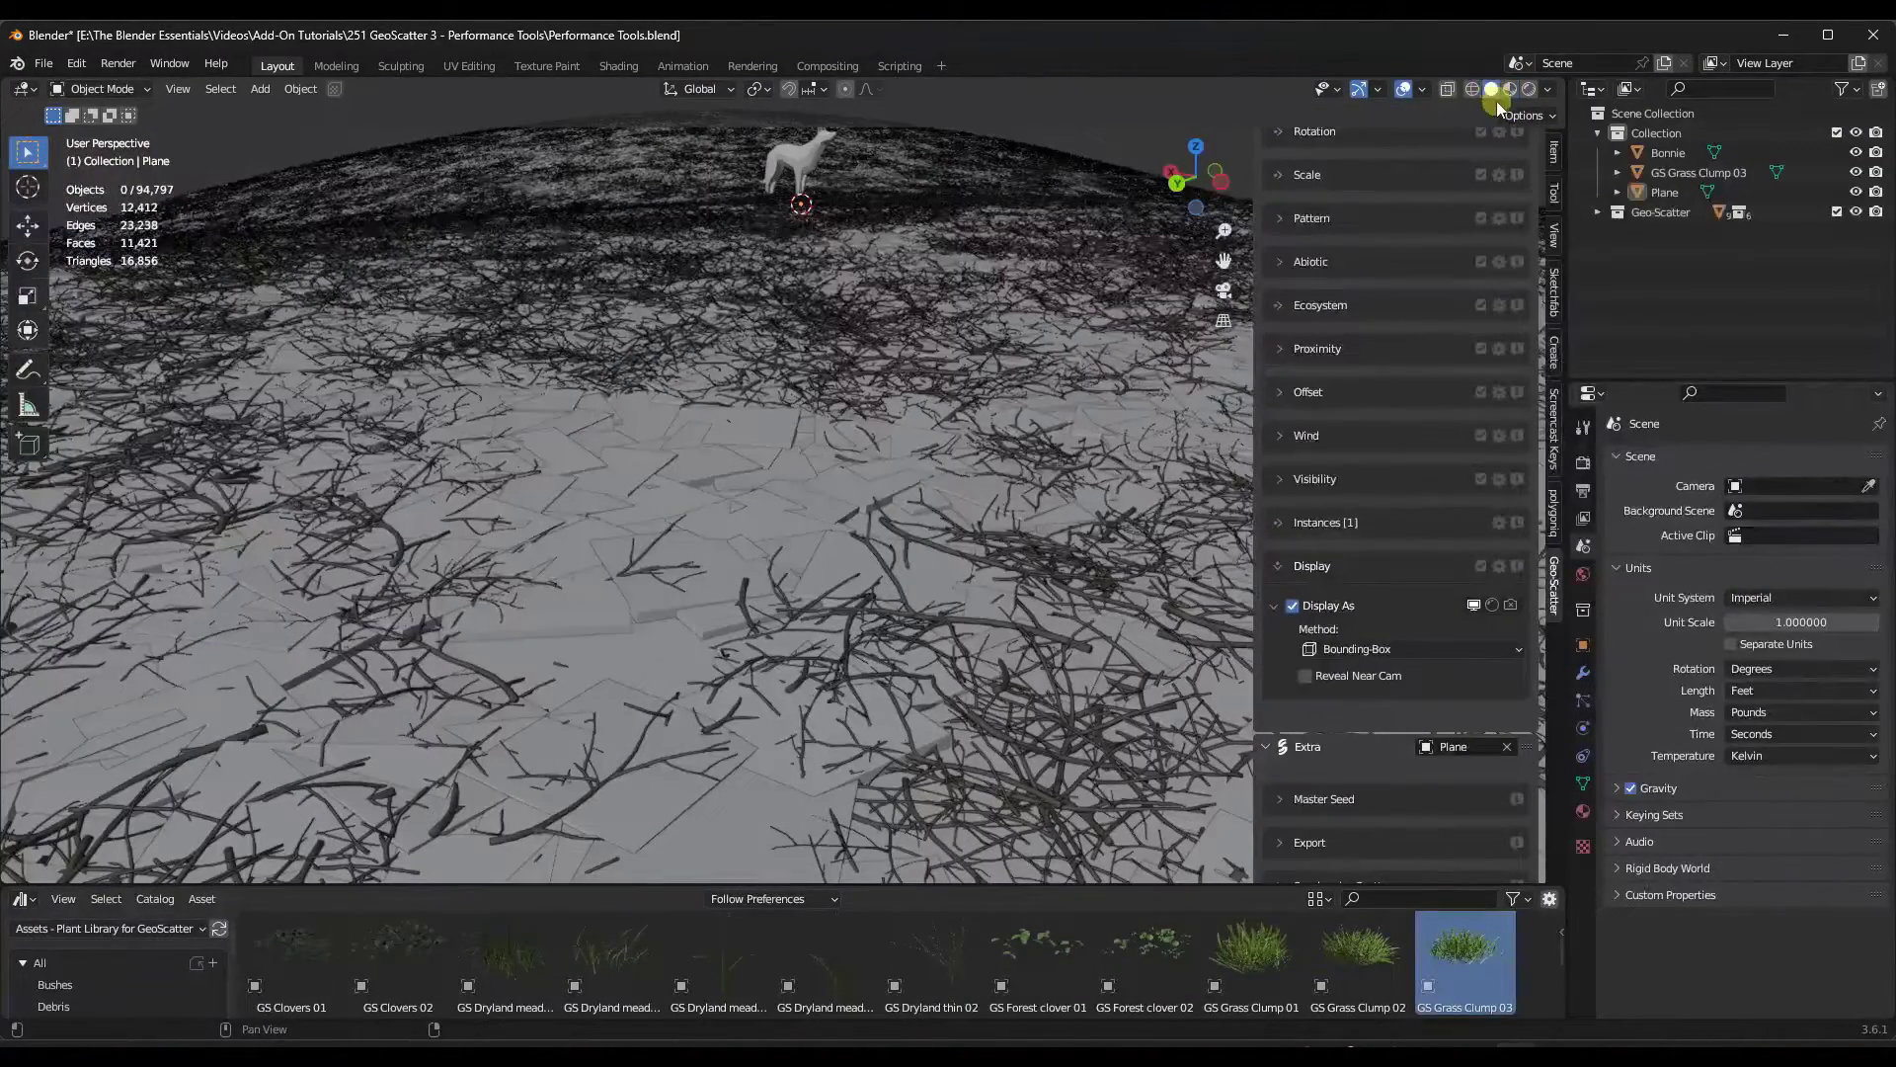
{"action": "middle_click_drag", "start_coordinate": [731, 482], "coordinate": [603, 542]}
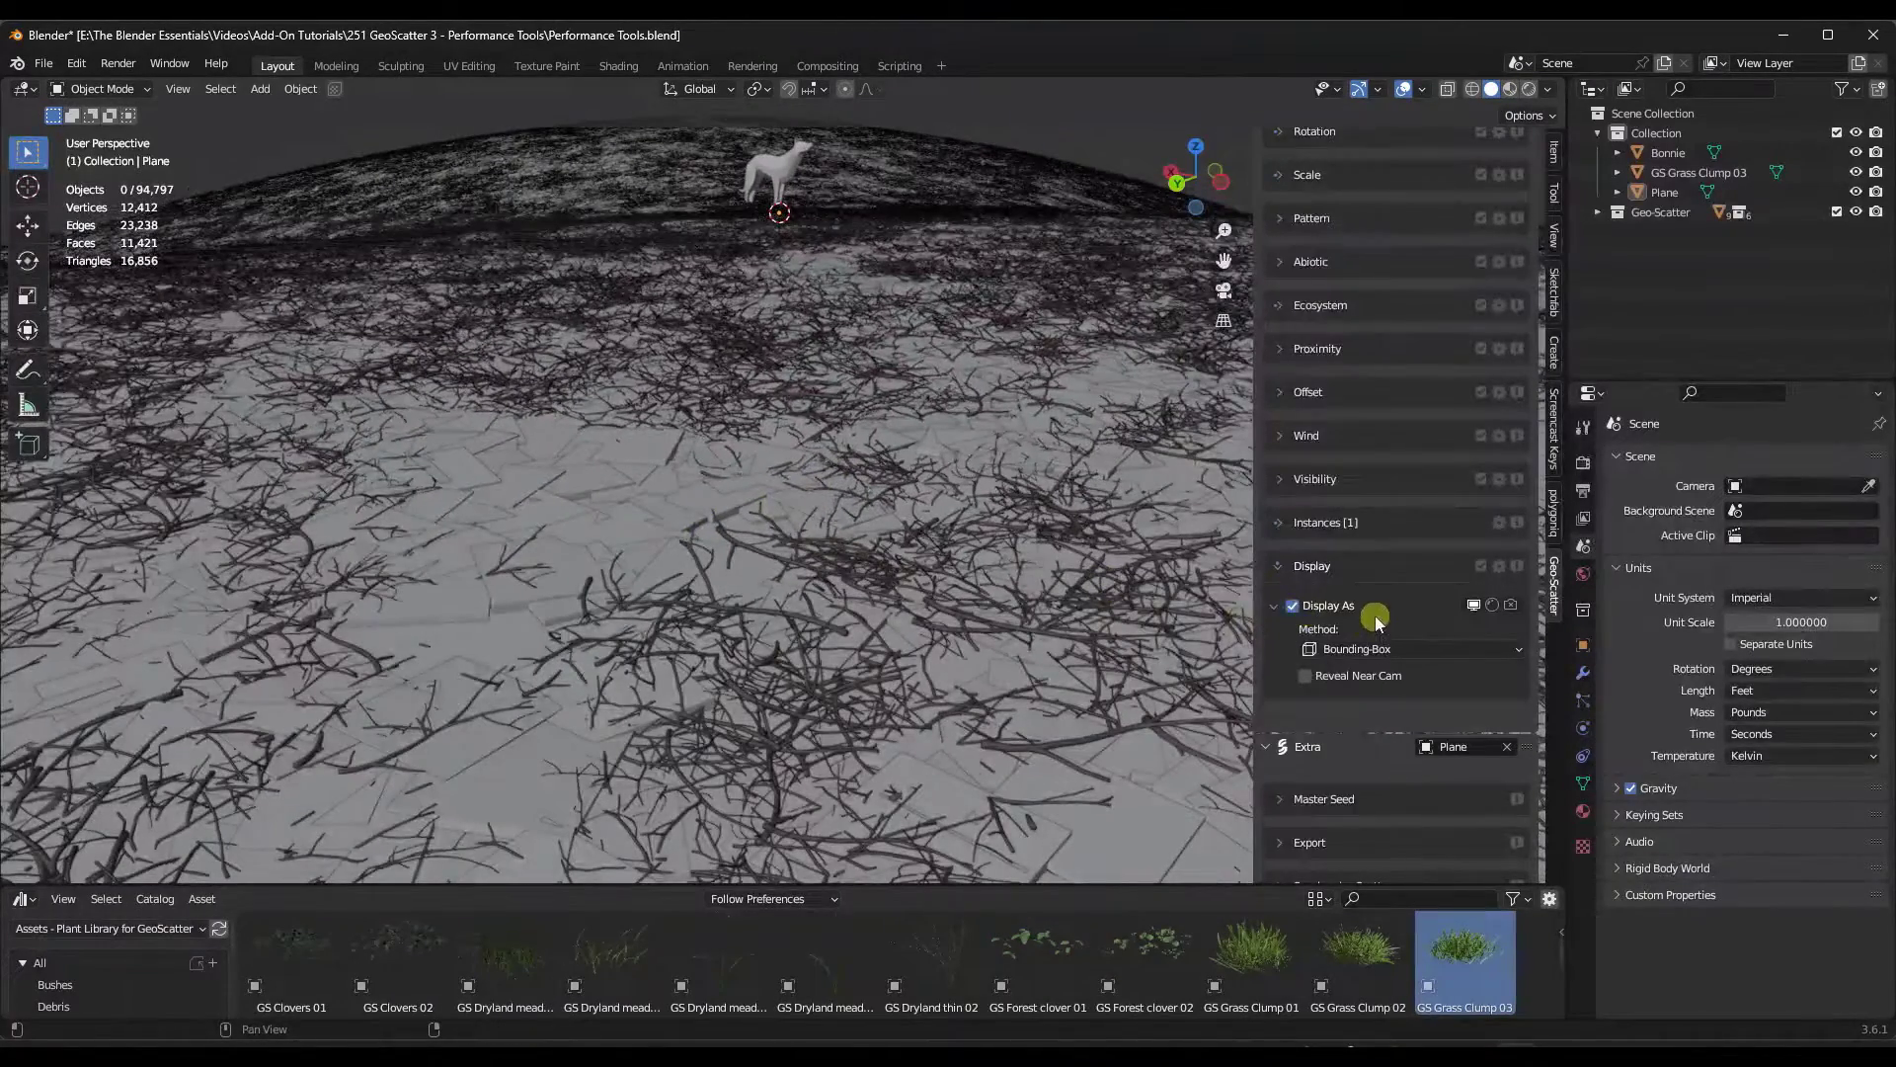
Step: Select the Rockplain Branches layer and enable Display As with the Placeholder method
{"action": "scroll", "coordinate": [1408, 575], "scroll_direction": "up", "scroll_amount": 4}
{"action": "scroll", "coordinate": [1408, 575], "scroll_direction": "up", "scroll_amount": 8}
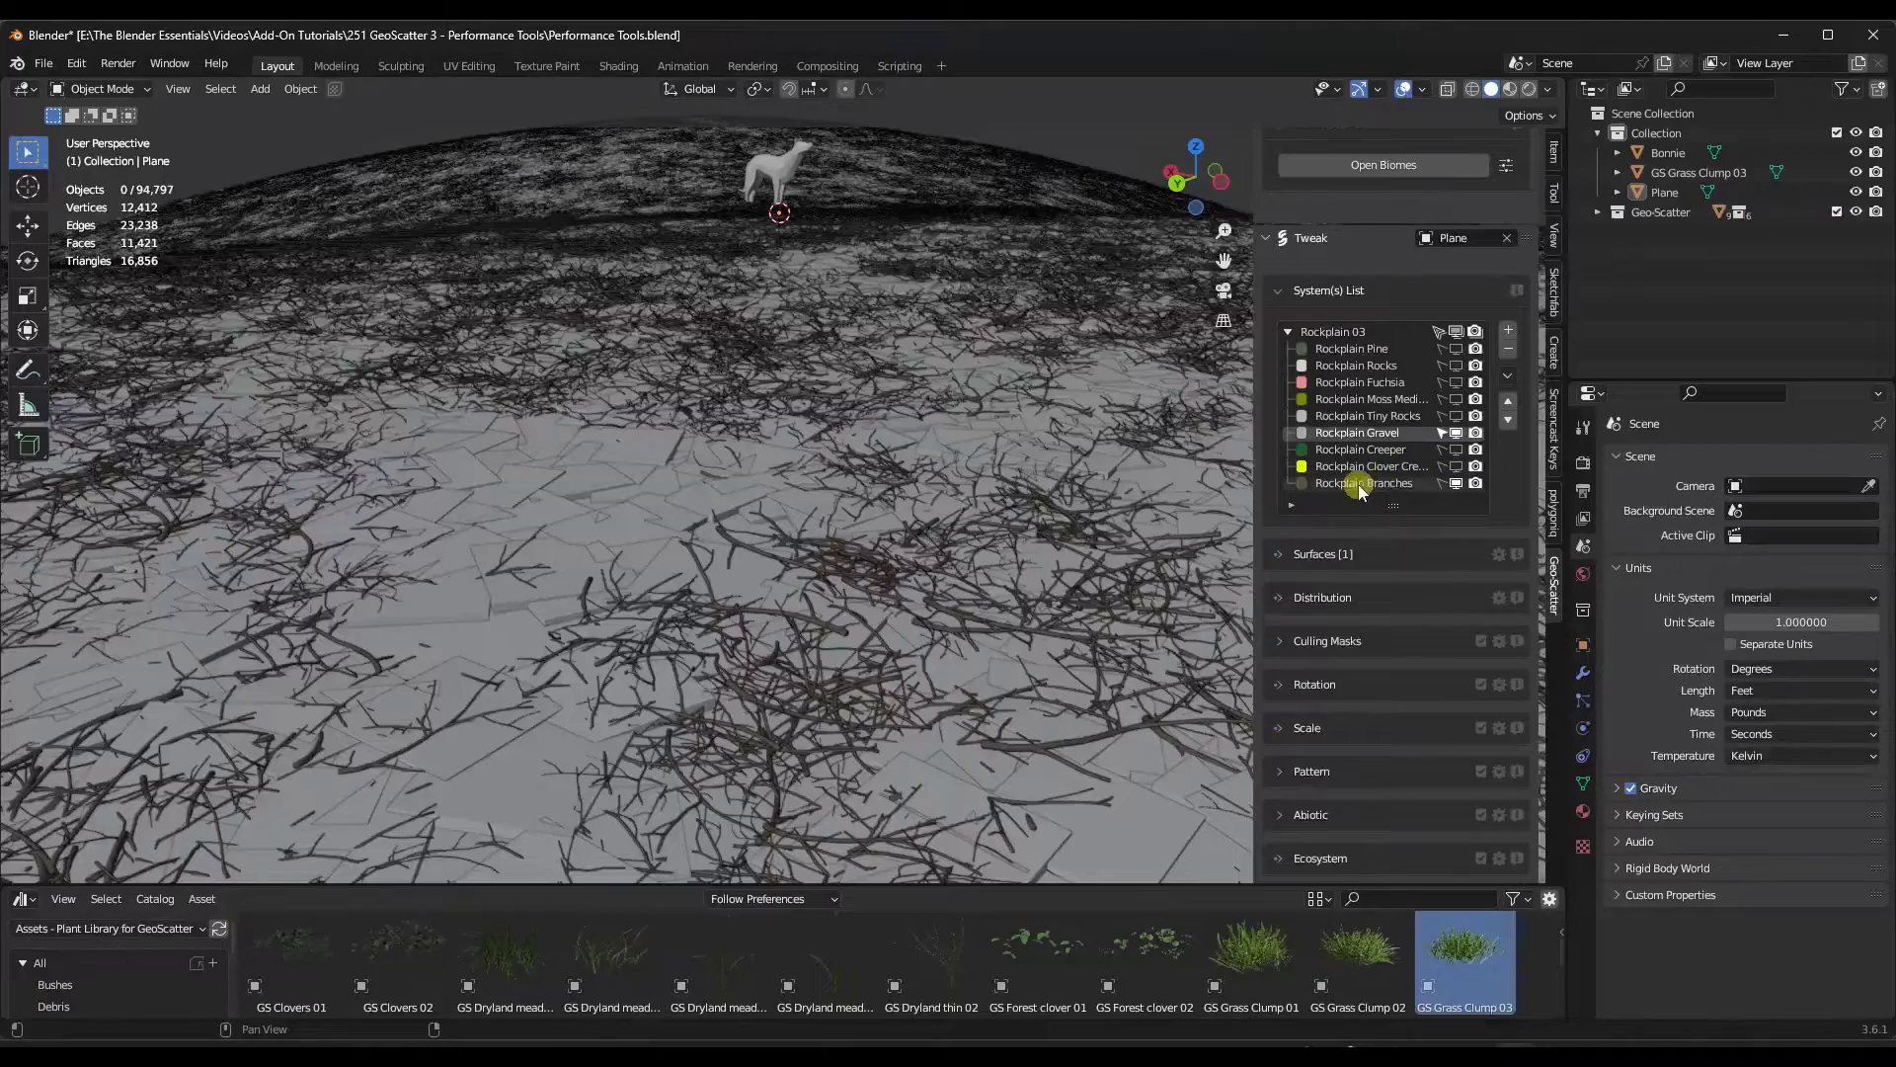
{"action": "scroll", "coordinate": [1381, 553], "scroll_direction": "down", "scroll_amount": 10}
{"action": "scroll", "coordinate": [1378, 578], "scroll_direction": "down", "scroll_amount": 4}
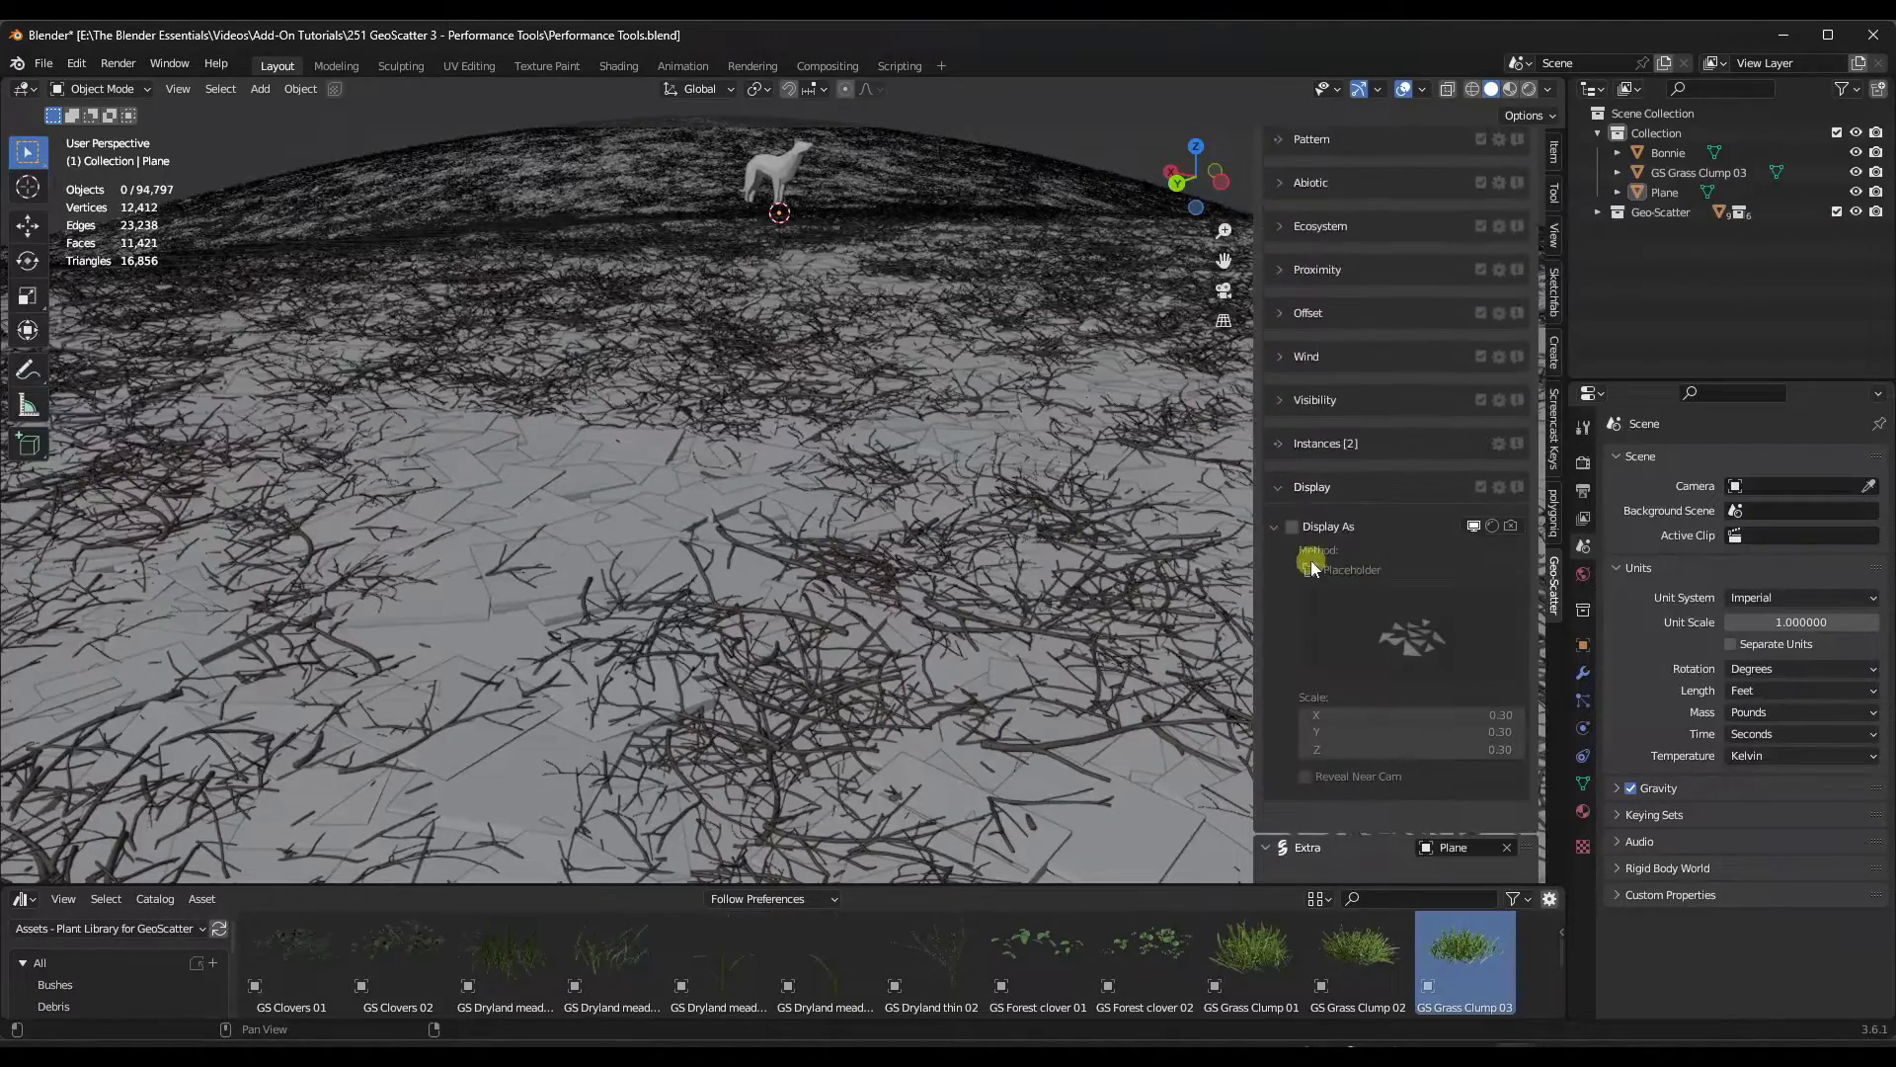
{"action": "left_click", "coordinate": [1292, 527]}
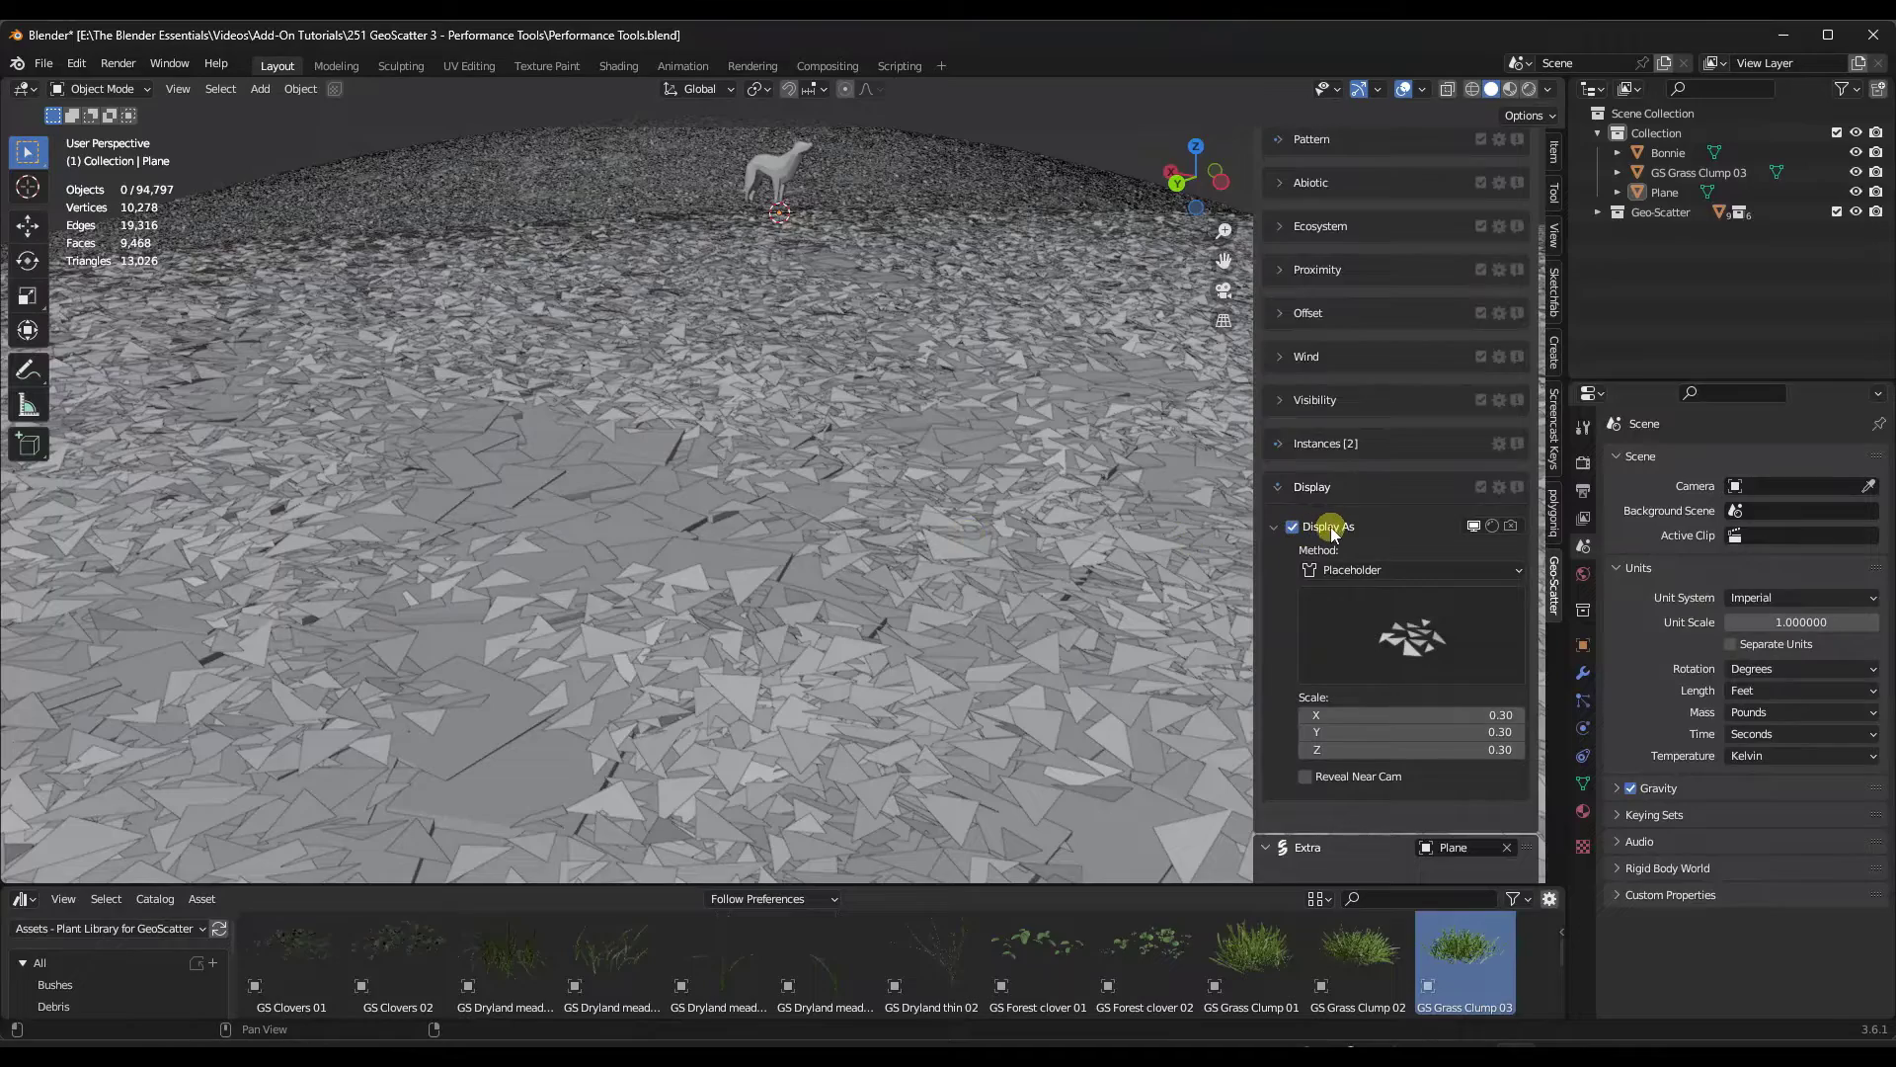
{"action": "mouse_move", "coordinate": [754, 508]}
{"action": "middle_mouse_down"}
{"action": "mouse_move", "coordinate": [784, 496]}
{"action": "mouse_move", "coordinate": [743, 492]}
{"action": "mouse_move", "coordinate": [780, 490]}
{"action": "middle_mouse_up"}
Step: Show the Rockplain Clover layer in the viewport again
{"action": "scroll", "coordinate": [1373, 468], "scroll_direction": "up", "scroll_amount": 8}
{"action": "scroll", "coordinate": [1373, 468], "scroll_direction": "up", "scroll_amount": 5}
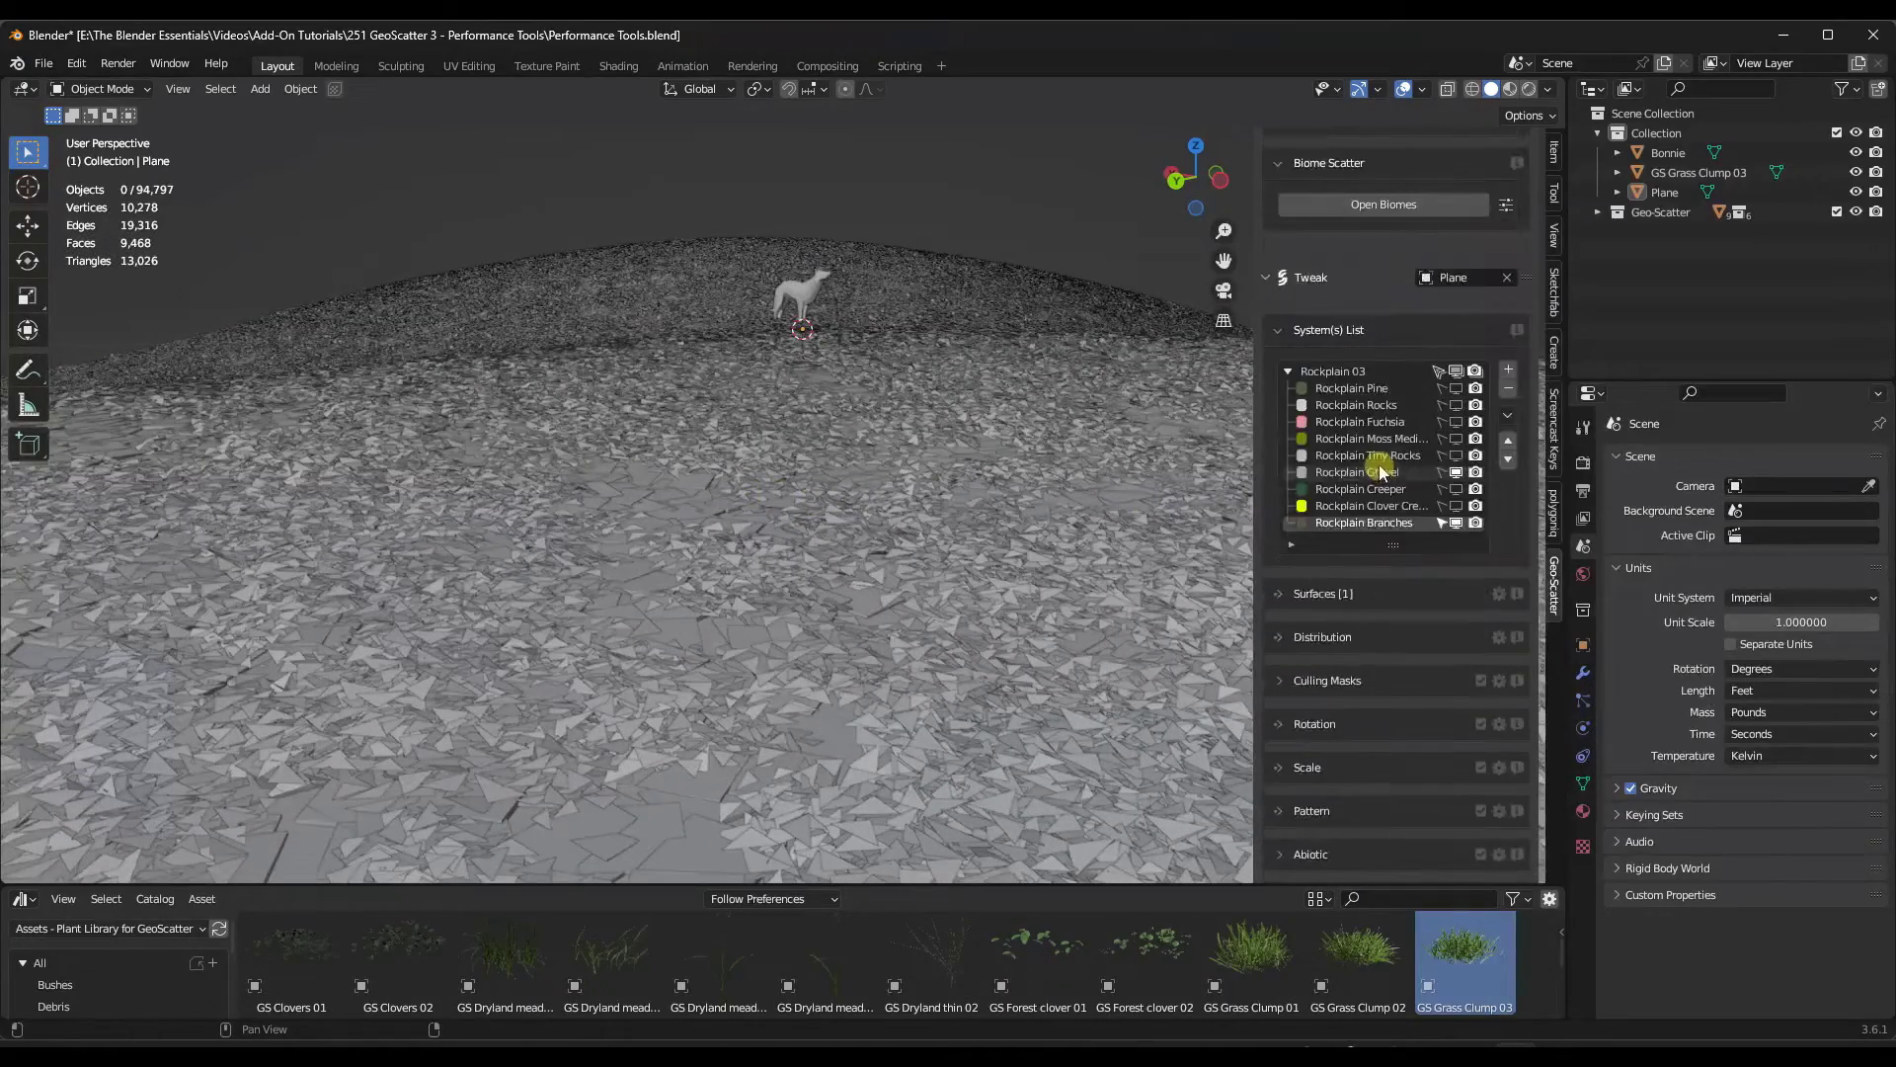
{"action": "left_click", "coordinate": [1456, 507]}
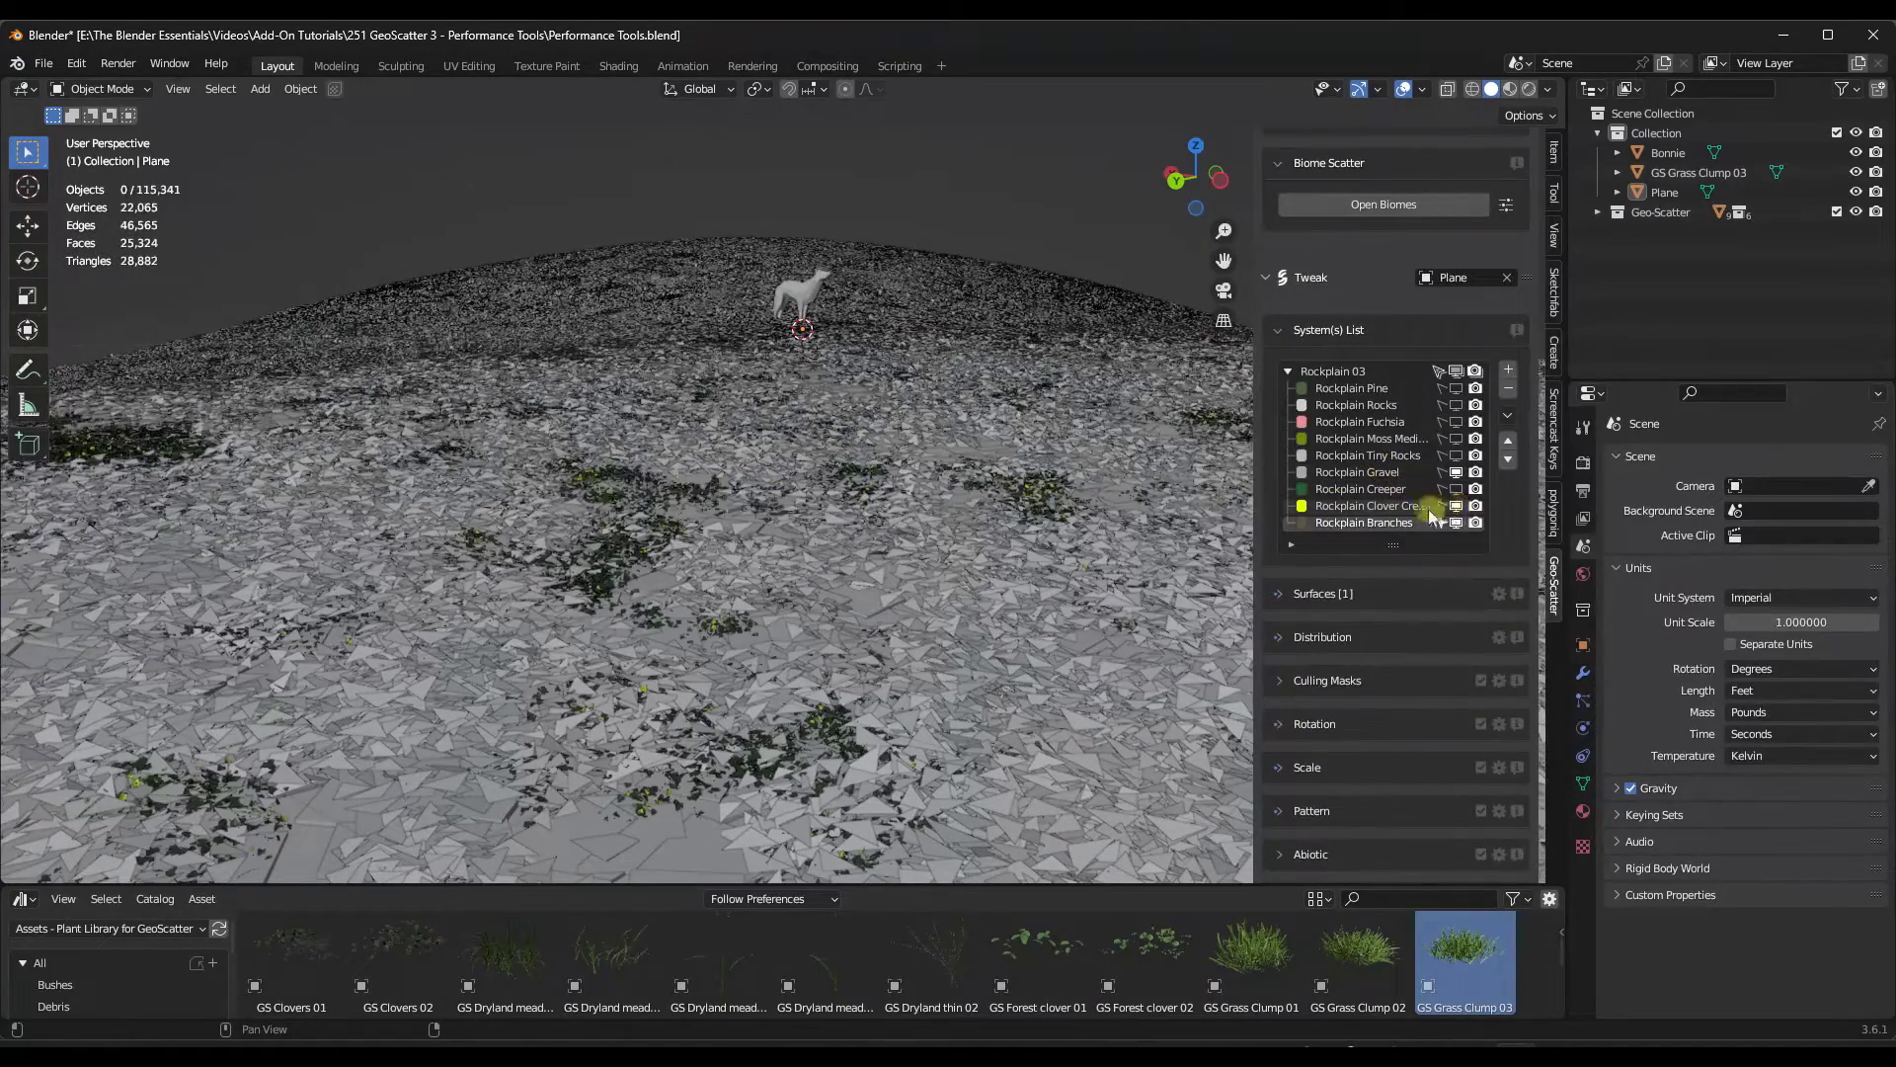
Step: Try the Bounding-Box, Convex-Hull and Single Point display methods on the Rockplain Branches layer, then return it to Placeholder
{"action": "scroll", "coordinate": [1384, 499], "scroll_direction": "down", "scroll_amount": 10}
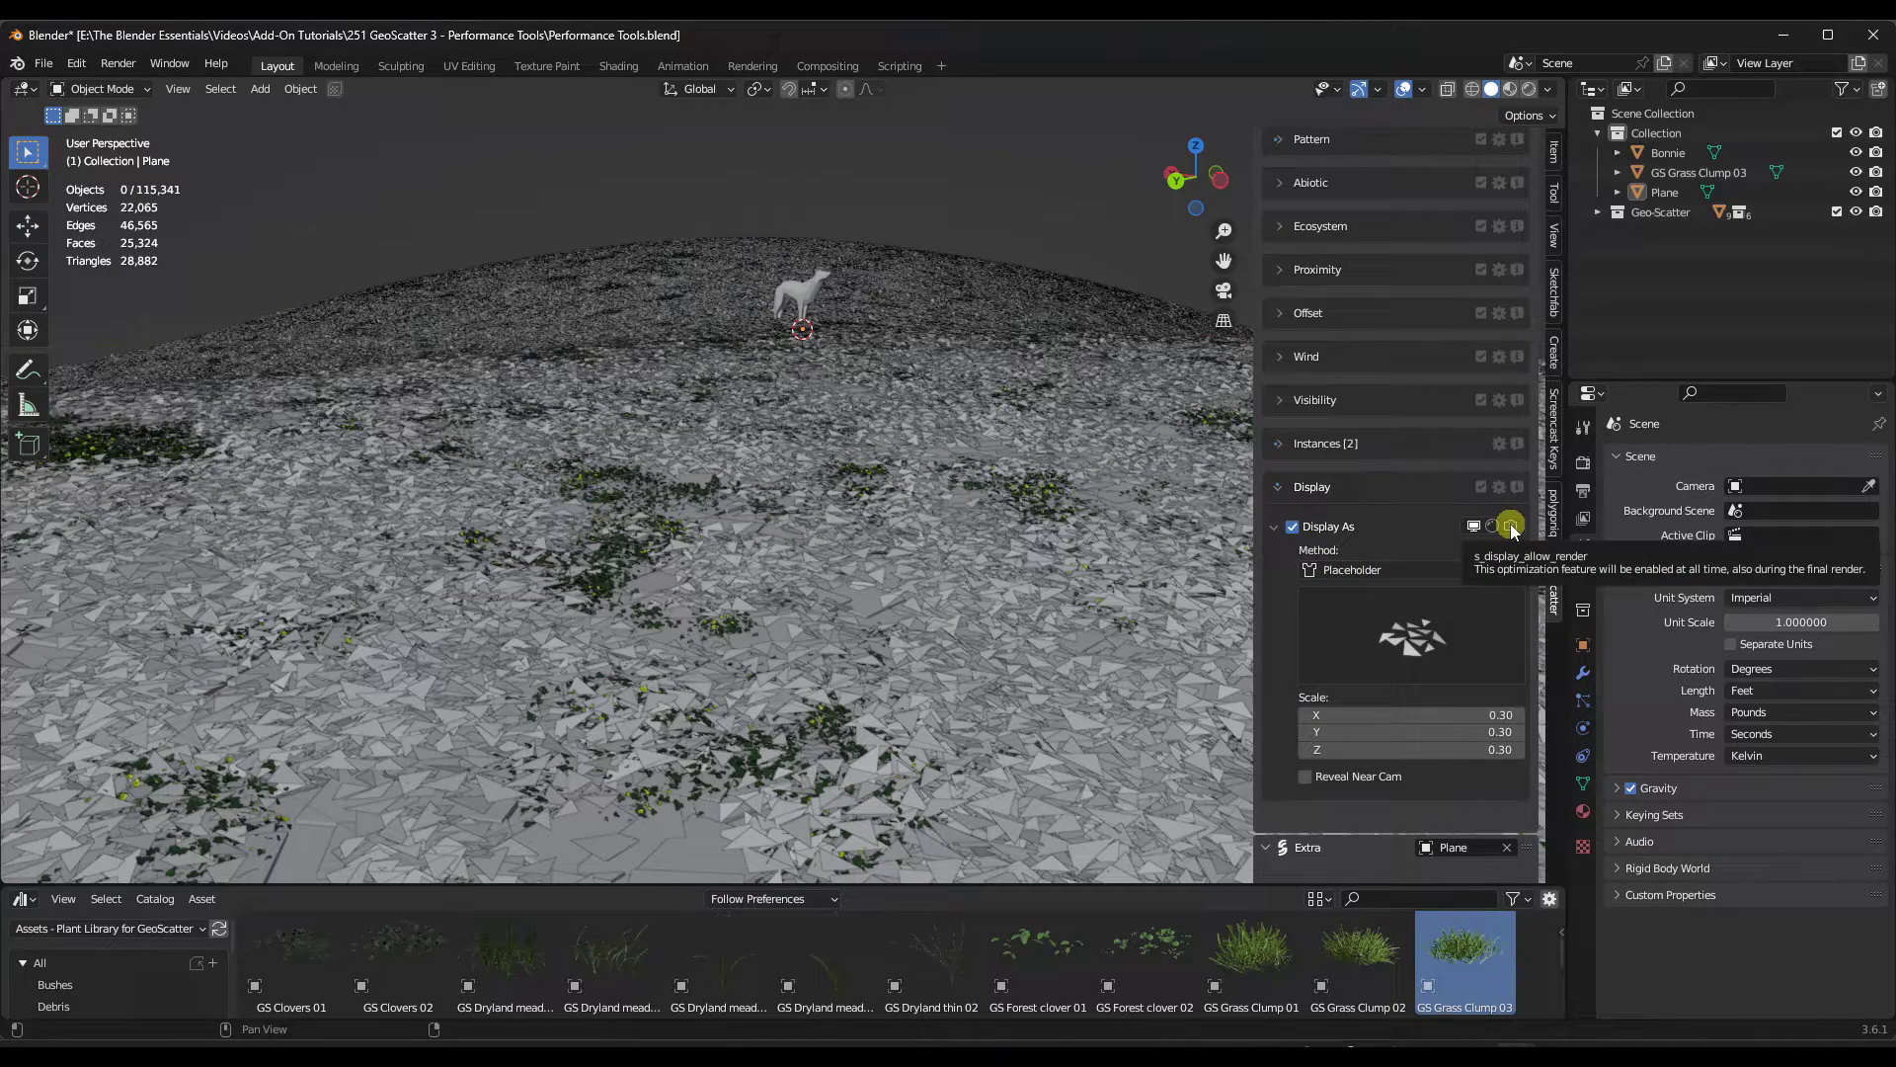
{"action": "scroll", "coordinate": [847, 499], "scroll_direction": "up", "scroll_amount": 2}
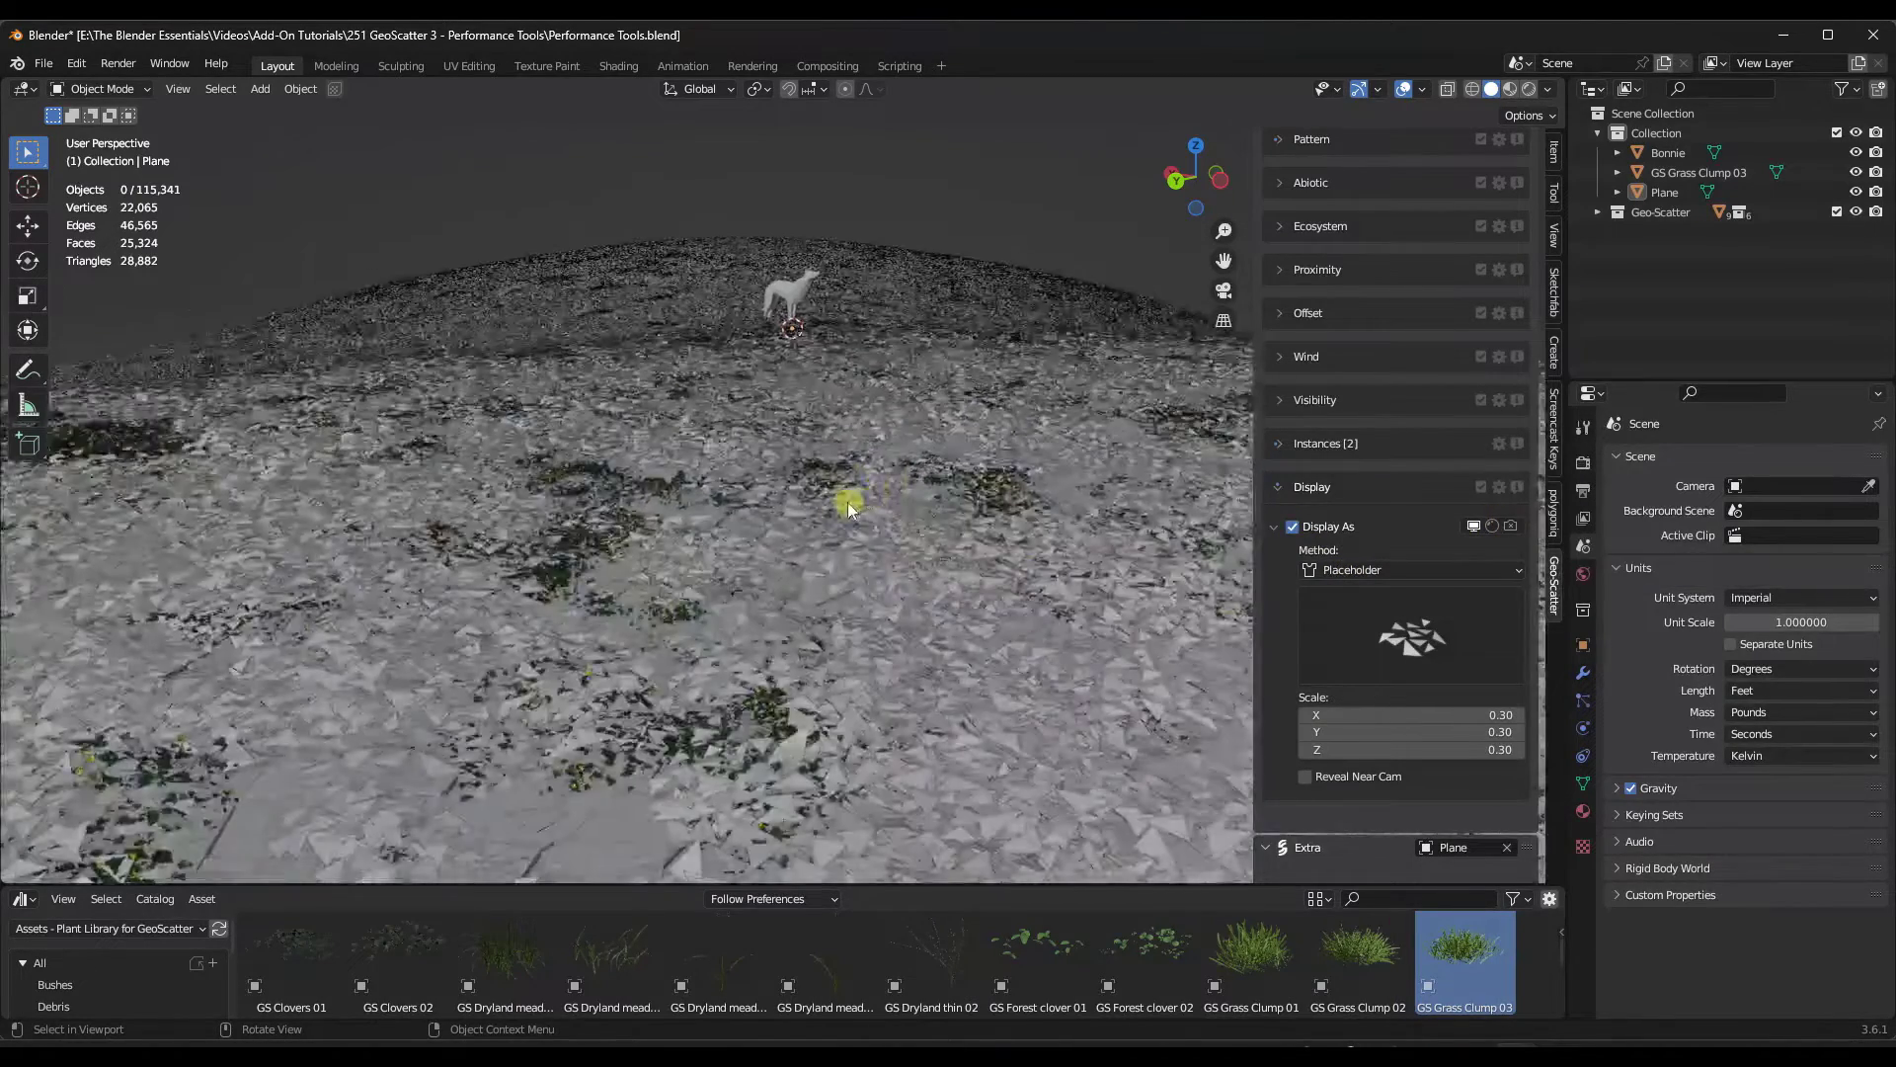
{"action": "scroll", "coordinate": [841, 507], "scroll_direction": "down", "scroll_amount": 3}
{"action": "left_click", "coordinate": [1340, 571]}
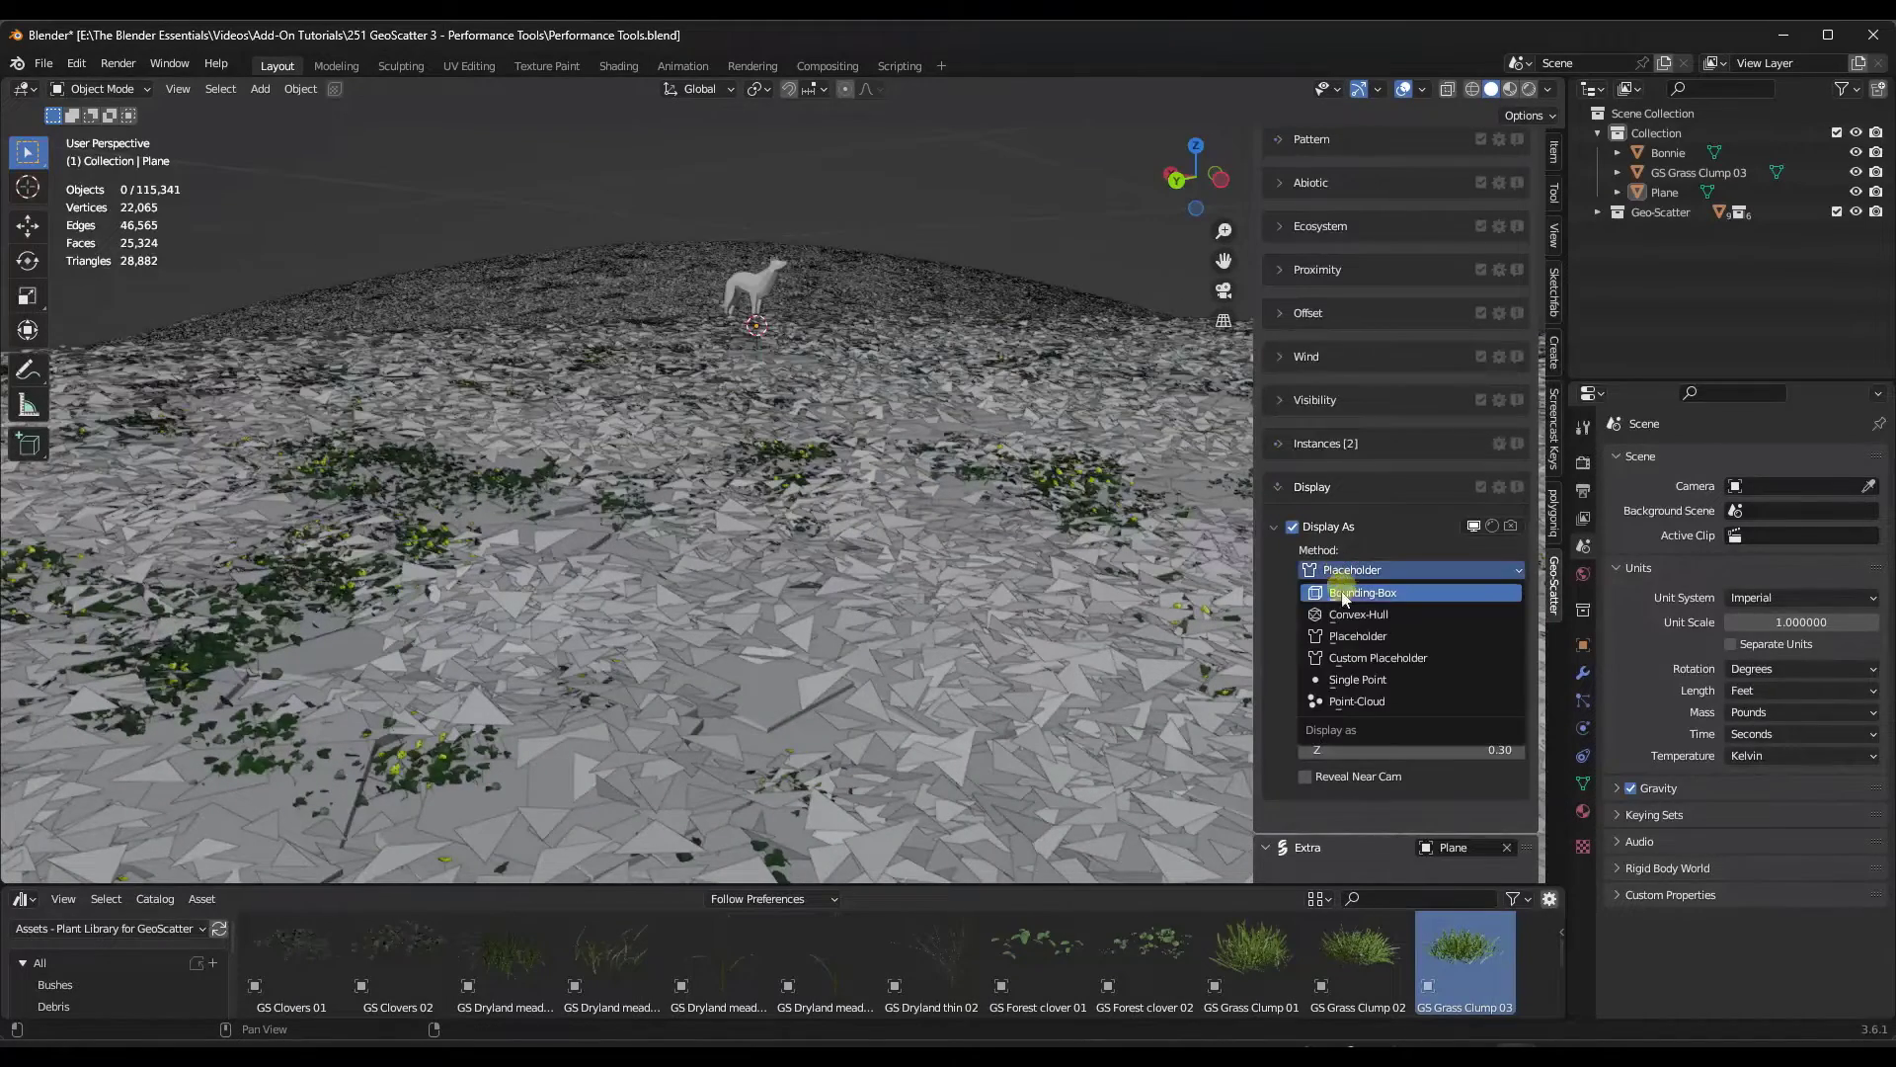
{"action": "left_click", "coordinate": [1345, 600]}
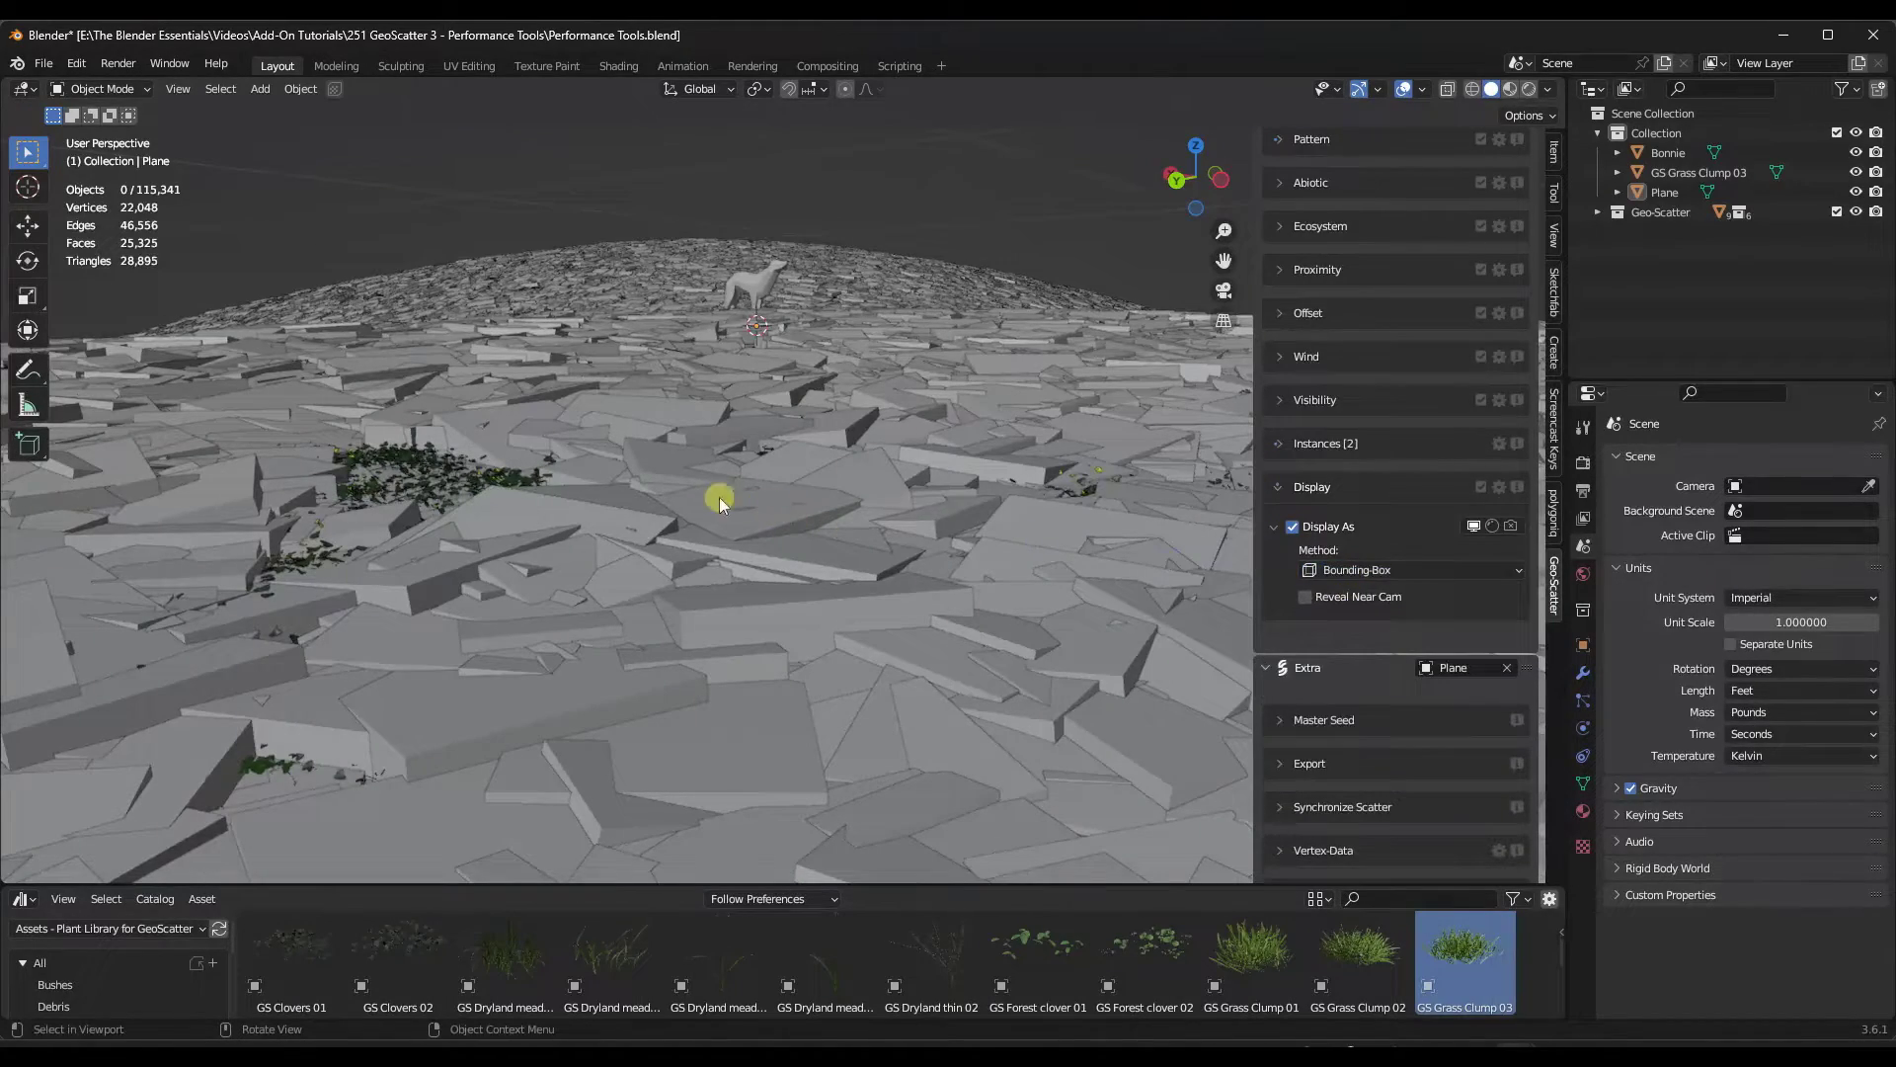
{"action": "left_click", "coordinate": [1365, 575]}
{"action": "left_click", "coordinate": [1359, 614]}
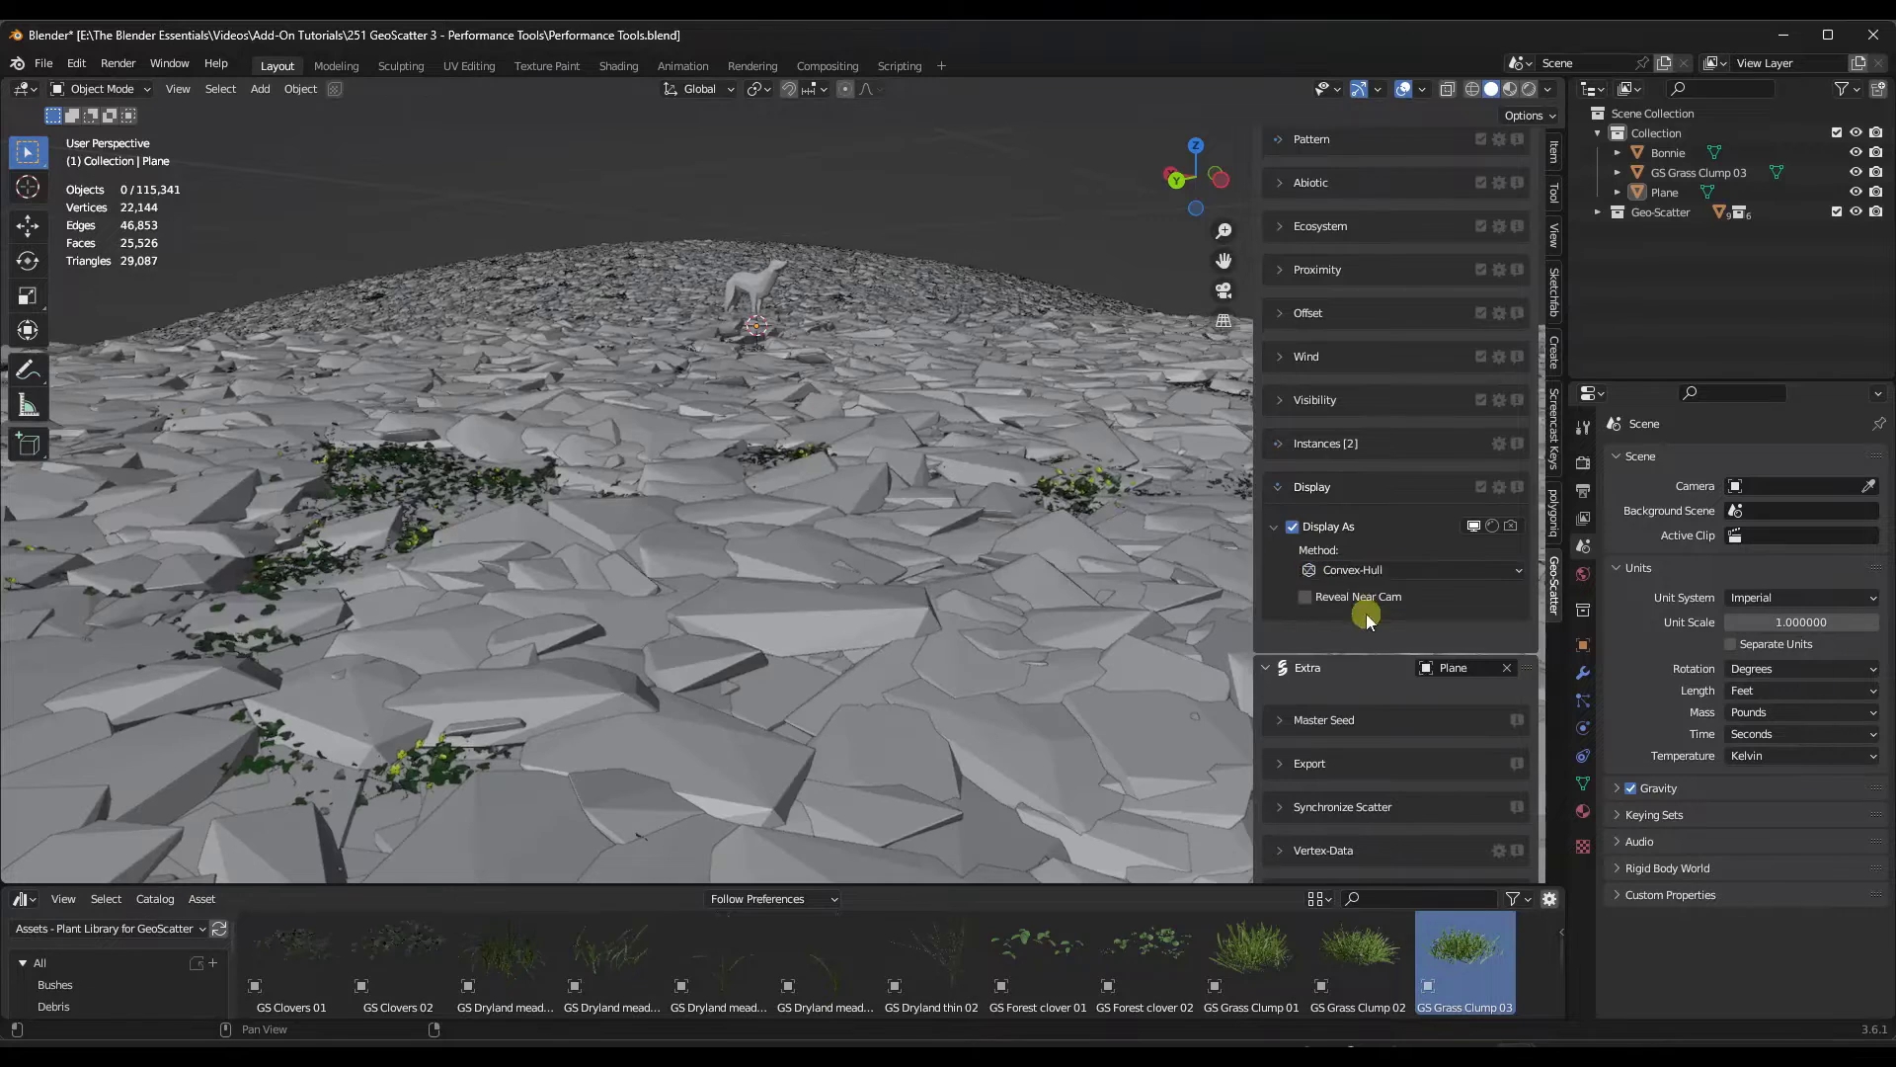
{"action": "left_click", "coordinate": [1355, 571]}
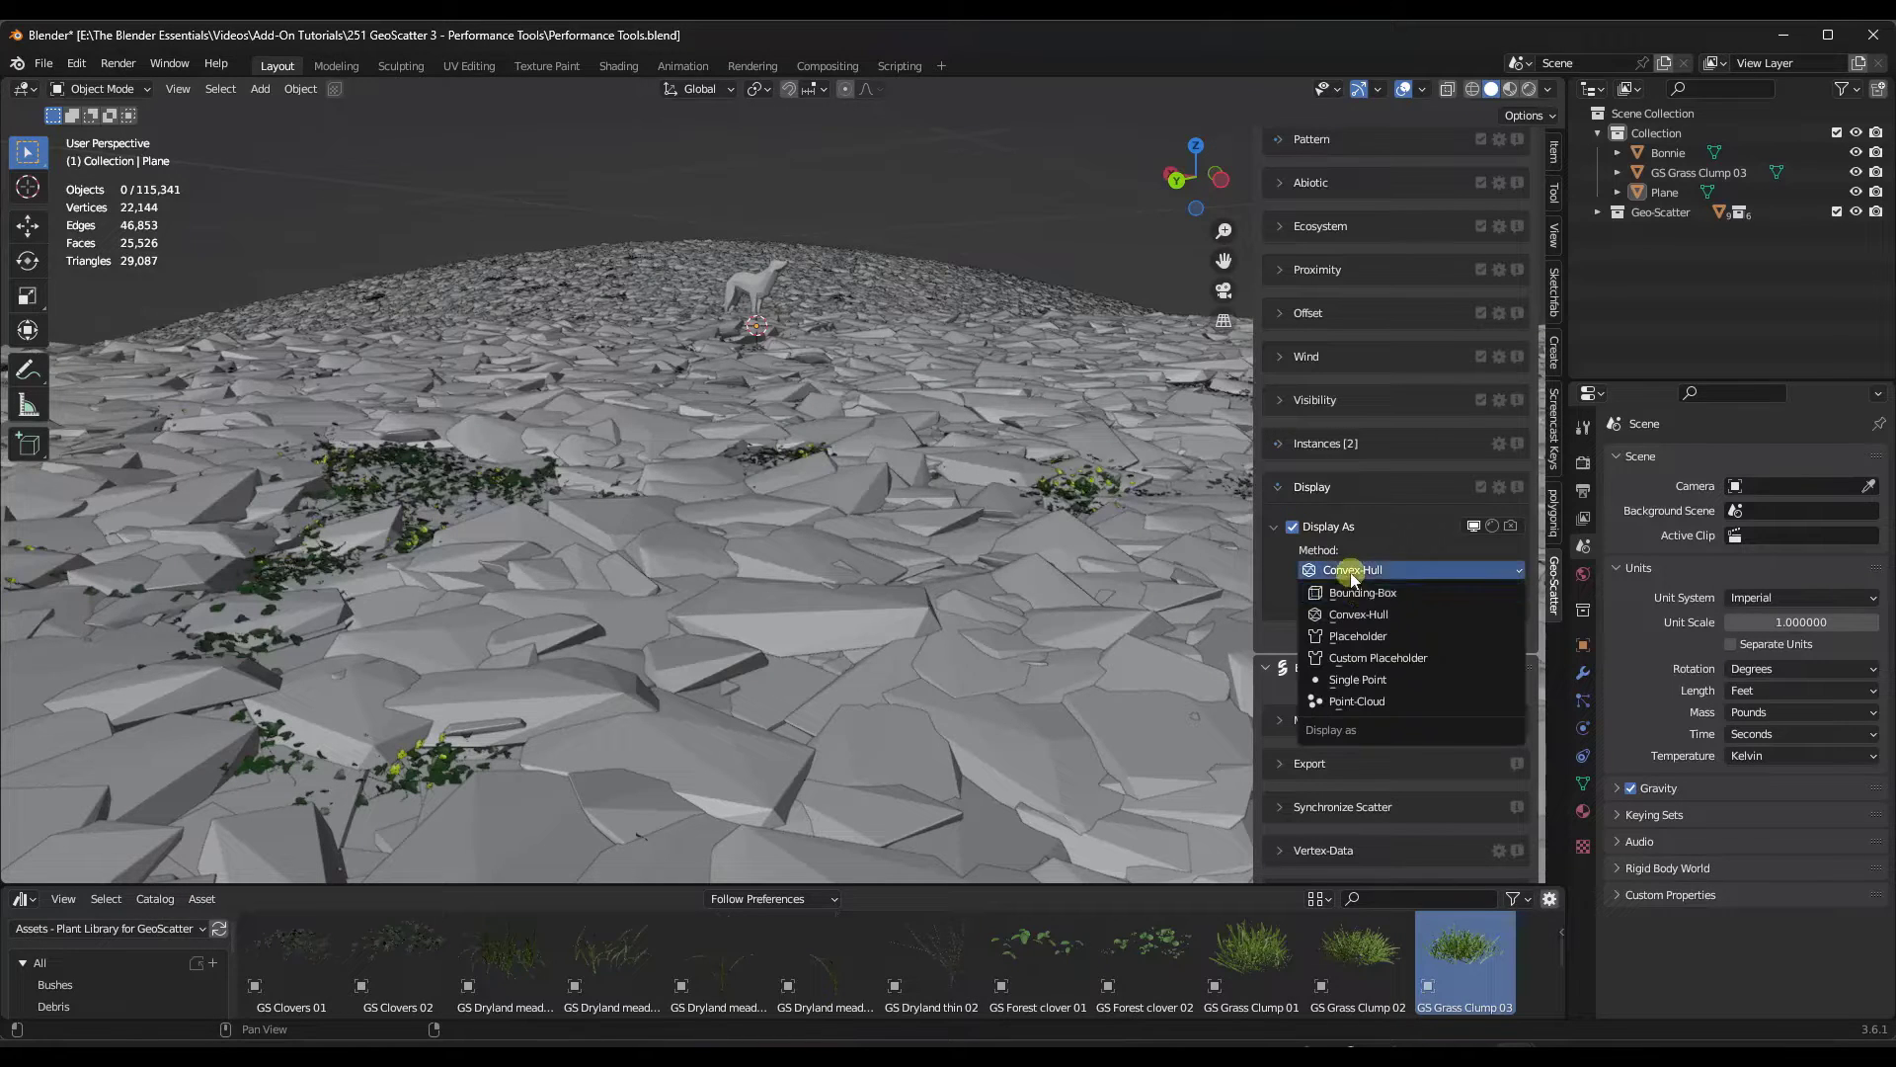
{"action": "left_click", "coordinate": [1369, 680]}
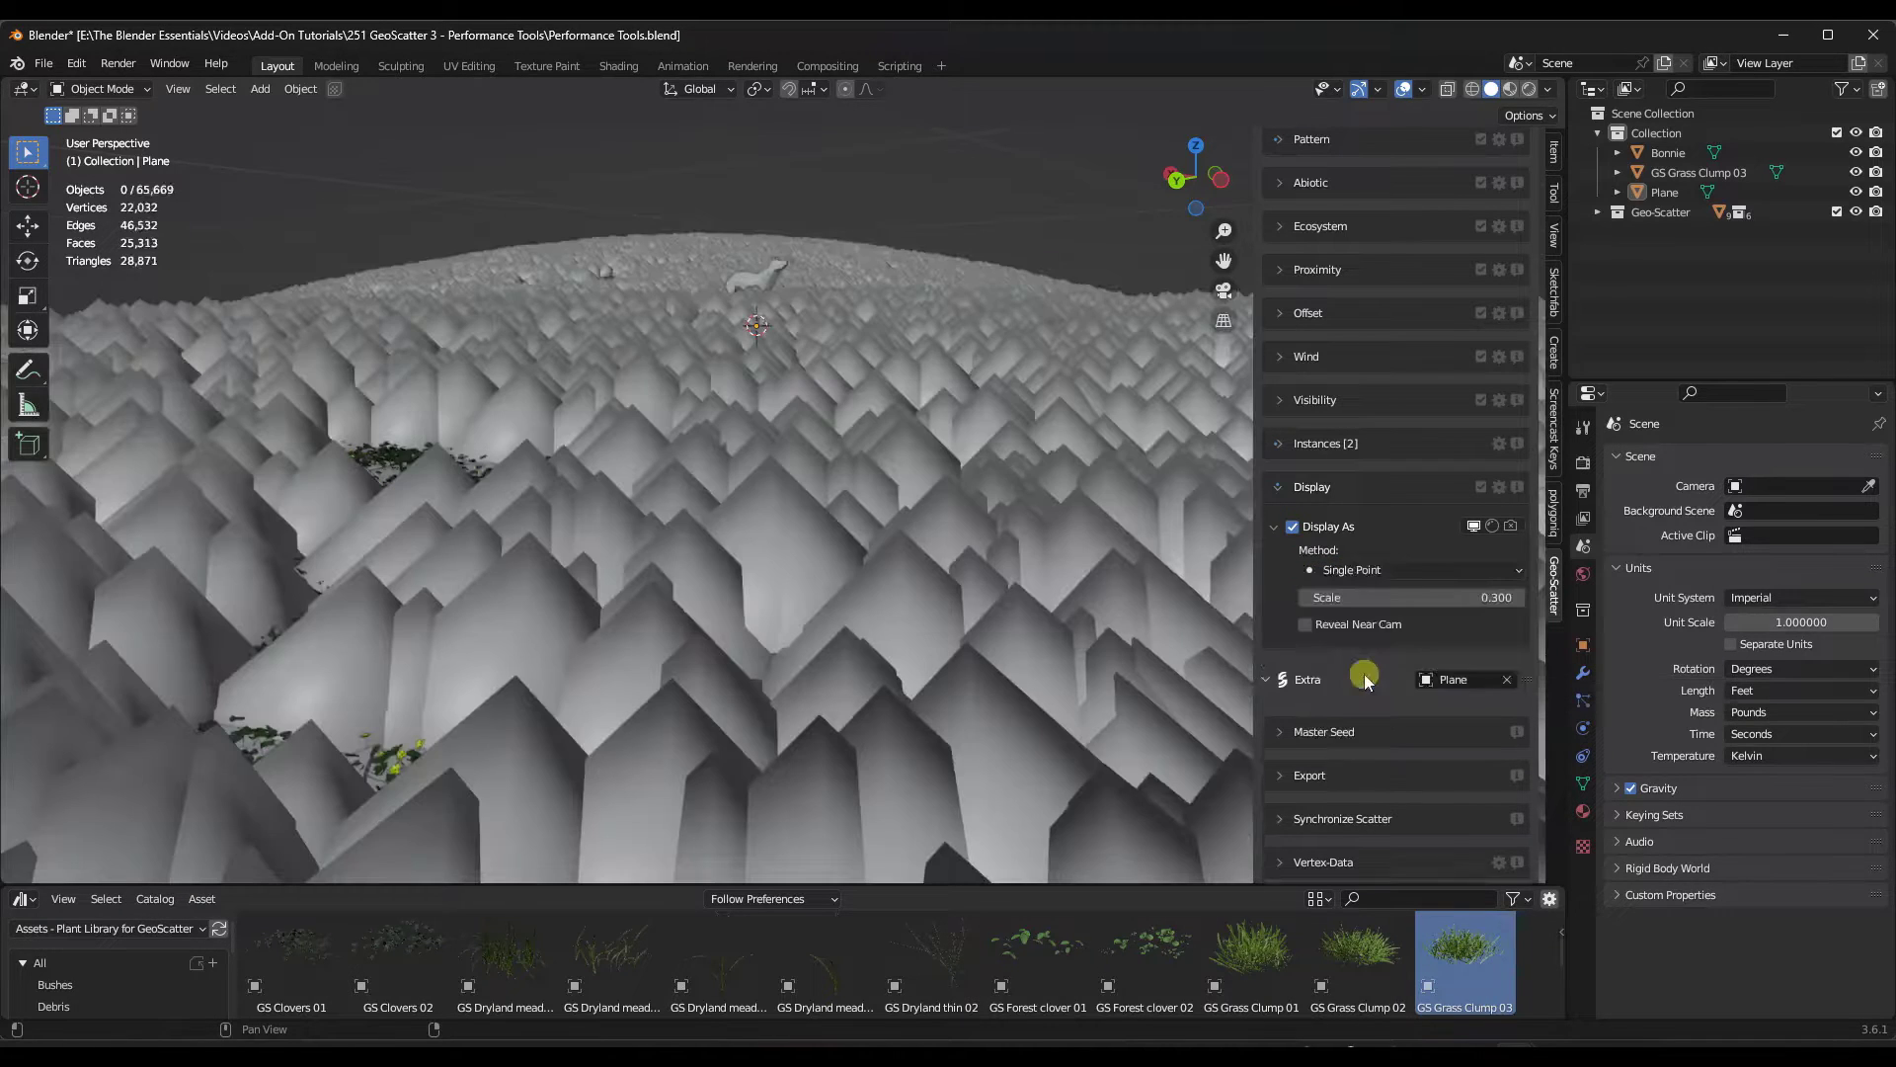
{"action": "left_click", "coordinate": [1366, 571]}
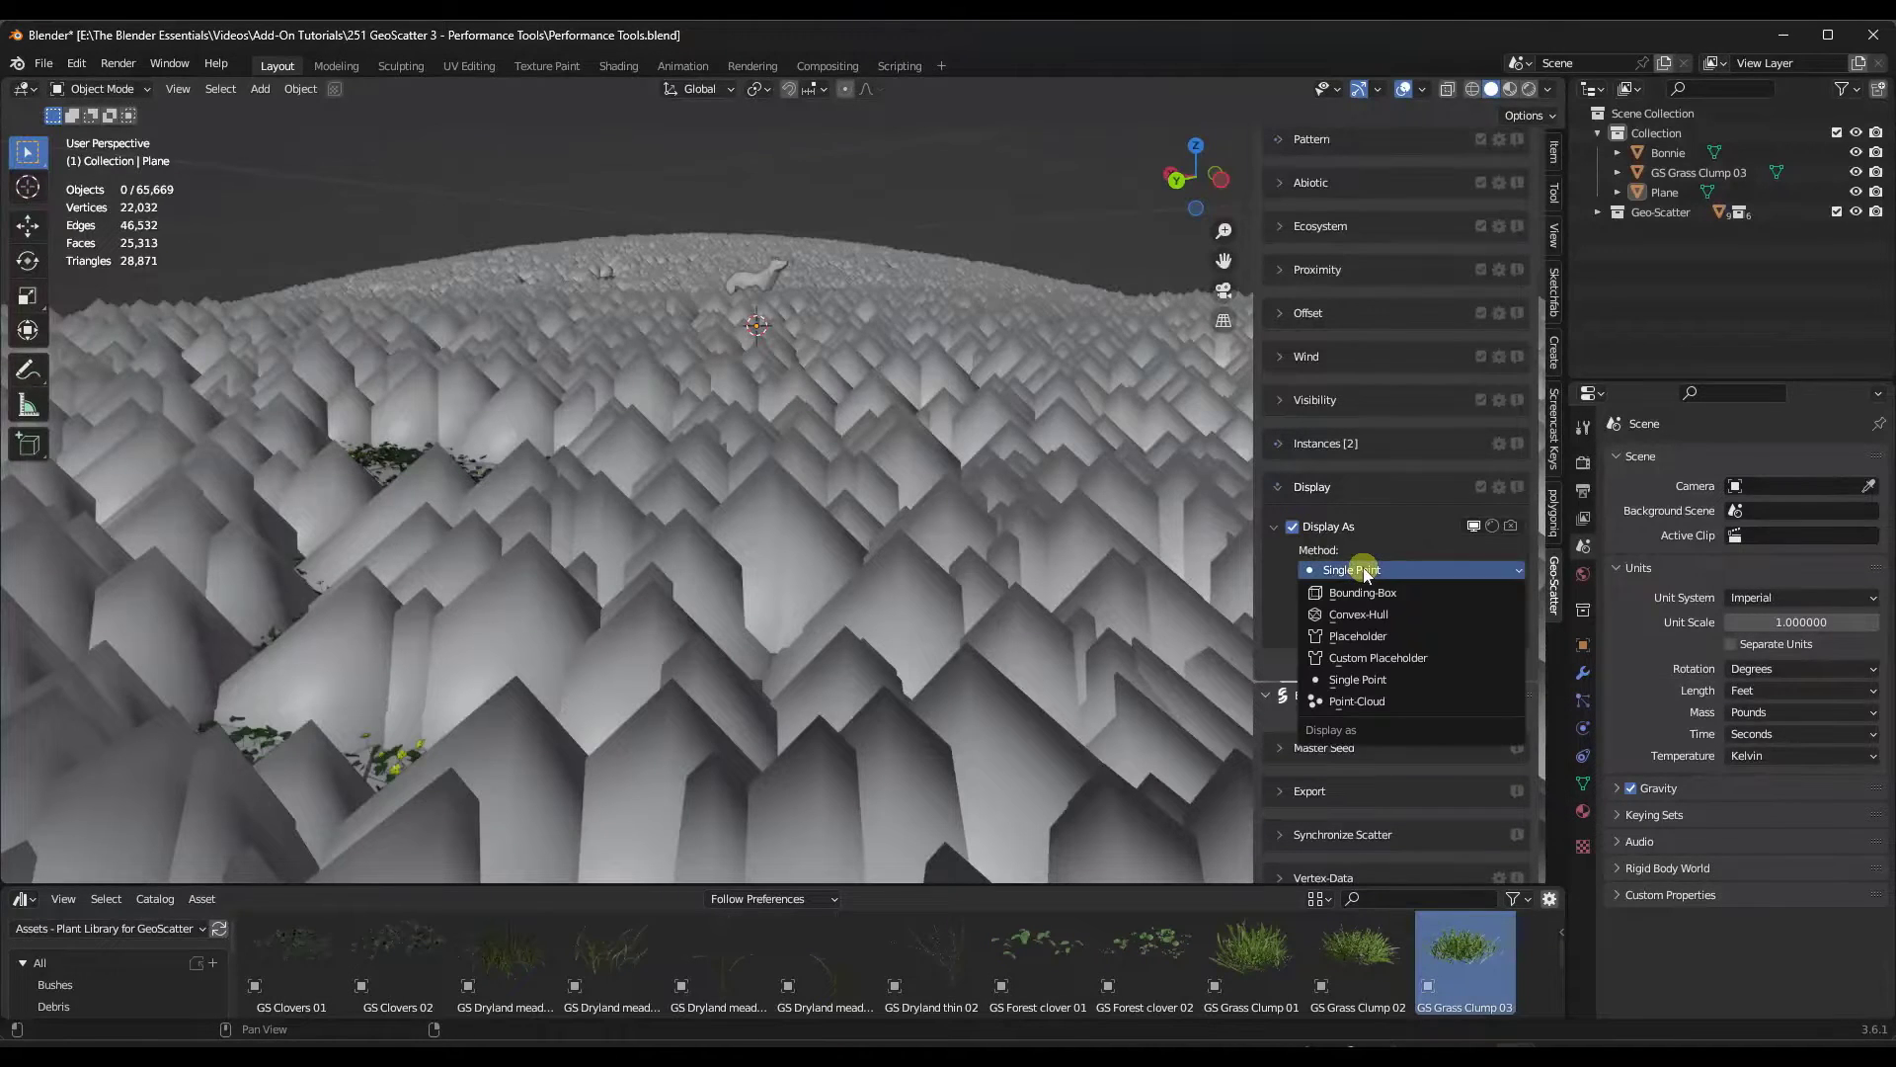
{"action": "left_click", "coordinate": [1366, 637]}
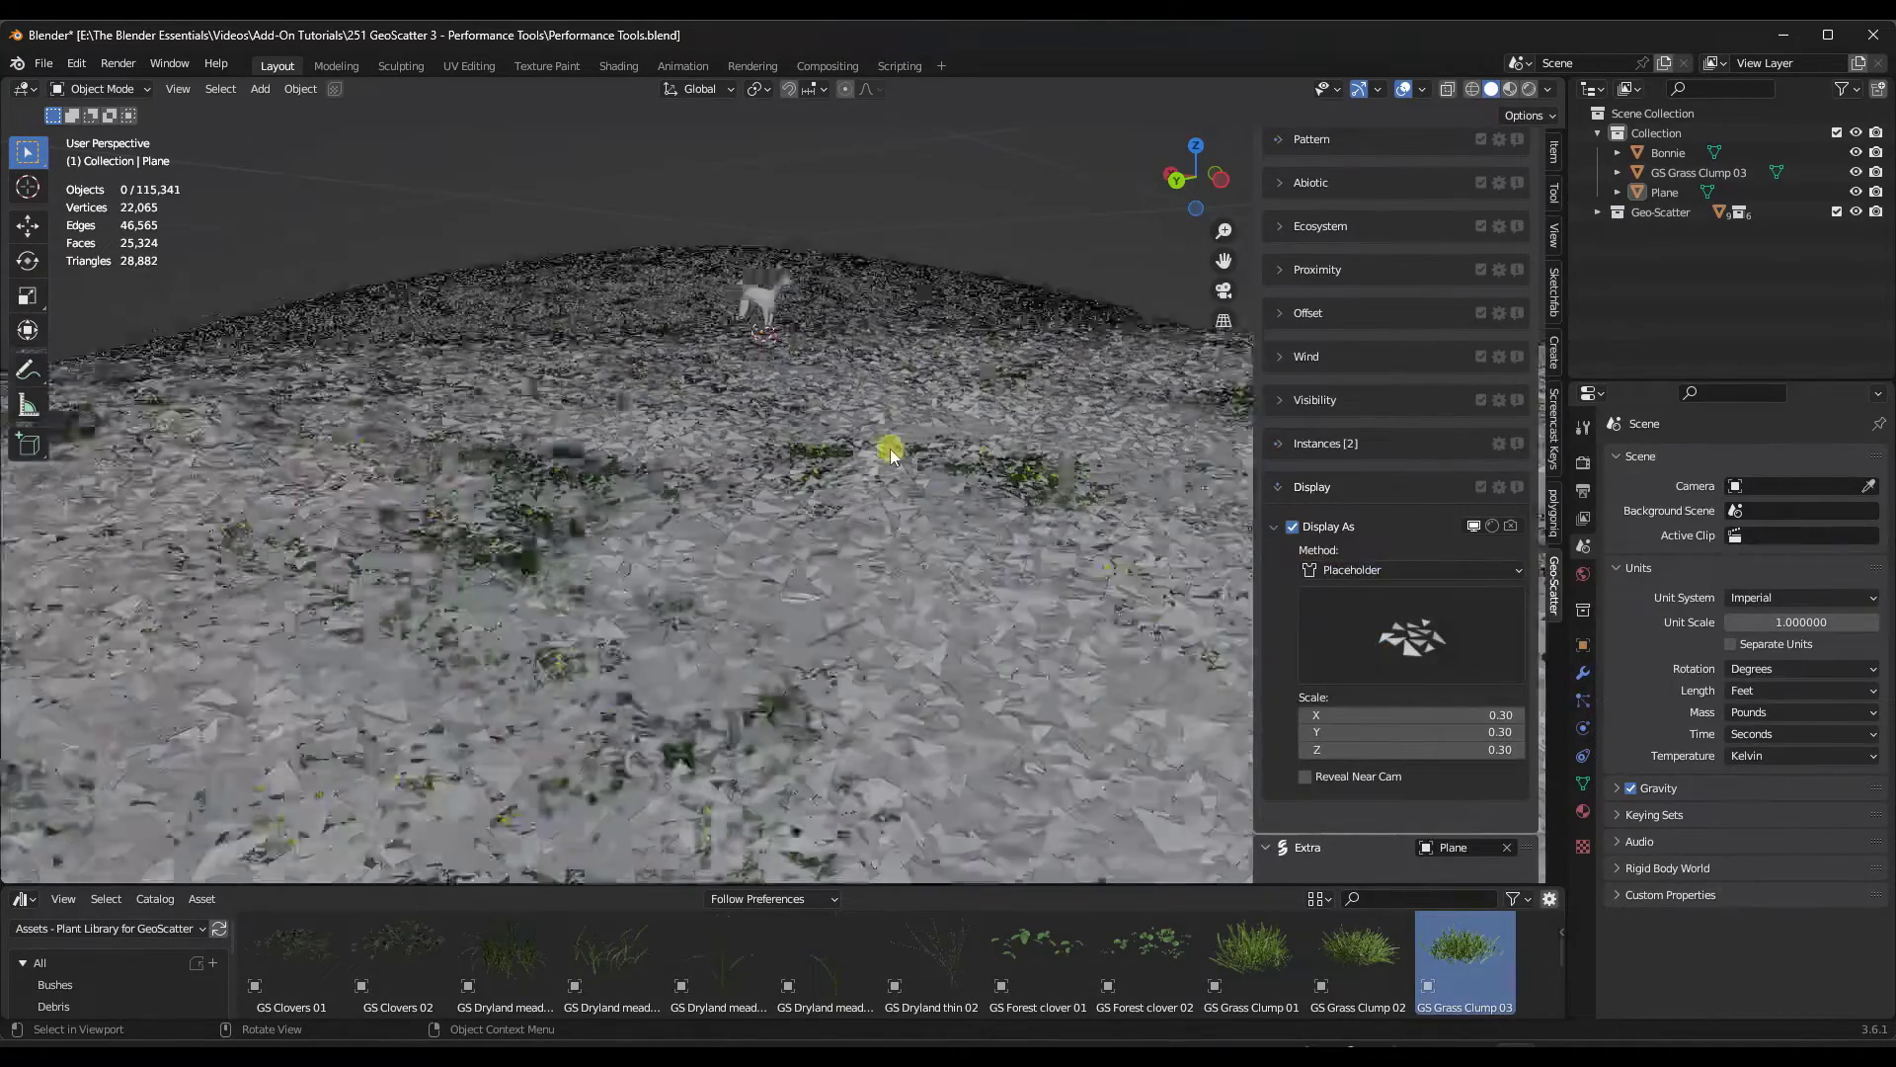
Step: Add a camera to the scene, look through it, and fit its frame to the viewport
{"action": "middle_click_drag", "start_coordinate": [889, 452], "coordinate": [850, 571]}
{"action": "key", "text": "shift+a"}
{"action": "mouse_move", "coordinate": [859, 577]}
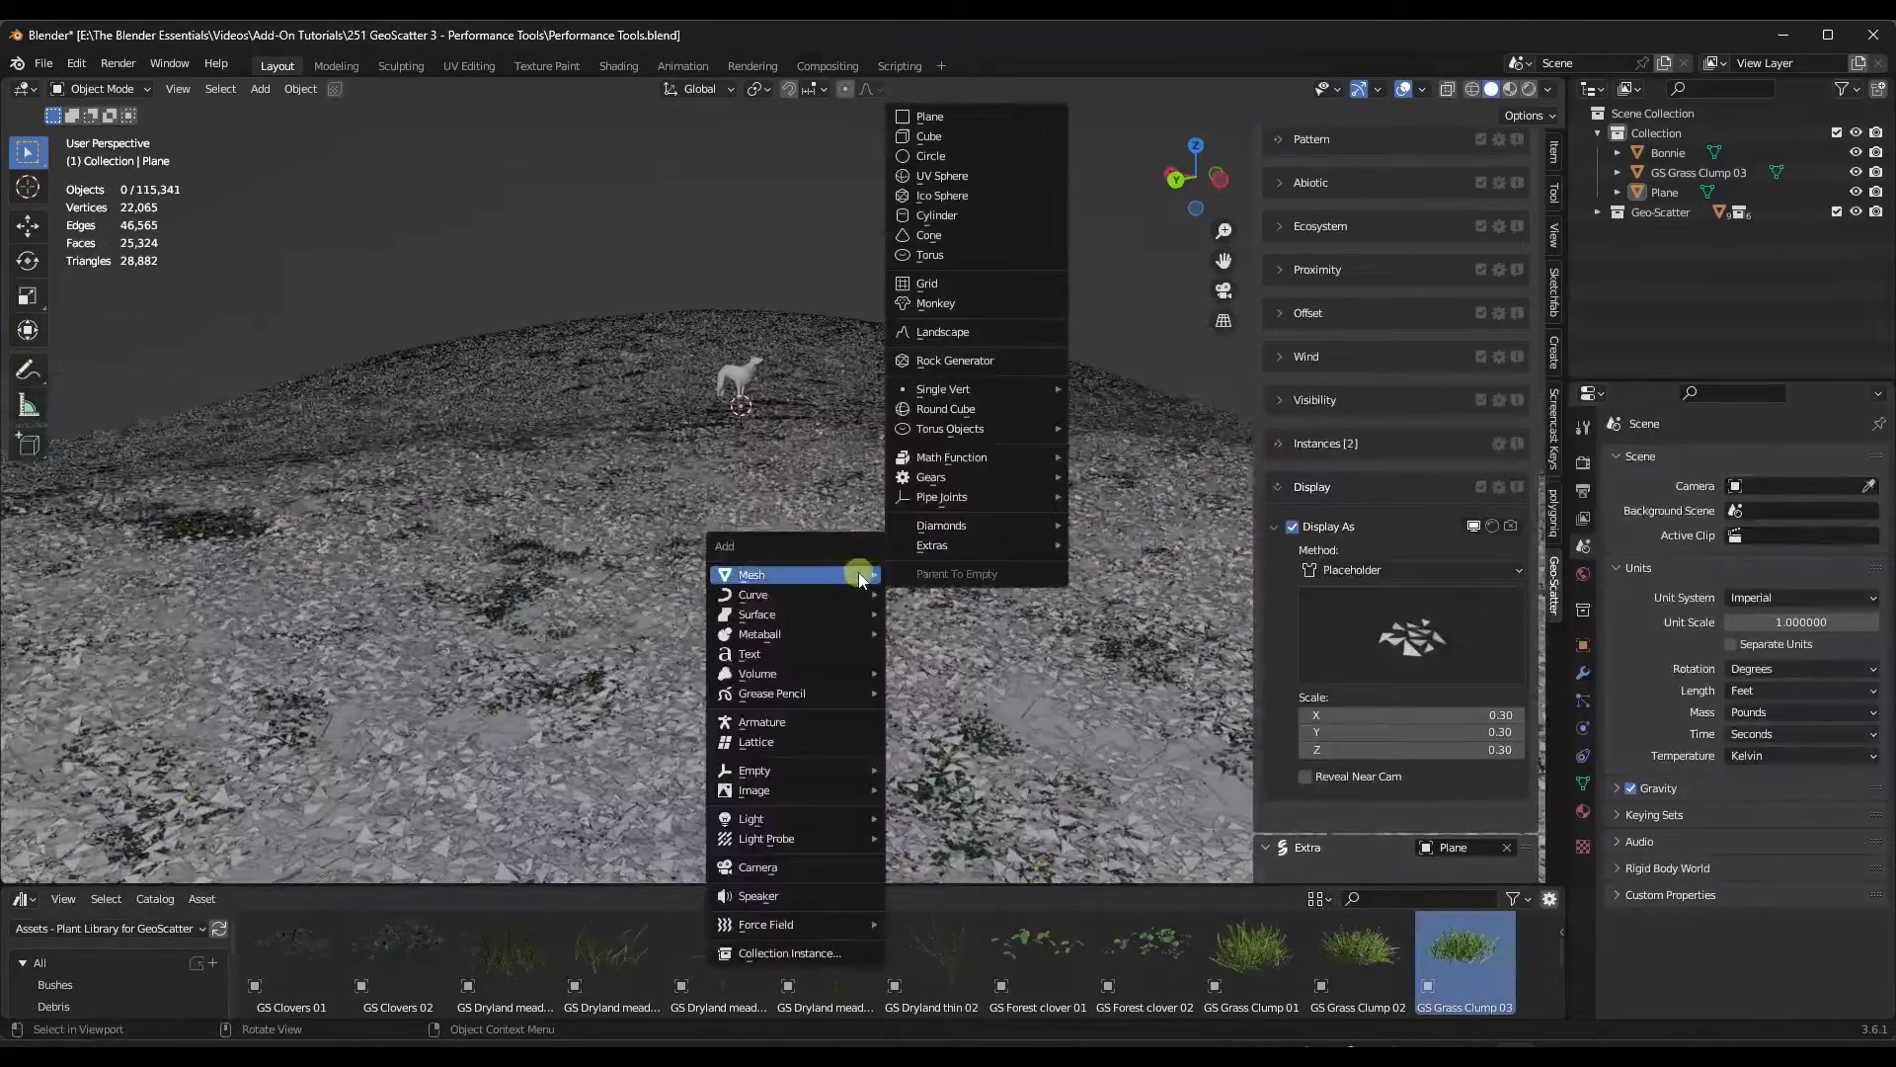
{"action": "left_click", "coordinate": [849, 867]}
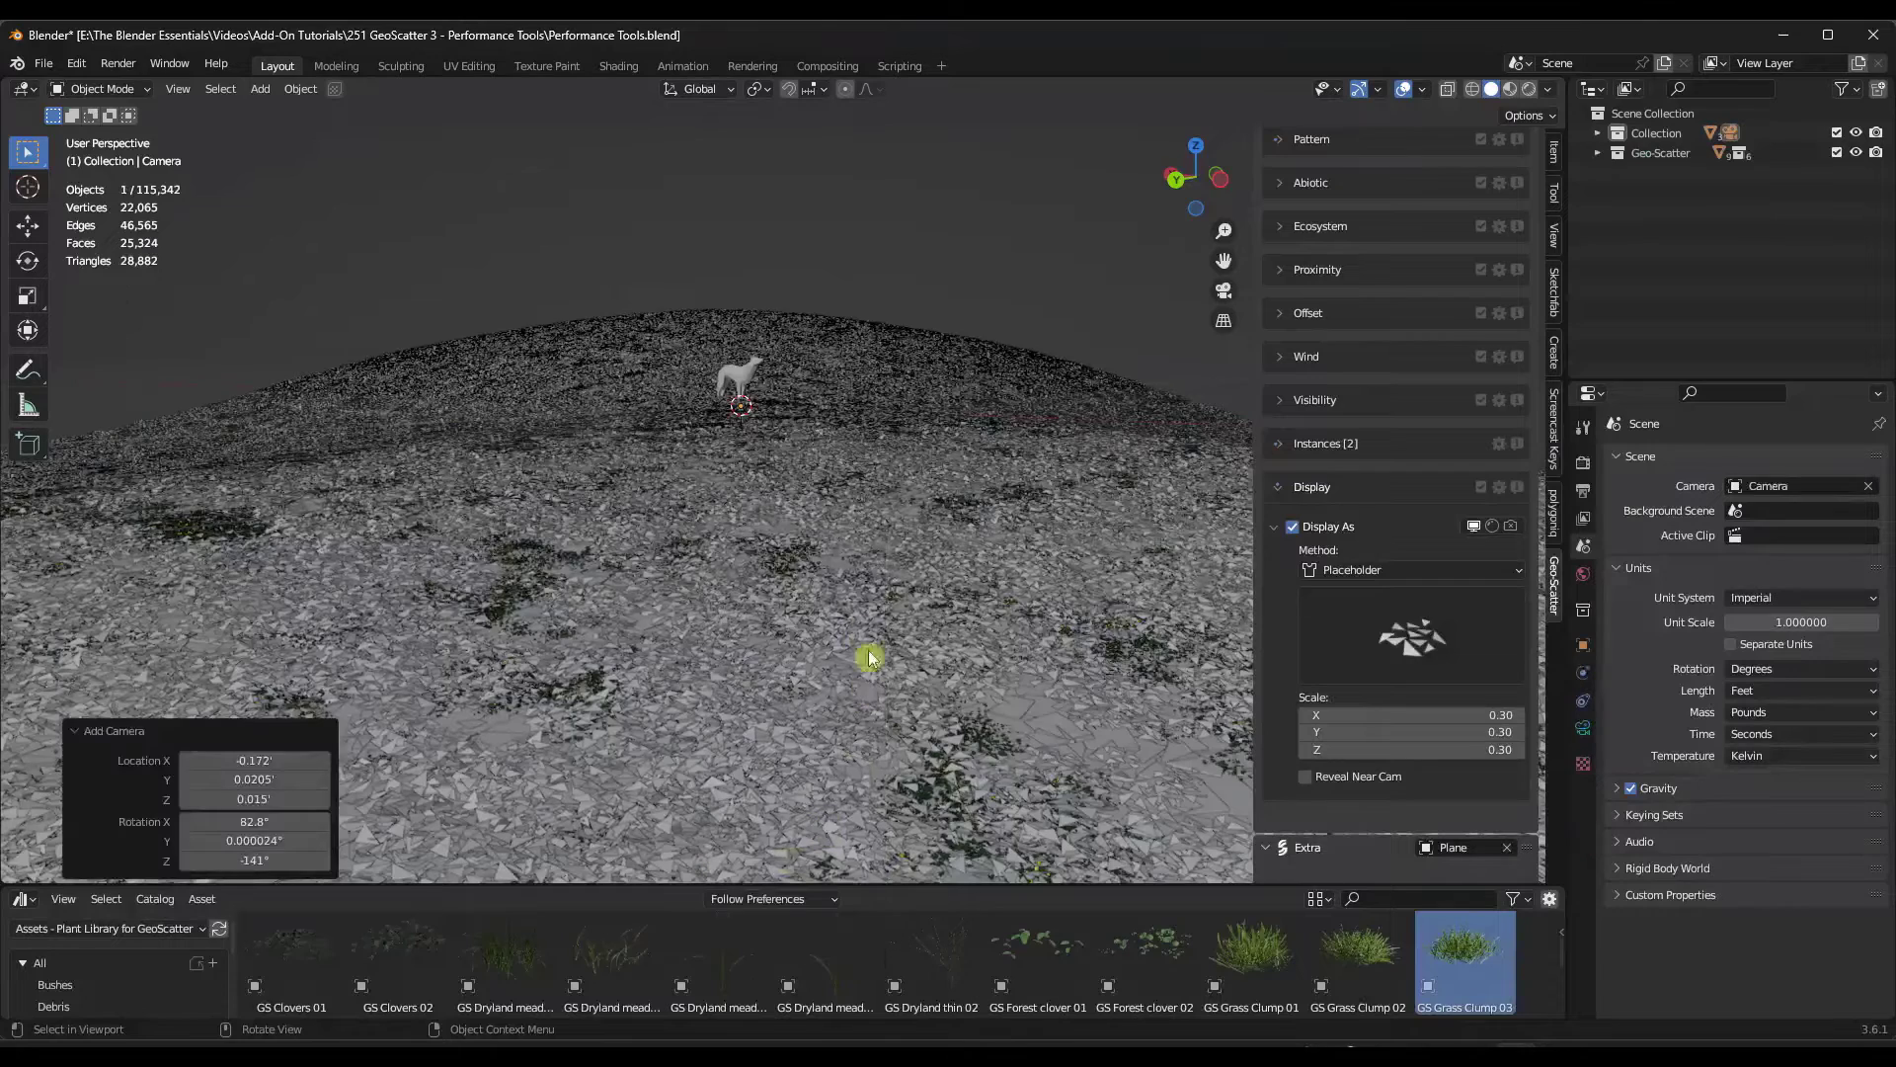
{"action": "key", "text": "KP_0"}
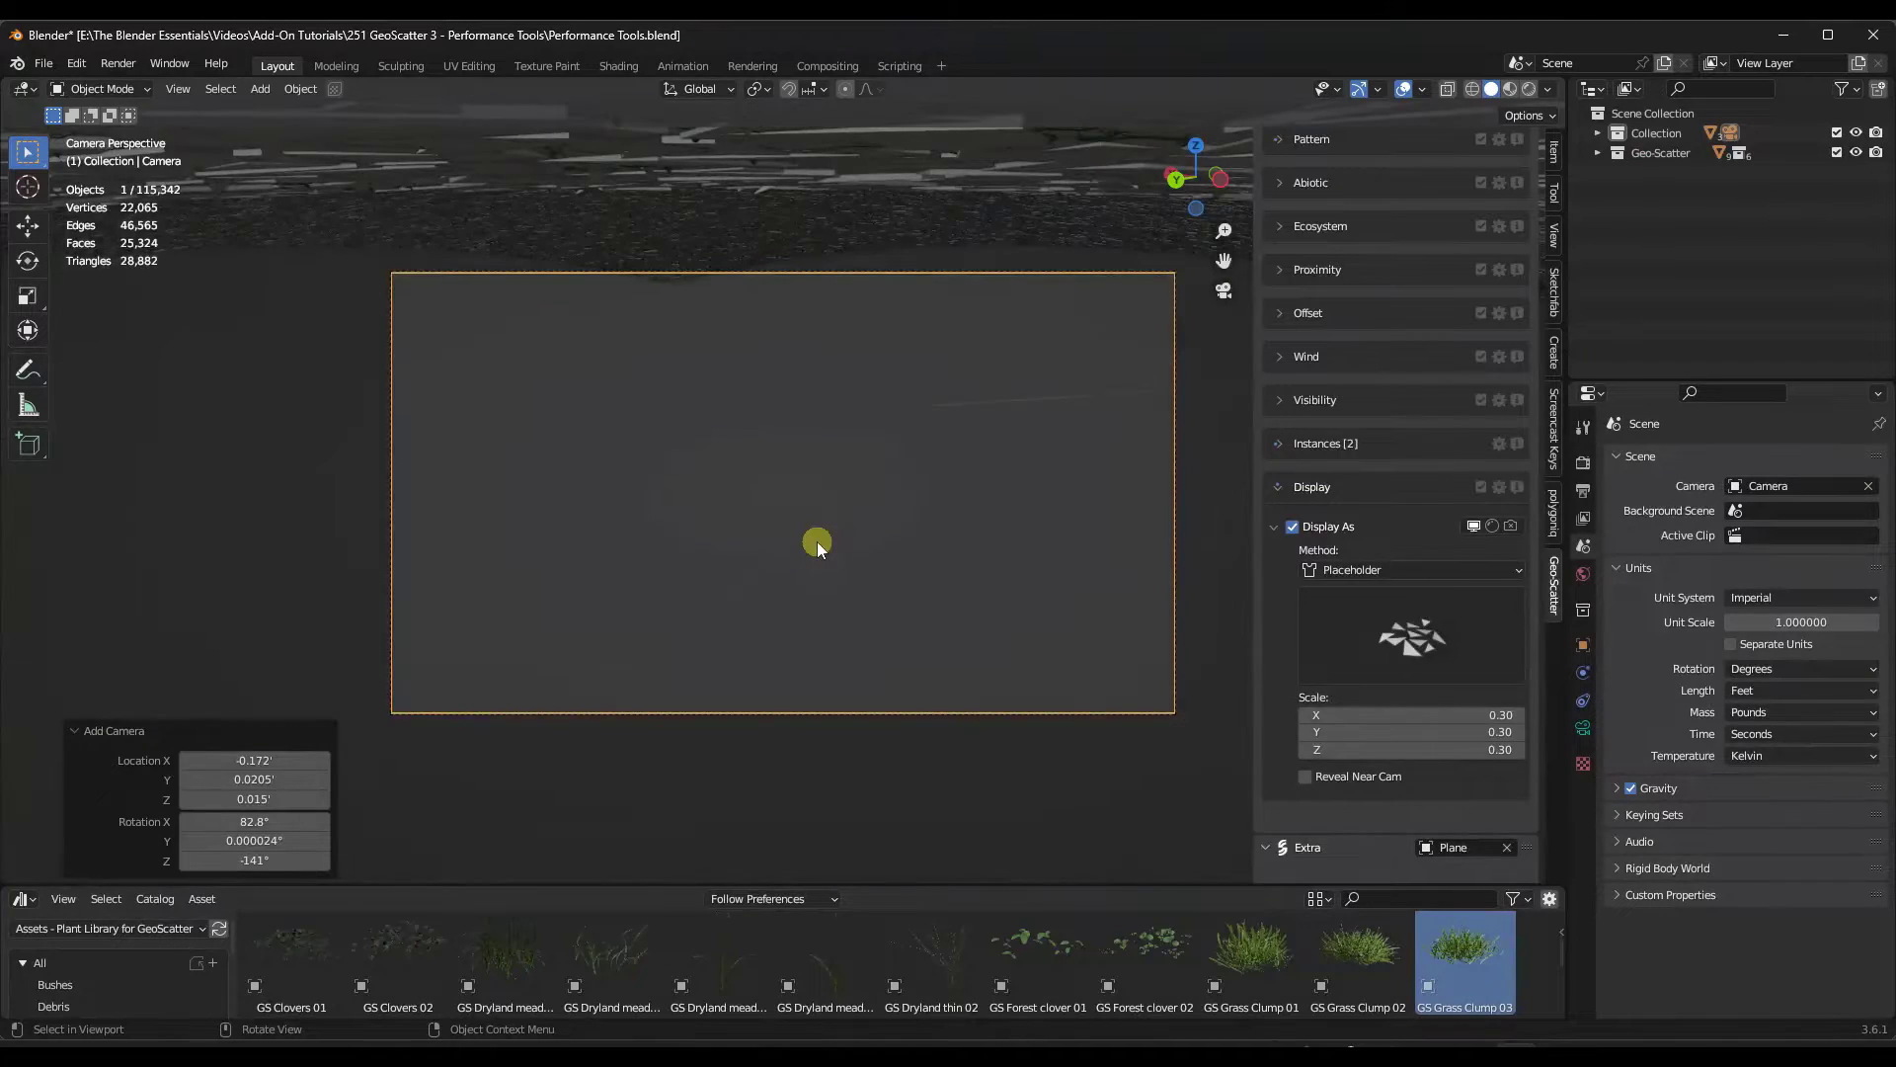
{"action": "key", "text": "Home"}
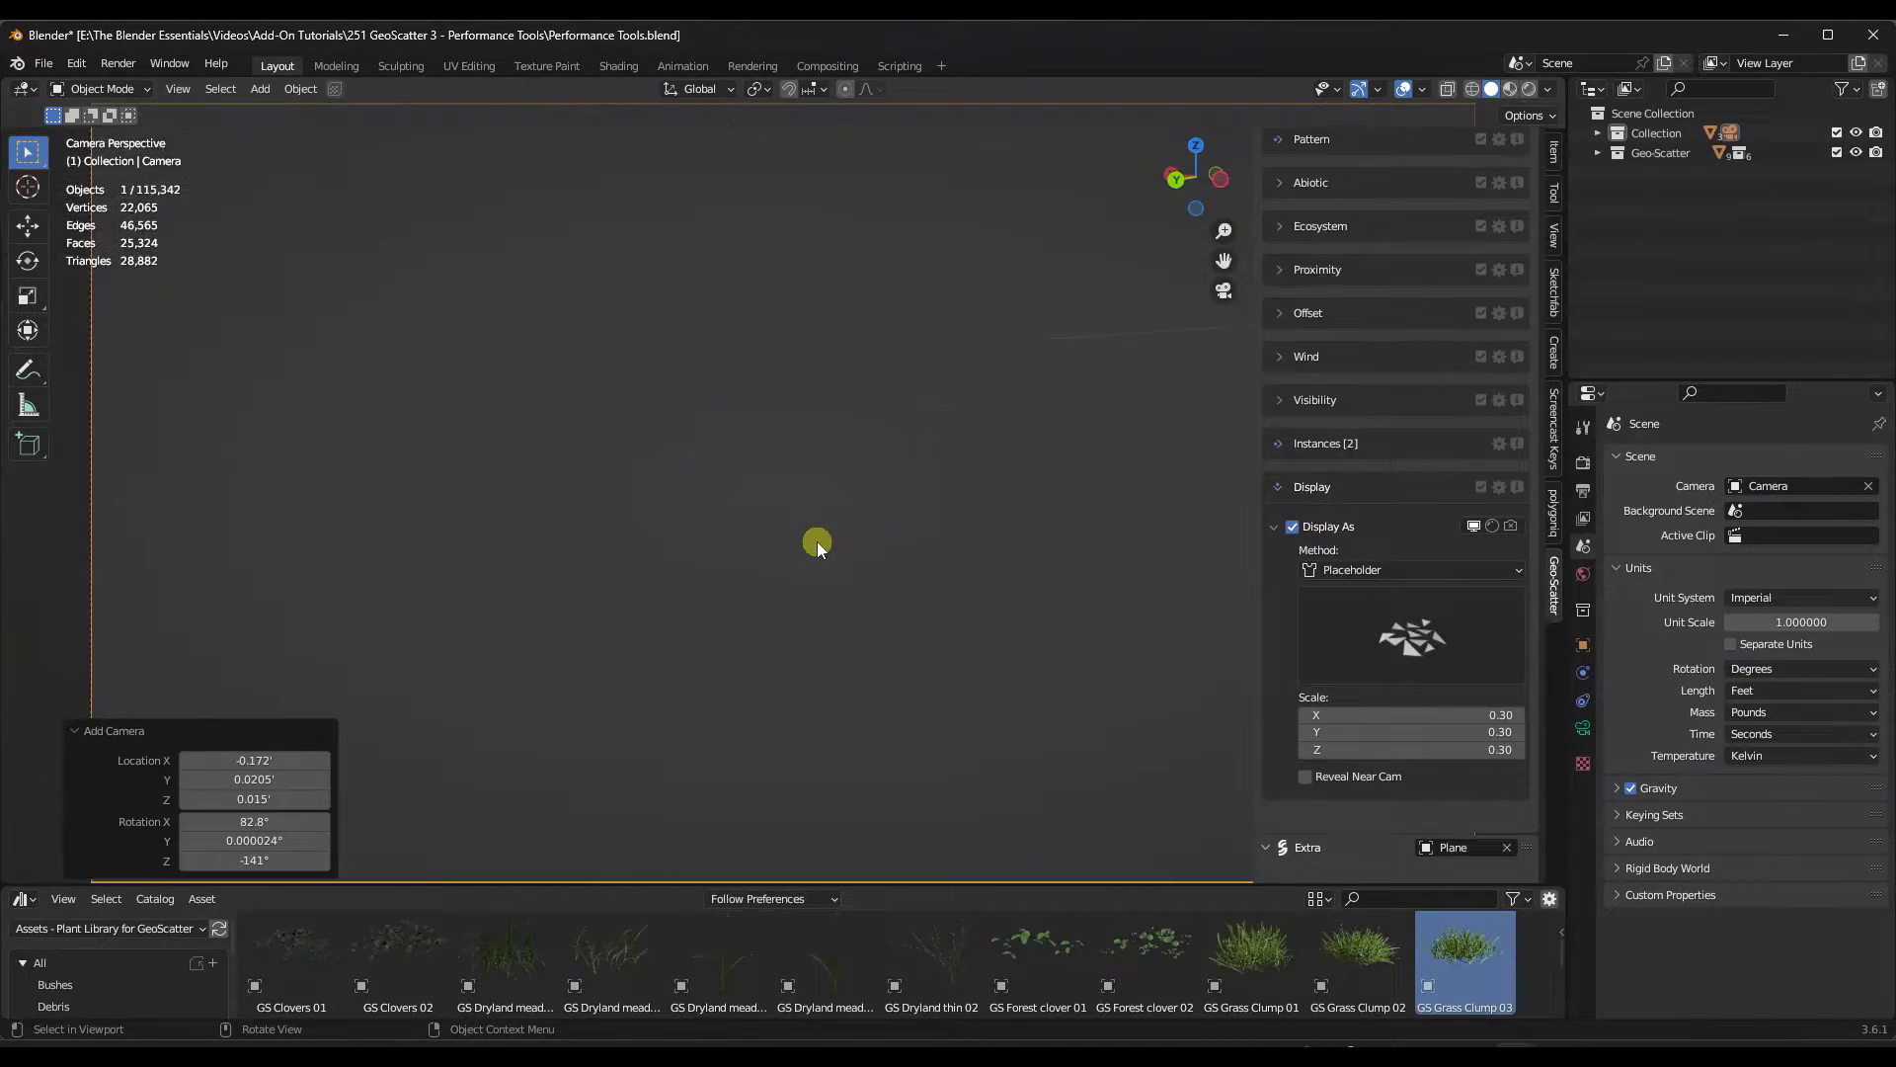
Step: Lock the camera to the view and frame the dog with the scattered hill behind it, returning to the Geo-Scatter layer list
{"action": "left_click", "coordinate": [1555, 237]}
{"action": "left_click", "coordinate": [1381, 390]}
{"action": "middle_click_drag", "start_coordinate": [894, 445], "coordinate": [959, 435]}
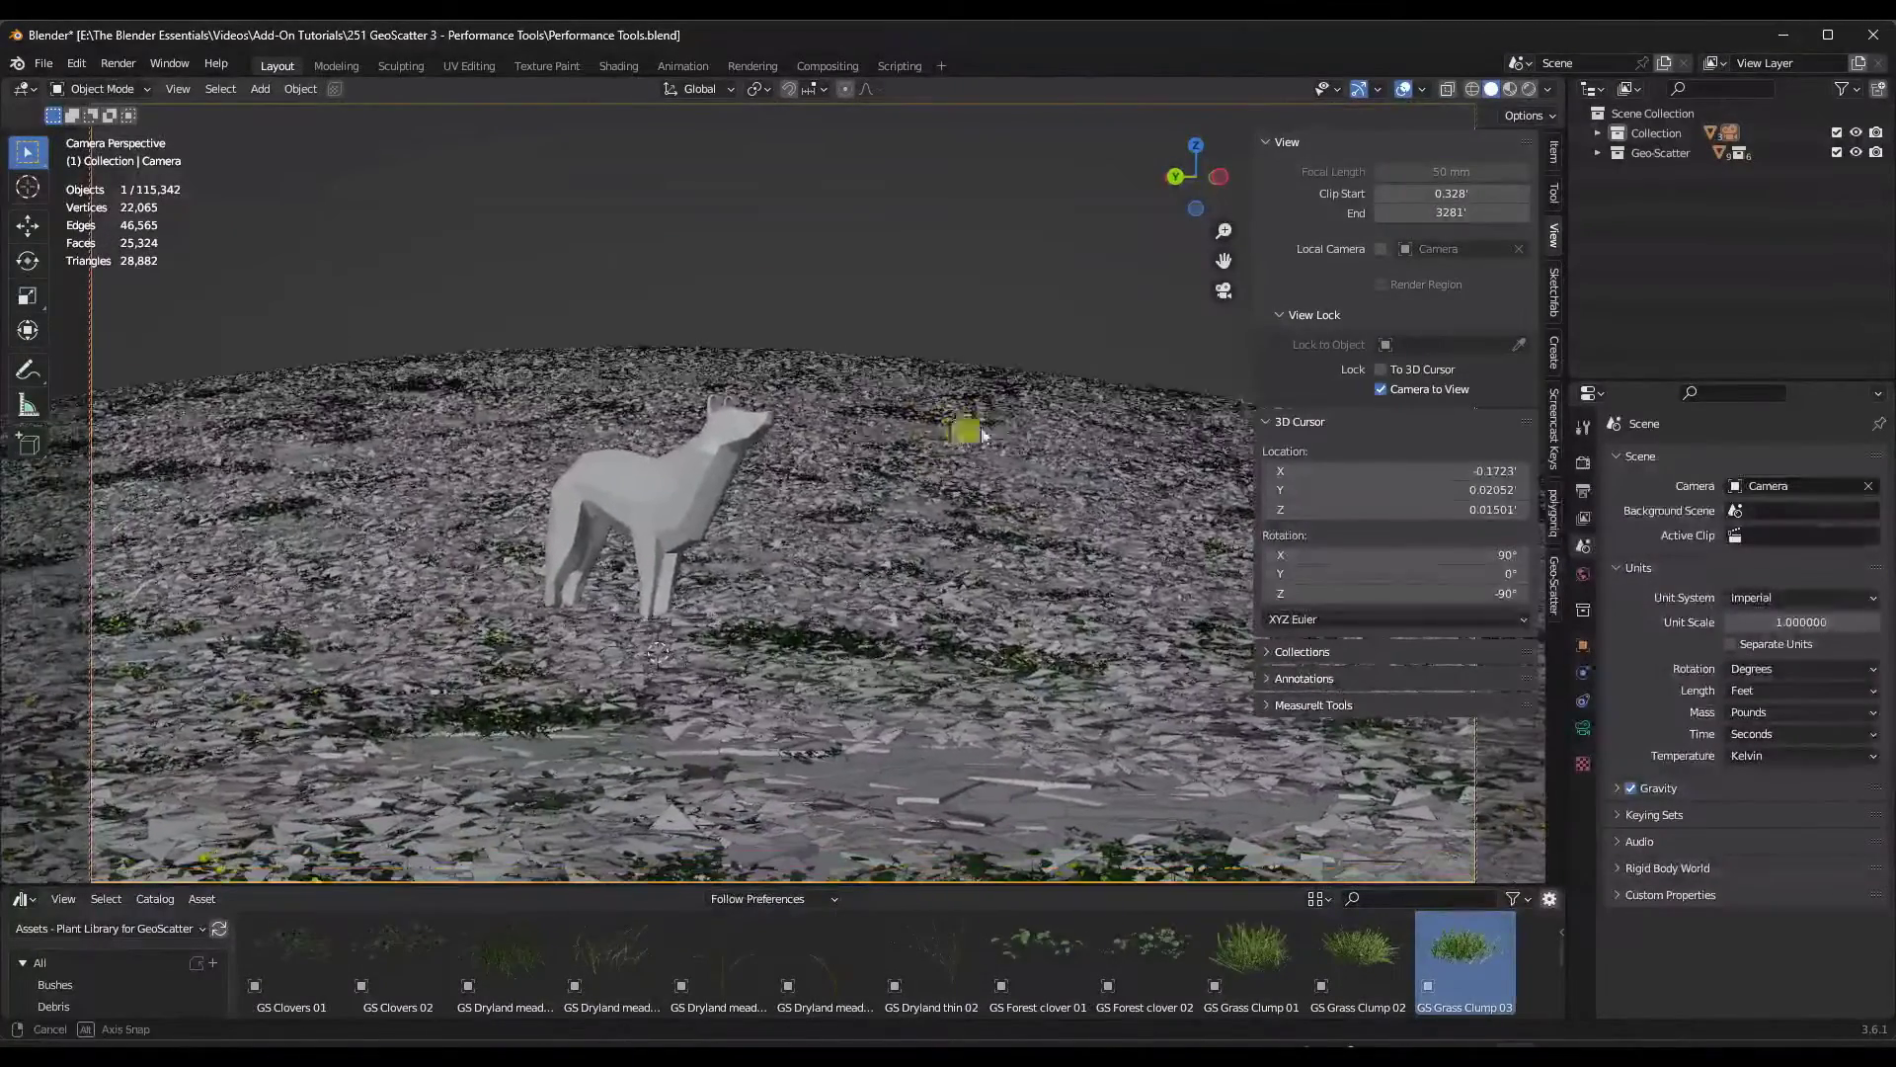
{"action": "left_click", "coordinate": [1554, 584]}
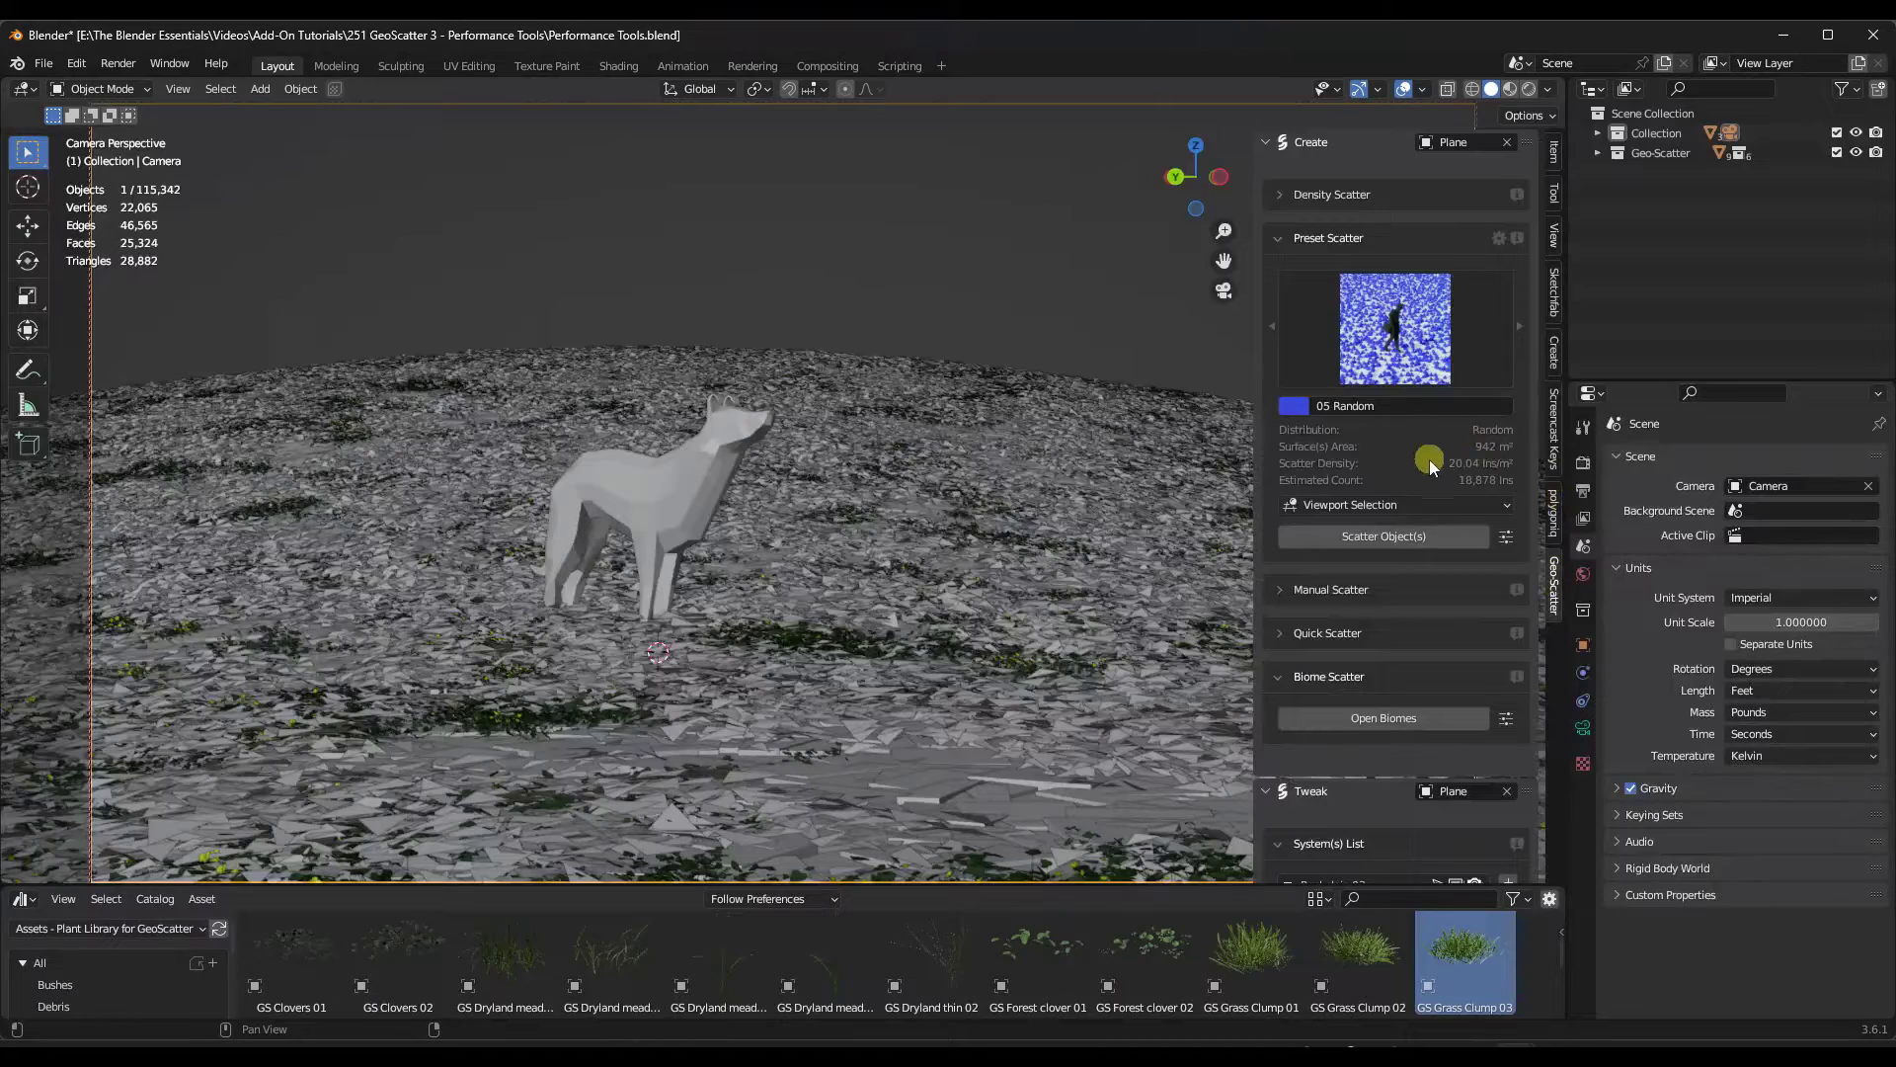
{"action": "scroll", "coordinate": [1429, 464], "scroll_direction": "down", "scroll_amount": 10}
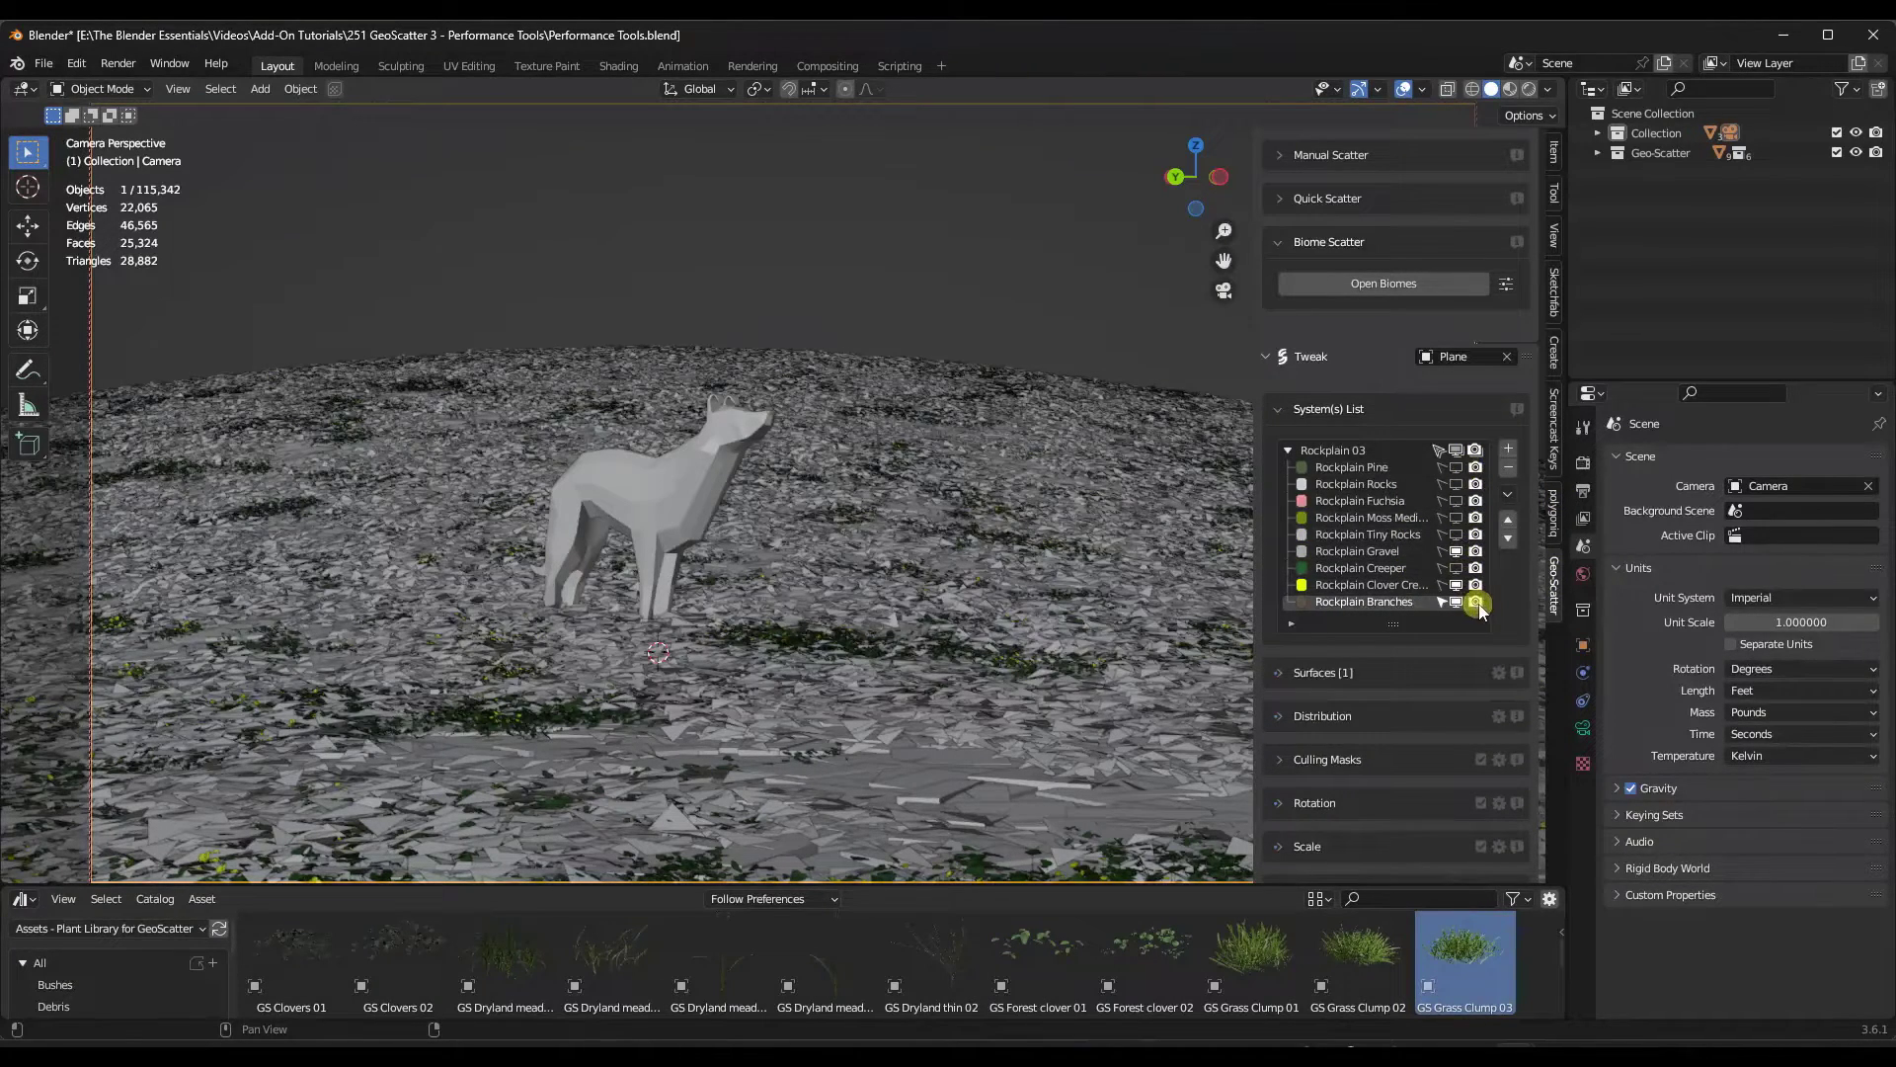
{"action": "middle_click_drag", "start_coordinate": [846, 436], "coordinate": [838, 436]}
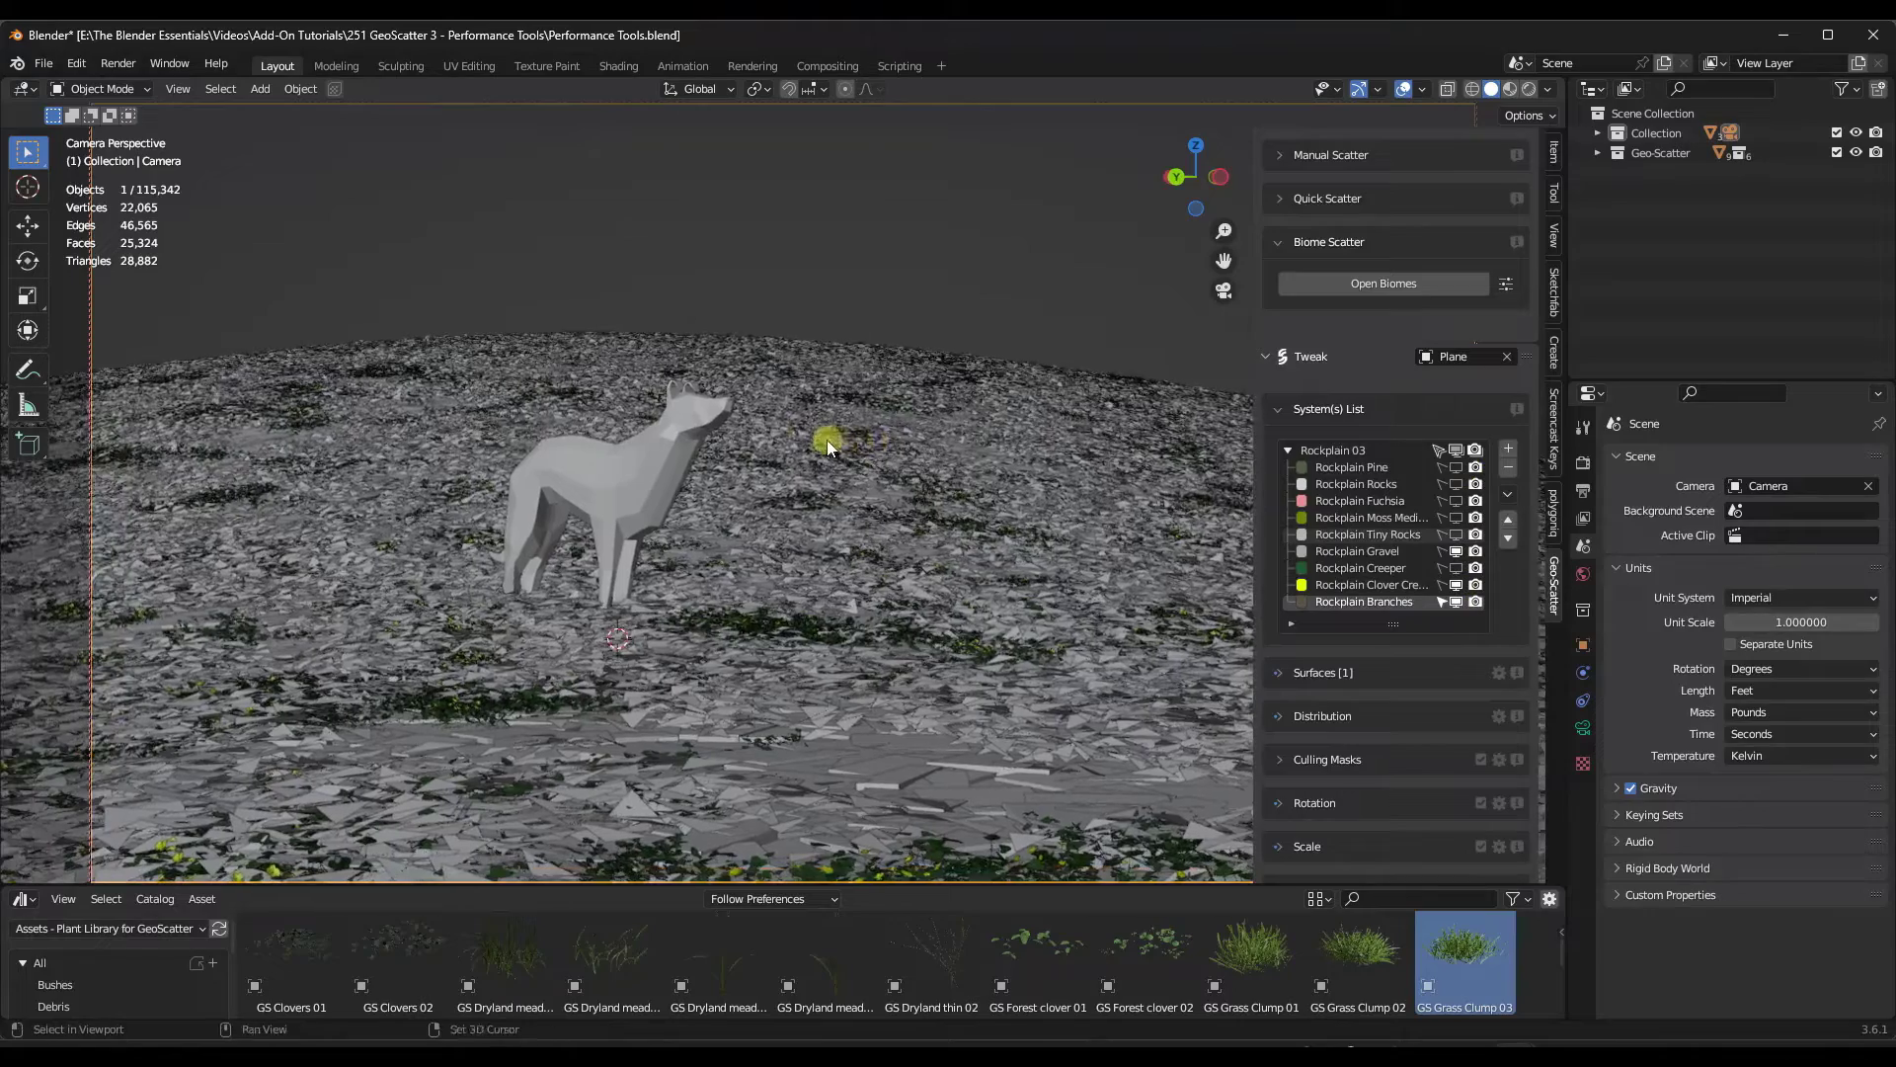
Step: Add a Sun light and raise it along the Z axis above the dog
{"action": "key", "text": "shift+a"}
{"action": "mouse_move", "coordinate": [742, 391]}
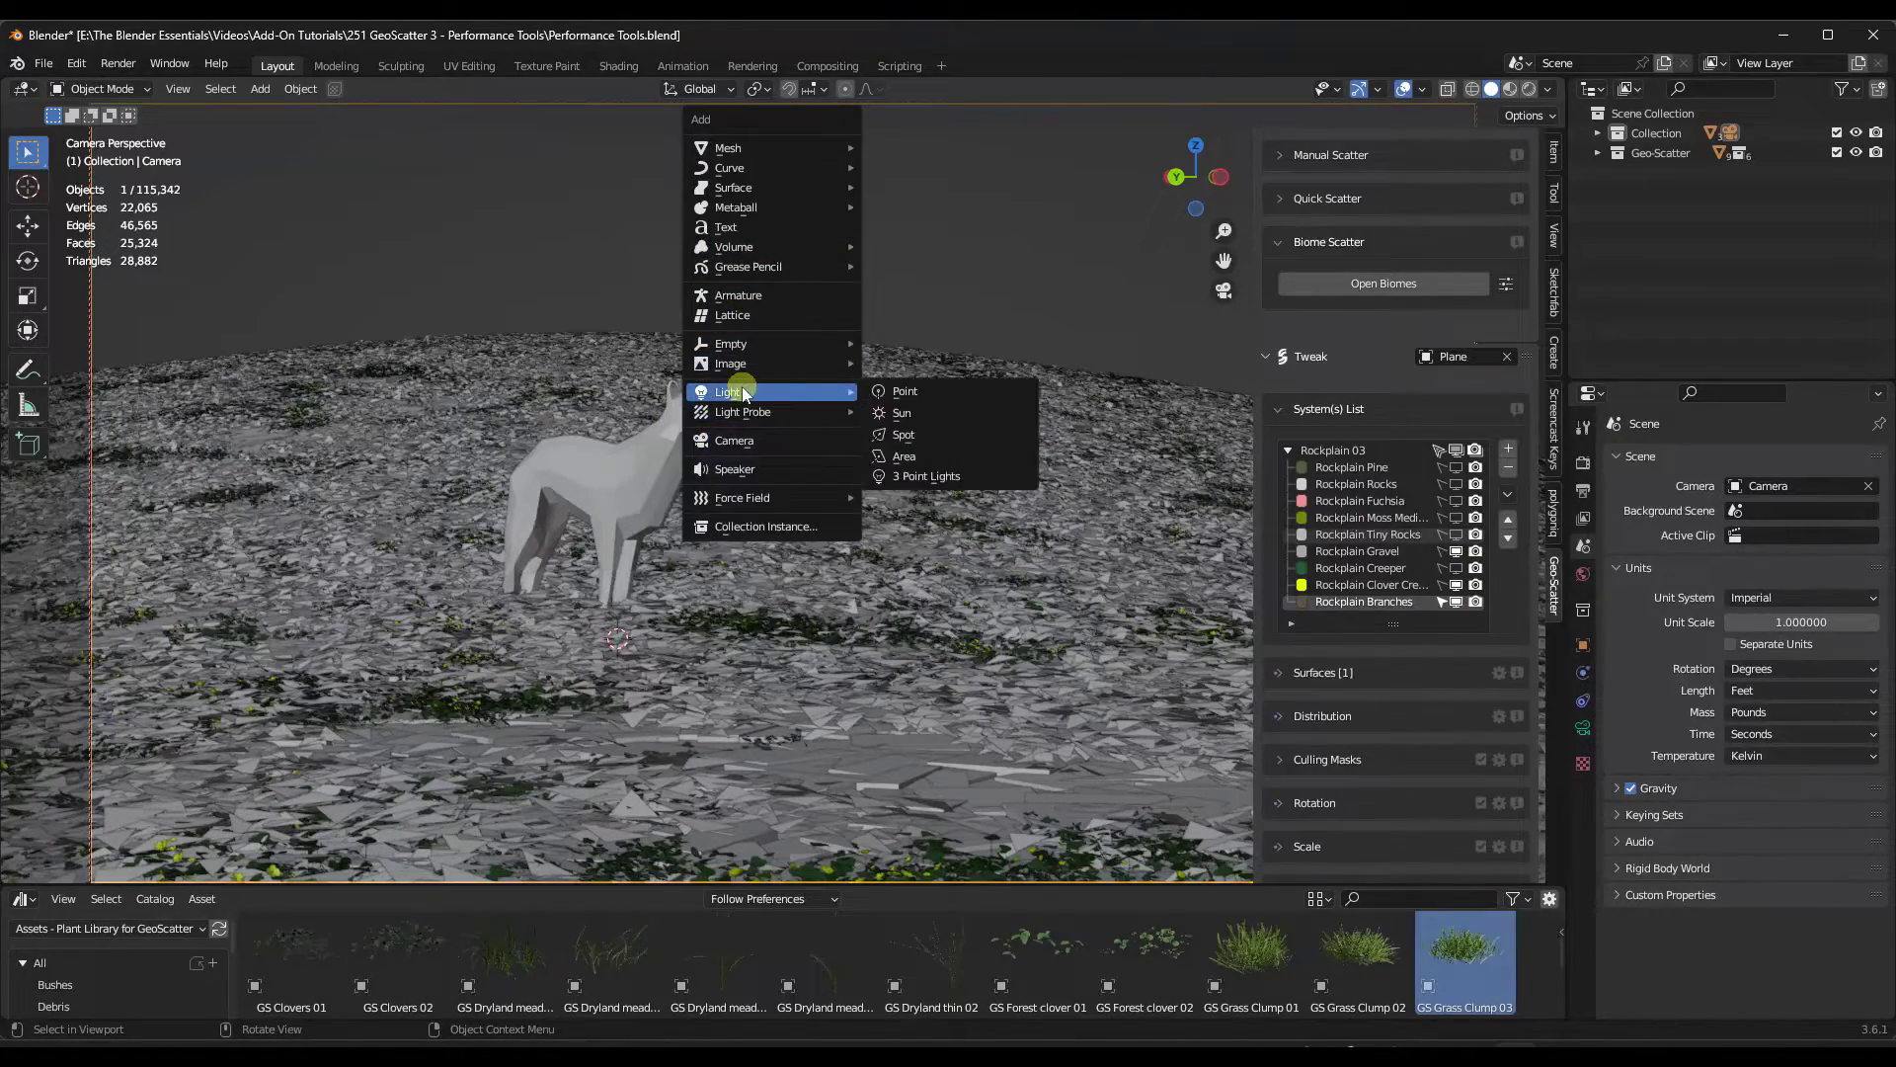
{"action": "left_click", "coordinate": [901, 413]}
{"action": "key", "text": "g"}
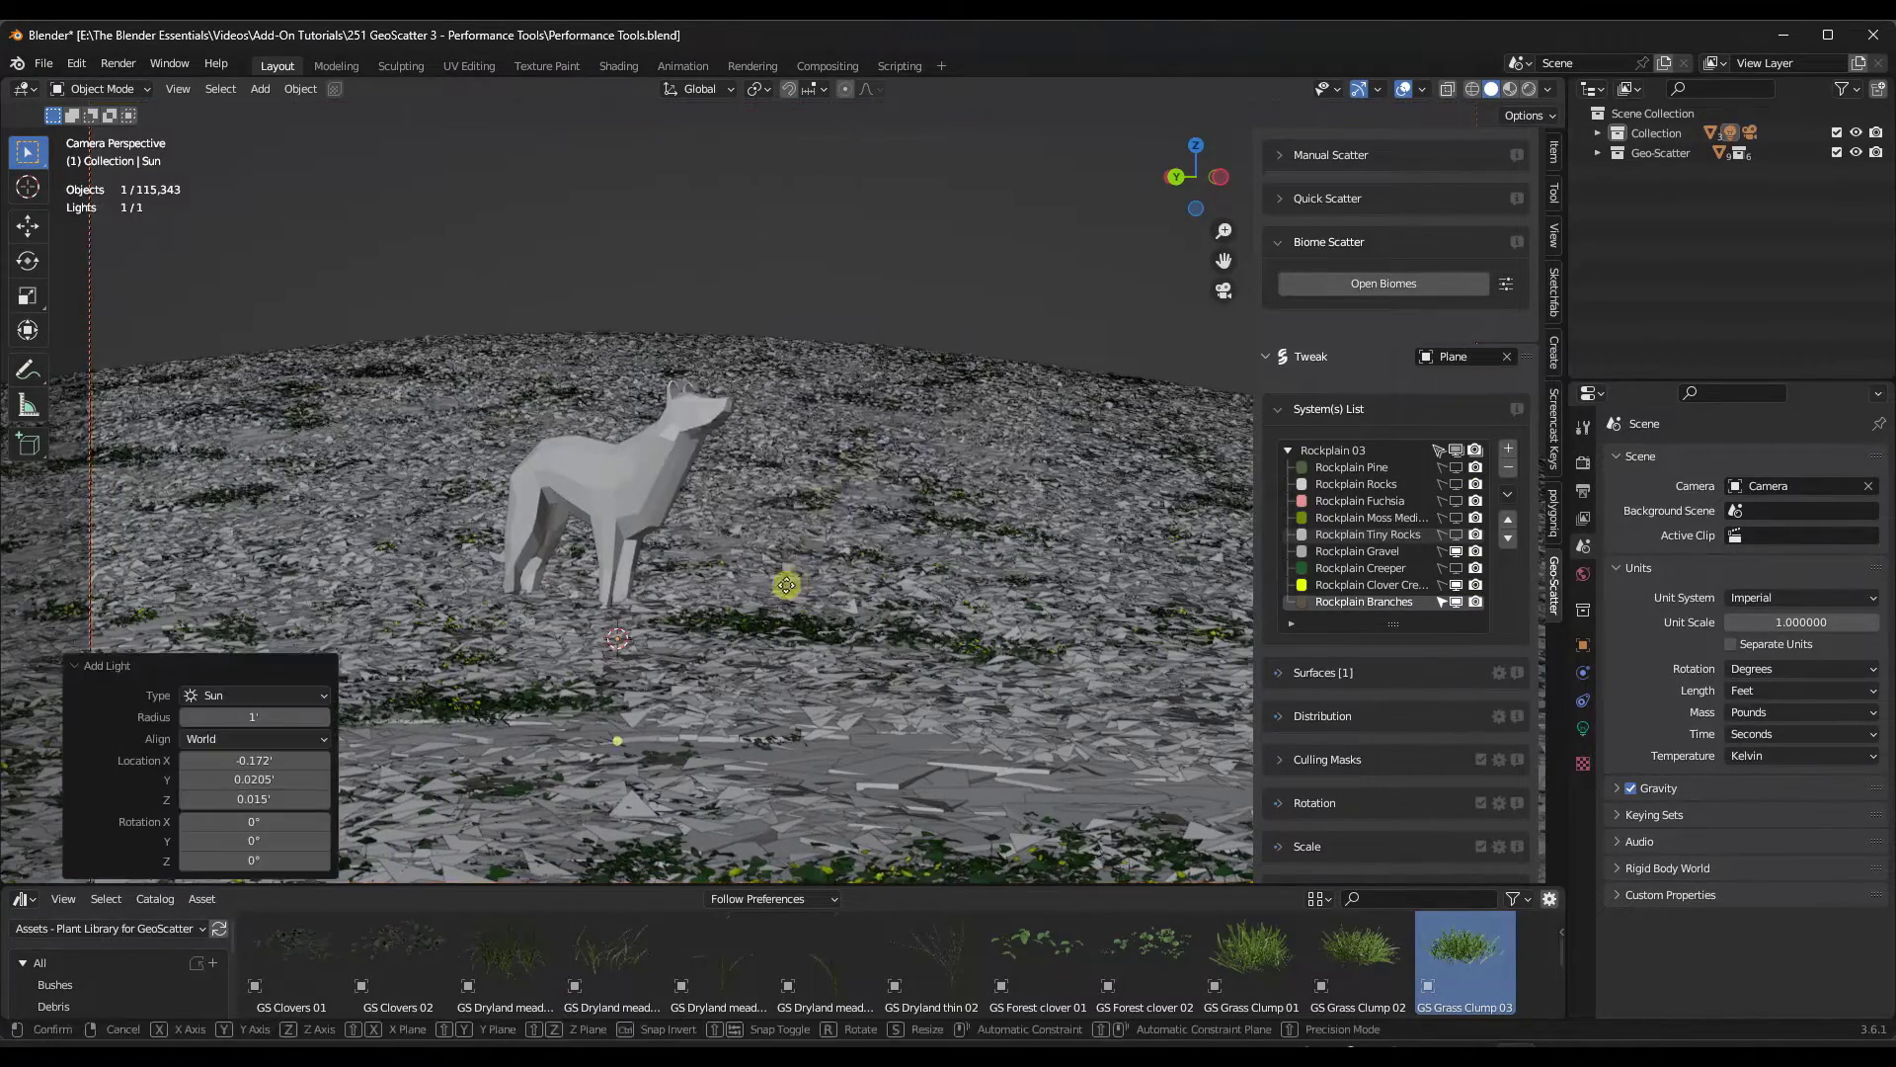
{"action": "key", "text": "z"}
{"action": "left_click", "coordinate": [745, 187]}
Step: Aim the Sun light diagonally down past the dog at strength 10 and preview it in rendered shading
{"action": "left_click_drag", "start_coordinate": [618, 342], "coordinate": [775, 380]}
{"action": "key", "text": "z"}
{"action": "key", "text": "2"}
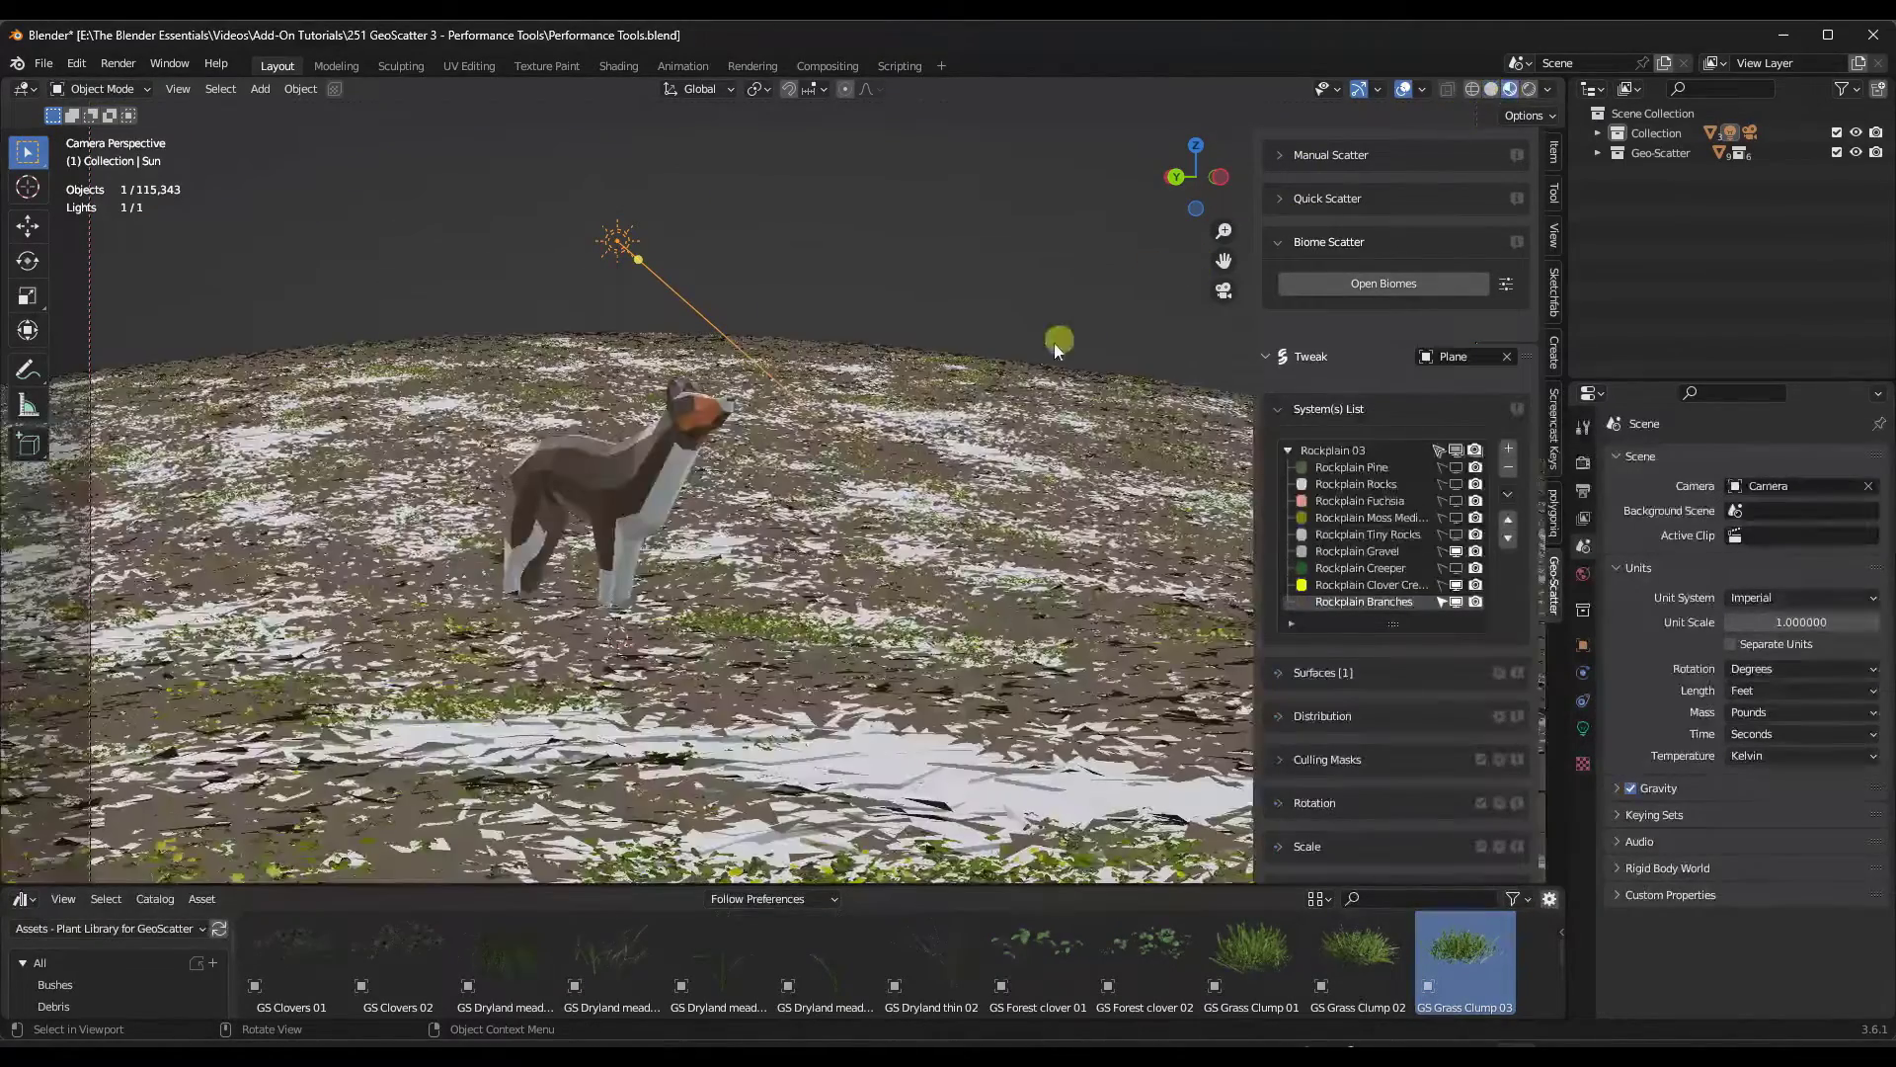
{"action": "left_click_drag", "start_coordinate": [626, 257], "coordinate": [836, 276]}
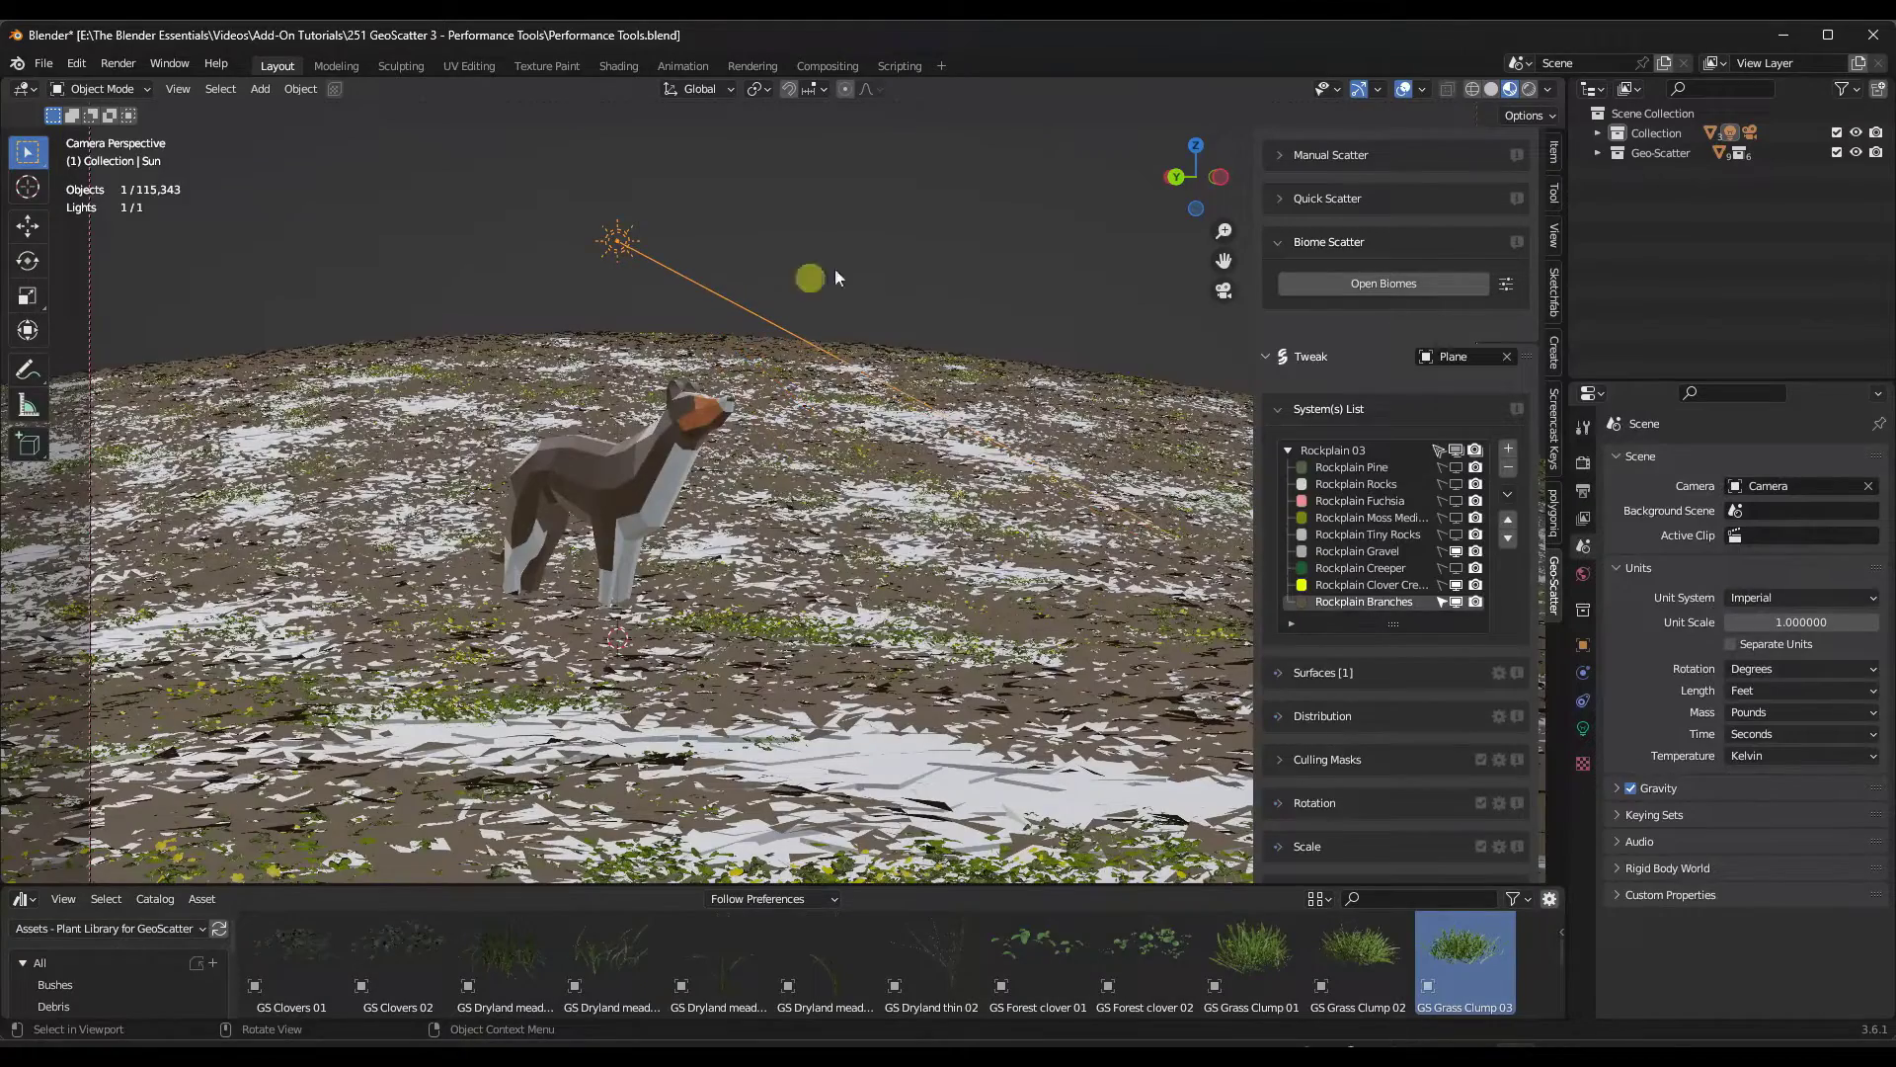
{"action": "left_click", "coordinate": [1529, 90]}
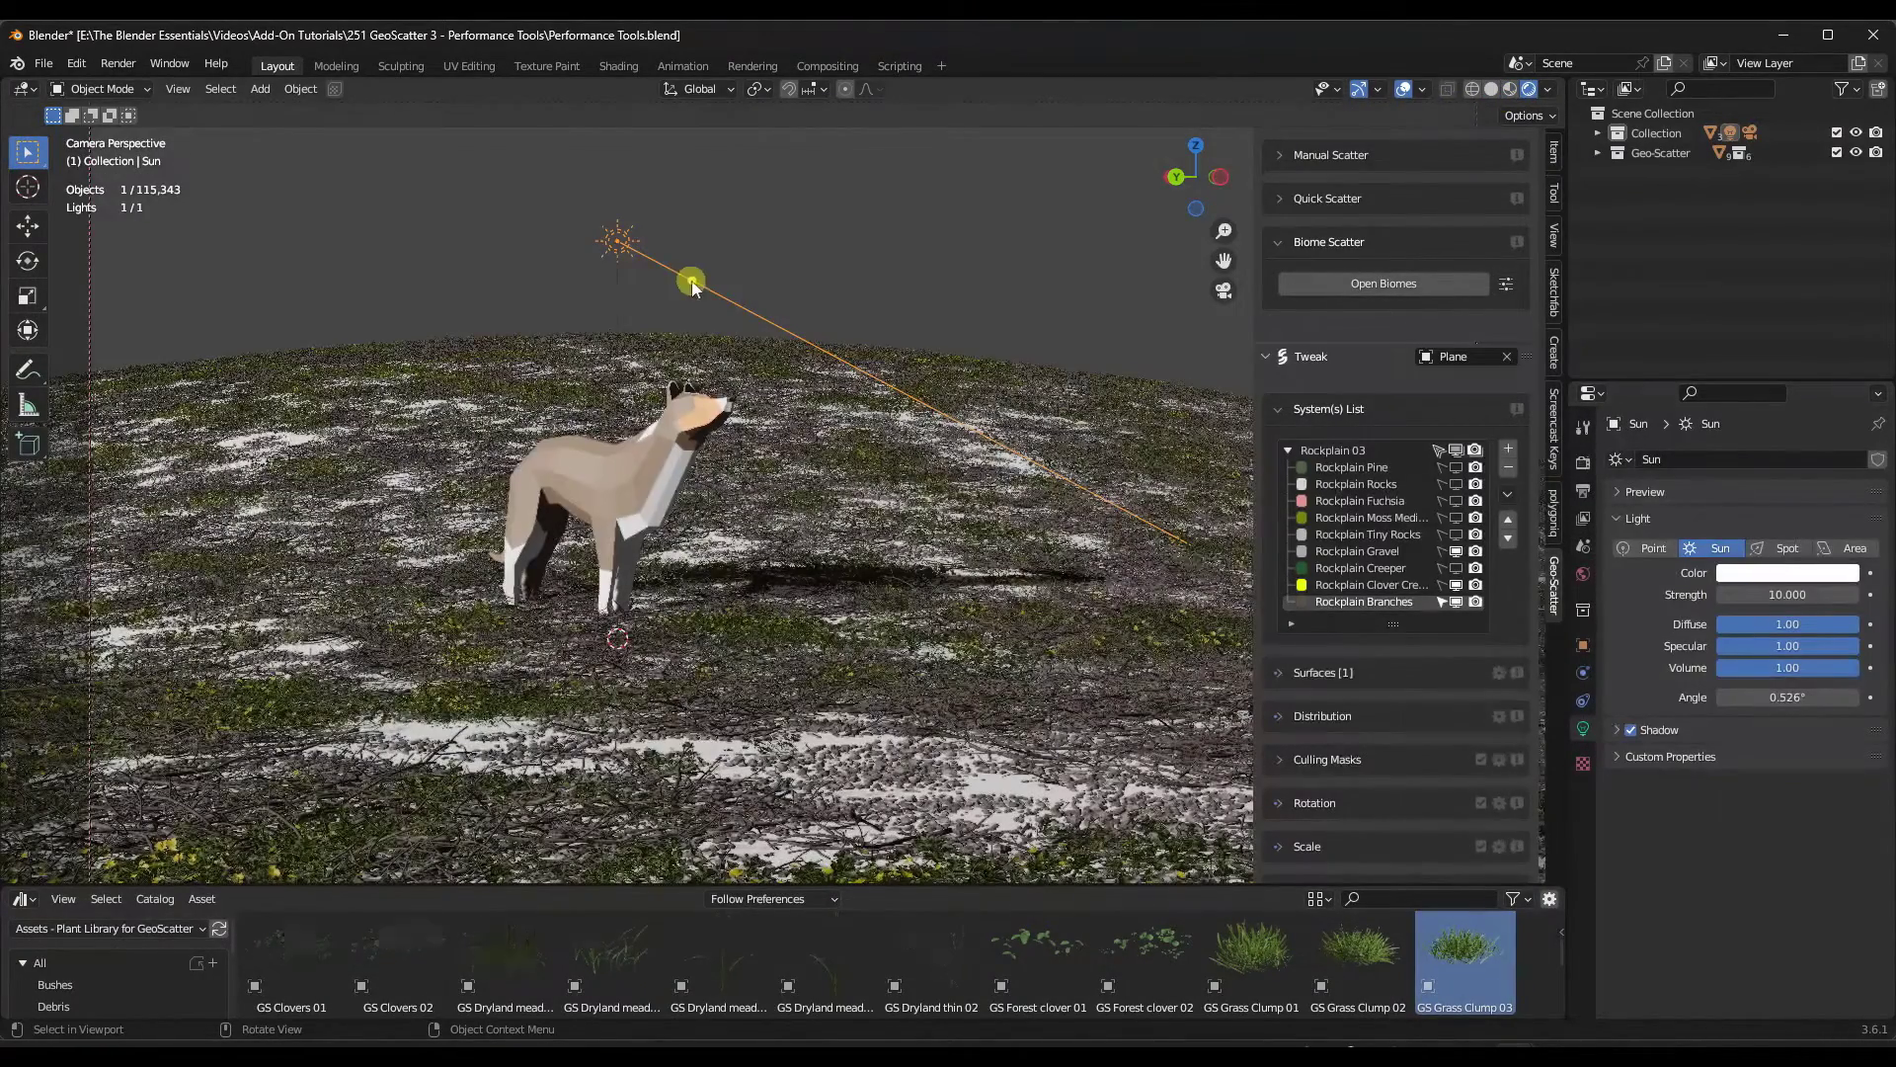
Step: Return the viewport to solid shading and reframe the camera view on the dog
{"action": "left_click", "coordinate": [1491, 89]}
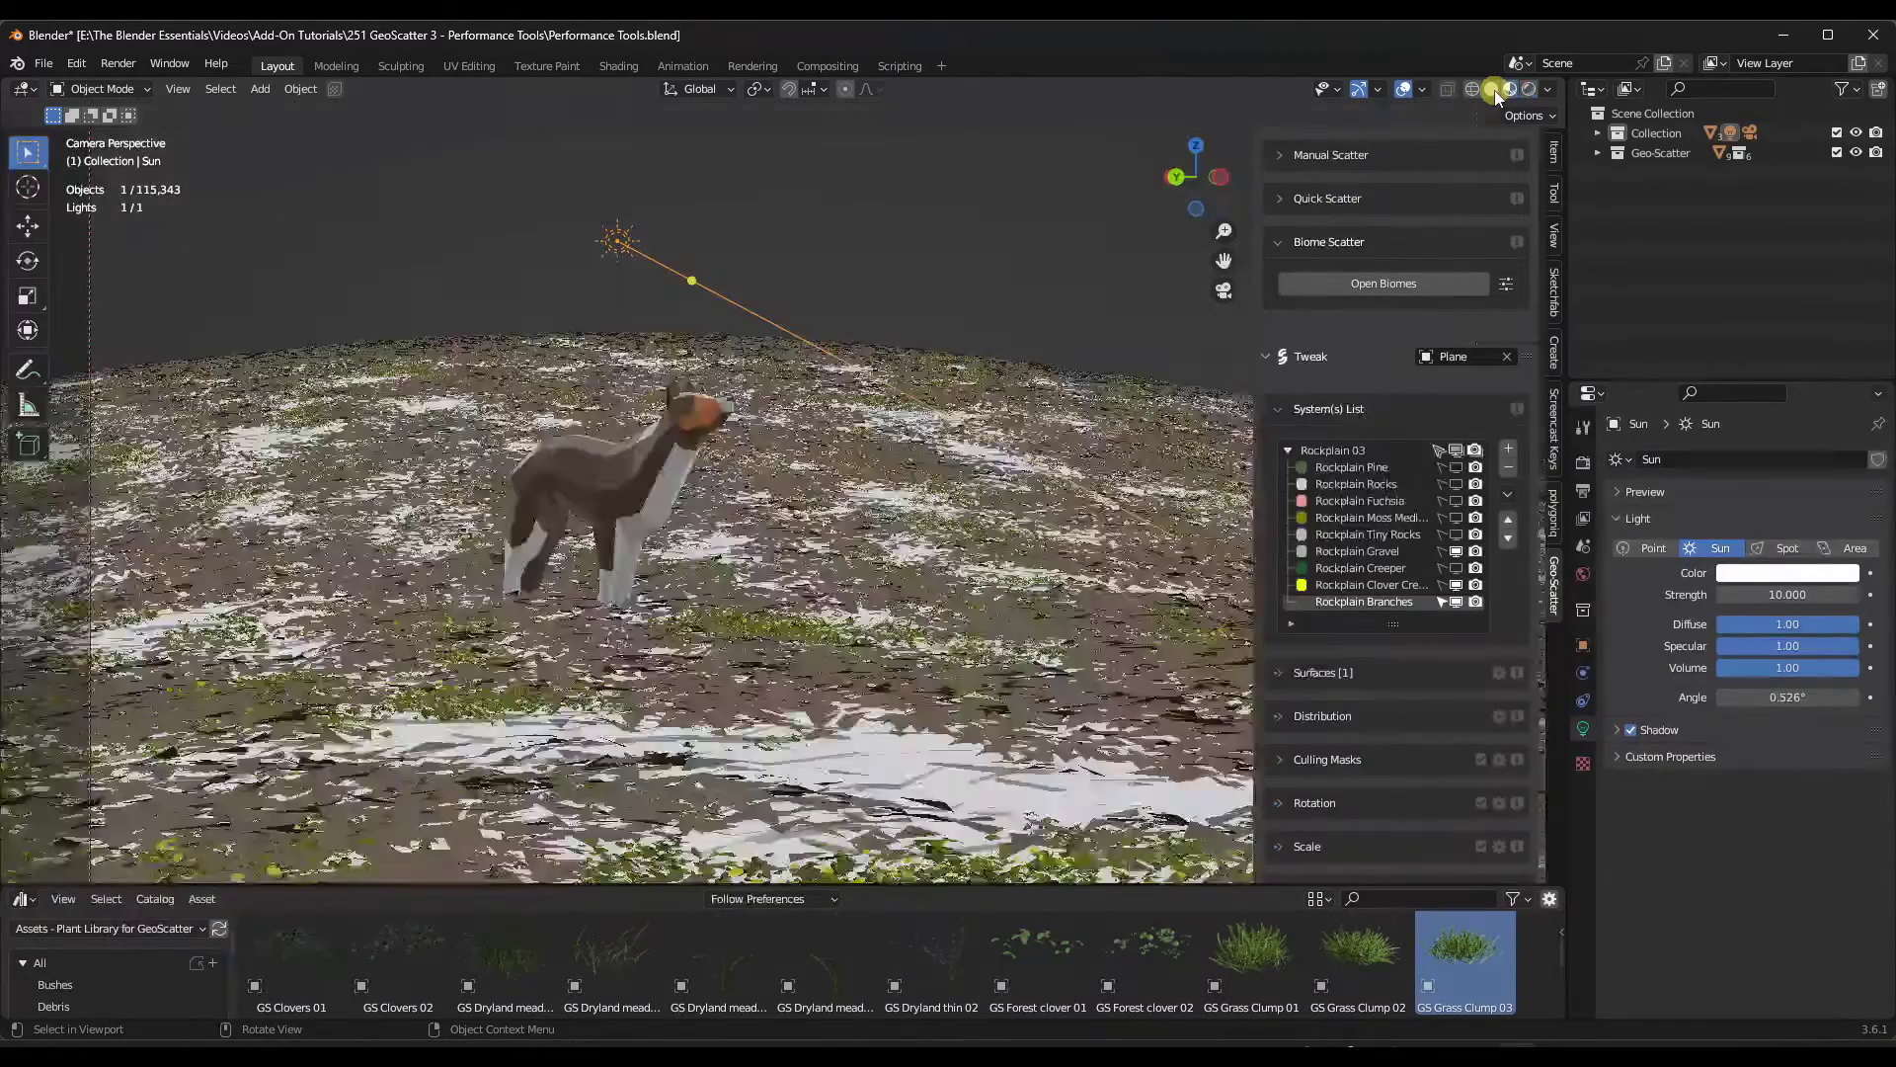
{"action": "middle_click_drag", "start_coordinate": [829, 619], "coordinate": [805, 586]}
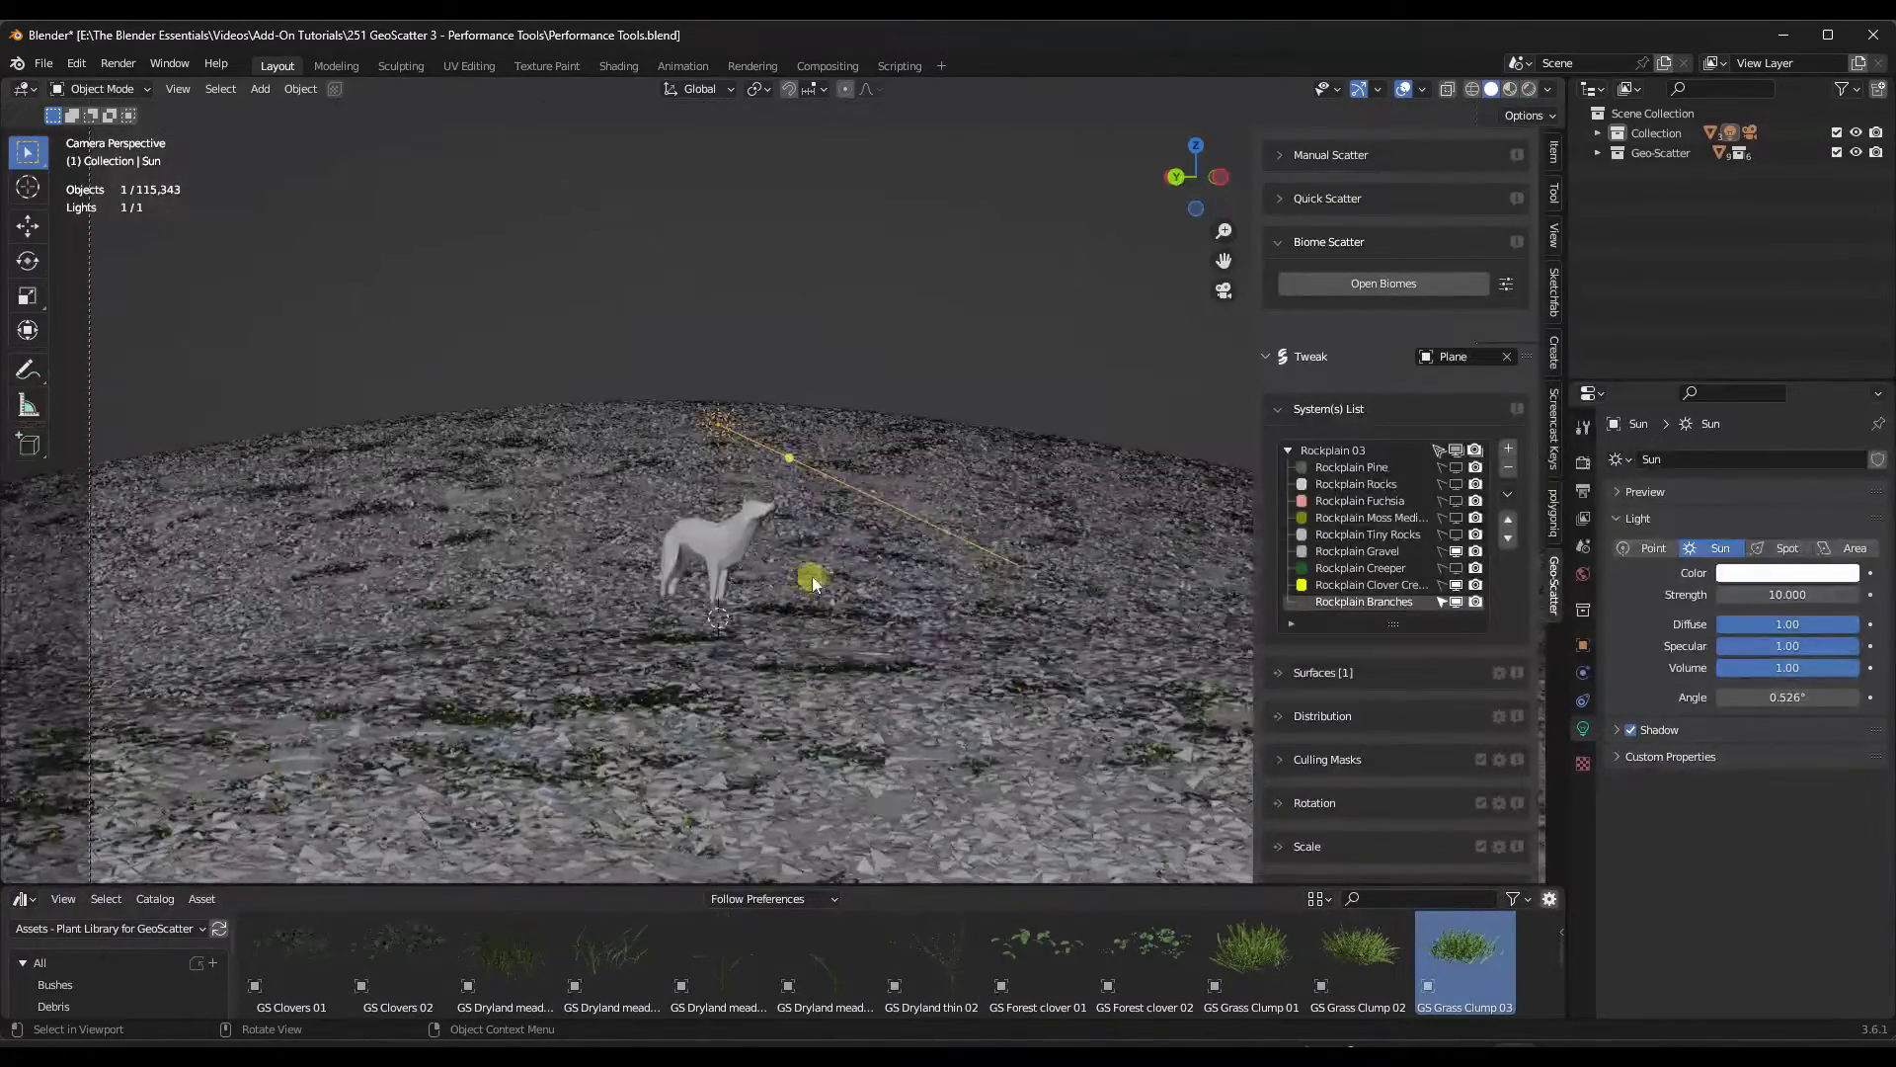
{"action": "scroll", "coordinate": [810, 583], "scroll_direction": "up", "scroll_amount": 5}
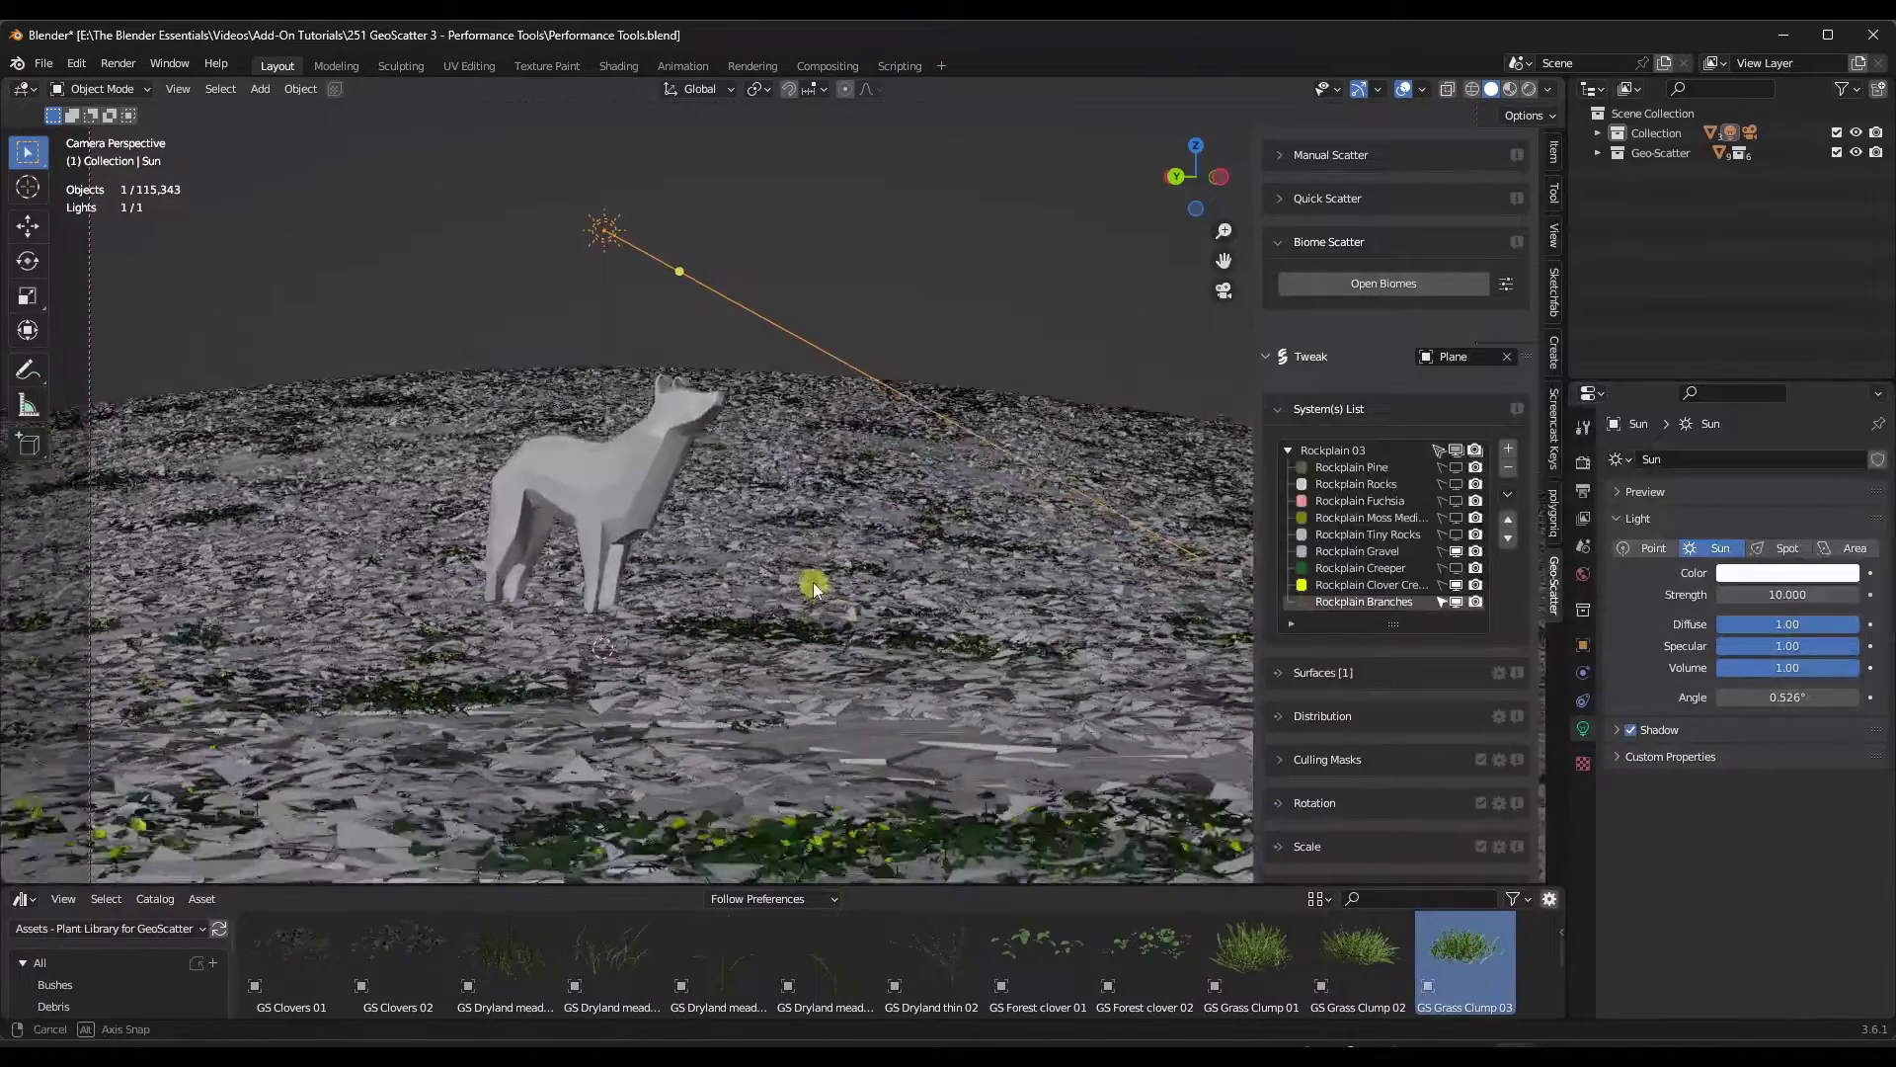
Step: Render a still image of the camera view, inspect the full biome in it, and close the render window
{"action": "left_click", "coordinate": [117, 63]}
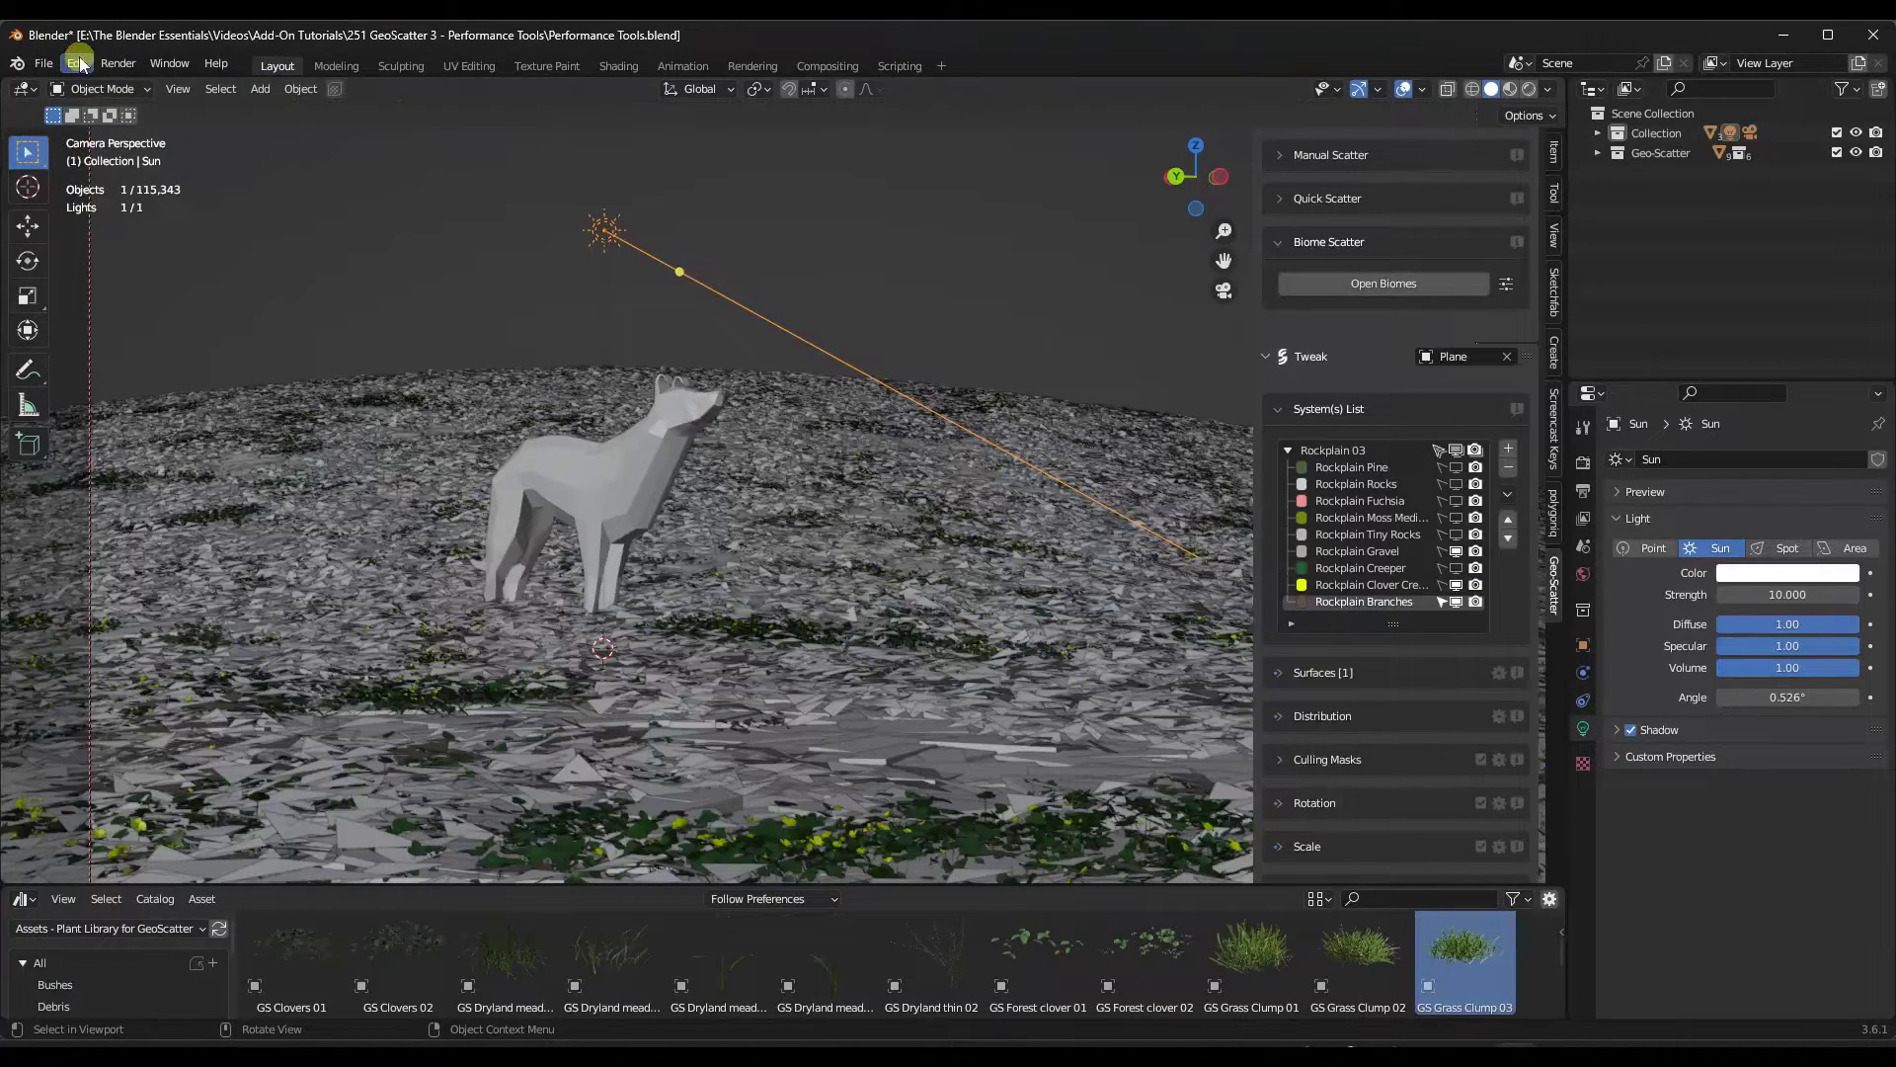
{"action": "left_click", "coordinate": [117, 63]}
{"action": "left_click", "coordinate": [148, 87]}
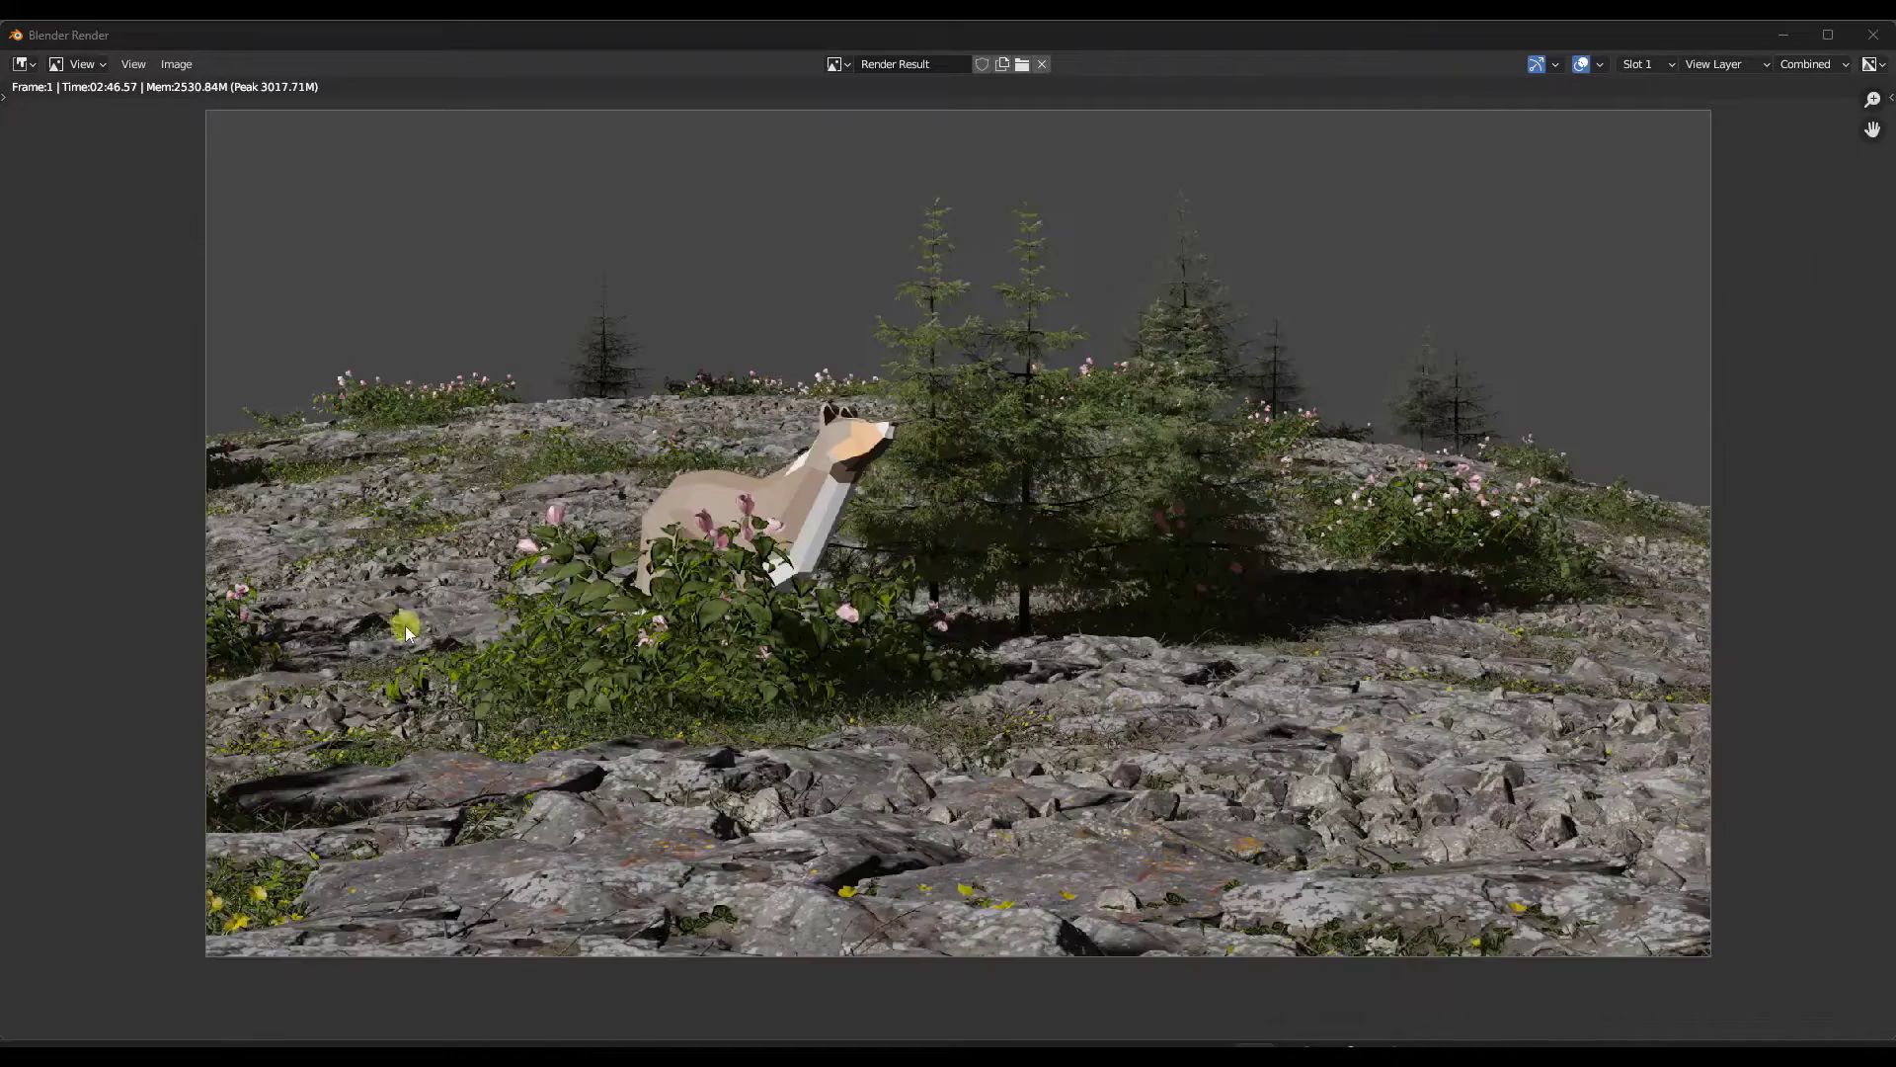
{"action": "left_click_drag", "start_coordinate": [899, 40], "coordinate": [871, 93]}
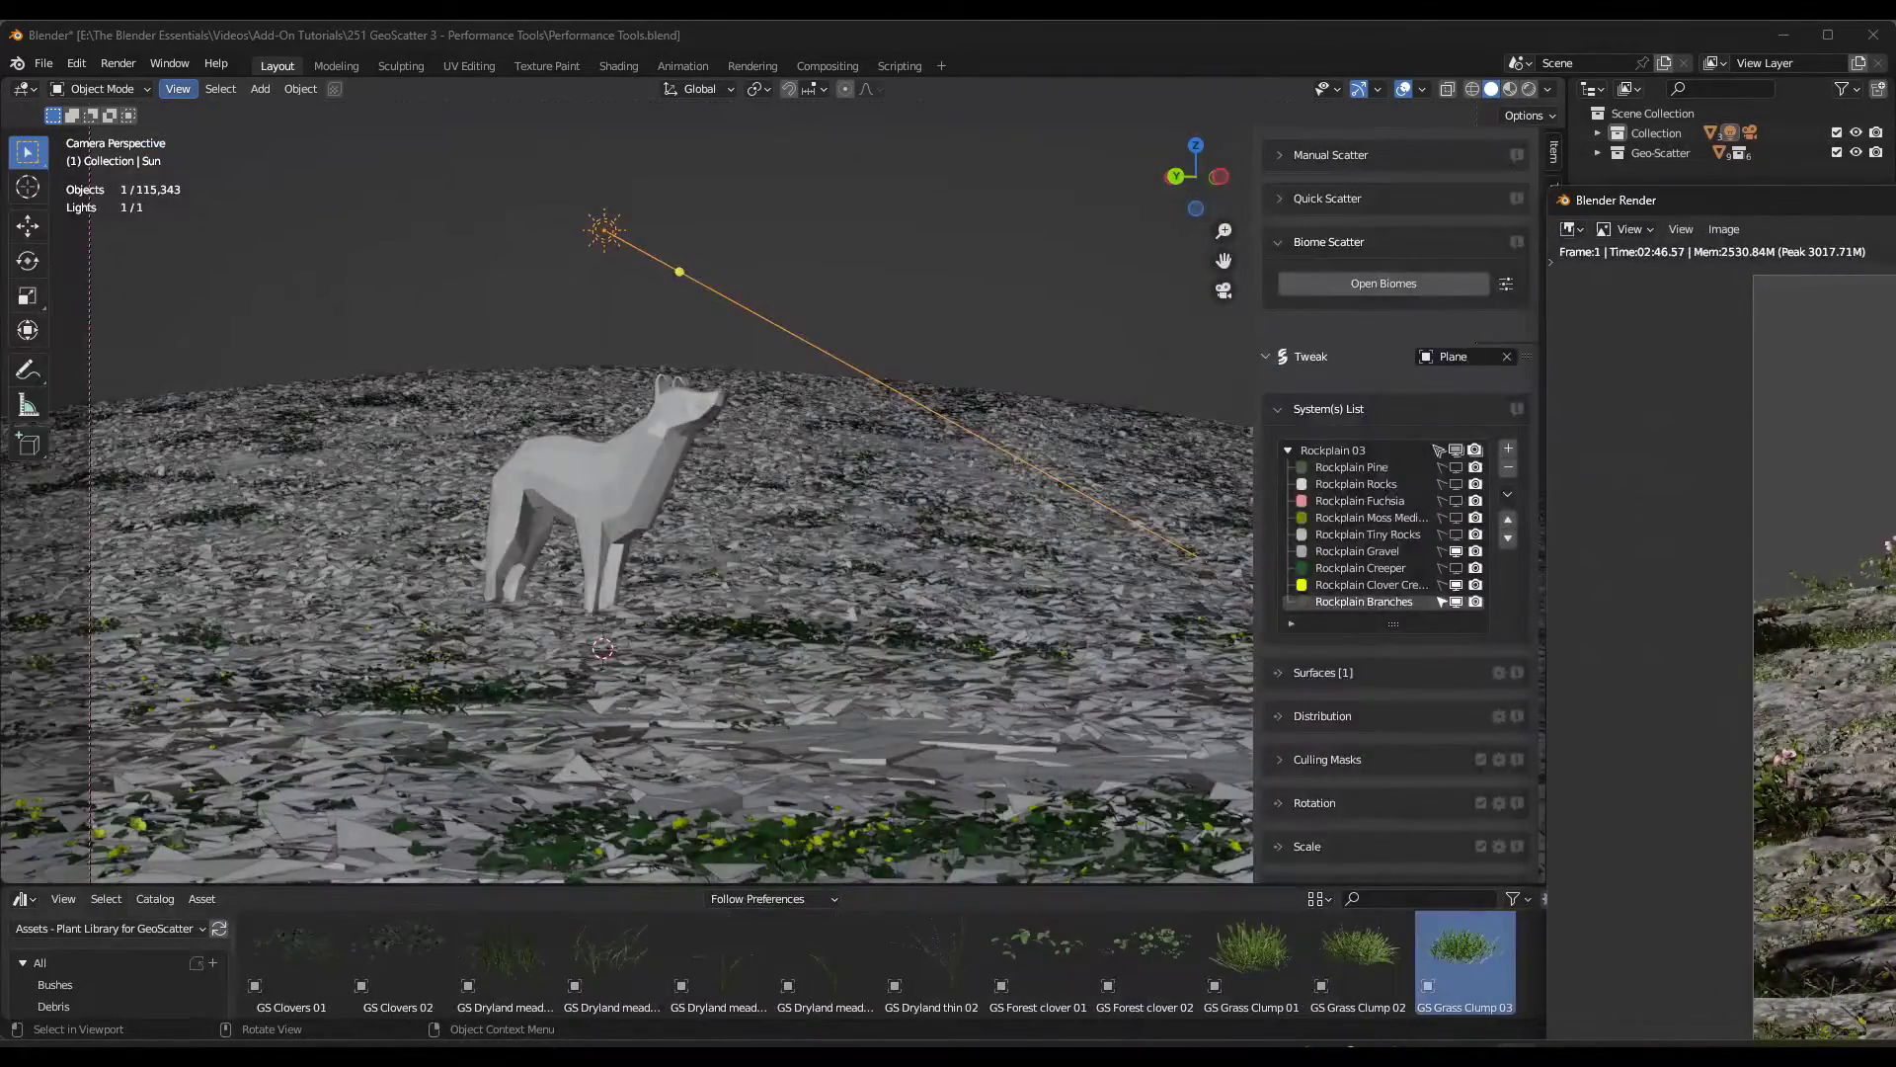
{"action": "left_click_drag", "start_coordinate": [1728, 200], "coordinate": [913, 179]}
{"action": "left_click", "coordinate": [1883, 177]}
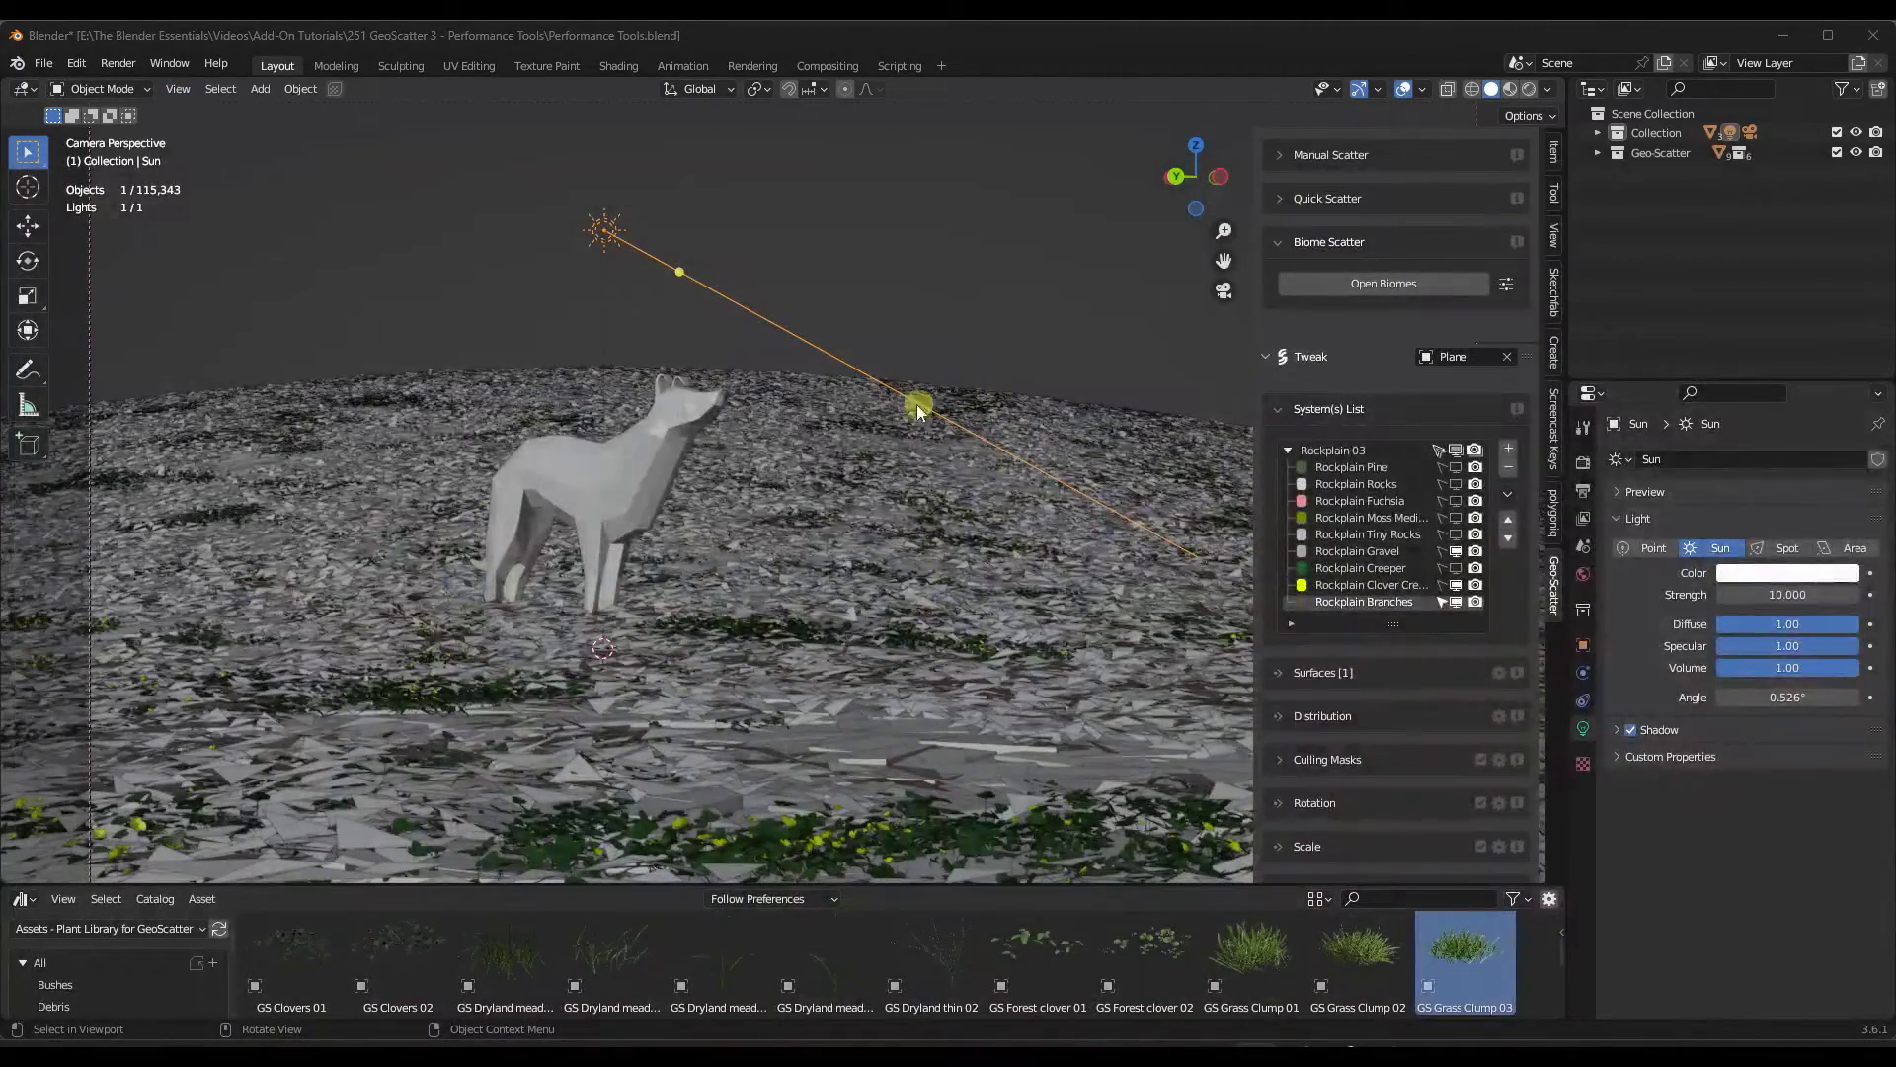
Step: Deselect the Sun light and reframe the camera closer to the dog
{"action": "left_click", "coordinate": [886, 422]}
{"action": "scroll", "coordinate": [591, 489], "scroll_direction": "up", "scroll_amount": 3}
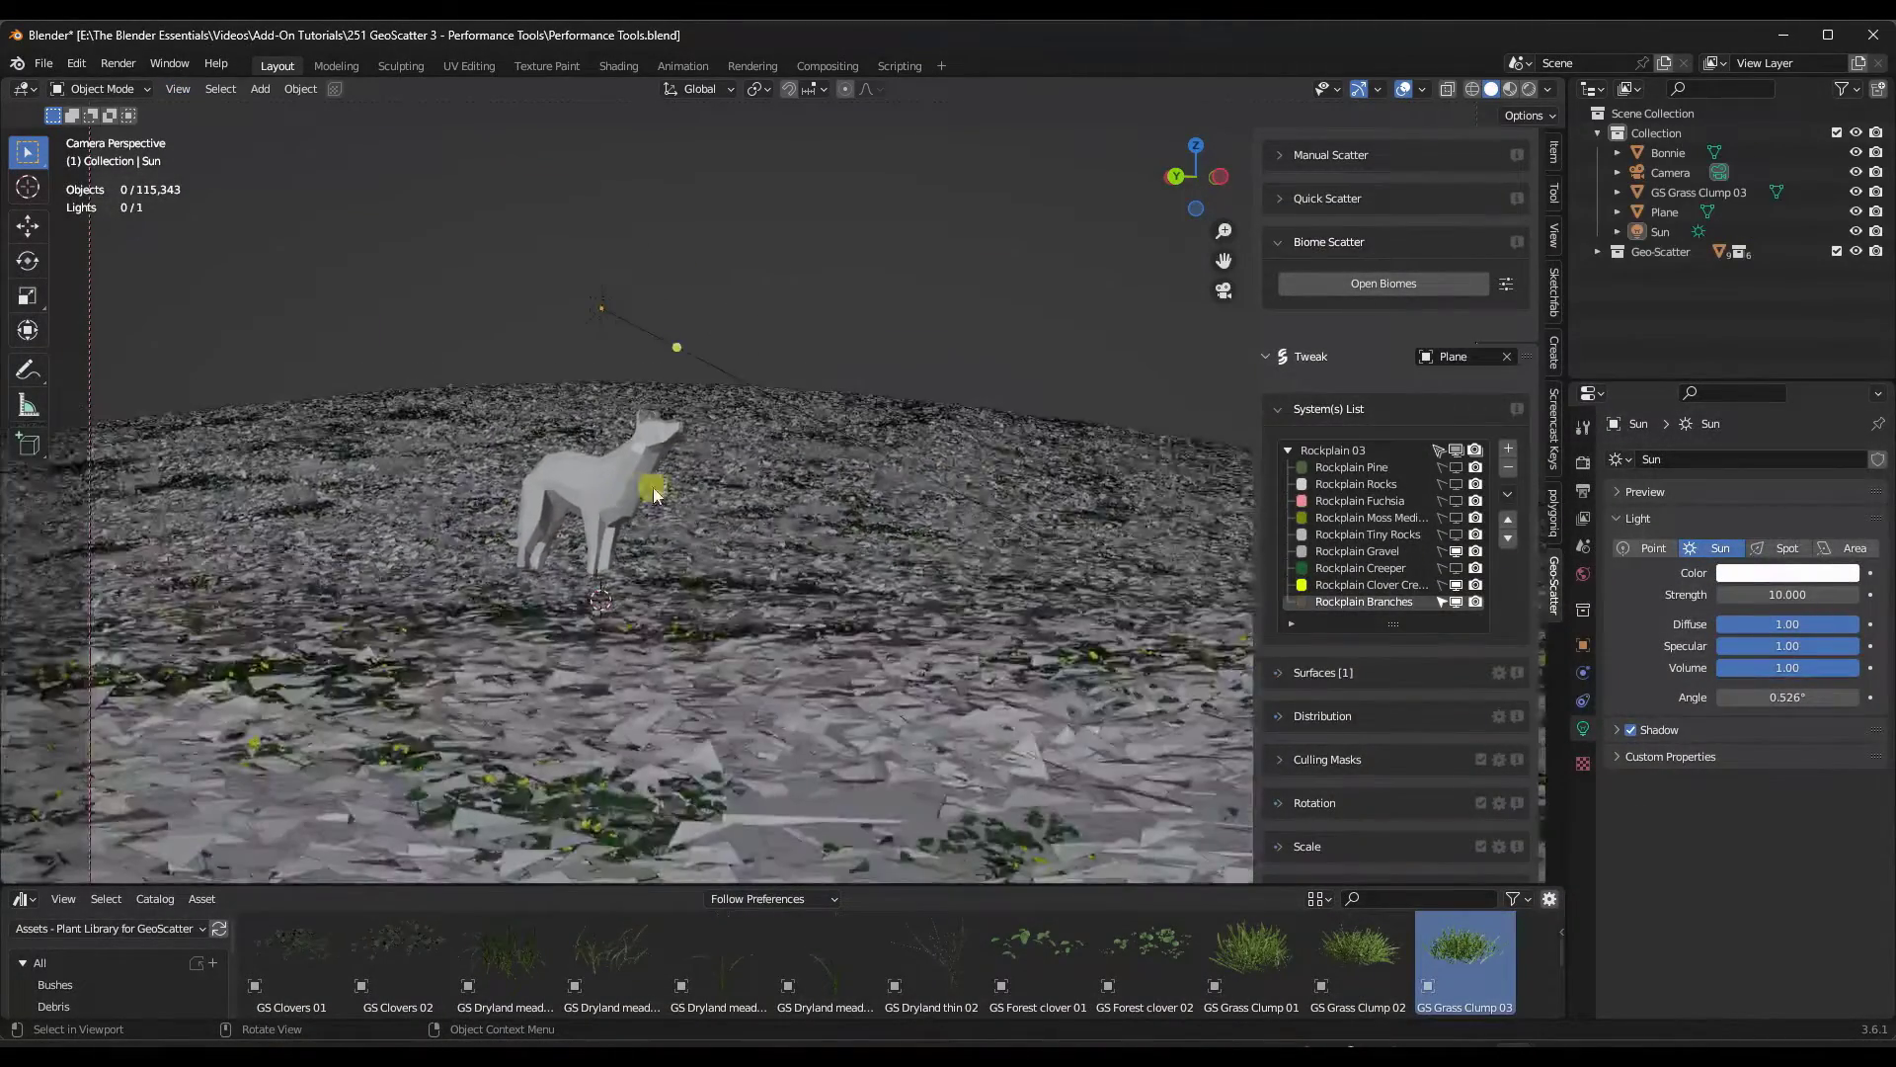
{"action": "middle_click_drag", "start_coordinate": [646, 491], "coordinate": [665, 478]}
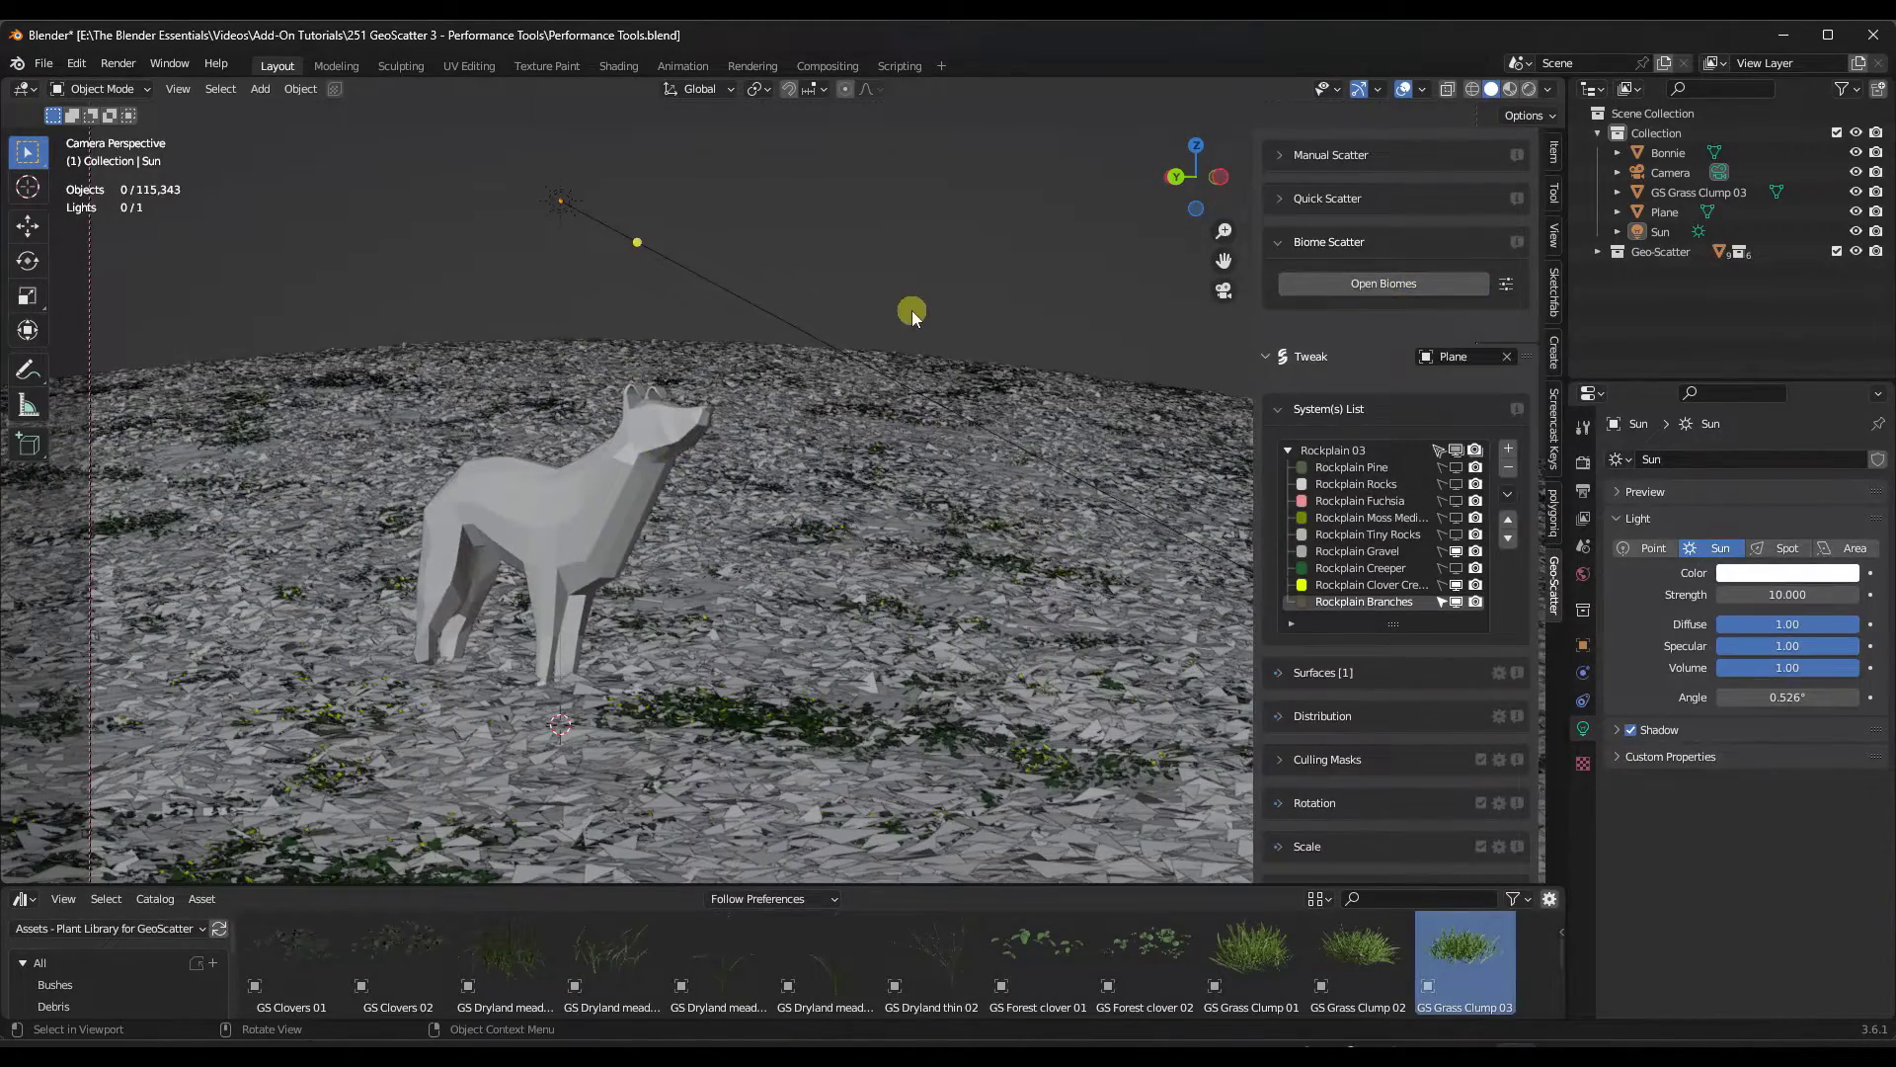
Step: Open the preferences, review the Security Warnings options for a heavy biome scatter, and close the window without scattering
{"action": "left_click", "coordinate": [78, 63]}
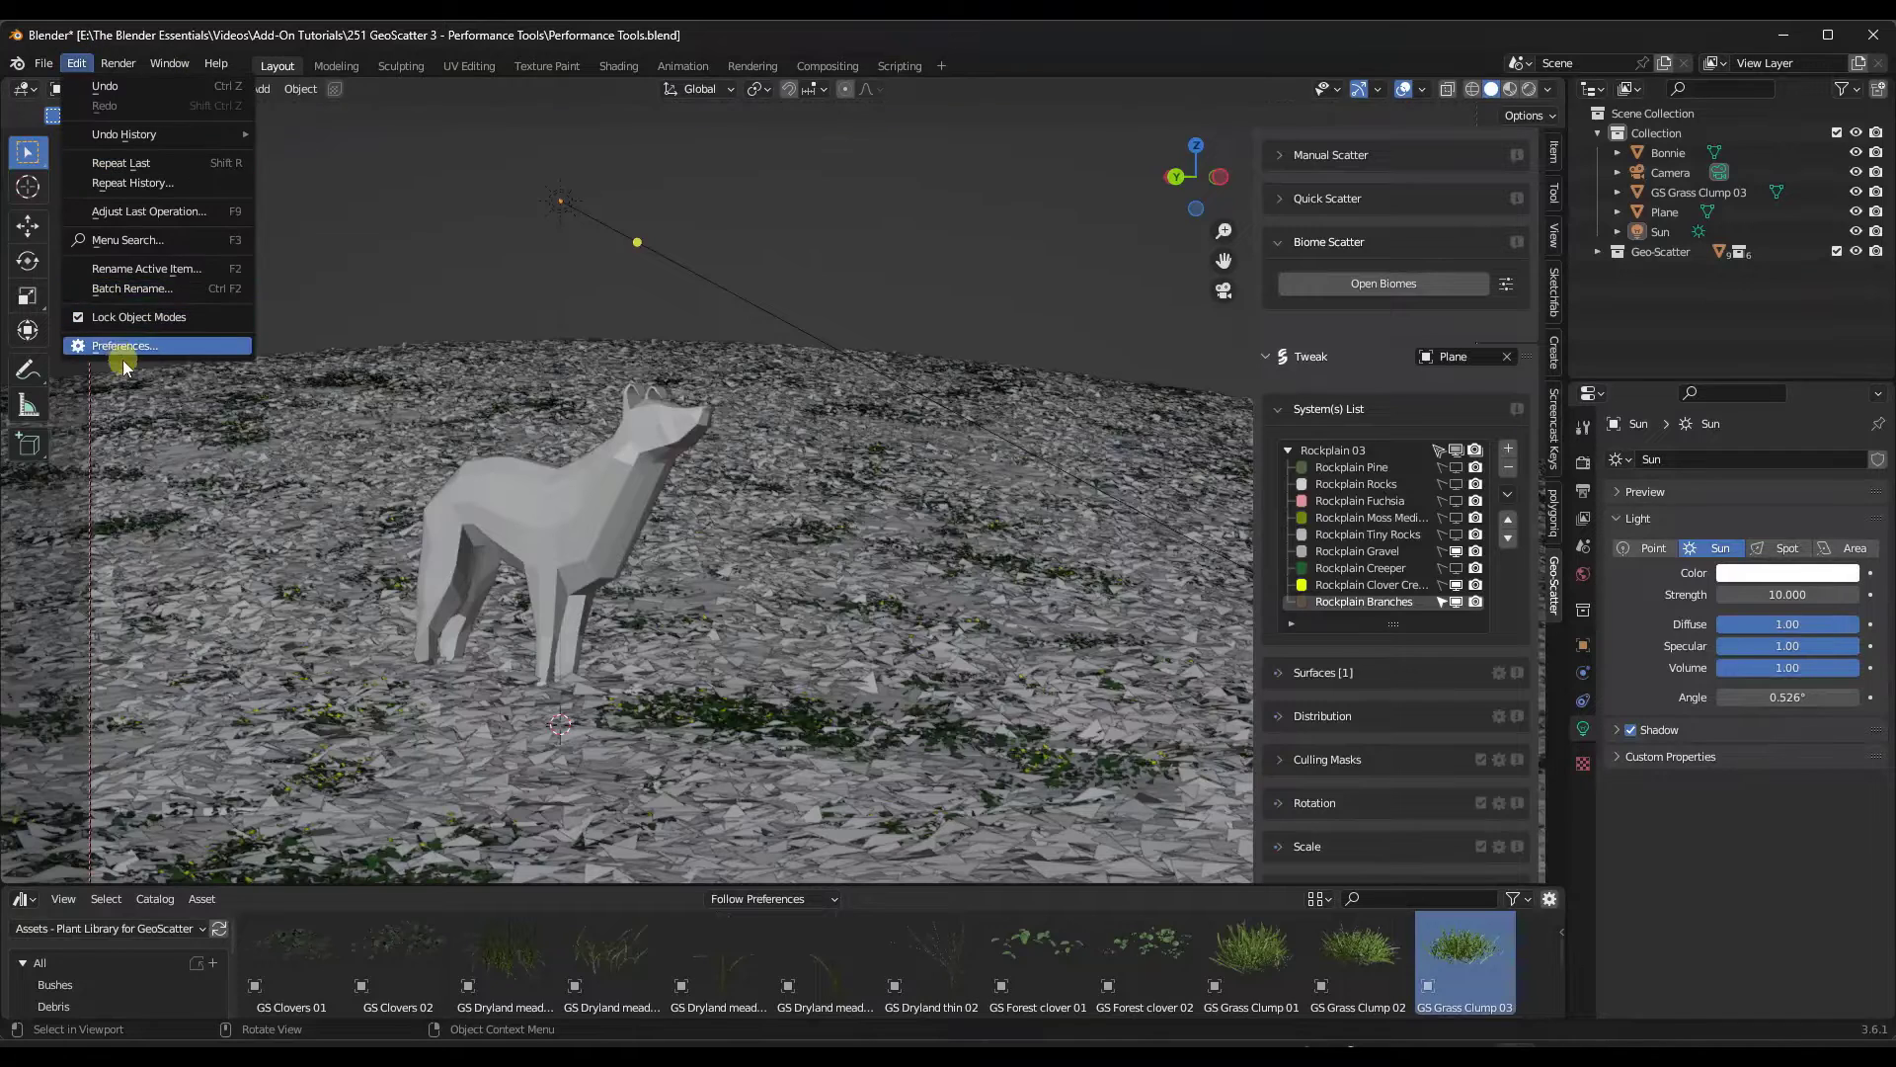
{"action": "left_click", "coordinate": [119, 346]}
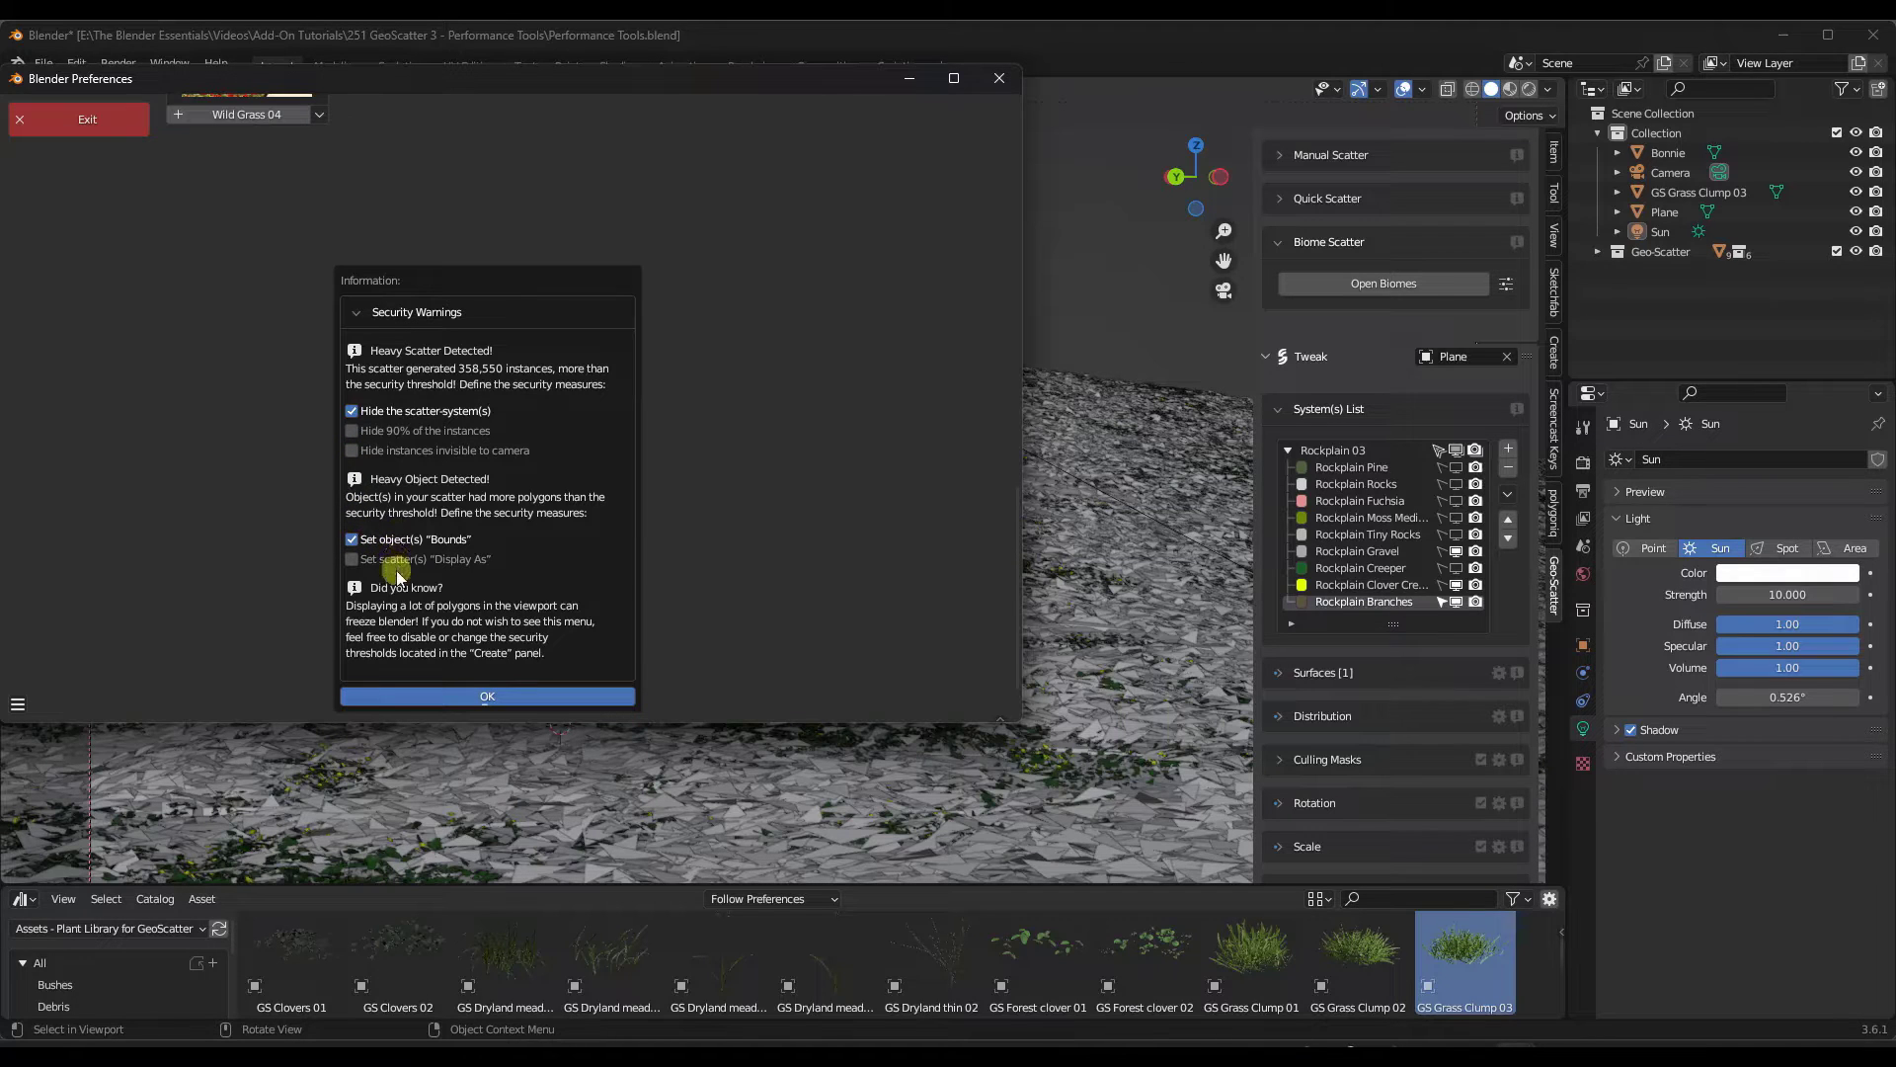
{"action": "scroll", "coordinate": [521, 311], "scroll_direction": "up", "scroll_amount": 5}
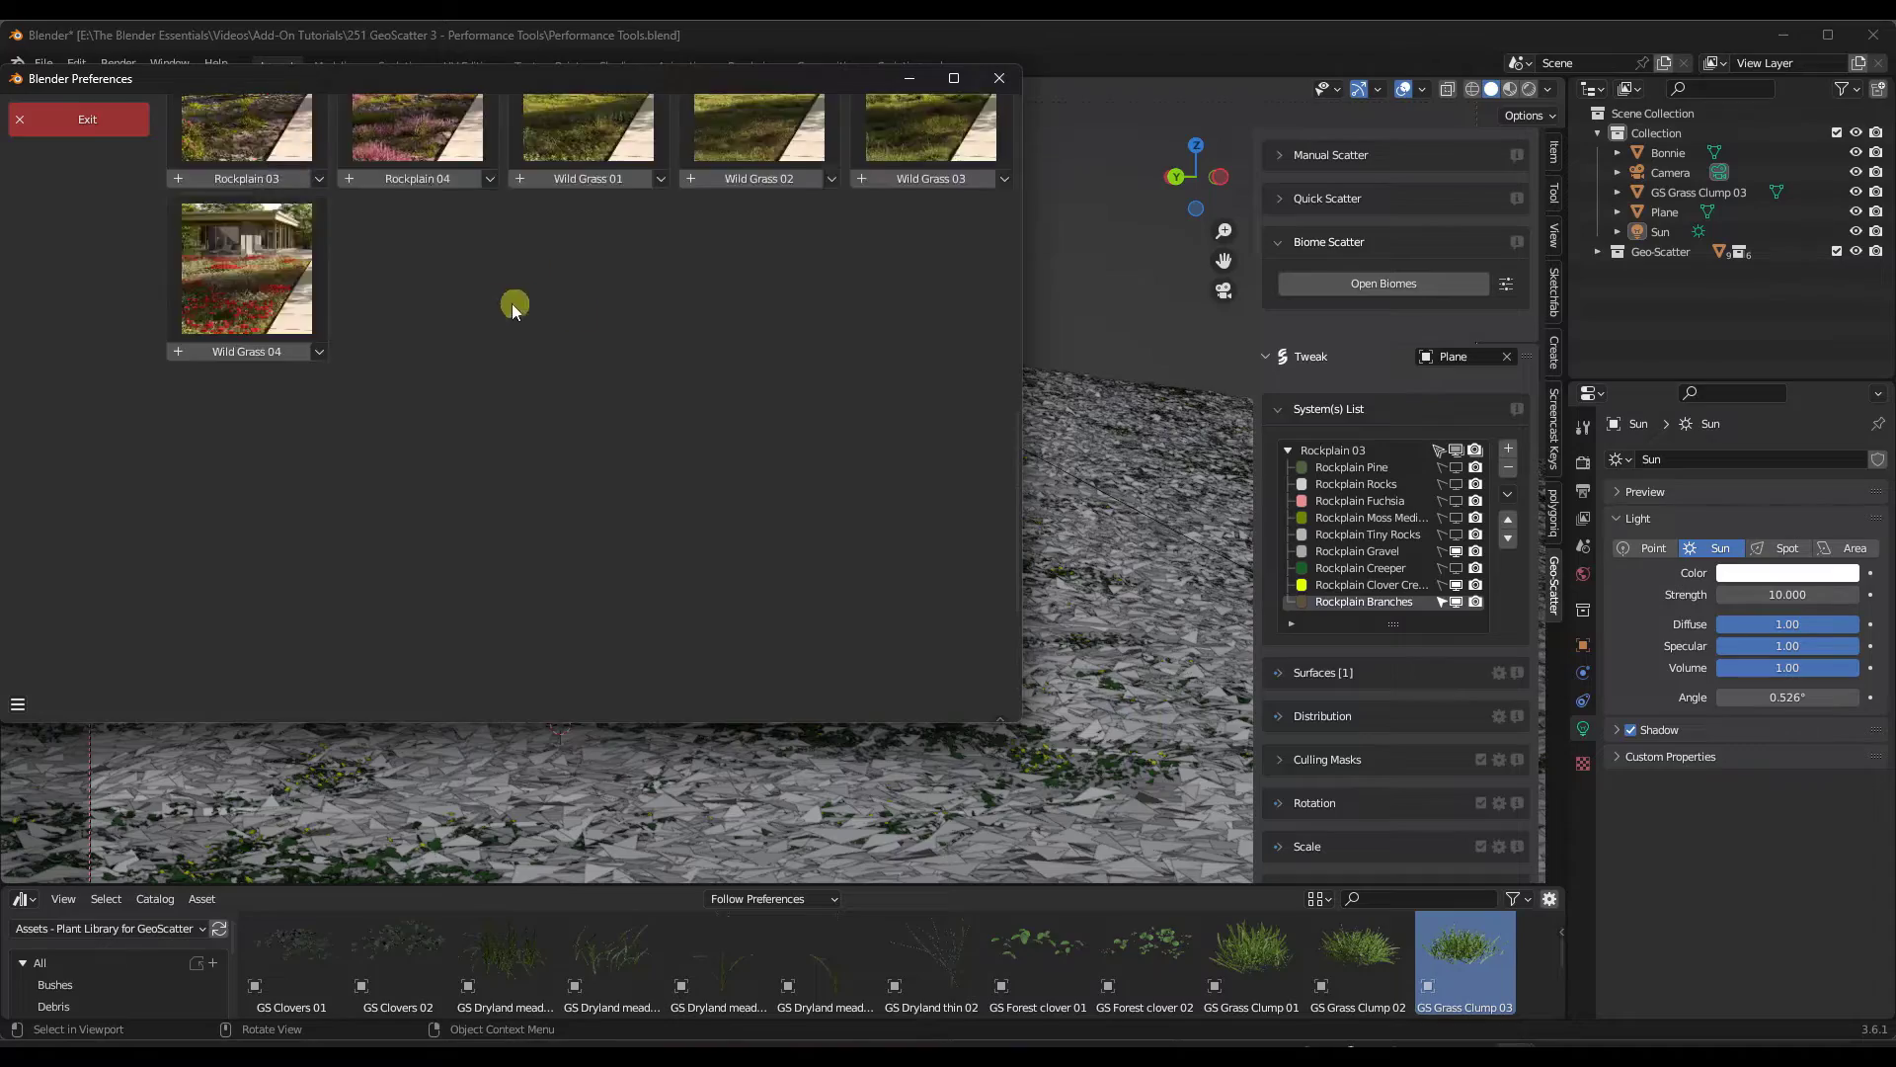
{"action": "scroll", "coordinate": [521, 311], "scroll_direction": "up", "scroll_amount": 10}
{"action": "left_click", "coordinate": [997, 83]}
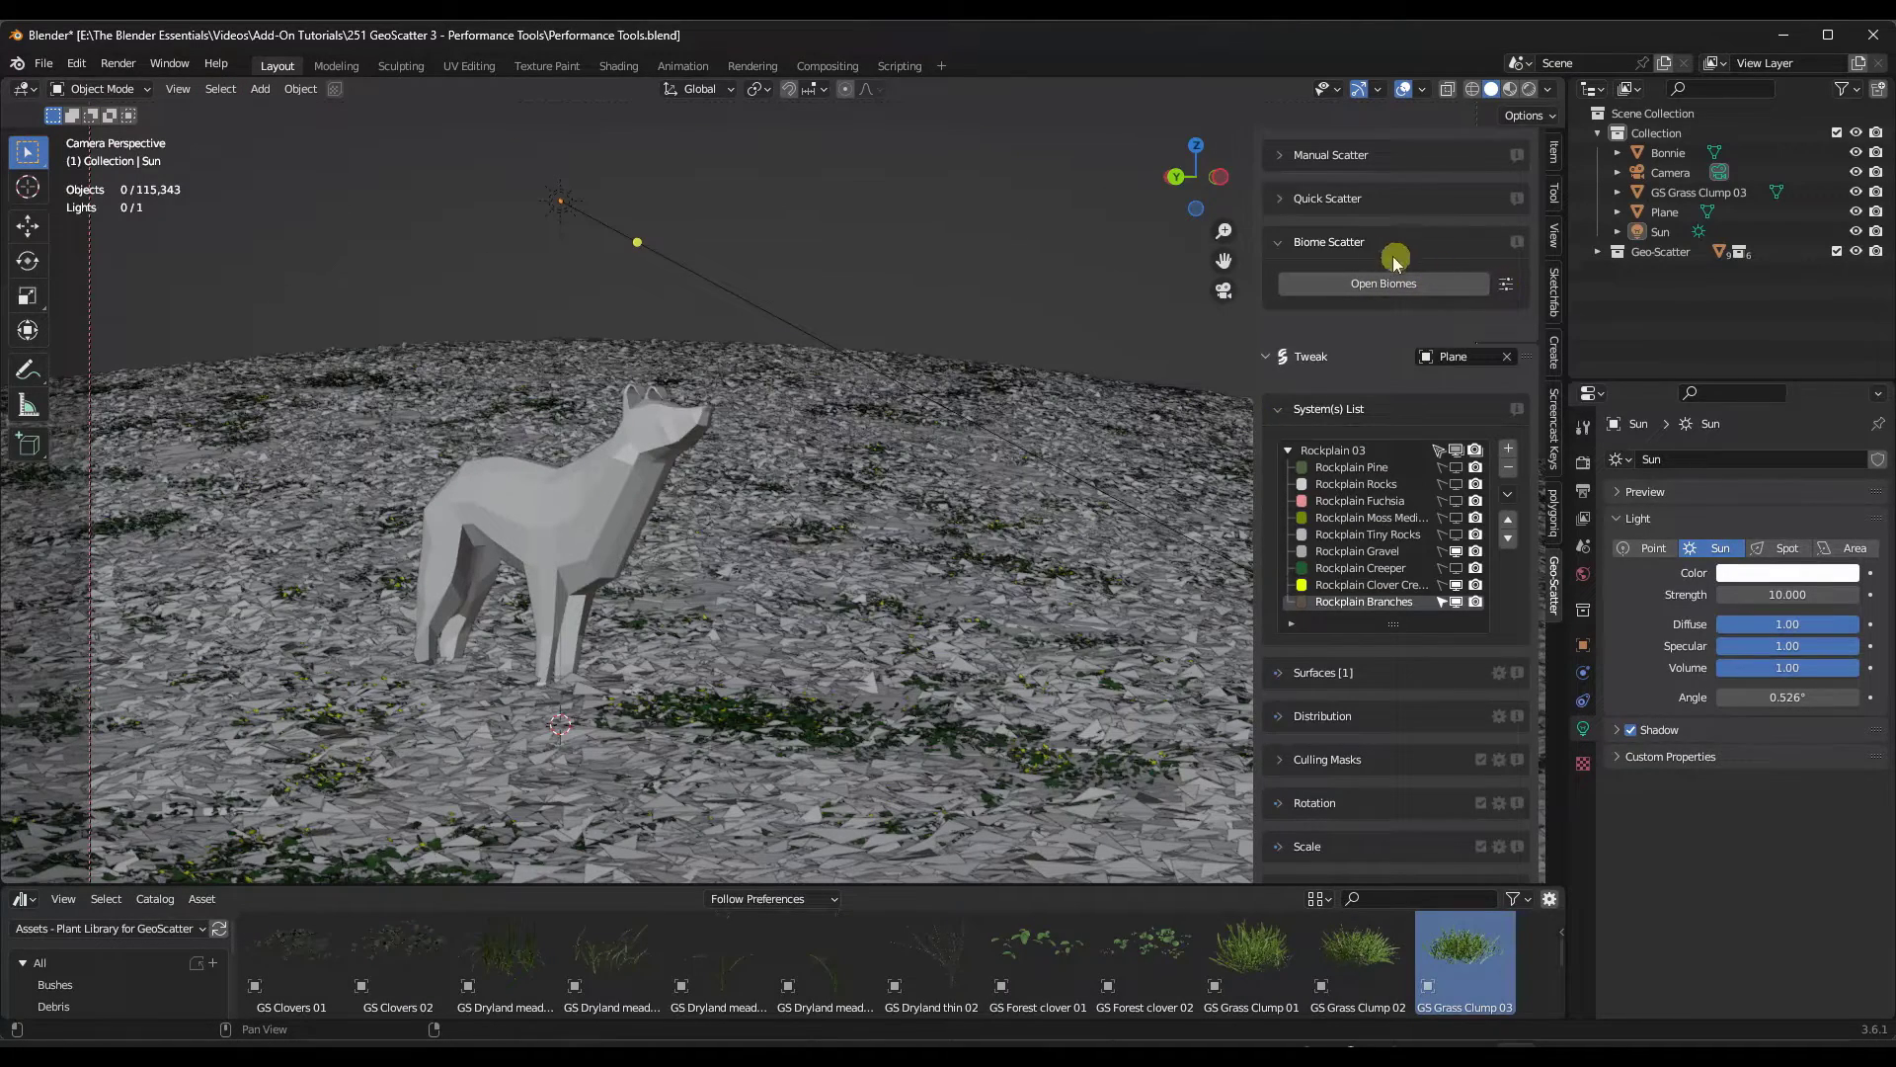
Step: Expand the Quick Scatter and Manual Scatter sections and review the Preset Scatter settings
{"action": "left_click", "coordinate": [1287, 199]}
{"action": "left_click", "coordinate": [1282, 156]}
{"action": "scroll", "coordinate": [1304, 218], "scroll_direction": "up", "scroll_amount": 3}
{"action": "scroll", "coordinate": [1329, 265], "scroll_direction": "up", "scroll_amount": 4}
{"action": "left_click", "coordinate": [1508, 380]}
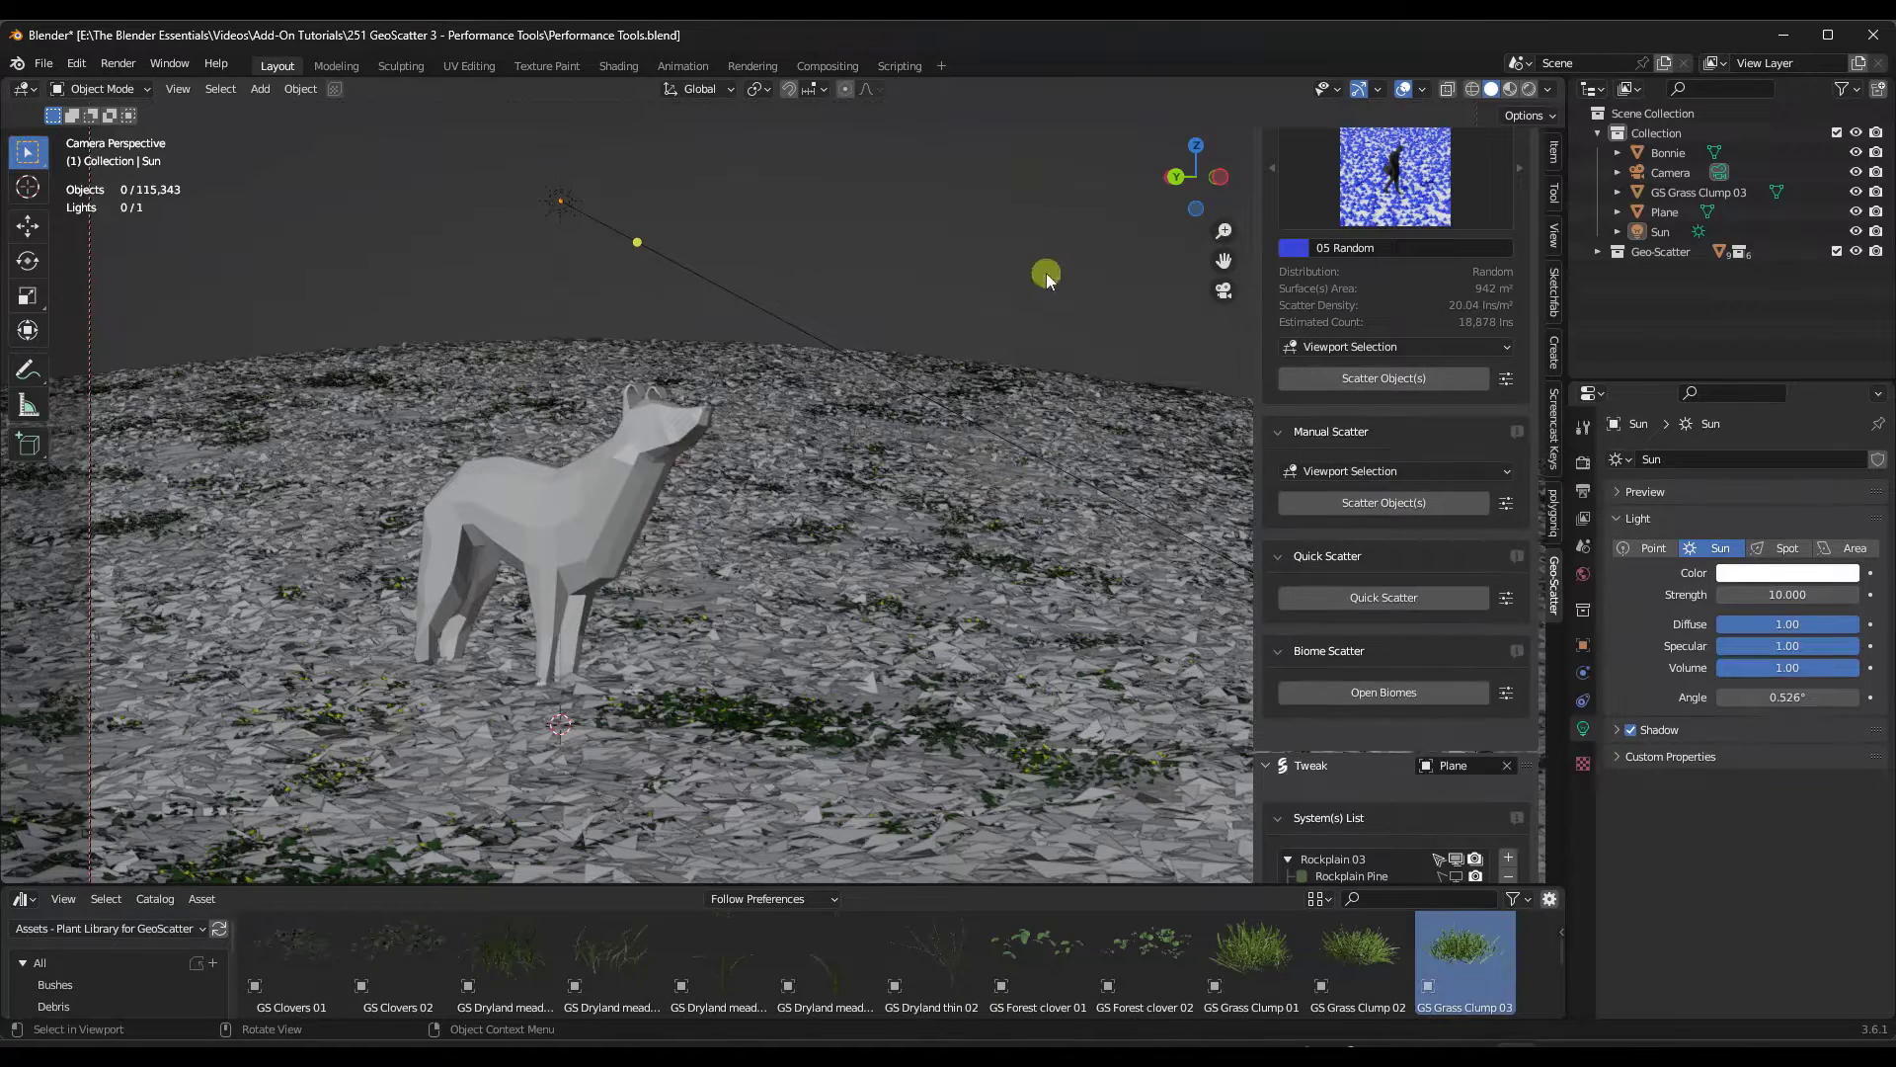
Step: Remove the Rockplain 03 biome from the plane's scatter systems and switch the viewport to material preview shading
{"action": "scroll", "coordinate": [1388, 713], "scroll_direction": "down", "scroll_amount": 1}
{"action": "left_click", "coordinate": [1508, 837]}
{"action": "scroll", "coordinate": [925, 444], "scroll_direction": "down", "scroll_amount": 4}
{"action": "scroll", "coordinate": [927, 448], "scroll_direction": "up", "scroll_amount": 2}
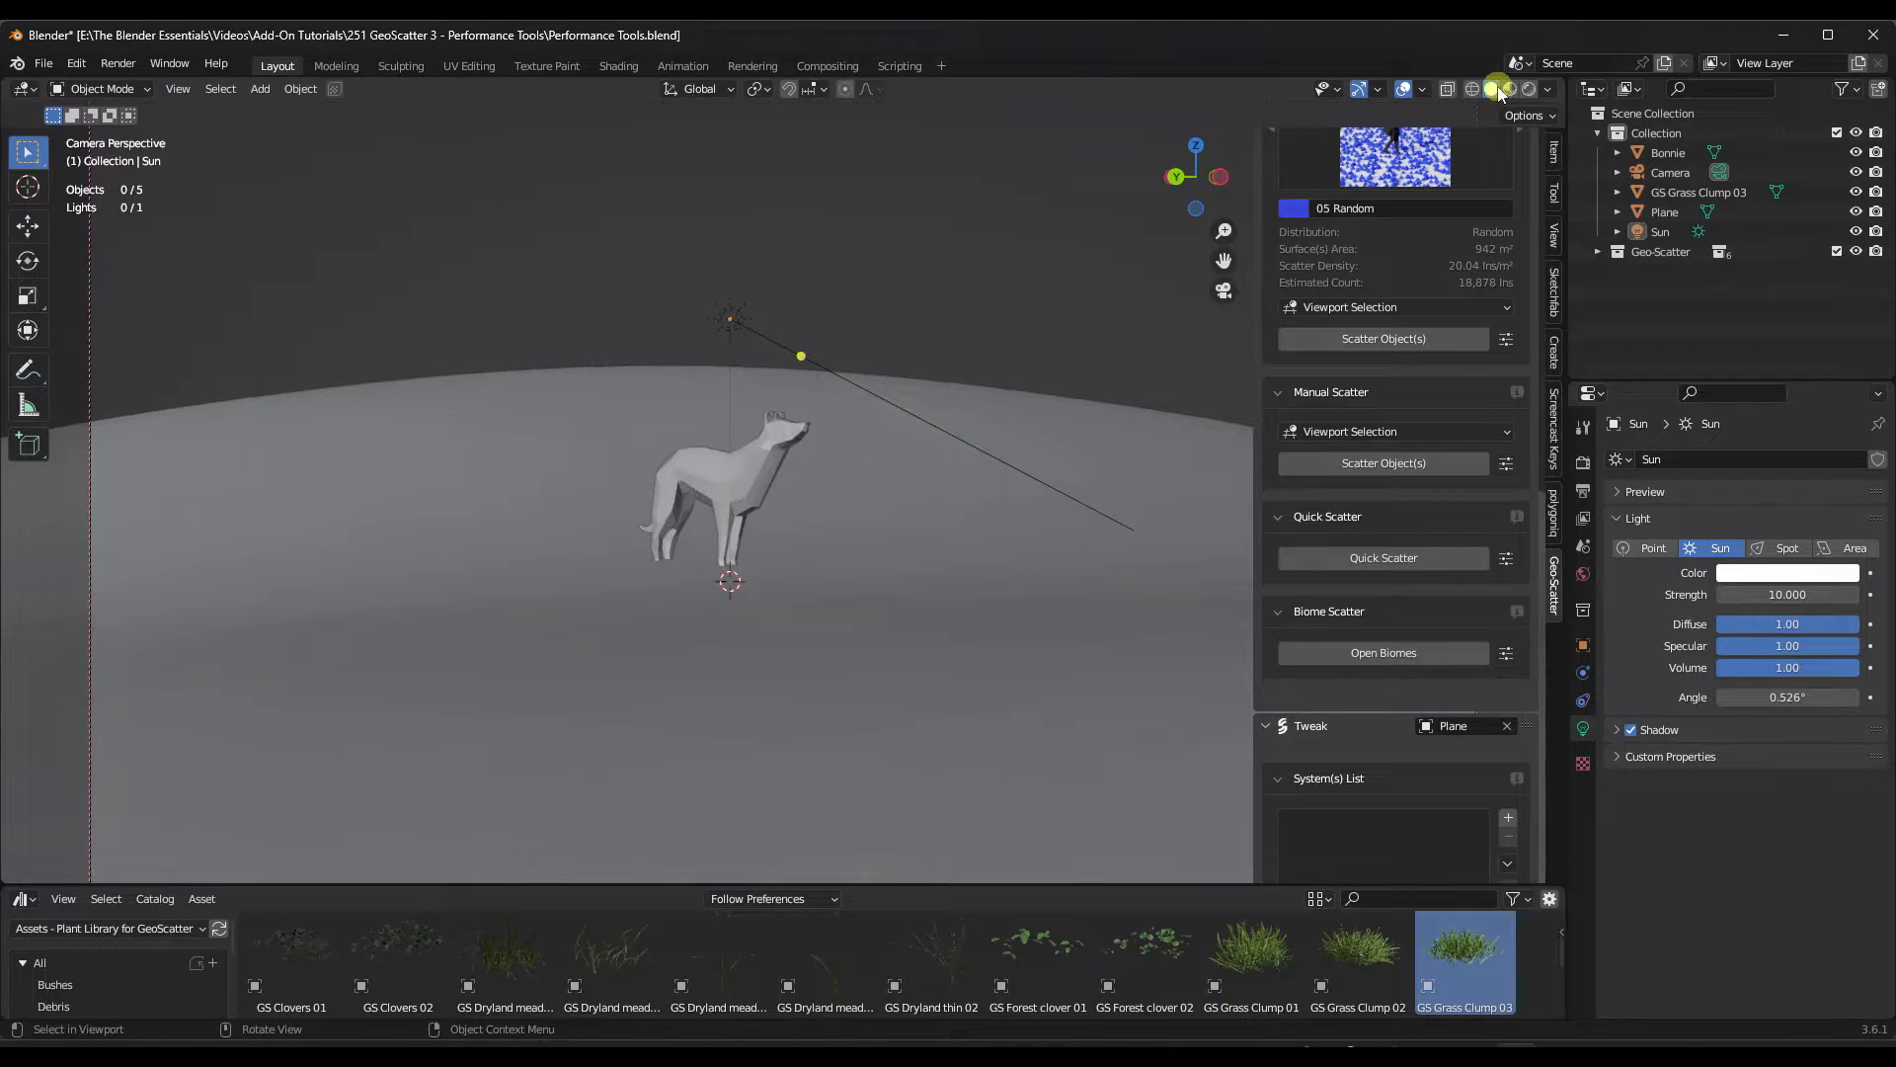
{"action": "left_click", "coordinate": [1503, 89]}
{"action": "mouse_move", "coordinate": [1224, 232]}
{"action": "left_mouse_down"}
{"action": "mouse_move", "coordinate": [850, 411]}
{"action": "mouse_move", "coordinate": [909, 435]}
{"action": "mouse_move", "coordinate": [818, 420]}
{"action": "mouse_move", "coordinate": [892, 395]}
{"action": "left_mouse_up"}
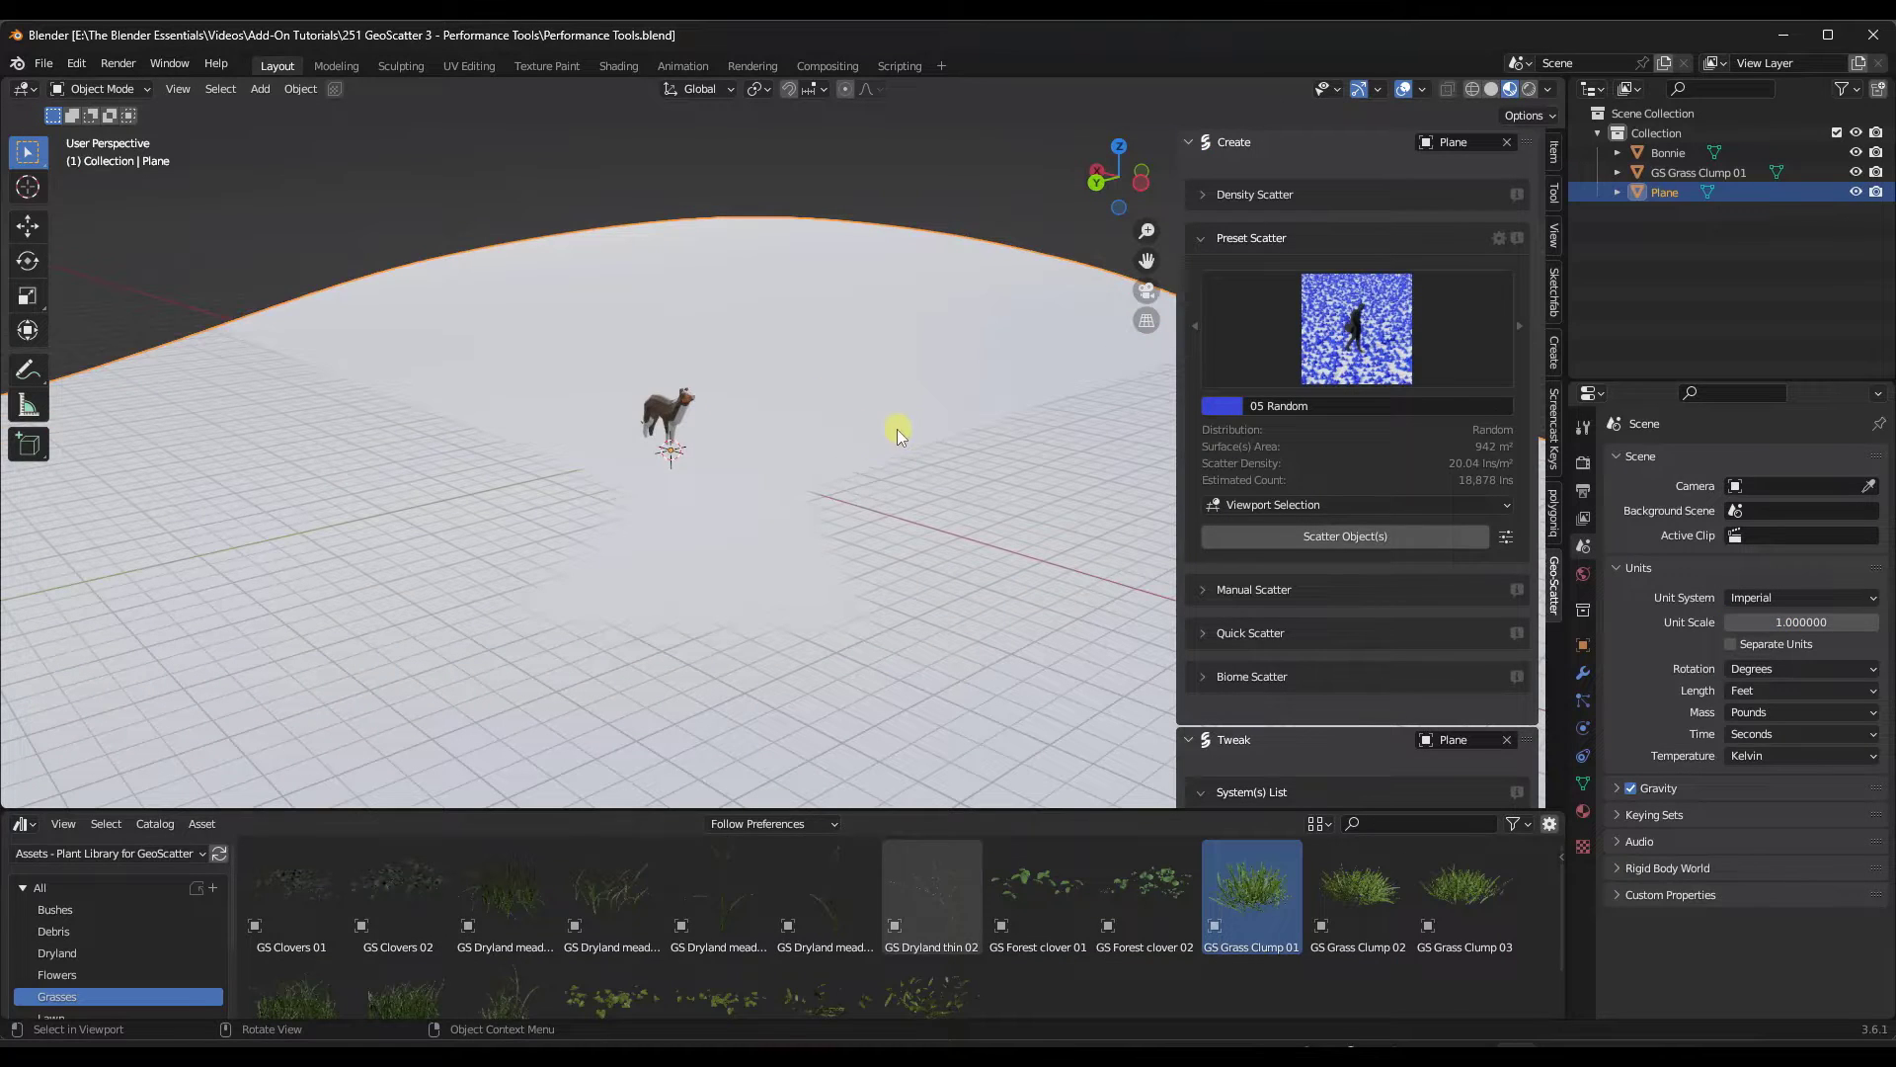
Step: Enable Set object(s) "Bounds" for future scatters in the Preset Scatter settings
{"action": "left_click", "coordinate": [1506, 537]}
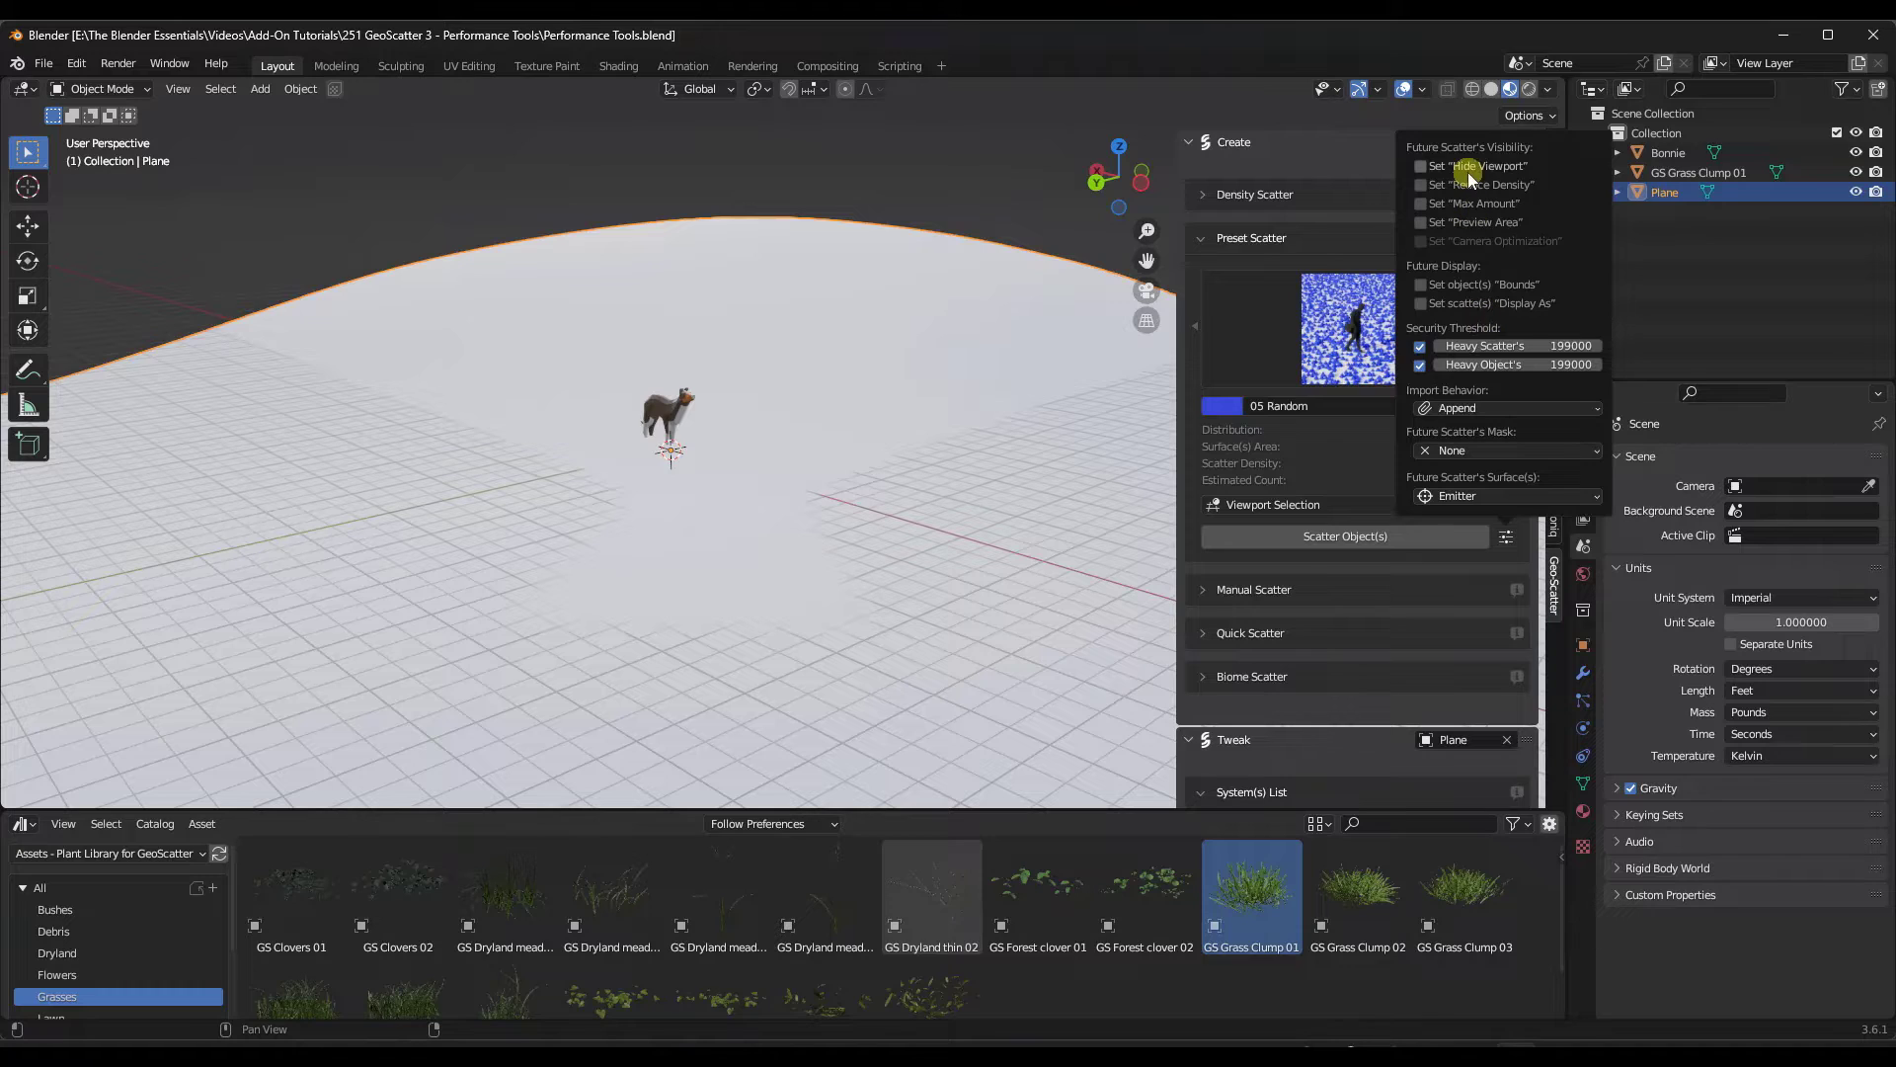
{"action": "left_click", "coordinate": [1474, 288]}
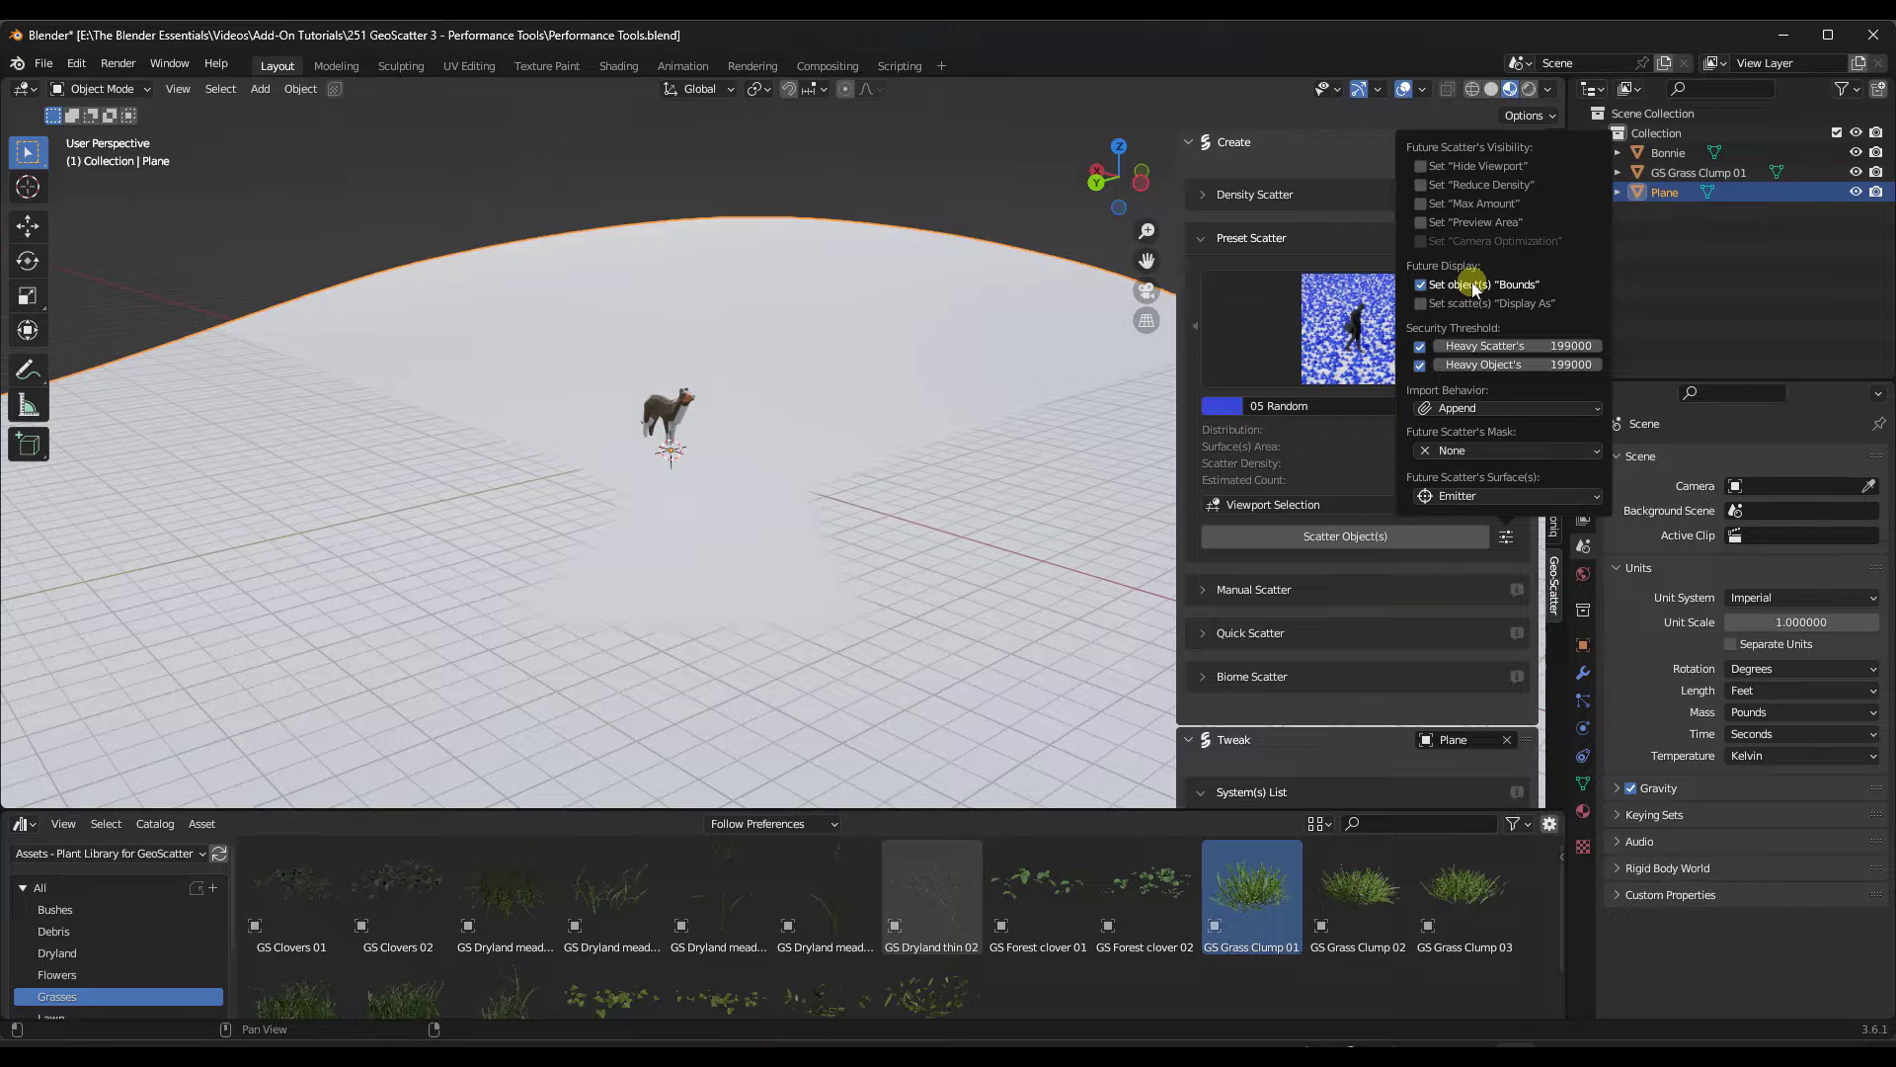
{"action": "key", "text": "KP_Decimal"}
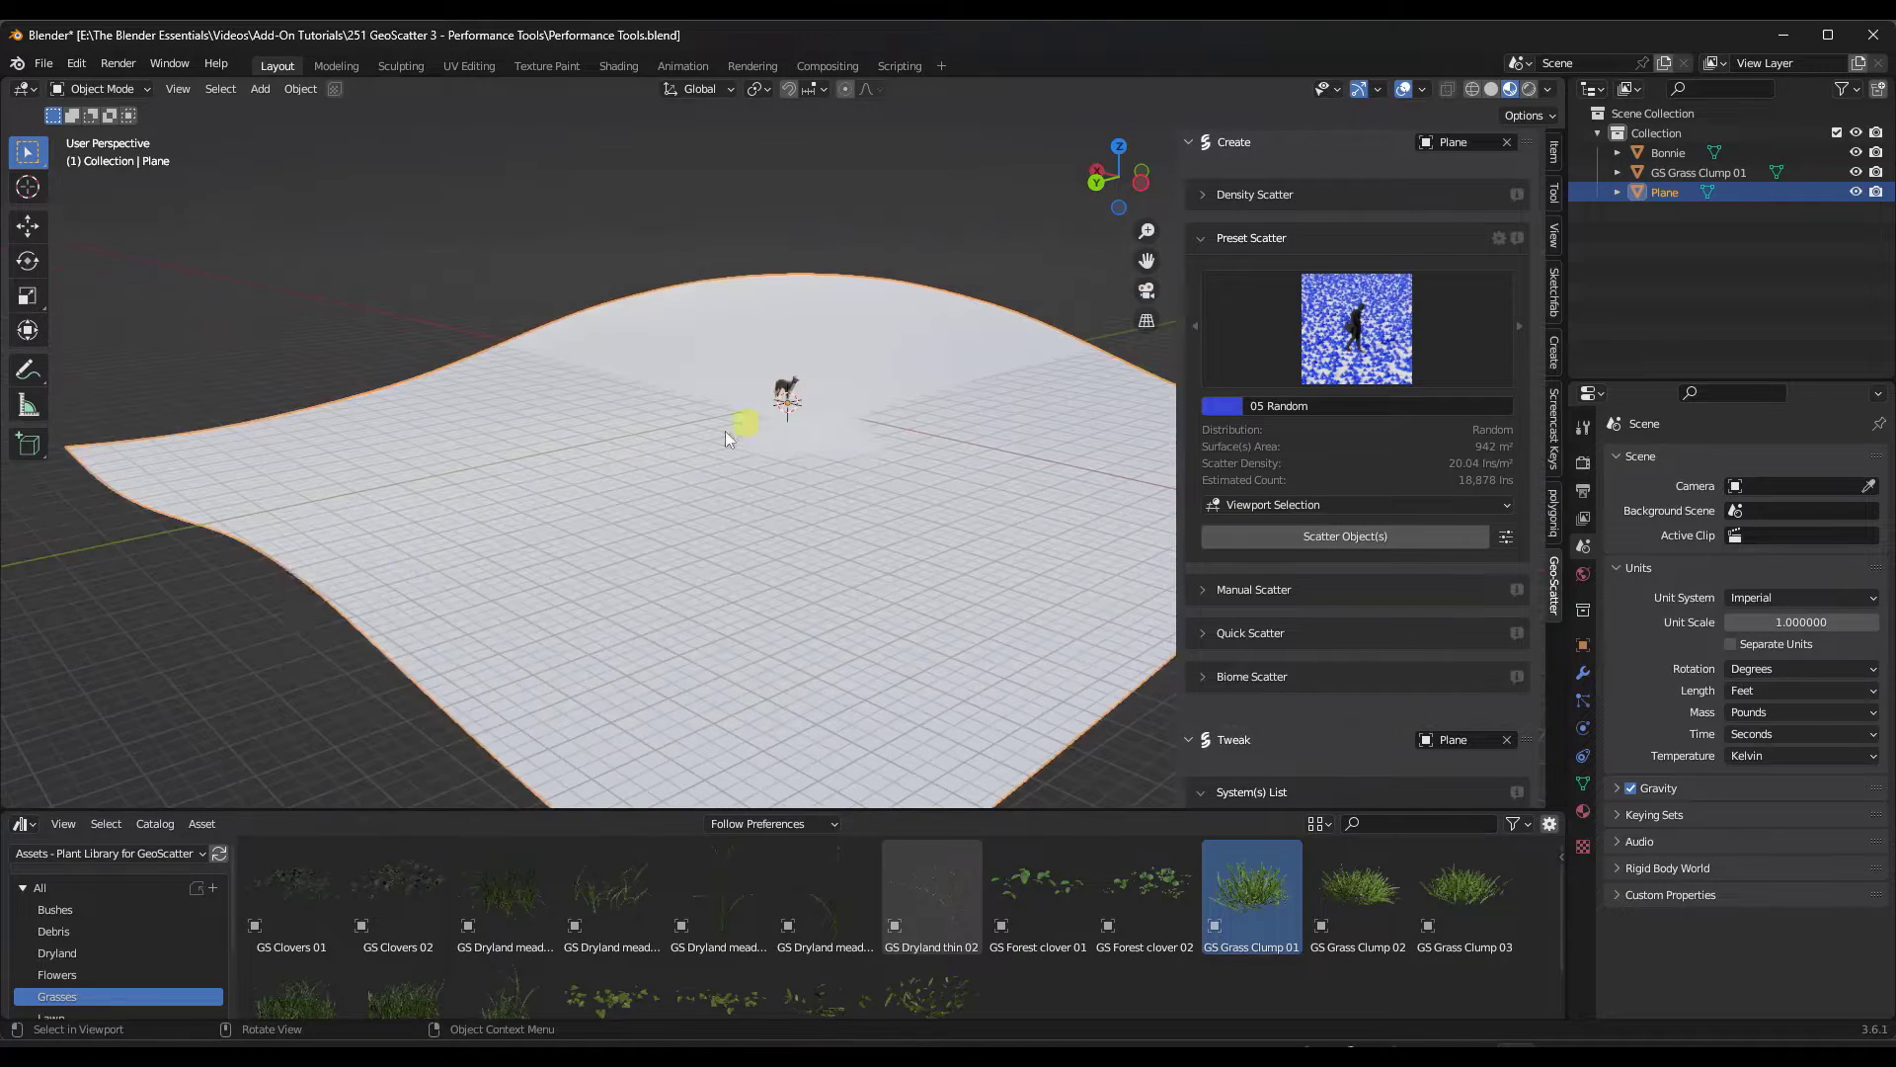
{"action": "scroll", "coordinate": [756, 466], "scroll_direction": "up", "scroll_amount": 2}
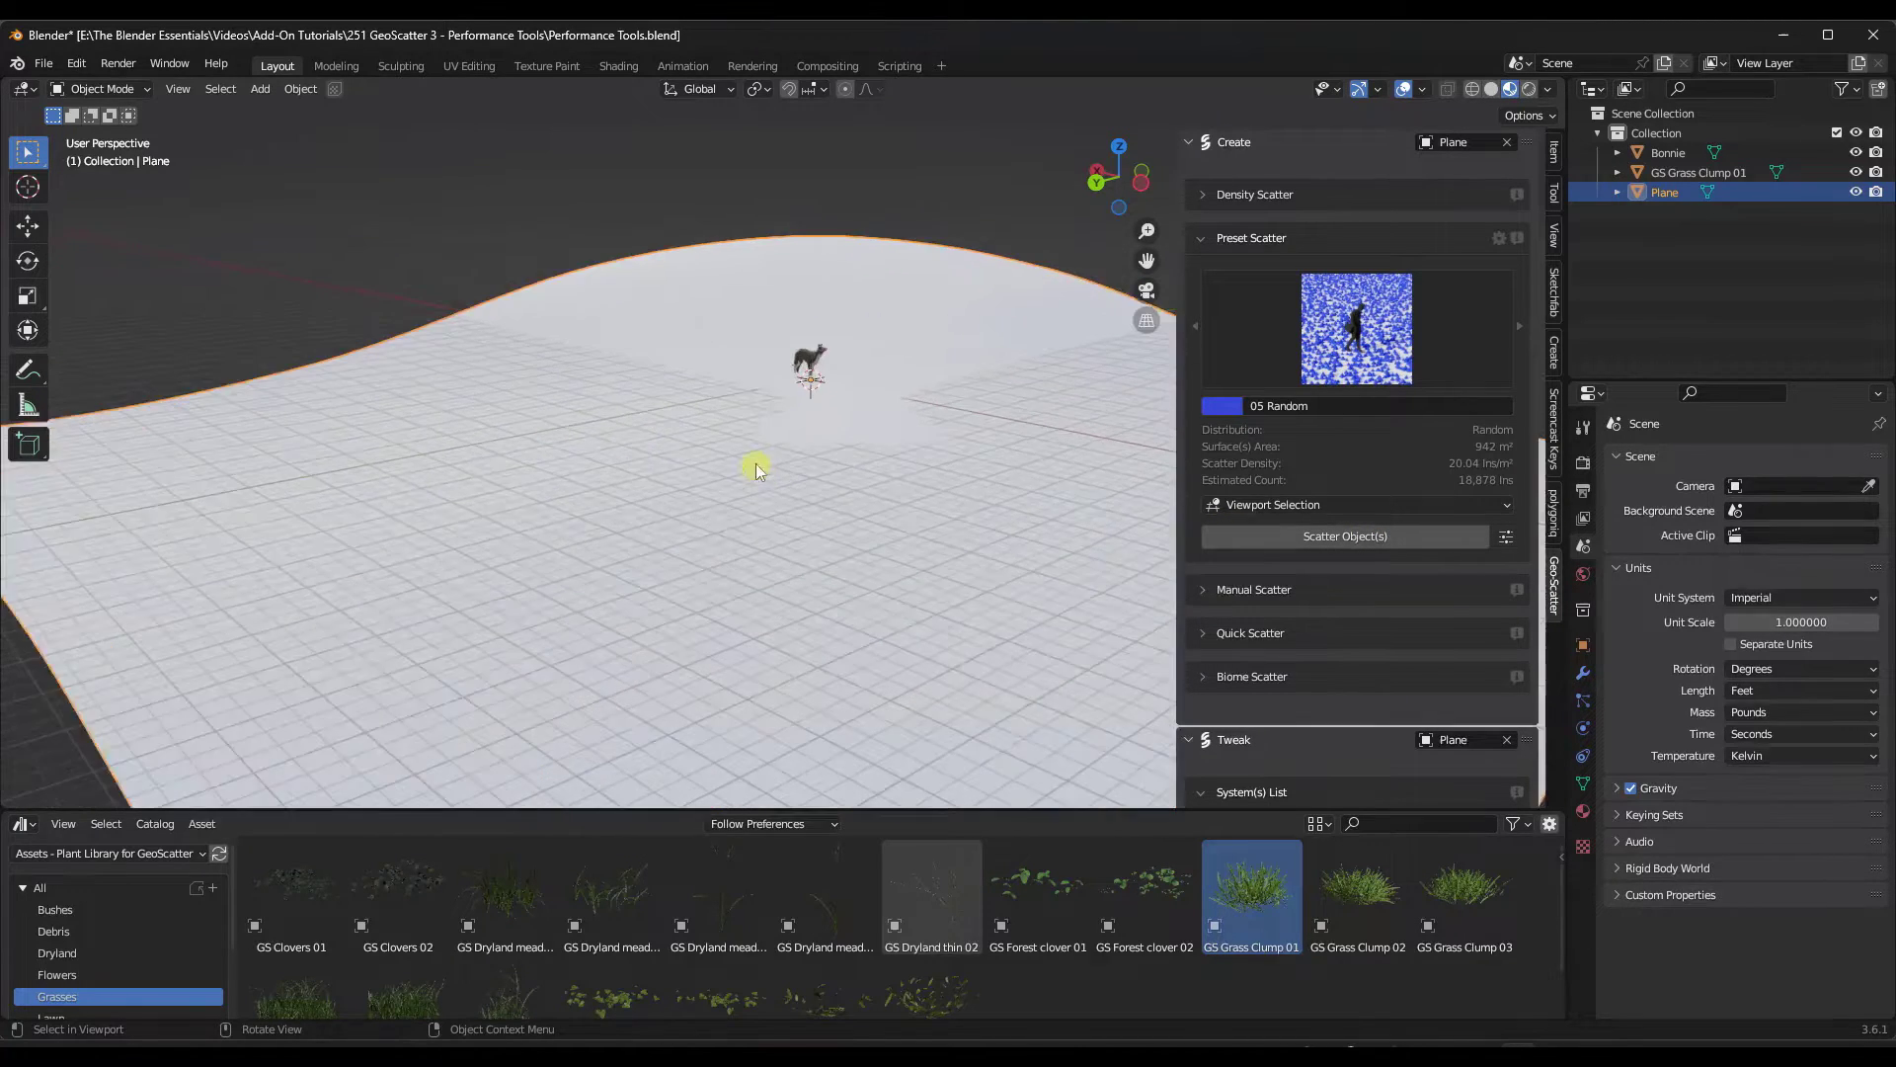
Step: Move GS Grass Clump 01 along the Y axis by about -53.5 feet, clear of the plane
{"action": "scroll", "coordinate": [869, 307], "scroll_direction": "down", "scroll_amount": 5}
{"action": "middle_click_drag", "start_coordinate": [678, 411], "coordinate": [827, 354]}
{"action": "left_click_drag", "start_coordinate": [227, 550], "coordinate": [685, 434]}
{"action": "key", "text": "x"}
{"action": "key", "text": "y"}
{"action": "middle_click_drag", "start_coordinate": [686, 434], "coordinate": [876, 370]}
{"action": "middle_click_drag", "start_coordinate": [1029, 334], "coordinate": [843, 393]}
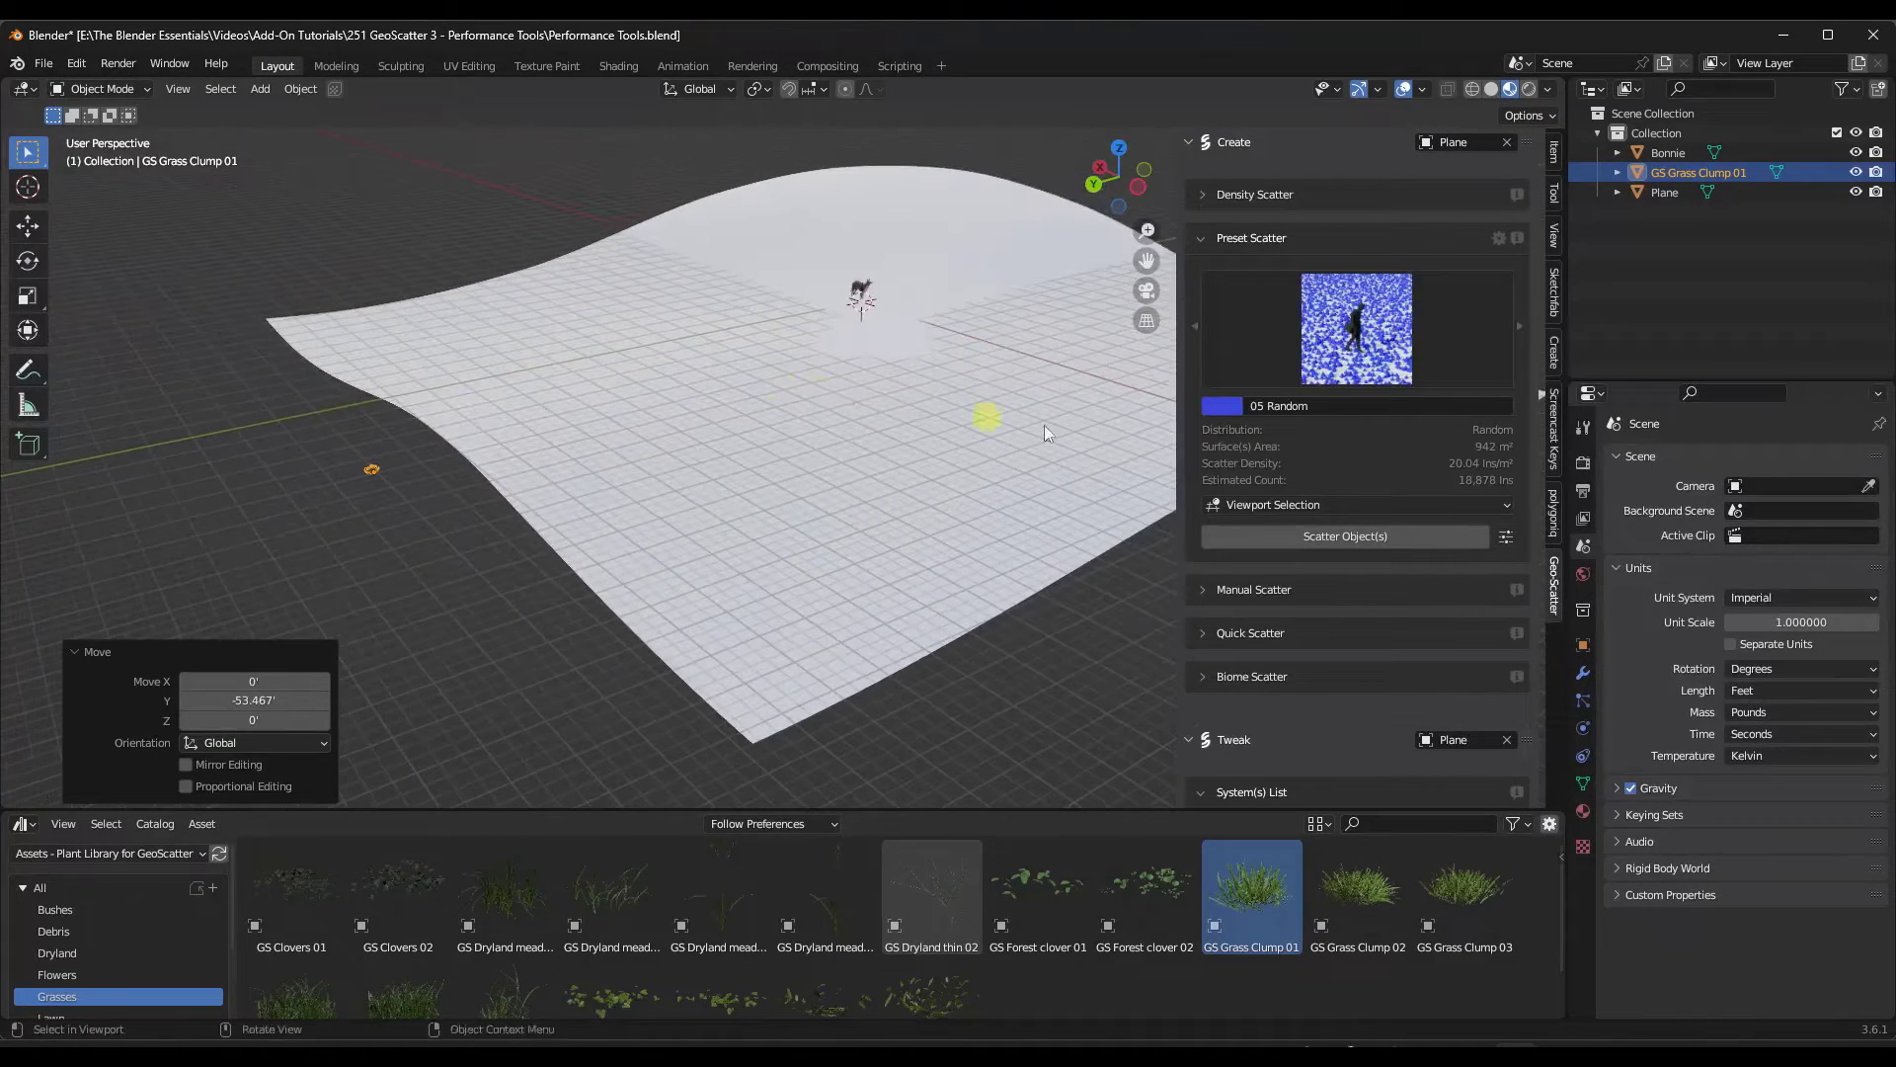
Step: Scatter GS Grass Clump 01 over the plane with the 05 Random preset and inspect the bounding-box instances
{"action": "left_click", "coordinate": [1505, 539]}
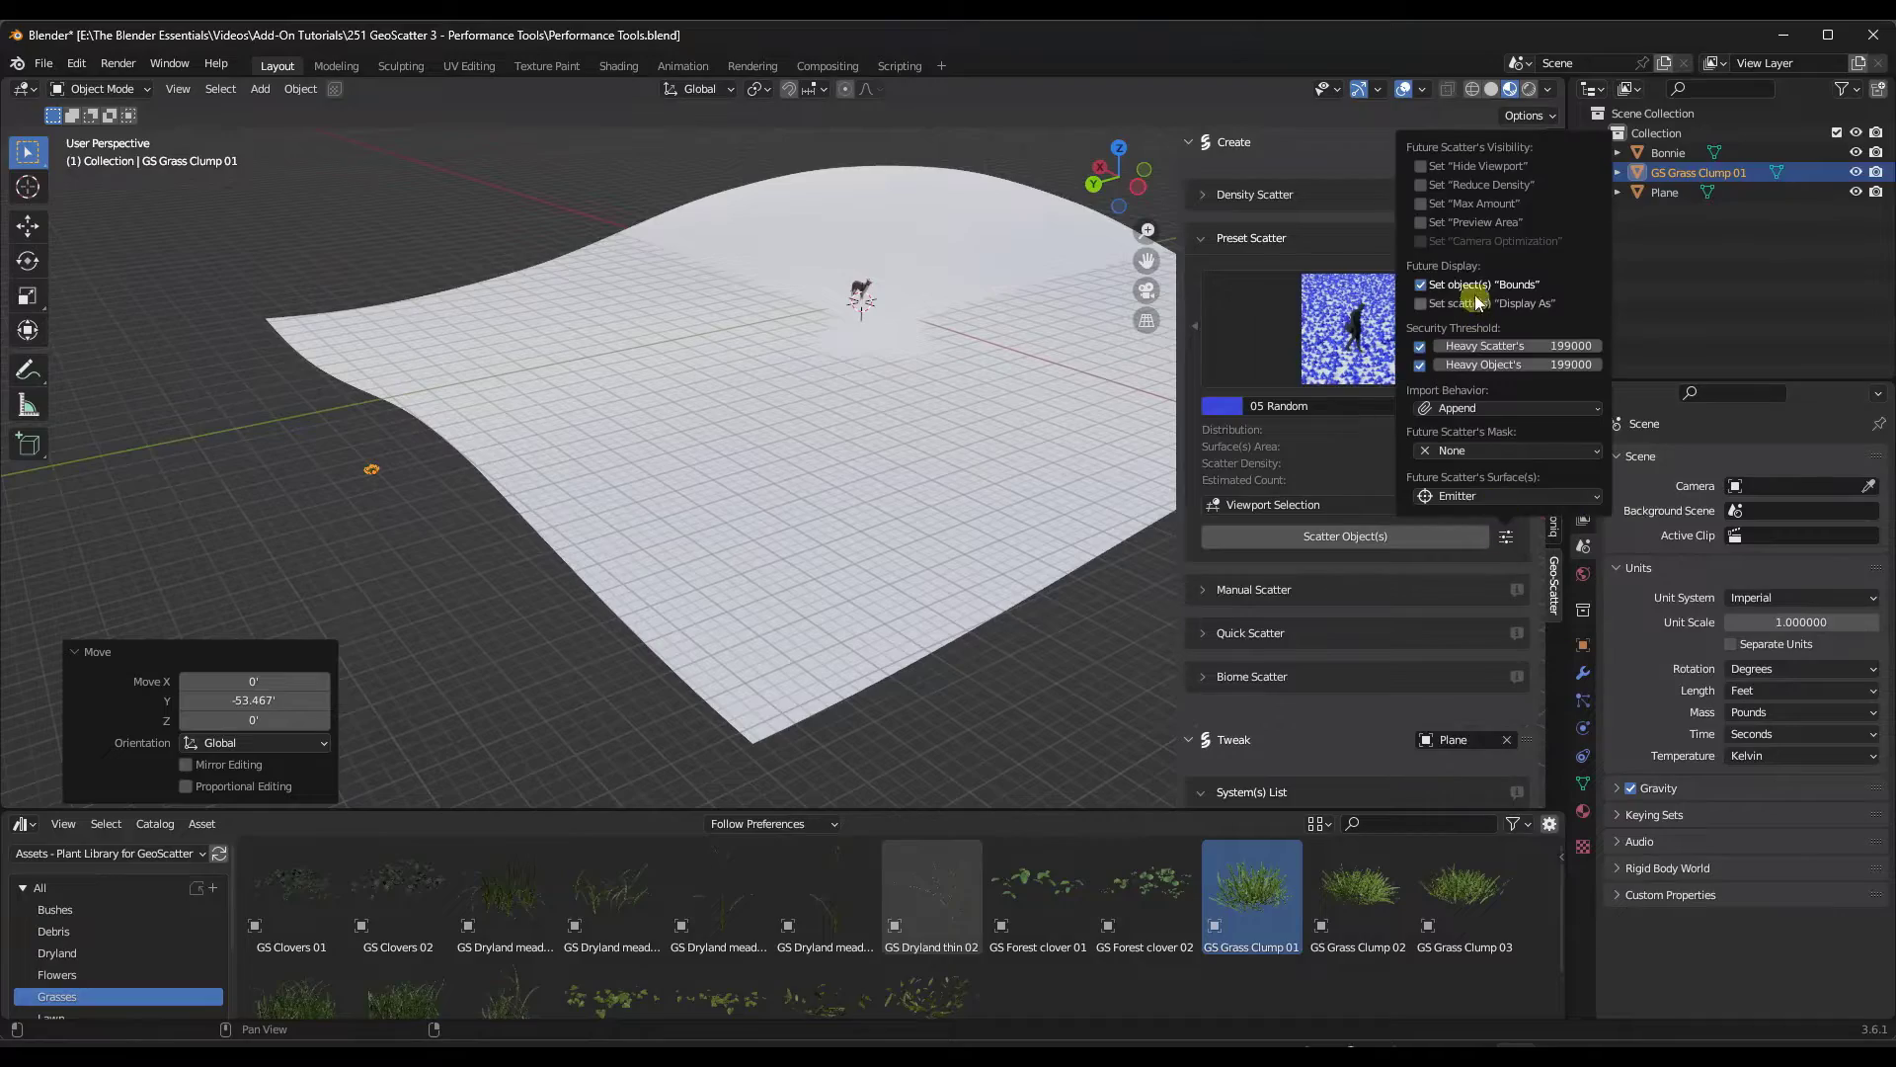
{"action": "left_click", "coordinate": [1340, 537]}
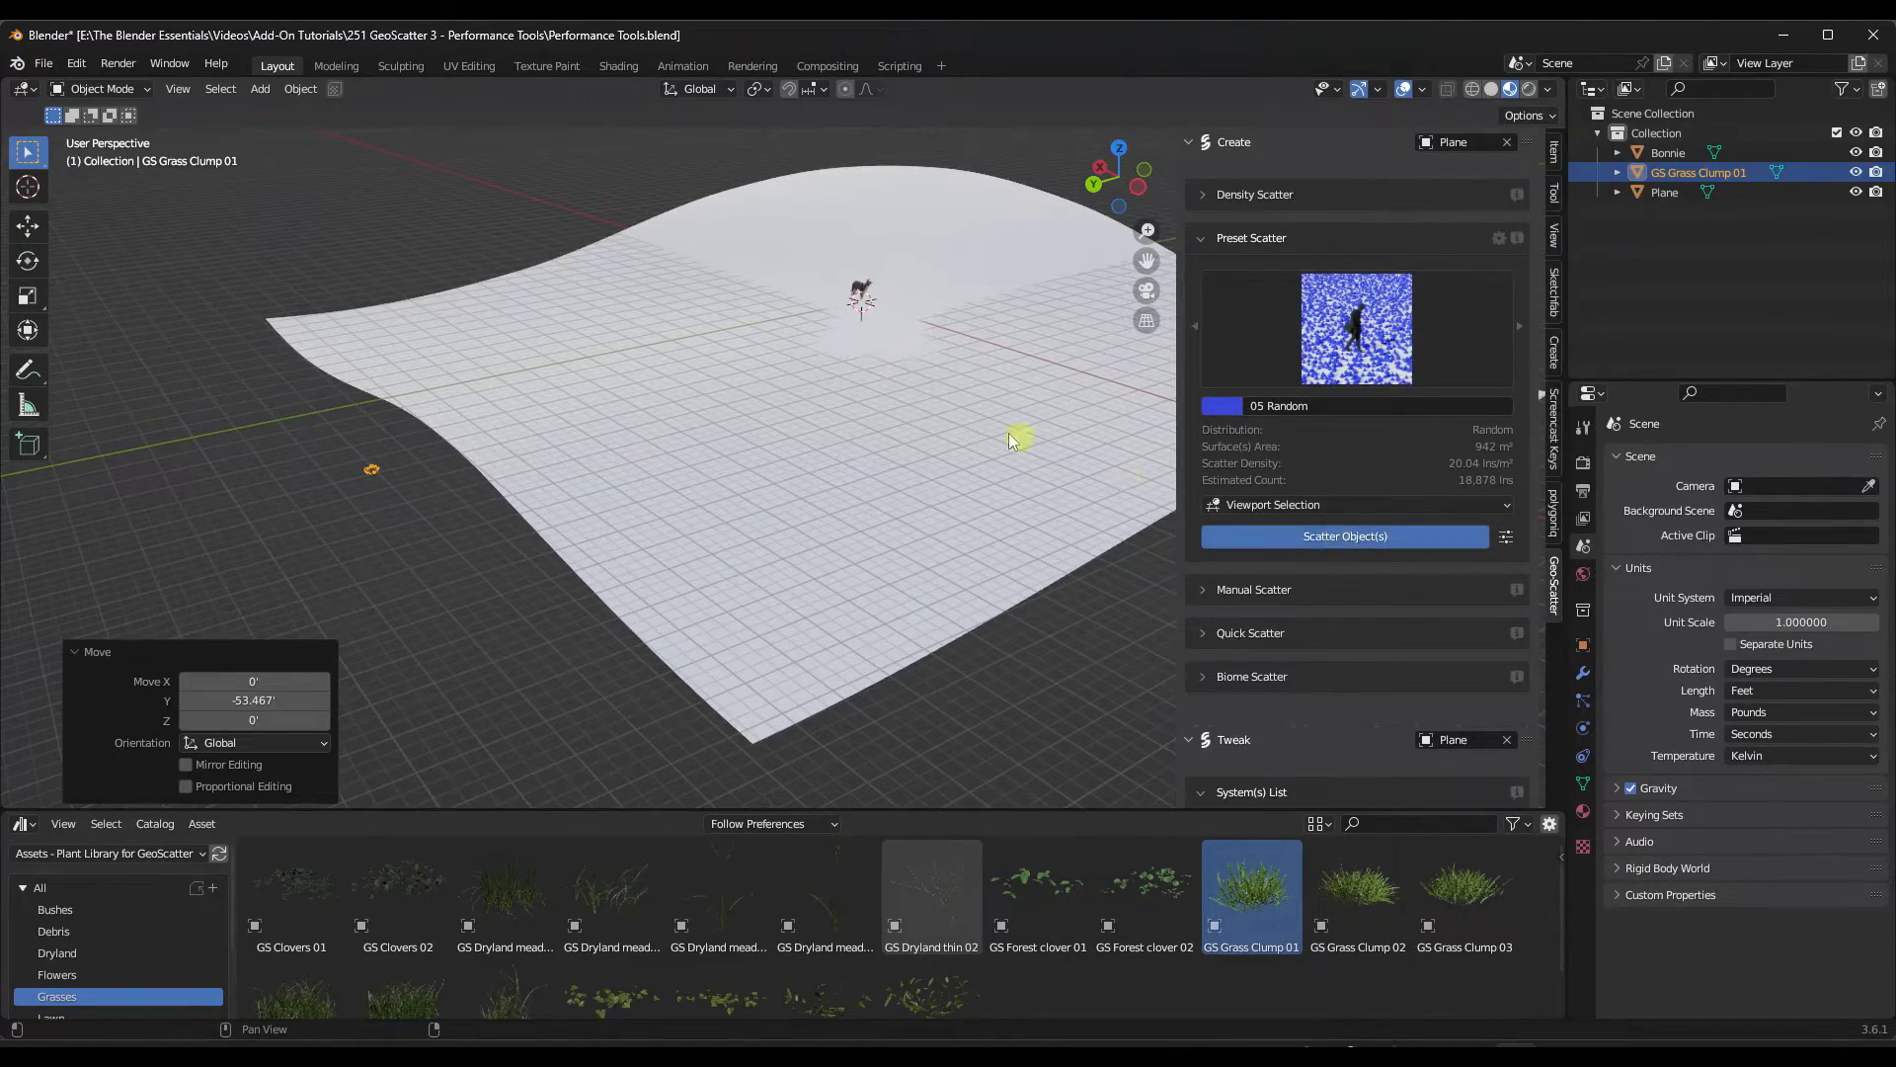
{"action": "scroll", "coordinate": [938, 373], "scroll_direction": "up", "scroll_amount": 3}
{"action": "middle_click_drag", "start_coordinate": [939, 373], "coordinate": [775, 457]}
{"action": "scroll", "coordinate": [805, 499], "scroll_direction": "down", "scroll_amount": 2}
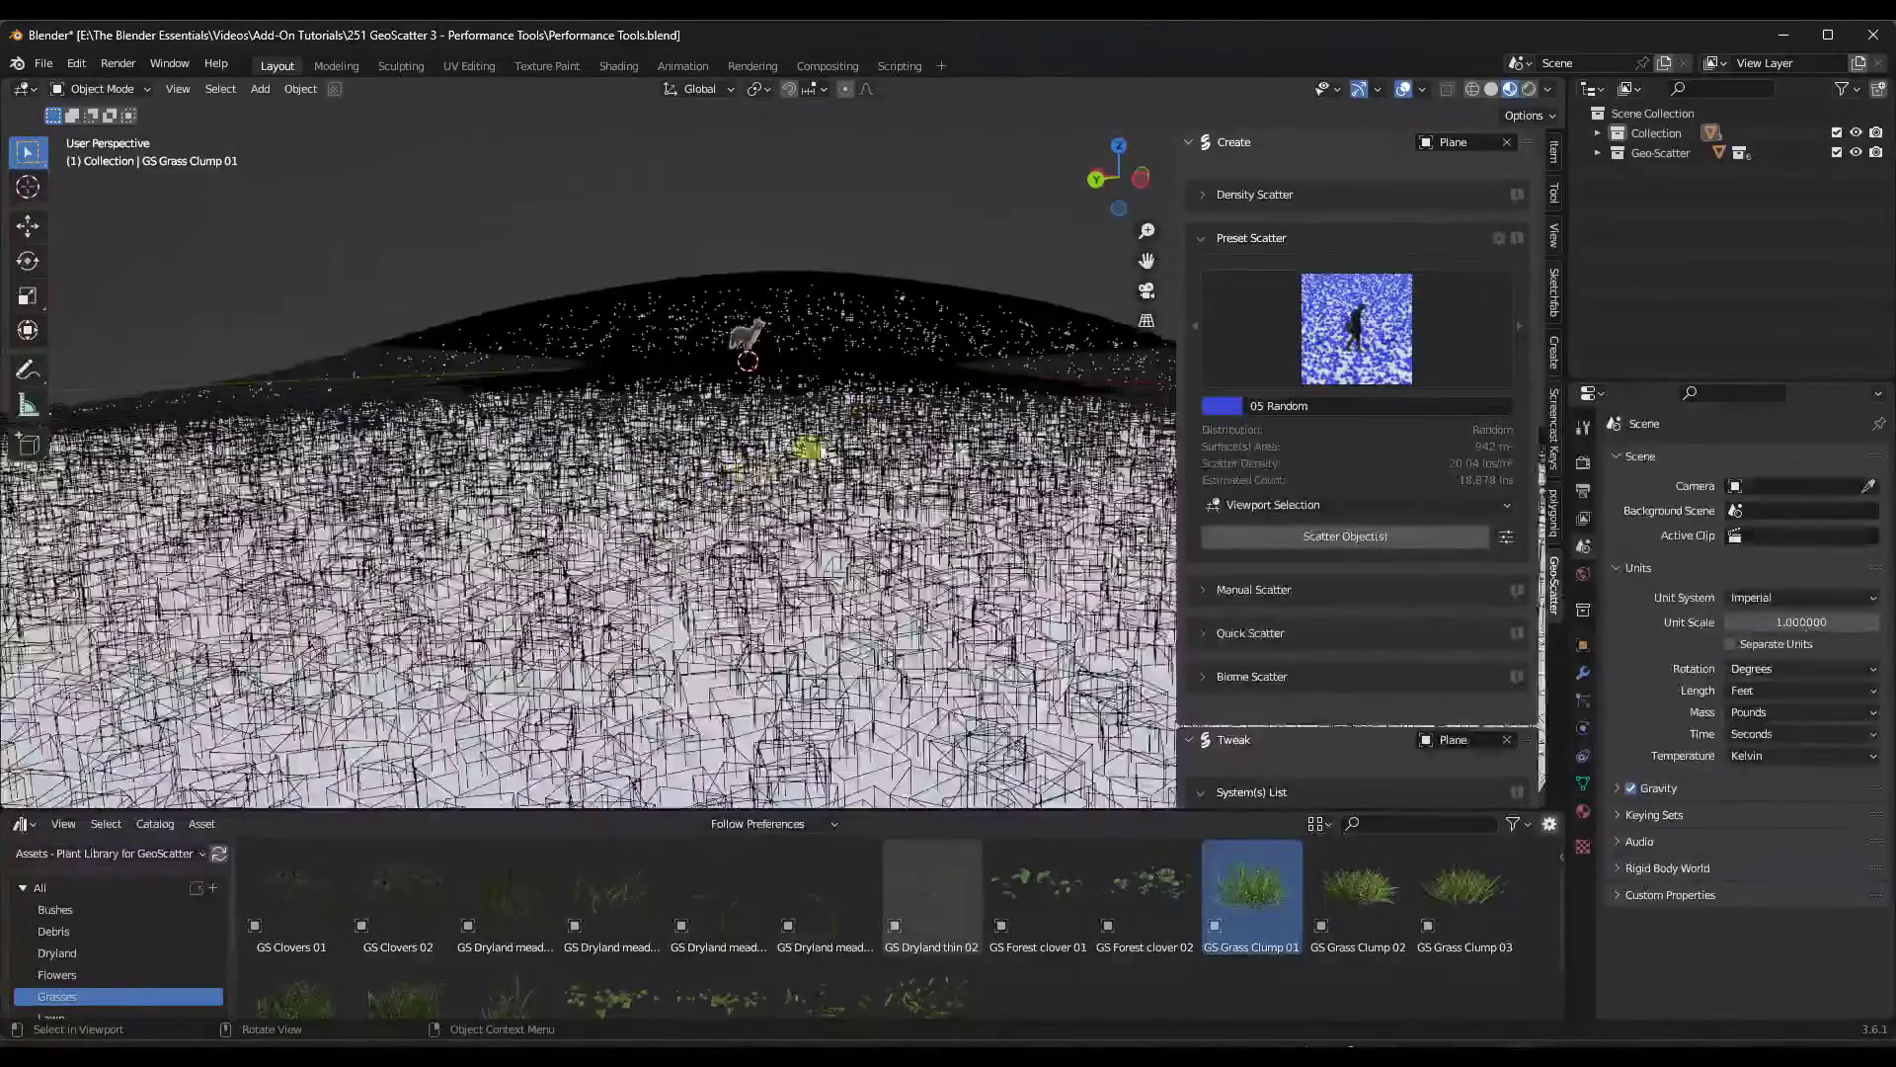
{"action": "middle_click_drag", "start_coordinate": [888, 427], "coordinate": [752, 417]}
Step: Select the plane and enable Statistics in the viewport overlays
{"action": "left_click", "coordinate": [660, 474]}
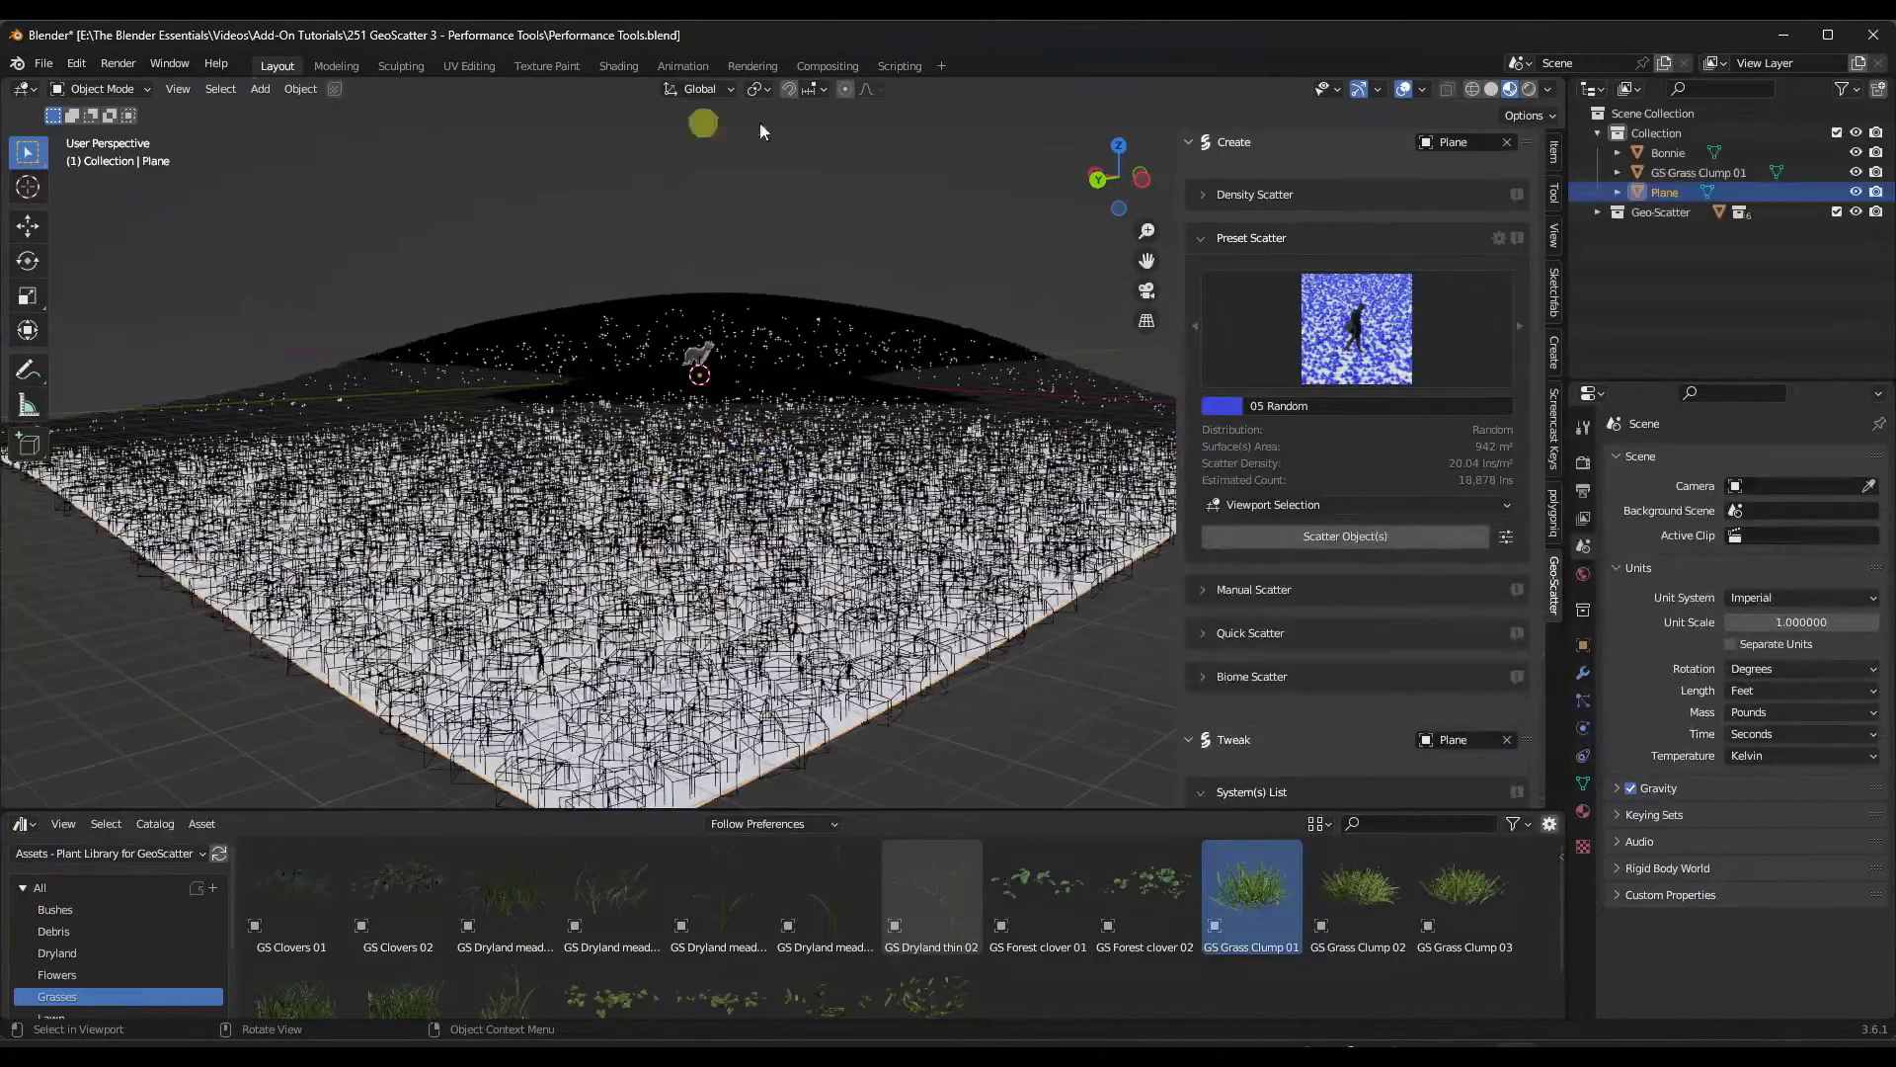
{"action": "left_click", "coordinate": [1422, 90]}
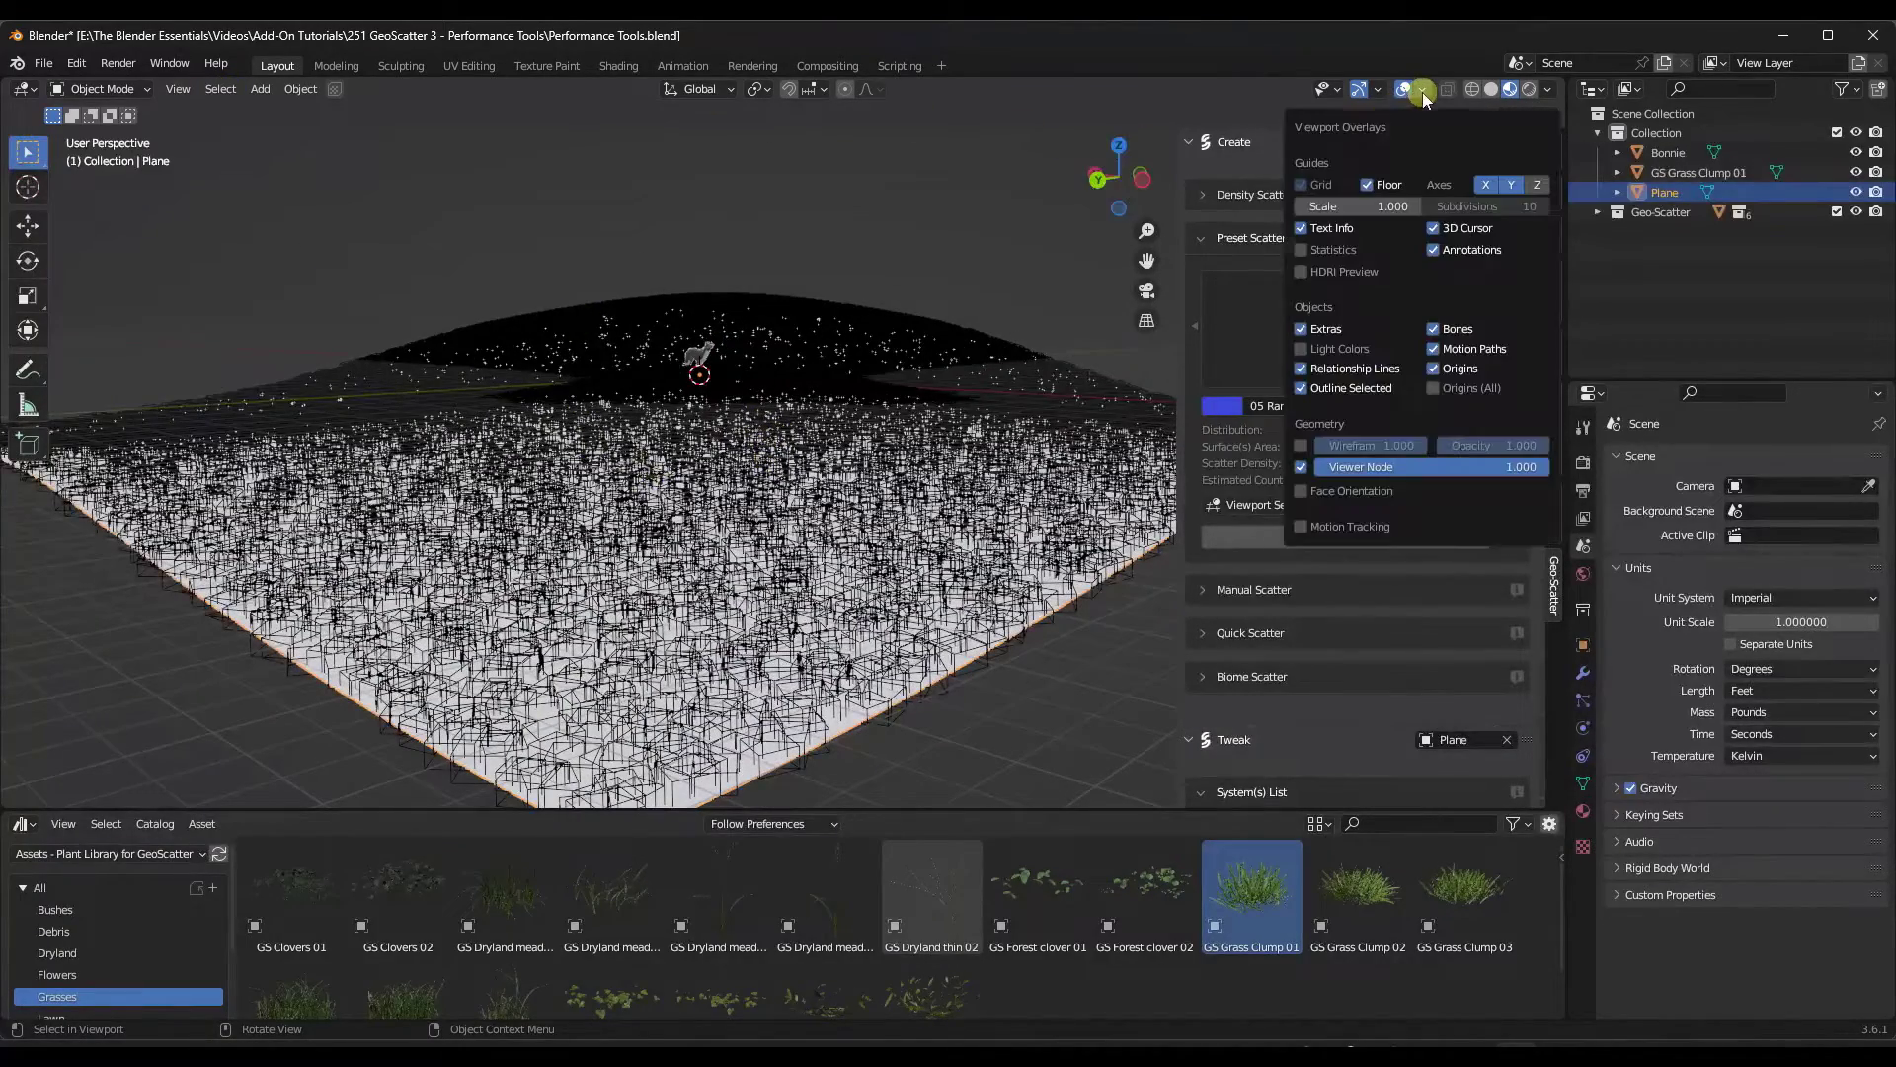
{"action": "left_click", "coordinate": [1301, 251]}
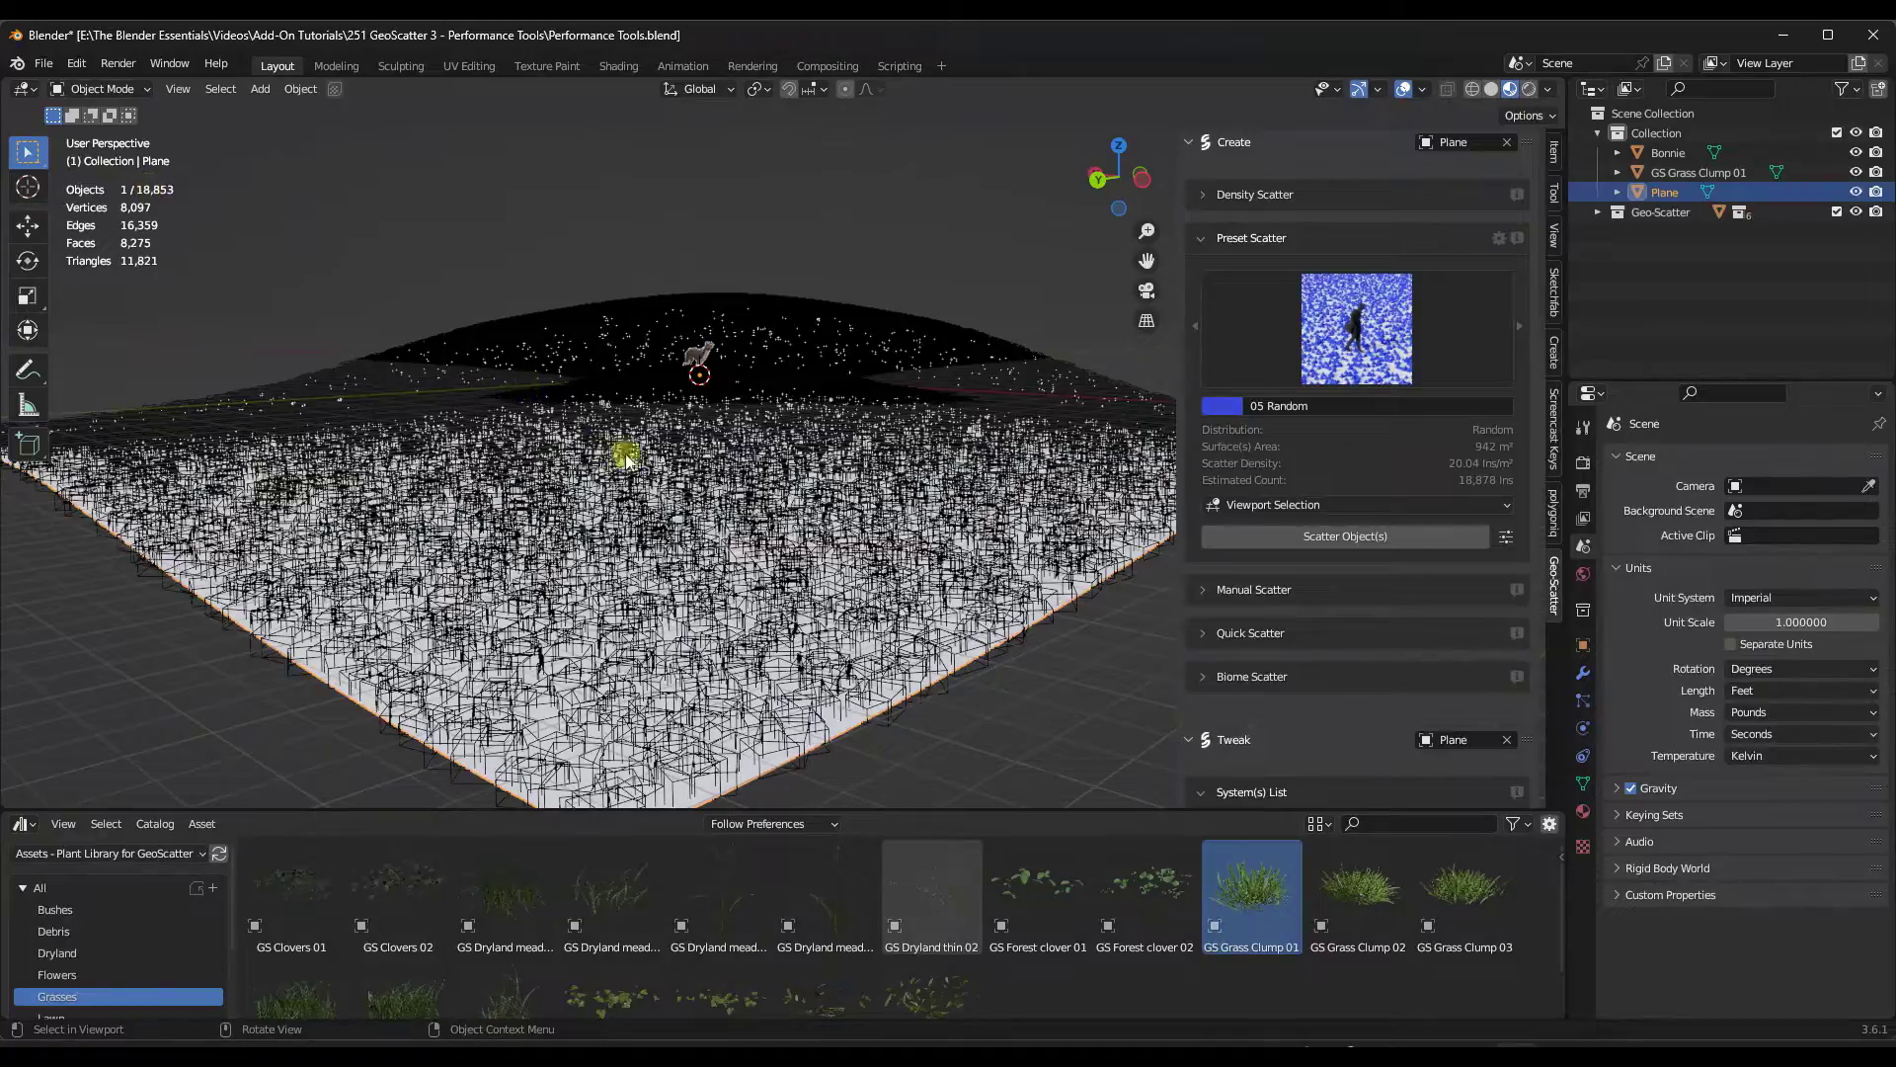
{"action": "scroll", "coordinate": [644, 453], "scroll_direction": "up", "scroll_amount": 4}
{"action": "mouse_move", "coordinate": [768, 508]}
{"action": "middle_mouse_down"}
{"action": "mouse_move", "coordinate": [762, 458]}
{"action": "mouse_move", "coordinate": [669, 449]}
{"action": "mouse_move", "coordinate": [753, 474]}
{"action": "middle_mouse_up"}
Step: Review the visibility and display options for future scatters in the Preset Scatter settings
{"action": "left_click", "coordinate": [1506, 537]}
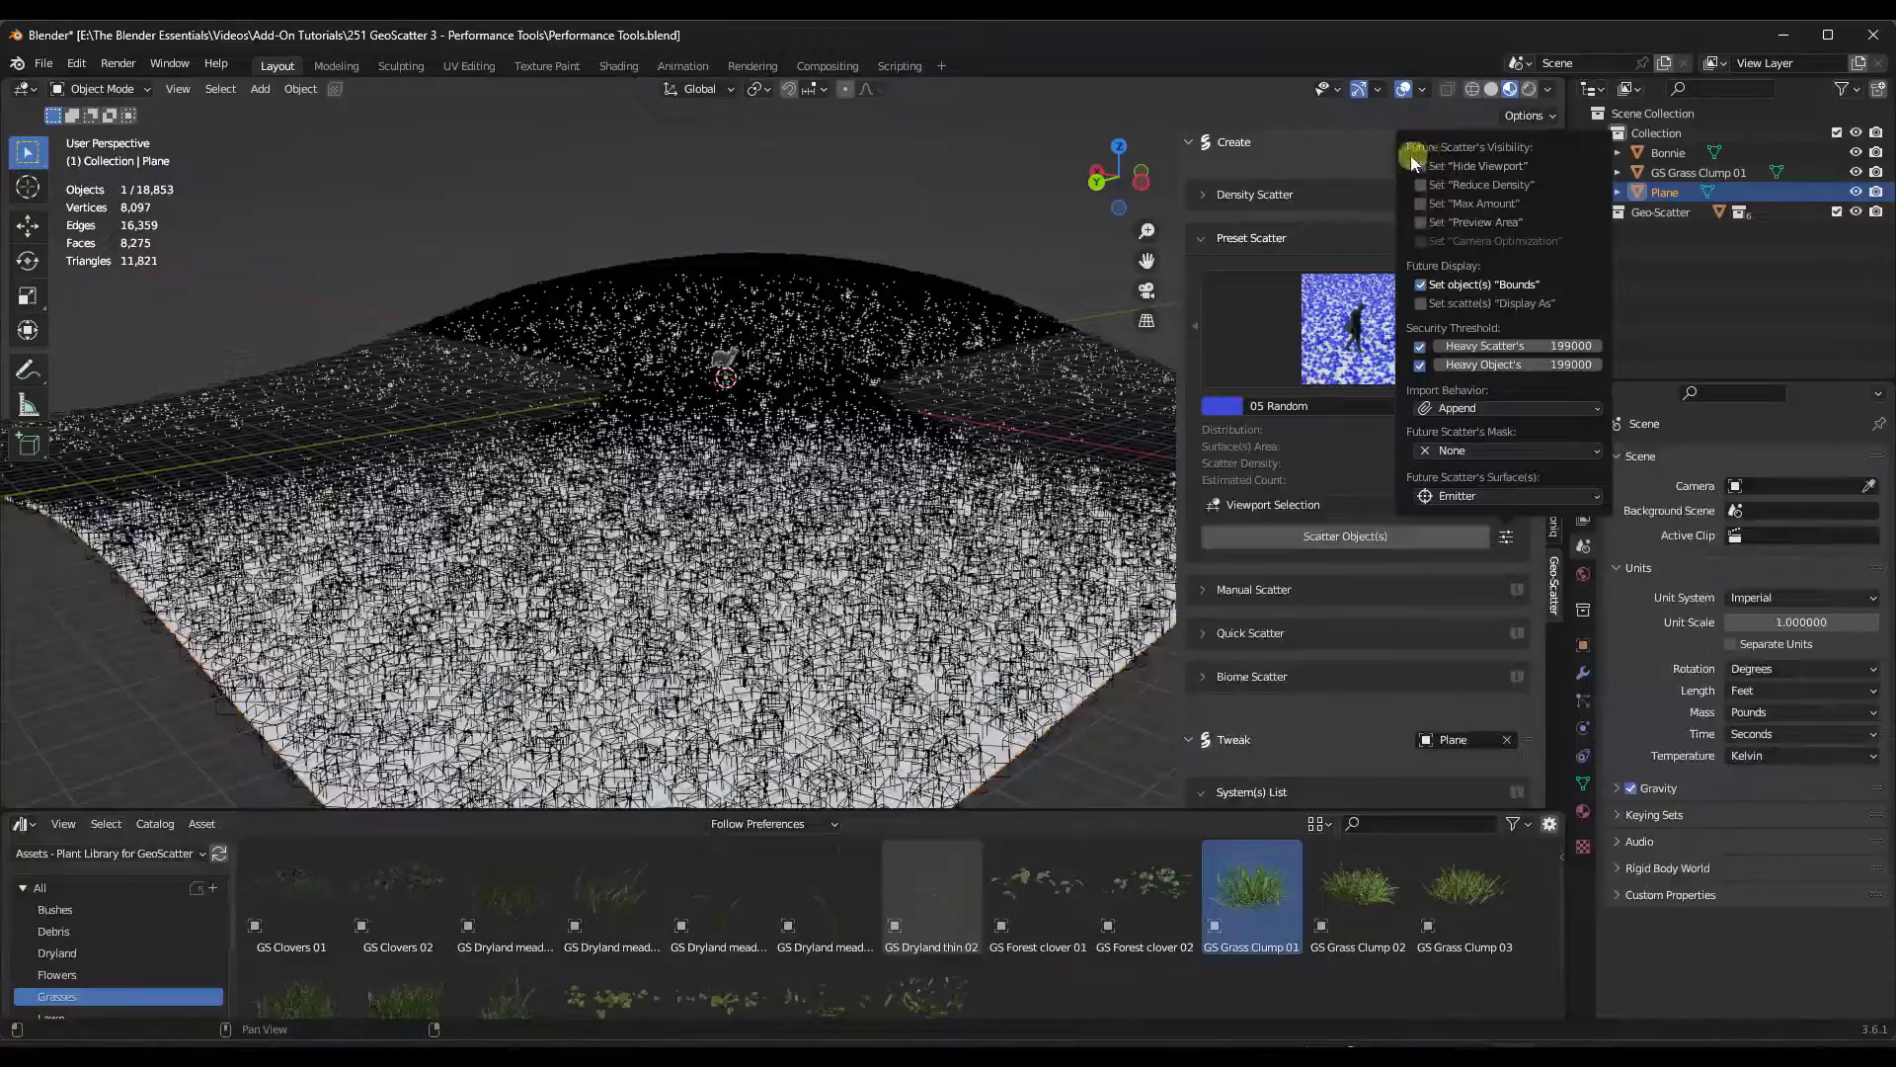
{"action": "left_click", "coordinate": [812, 216]}
{"action": "middle_click_drag", "start_coordinate": [812, 215], "coordinate": [732, 411]}
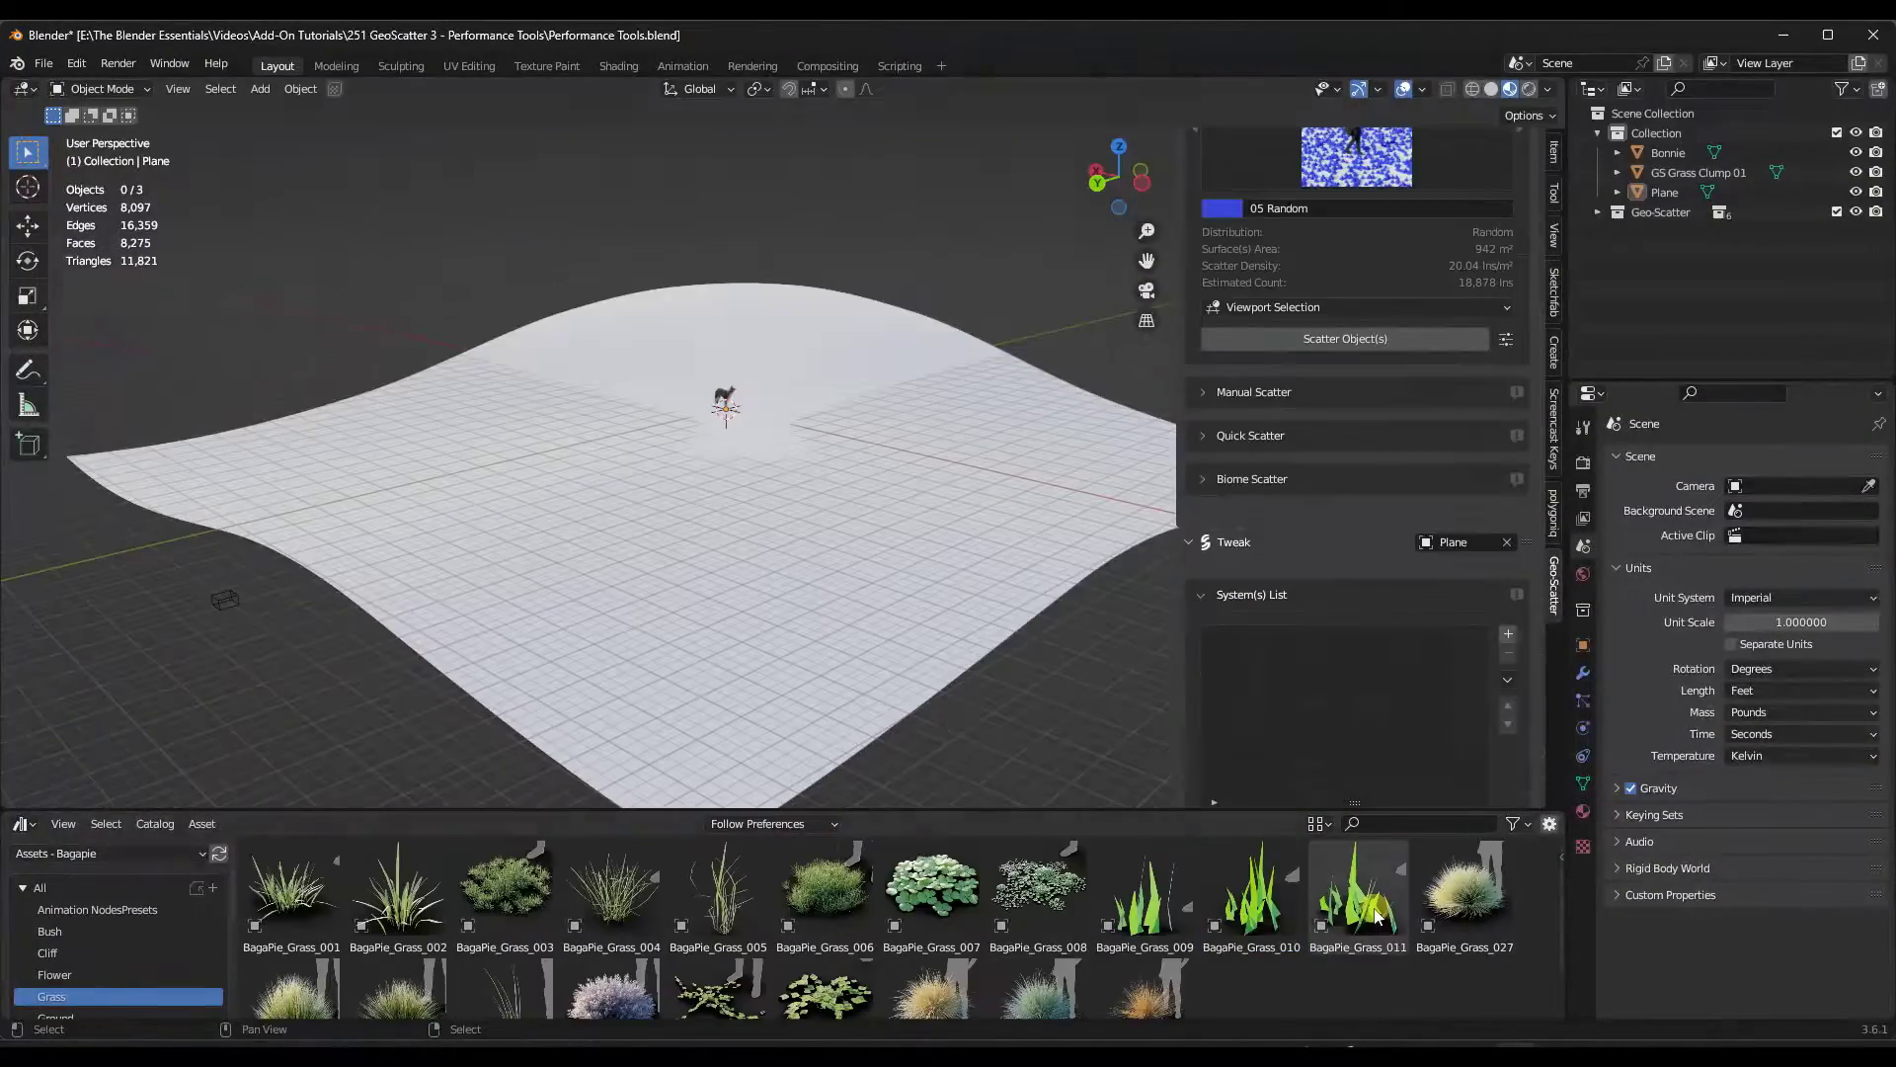
Step: Place the BagaPie_Grass_011 asset beside the plane, near the existing grass clump
{"action": "left_click_drag", "start_coordinate": [1358, 889], "coordinate": [291, 616]}
{"action": "middle_click_drag", "start_coordinate": [291, 617], "coordinate": [791, 440]}
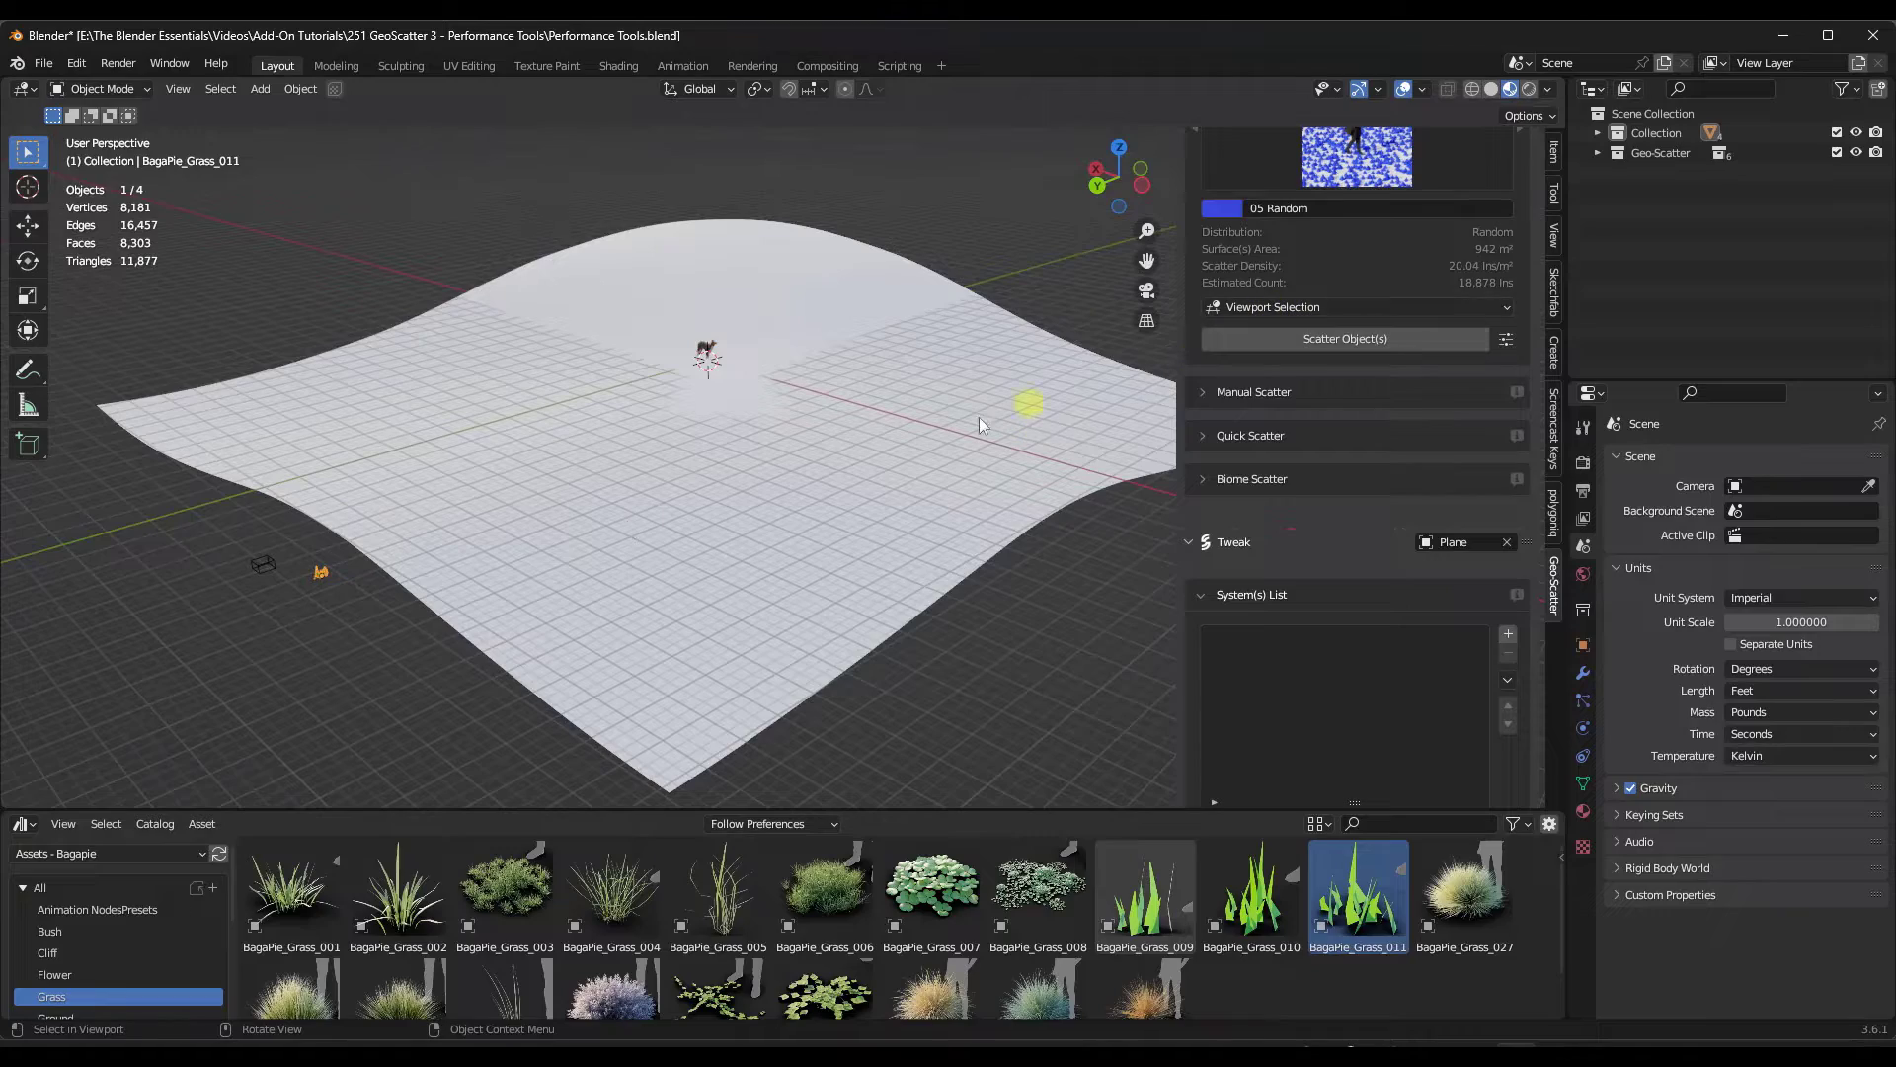
Step: Try scattering BagaPie_Grass_011 as bounding boxes with the 05 Random preset, then undo the scatter
{"action": "left_click", "coordinate": [1361, 338]}
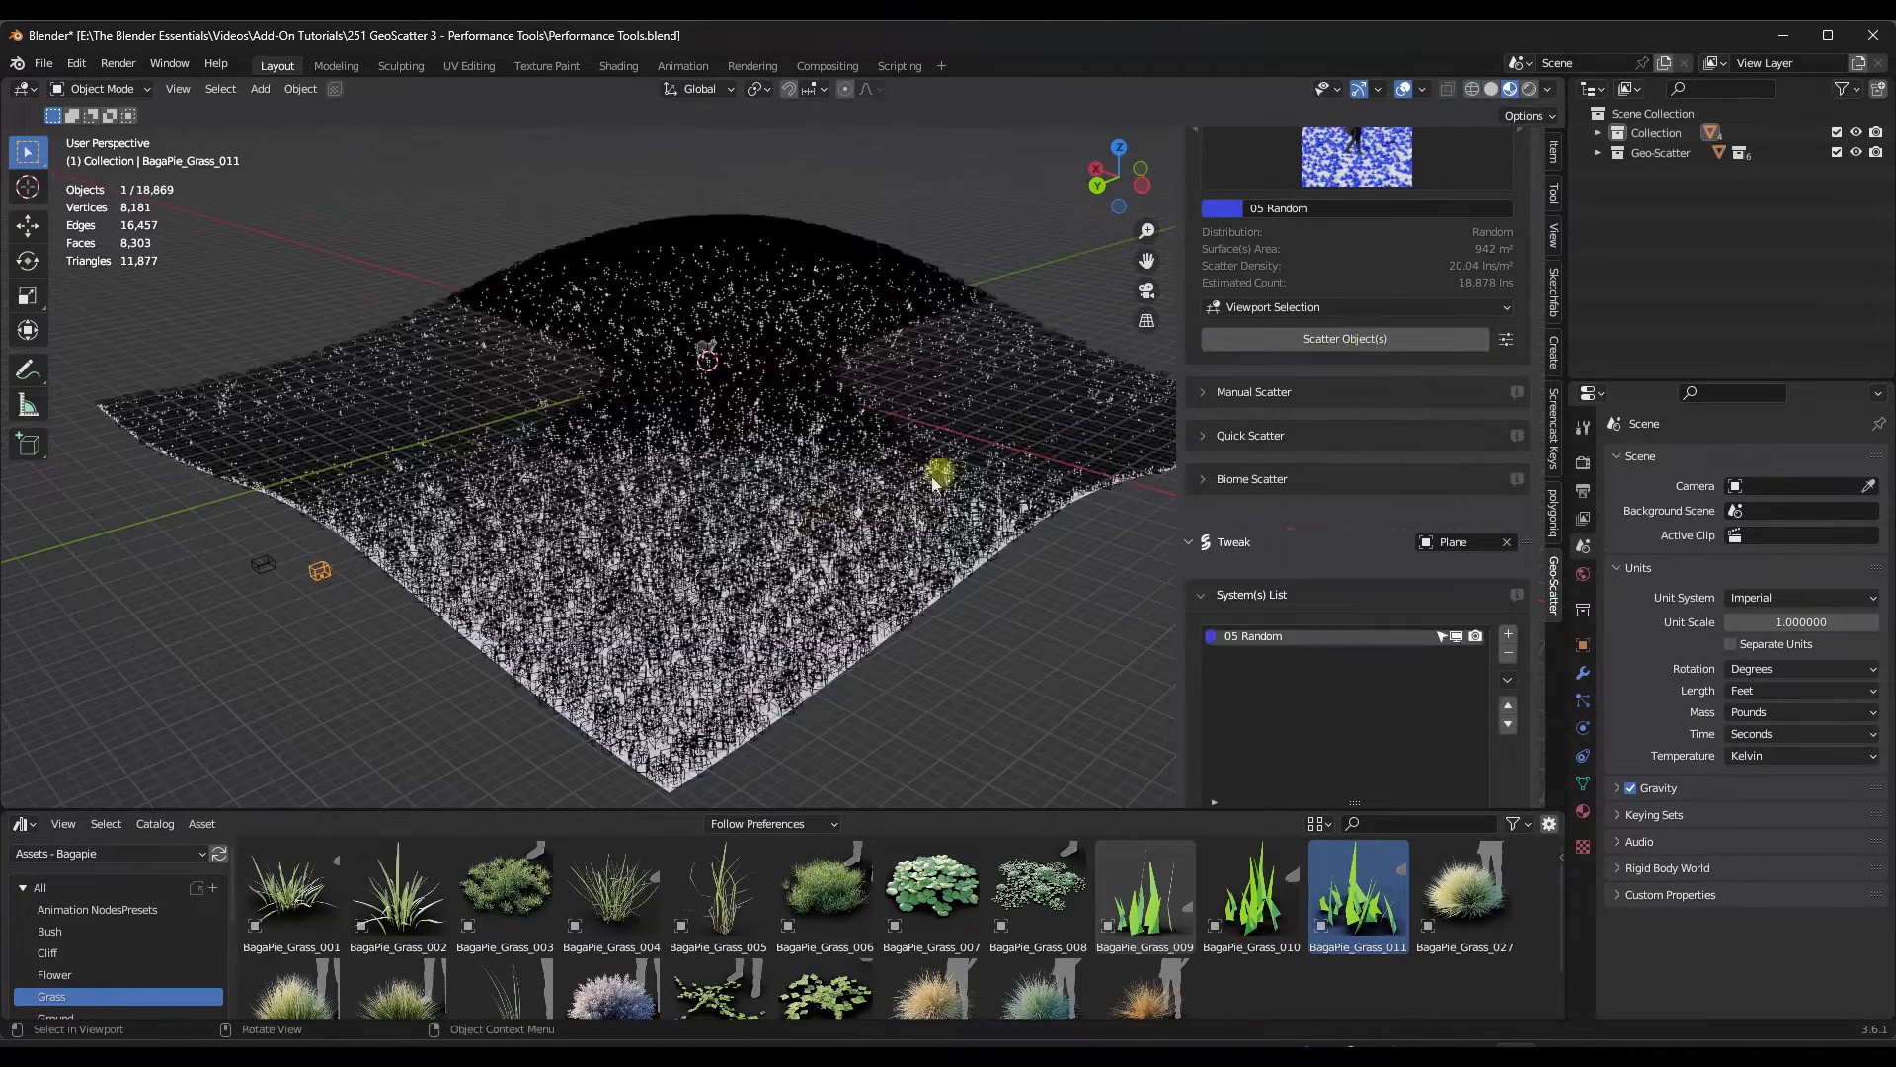
{"action": "scroll", "coordinate": [741, 599], "scroll_direction": "up", "scroll_amount": 3}
{"action": "scroll", "coordinate": [741, 600], "scroll_direction": "down", "scroll_amount": 3}
{"action": "key", "text": "ctrl+z"}
Step: Disable Set object(s) "Bounds" and scatter BagaPie_Grass_011 over the plane with the 05 Random preset
{"action": "left_click", "coordinate": [1506, 339]}
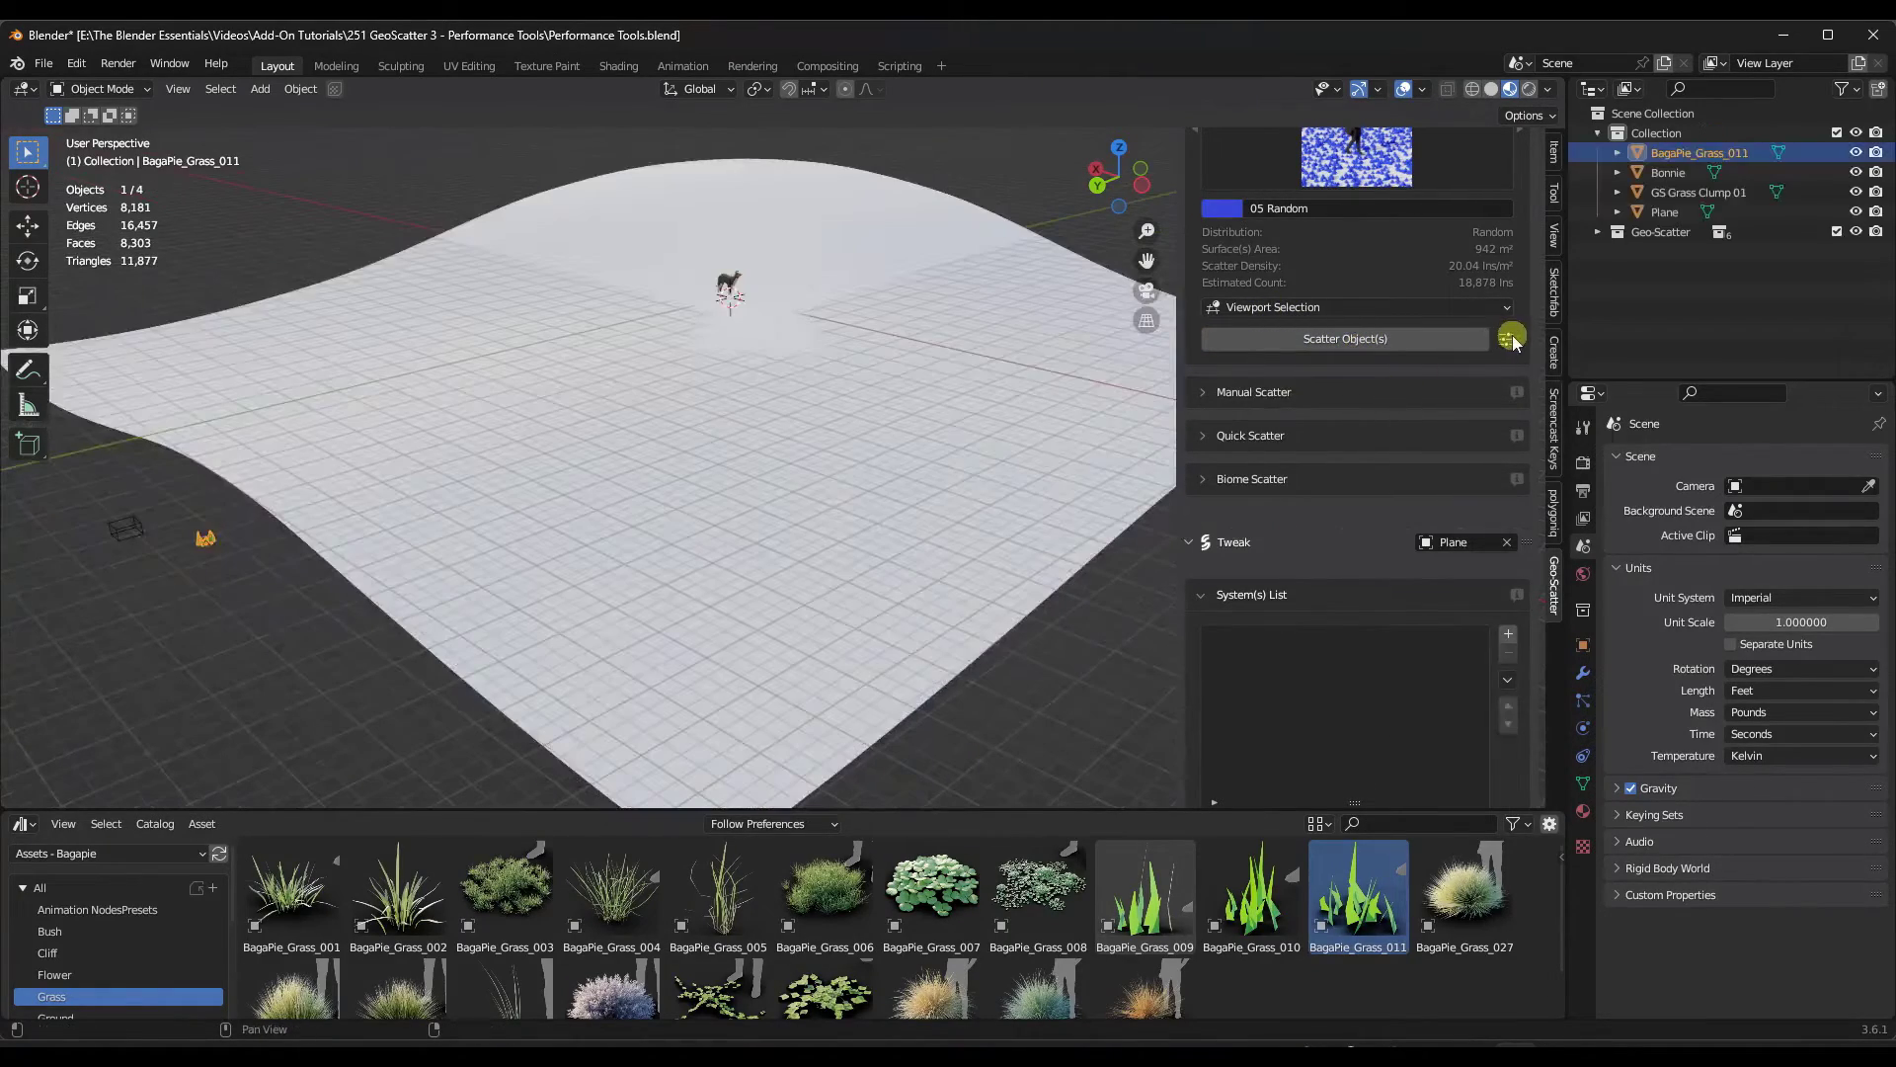
{"action": "left_click", "coordinate": [1421, 514]}
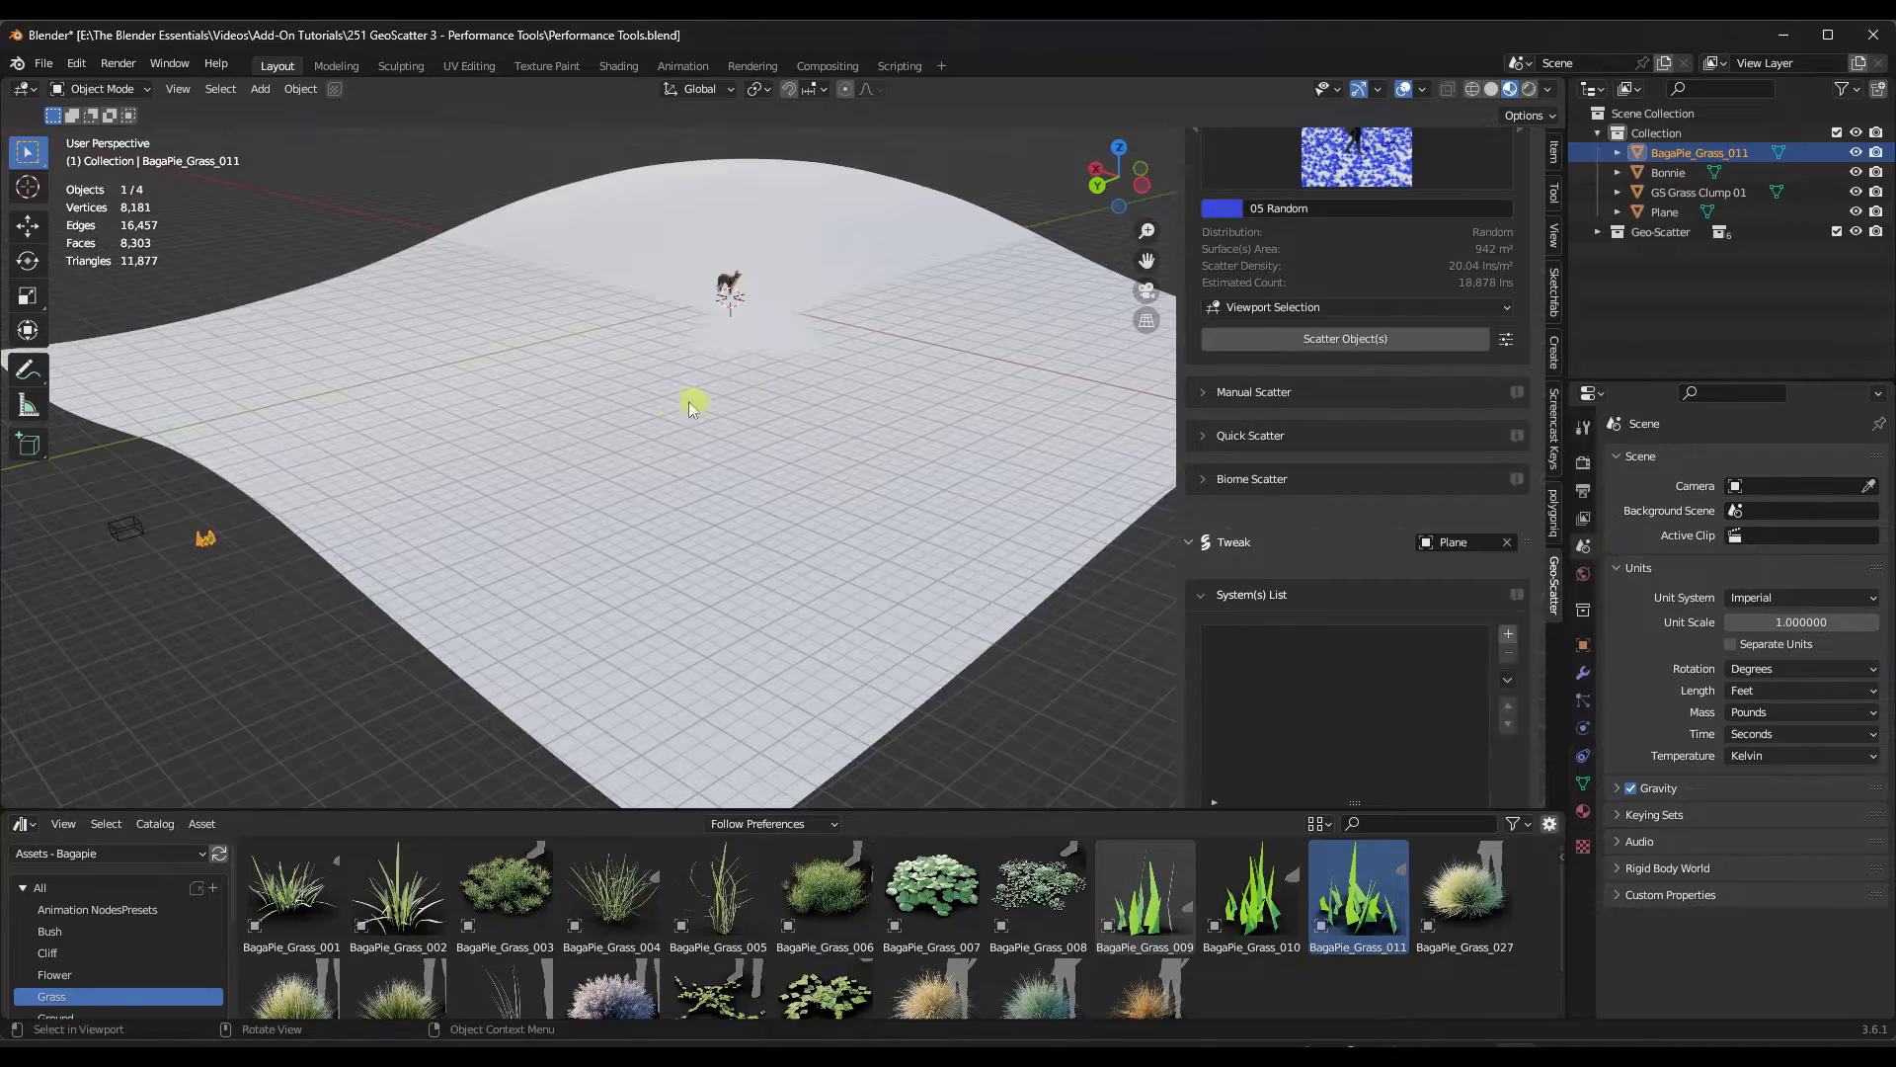
{"action": "left_click", "coordinate": [1354, 338]}
{"action": "scroll", "coordinate": [755, 437], "scroll_direction": "up", "scroll_amount": 5}
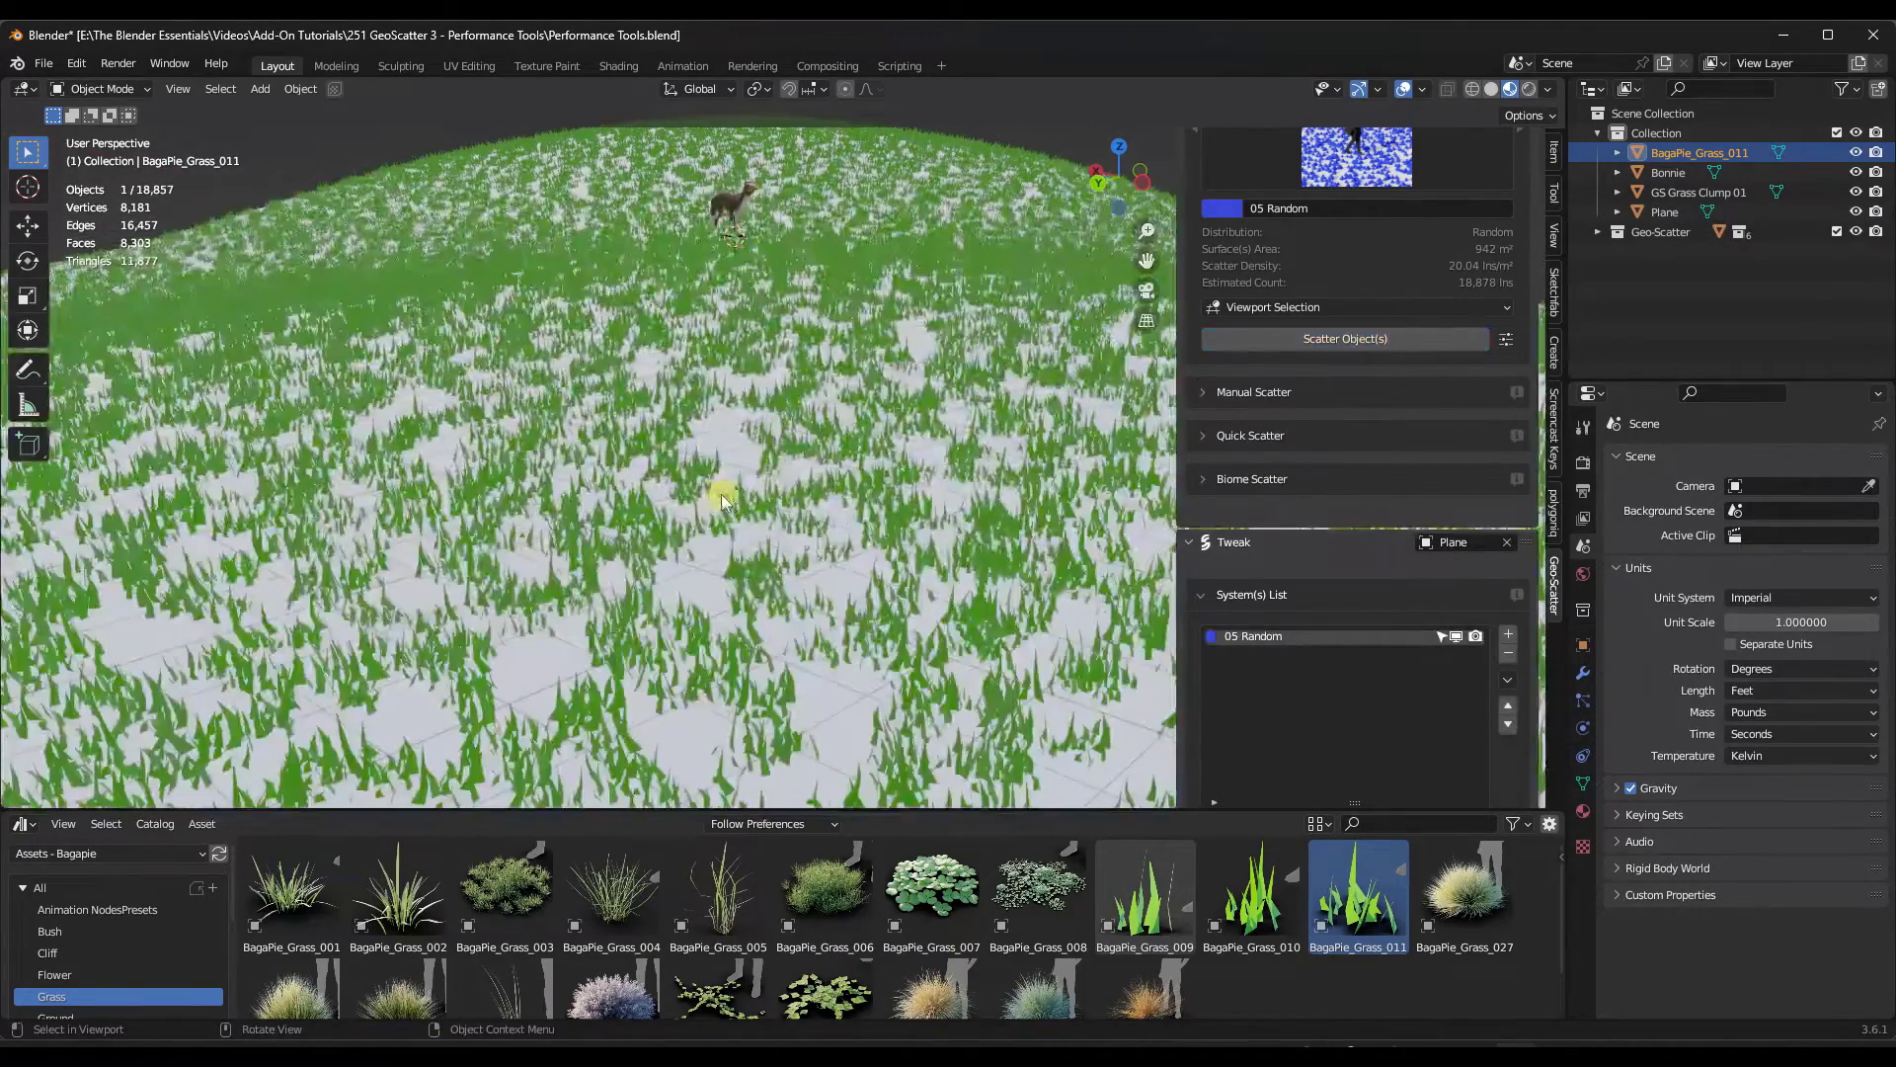
{"action": "middle_click_drag", "start_coordinate": [720, 490], "coordinate": [736, 484]}
{"action": "scroll", "coordinate": [740, 484], "scroll_direction": "up", "scroll_amount": 2}
{"action": "scroll", "coordinate": [715, 468], "scroll_direction": "down", "scroll_amount": 4}
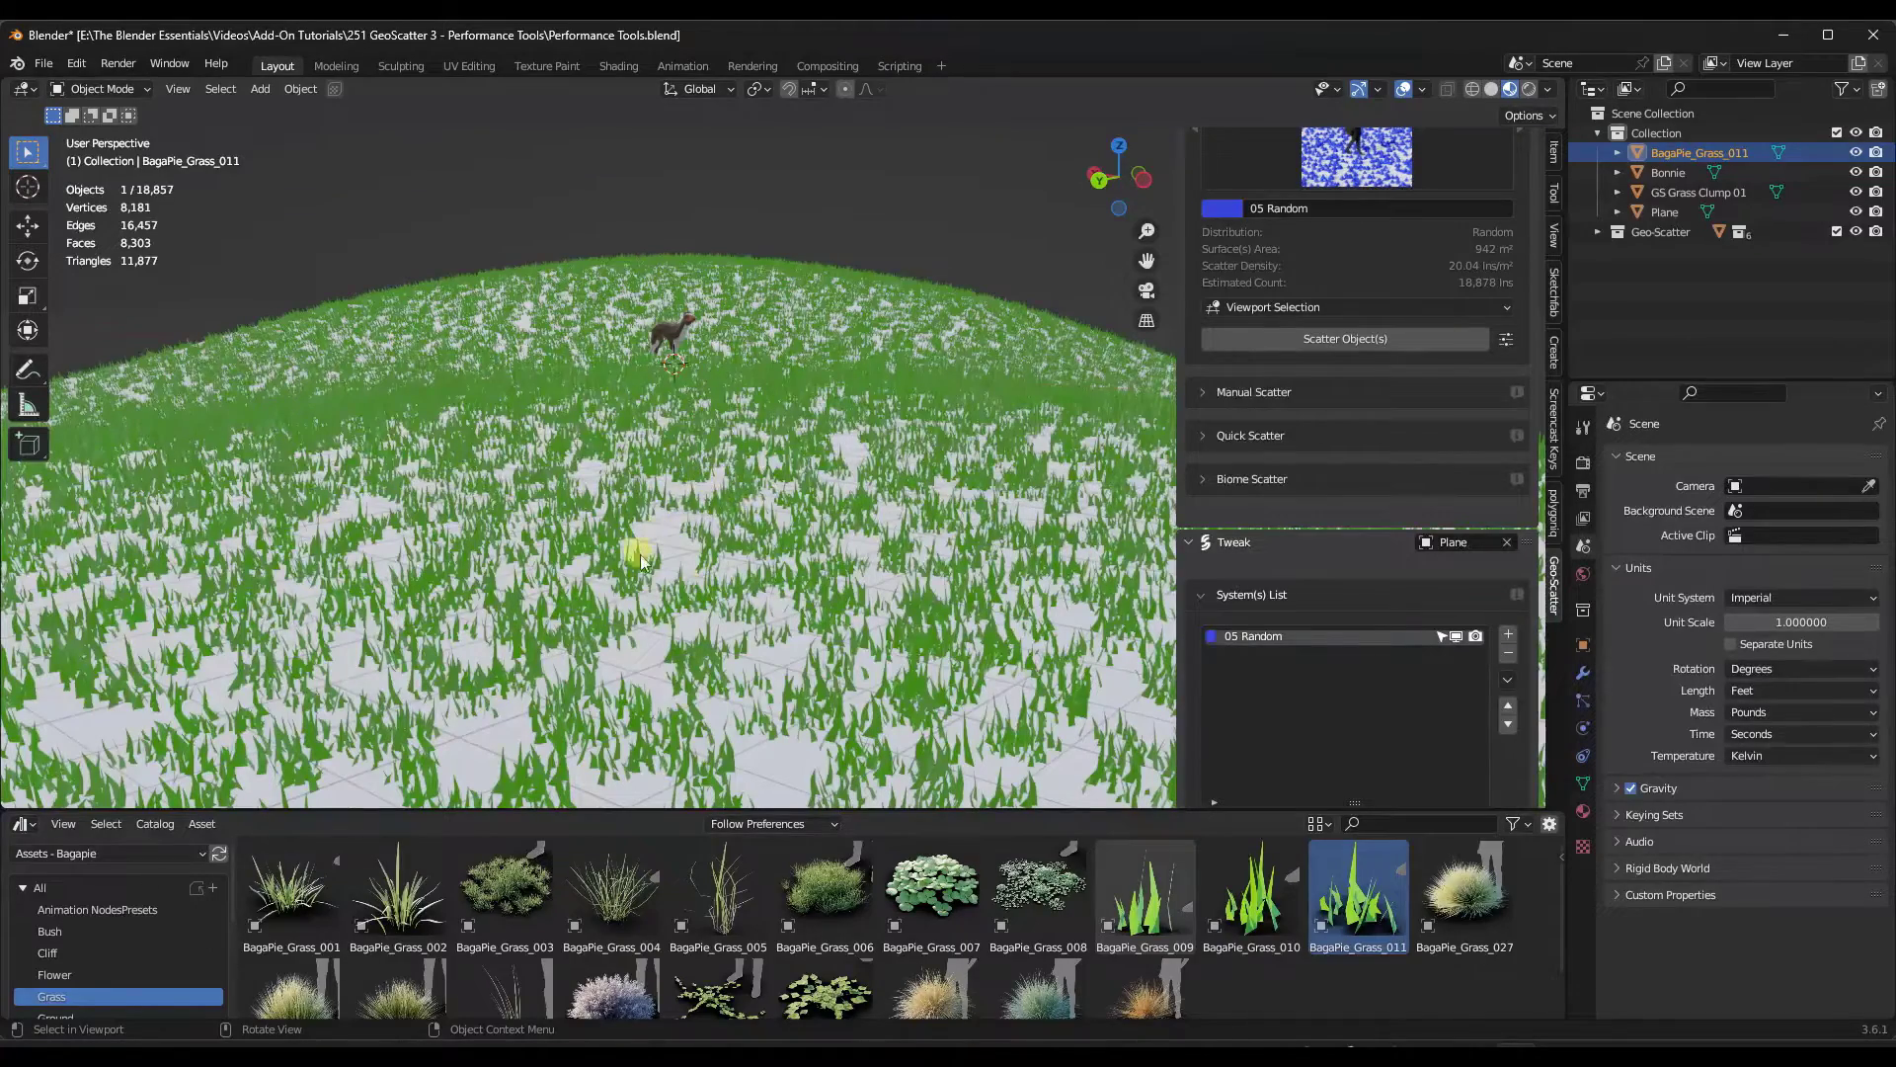
{"action": "scroll", "coordinate": [721, 497], "scroll_direction": "up", "scroll_amount": 2}
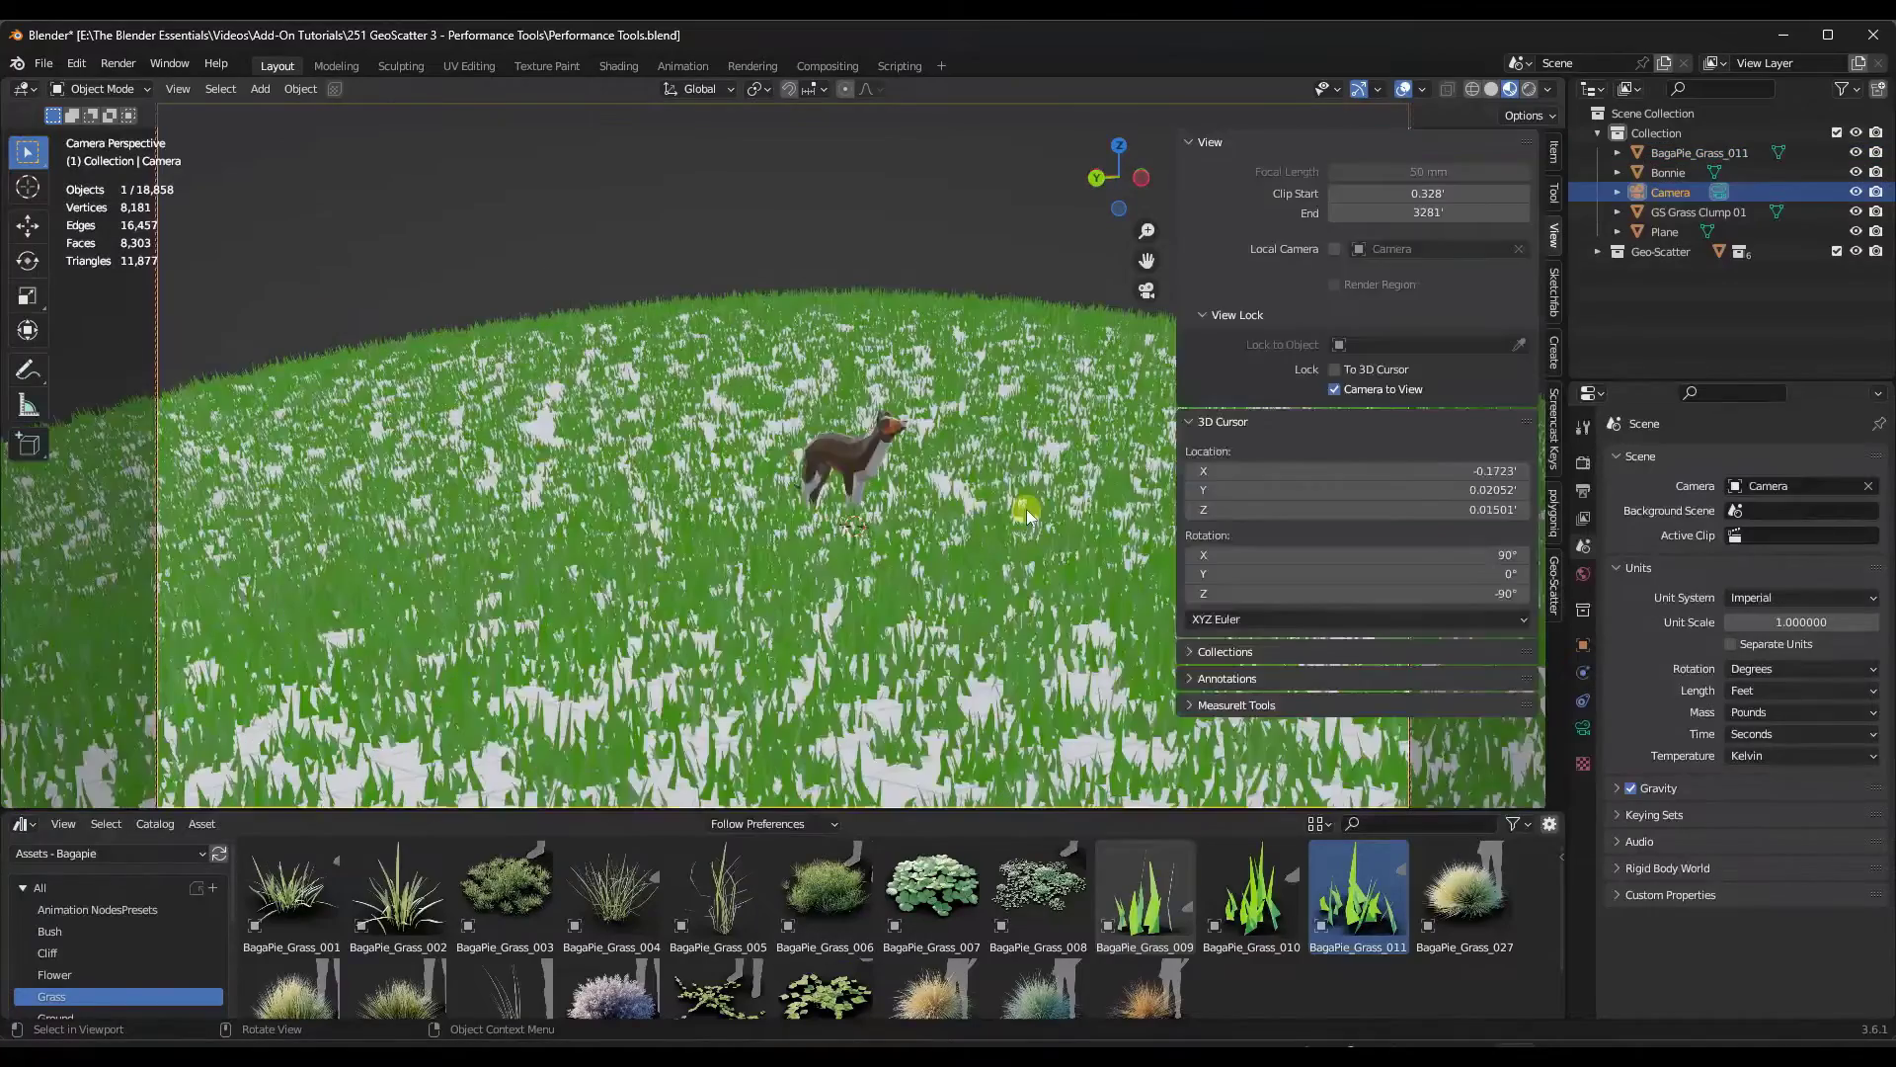
Step: Hide the sidebar, reframe the locked camera view on the dog in the grass, and show the sidebar again
{"action": "key", "text": "n"}
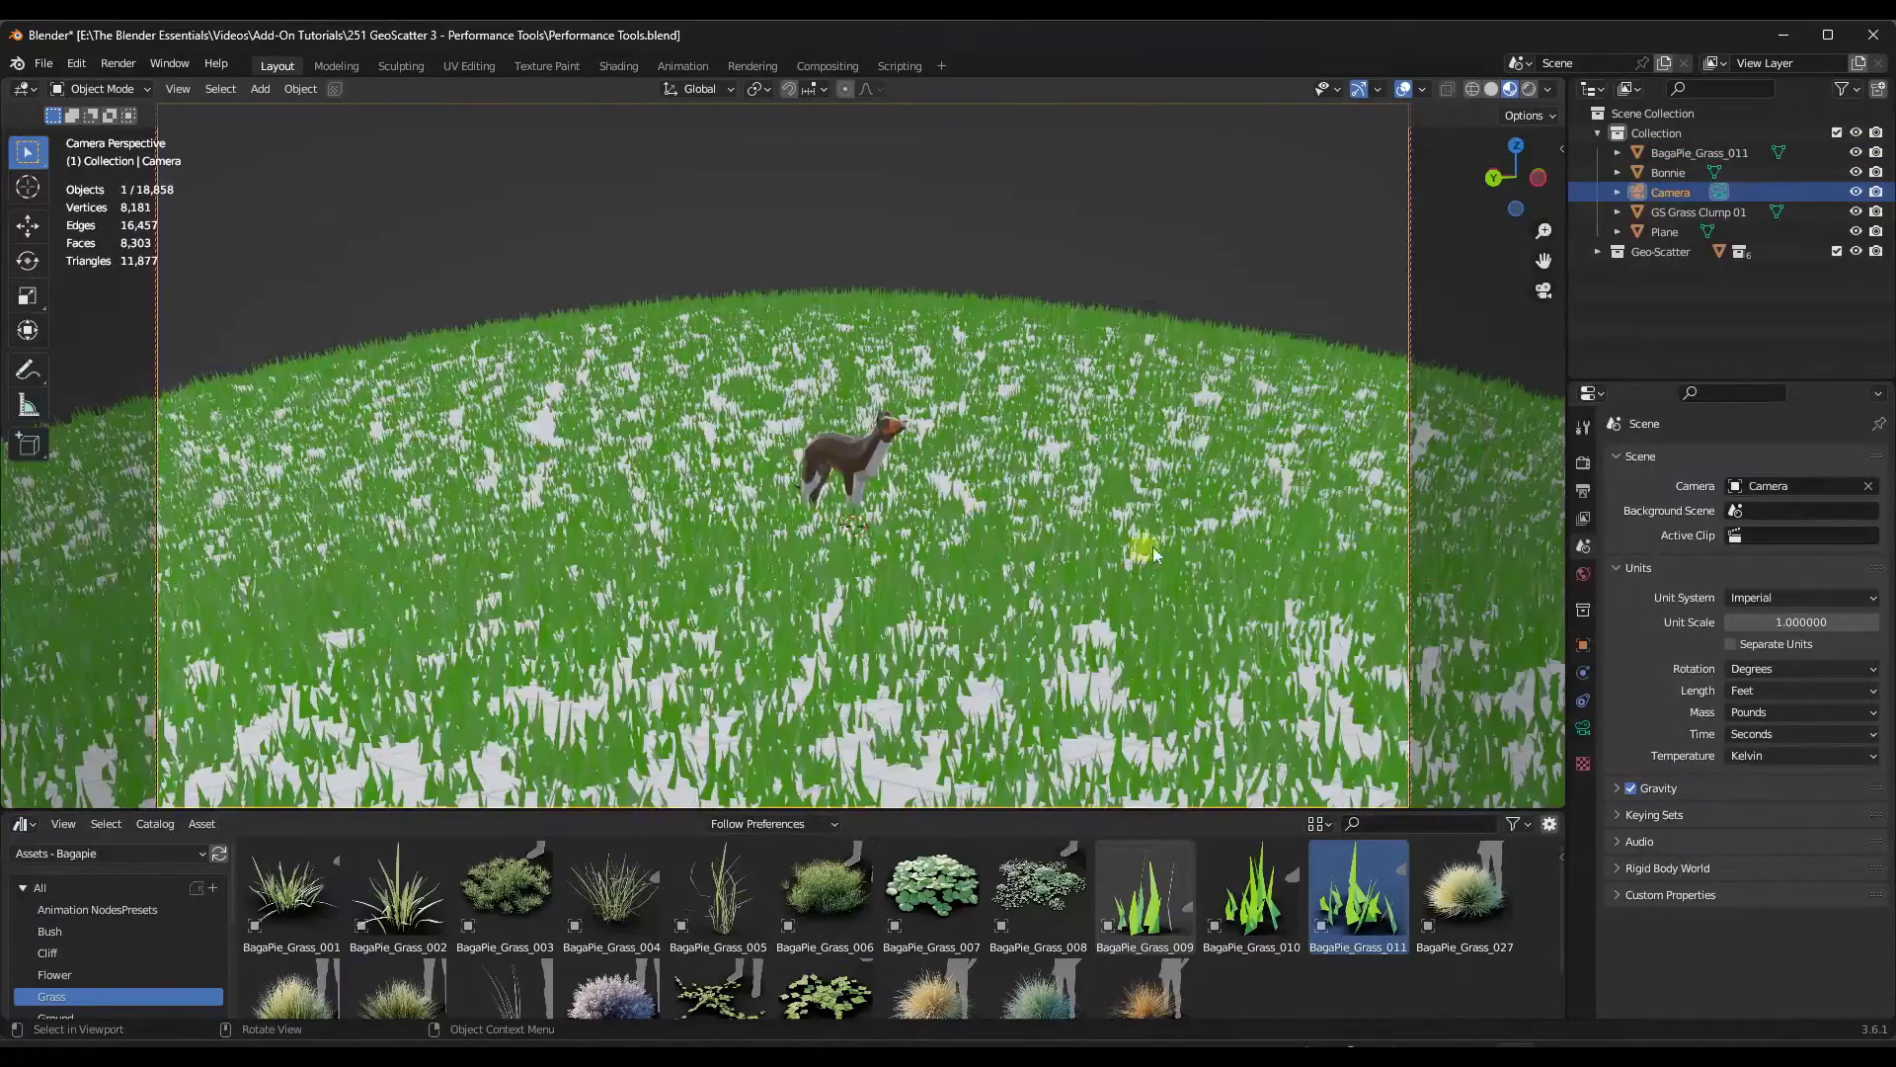
{"action": "mouse_move", "coordinate": [1146, 533]}
{"action": "middle_mouse_down"}
{"action": "mouse_move", "coordinate": [1105, 508]}
{"action": "mouse_move", "coordinate": [1120, 512]}
{"action": "middle_mouse_up"}
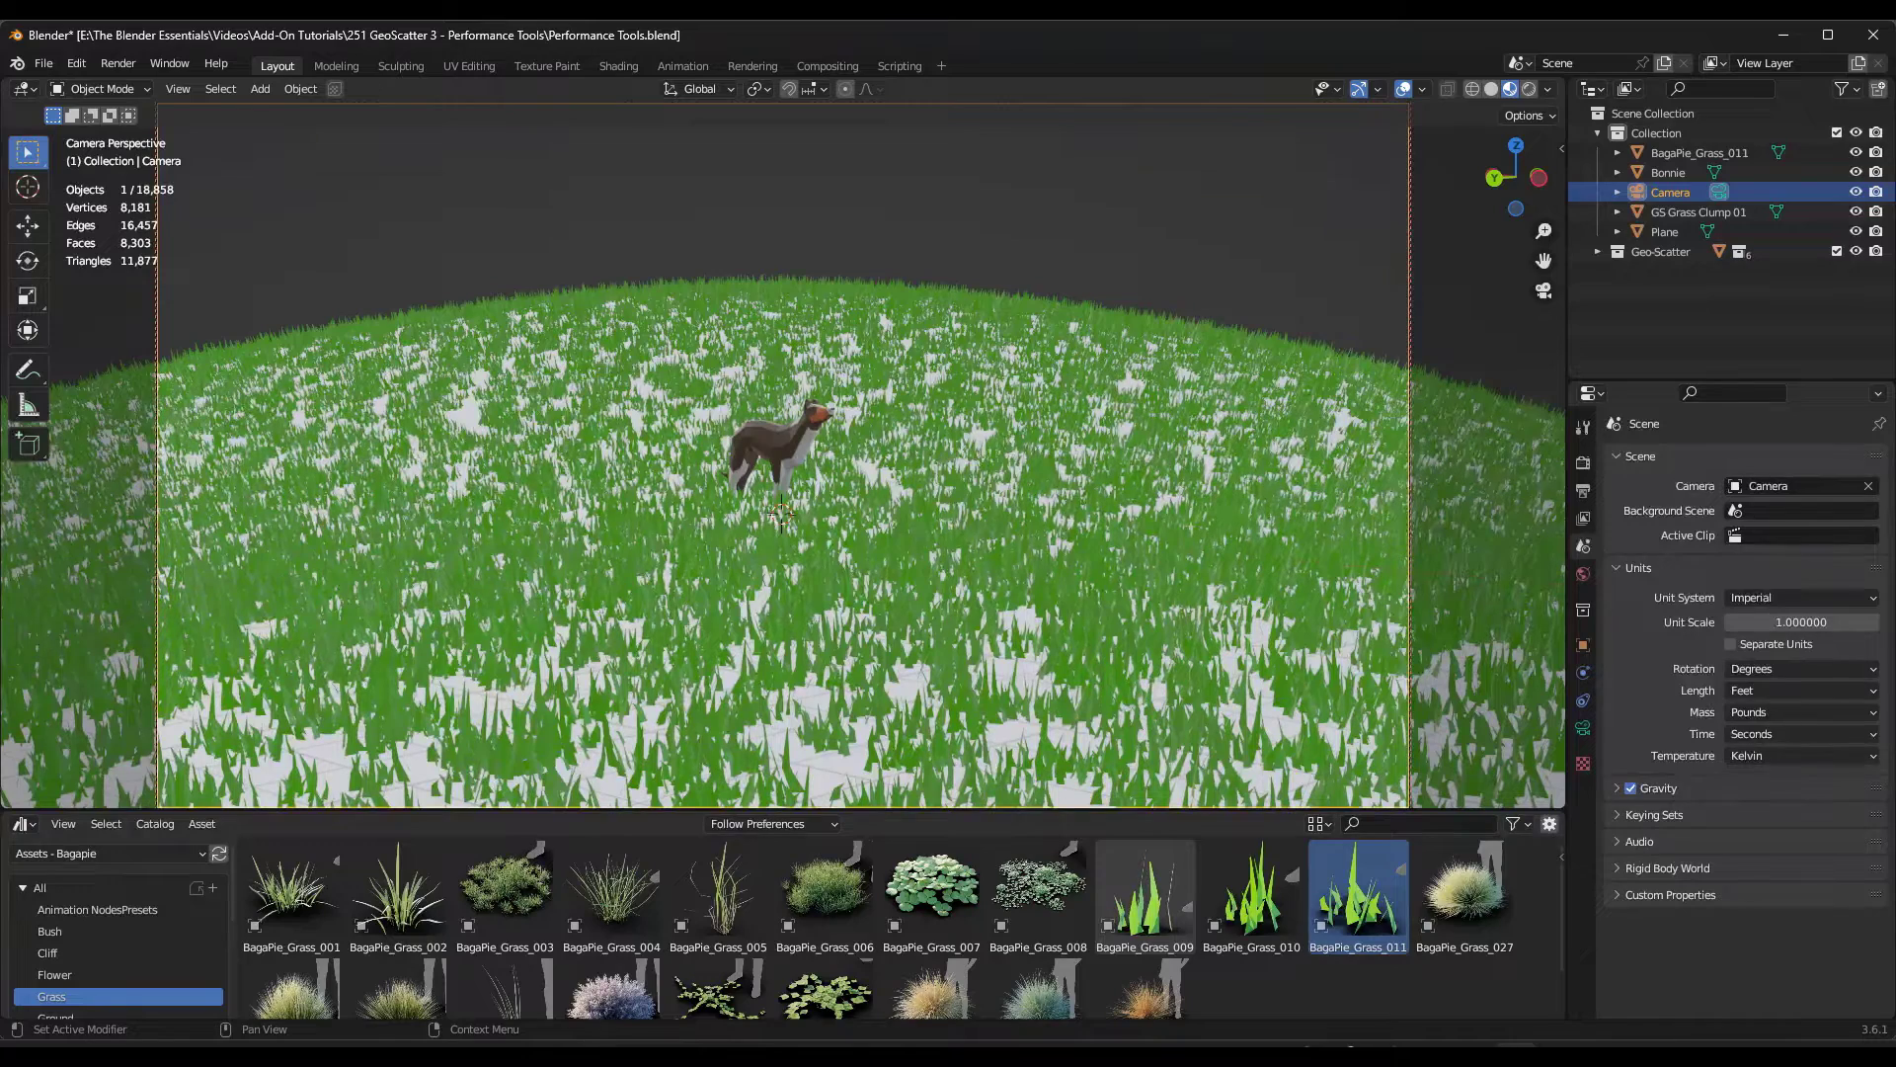
{"action": "key", "text": "n"}
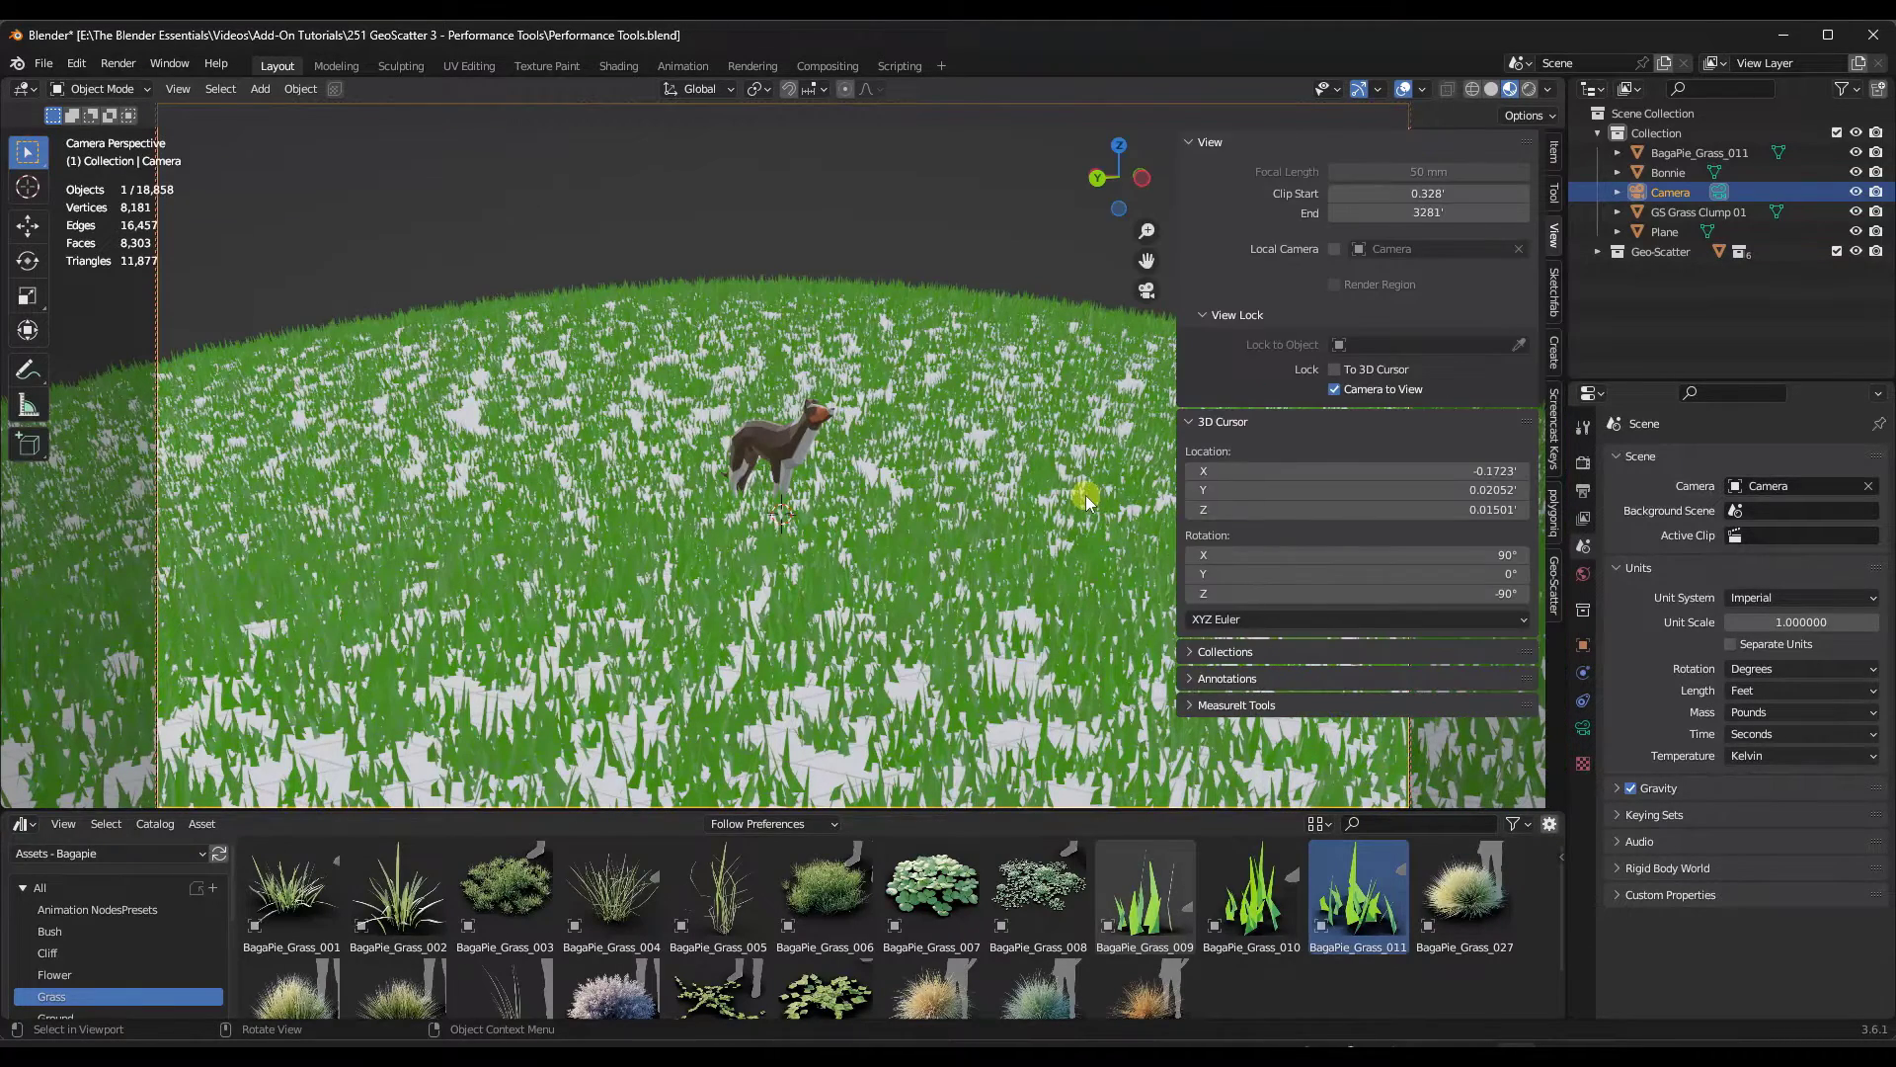
Step: Enable Cam Optimization in the Visibility settings of the Geo-Scatter grass system
{"action": "left_click", "coordinate": [1555, 584]}
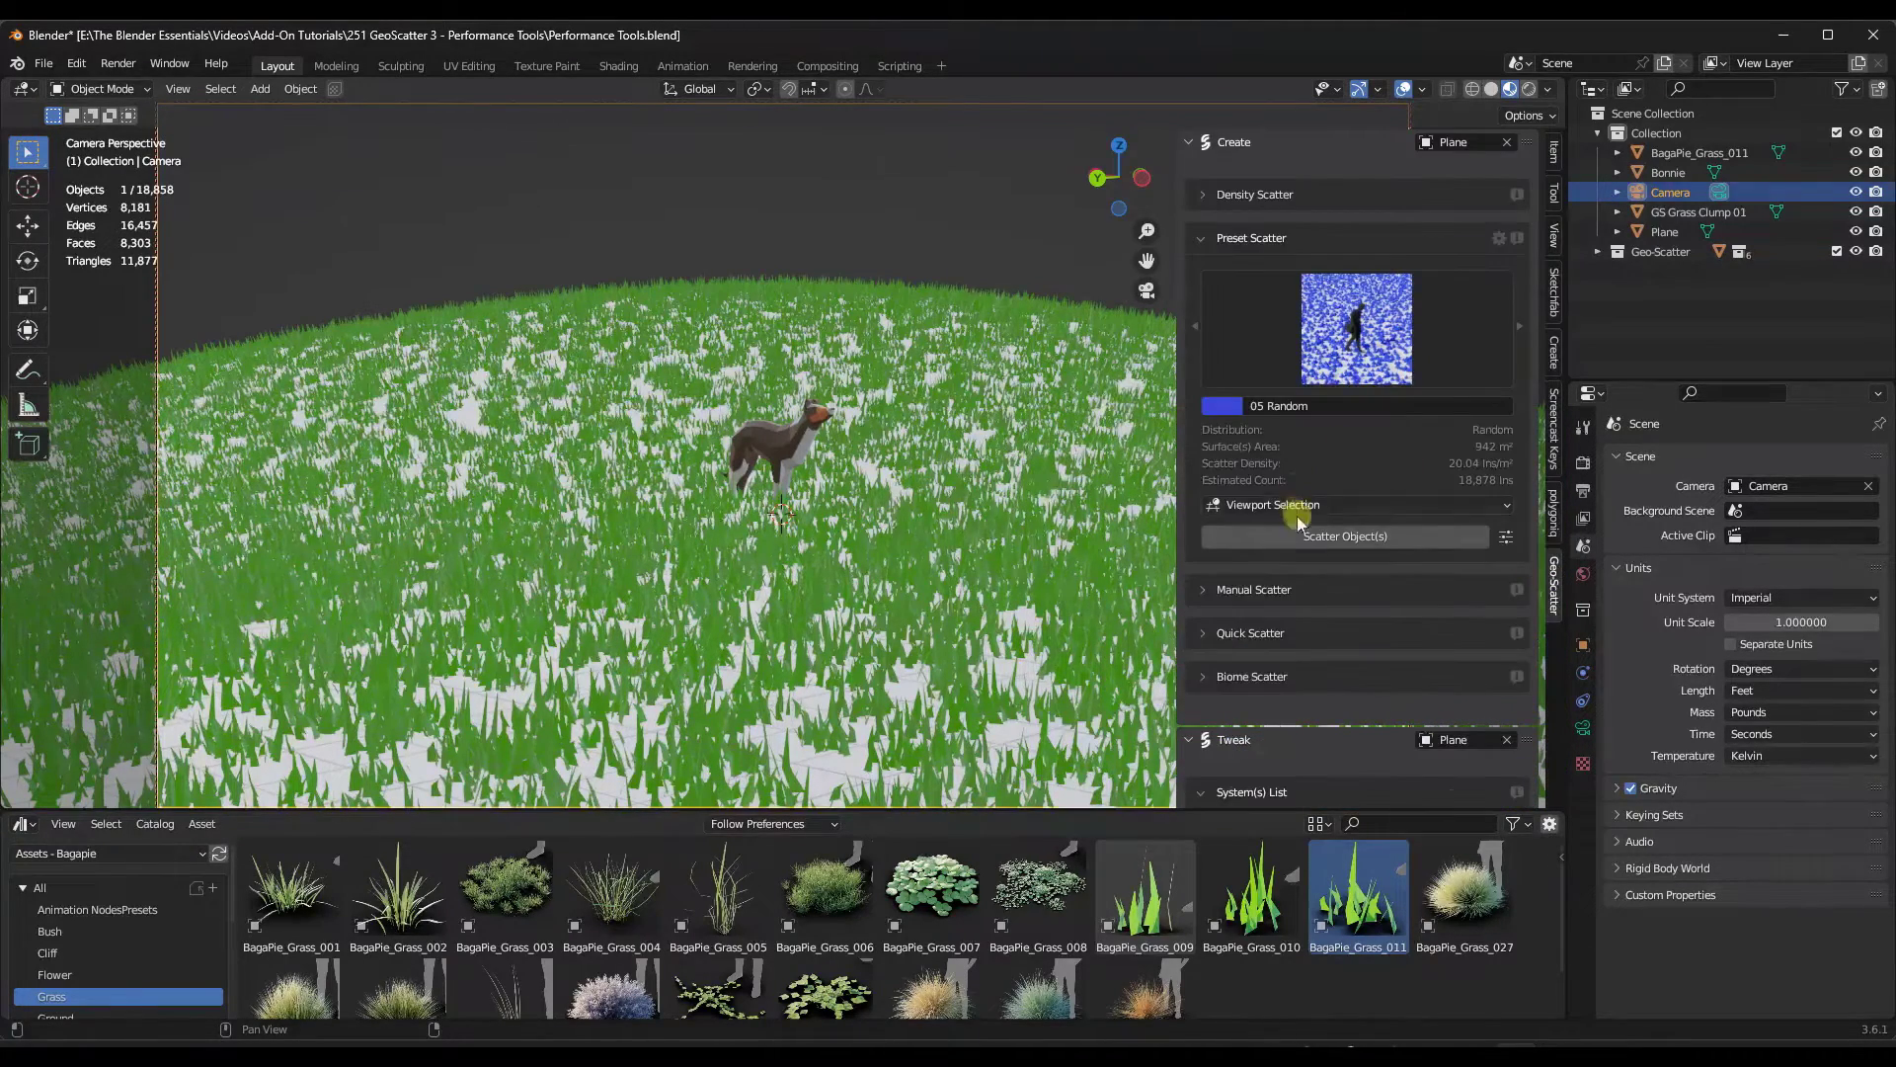
{"action": "scroll", "coordinate": [1298, 513], "scroll_direction": "down", "scroll_amount": 15}
{"action": "scroll", "coordinate": [1322, 543], "scroll_direction": "down", "scroll_amount": 6}
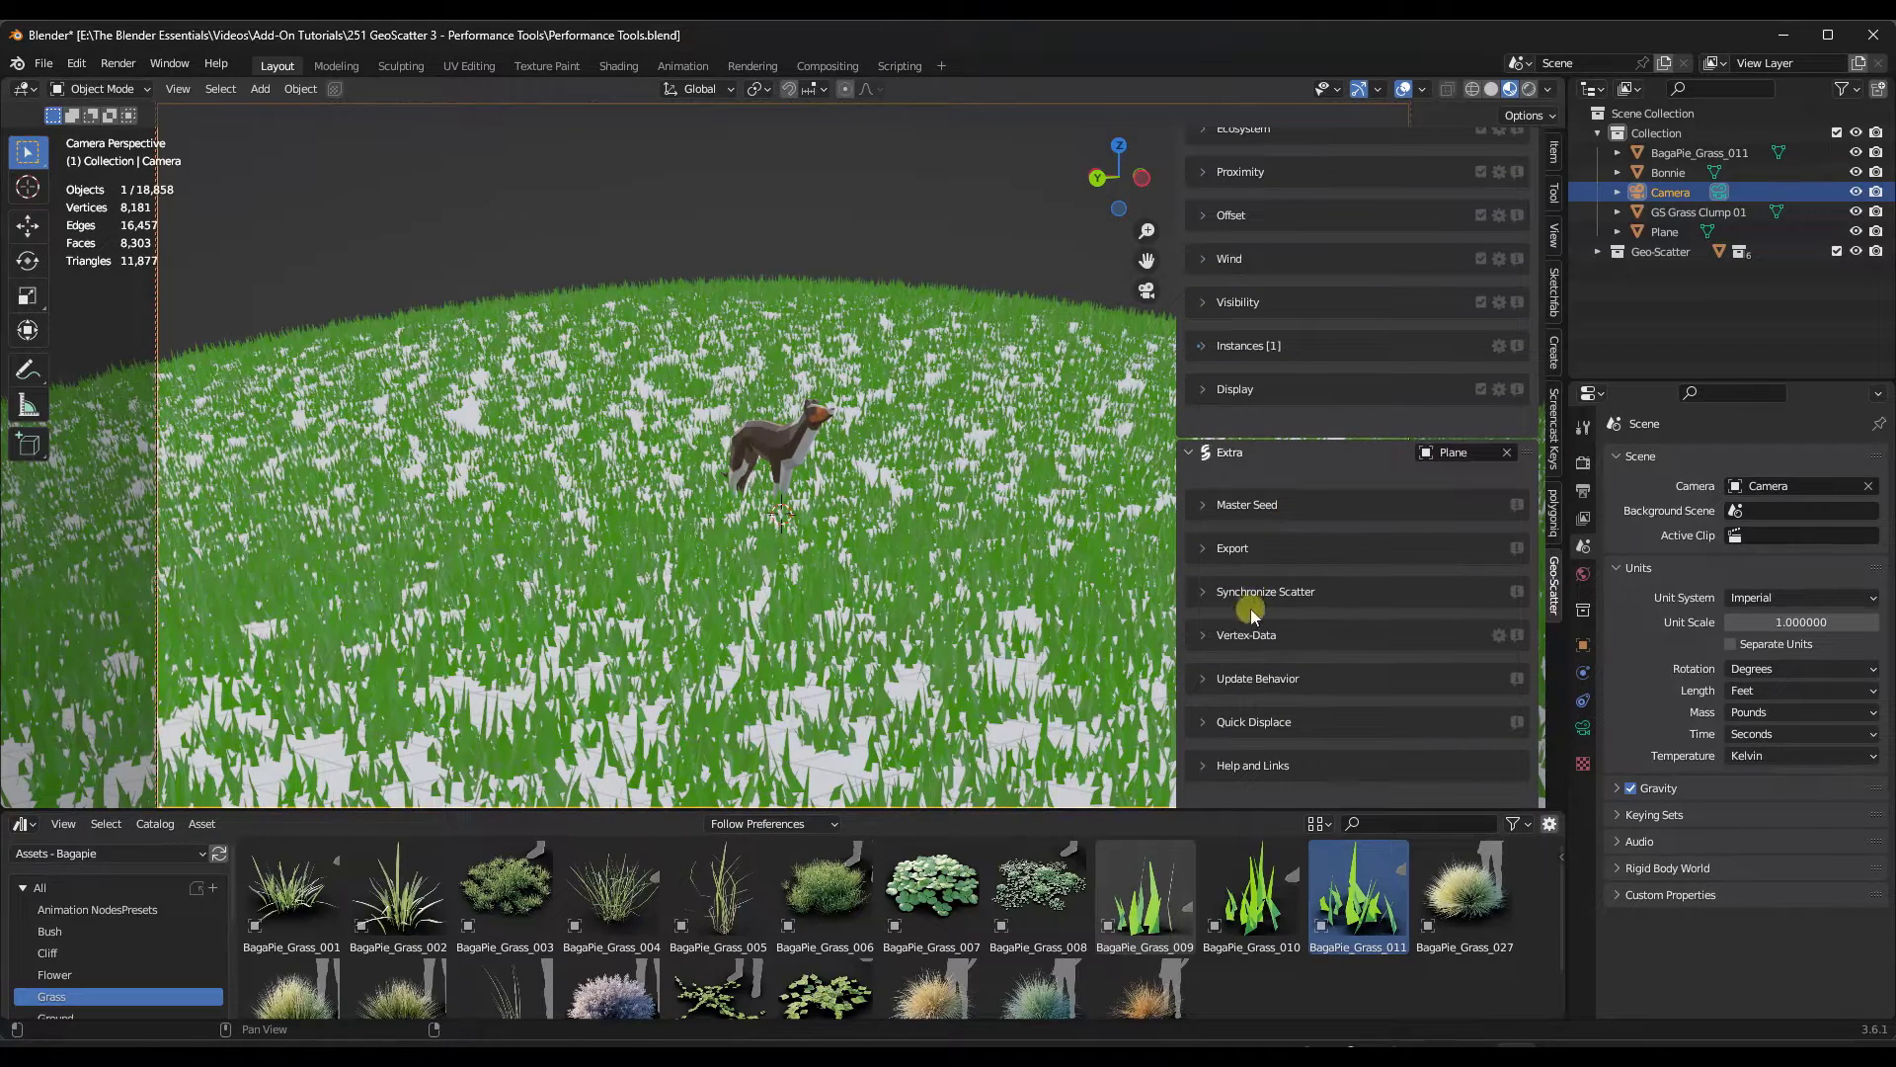
{"action": "scroll", "coordinate": [1252, 610], "scroll_direction": "up", "scroll_amount": 2}
{"action": "left_click", "coordinate": [1236, 385]}
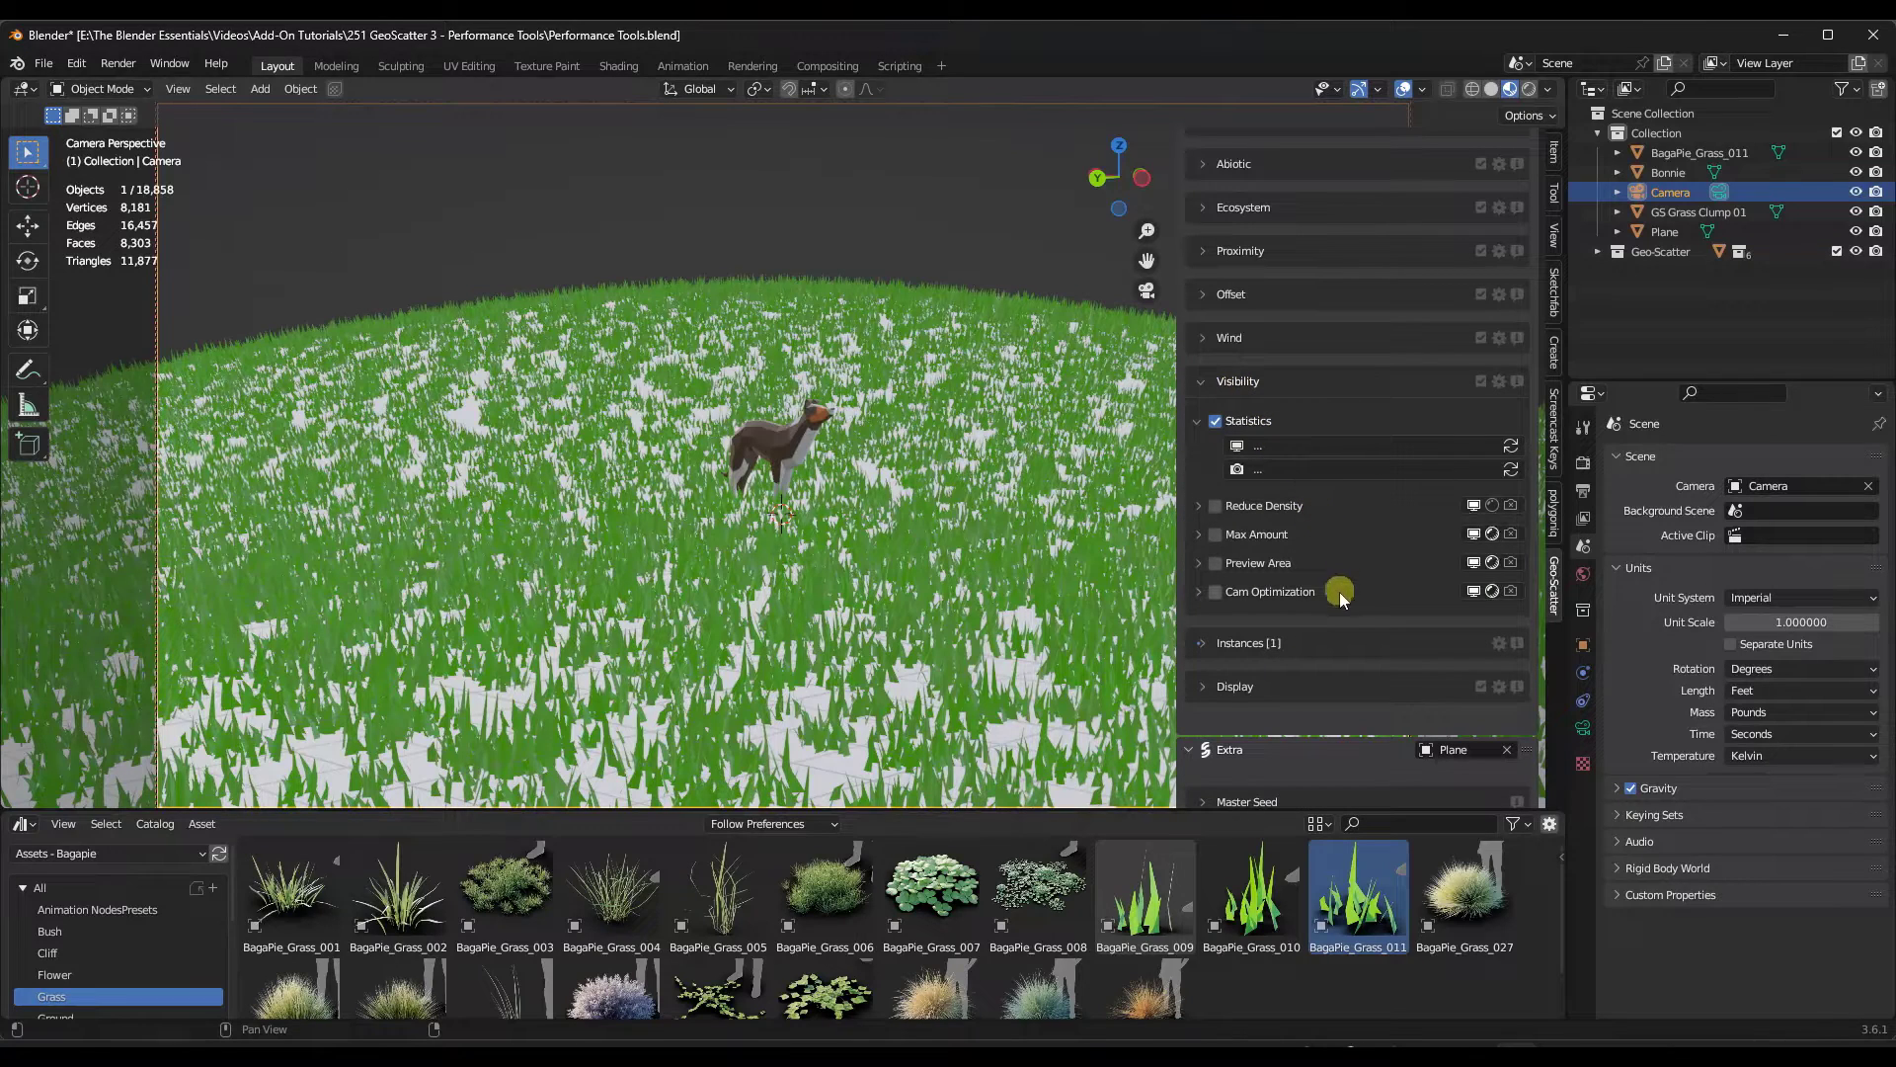
{"action": "left_click", "coordinate": [1201, 593]}
{"action": "left_click", "coordinate": [1215, 592]}
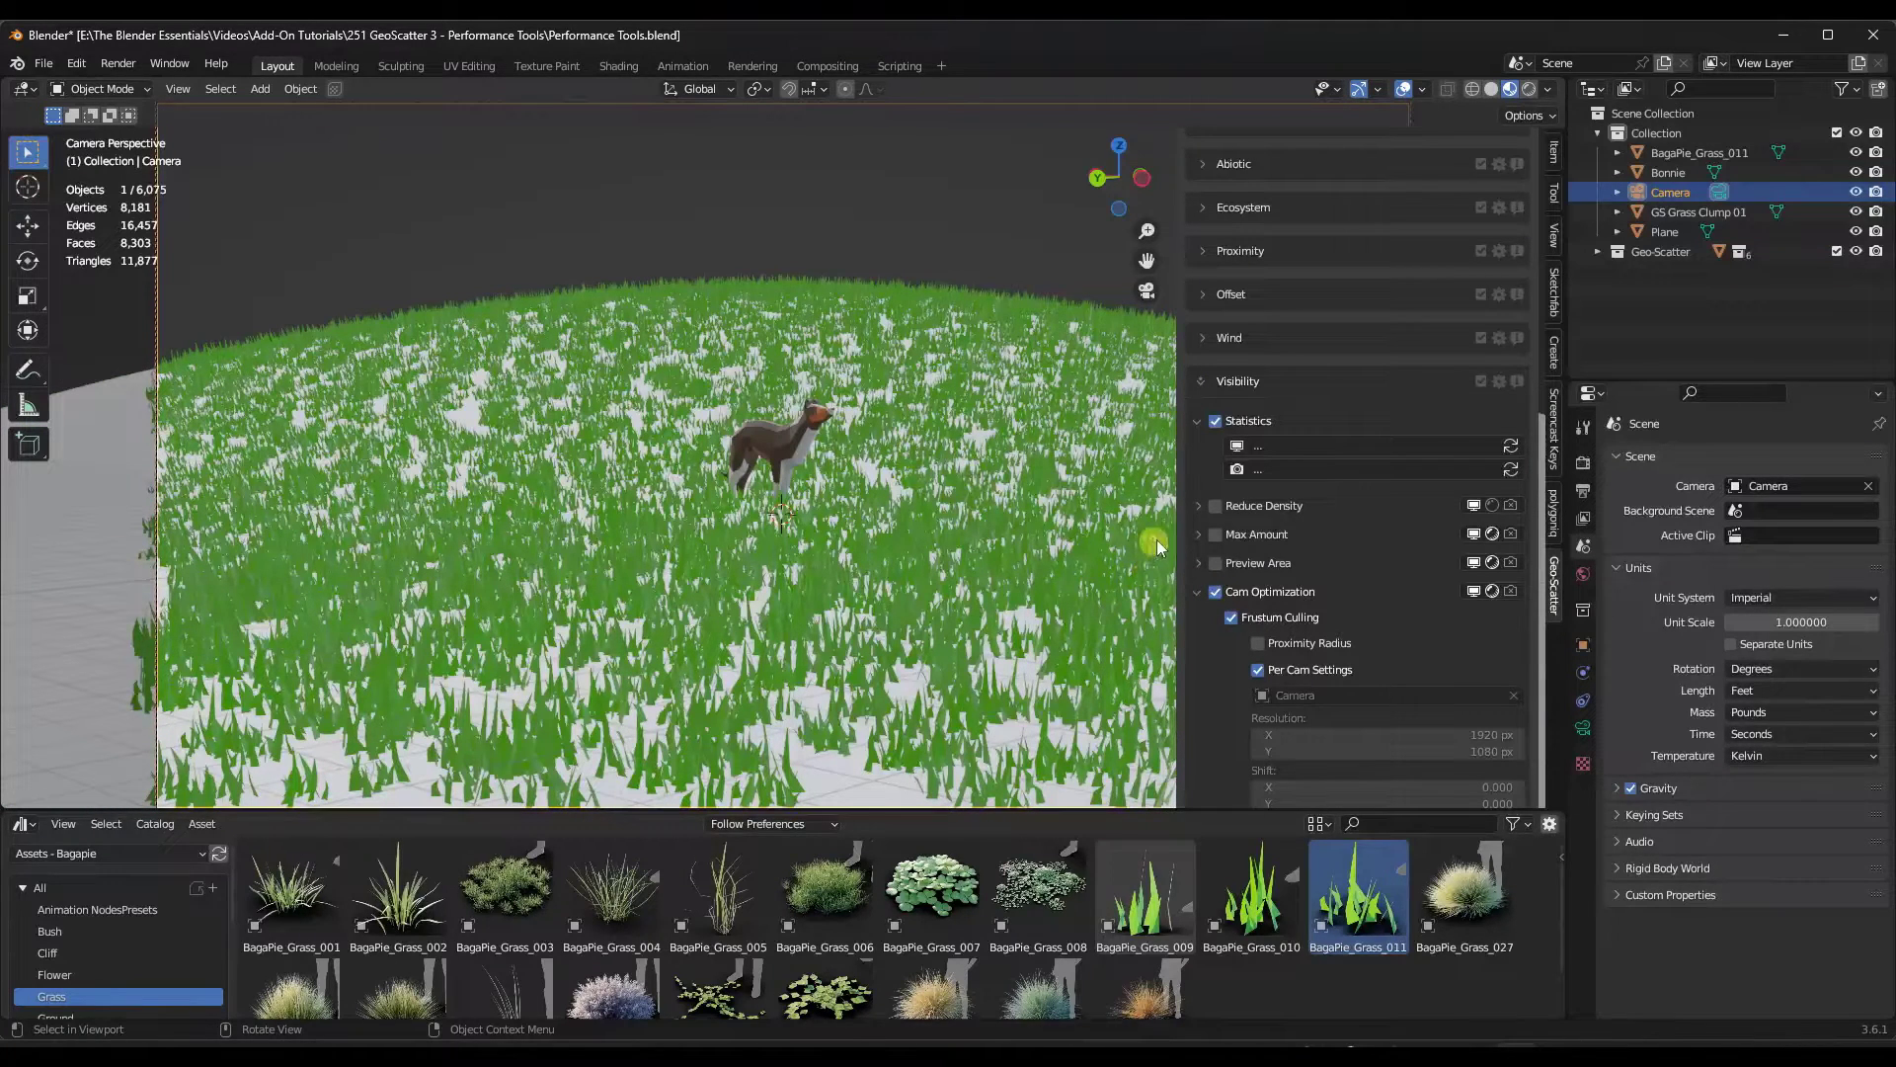
Step: Toggle Frustum Culling off and on to compare the grass coverage from outside the camera, then return to the camera view
{"action": "scroll", "coordinate": [1304, 553], "scroll_direction": "down", "scroll_amount": 5}
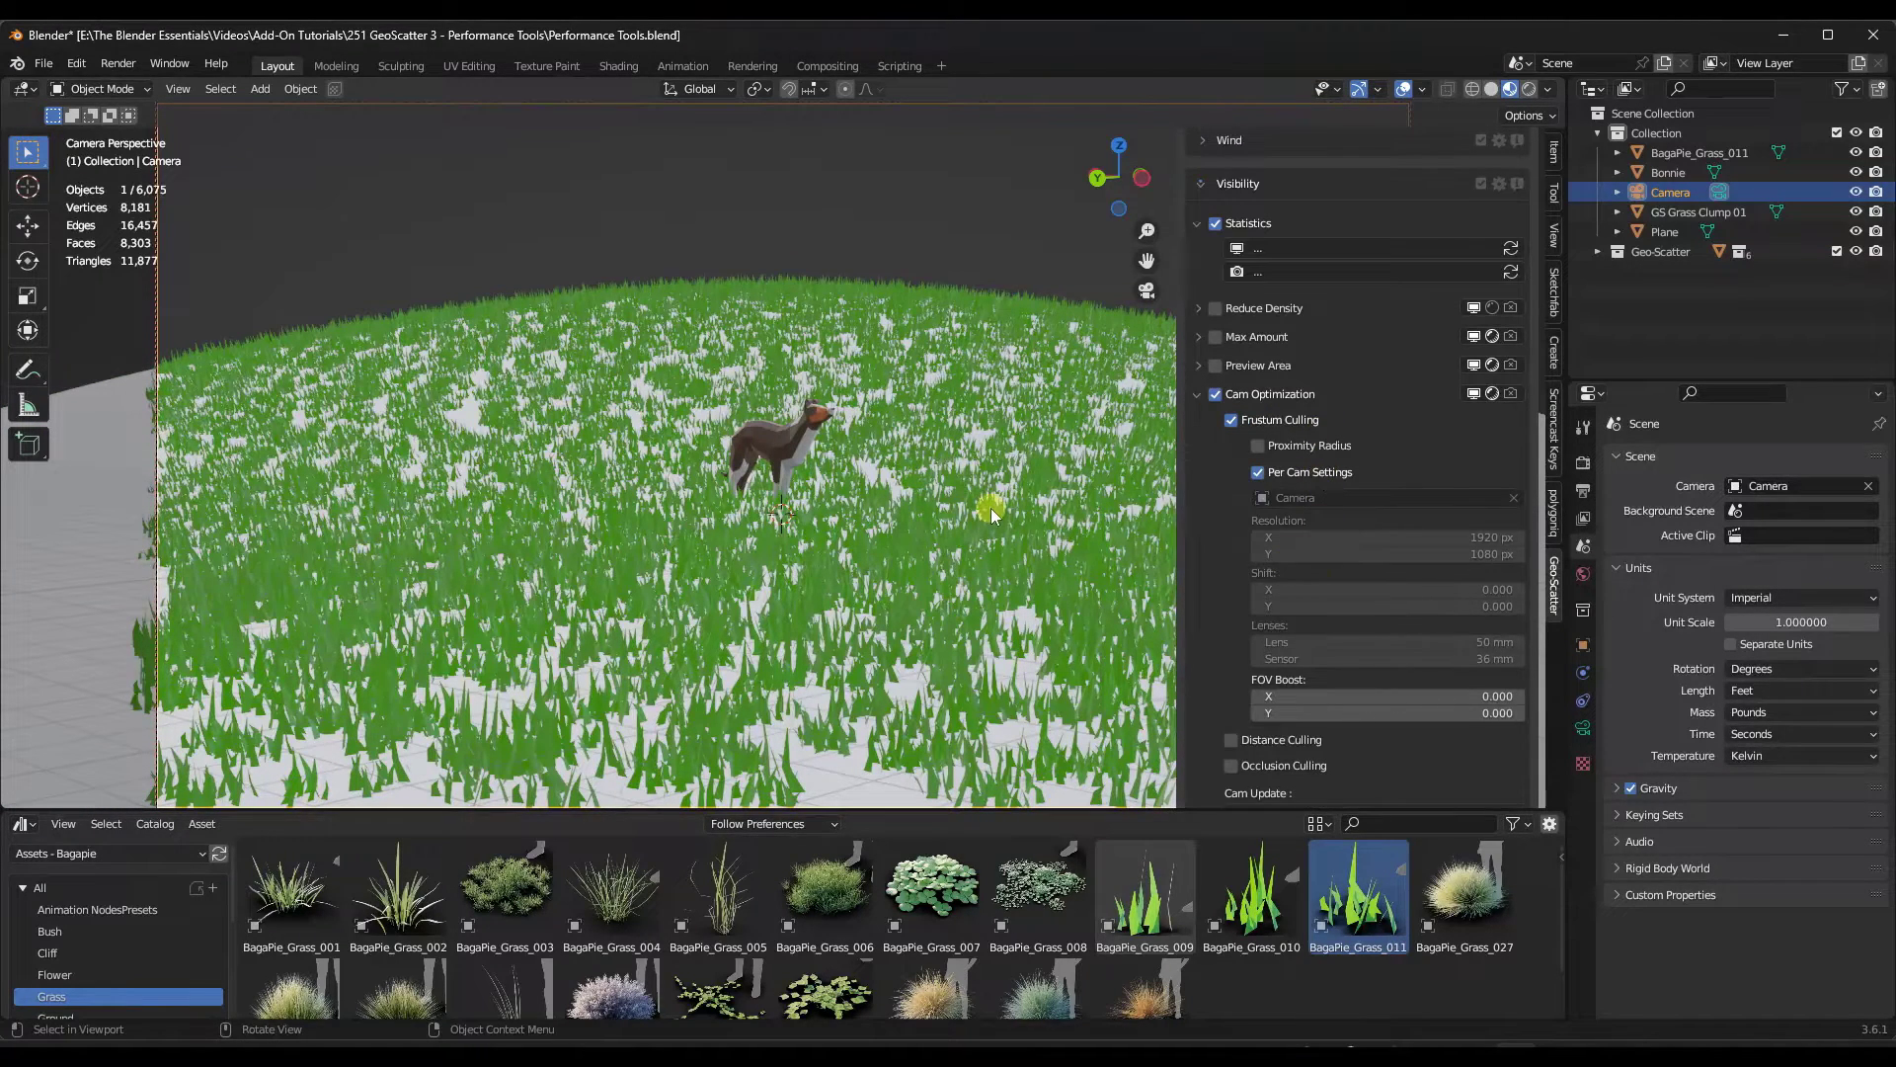
{"action": "middle_click_drag", "start_coordinate": [992, 507], "coordinate": [840, 482]}
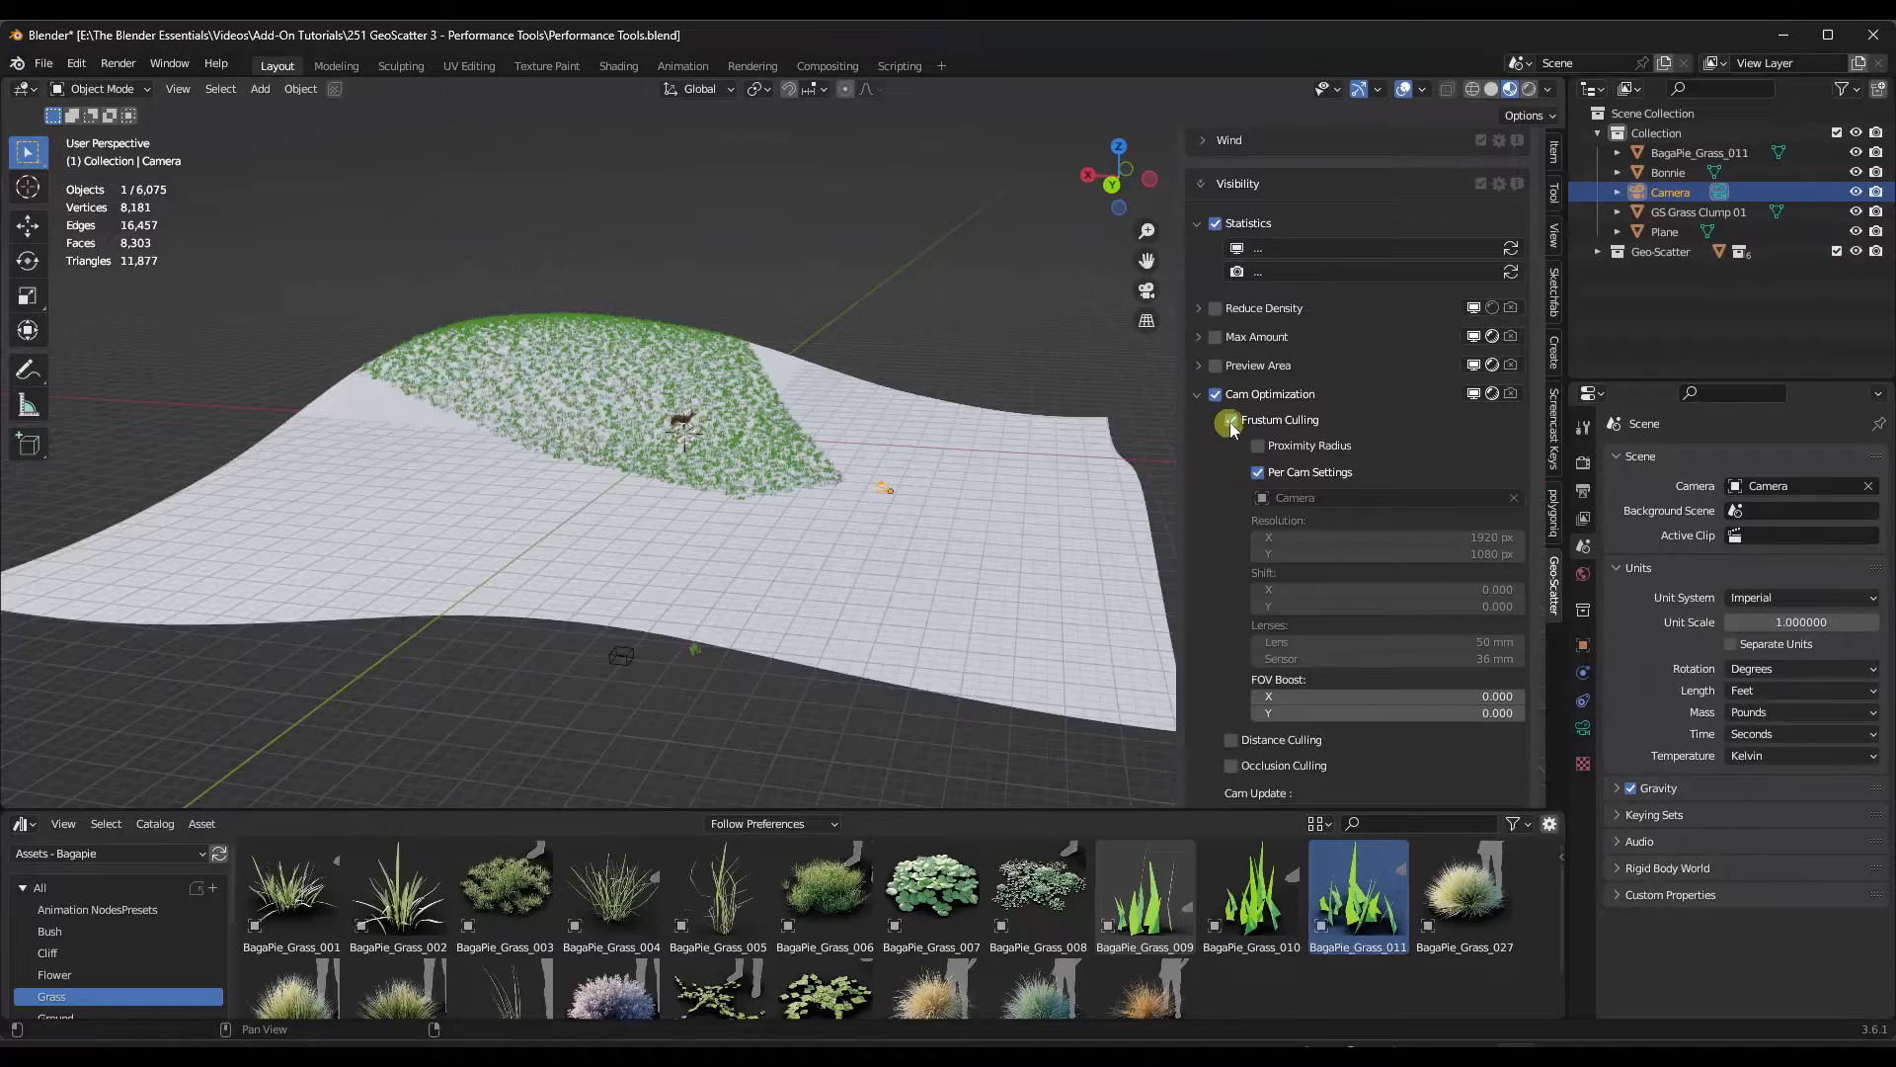
{"action": "left_click", "coordinate": [1231, 422]}
{"action": "left_click", "coordinate": [1230, 420]}
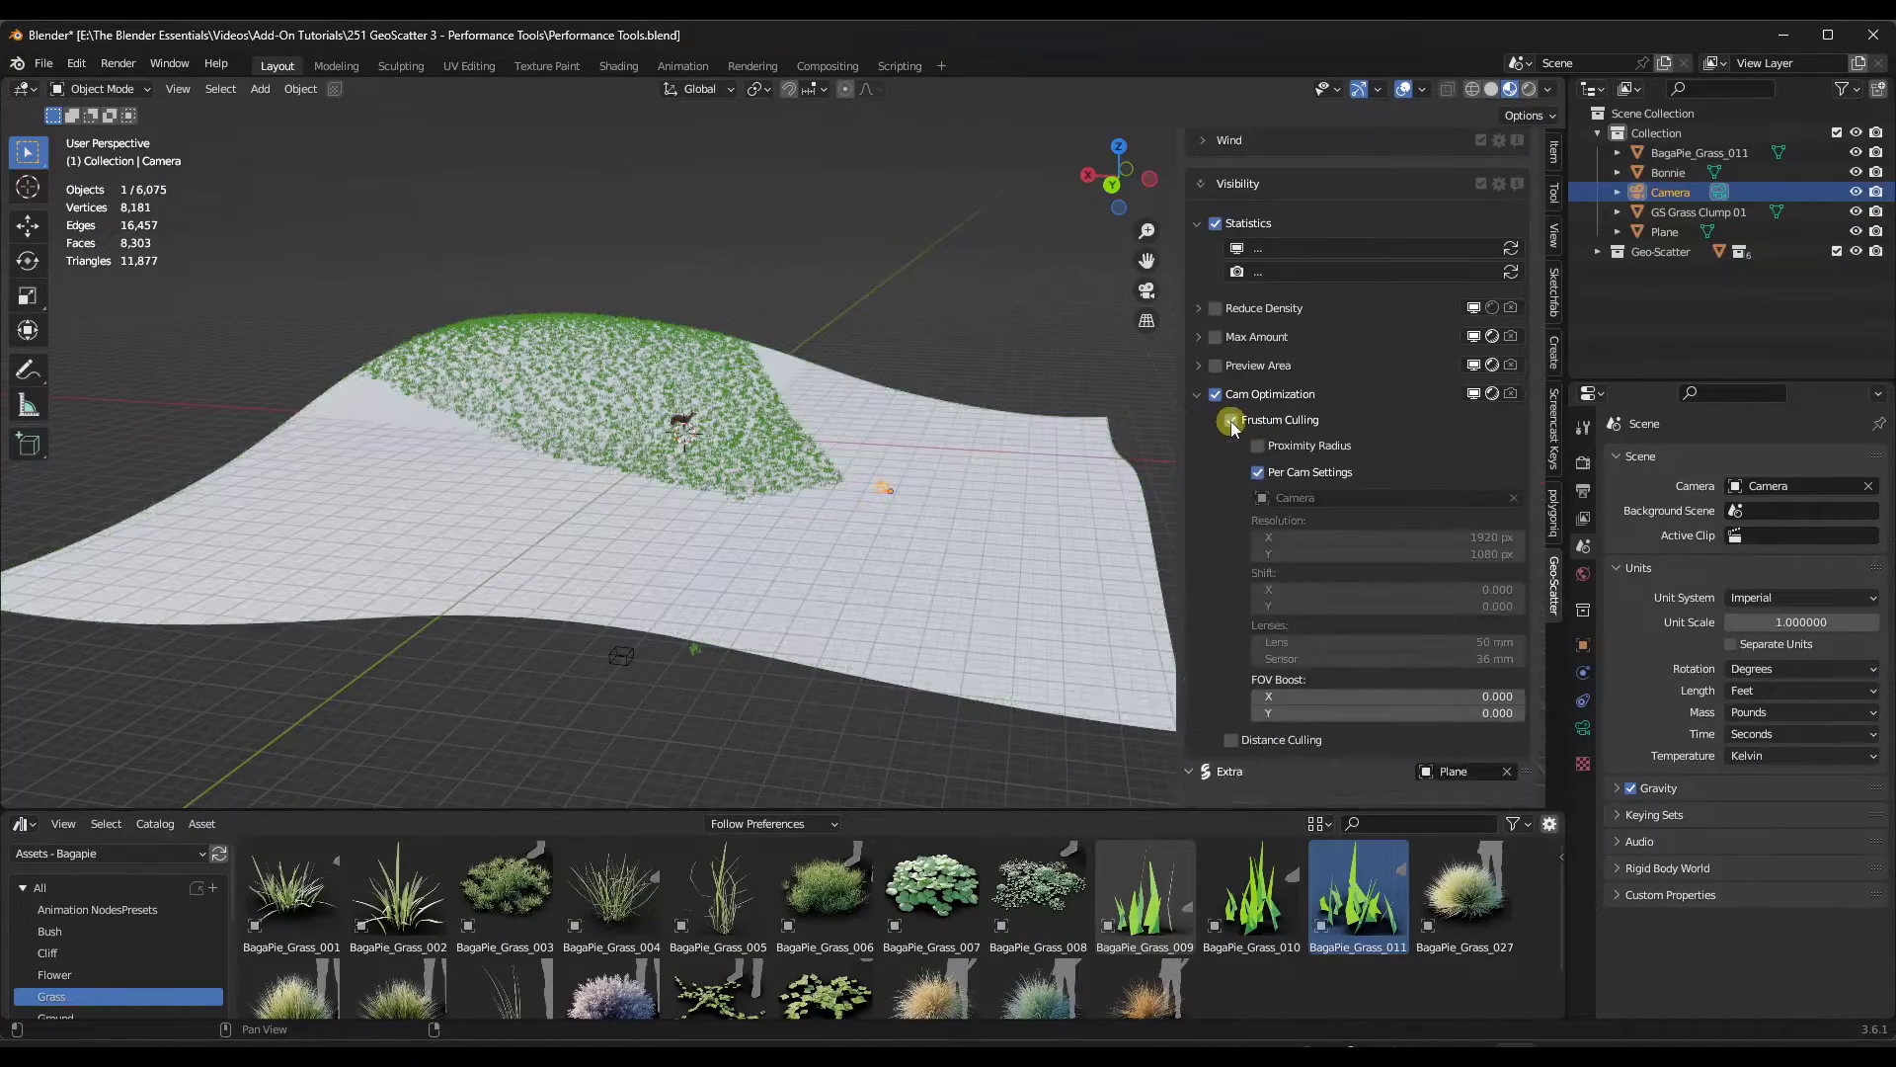
{"action": "left_click", "coordinate": [1231, 421]}
{"action": "left_click", "coordinate": [1230, 421]}
{"action": "middle_click_drag", "start_coordinate": [857, 499], "coordinate": [641, 387], "text": "ctrl"}
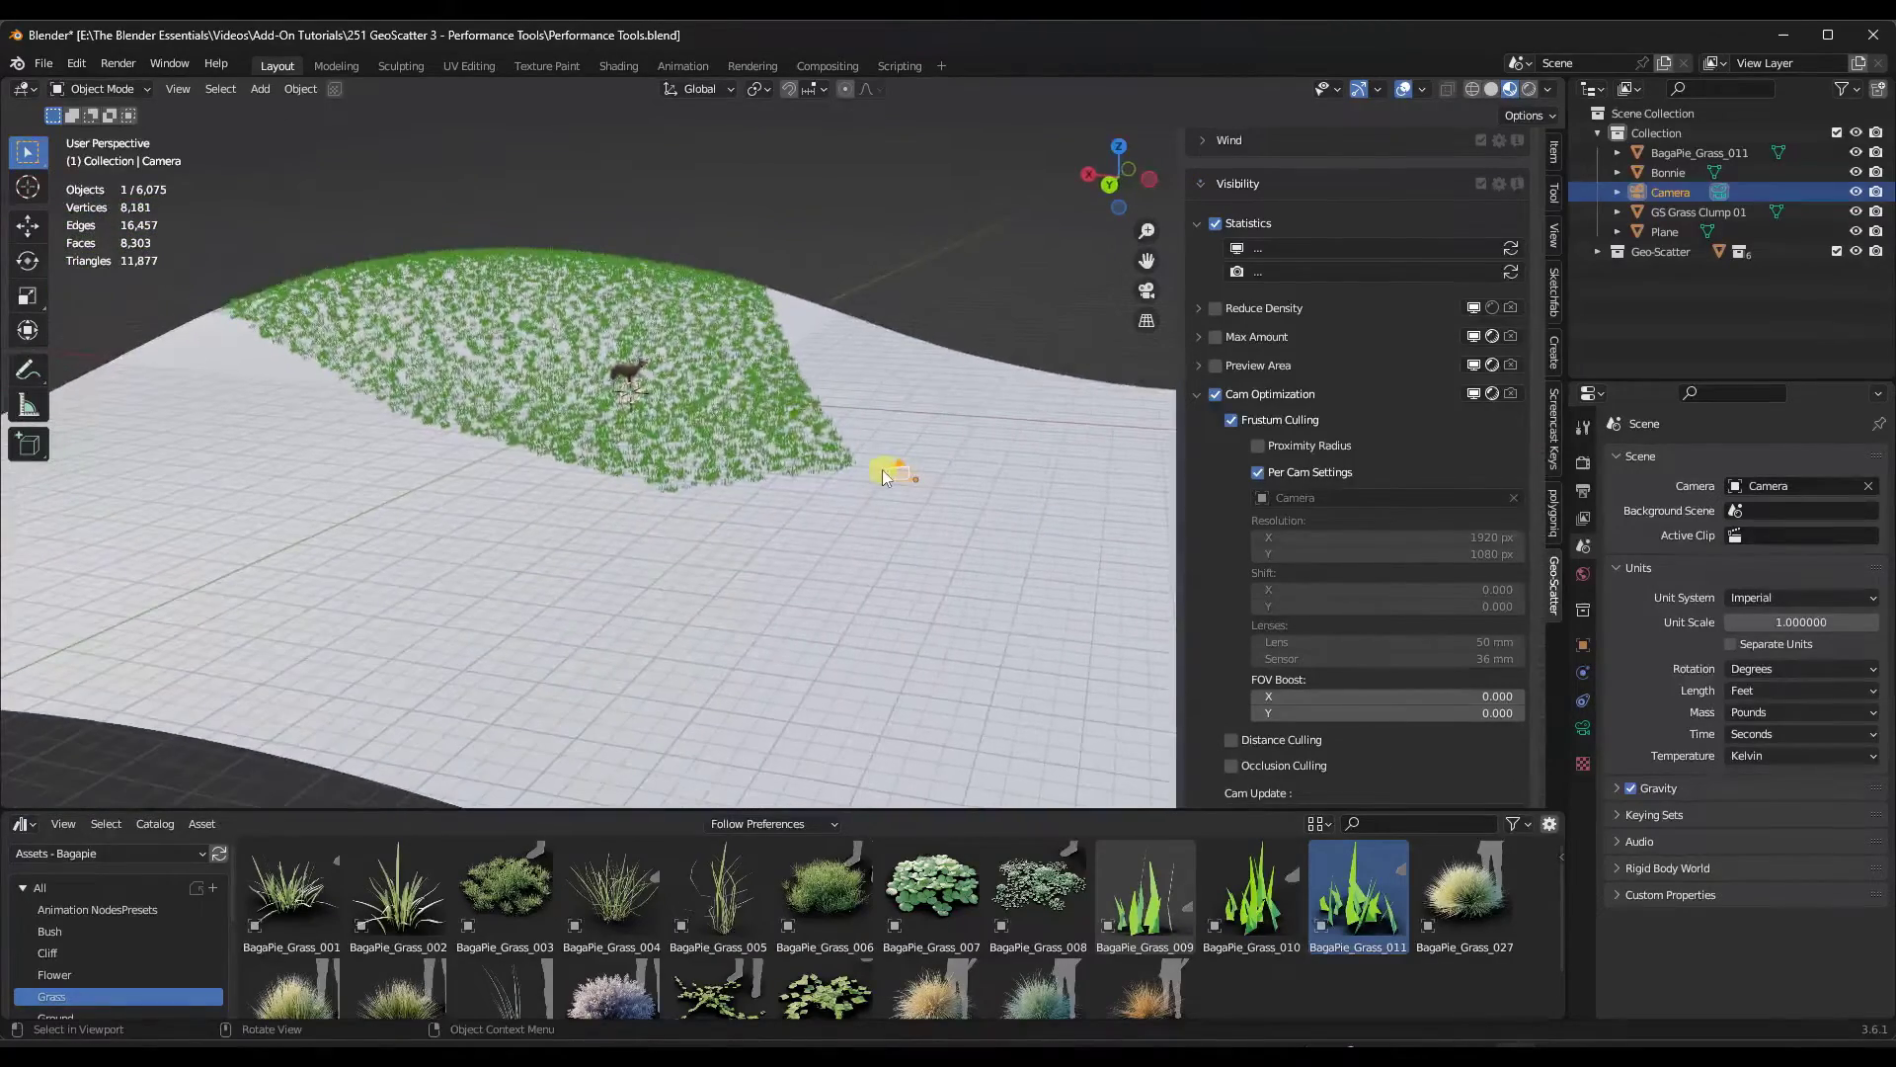
{"action": "key", "text": "KP_0"}
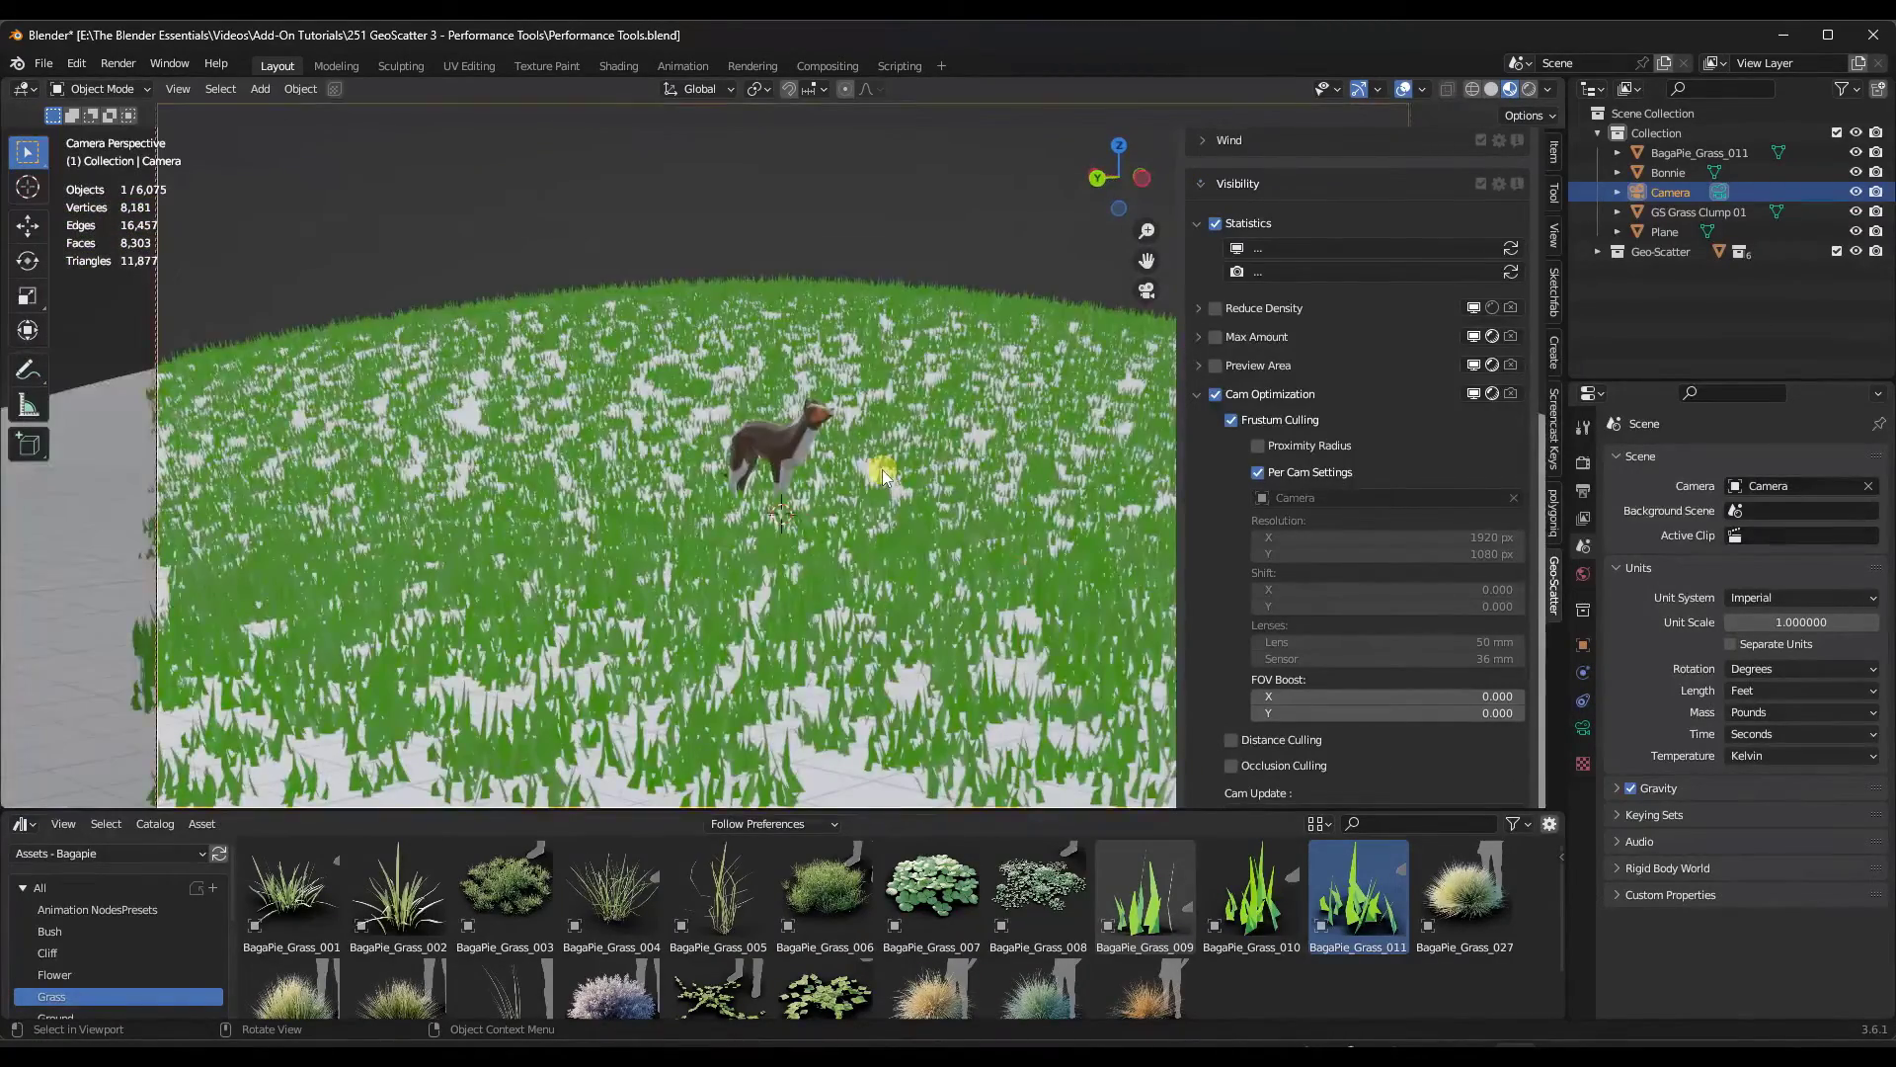
Step: Toggle Frustum Culling off and on, set its X FOV Boost to 0.030, and swing the camera around to check the grass
{"action": "left_click", "coordinate": [1232, 420]}
{"action": "left_click", "coordinate": [1232, 420]}
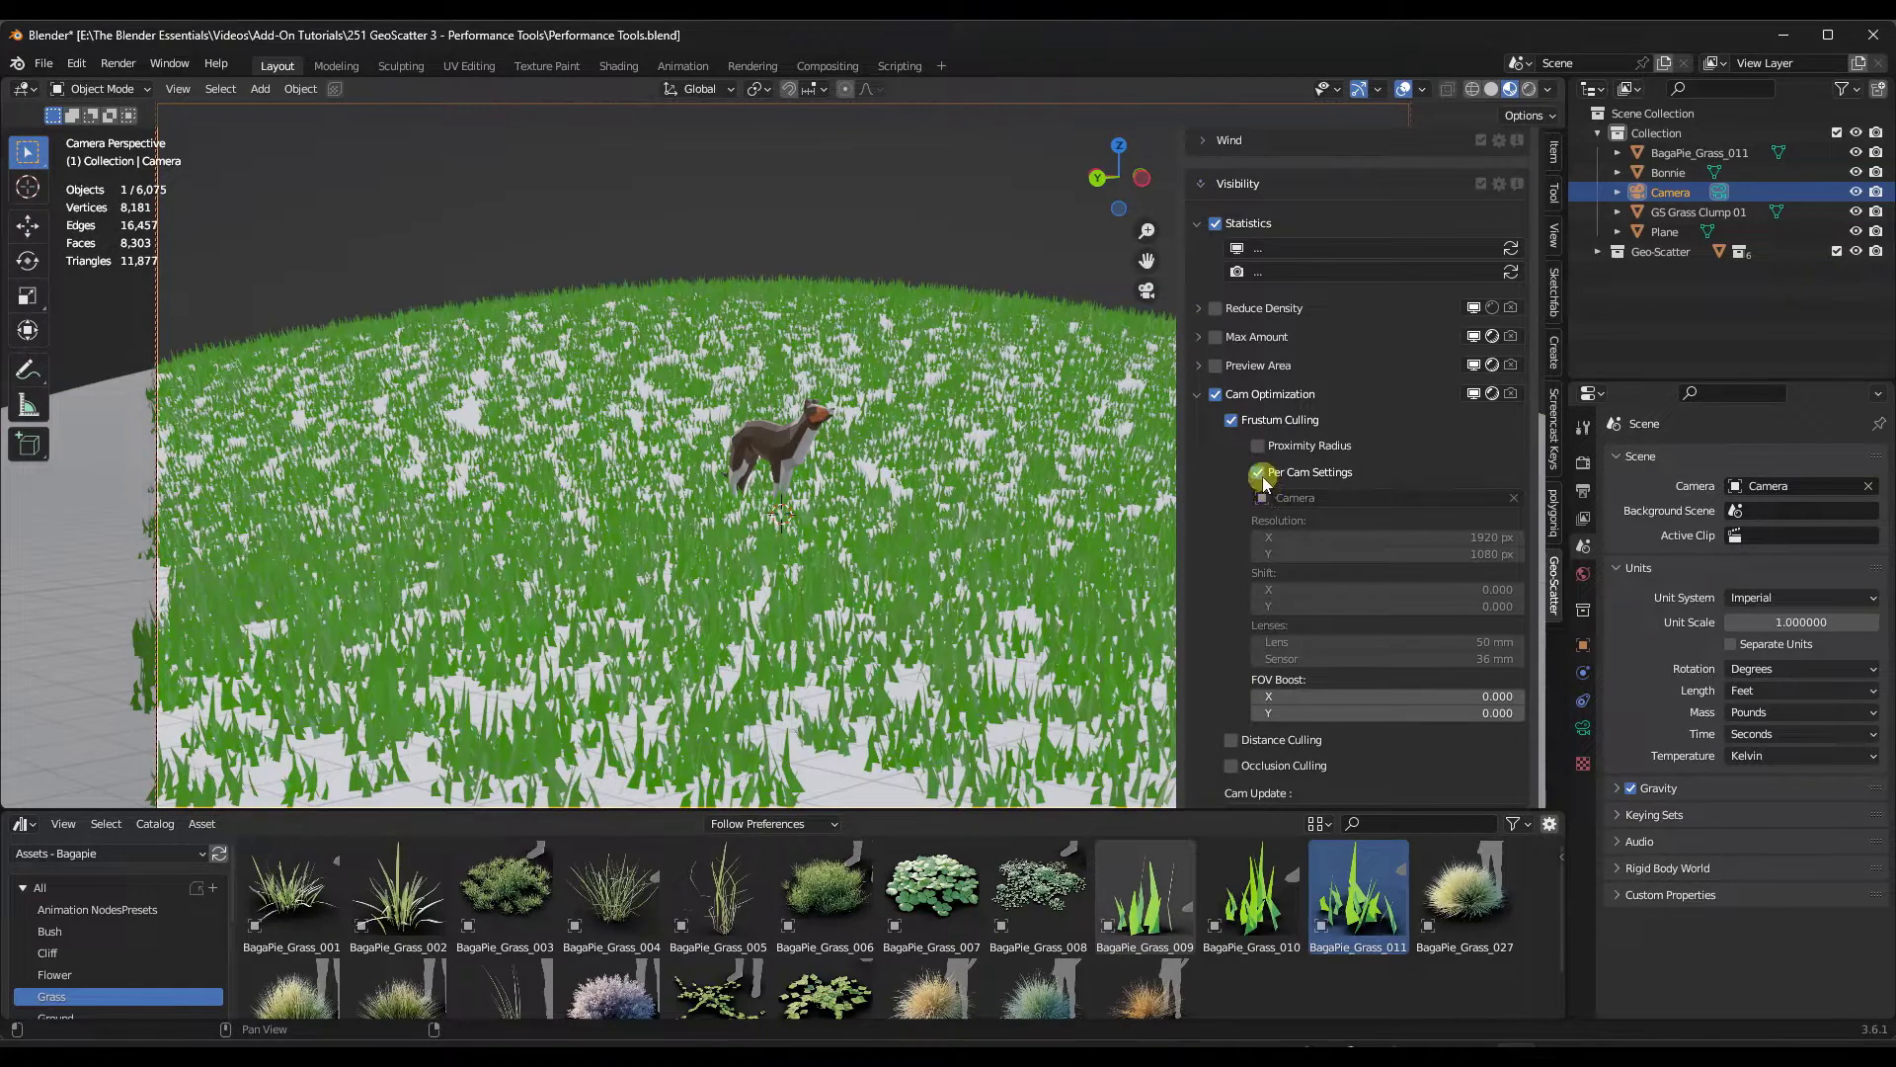
{"action": "scroll", "coordinate": [1403, 588], "scroll_direction": "down", "scroll_amount": 1}
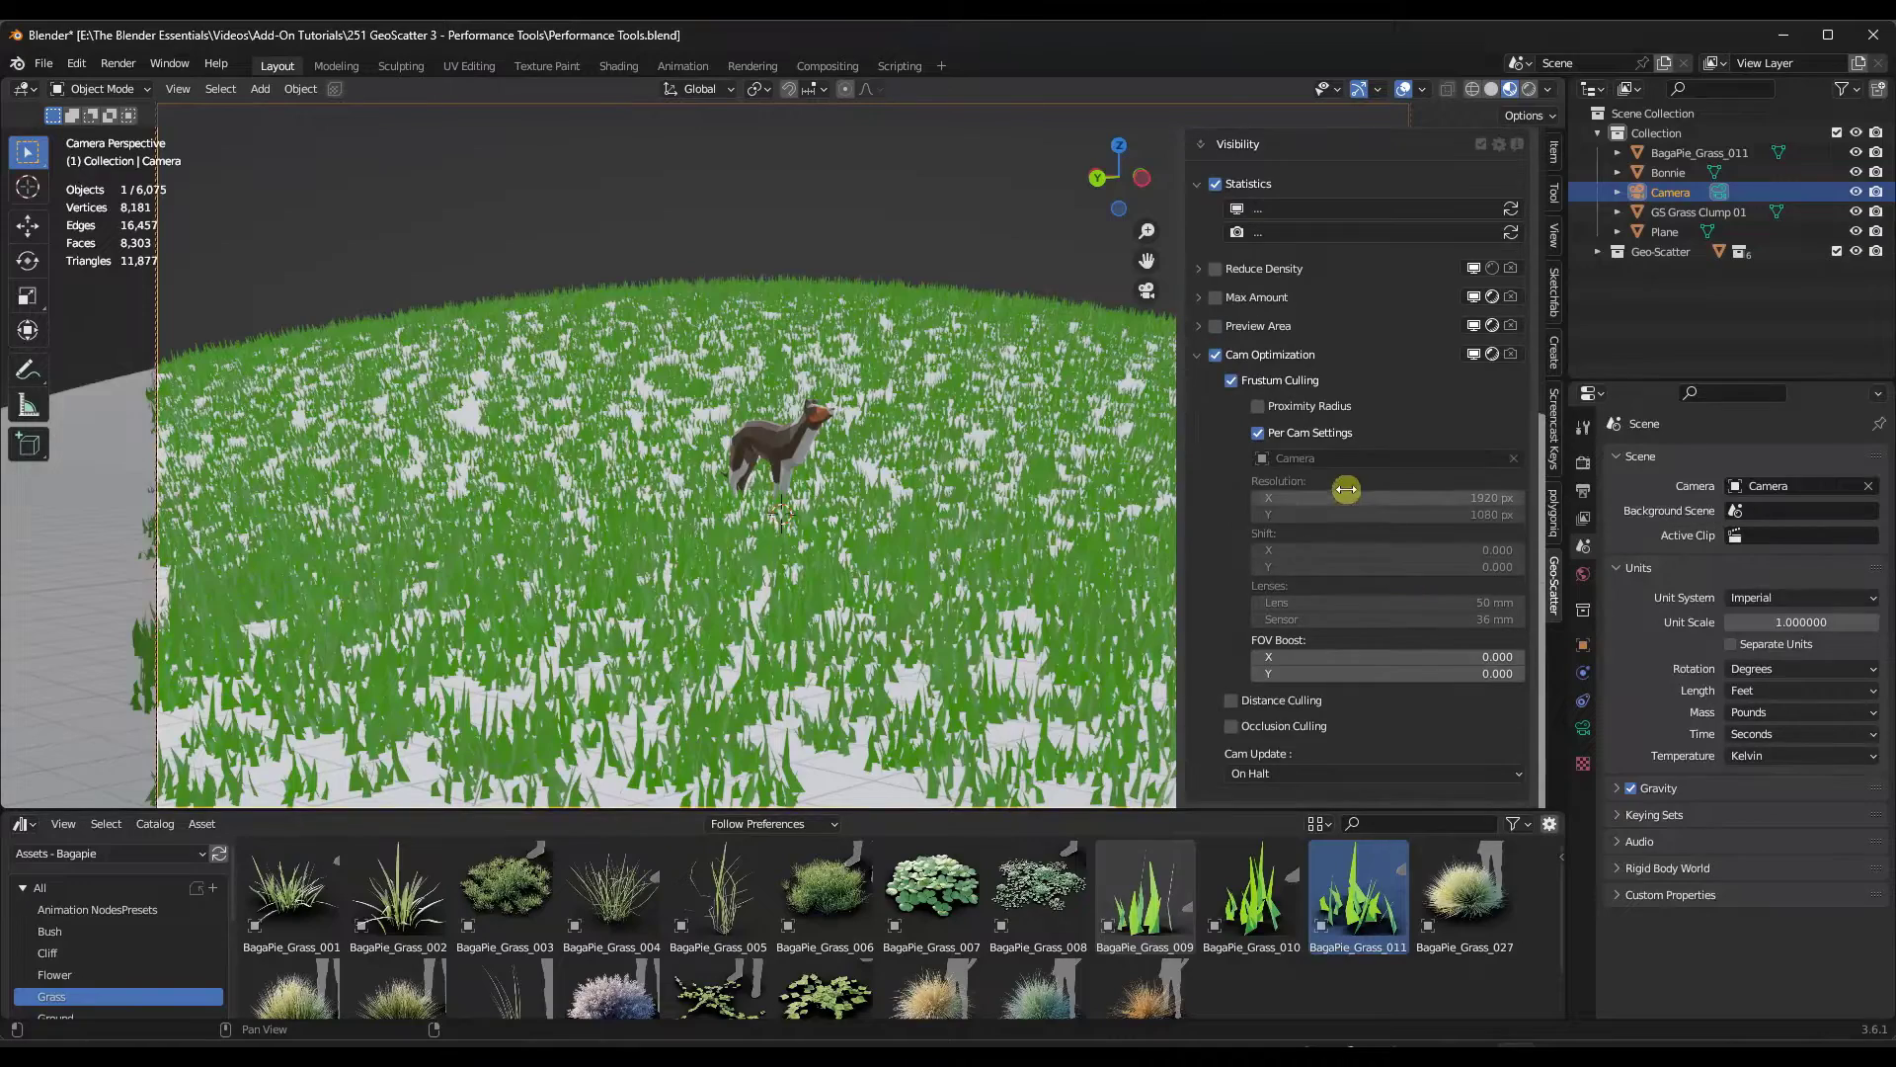
{"action": "left_click_drag", "start_coordinate": [1368, 657], "coordinate": [1388, 657]}
{"action": "left_click_drag", "start_coordinate": [927, 655], "coordinate": [913, 657]}
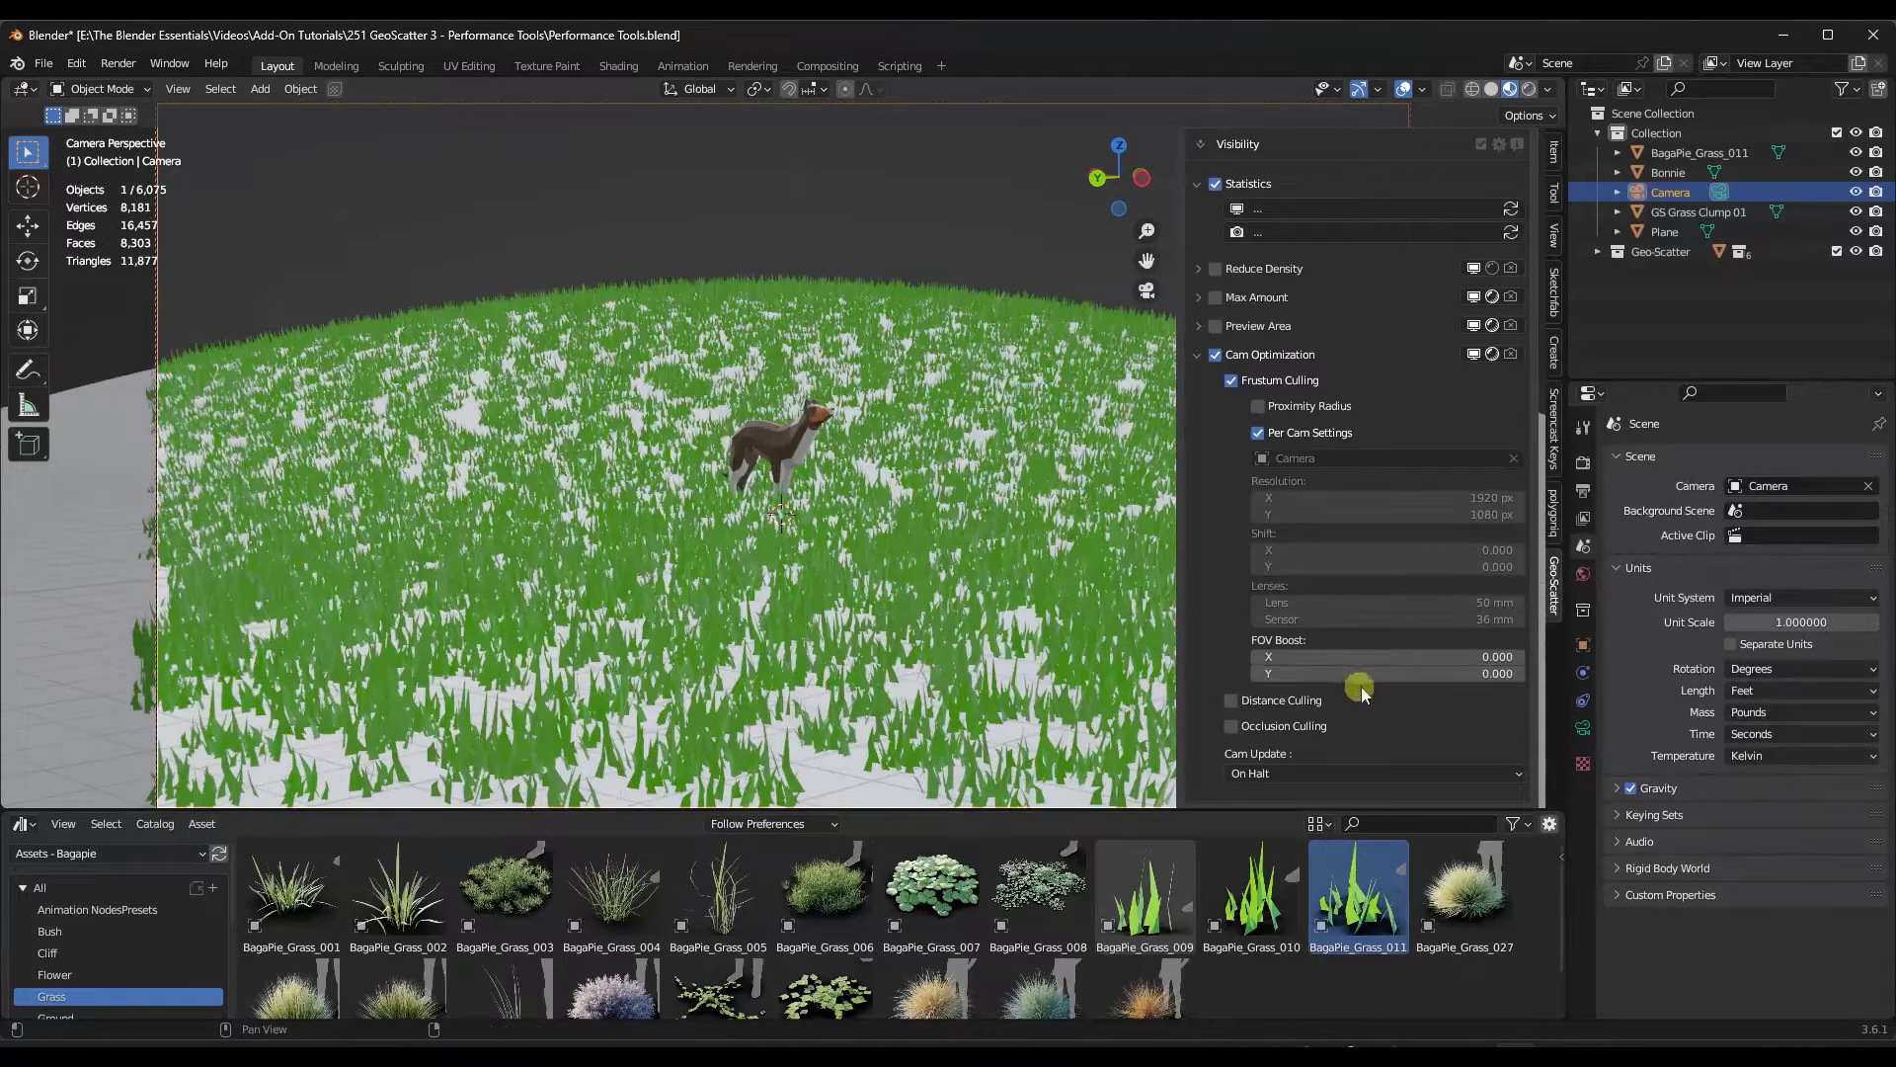
{"action": "left_click_drag", "start_coordinate": [1512, 657], "coordinate": [1515, 657]}
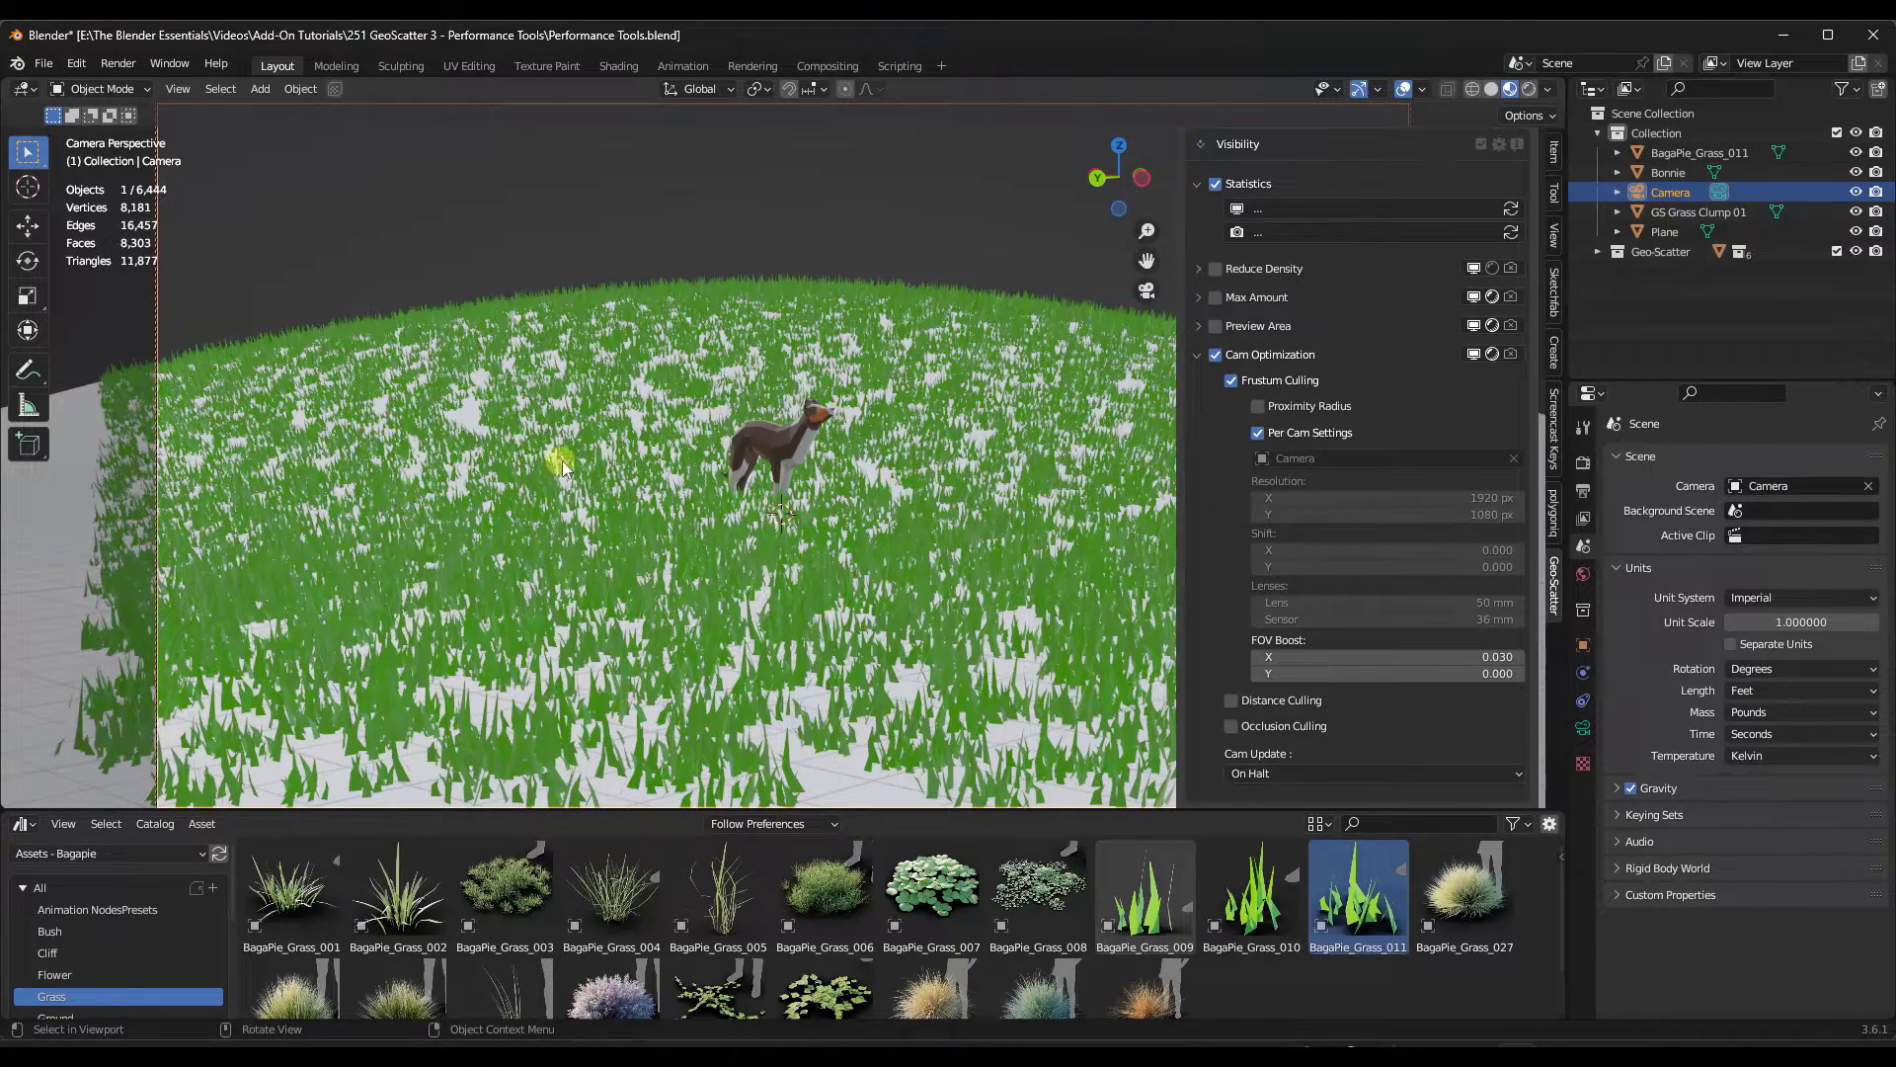
{"action": "middle_click_drag", "start_coordinate": [764, 388], "coordinate": [501, 472]}
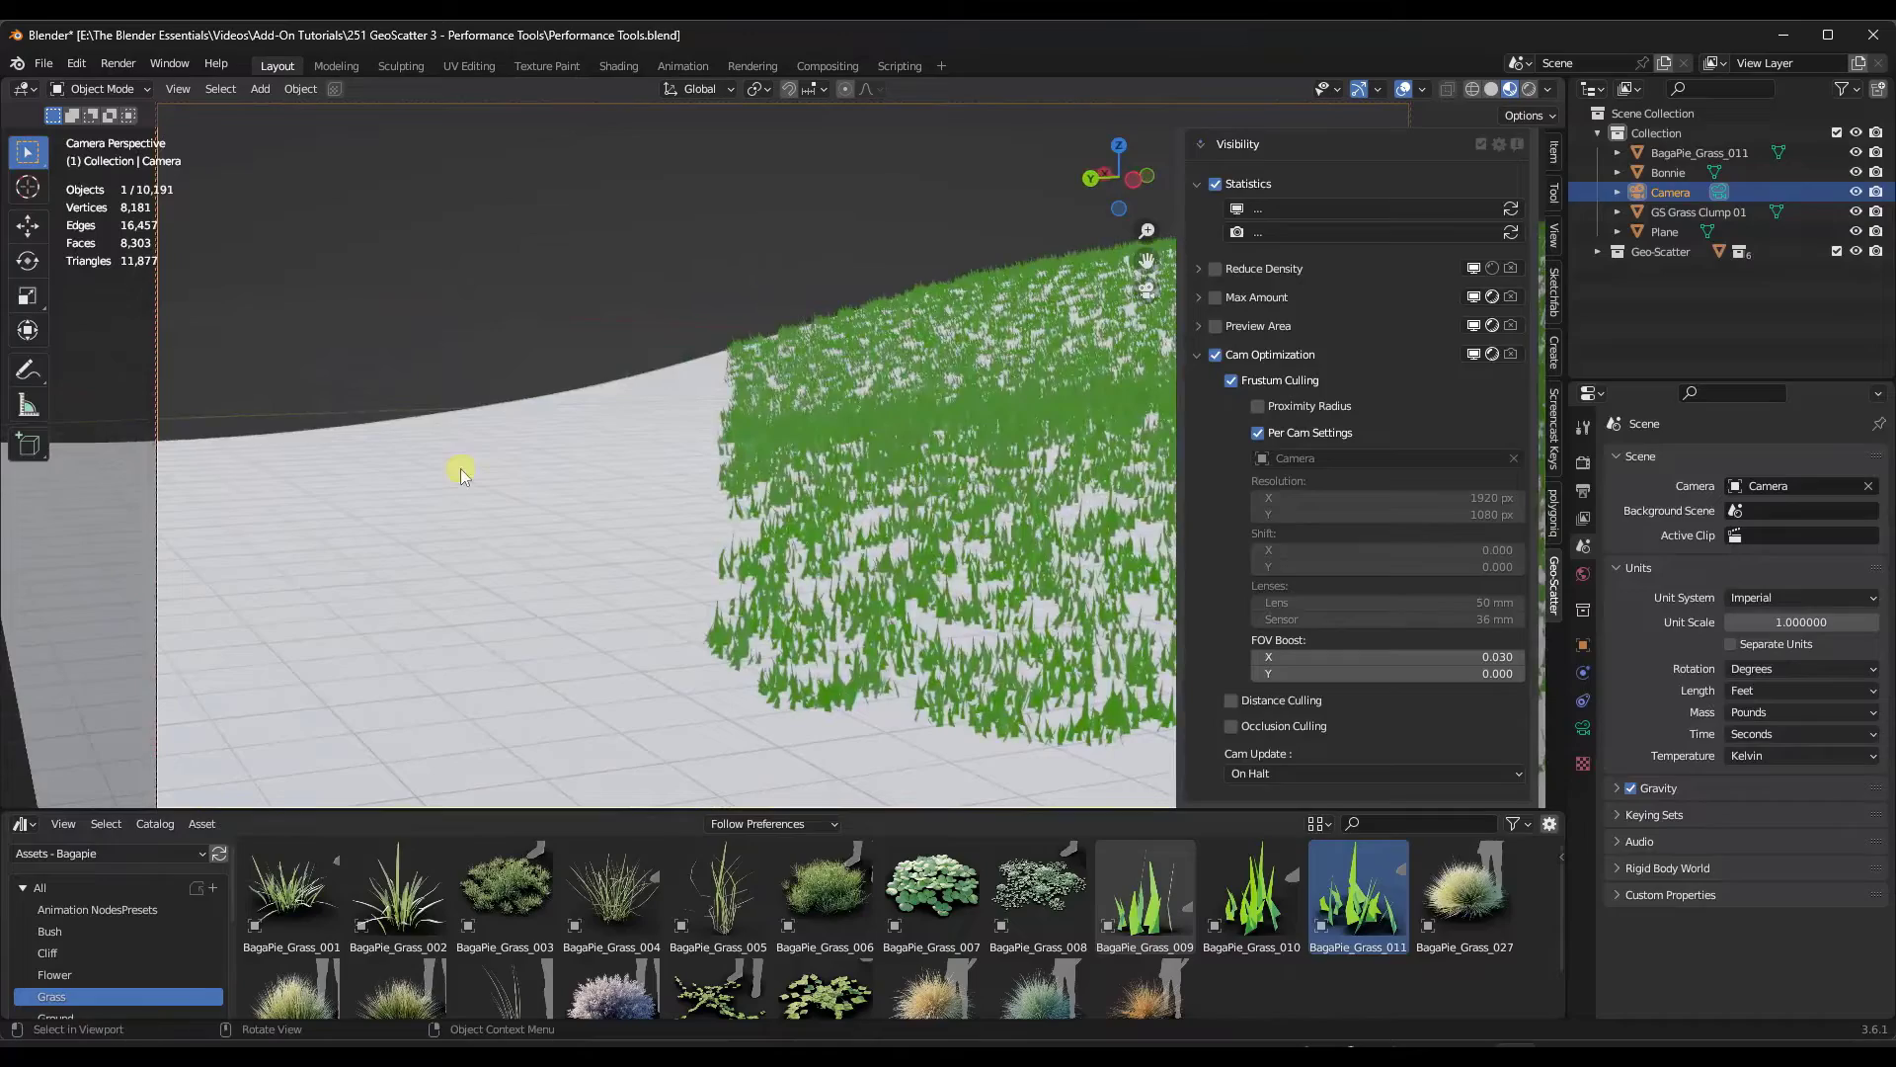
{"action": "middle_click_drag", "start_coordinate": [461, 468], "coordinate": [612, 433]}
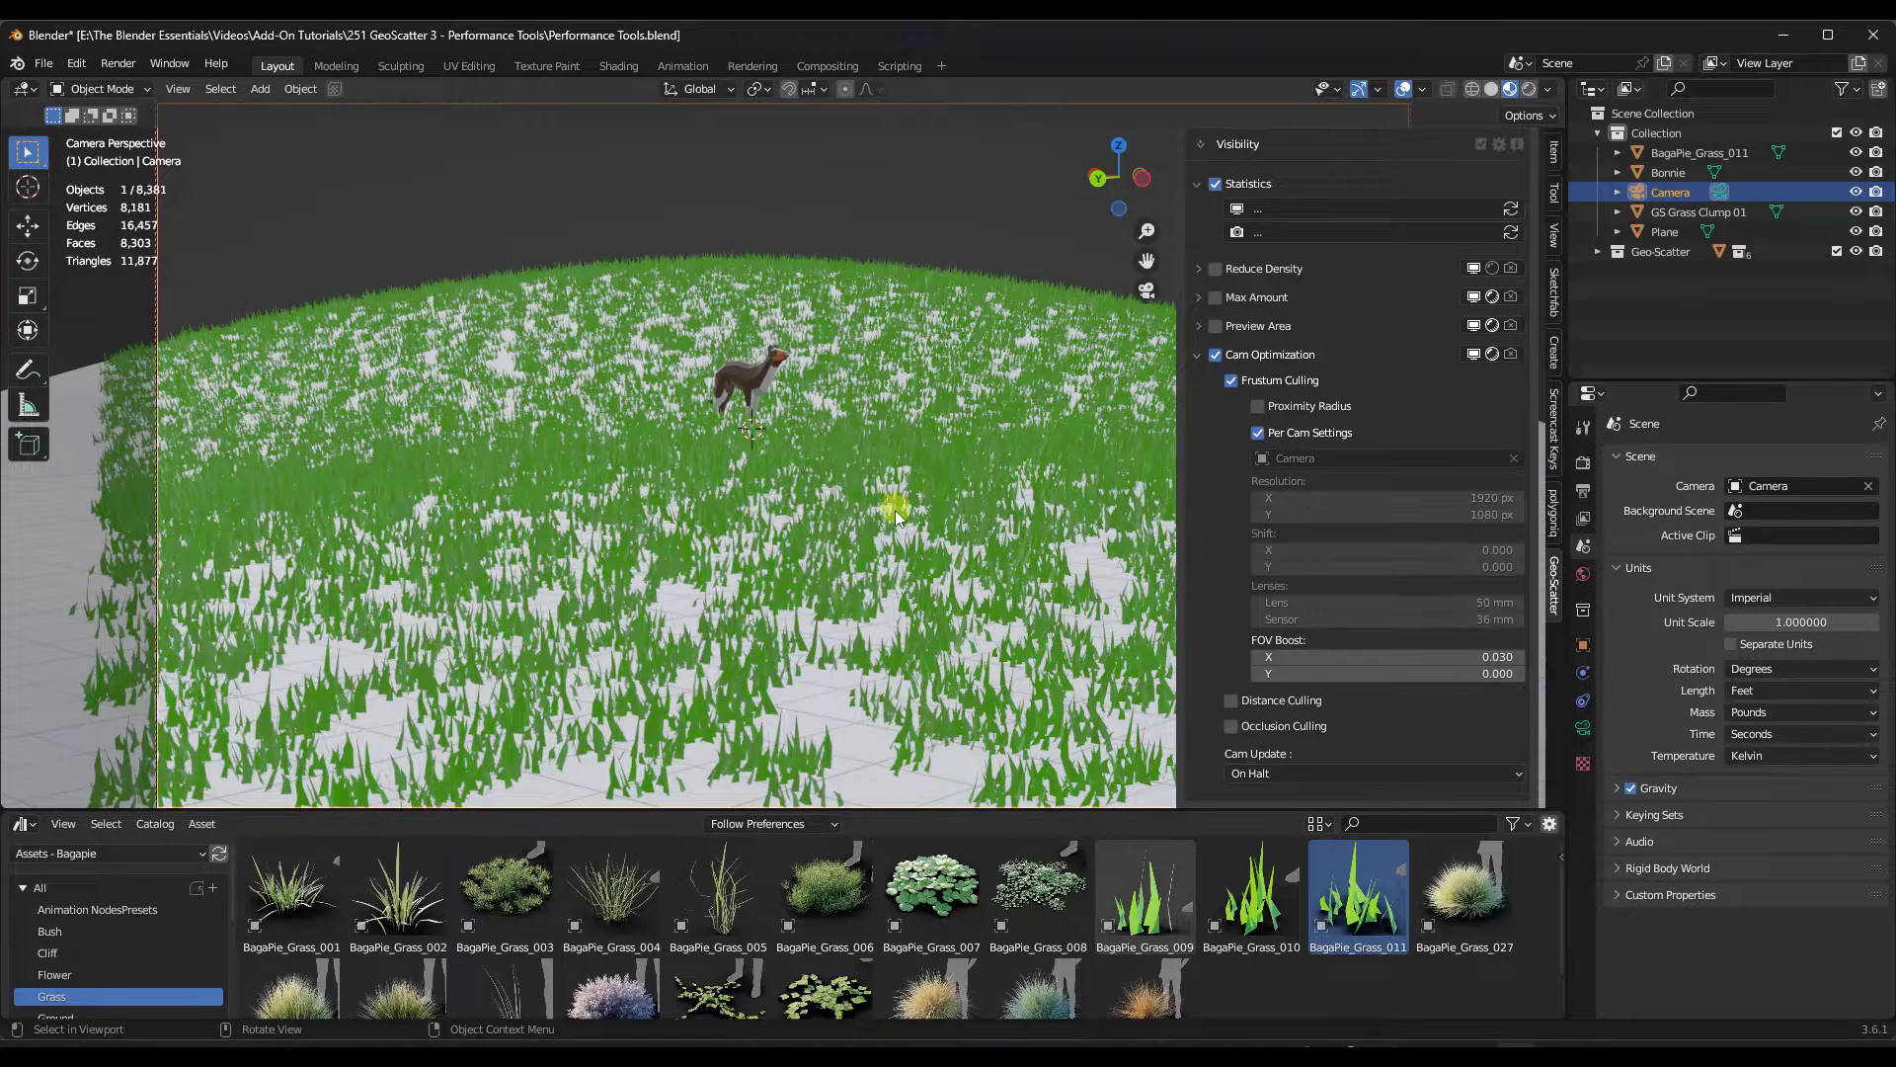
Step: Enable Distance Culling for the grass system and frame the scattered area from the top view
{"action": "left_click", "coordinate": [1230, 701]}
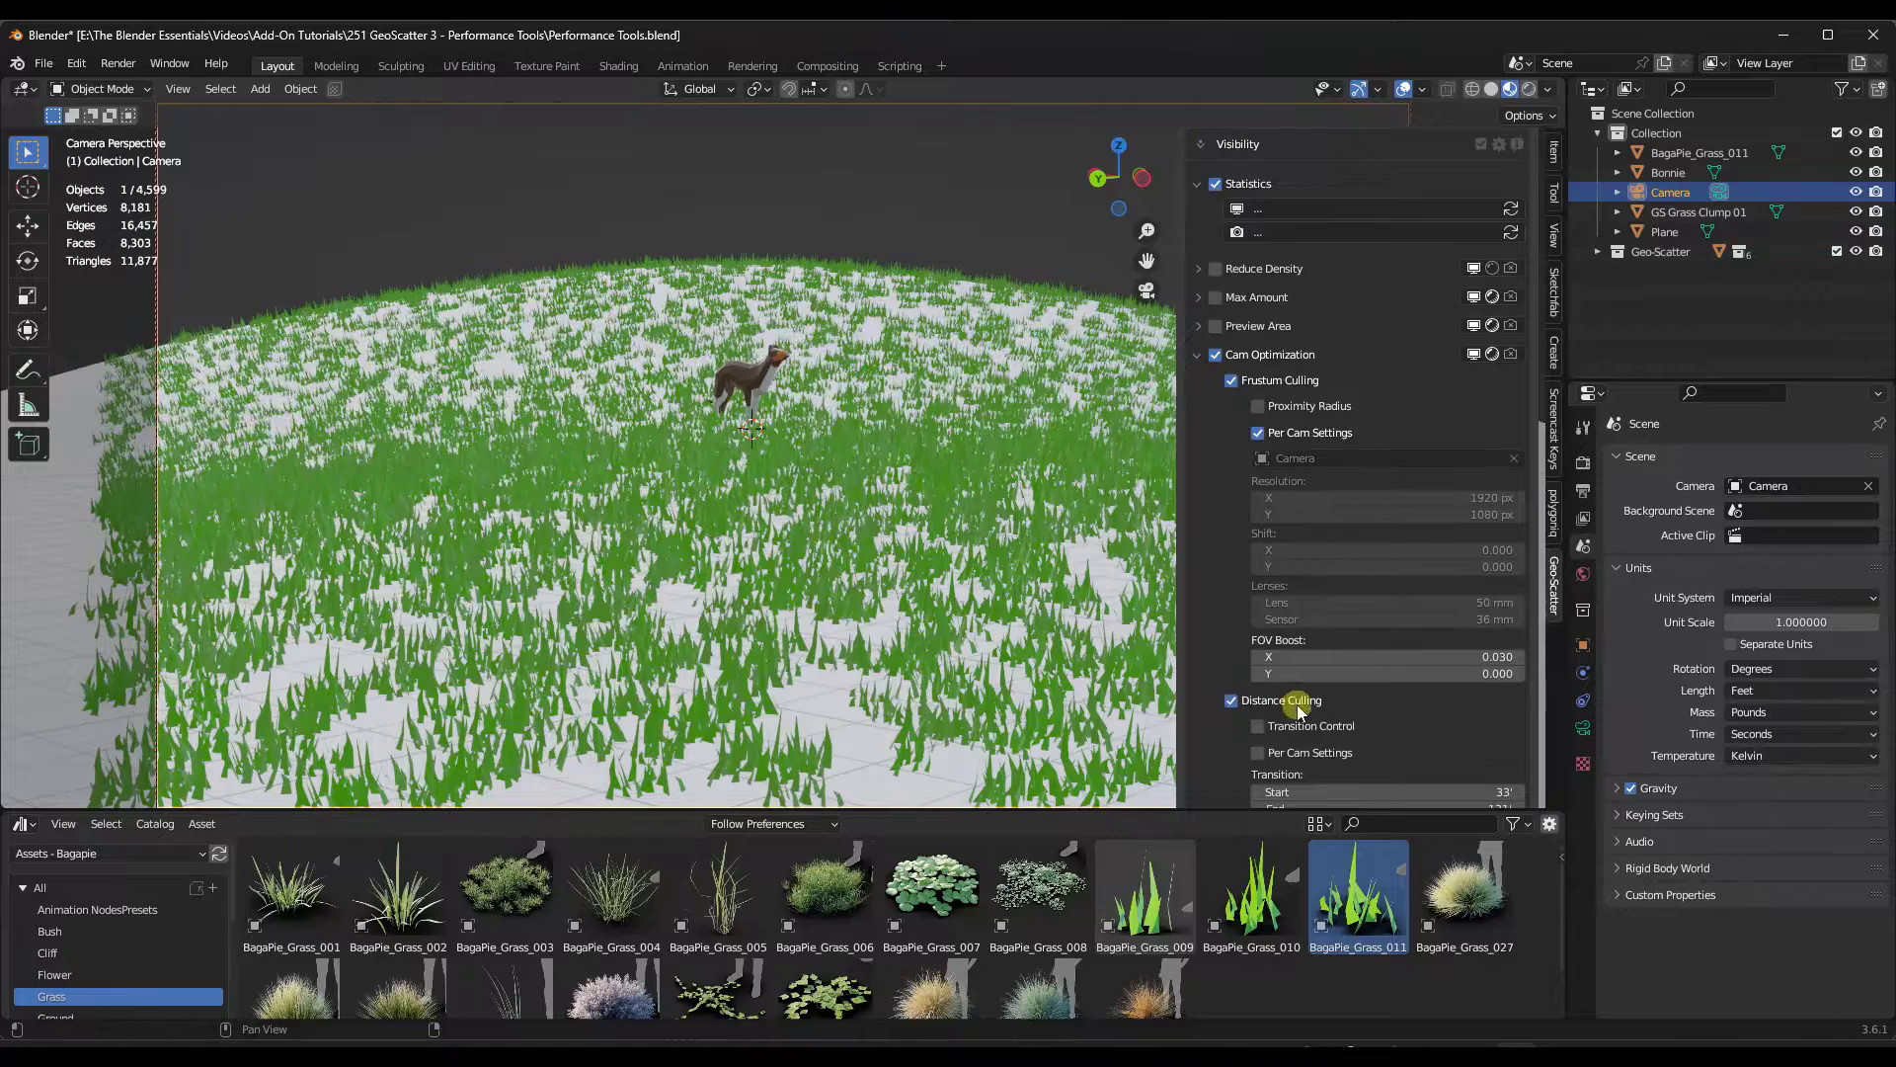
{"action": "scroll", "coordinate": [1294, 696], "scroll_direction": "down", "scroll_amount": 5}
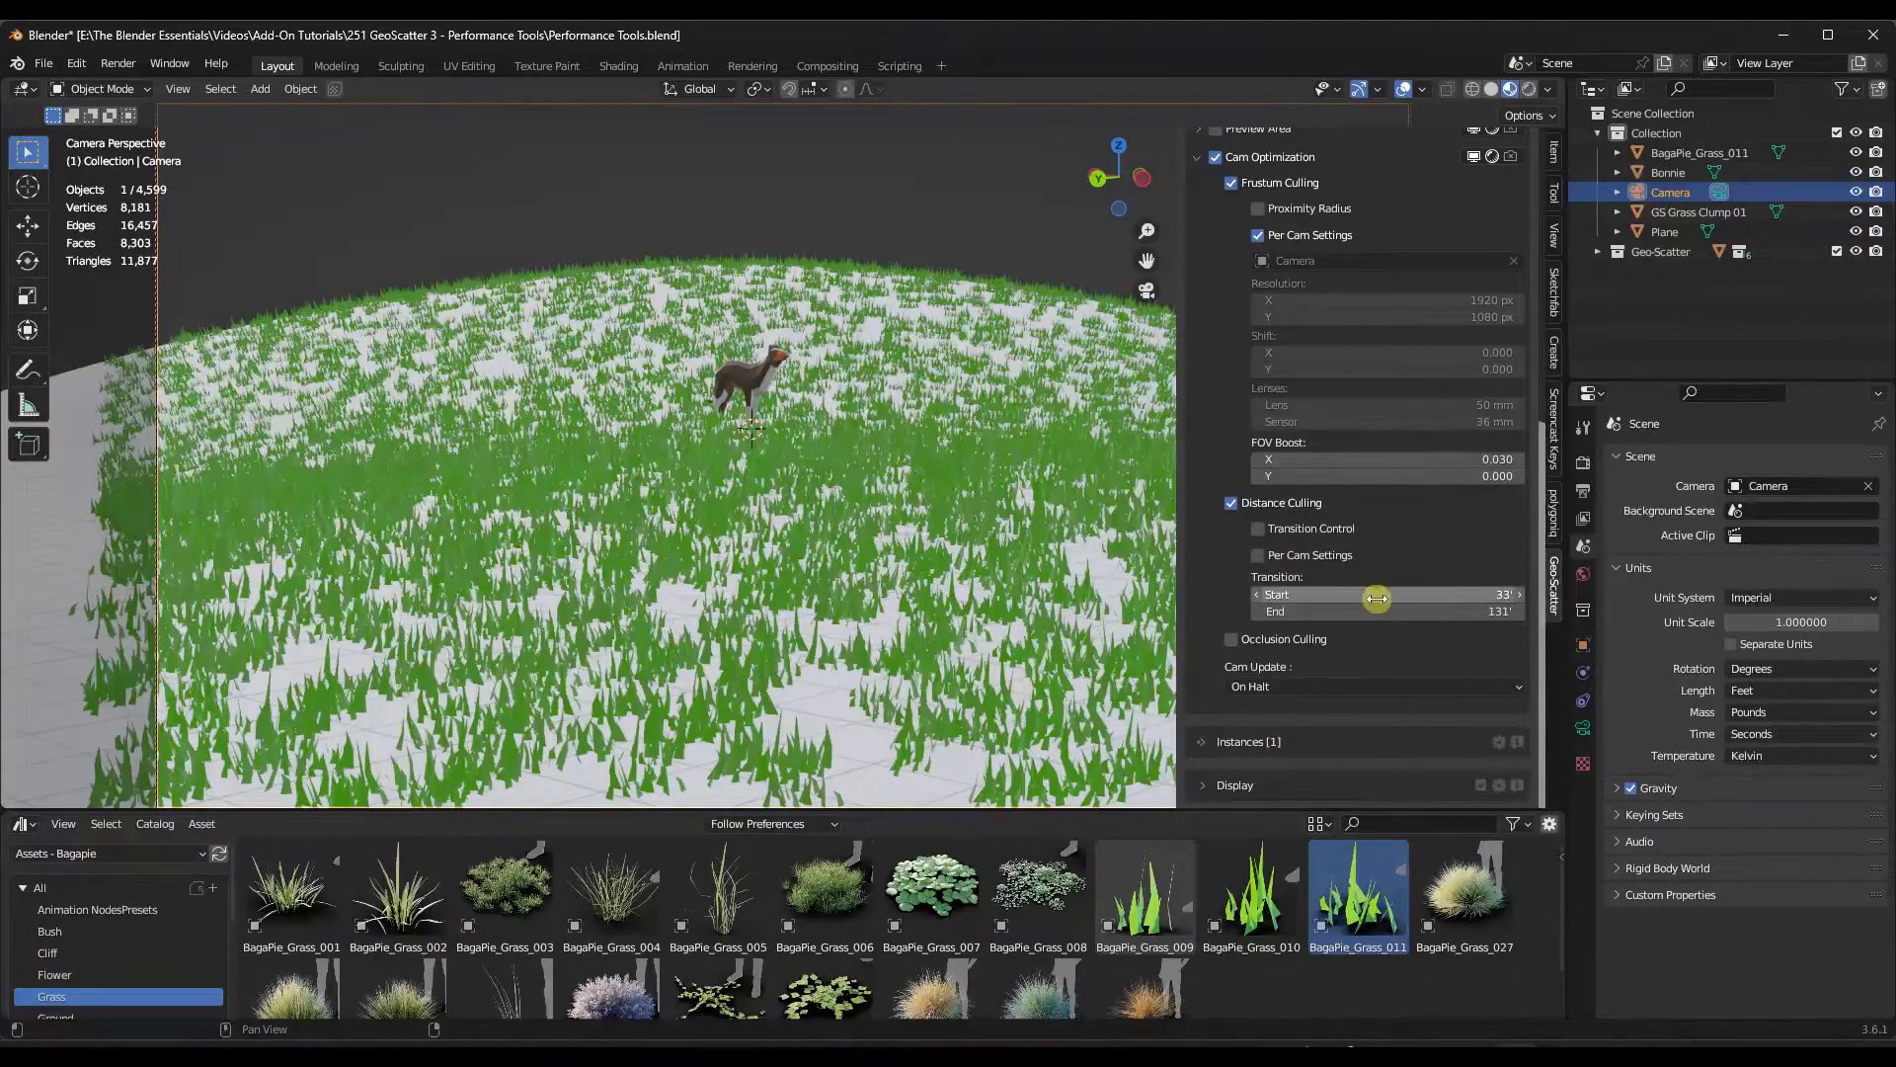
{"action": "middle_click_drag", "start_coordinate": [899, 478], "coordinate": [756, 488]}
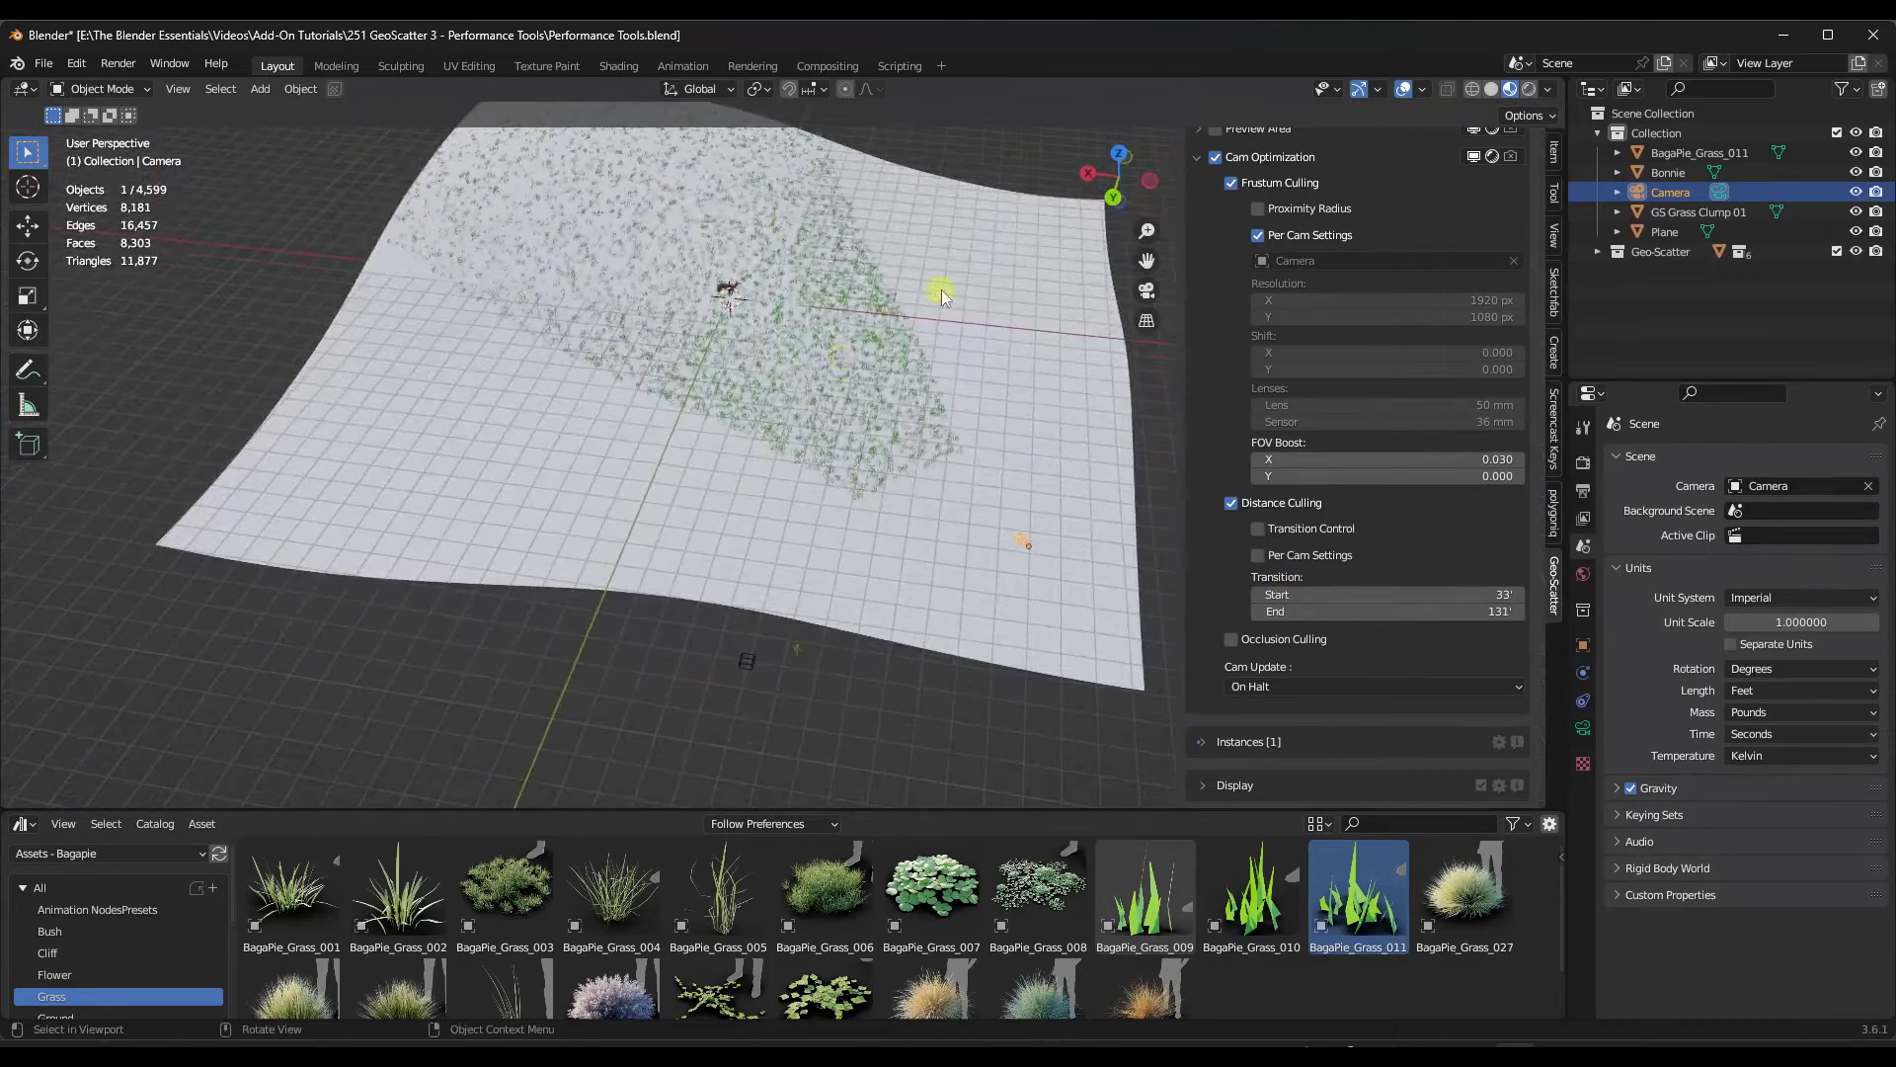
{"action": "left_click", "coordinate": [1119, 161]}
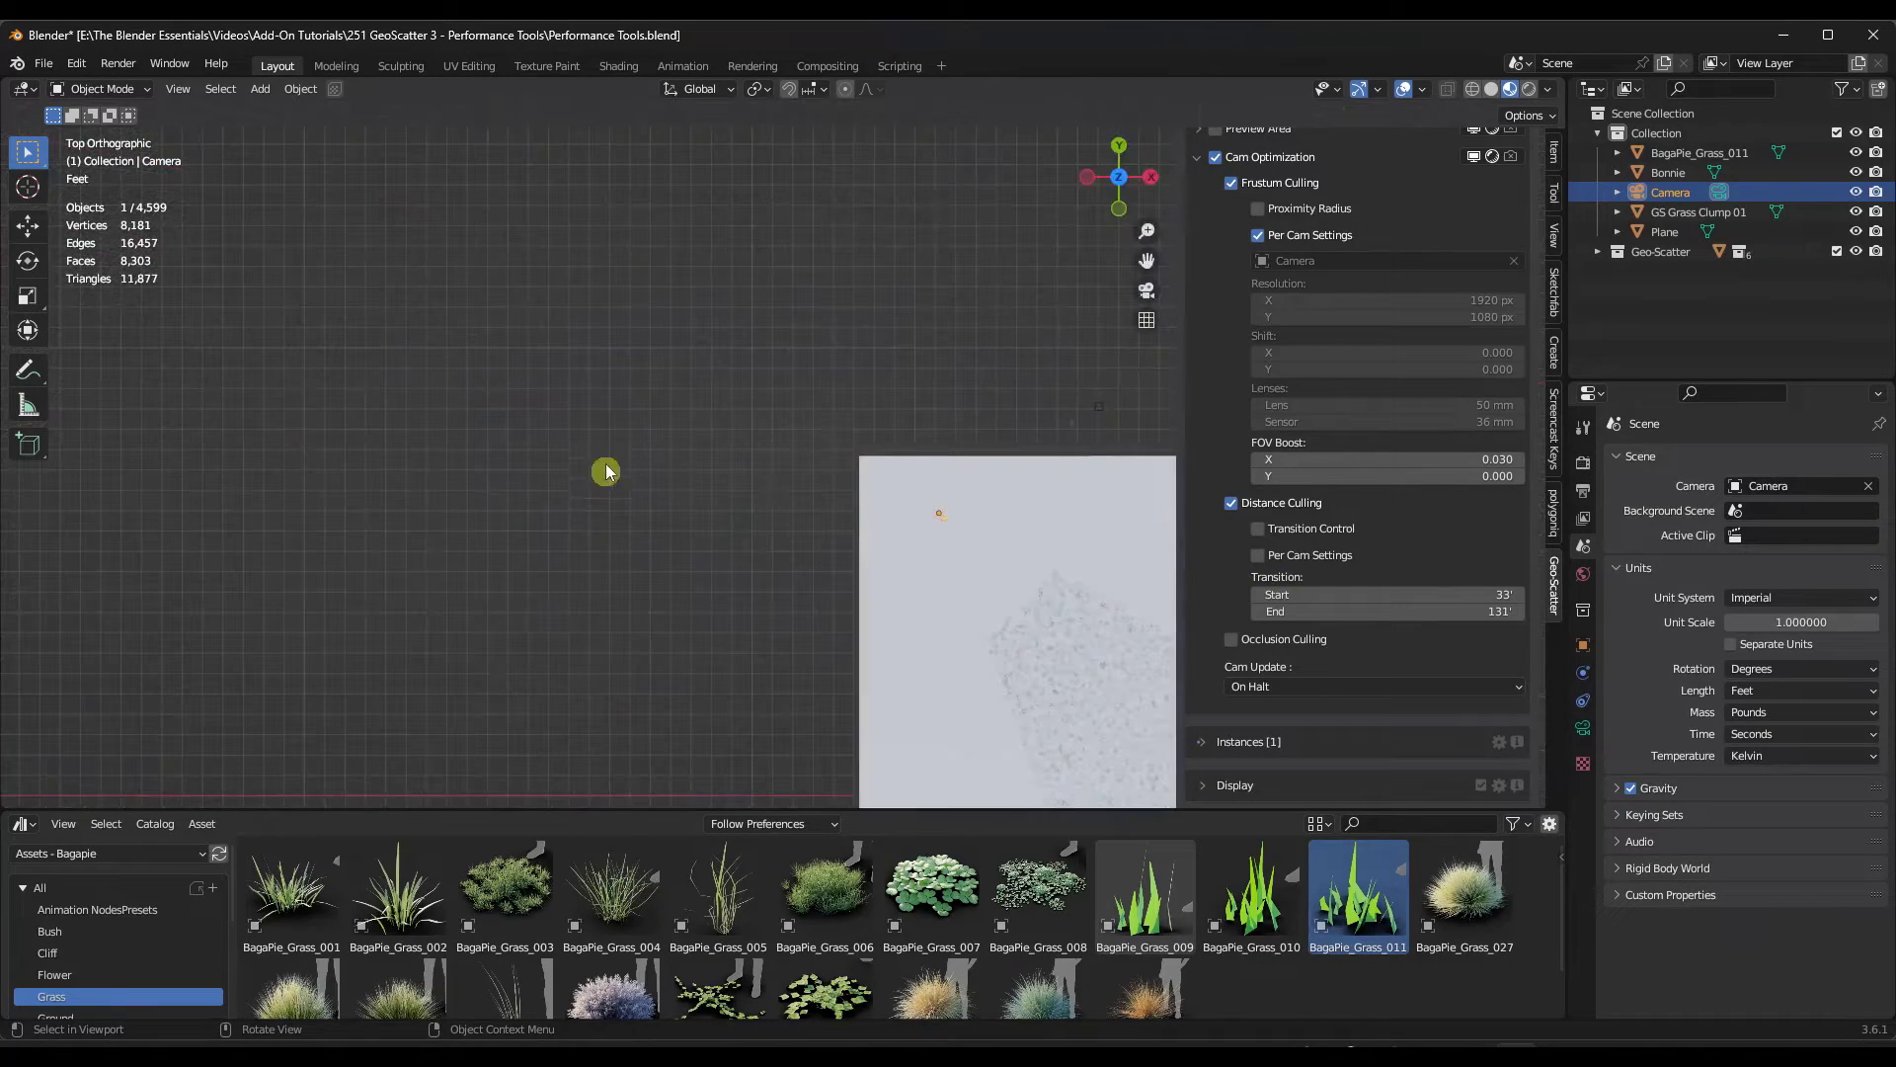
{"action": "scroll", "coordinate": [923, 592], "scroll_direction": "up", "scroll_amount": 5}
{"action": "scroll", "coordinate": [910, 636], "scroll_direction": "down", "scroll_amount": 2}
Step: Switch the viewport to solid shading and set the Distance Culling transition to Start 18' and End 82'
{"action": "left_click_drag", "start_coordinate": [1312, 593], "coordinate": [1363, 594]}
{"action": "left_click", "coordinate": [1491, 89]}
{"action": "scroll", "coordinate": [896, 690], "scroll_direction": "up", "scroll_amount": 2}
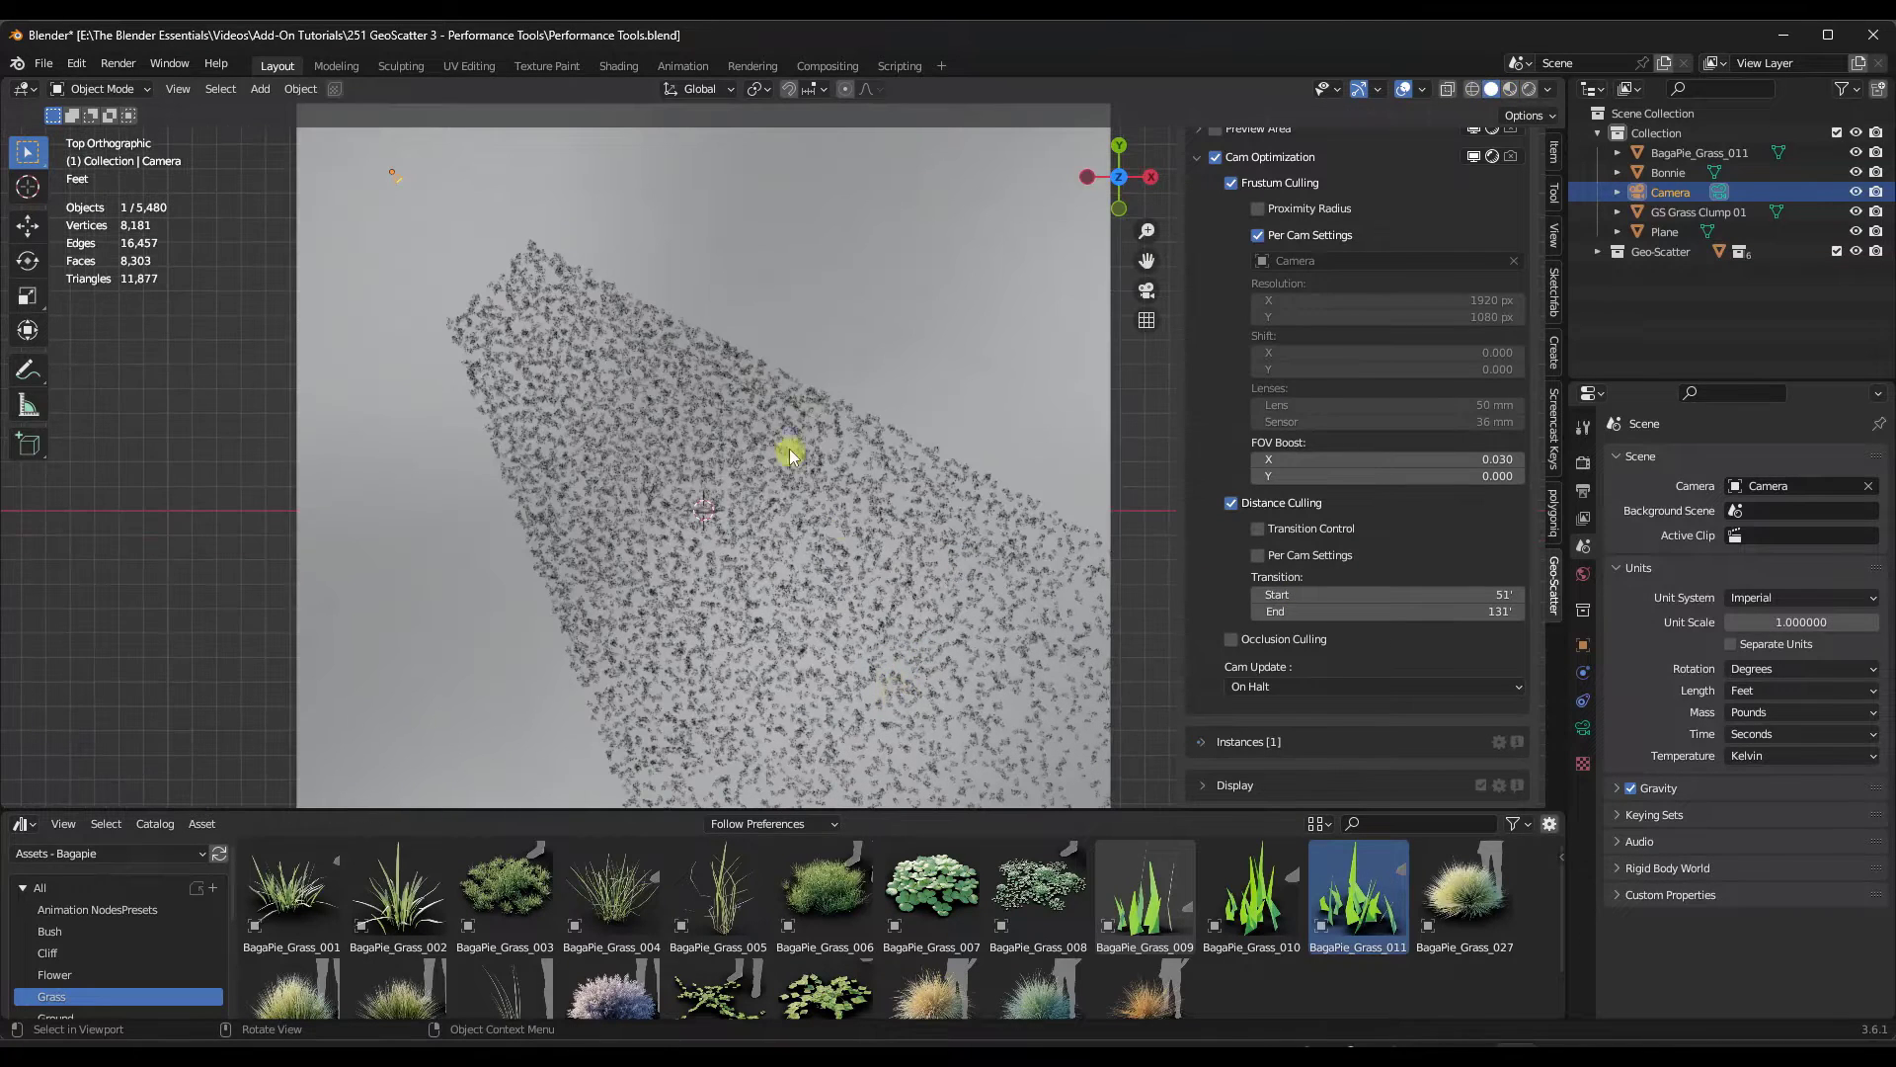
{"action": "left_click_drag", "start_coordinate": [1401, 599], "coordinate": [1363, 599]}
{"action": "left_click_drag", "start_coordinate": [869, 600], "coordinate": [1027, 592]}
{"action": "left_click_drag", "start_coordinate": [1481, 611], "coordinate": [874, 567]}
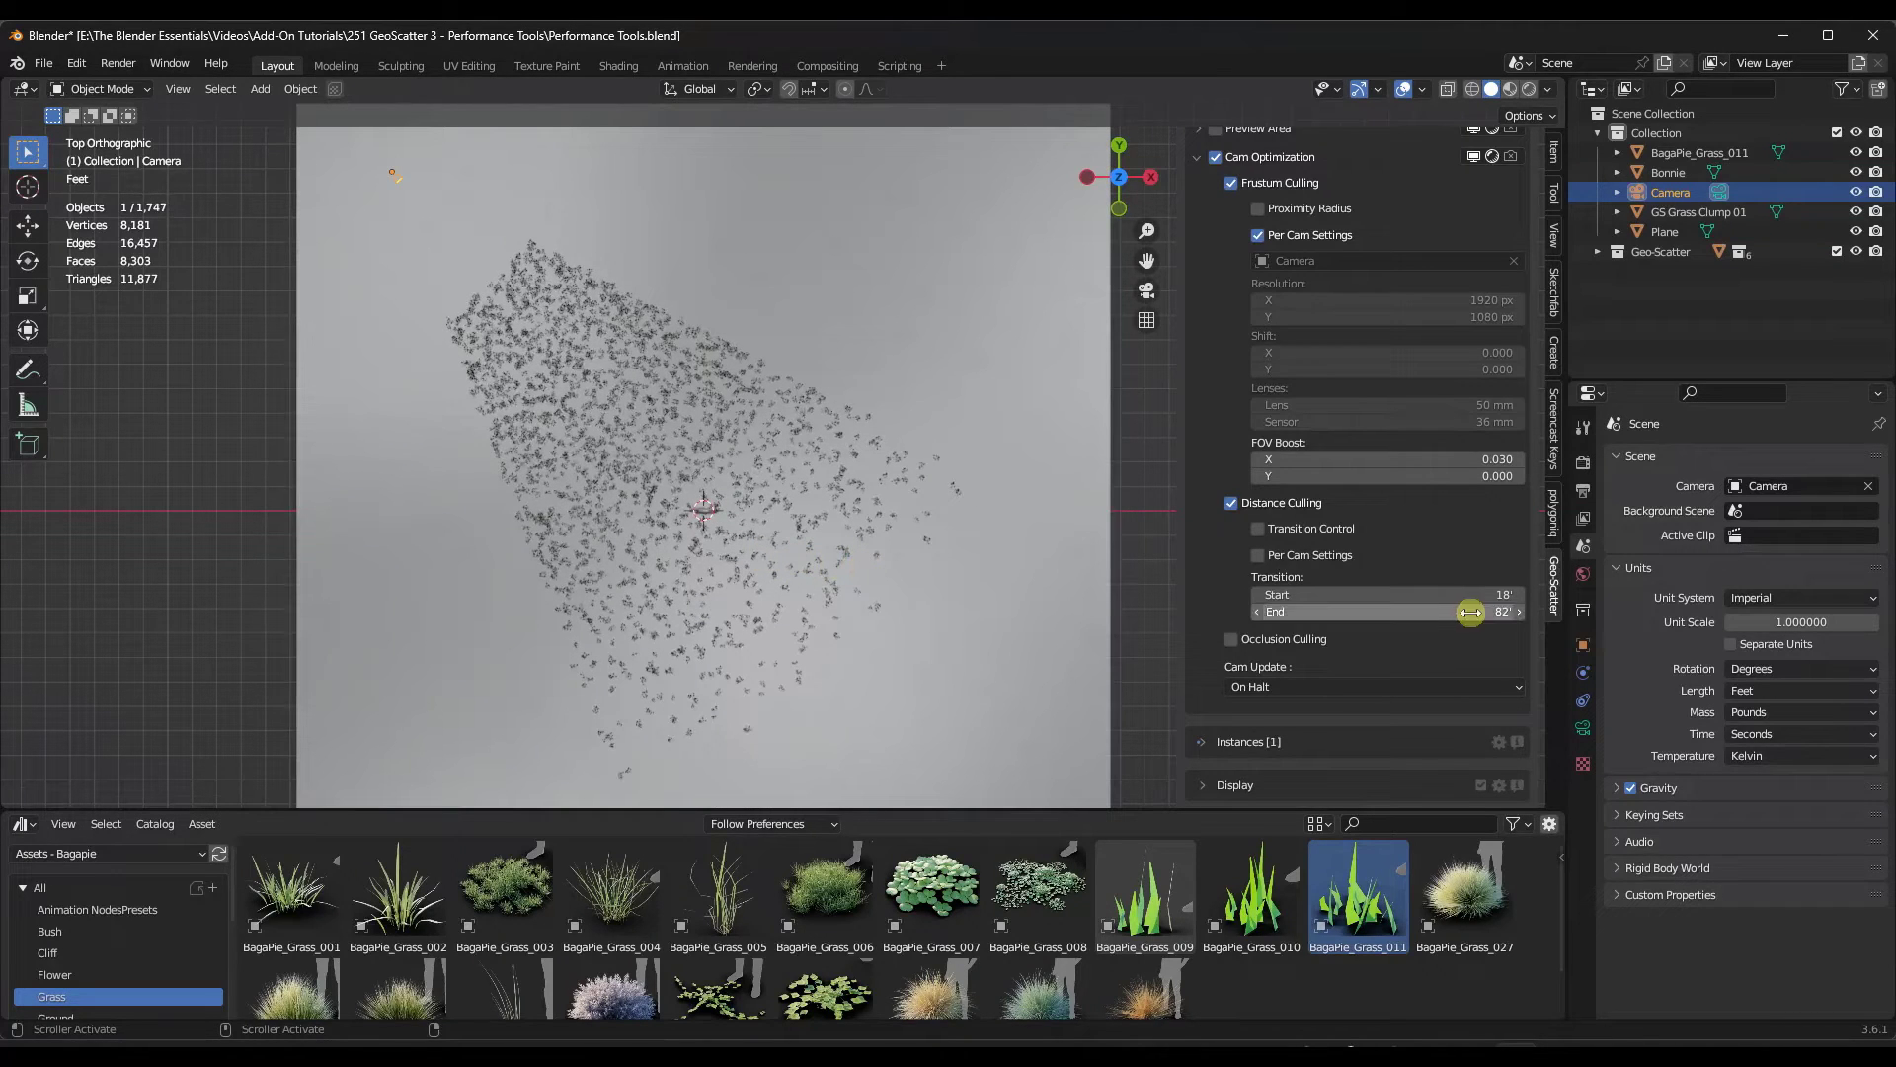
Step: Look through the camera and adjust the Distance Culling transition to End 93' and Start 43'
{"action": "key", "text": "KP_0"}
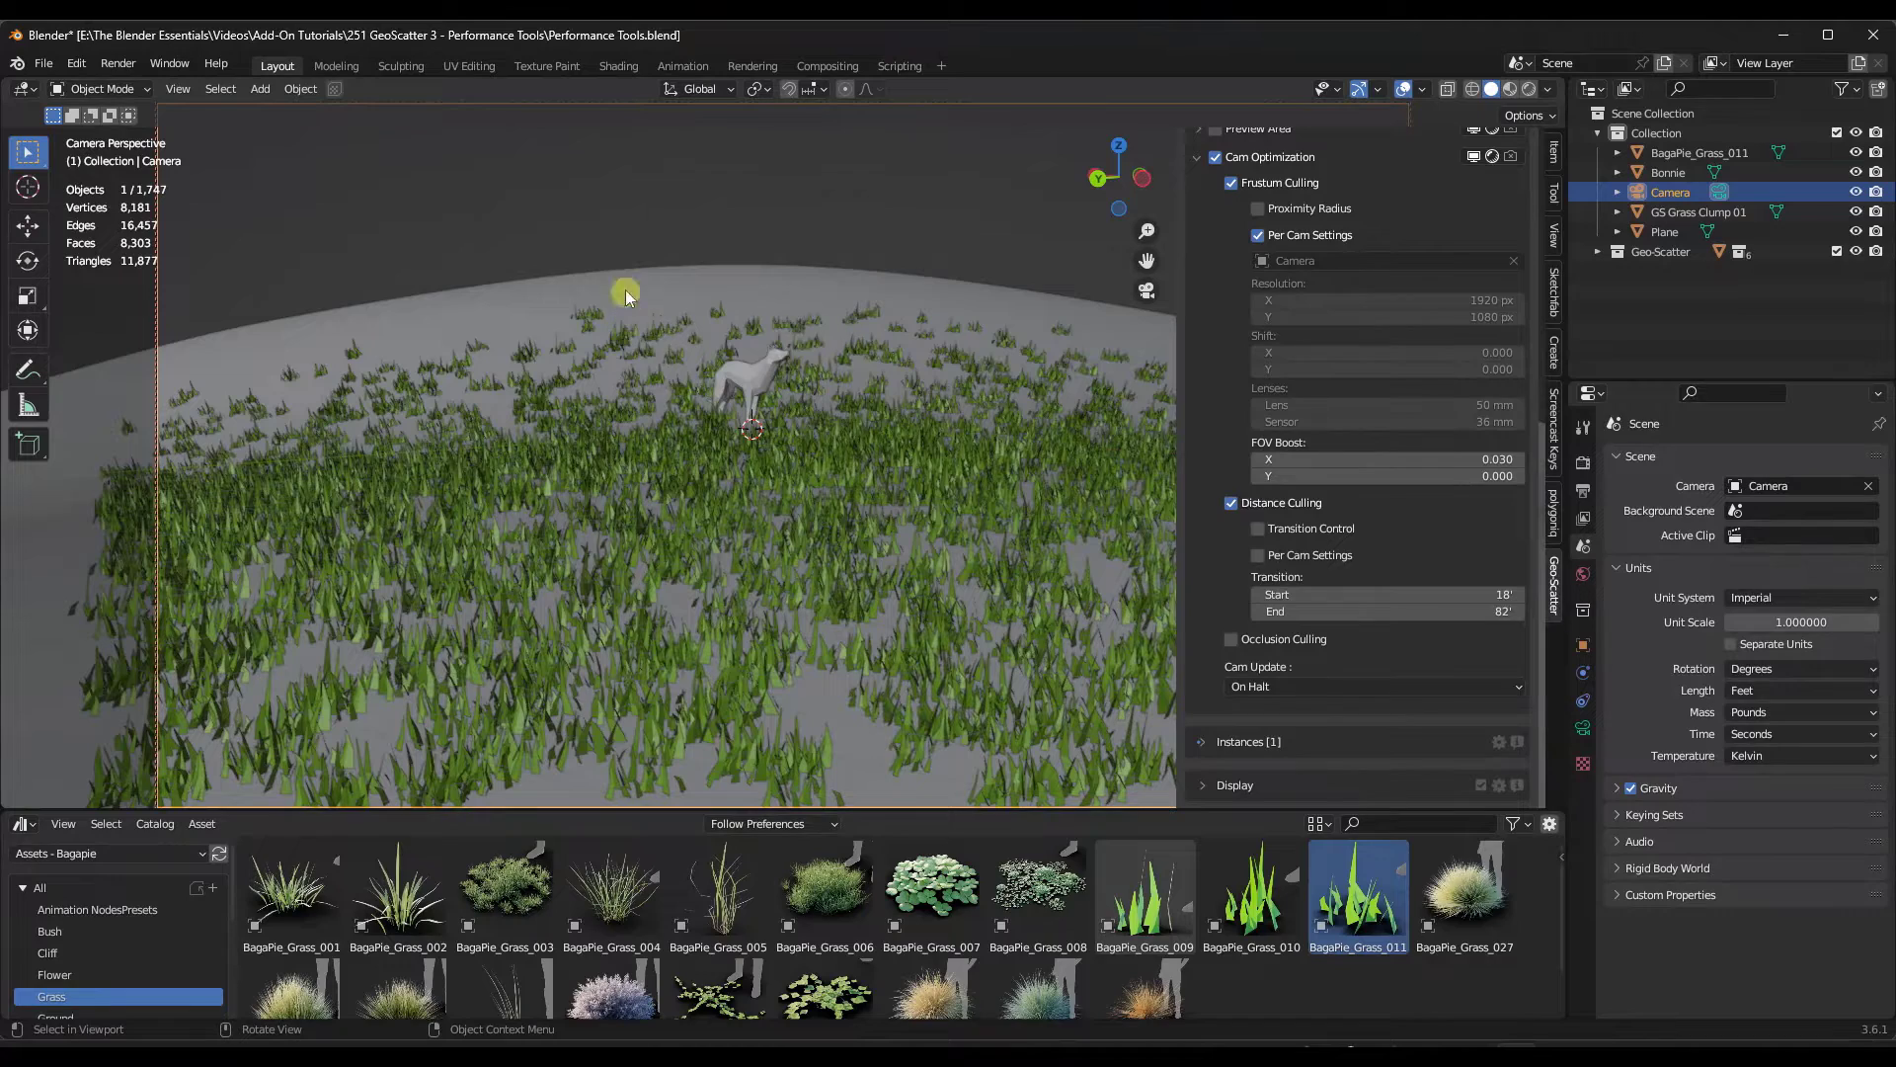
{"action": "left_click_drag", "start_coordinate": [1384, 606], "coordinate": [1062, 613]}
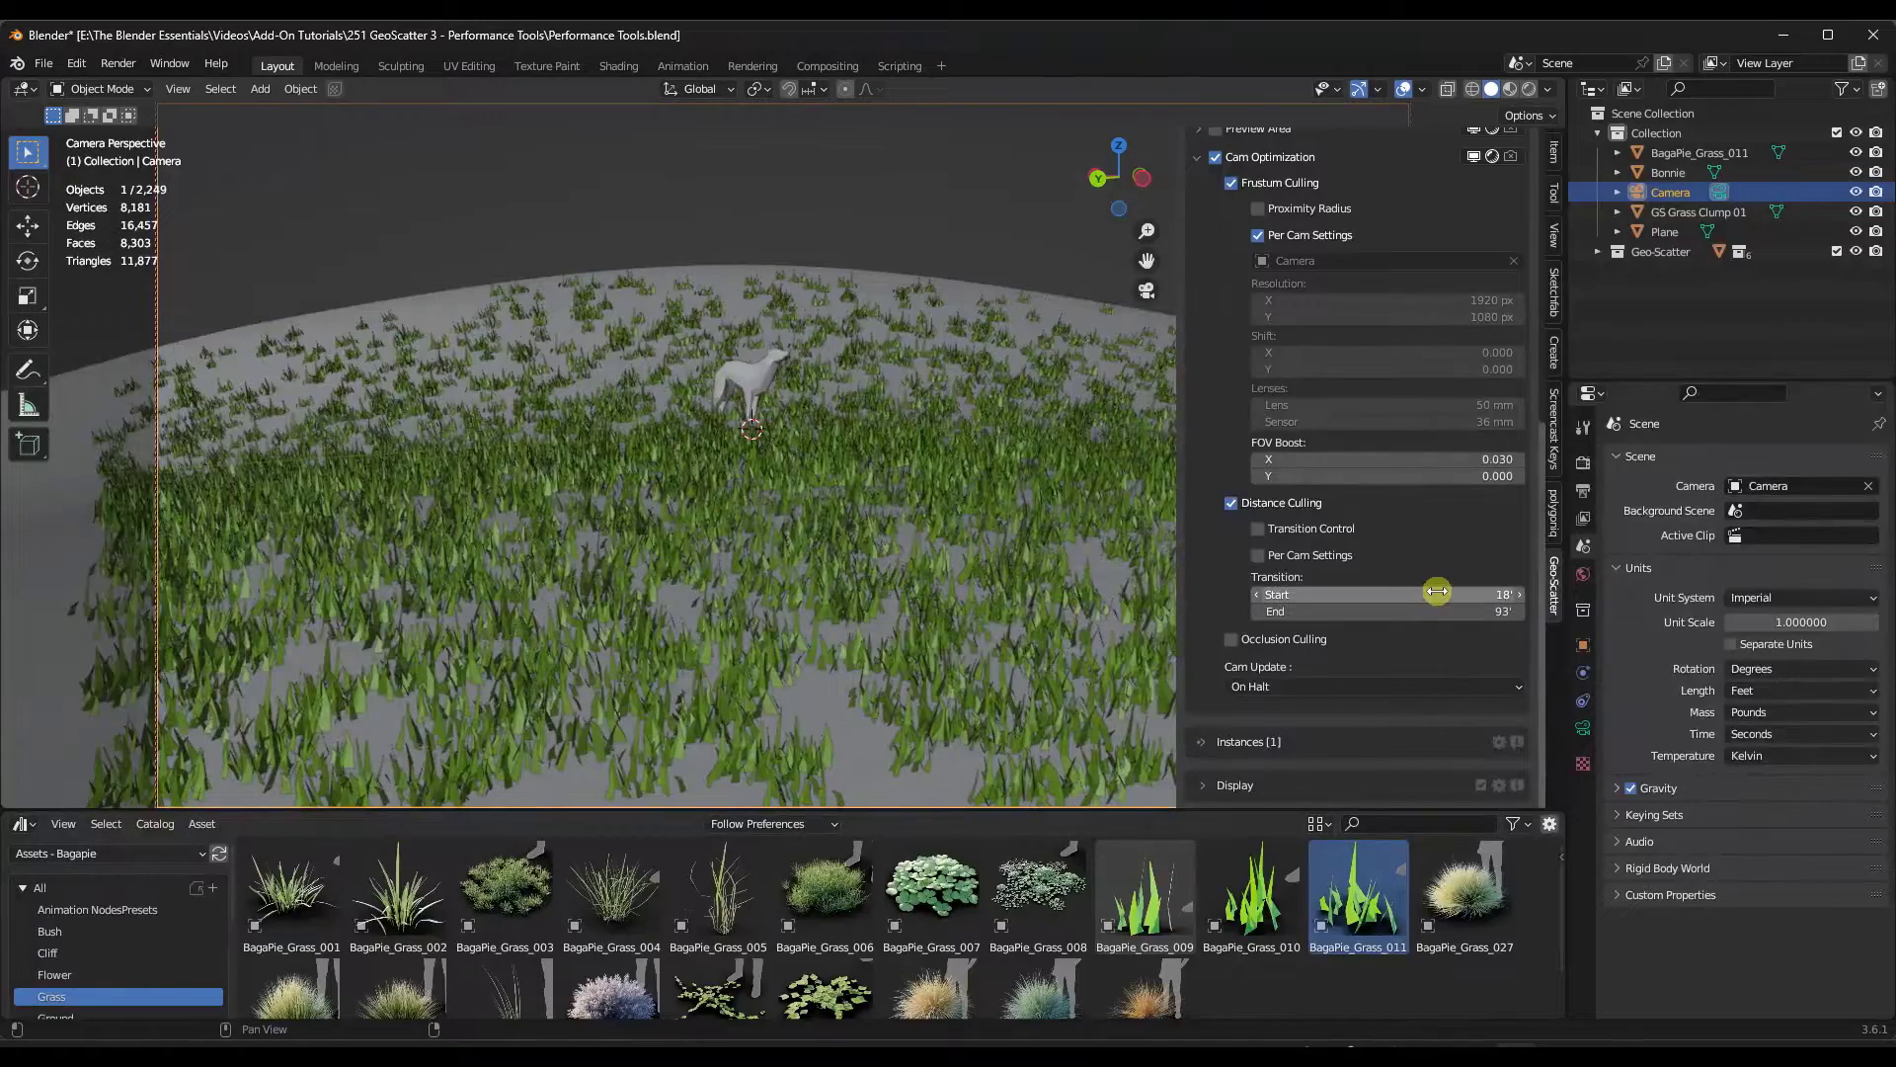
{"action": "left_click_drag", "start_coordinate": [1435, 594], "coordinate": [785, 589]}
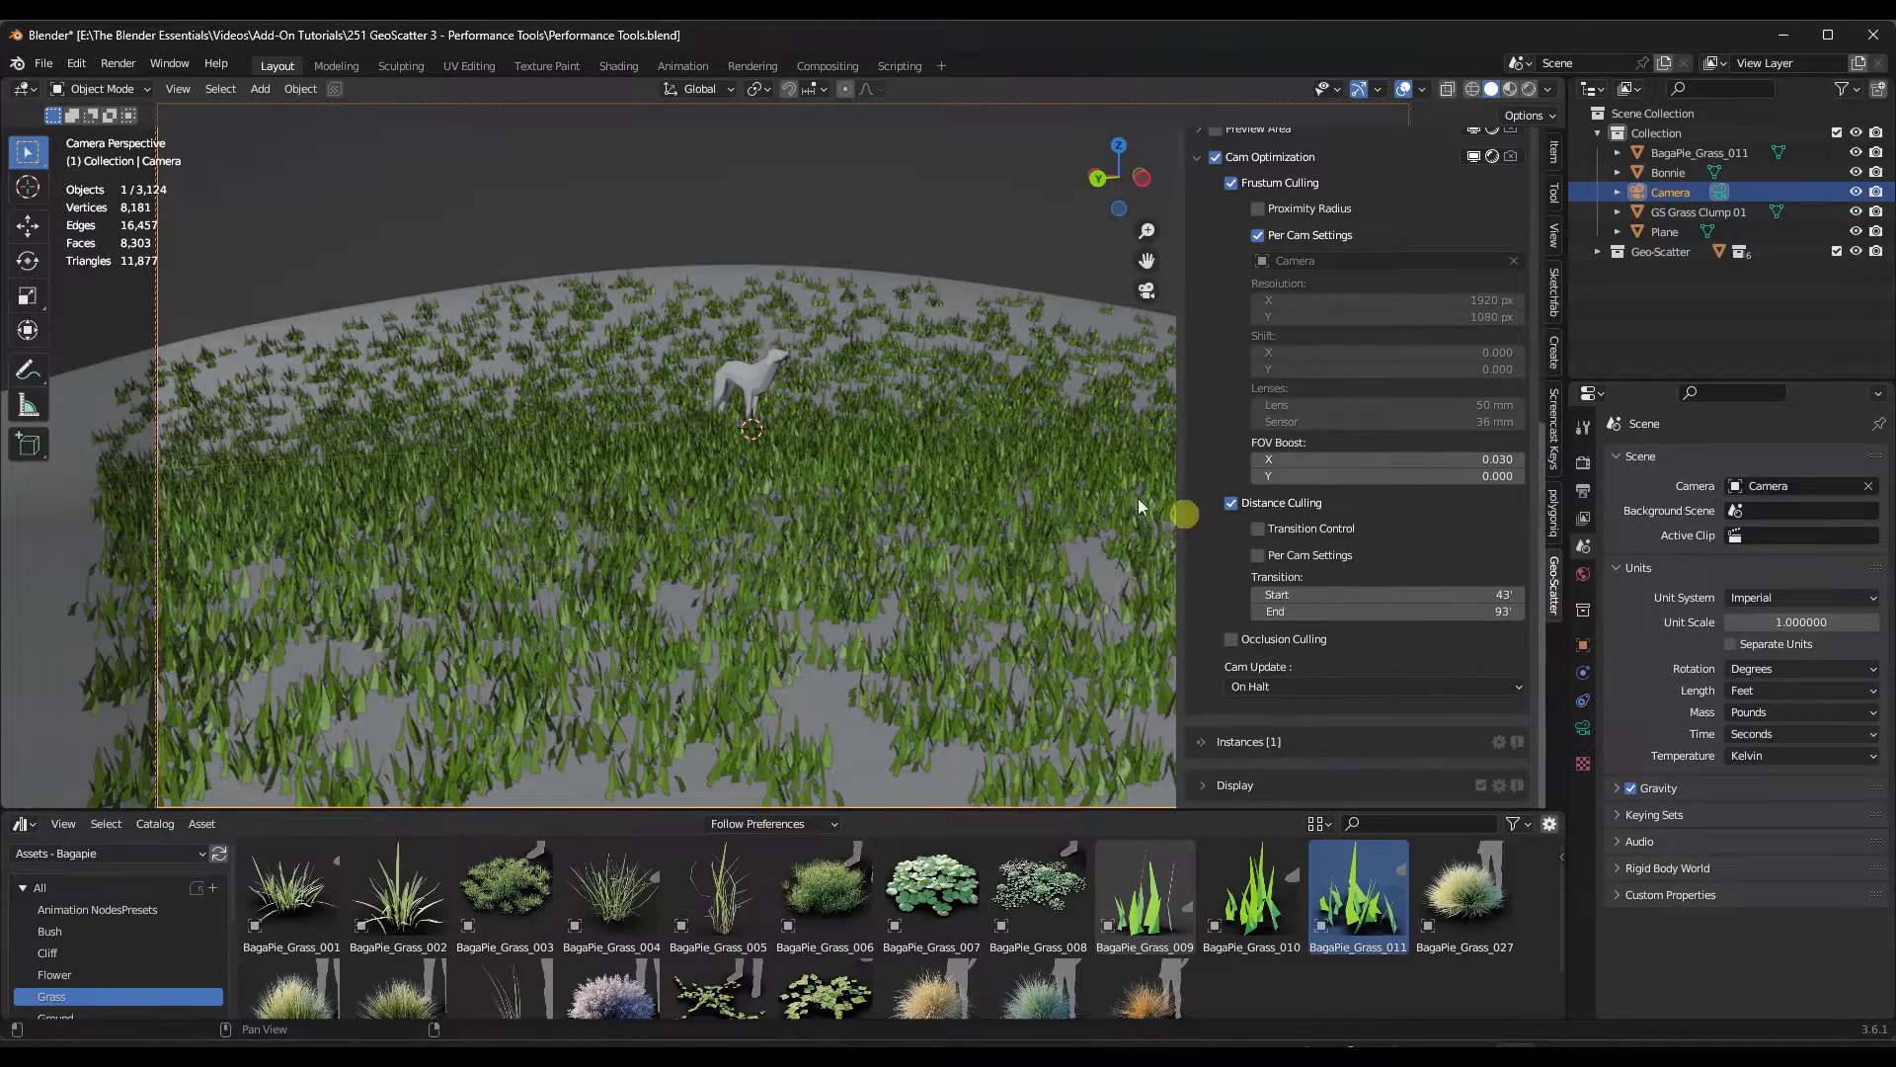
Step: From the top view, raise the Distance Culling transition Start to 93' to match the End distance
{"action": "key", "text": "KP_7"}
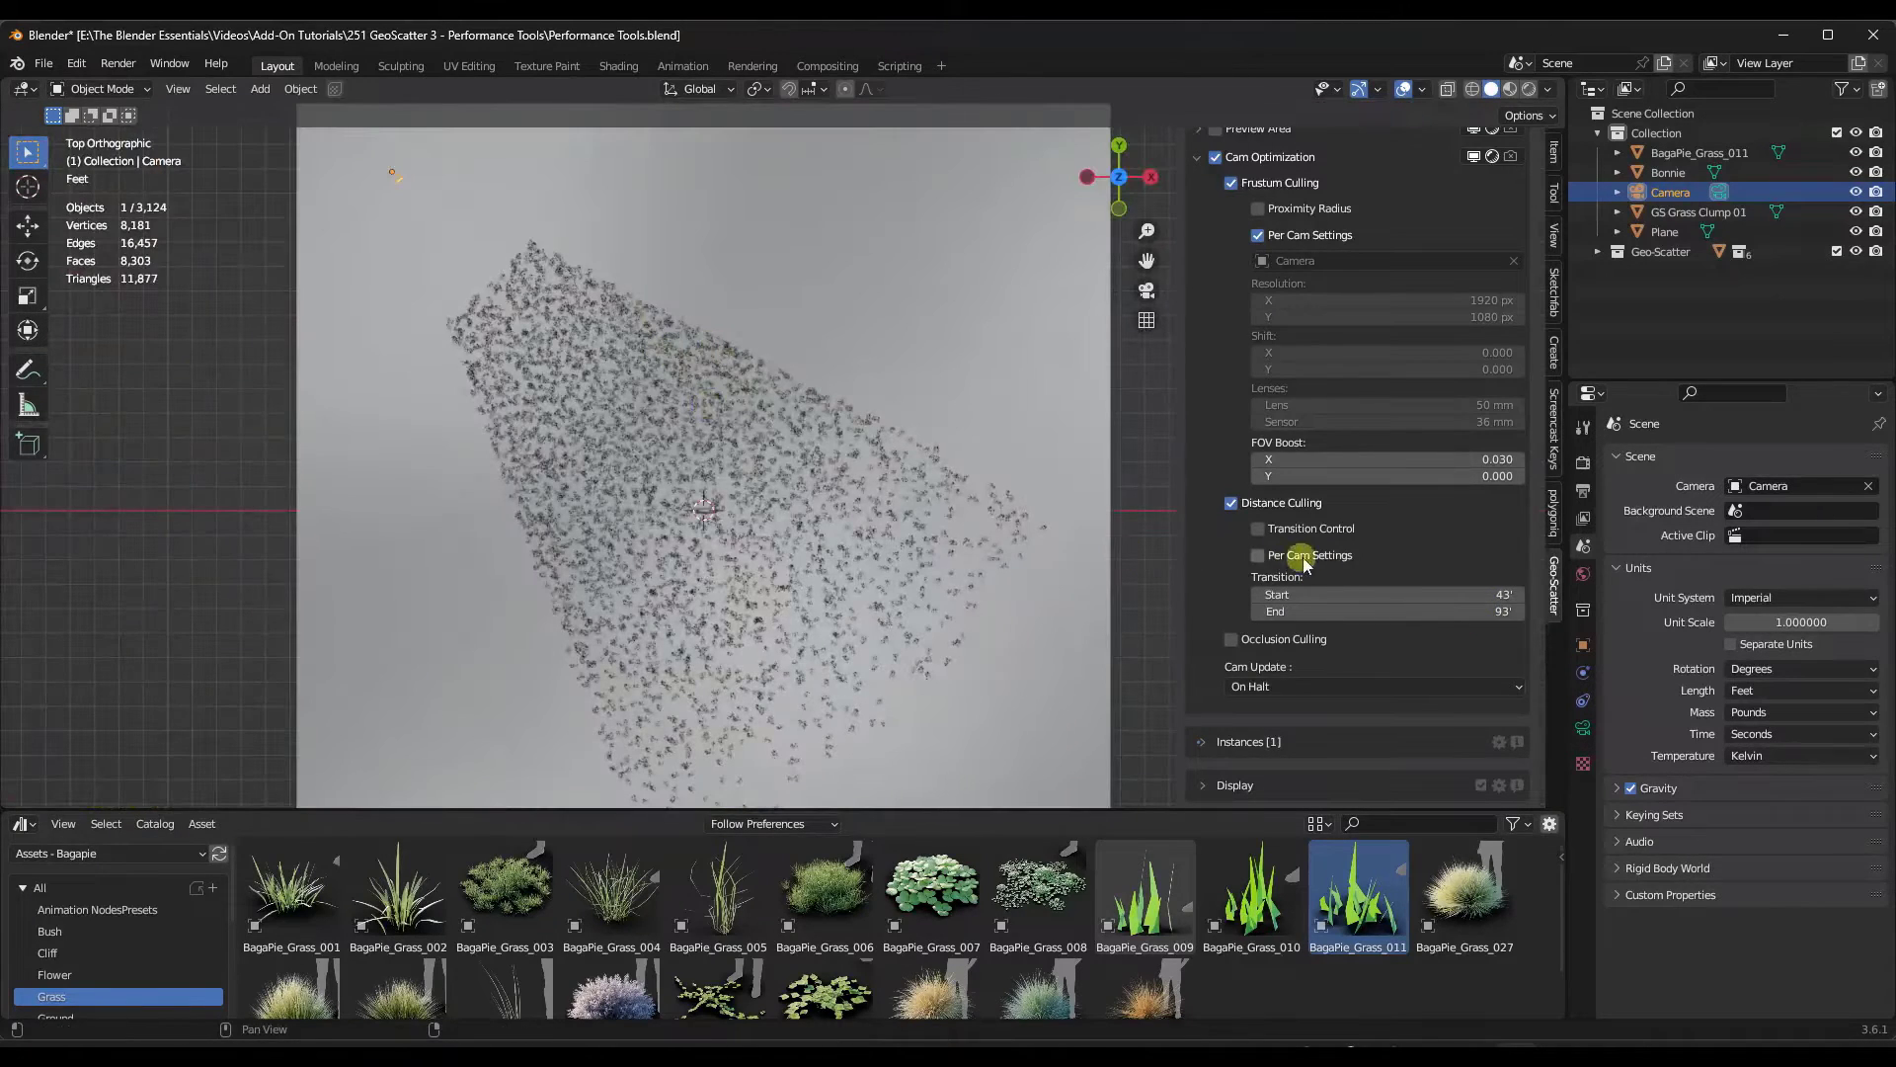
{"action": "left_click_drag", "start_coordinate": [1489, 596], "coordinate": [795, 622]}
{"action": "left_click", "coordinate": [1484, 590]}
{"action": "type", "text": "9"}
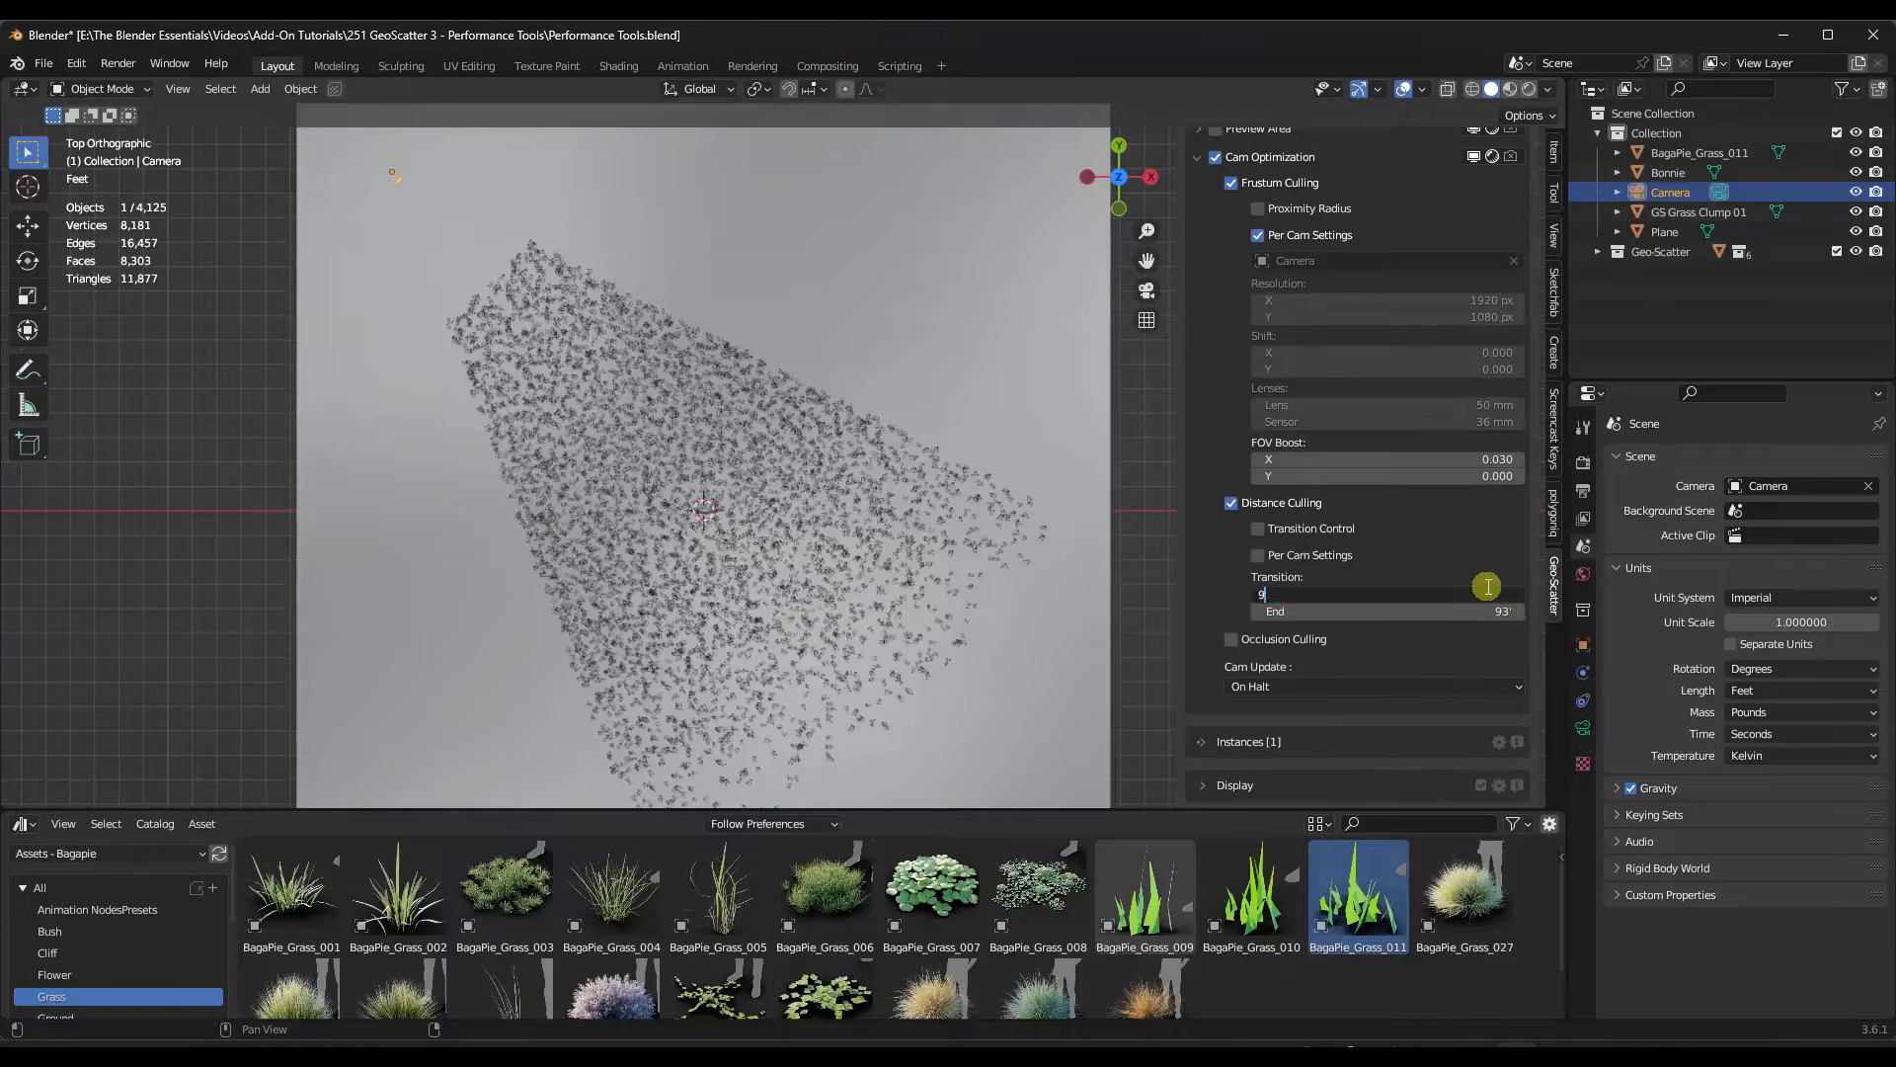
{"action": "type", "text": "3"}
{"action": "key", "text": "Return"}
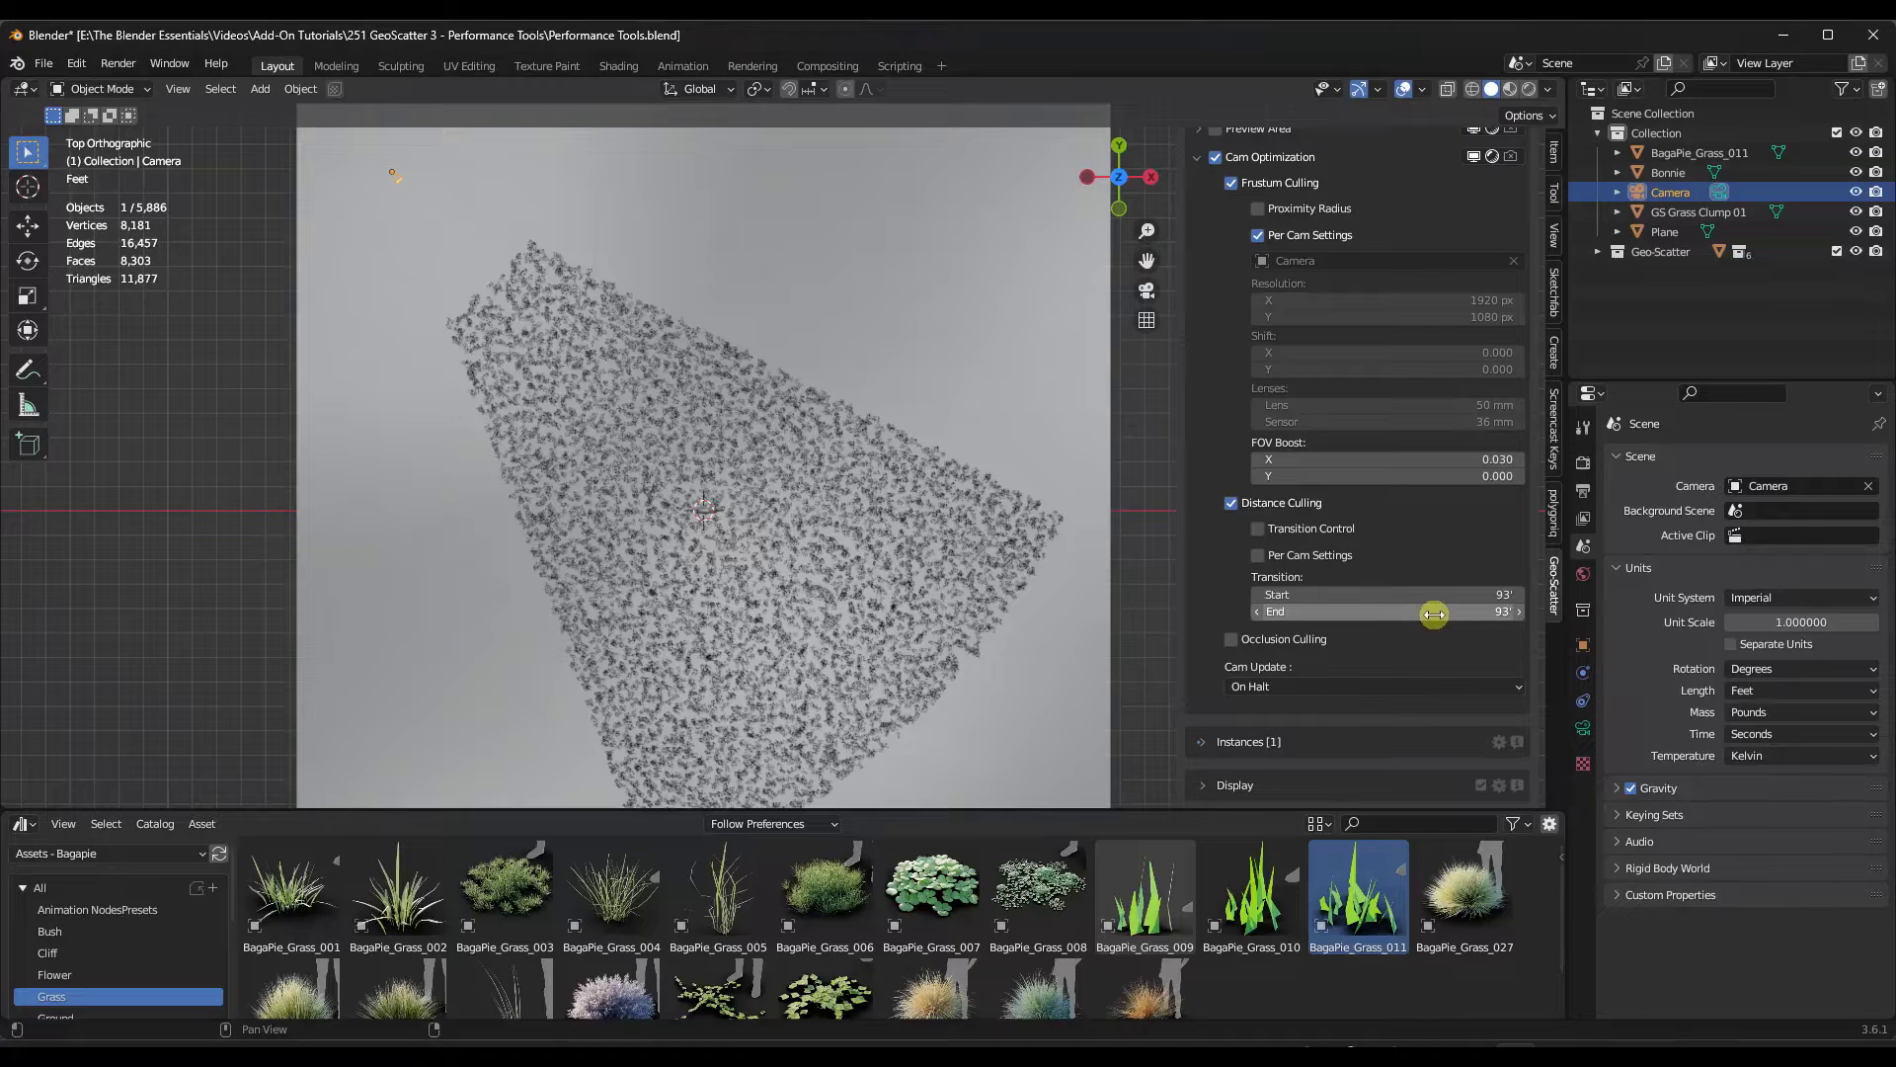
Step: Set the Distance Culling transition Start to 55', return to the camera view, and select the dog
{"action": "left_click_drag", "start_coordinate": [1444, 587], "coordinate": [988, 592]}
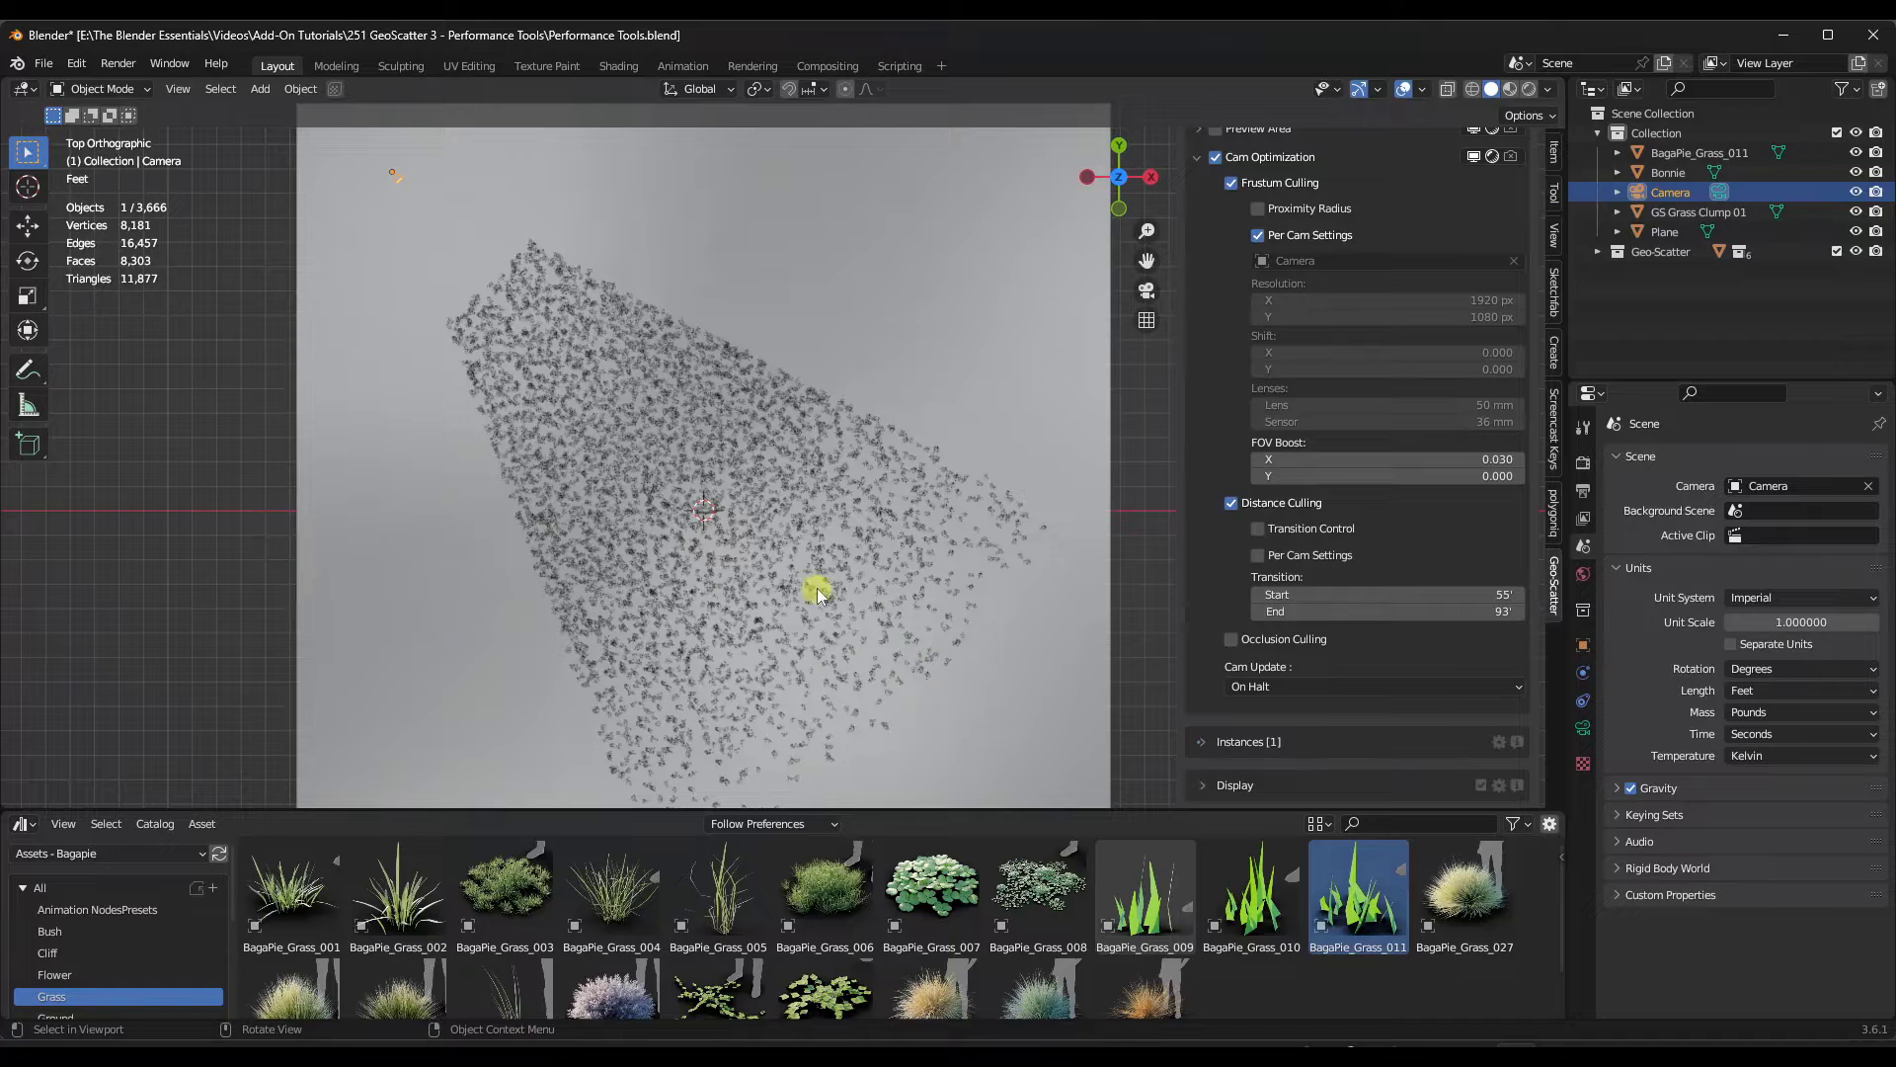
{"action": "key", "text": "KP_0"}
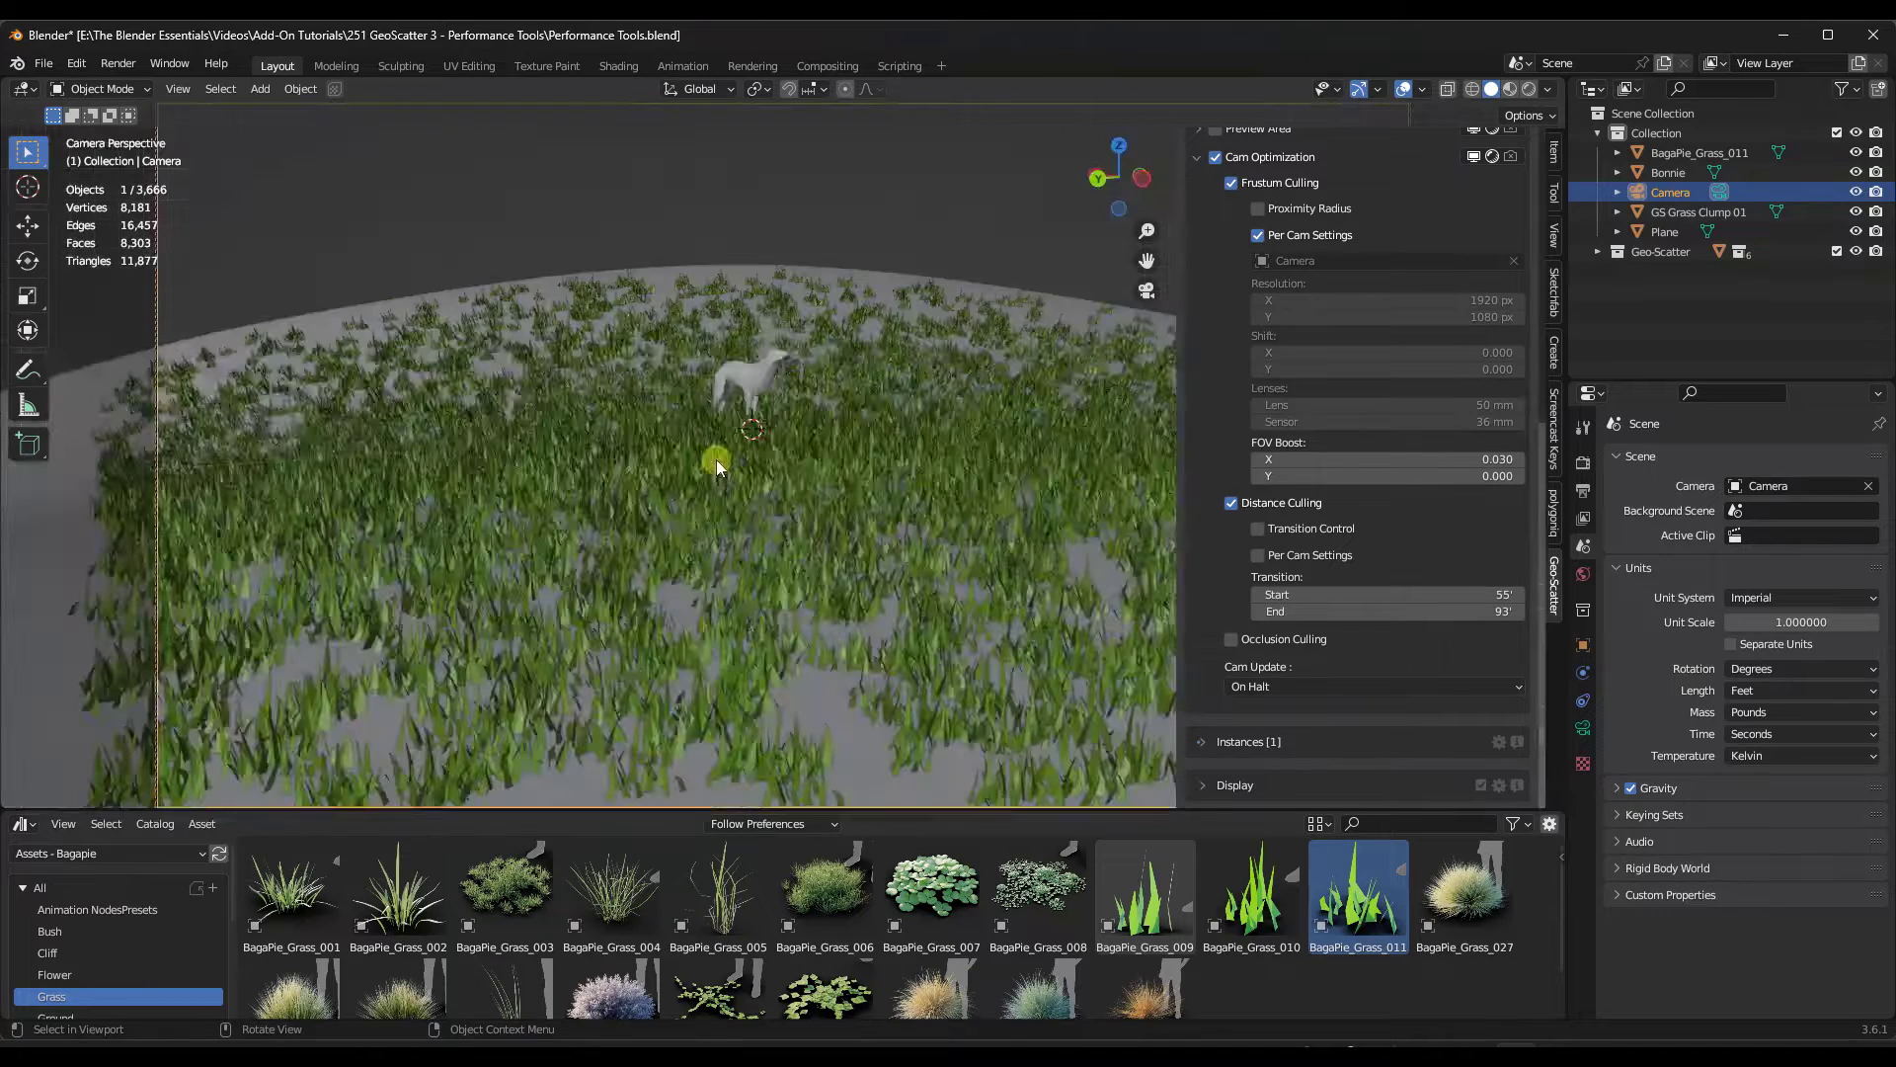
{"action": "left_click", "coordinate": [762, 380]}
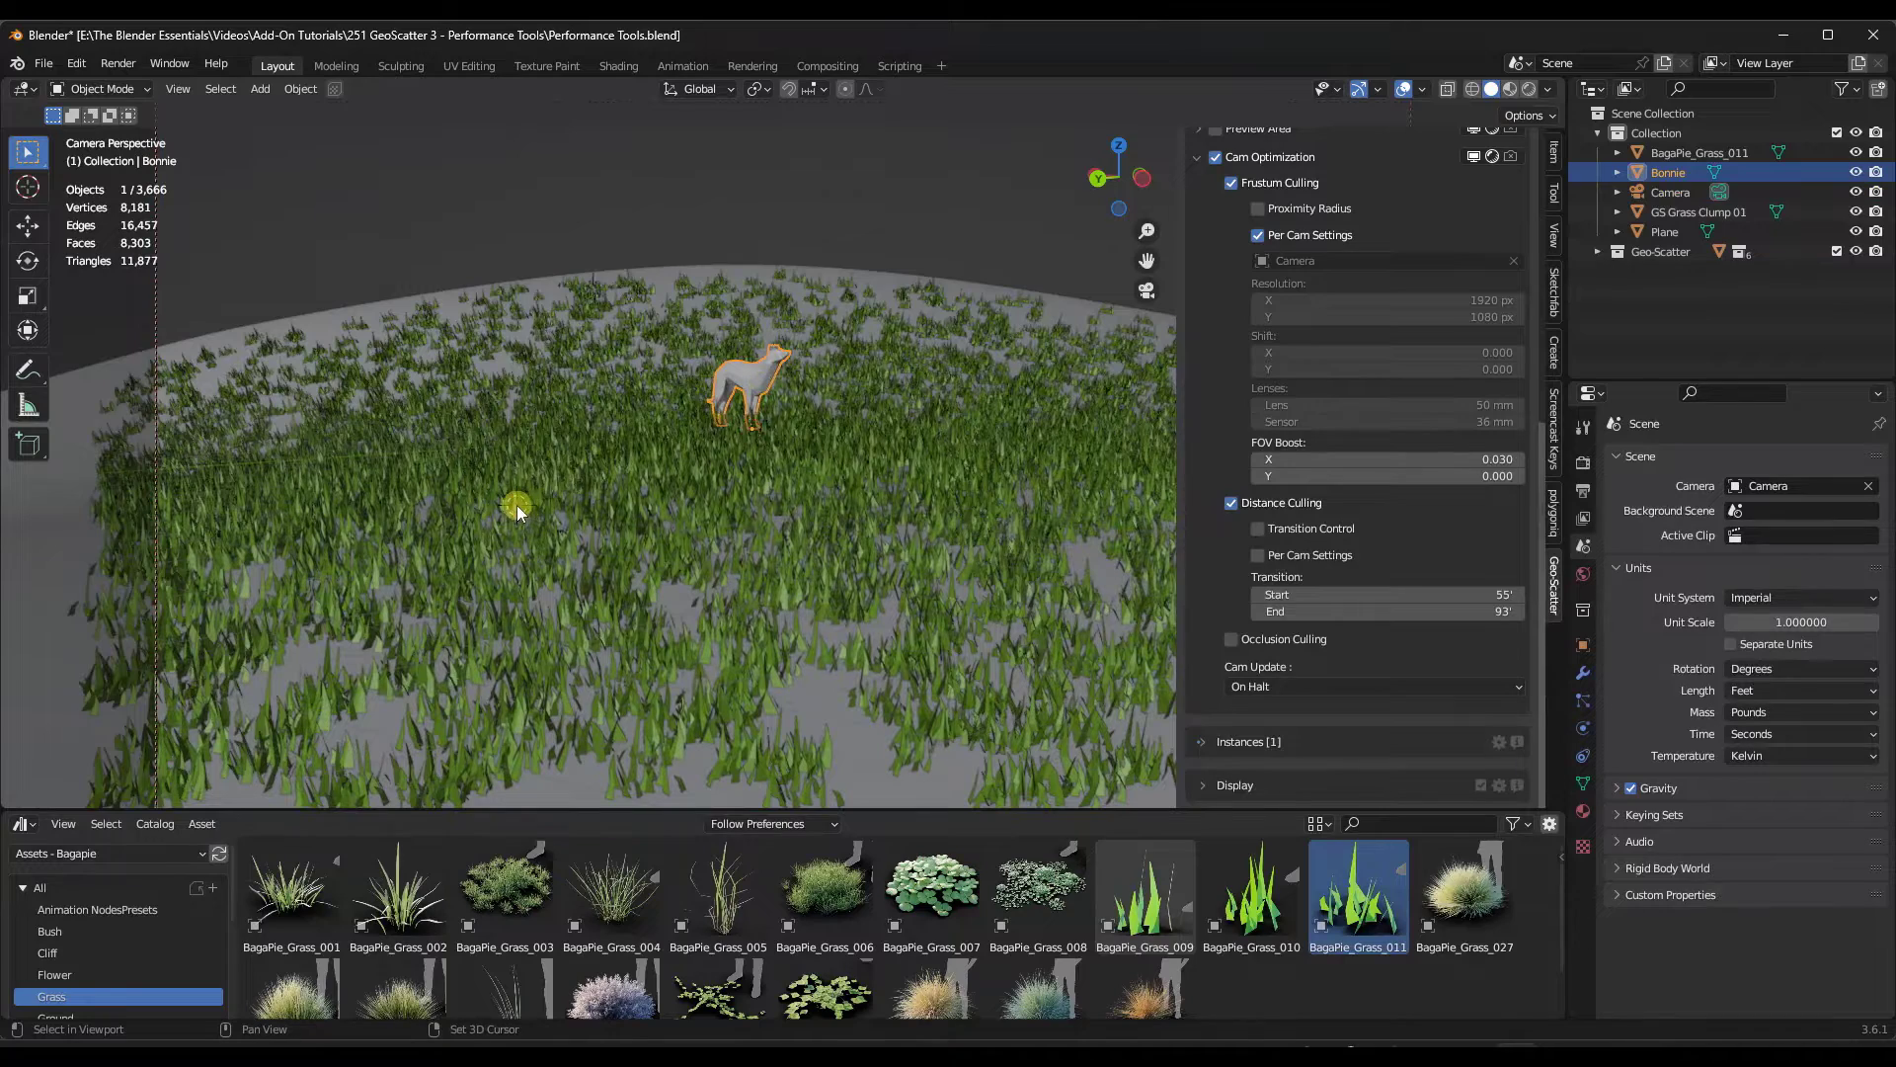
{"action": "key", "text": "shift+a"}
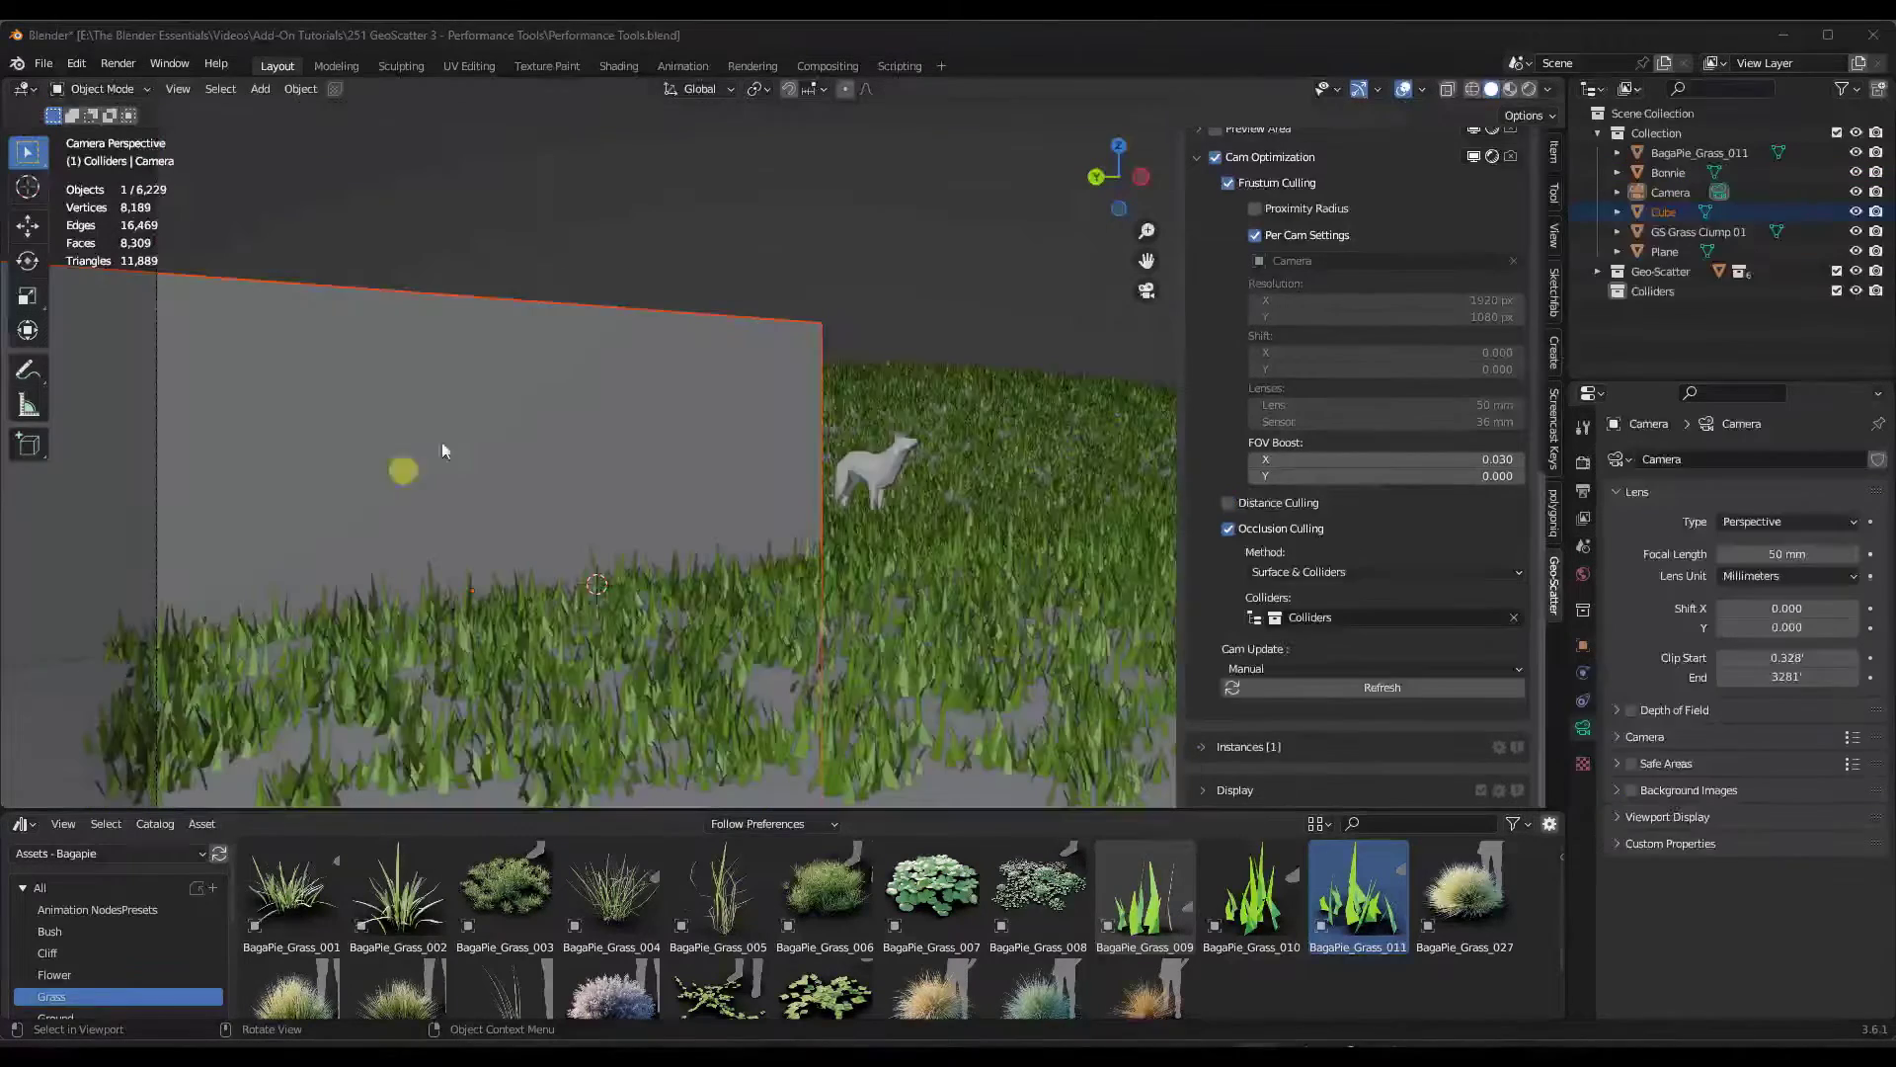
Step: Deselect the wall cube and toggle Occlusion Culling off and on to compare the grass from outside the camera
{"action": "left_click", "coordinate": [824, 225]}
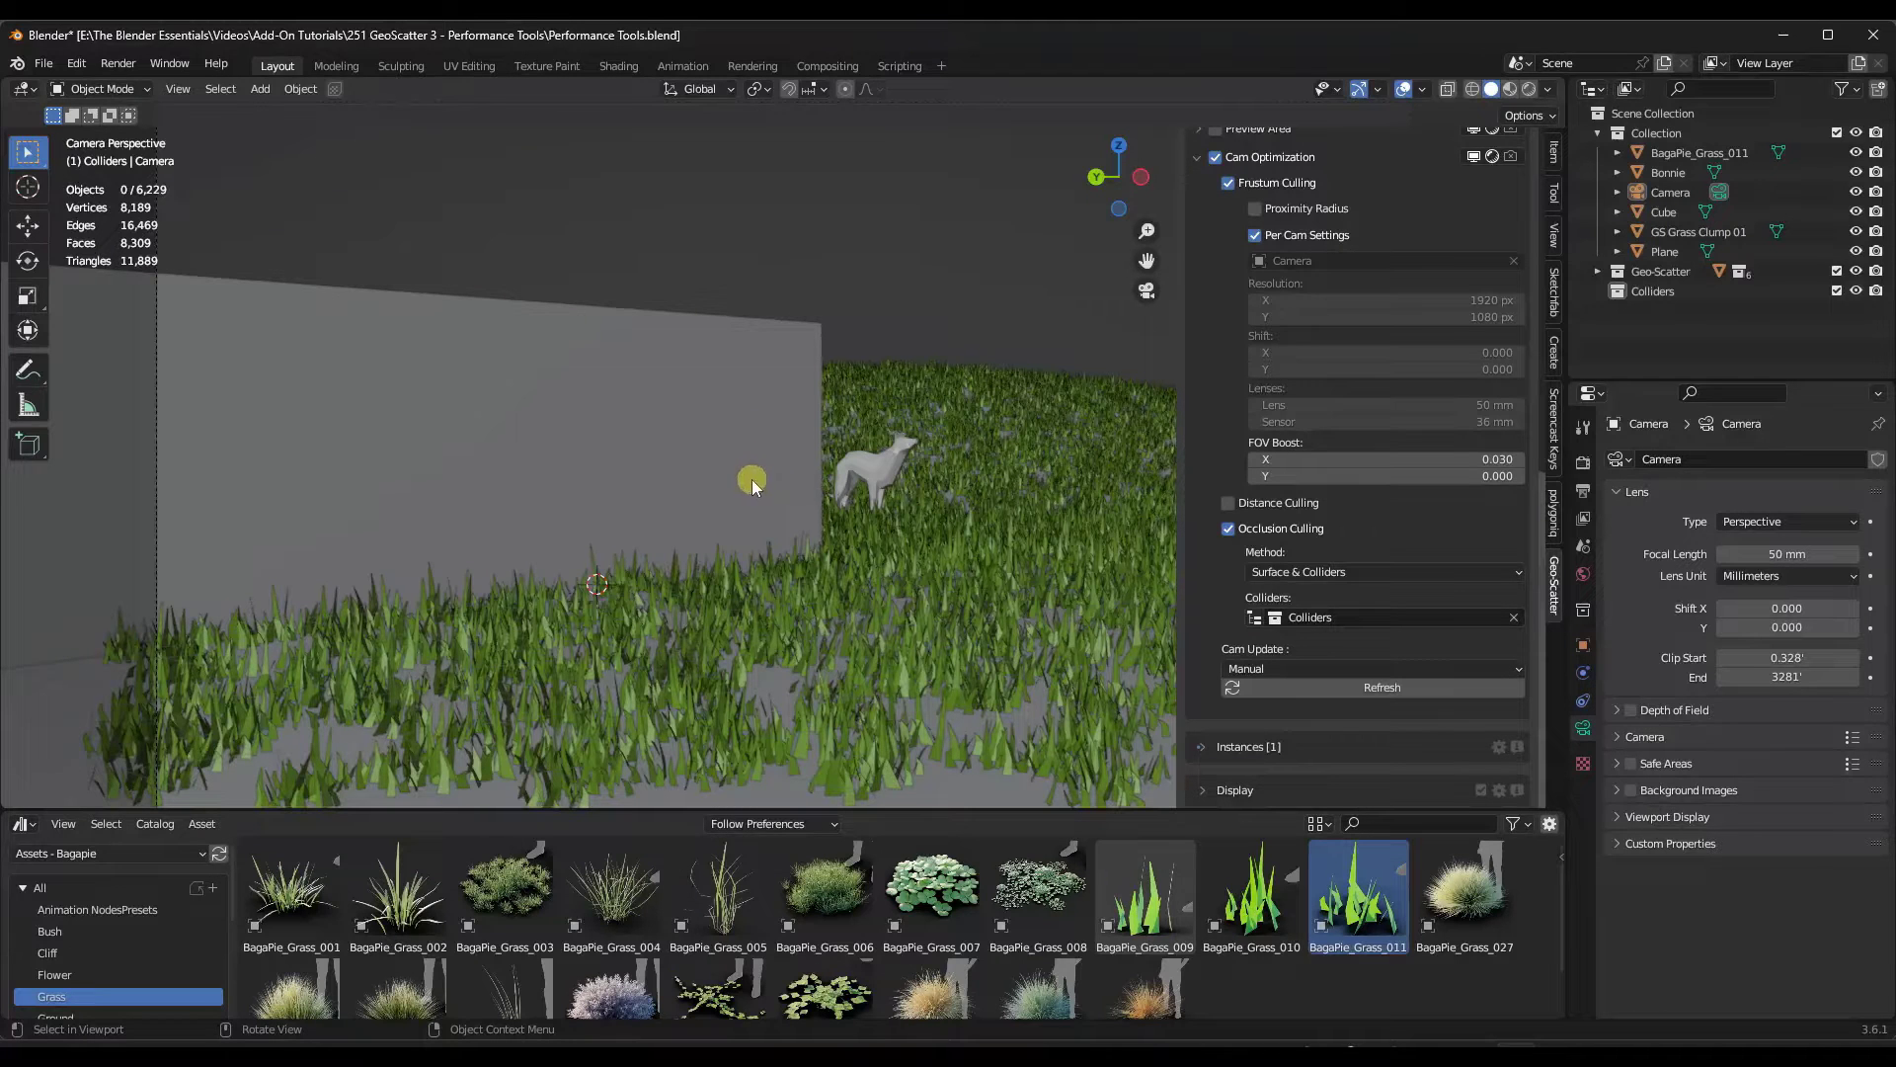
{"action": "left_click", "coordinate": [1228, 528]}
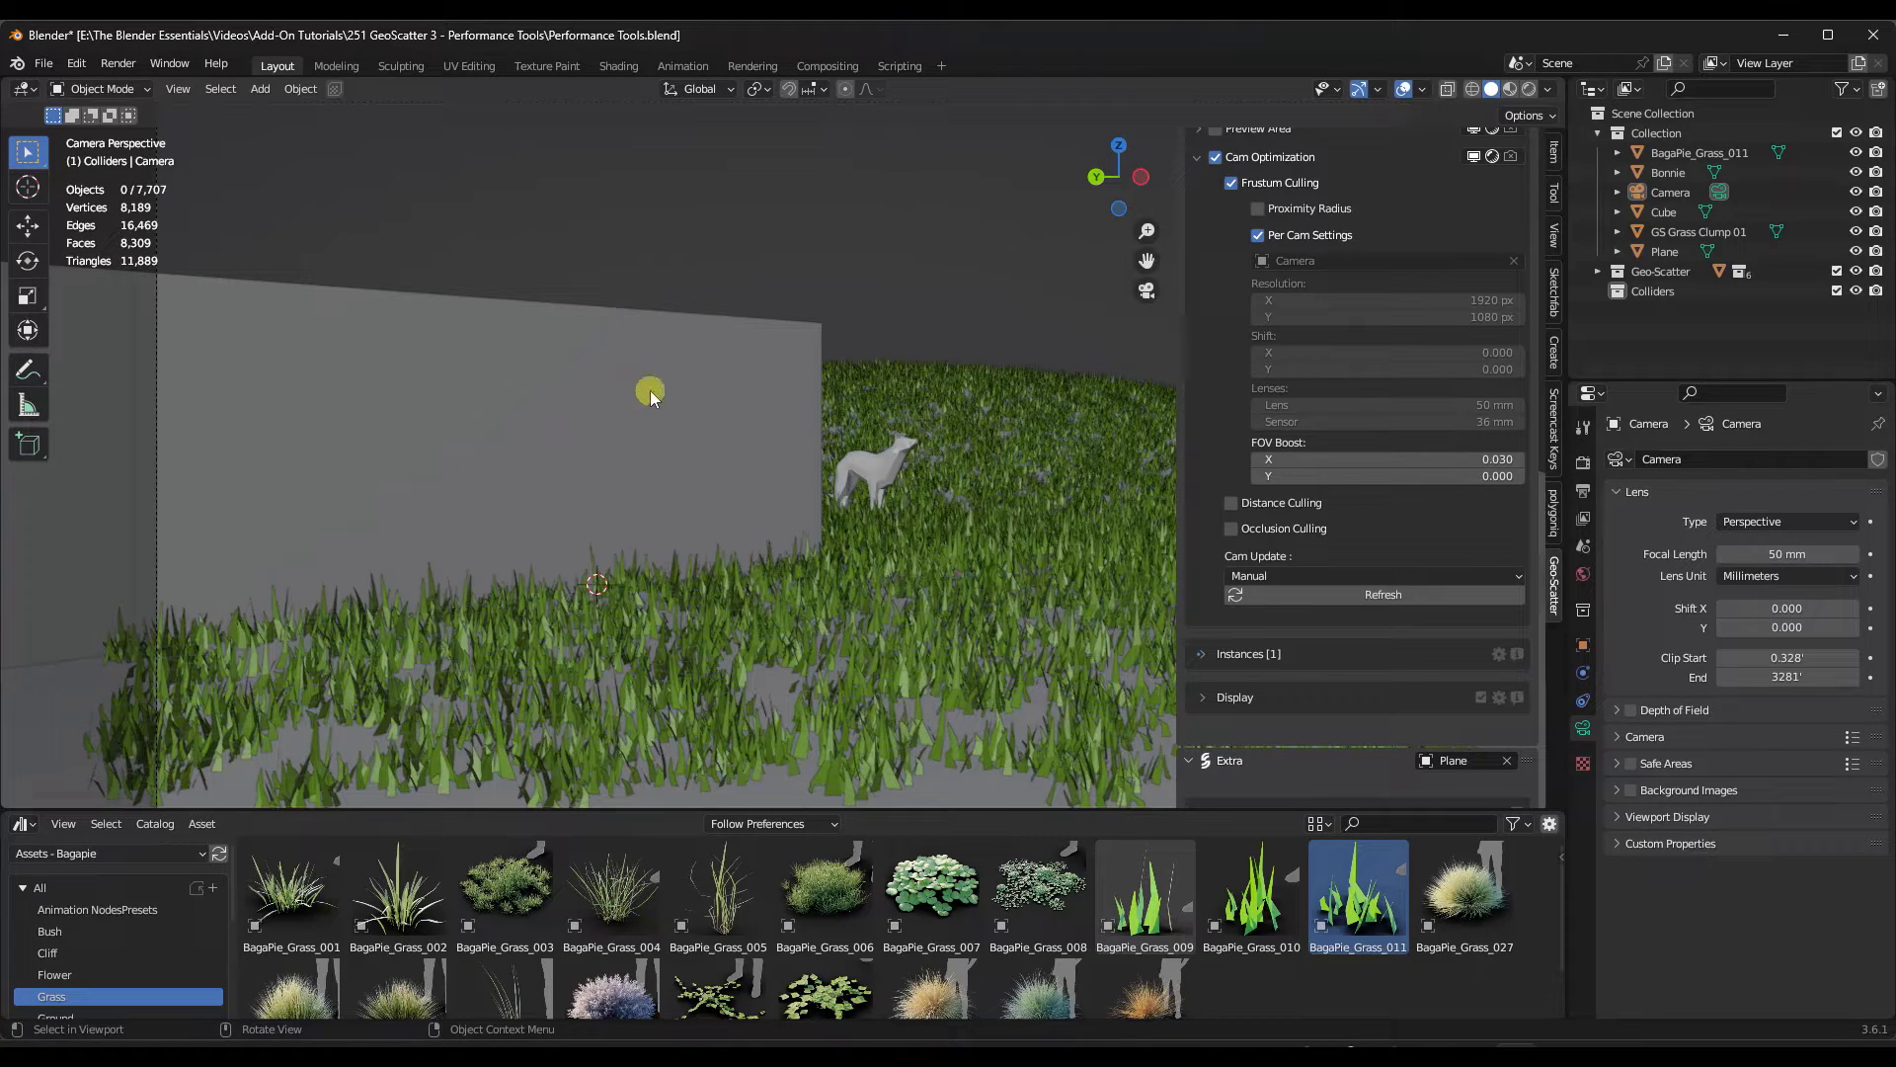
{"action": "scroll", "coordinate": [707, 515], "scroll_direction": "down", "scroll_amount": 4}
{"action": "mouse_move", "coordinate": [715, 462]}
{"action": "middle_mouse_down"}
{"action": "mouse_move", "coordinate": [702, 518]}
{"action": "mouse_move", "coordinate": [686, 438]}
{"action": "middle_mouse_up"}
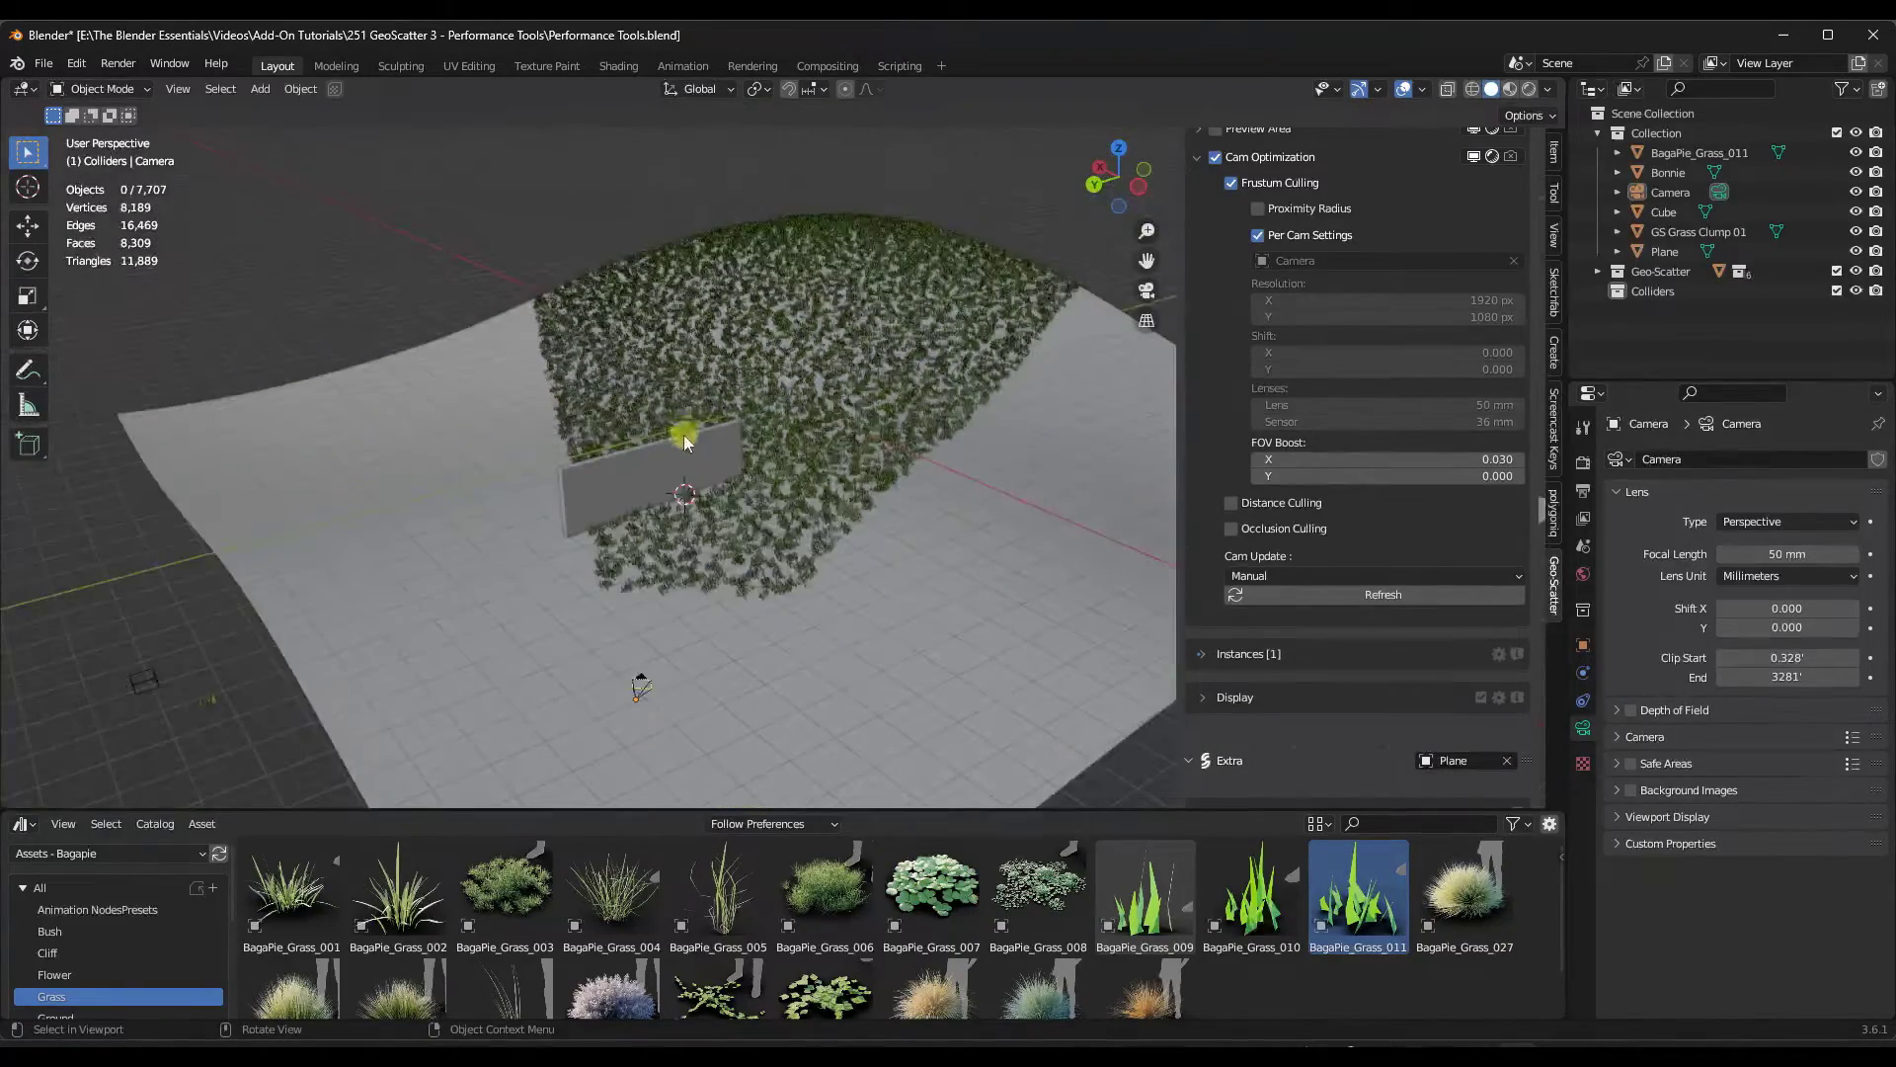
{"action": "left_click", "coordinate": [1247, 529]}
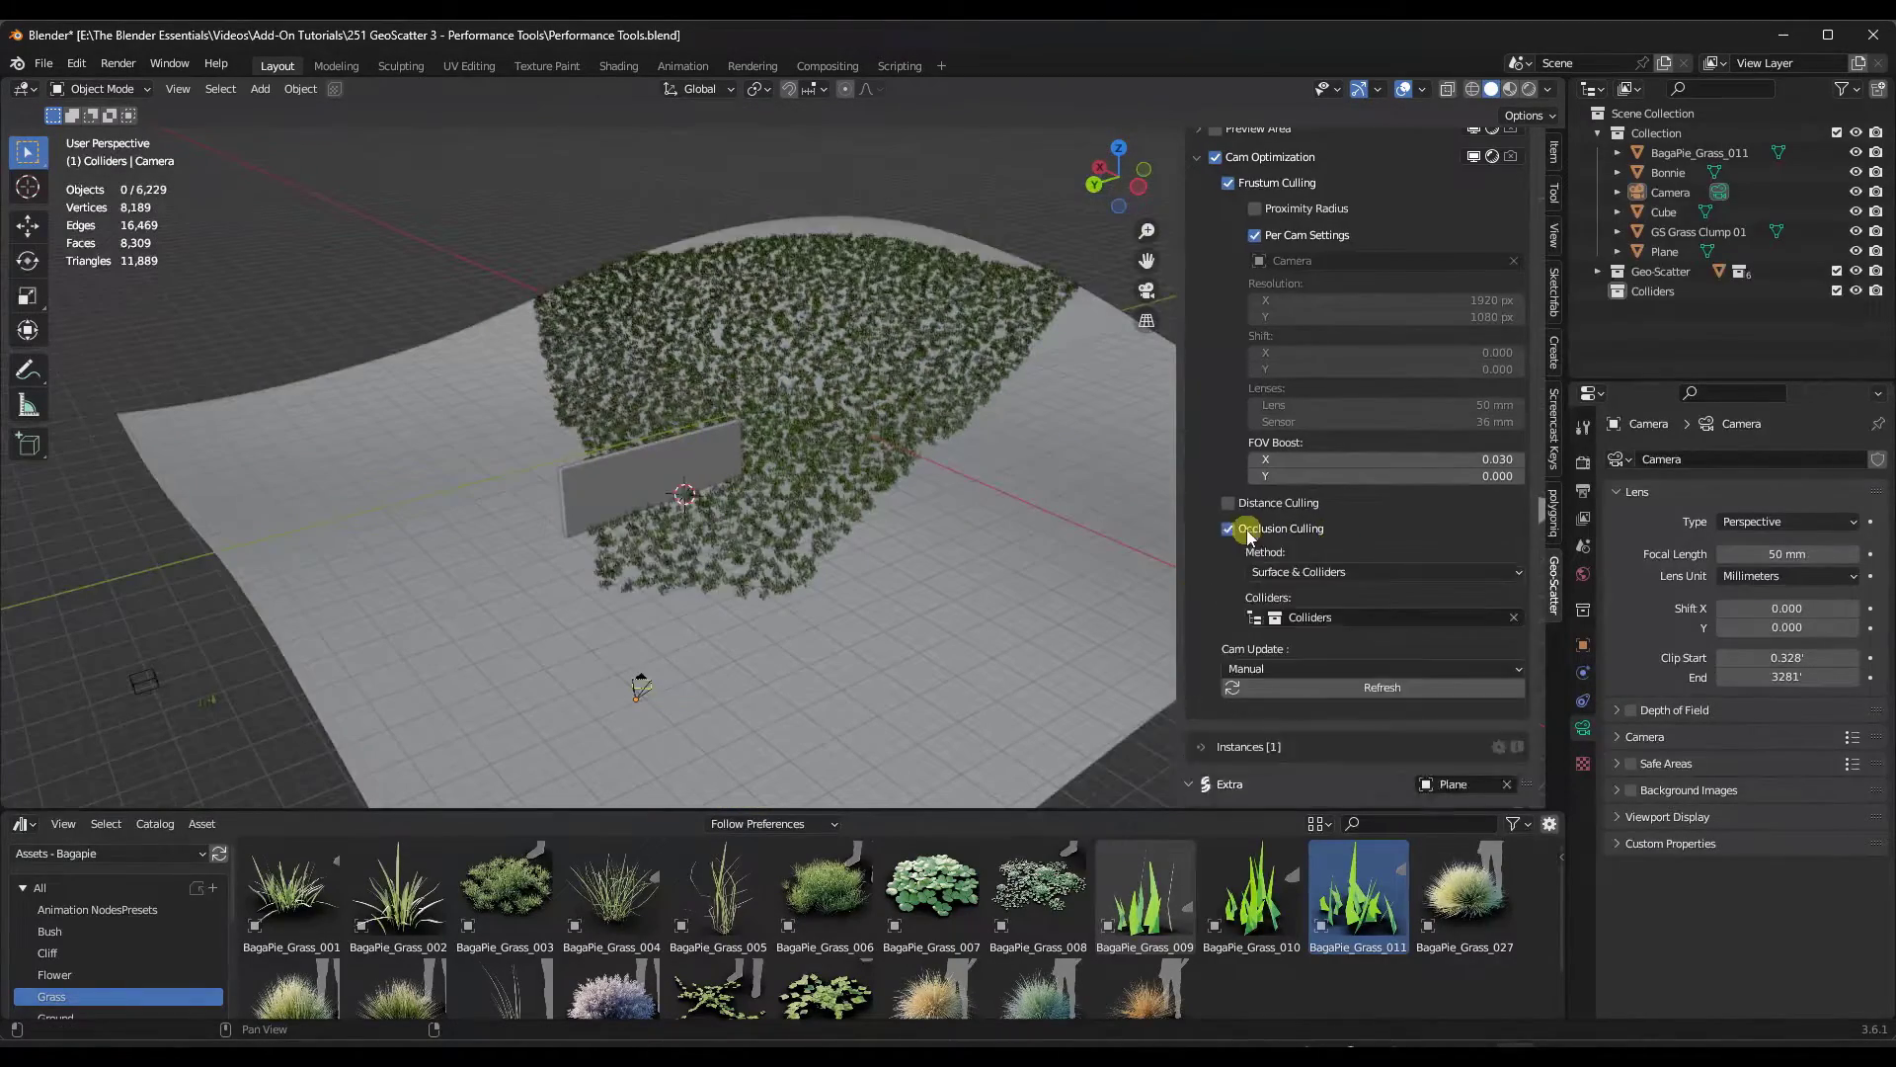
Step: Set the Occlusion Culling method to Surface Only and inspect the grass around the wall
{"action": "left_click", "coordinate": [1310, 584]}
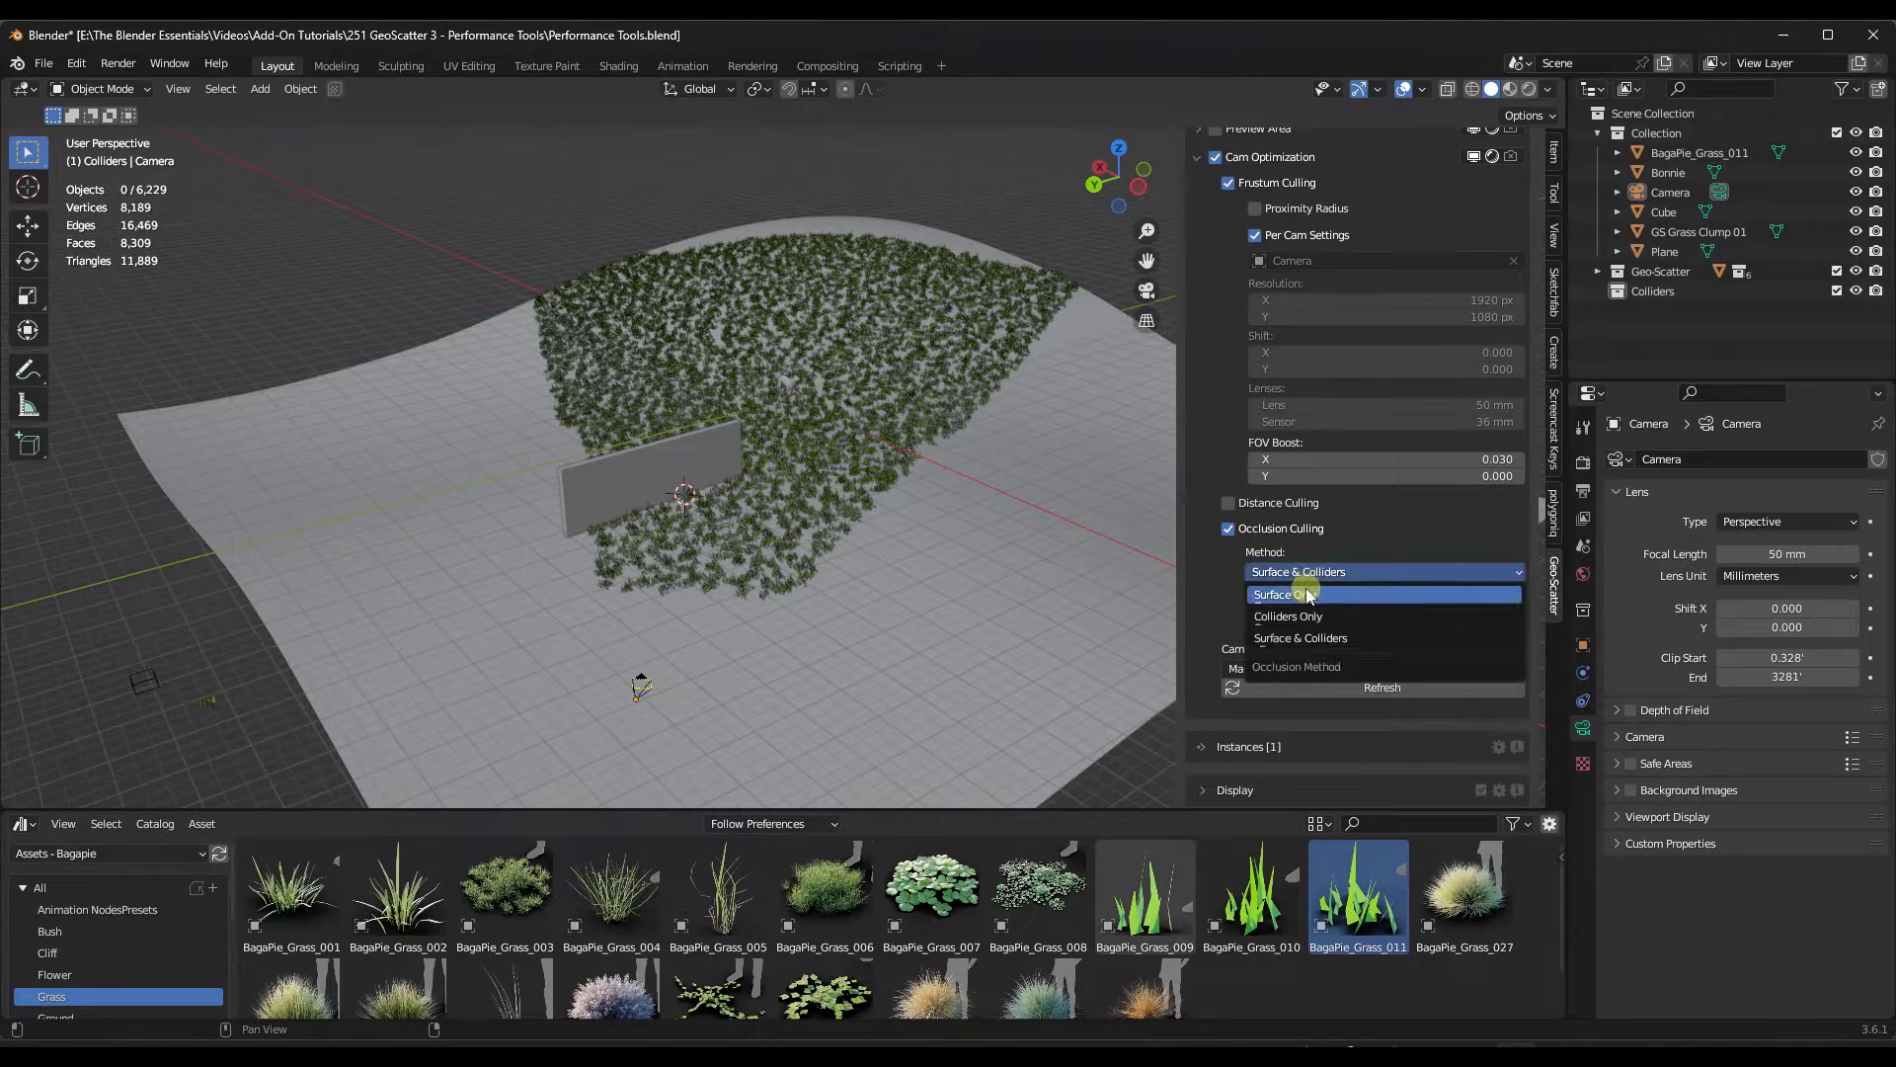
{"action": "left_click", "coordinate": [1298, 587]}
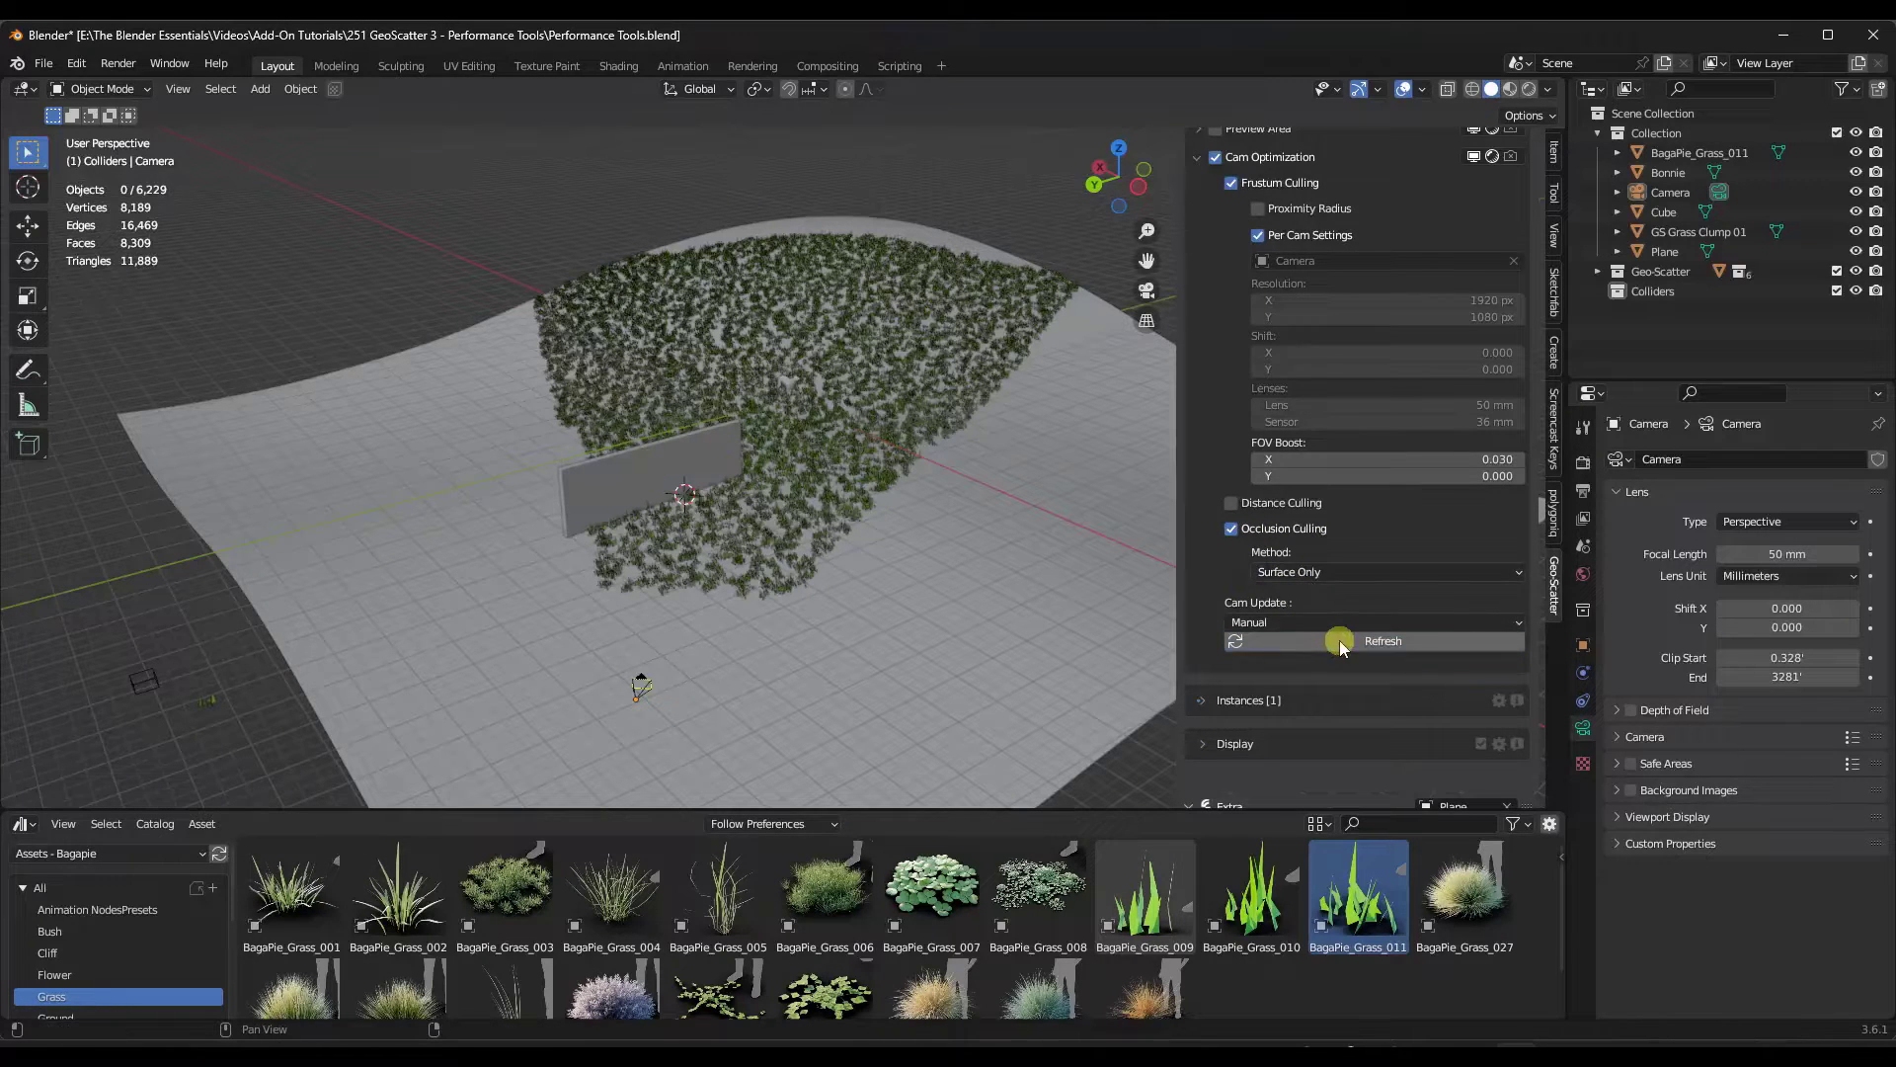
{"action": "scroll", "coordinate": [674, 472], "scroll_direction": "up", "scroll_amount": 4}
{"action": "scroll", "coordinate": [627, 454], "scroll_direction": "down", "scroll_amount": 5}
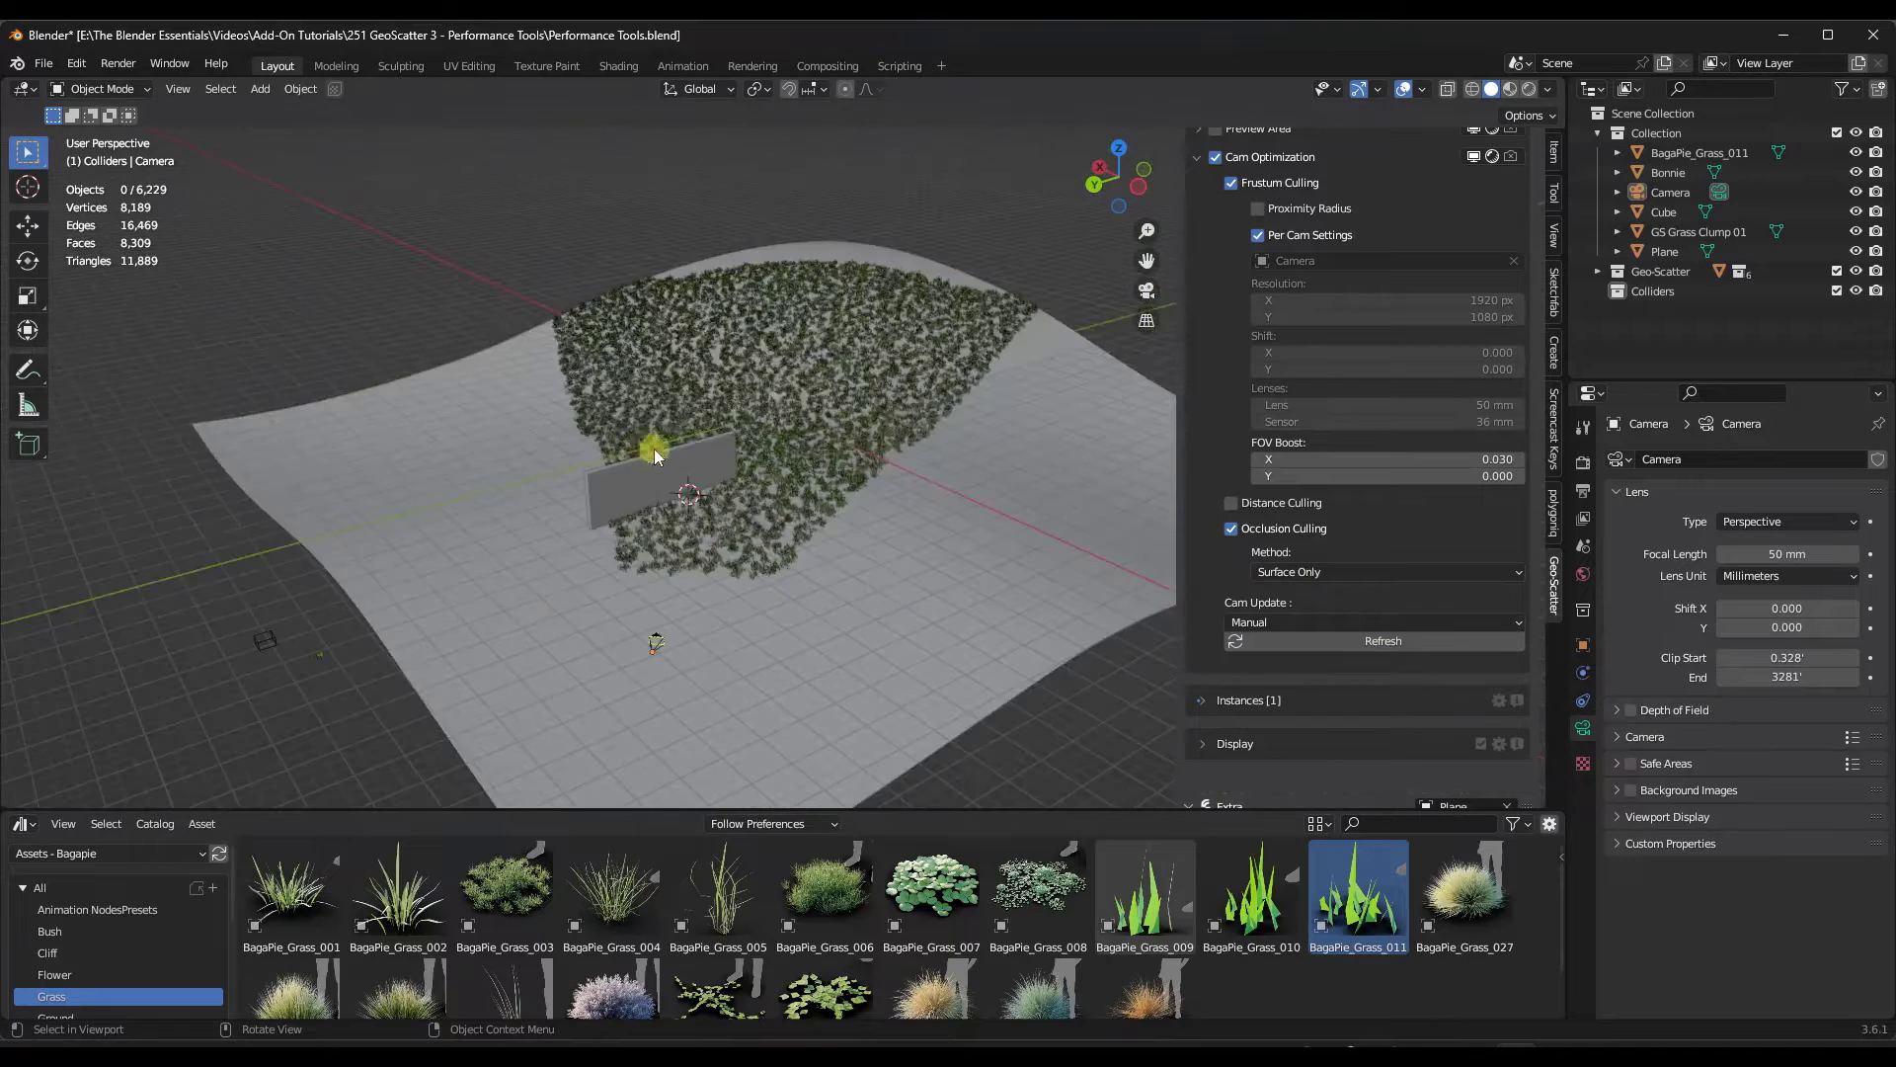
Step: Set the Occlusion Culling method to Surface & Colliders and put the wall cube in the Colliders collection
{"action": "left_click", "coordinate": [1363, 573]}
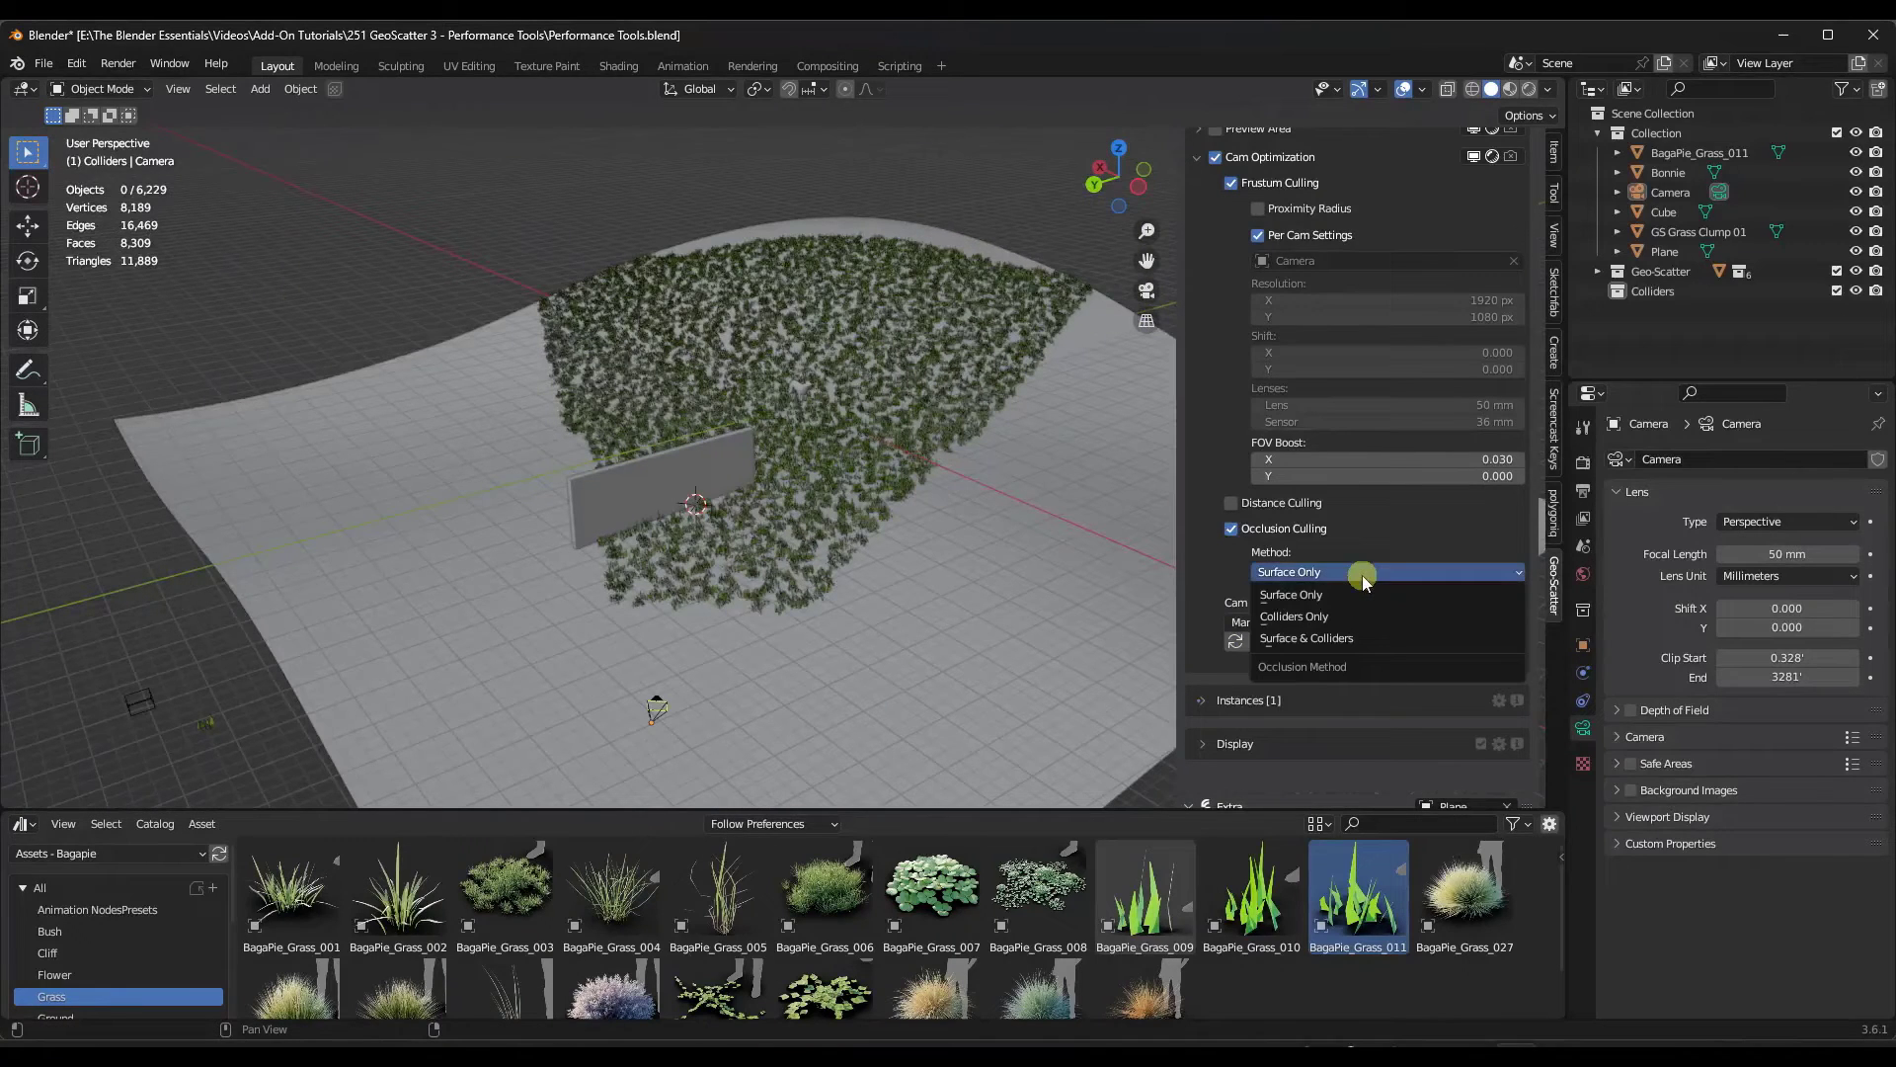
{"action": "left_click", "coordinate": [1344, 639]}
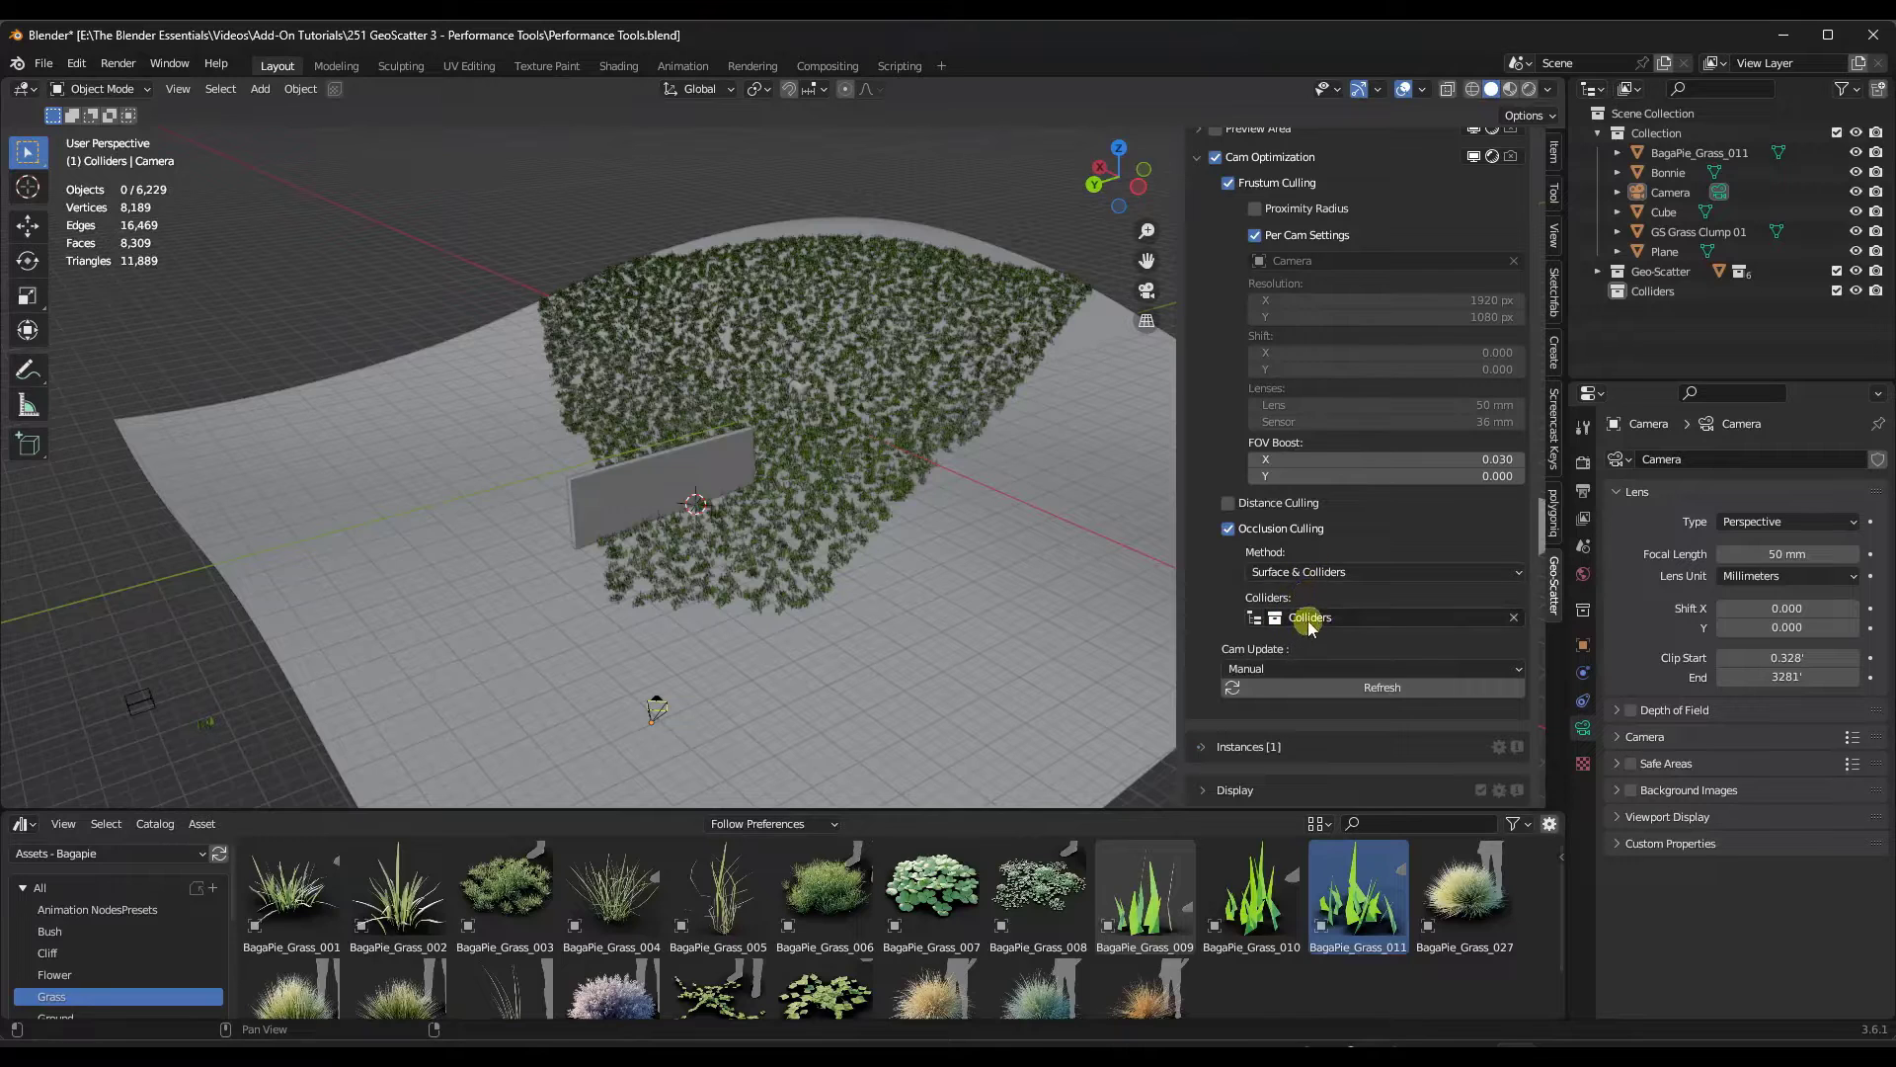
{"action": "left_click", "coordinate": [656, 478]}
{"action": "left_click_drag", "start_coordinate": [1656, 215], "coordinate": [1657, 297]}
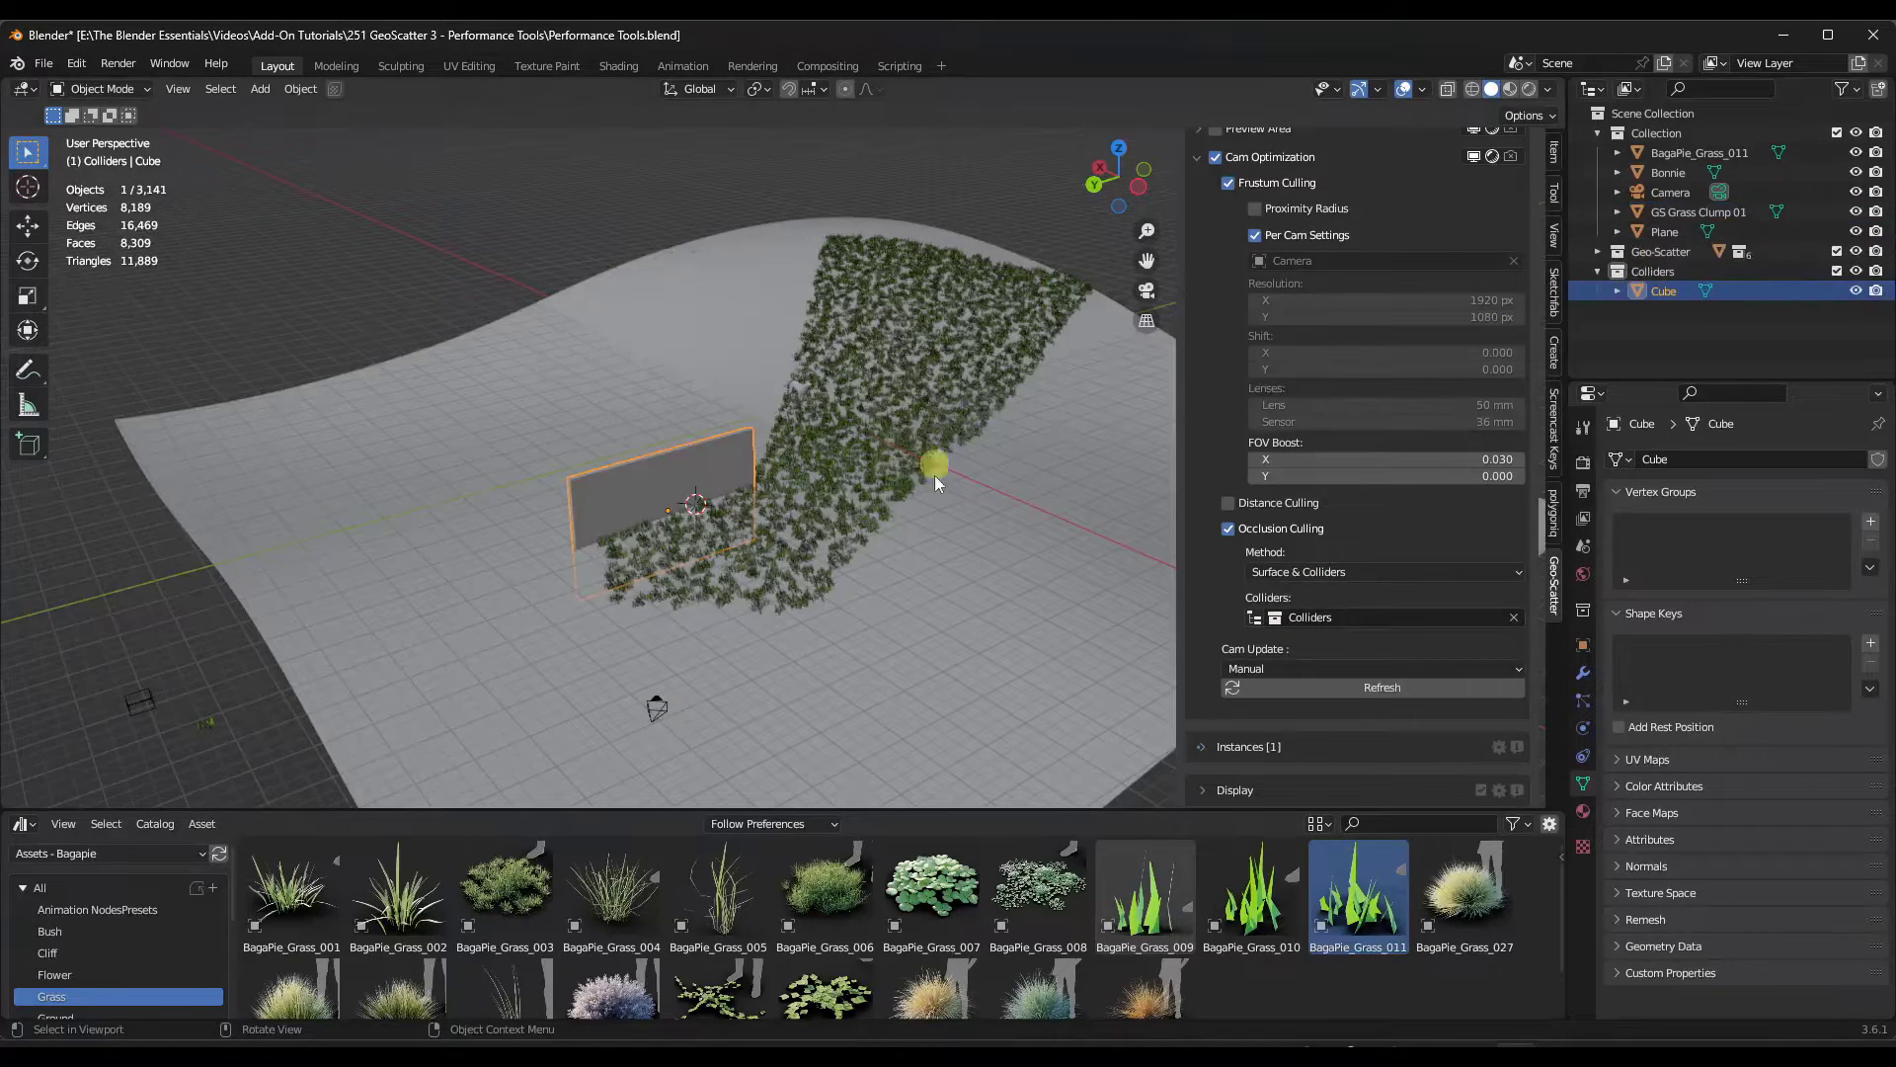
Step: Move the wall cube by about 0.40' in X, -0.69' in Y and 1.76' in Z, and check it through the camera
{"action": "key", "text": "g"}
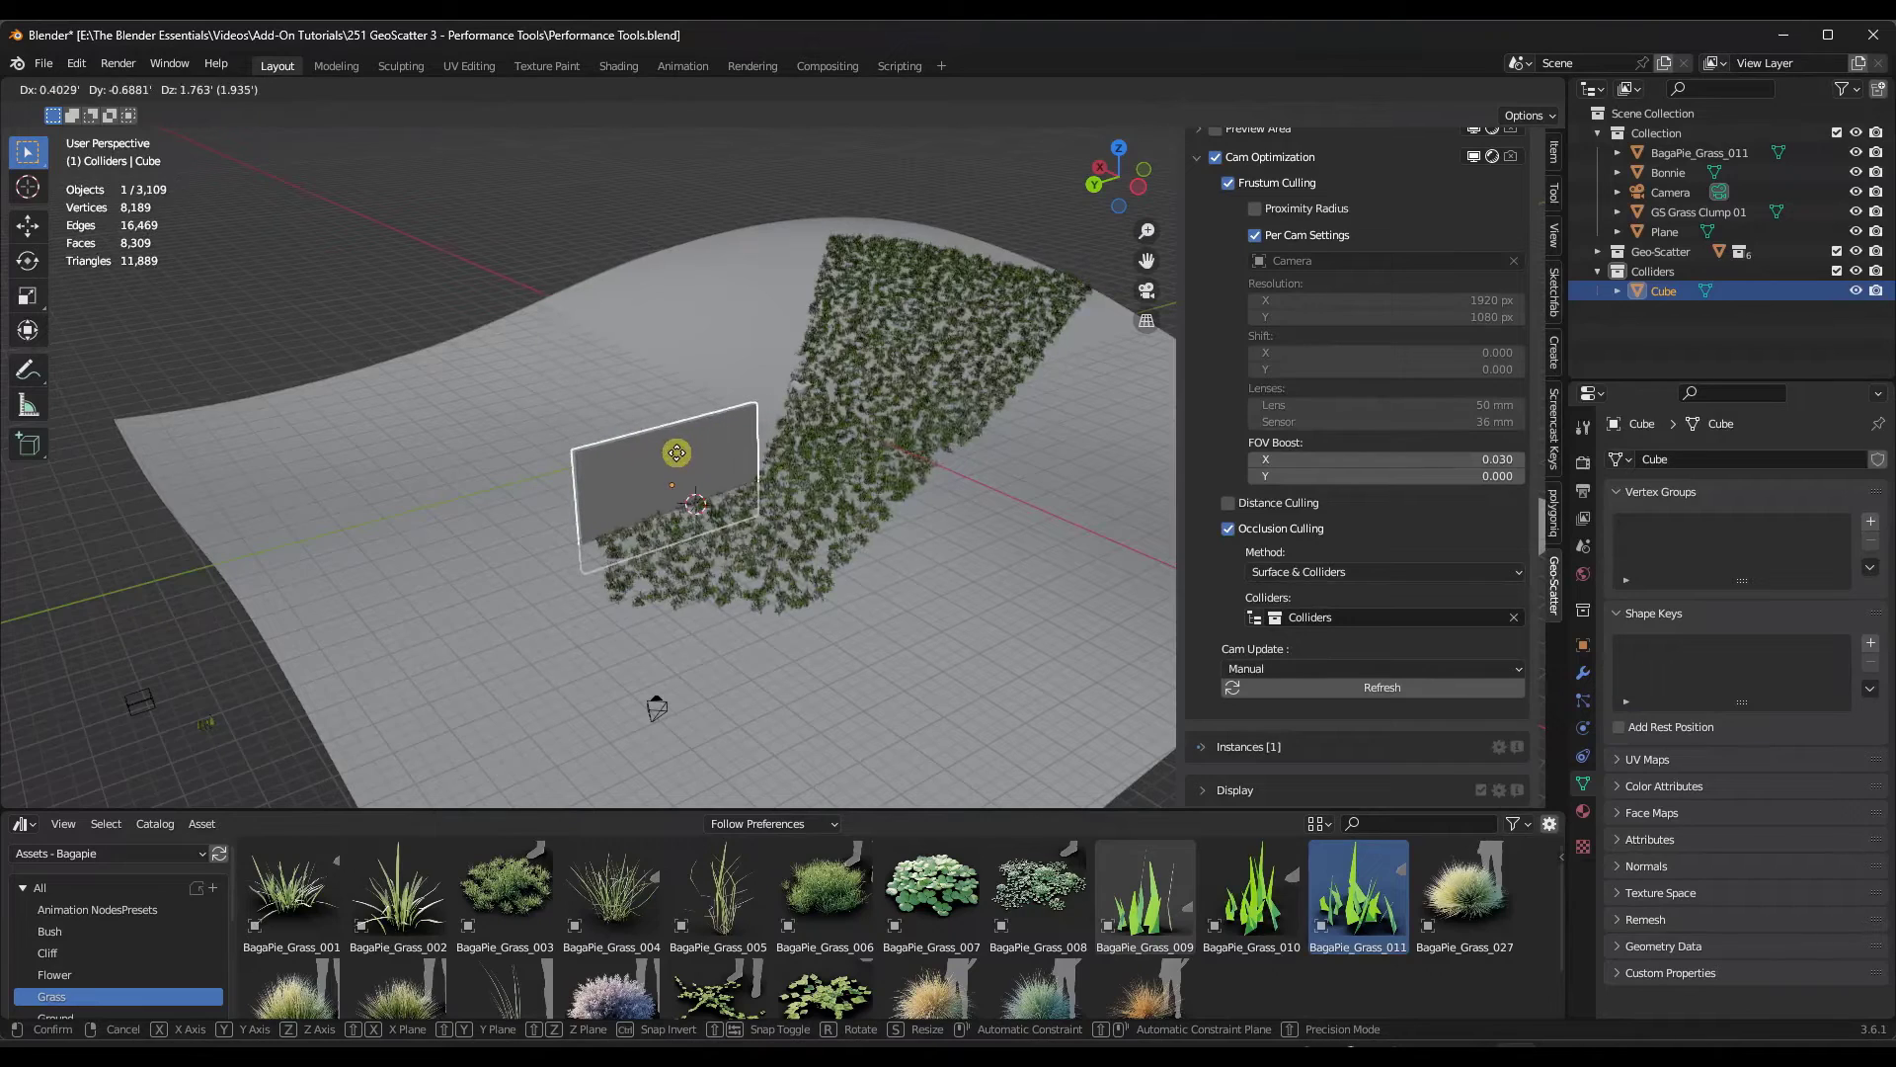
{"action": "left_click", "coordinate": [677, 452]}
{"action": "middle_click_drag", "start_coordinate": [711, 533], "coordinate": [759, 466]}
{"action": "key", "text": "KP_0"}
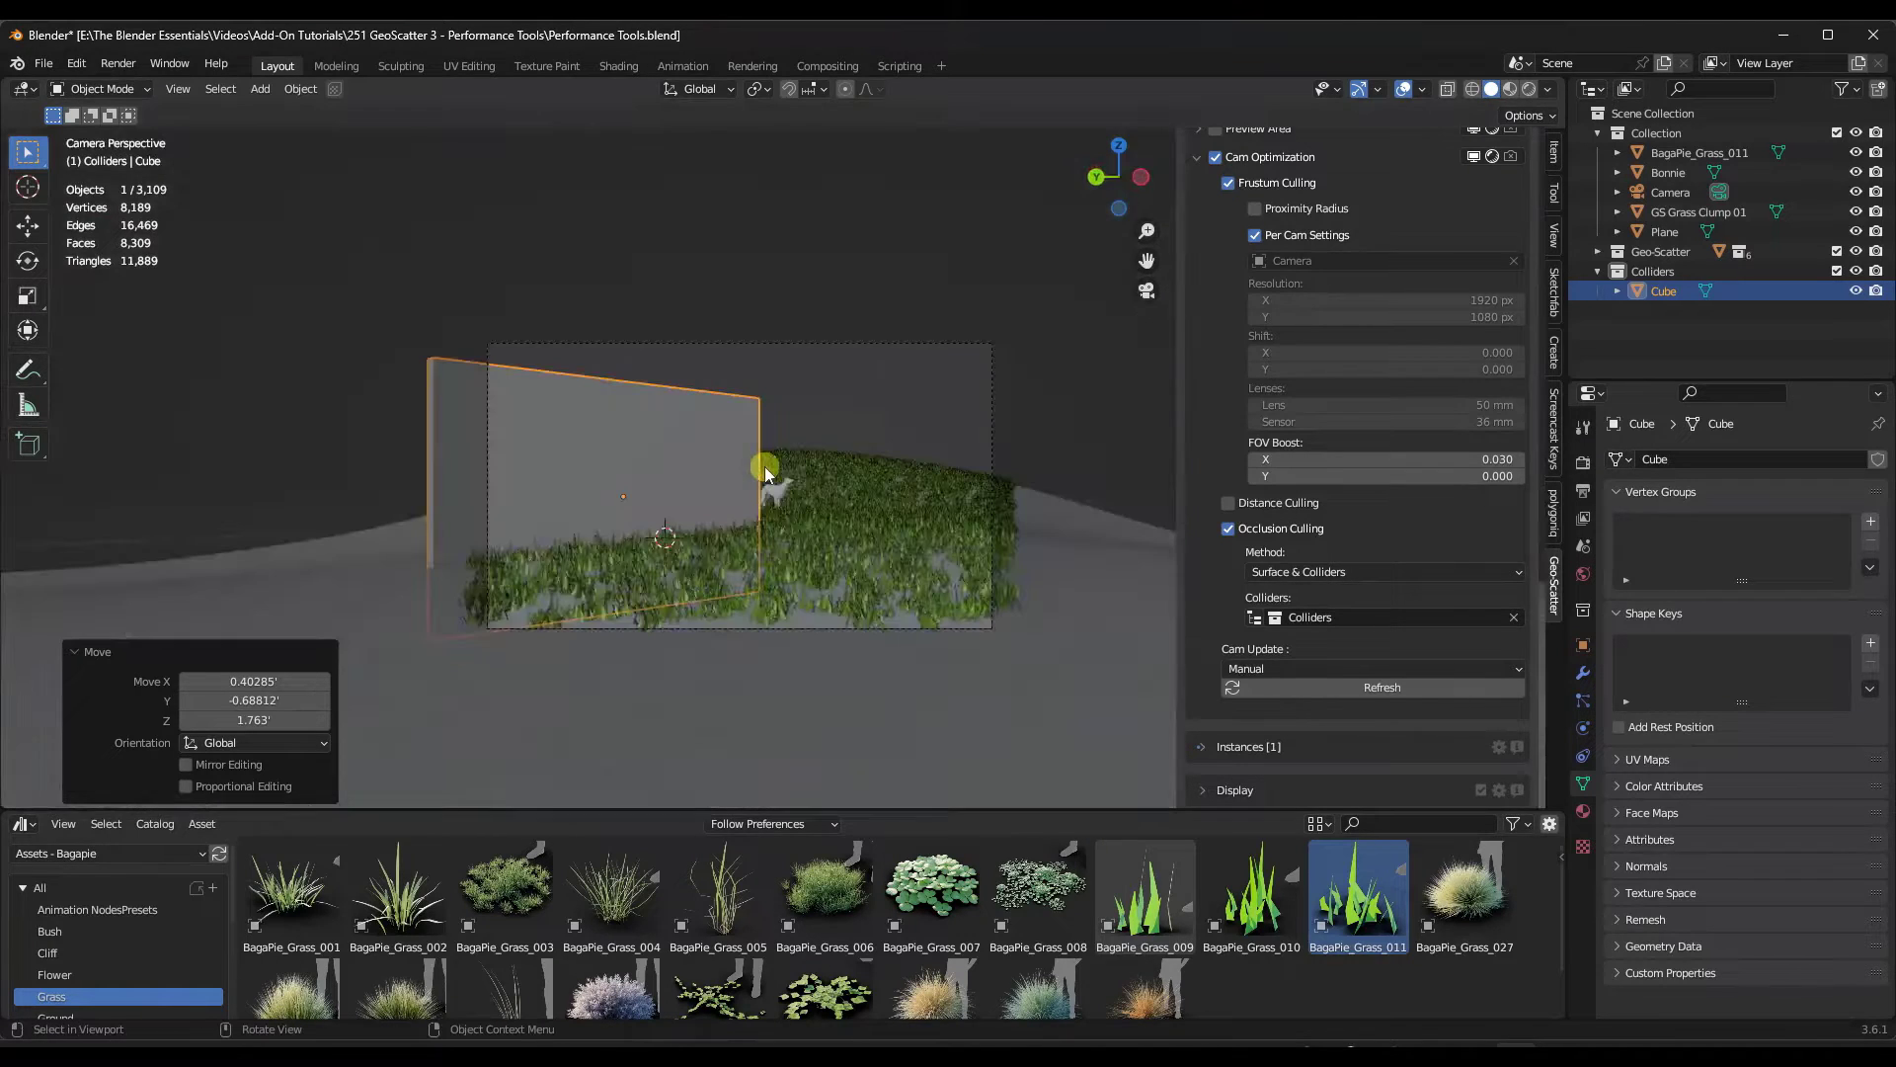
{"action": "key", "text": "Home"}
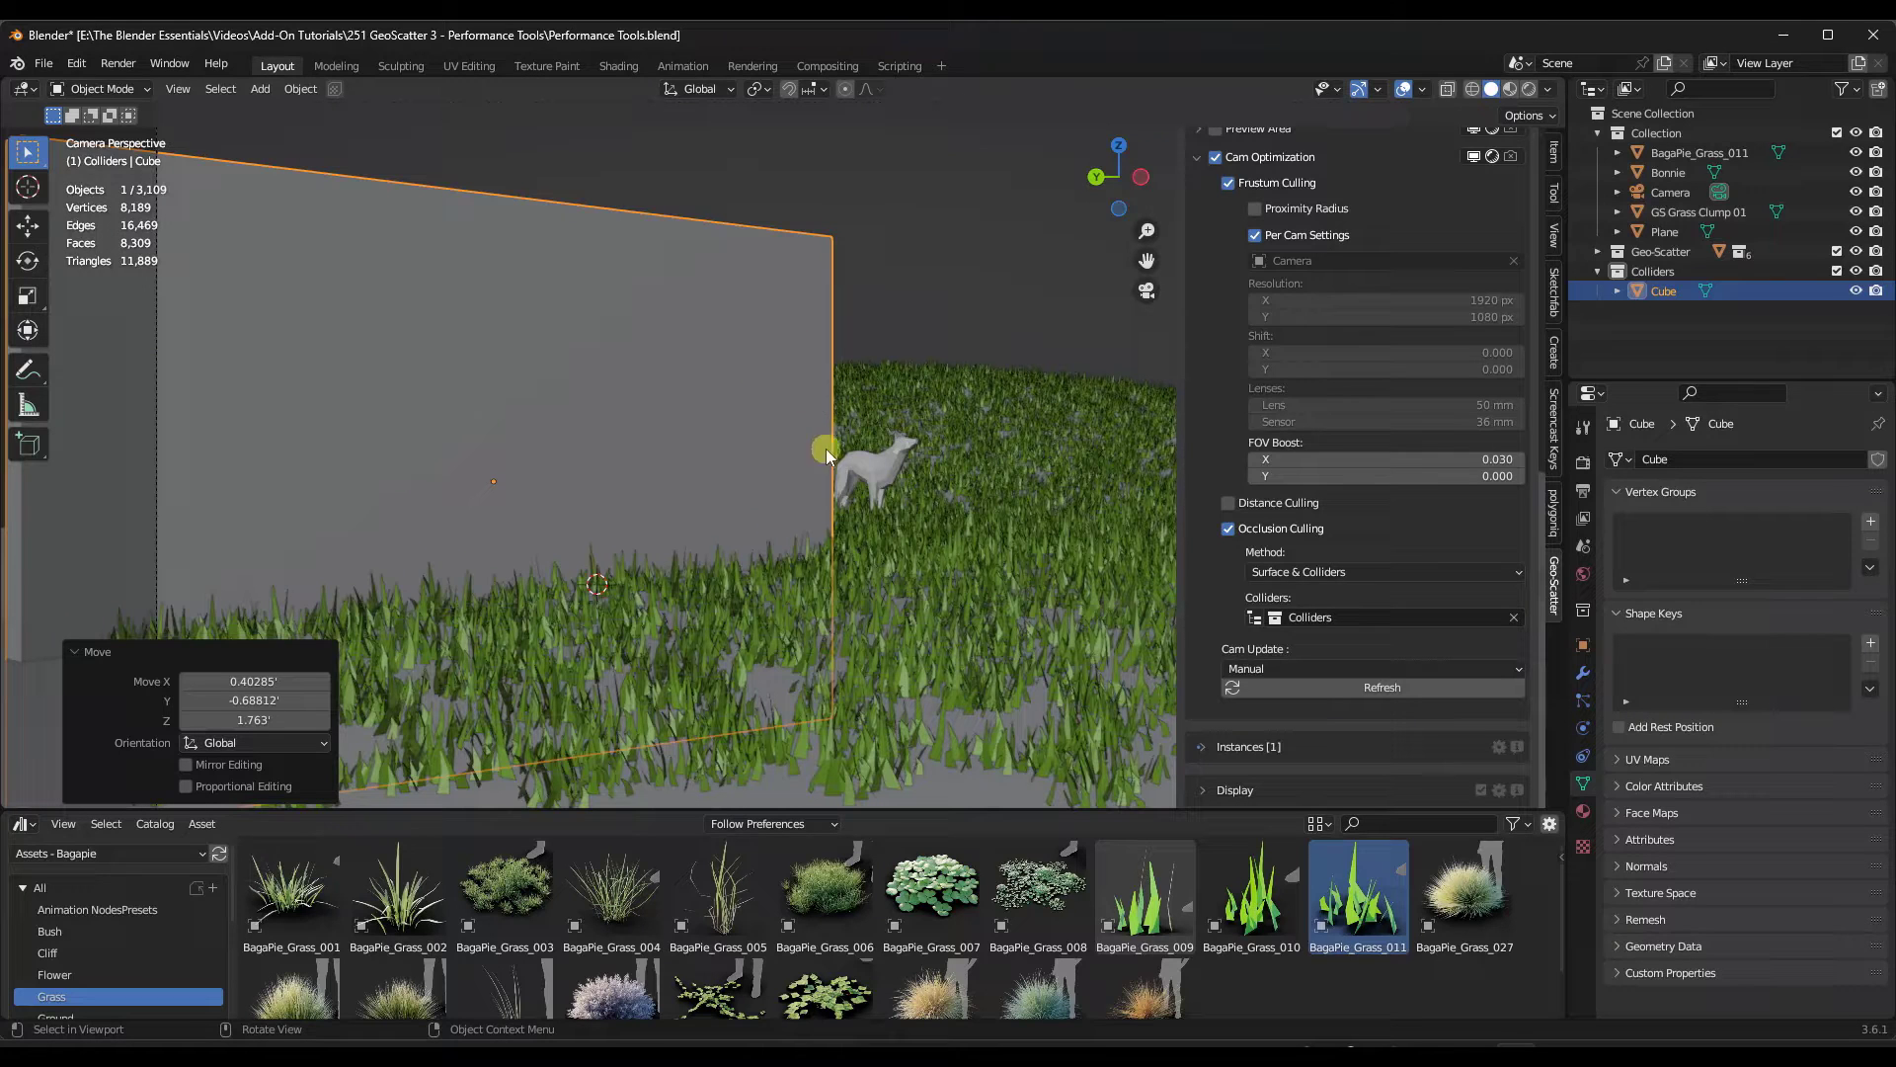
Step: Leave the camera view and toggle Cam Optimization off and on to compare the grass coverage around the wall
{"action": "key", "text": "KP_0"}
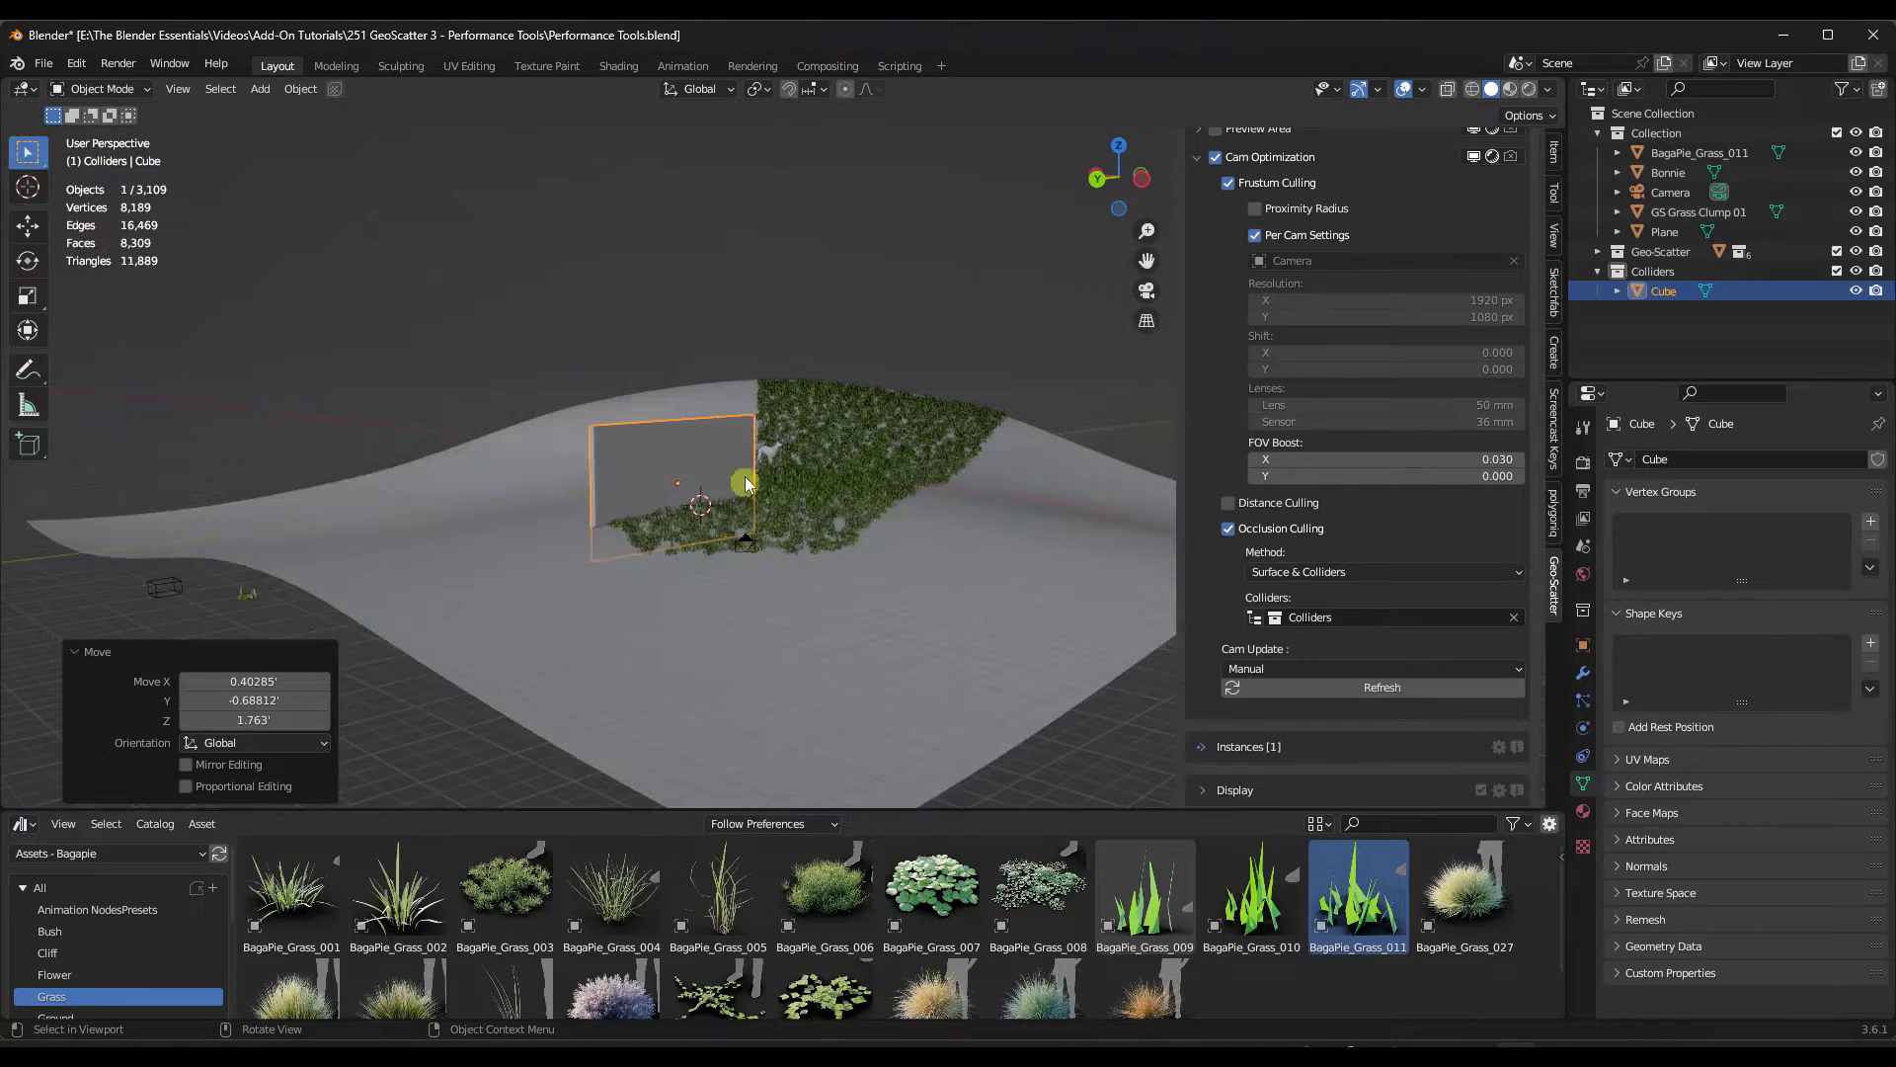
{"action": "left_click", "coordinate": [1215, 157]}
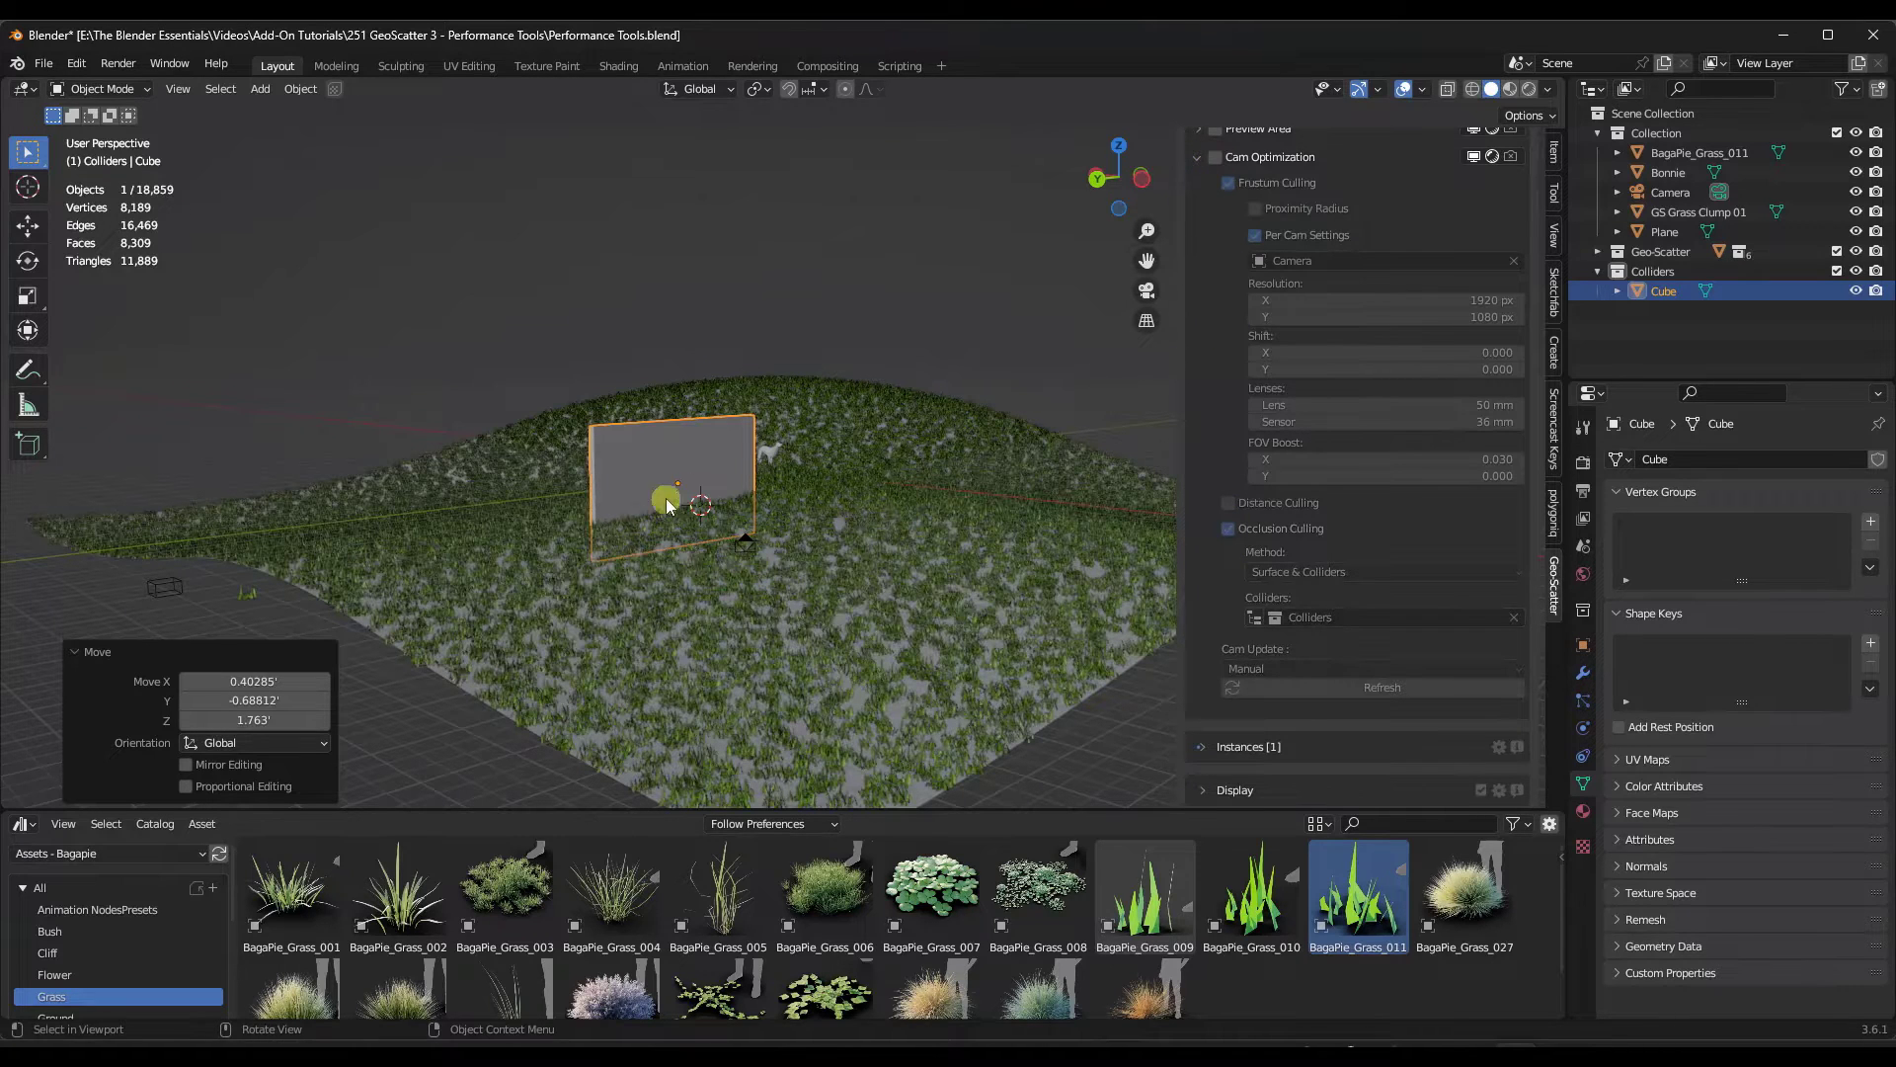
{"action": "left_click", "coordinate": [1215, 158]}
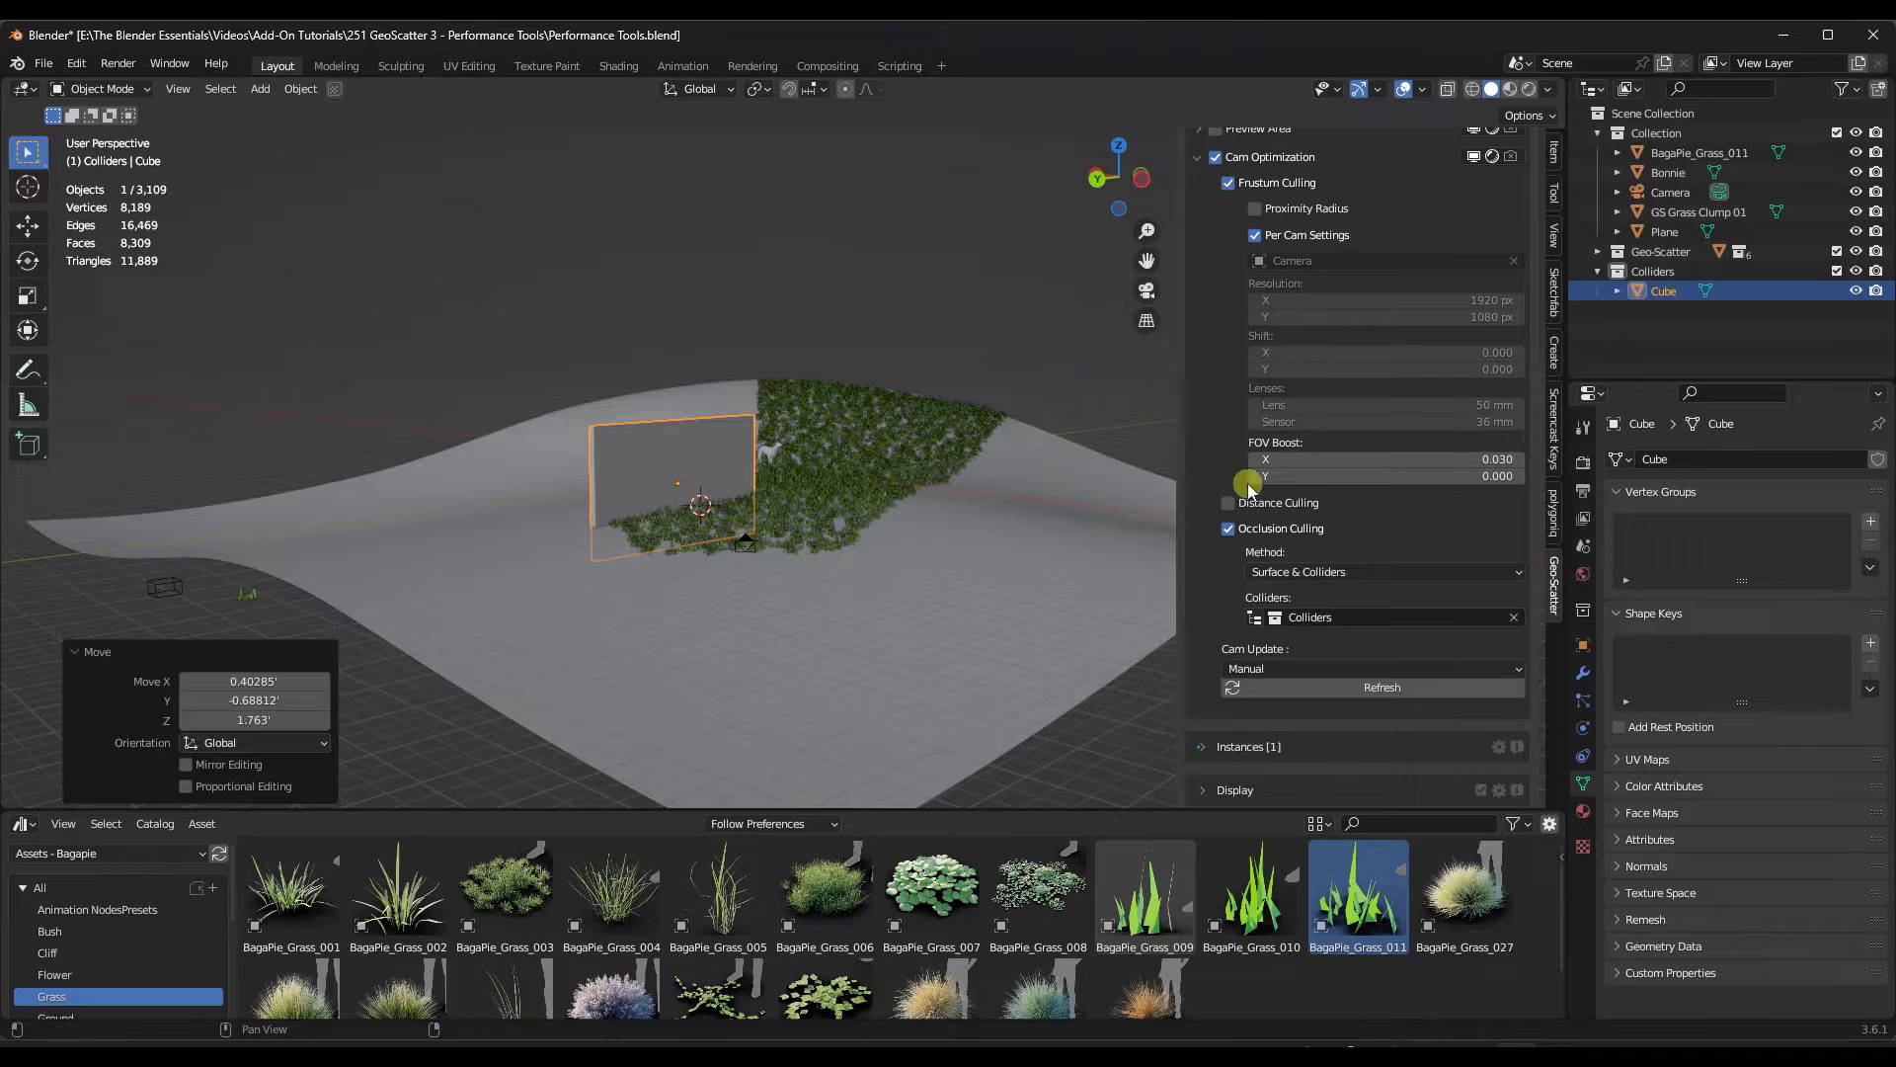
Step: Turn on Reduce Density for the 05 Random scatter system, toggling it to compare the grass closer up
{"action": "scroll", "coordinate": [1220, 474], "scroll_direction": "up", "scroll_amount": 8}
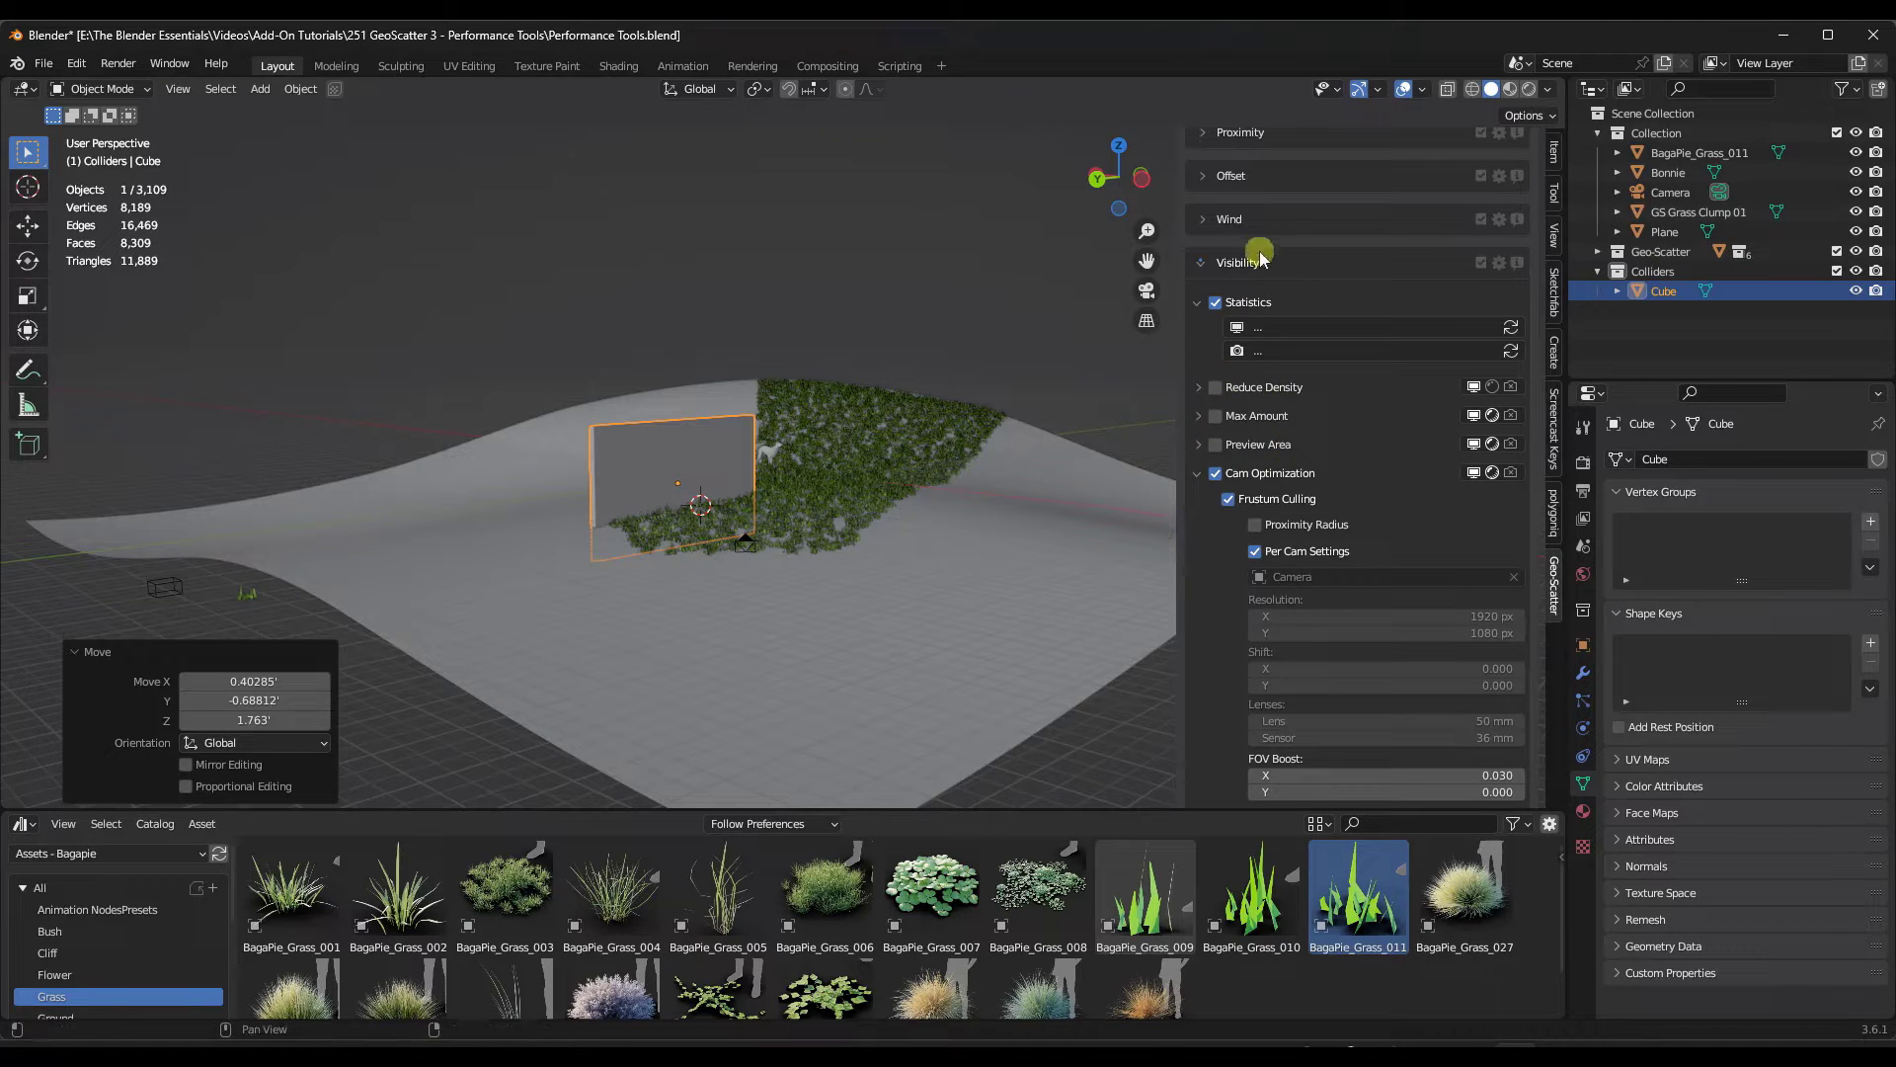
{"action": "scroll", "coordinate": [1296, 286], "scroll_direction": "up", "scroll_amount": 5}
{"action": "scroll", "coordinate": [1296, 287], "scroll_direction": "up", "scroll_amount": 12}
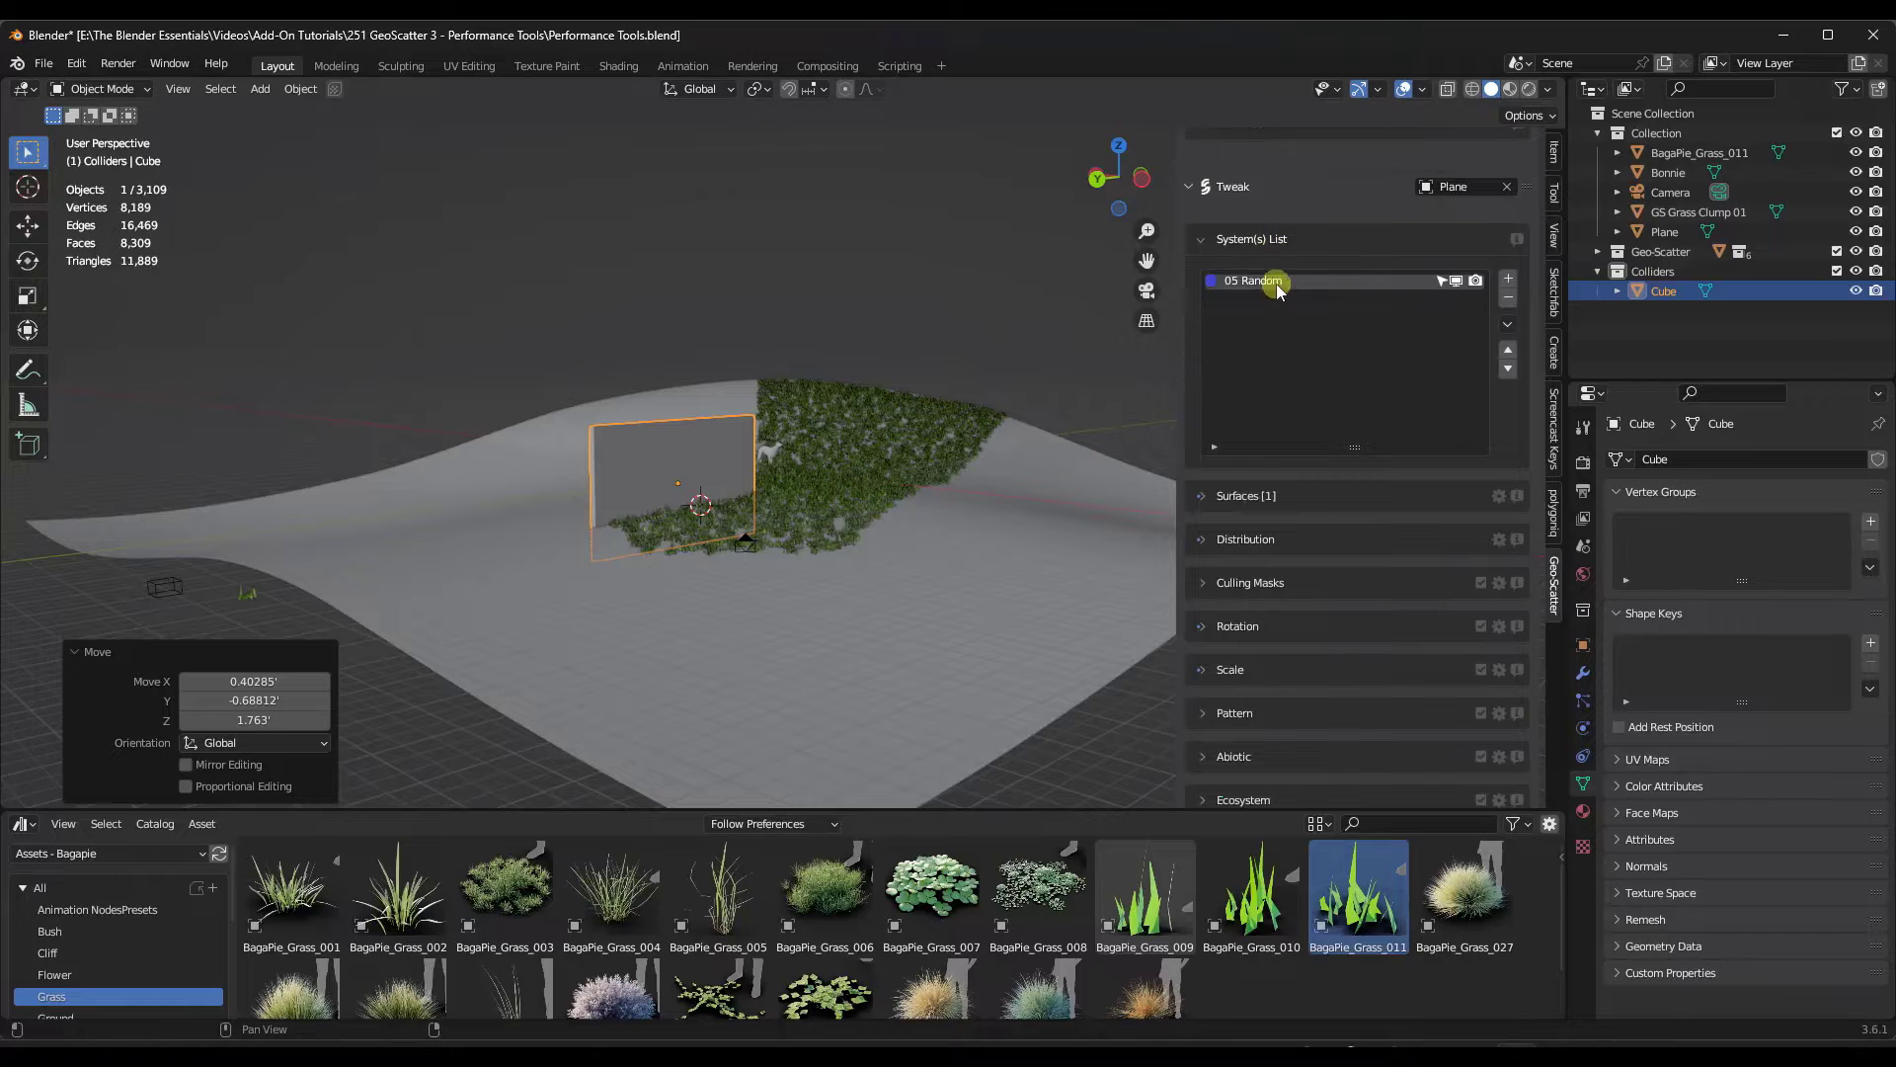
{"action": "scroll", "coordinate": [1284, 316], "scroll_direction": "down", "scroll_amount": 15}
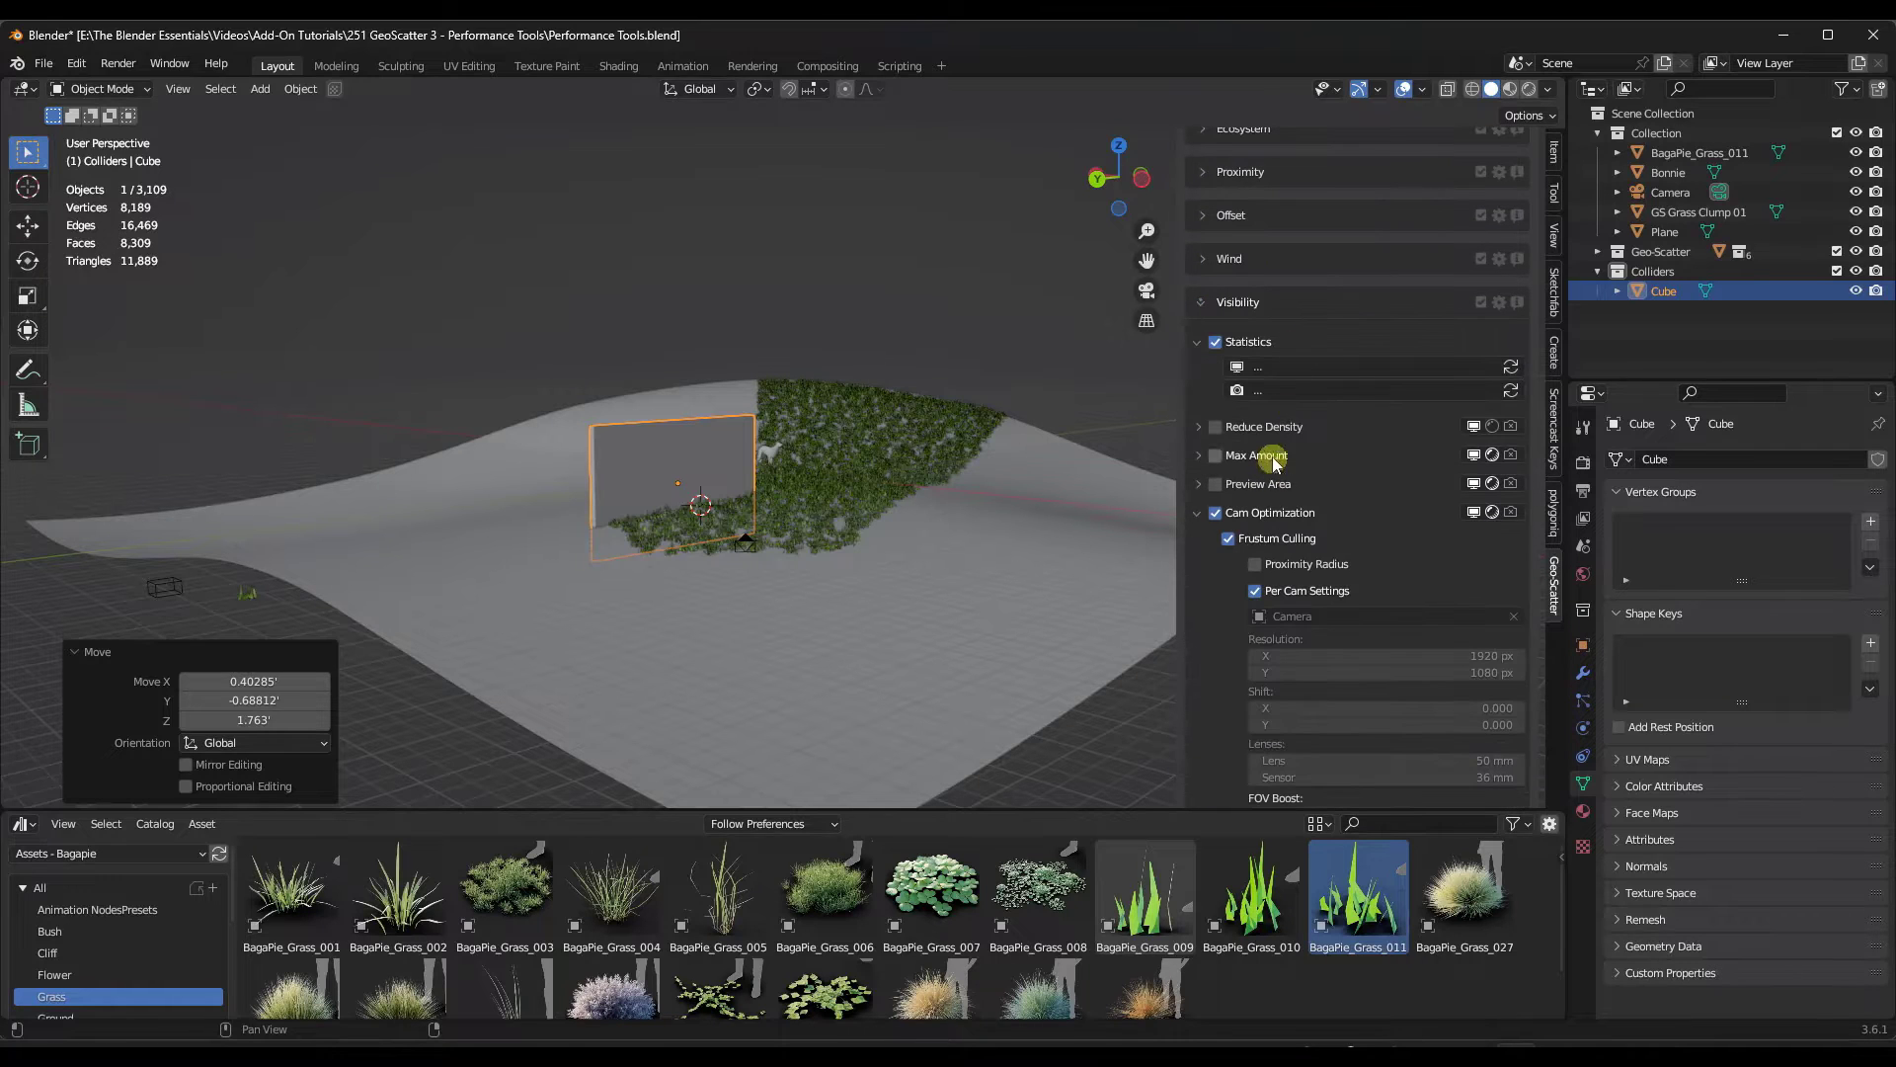
{"action": "left_click", "coordinate": [1244, 430]}
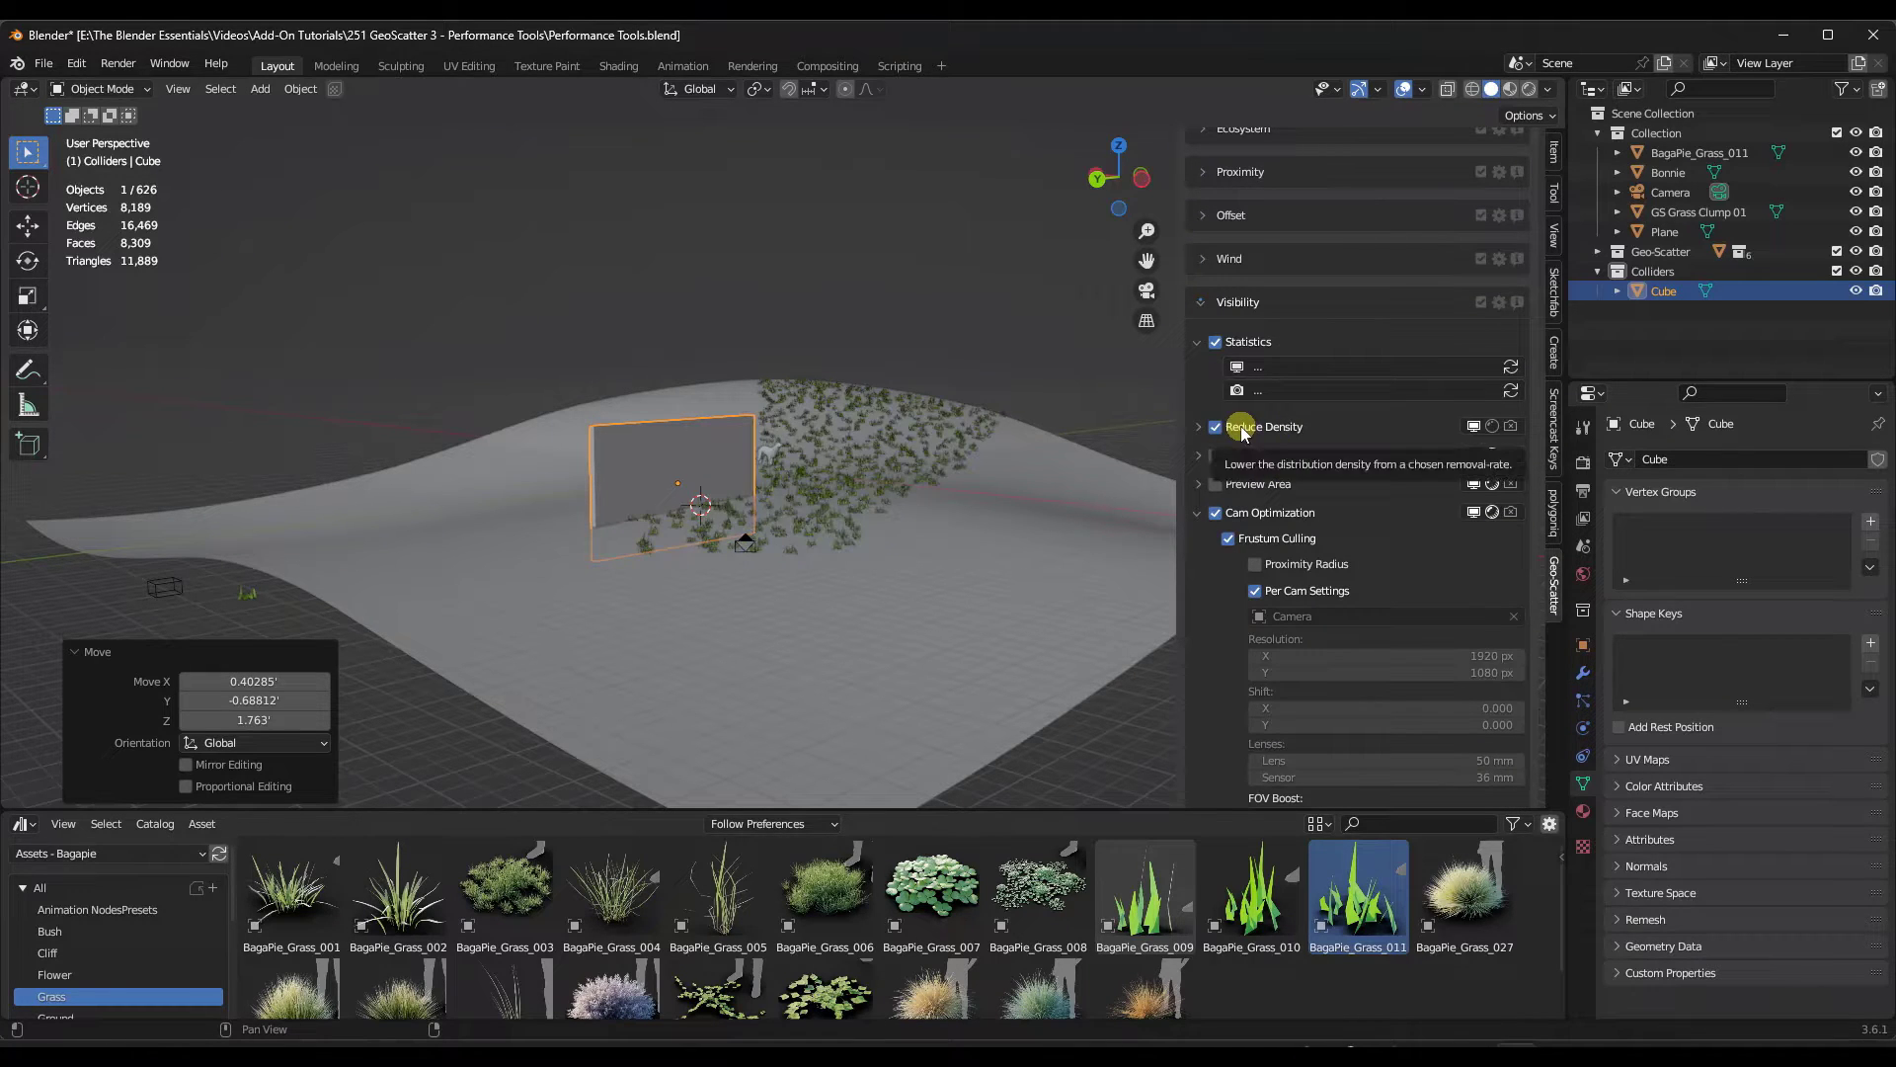
{"action": "left_click", "coordinate": [1242, 432]}
{"action": "left_click", "coordinate": [1216, 426]}
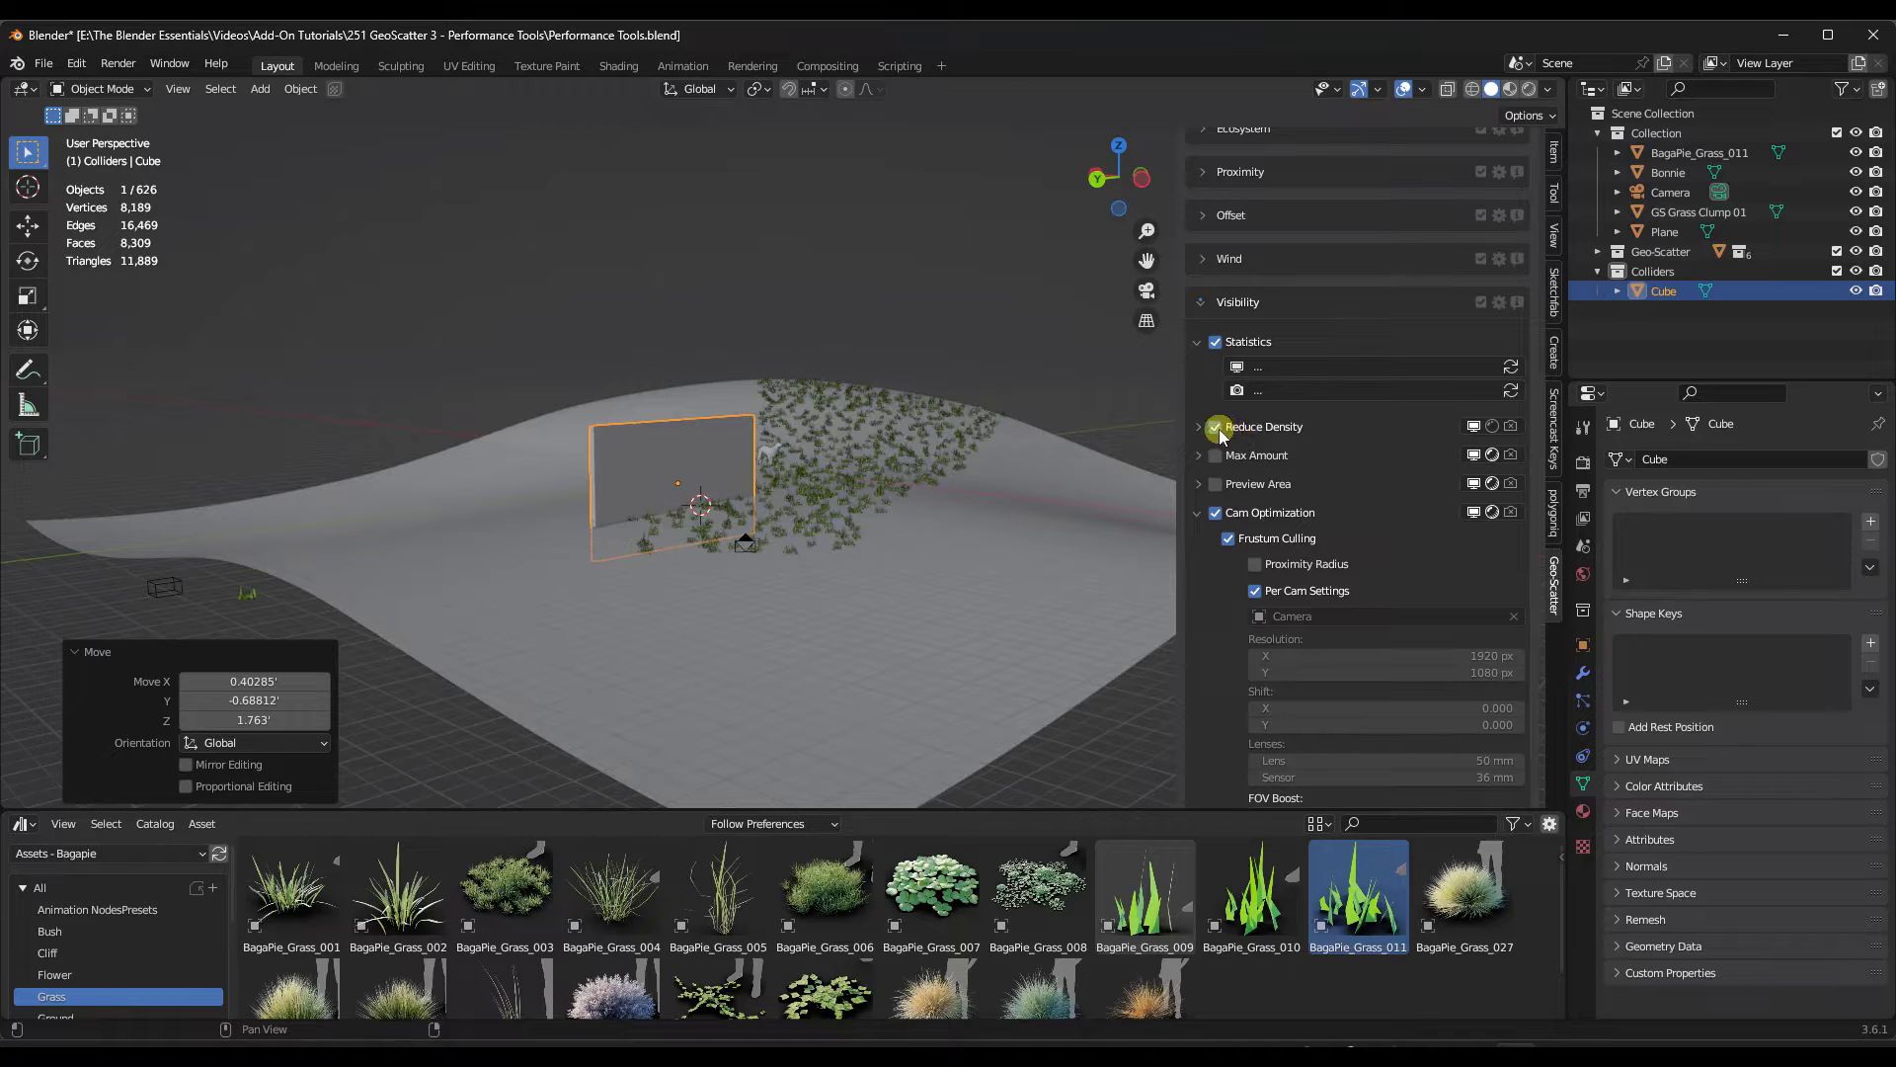
{"action": "left_click", "coordinate": [1215, 427]}
{"action": "scroll", "coordinate": [880, 474], "scroll_direction": "up", "scroll_amount": 5}
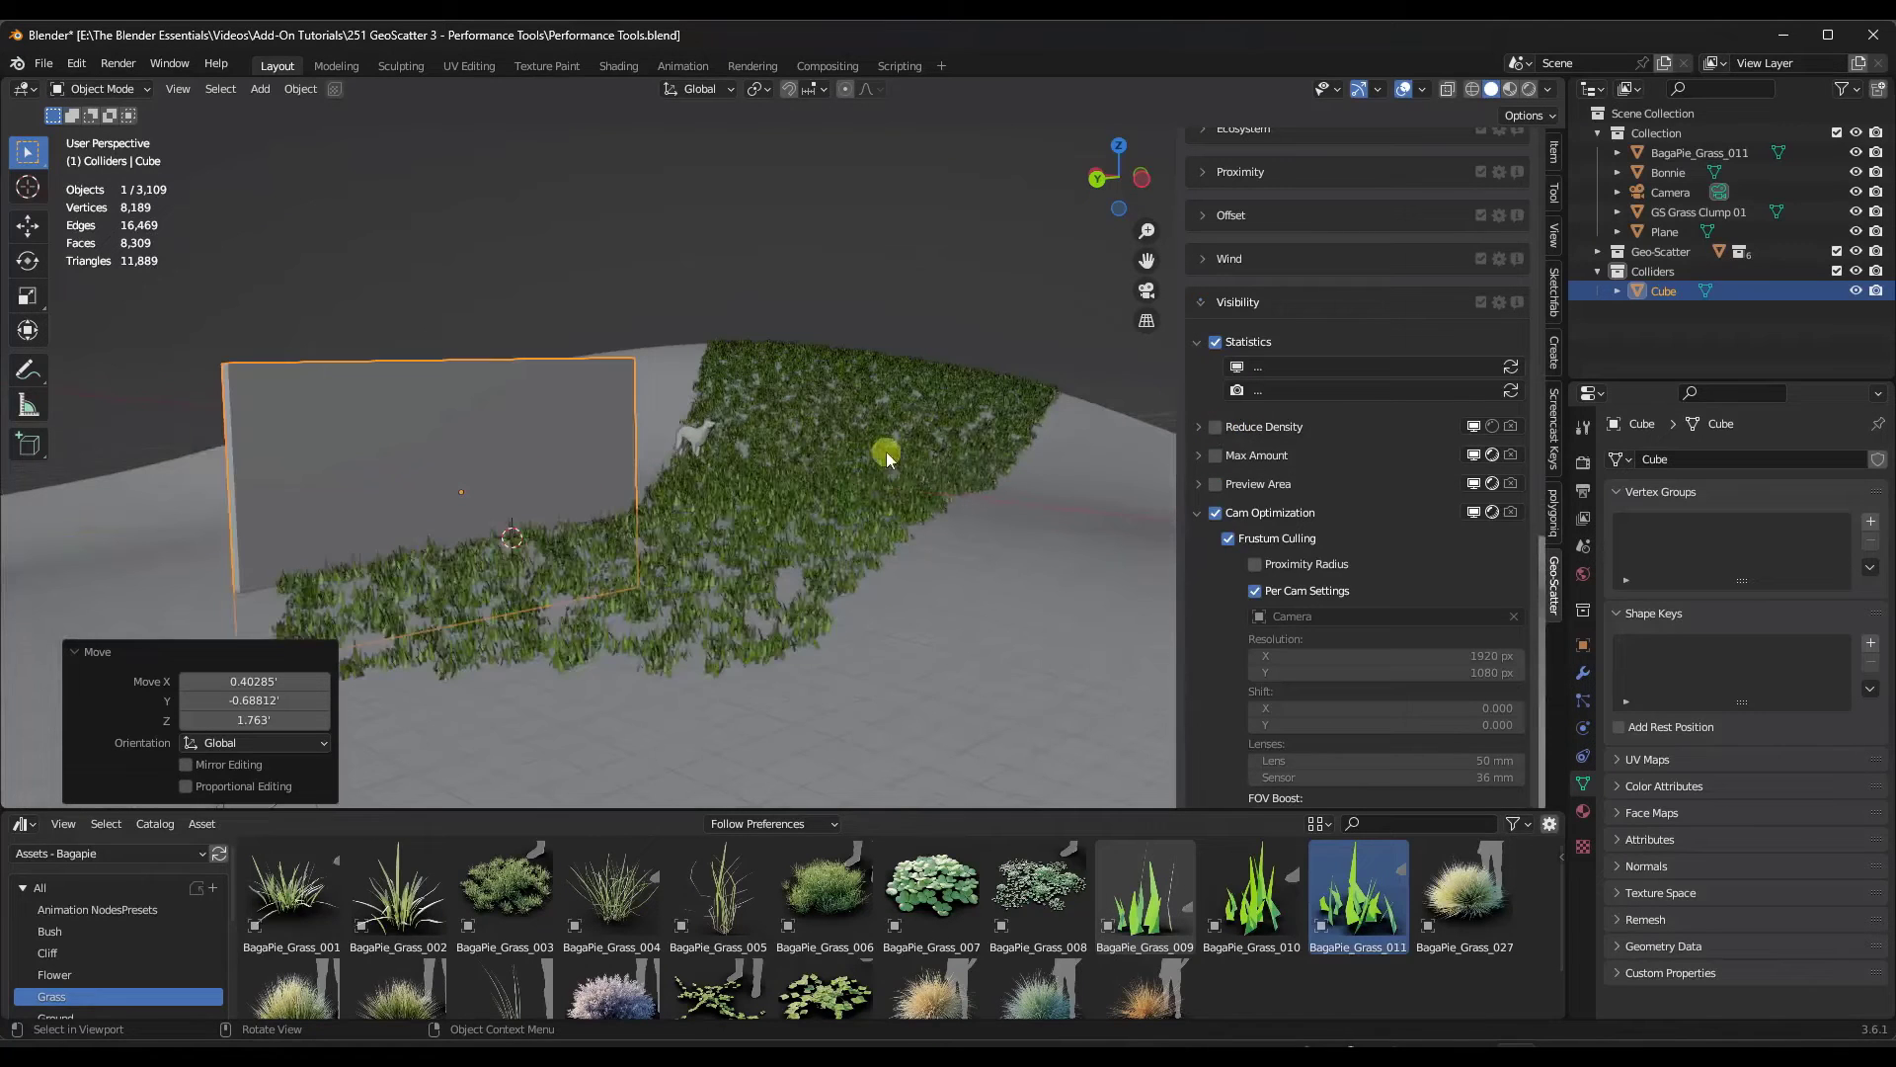
{"action": "left_click", "coordinate": [1216, 427]}
{"action": "scroll", "coordinate": [864, 449], "scroll_direction": "down", "scroll_amount": 3}
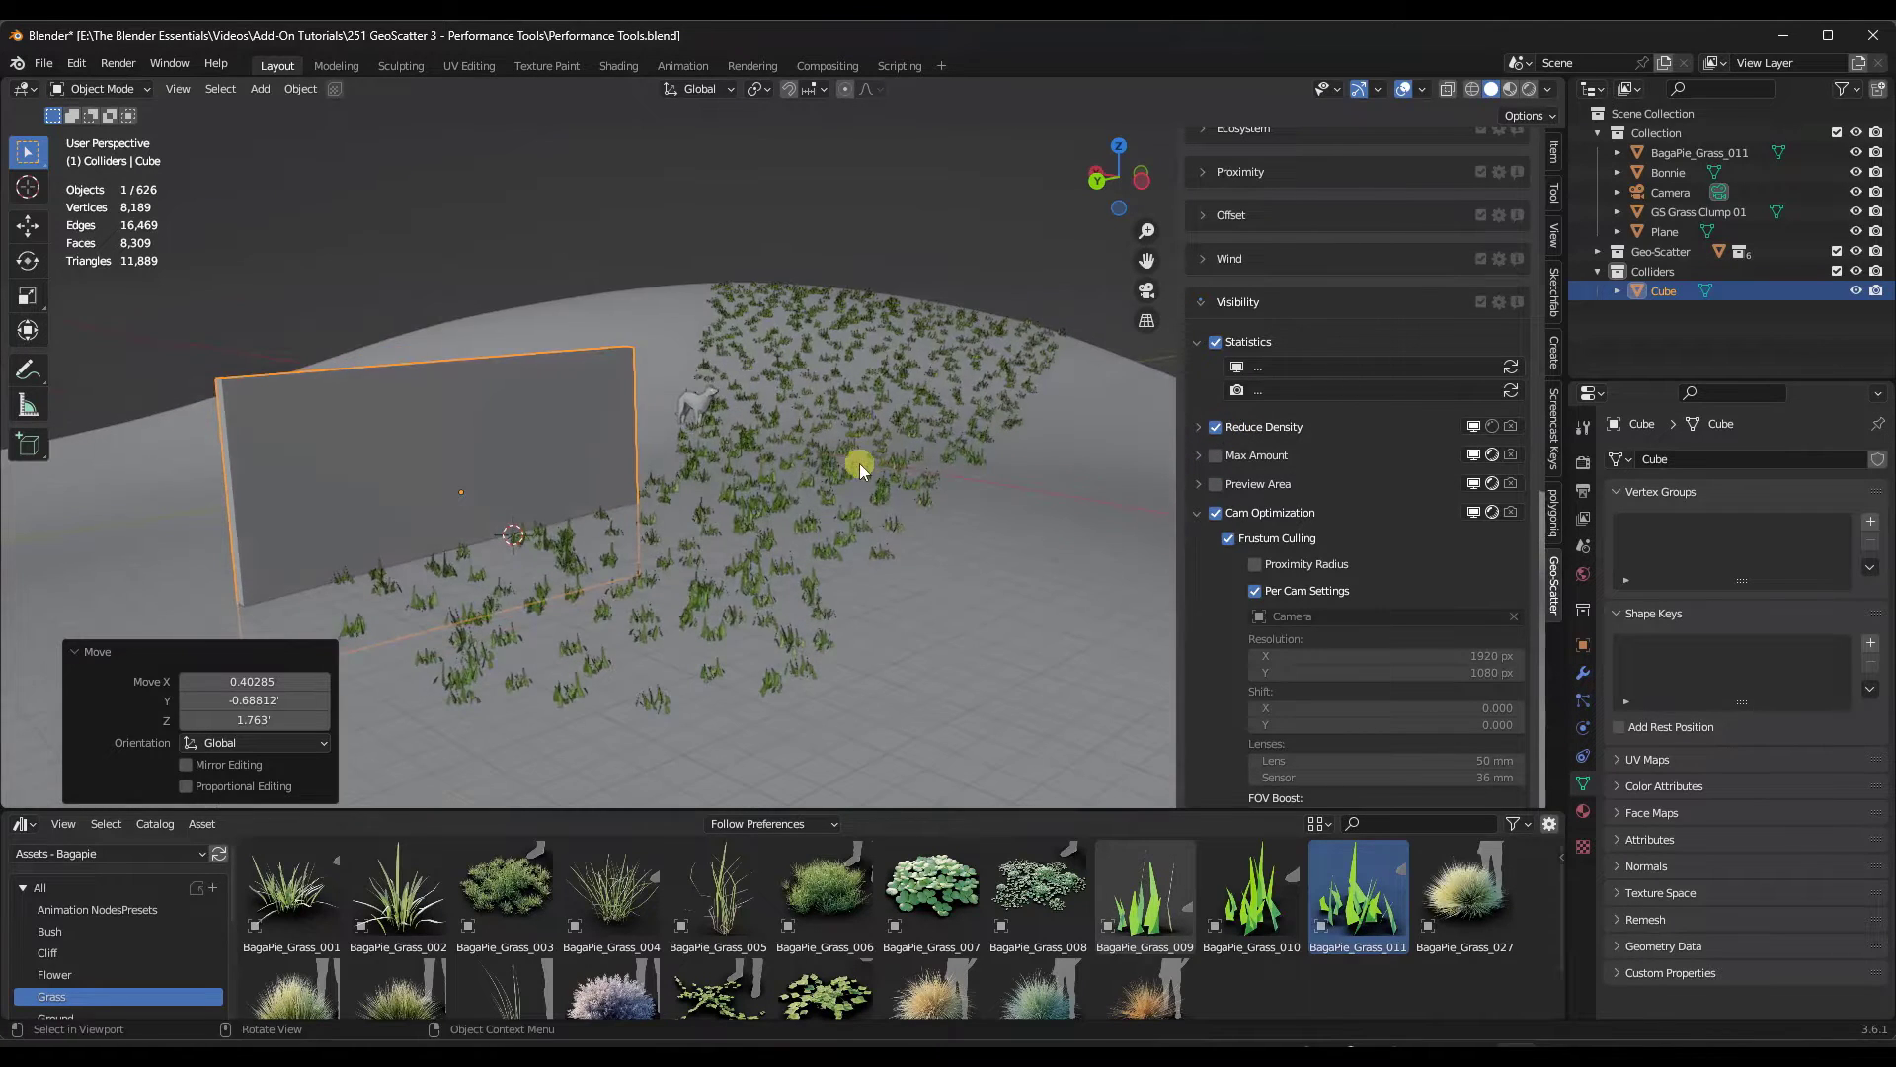
Step: Try the Max Amount option with the Limit method at 199000 instances, and switch it off
{"action": "left_click", "coordinate": [1201, 457]}
{"action": "left_click_drag", "start_coordinate": [1334, 515], "coordinate": [1471, 518]}
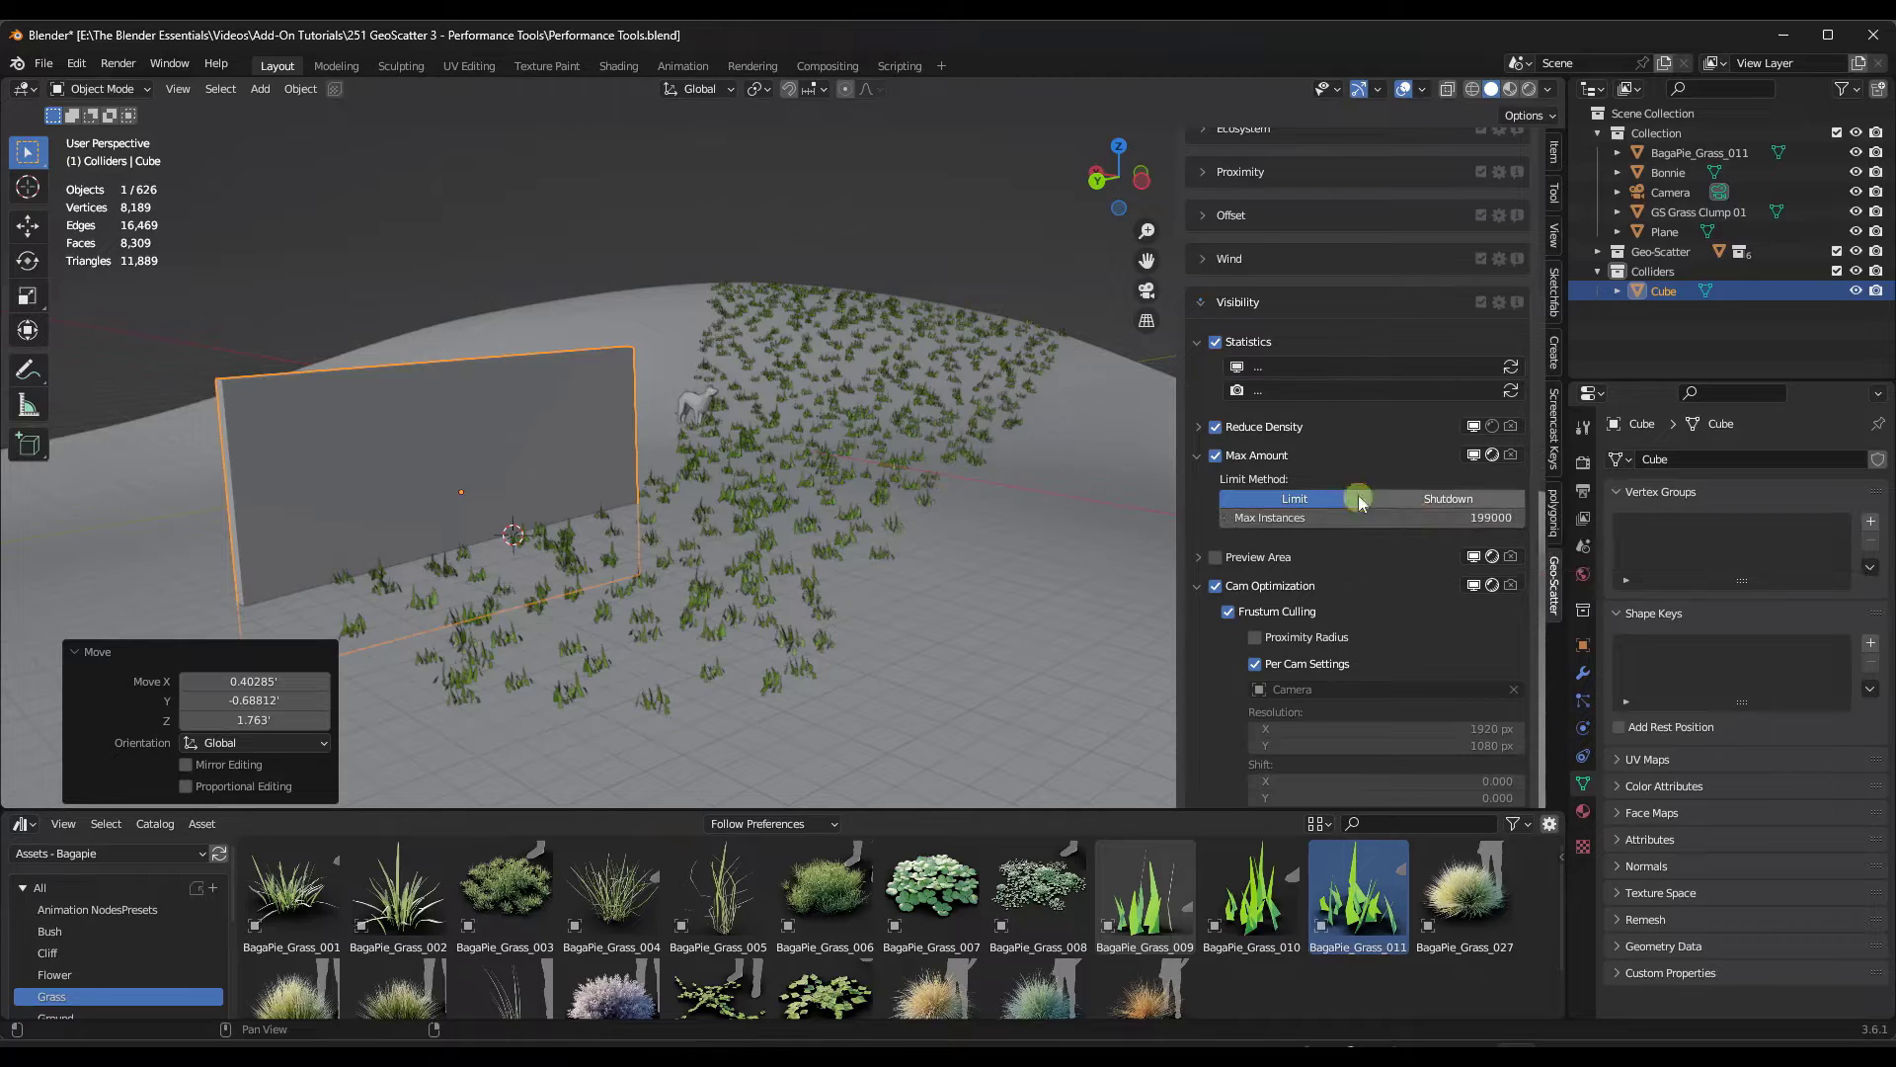
{"action": "left_click", "coordinate": [1215, 455]}
{"action": "scroll", "coordinate": [1289, 470], "scroll_direction": "down", "scroll_amount": 1}
{"action": "left_click", "coordinate": [1220, 418]}
Step: Set the Reduce Density removal rate to 90%, compare the grass with and without it, and leave Reduce Density off
{"action": "left_click", "coordinate": [1215, 387]}
{"action": "left_click", "coordinate": [1215, 387]}
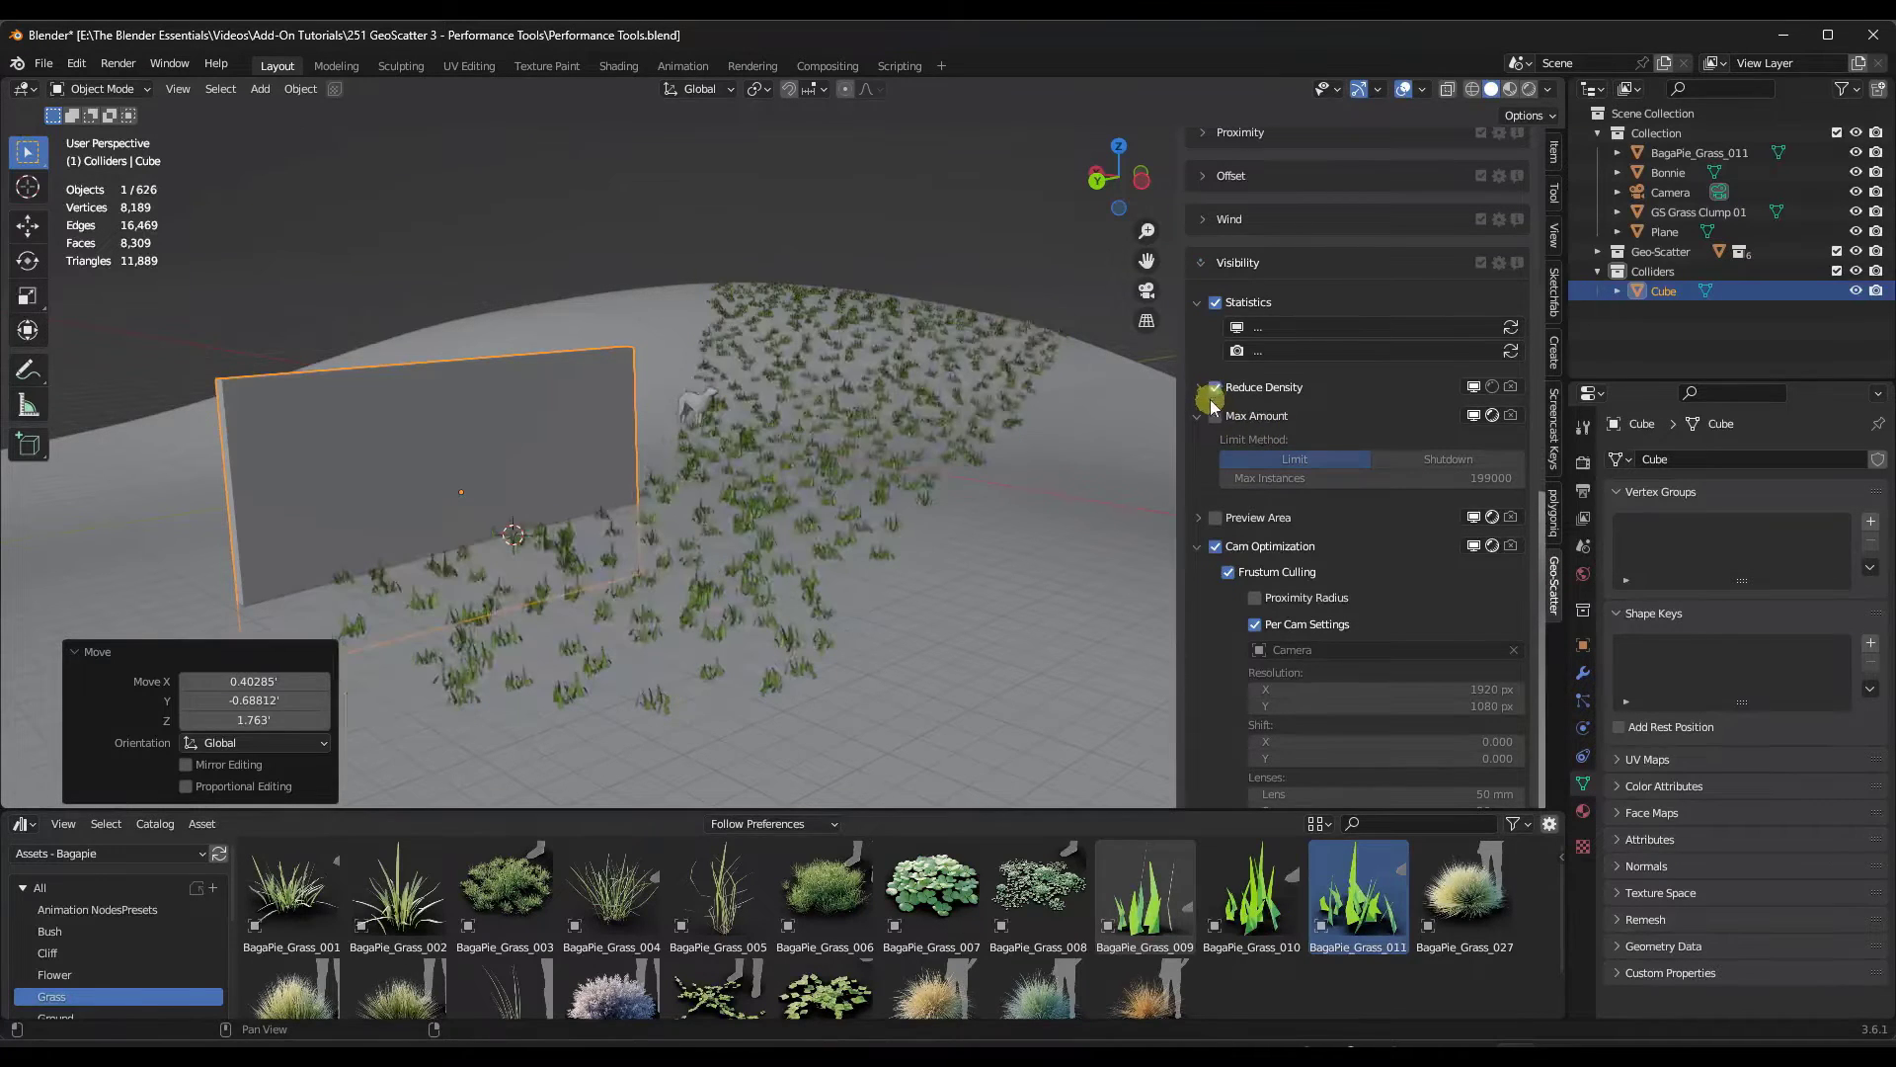
{"action": "left_click", "coordinate": [1198, 387]}
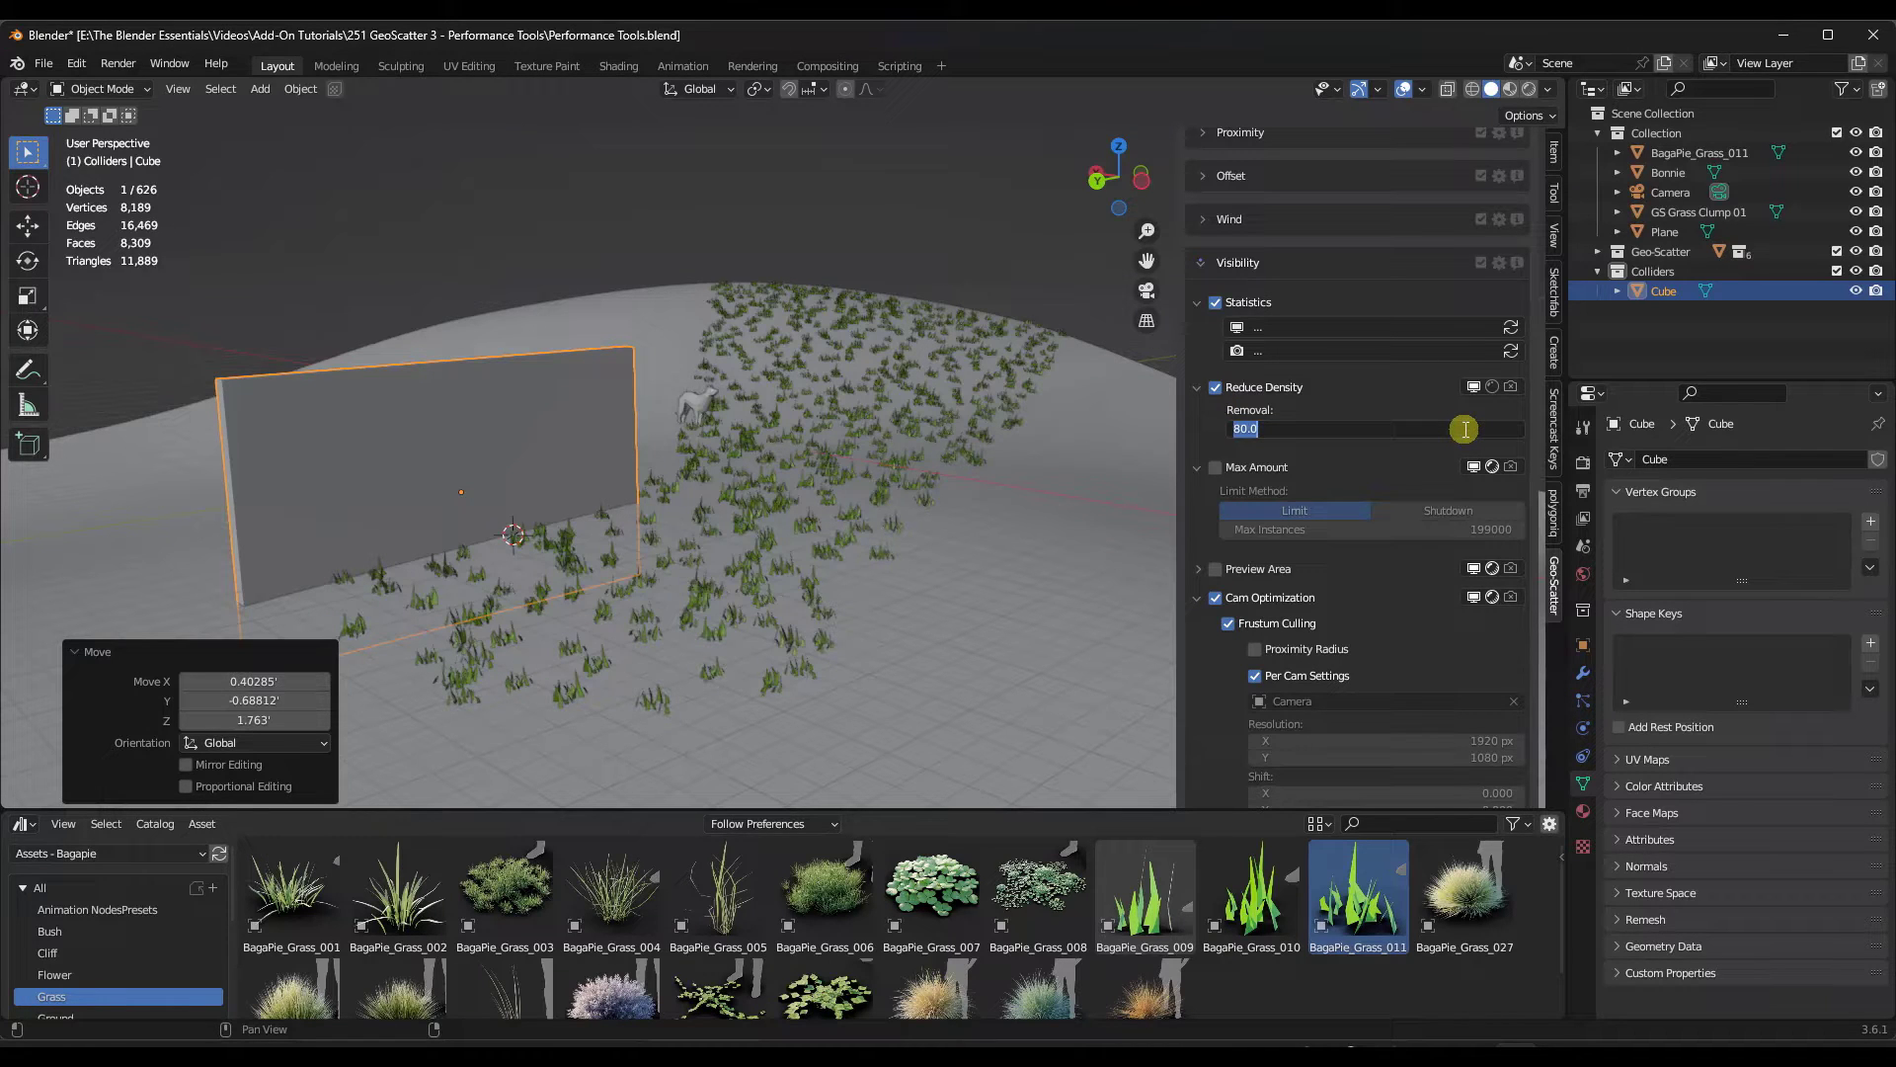
{"action": "key", "text": "Return"}
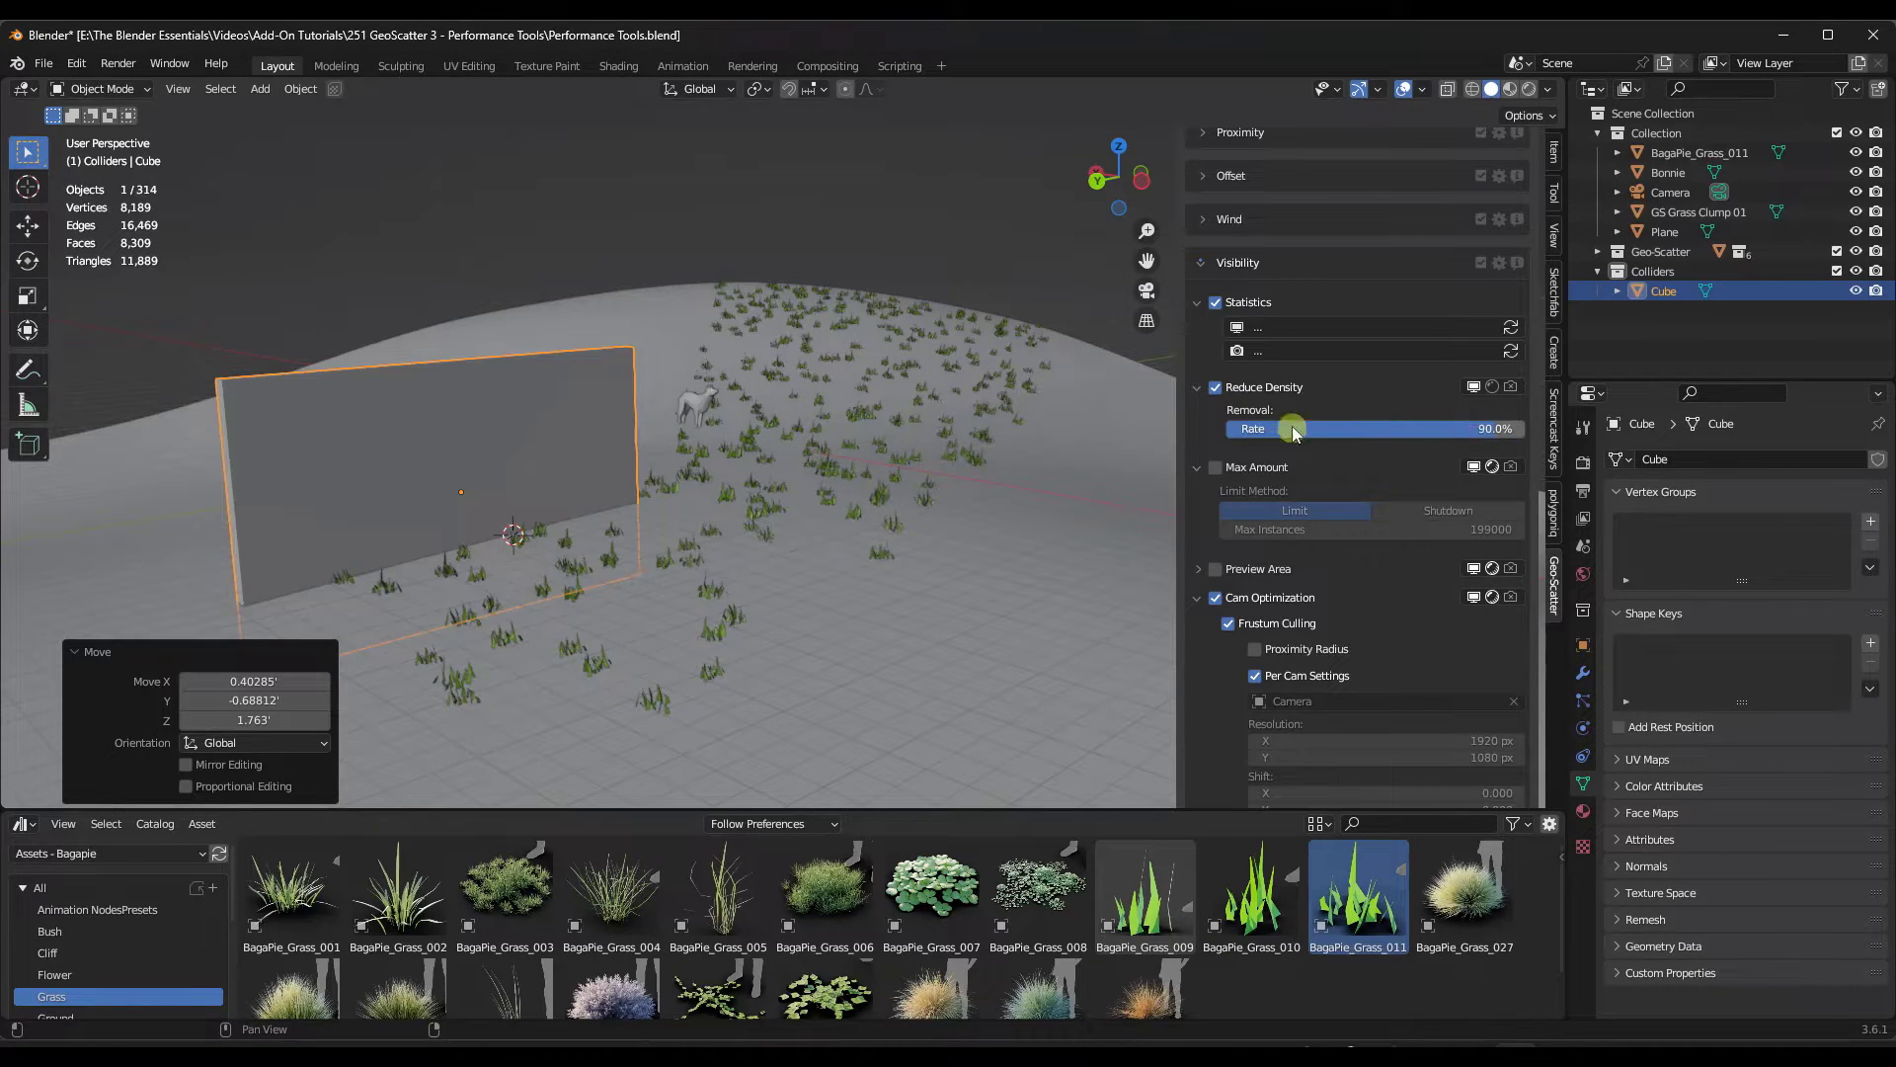
{"action": "left_click", "coordinate": [1215, 387]}
{"action": "left_click", "coordinate": [1215, 387]}
{"action": "left_click", "coordinate": [1214, 387]}
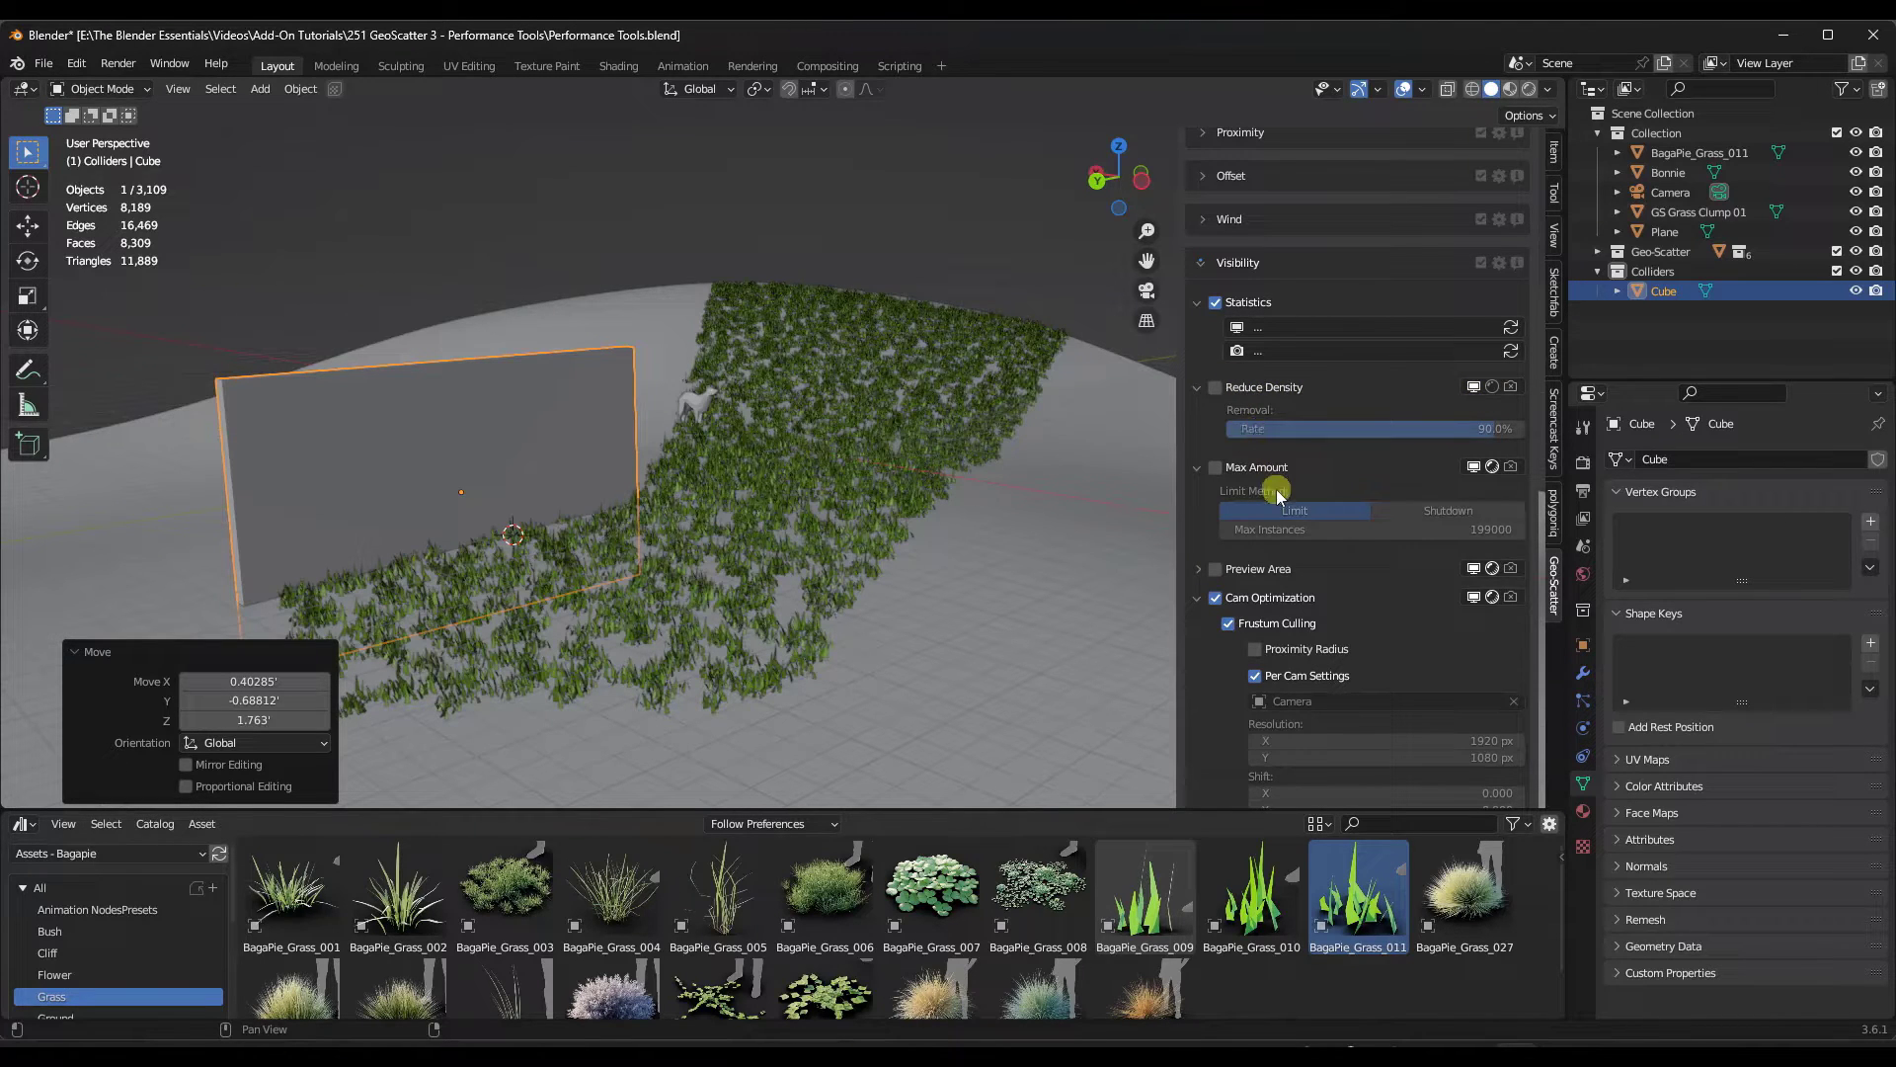
Step: Expand the grass system's Display settings and deselect the wall cube
{"action": "scroll", "coordinate": [1282, 481], "scroll_direction": "down", "scroll_amount": 3}
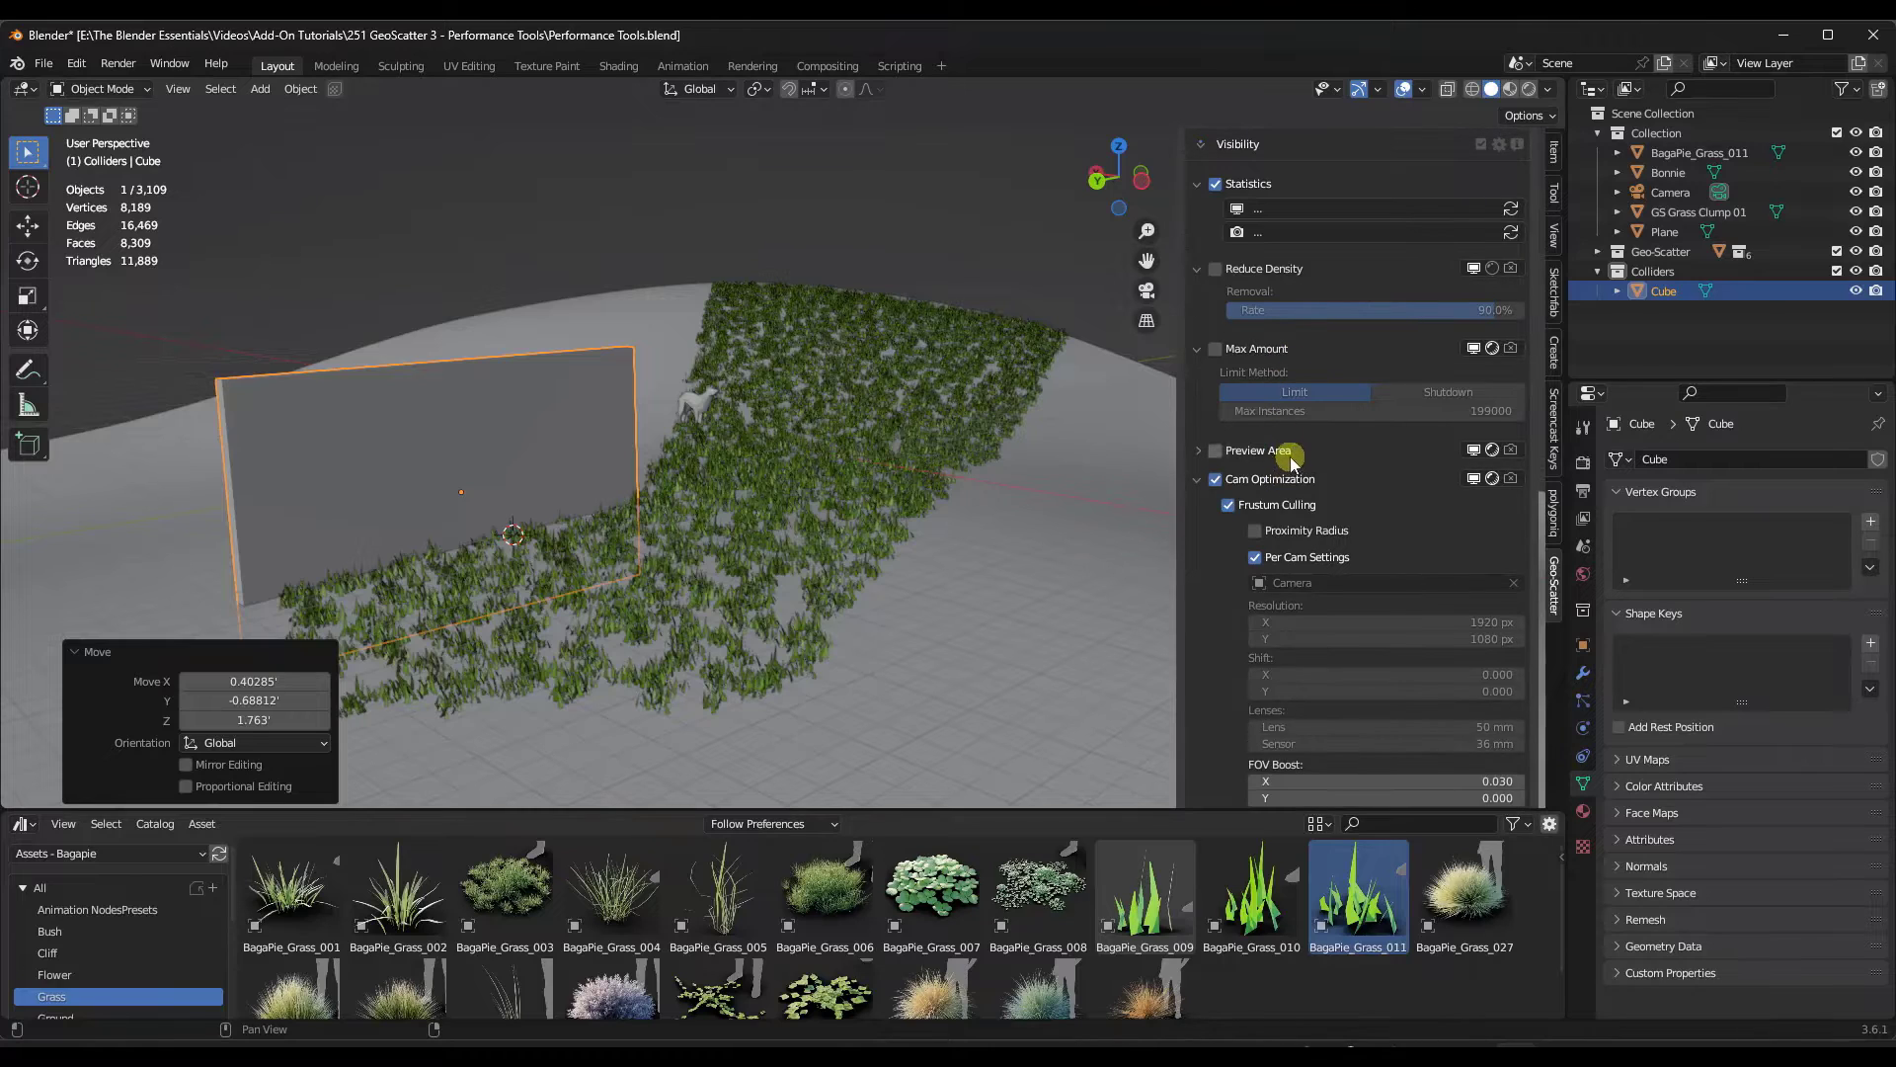
{"action": "scroll", "coordinate": [1291, 463], "scroll_direction": "down", "scroll_amount": 5}
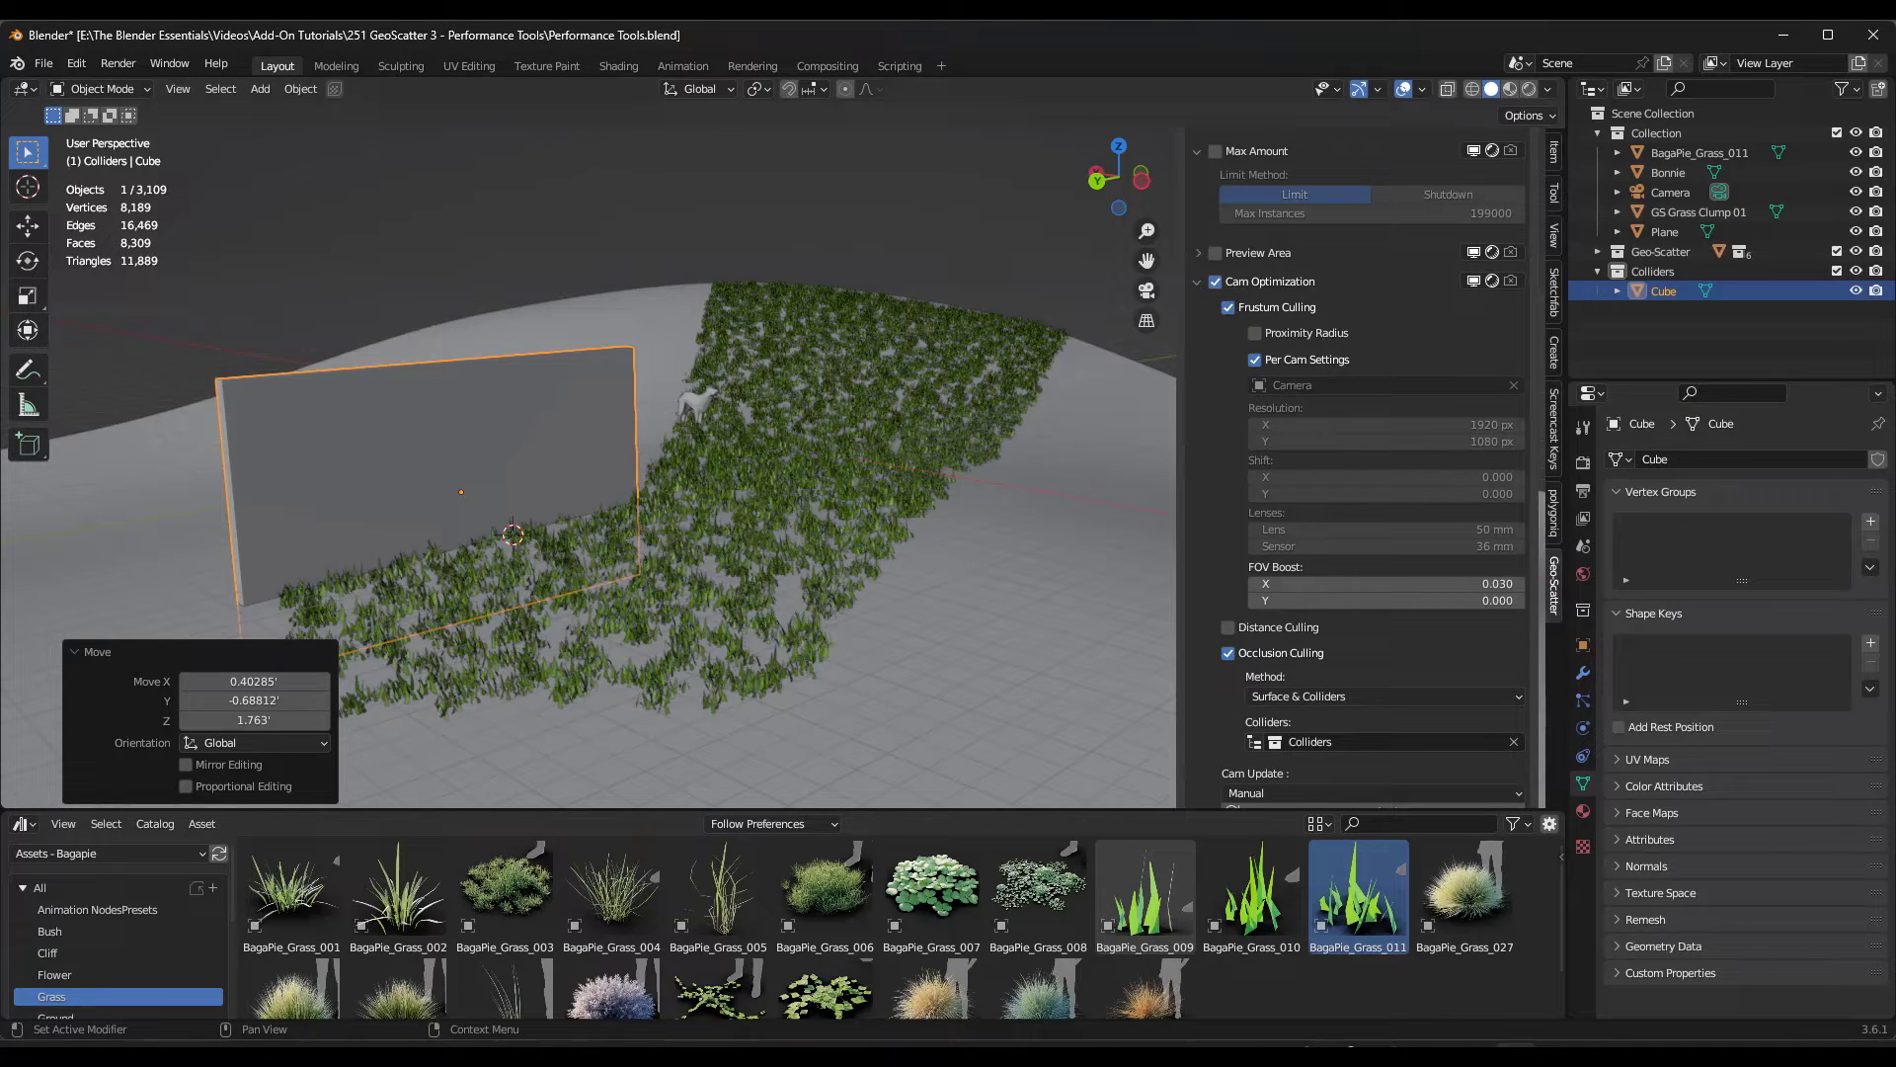
{"action": "scroll", "coordinate": [1208, 504], "scroll_direction": "down", "scroll_amount": 14}
{"action": "left_click", "coordinate": [1209, 503]}
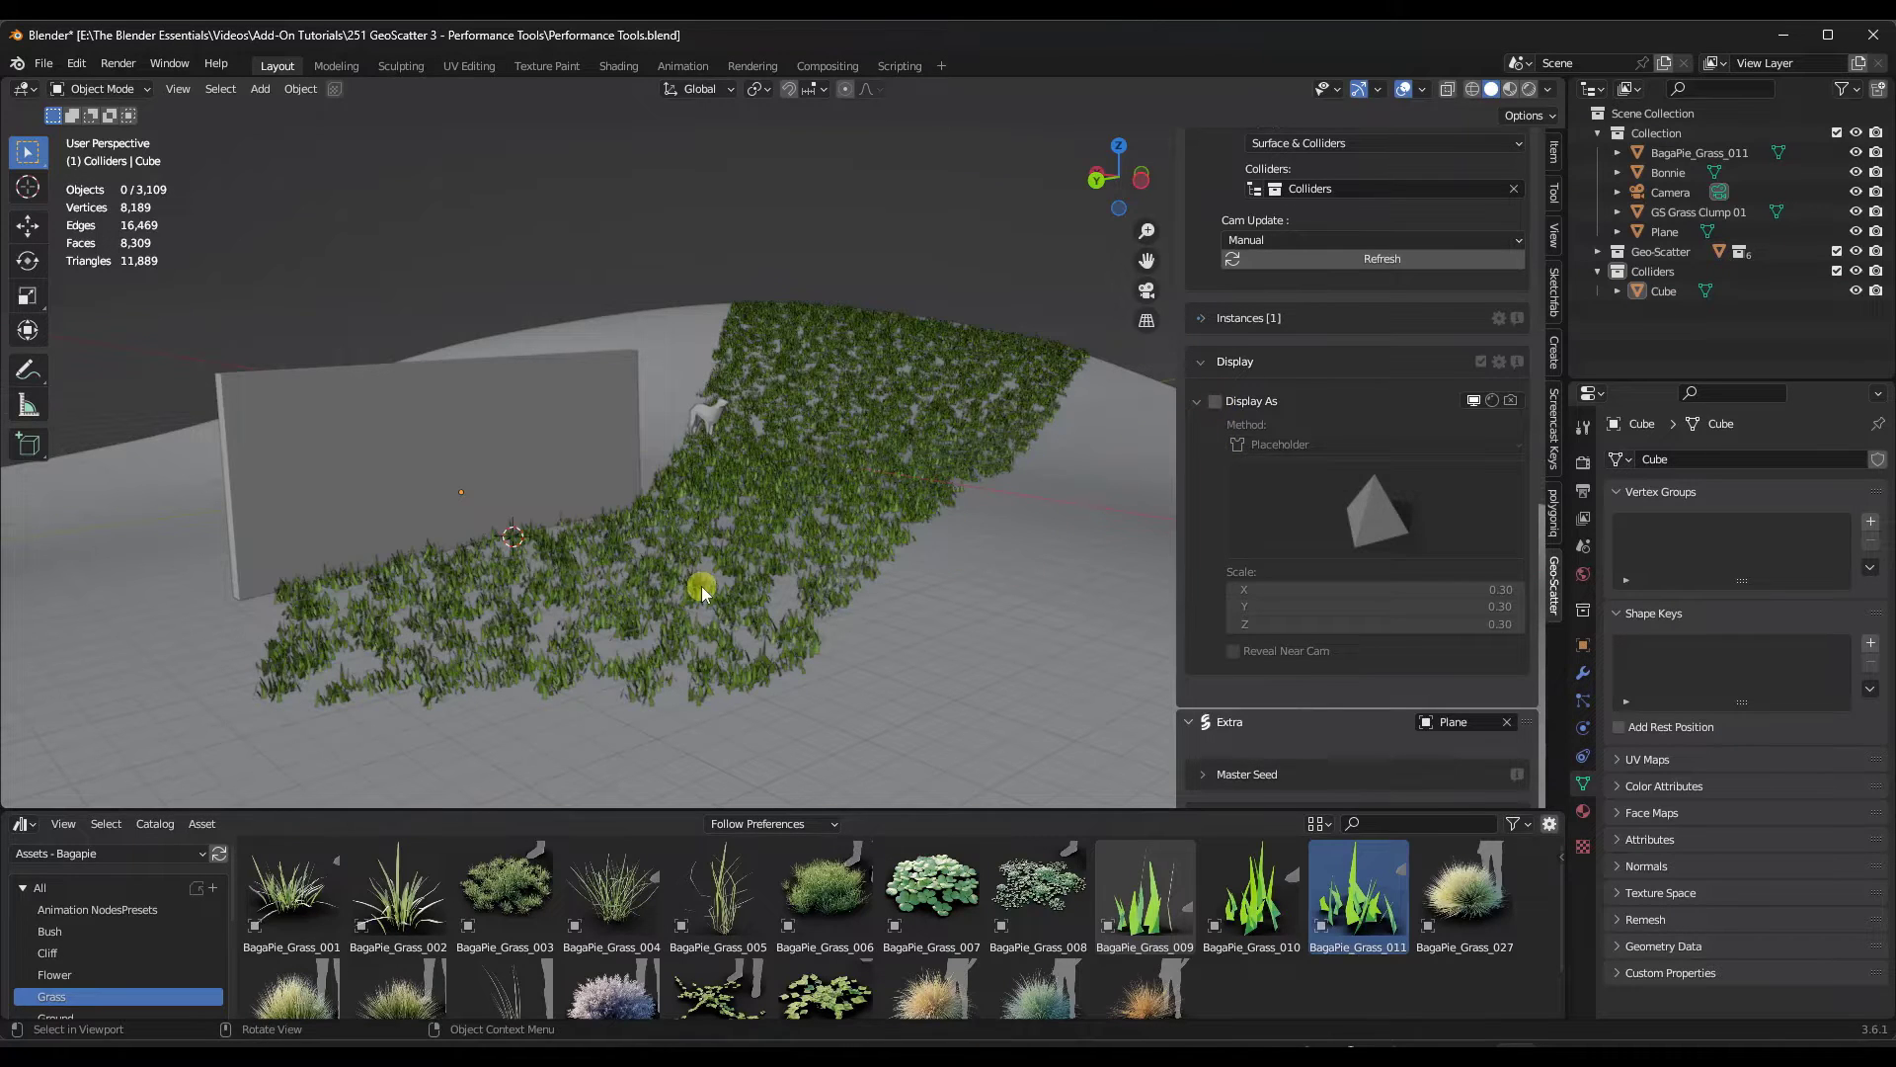
{"action": "scroll", "coordinate": [845, 564], "scroll_direction": "down", "scroll_amount": 3}
{"action": "scroll", "coordinate": [1224, 500], "scroll_direction": "up", "scroll_amount": 10}
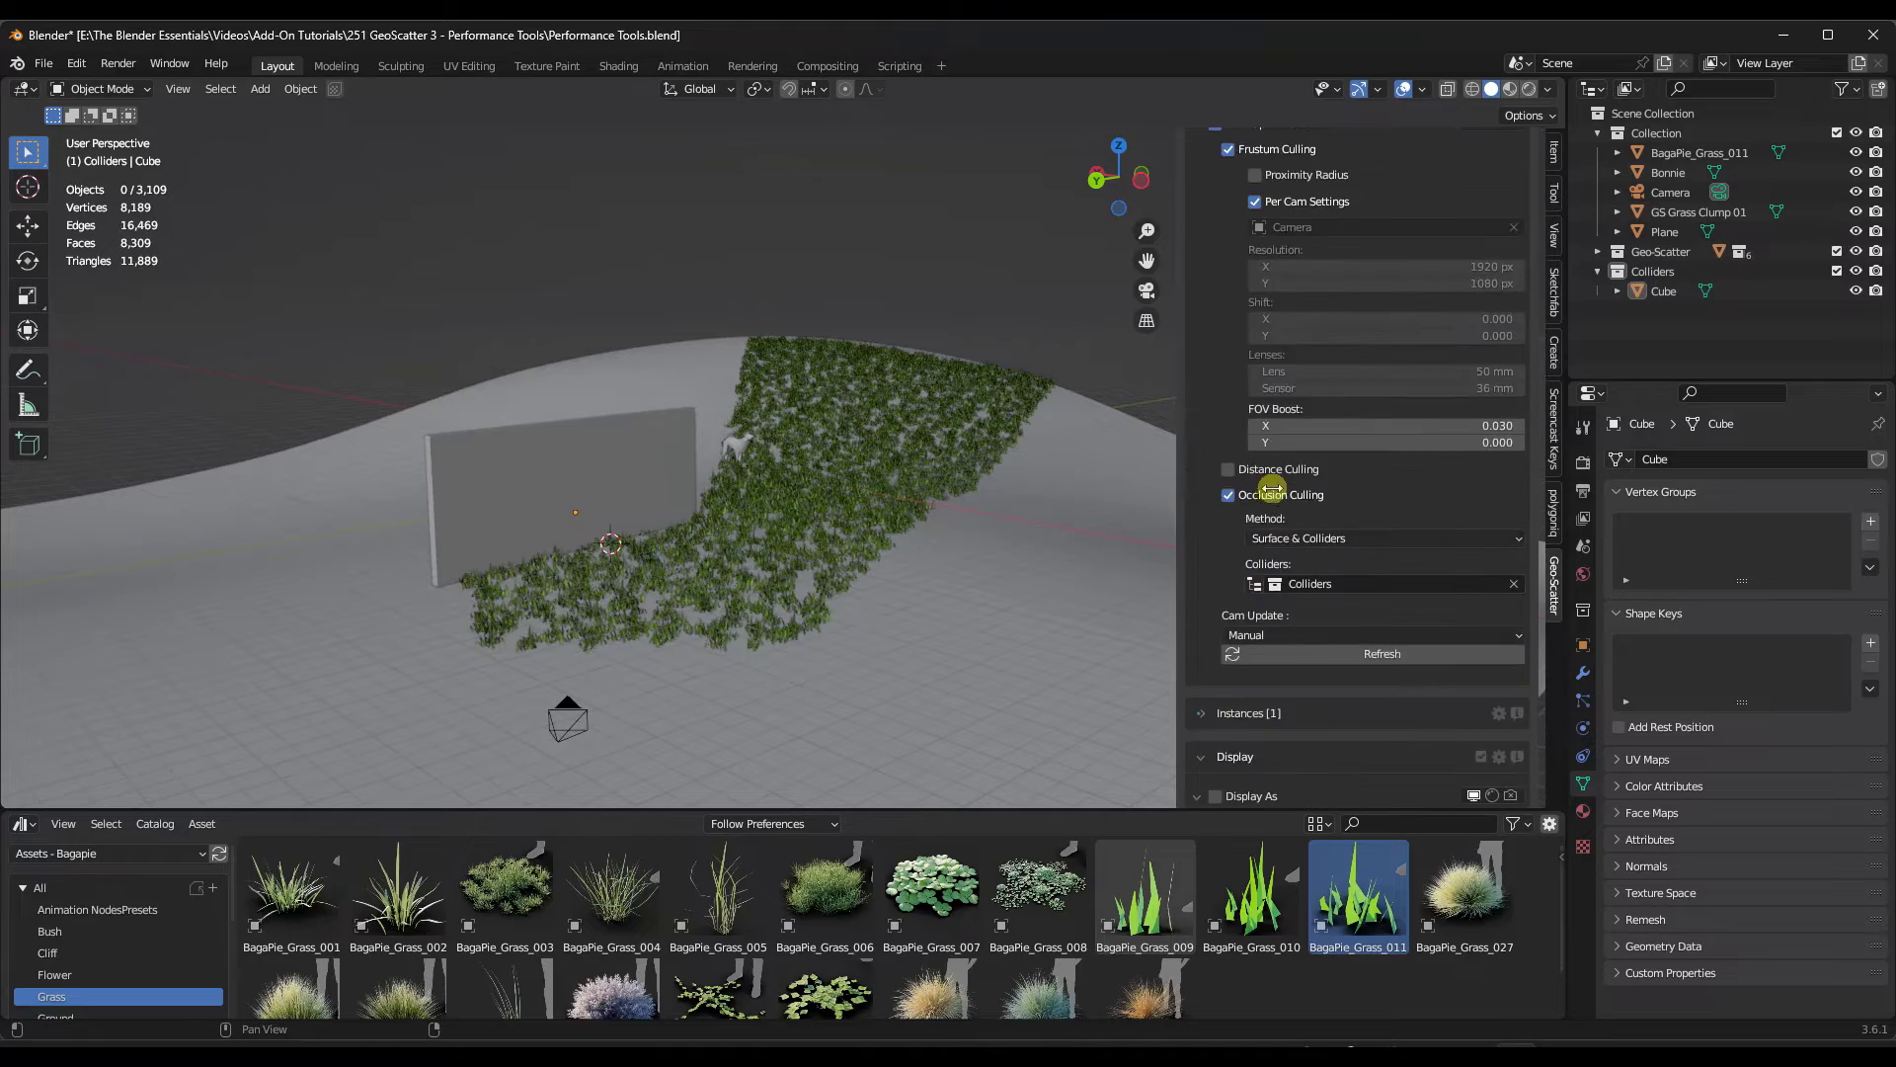
{"action": "scroll", "coordinate": [1277, 462], "scroll_direction": "up", "scroll_amount": 10}
Step: Add a BagaPie_Grass_004 clump from the asset library beside the terrain, near the existing grass clump
{"action": "left_click", "coordinate": [998, 608]}
{"action": "scroll", "coordinate": [1334, 419], "scroll_direction": "up", "scroll_amount": 4}
{"action": "scroll", "coordinate": [1328, 433], "scroll_direction": "up", "scroll_amount": 5}
{"action": "middle_click_drag", "start_coordinate": [1087, 494], "coordinate": [713, 514]}
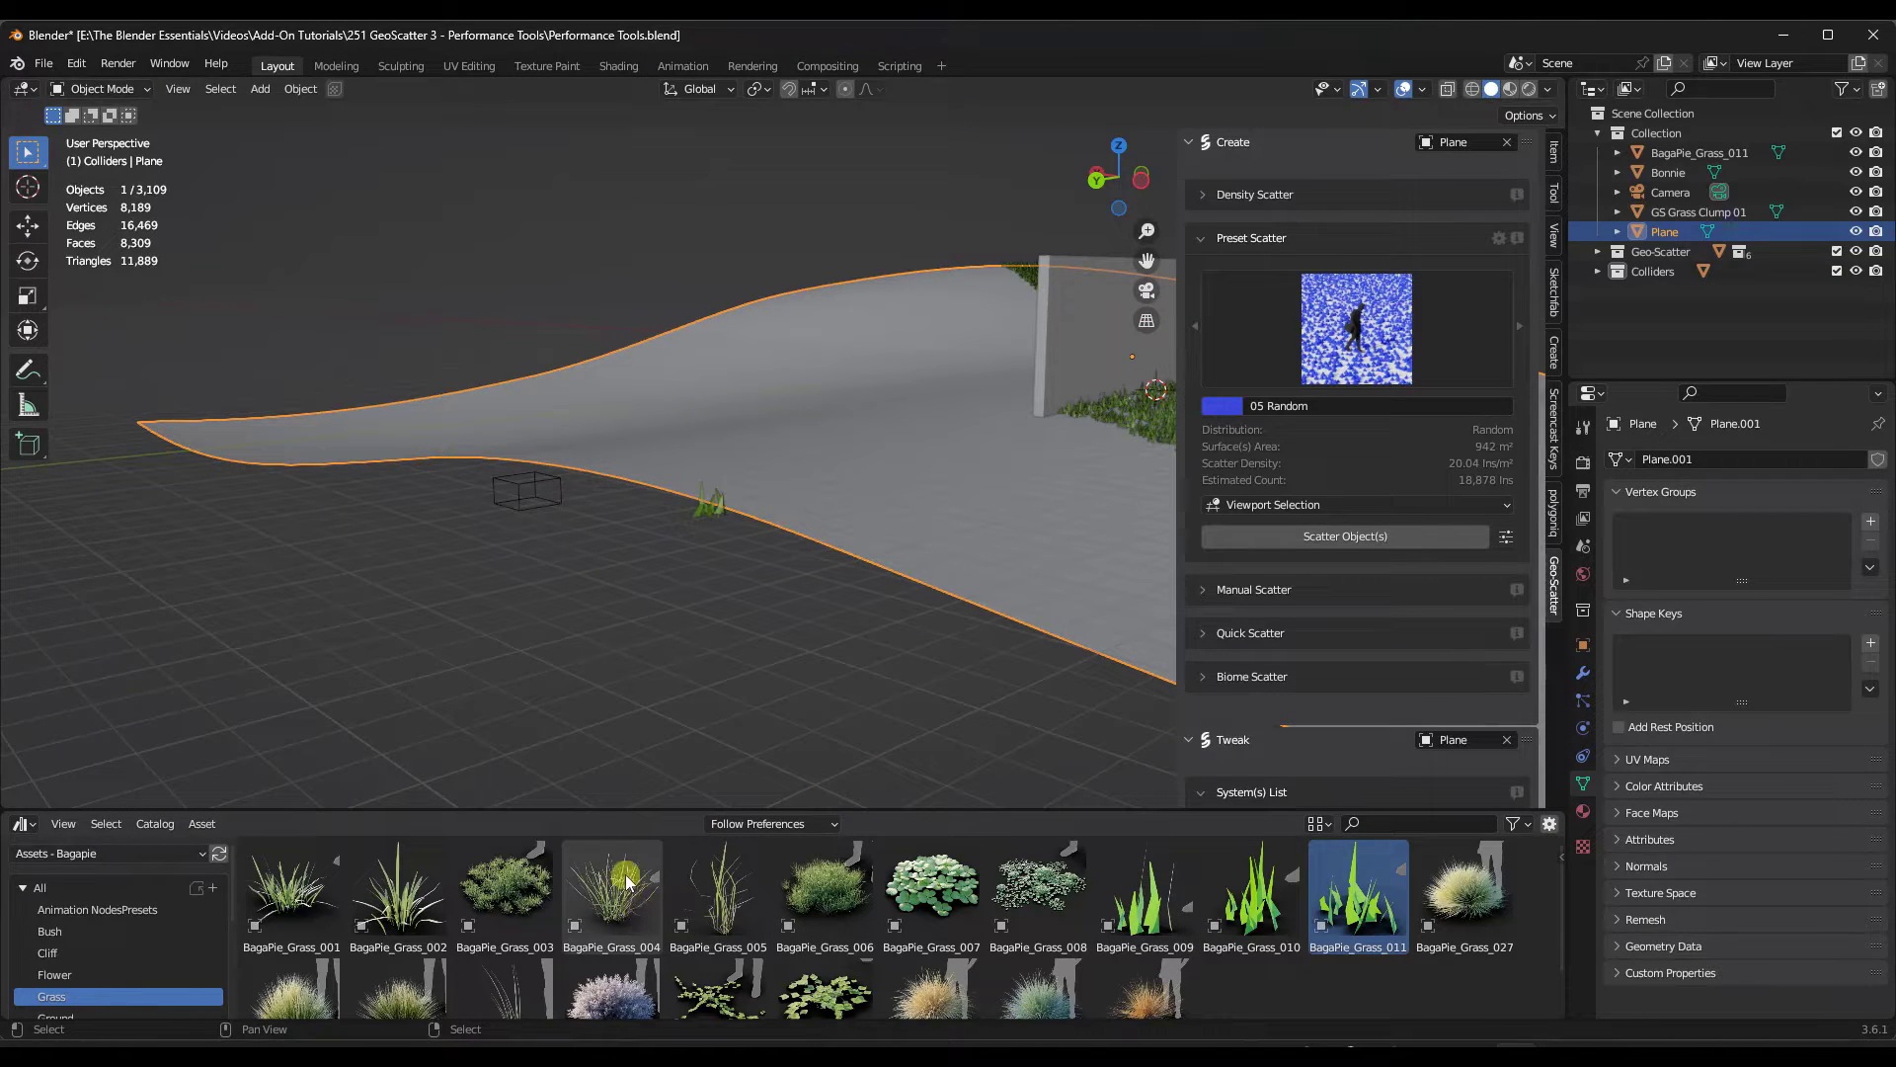
{"action": "left_click_drag", "start_coordinate": [635, 884], "coordinate": [679, 568]}
{"action": "scroll", "coordinate": [632, 544], "scroll_direction": "up", "scroll_amount": 3}
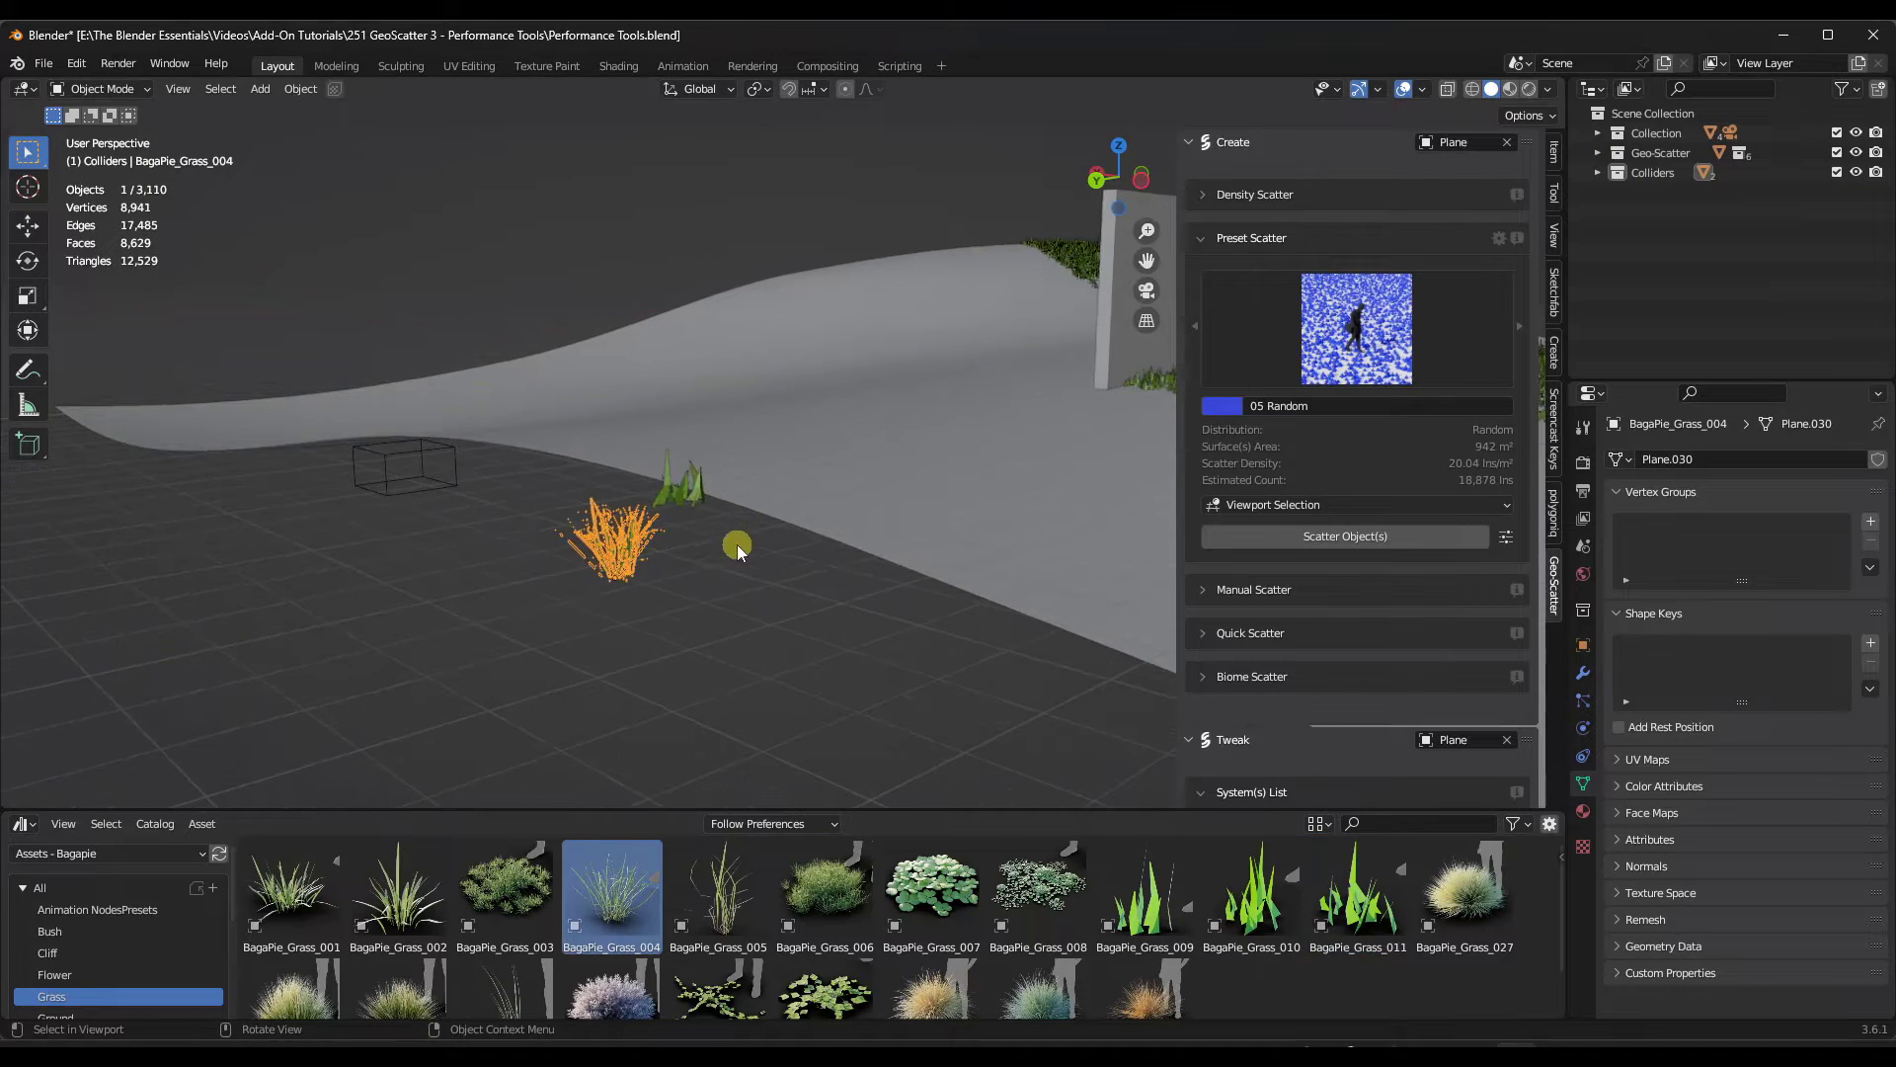
Step: Scatter the BagaPie_Grass_004 clump over the terrain plane with the 05 Random preset
{"action": "scroll", "coordinate": [524, 524], "scroll_direction": "down", "scroll_amount": 2}
{"action": "left_click", "coordinate": [1353, 546]}
{"action": "middle_click_drag", "start_coordinate": [444, 371], "coordinate": [724, 441]}
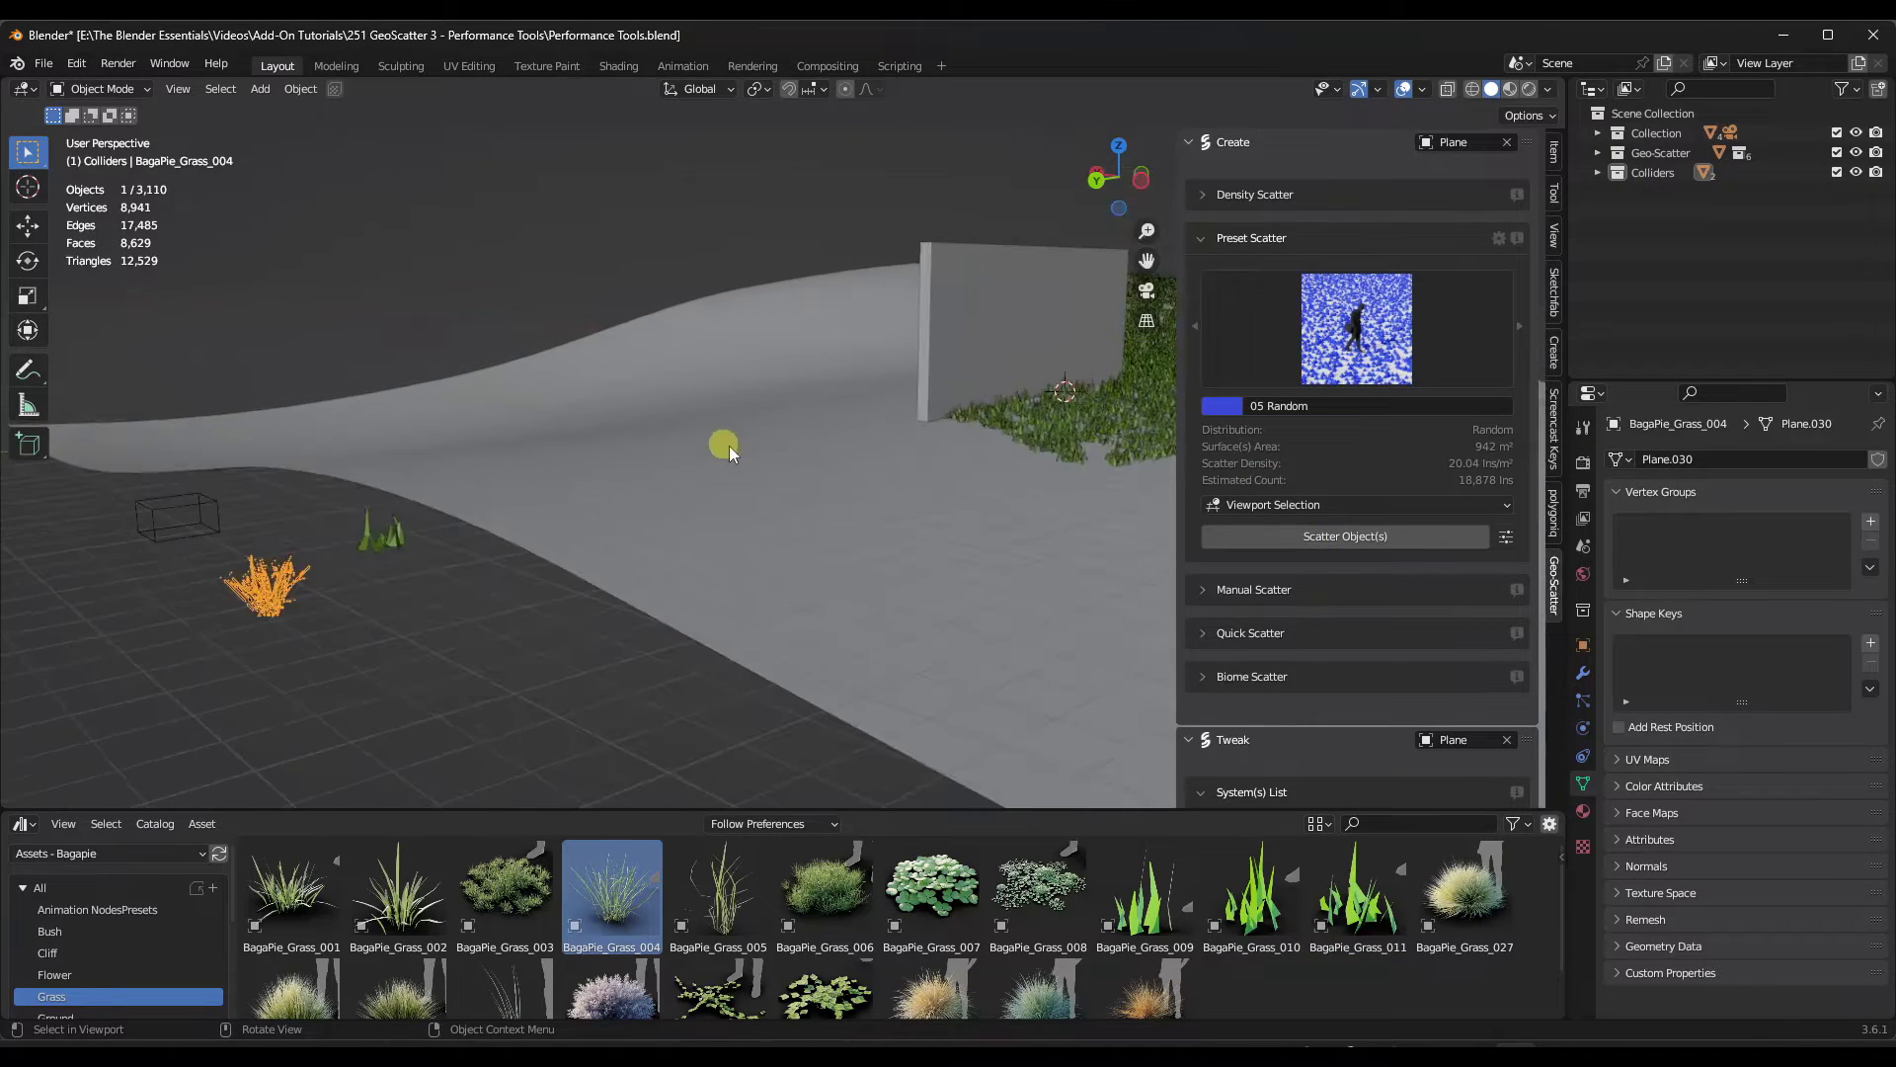
{"action": "left_click", "coordinate": [1330, 538]}
{"action": "middle_click_drag", "start_coordinate": [1060, 436], "coordinate": [985, 580]}
Step: Enable Display As for the new grass scatter system and set its method to Bounding-Box
{"action": "scroll", "coordinate": [1323, 593], "scroll_direction": "down", "scroll_amount": 10}
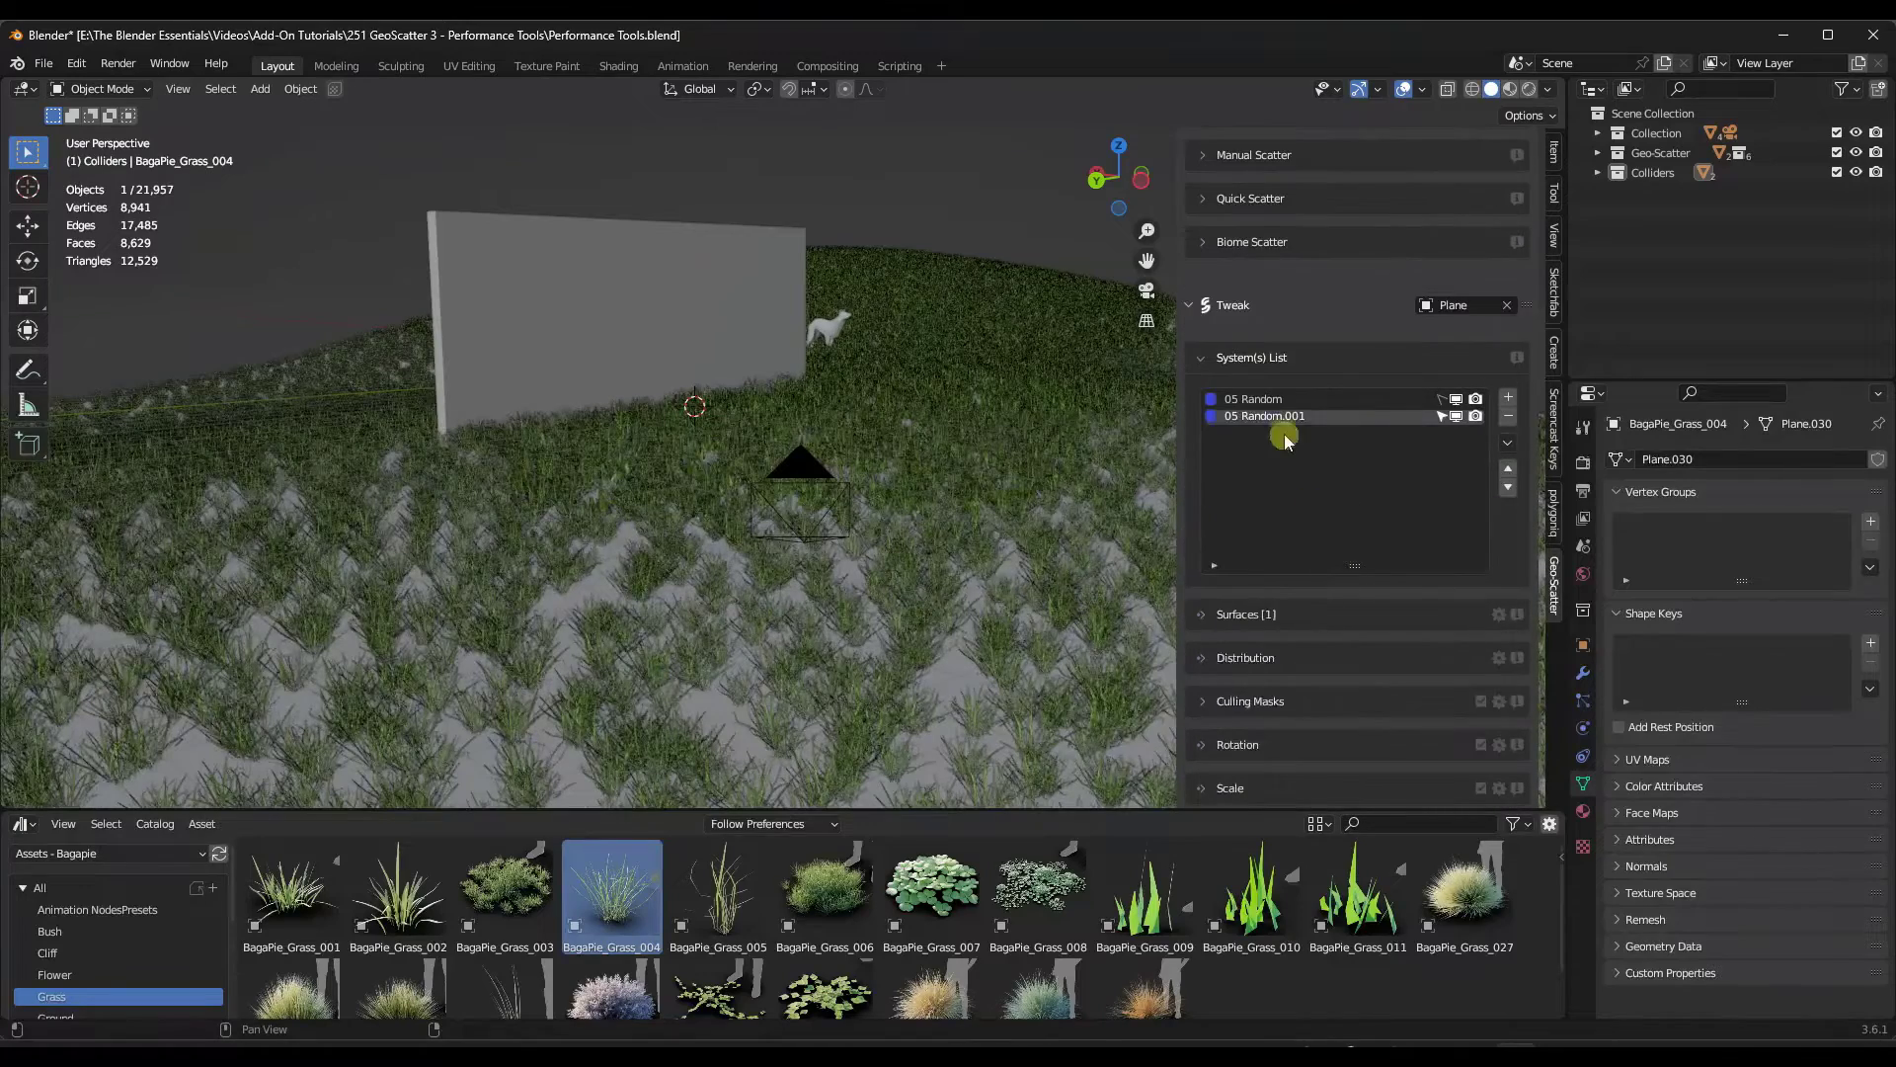
{"action": "scroll", "coordinate": [1310, 489], "scroll_direction": "down", "scroll_amount": 10}
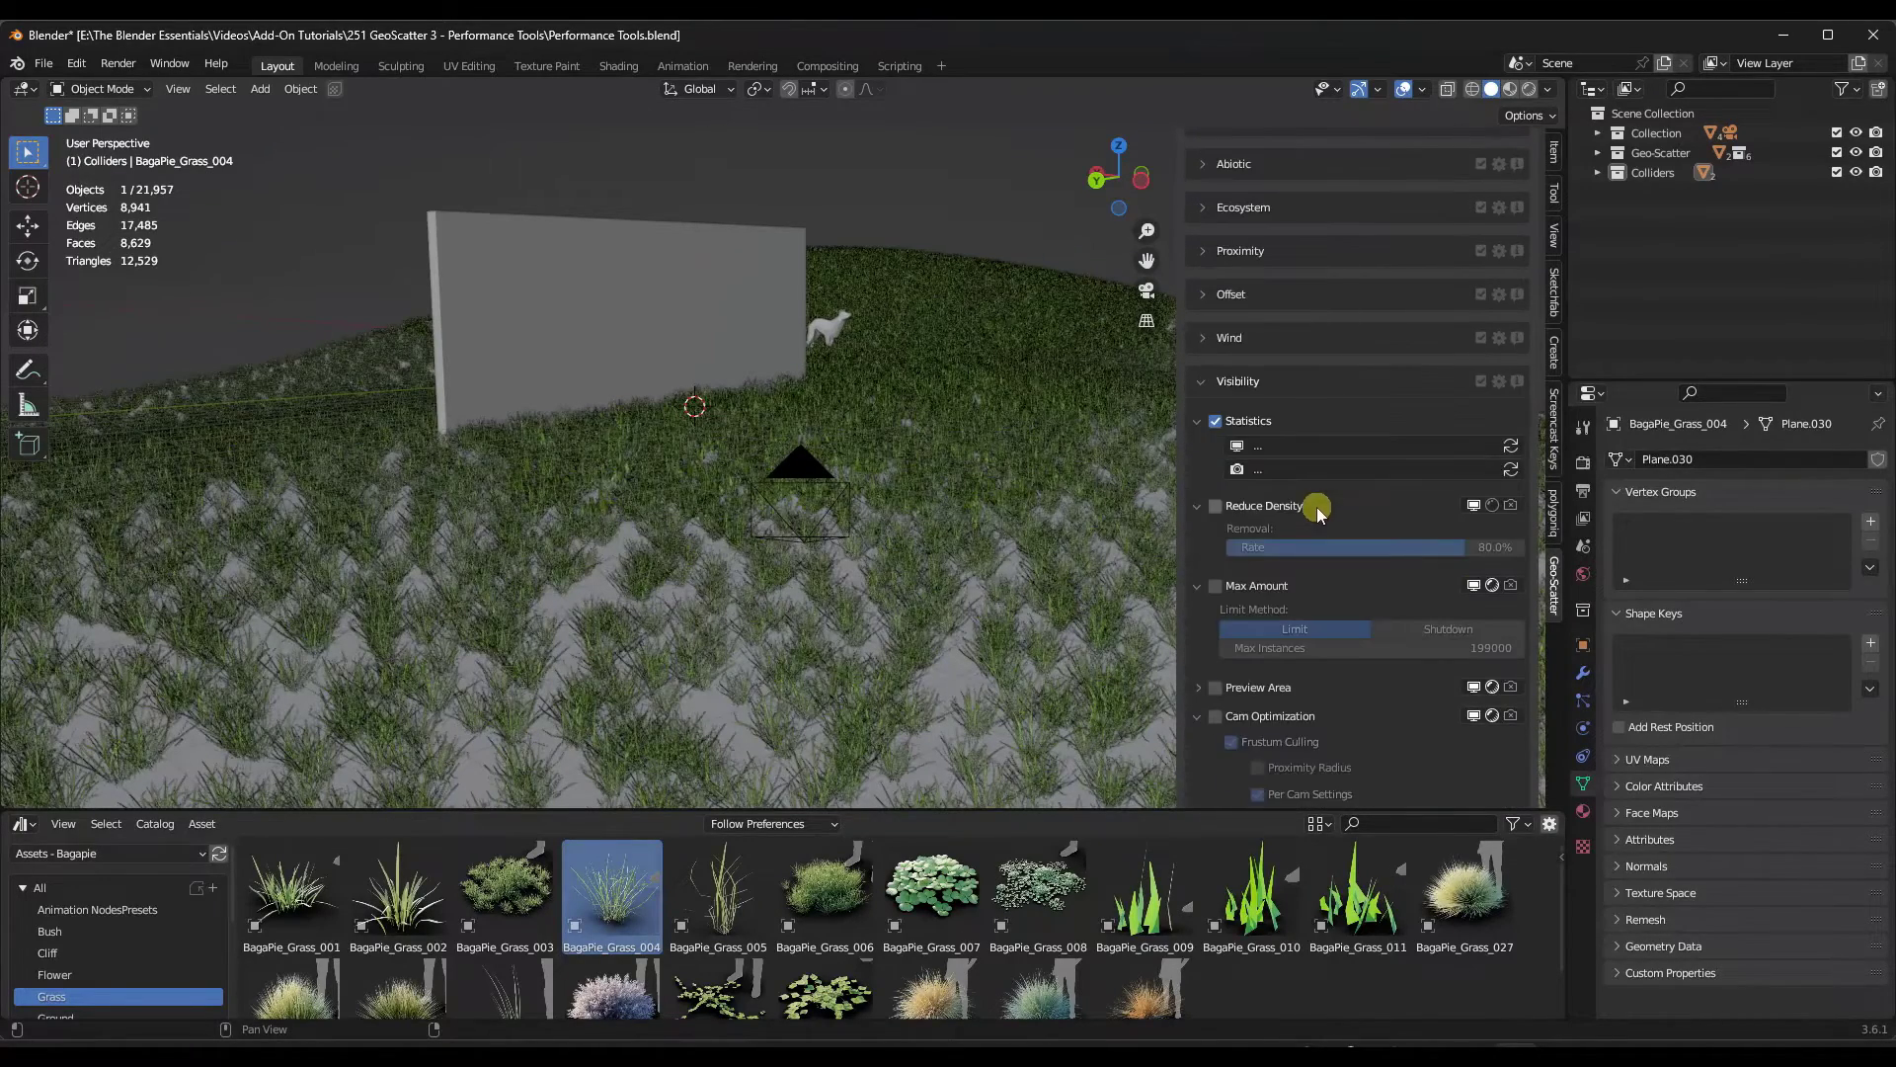
{"action": "scroll", "coordinate": [1303, 556], "scroll_direction": "down", "scroll_amount": 5}
{"action": "scroll", "coordinate": [1303, 556], "scroll_direction": "down", "scroll_amount": 7}
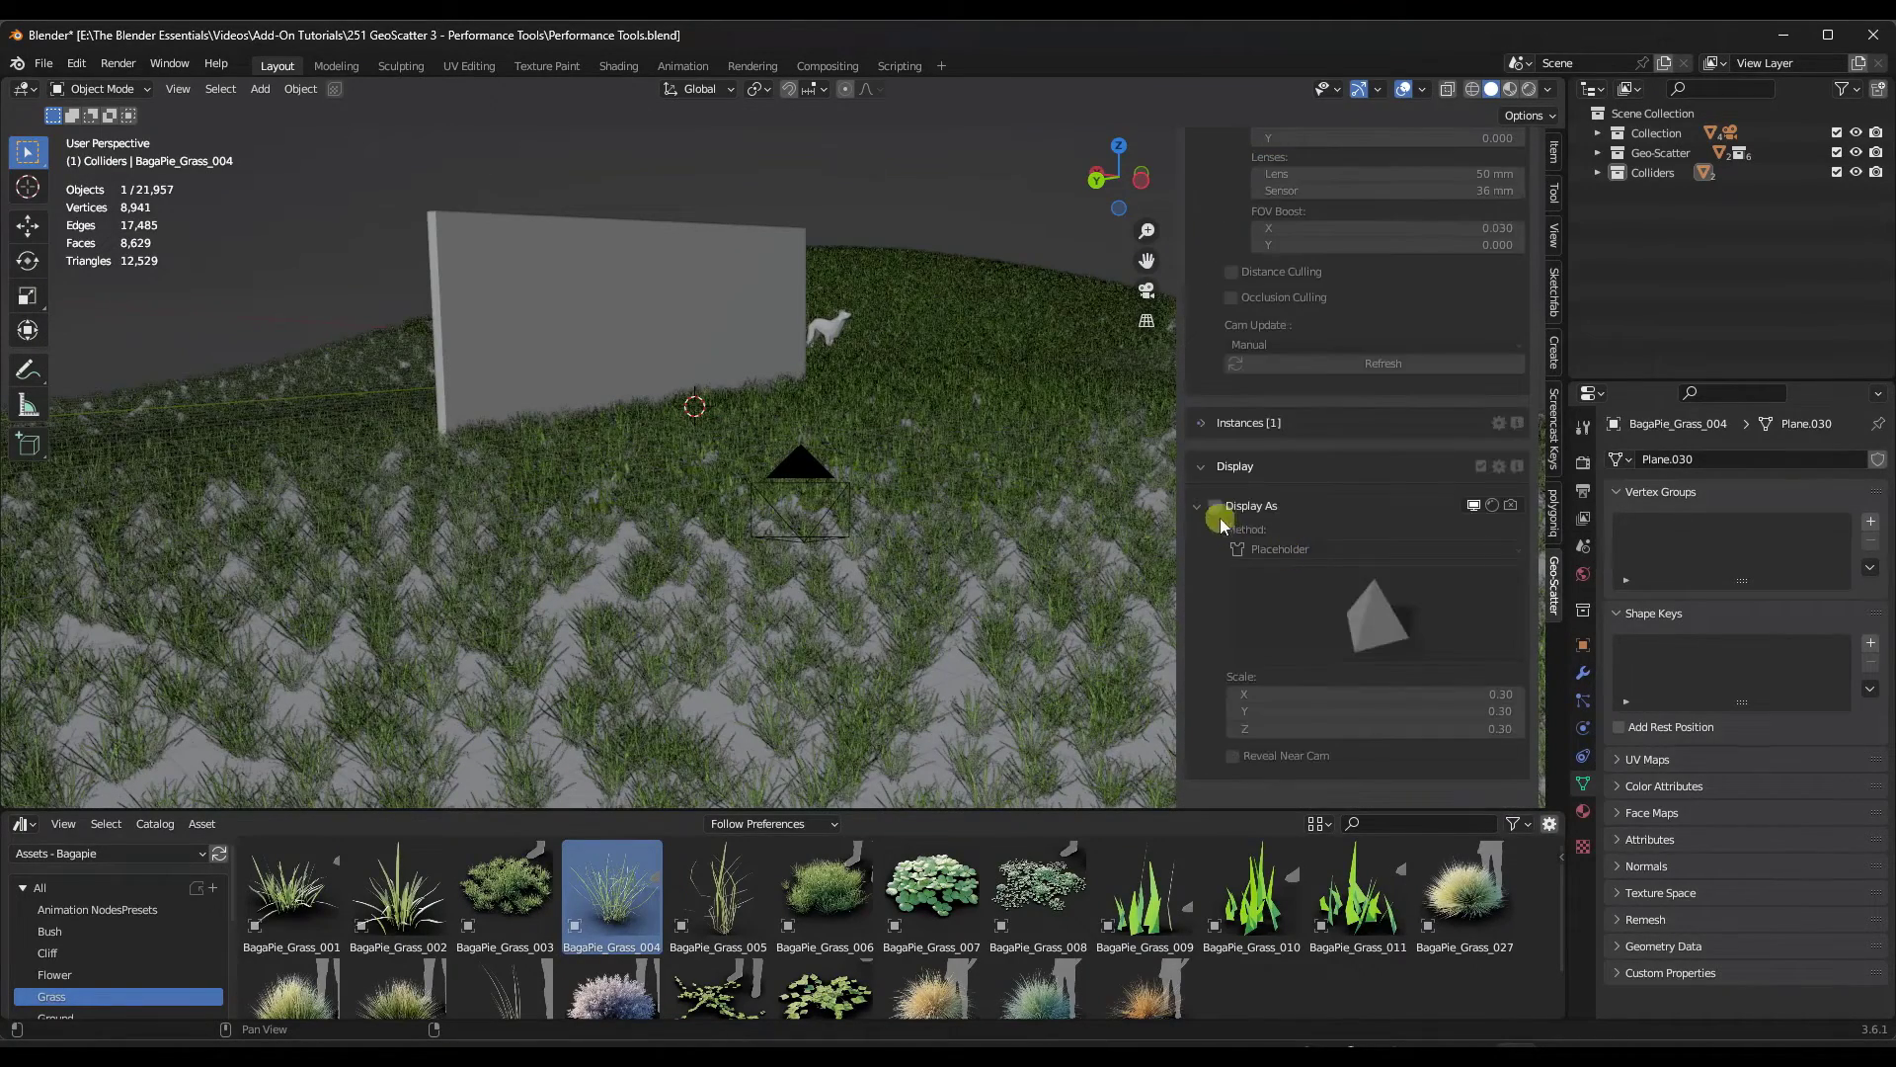
{"action": "left_click", "coordinate": [1215, 506]}
{"action": "left_click", "coordinate": [1284, 550]}
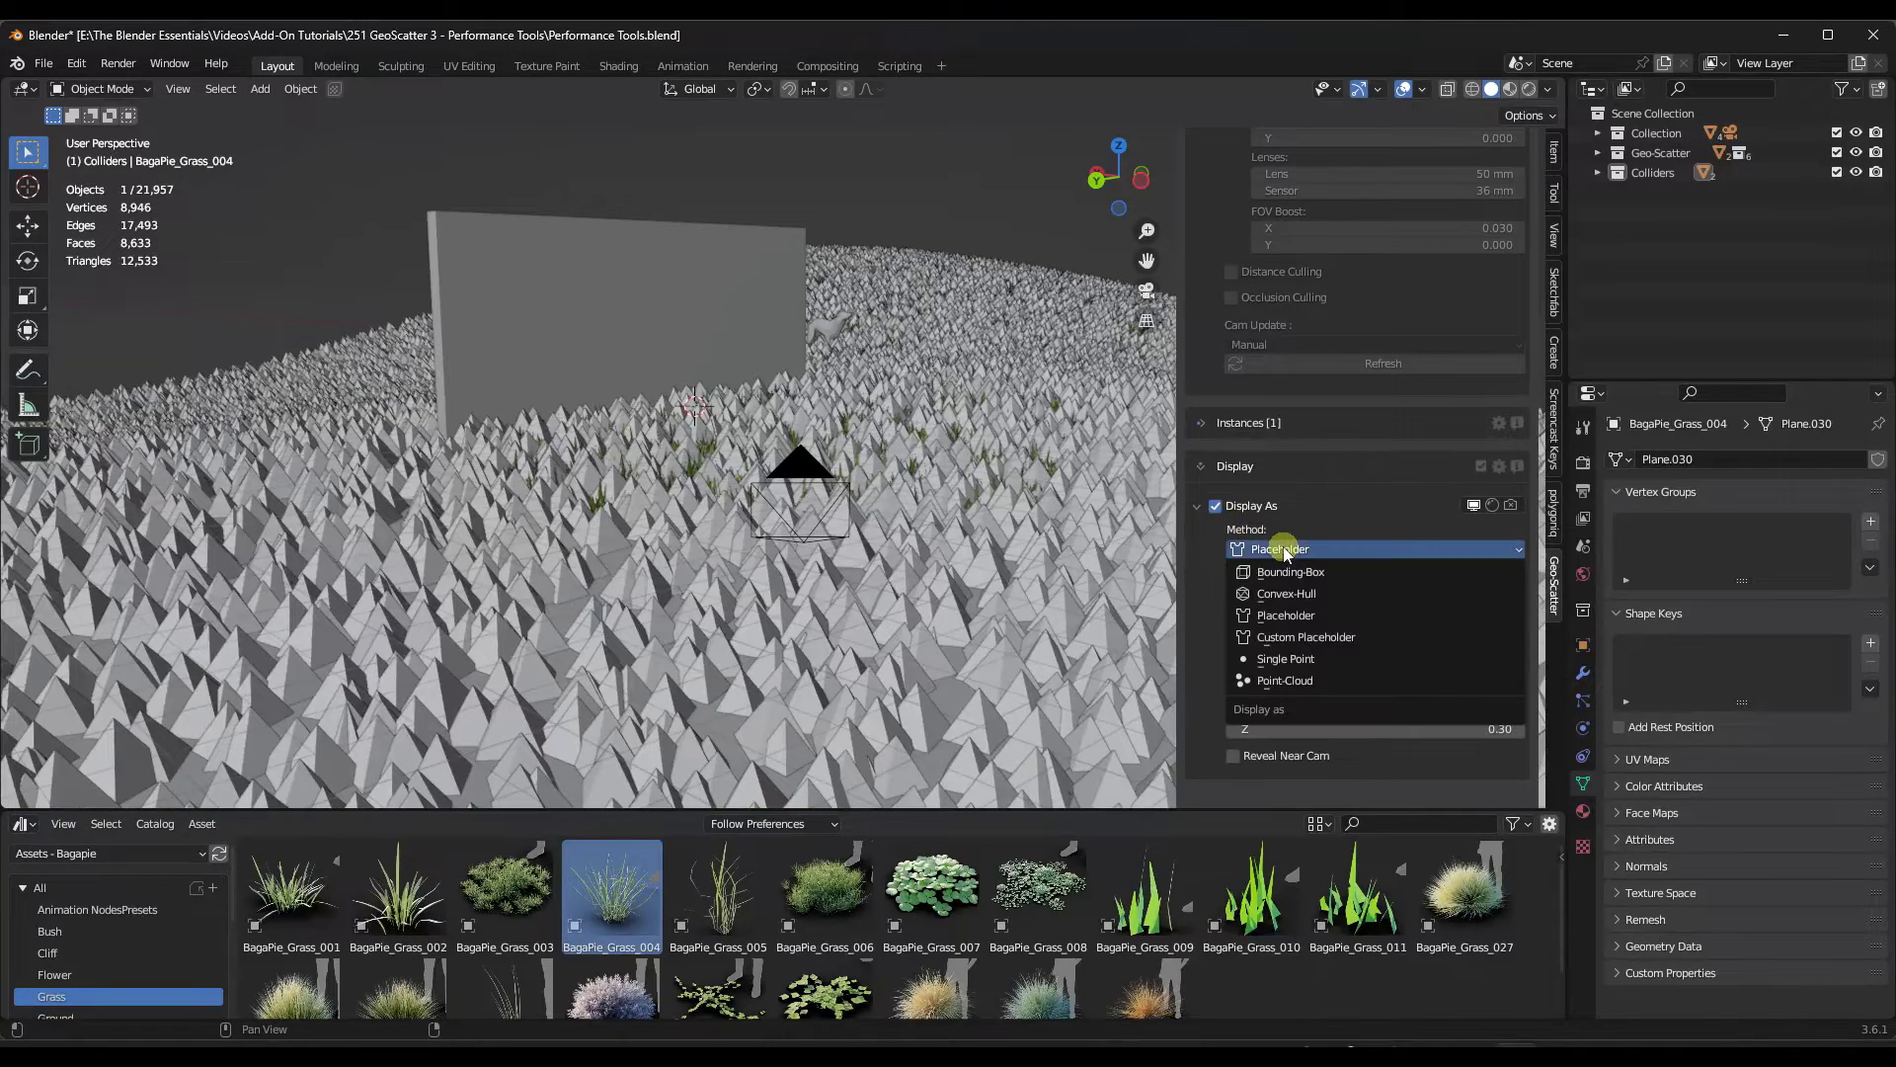
{"action": "left_click", "coordinate": [1294, 578]}
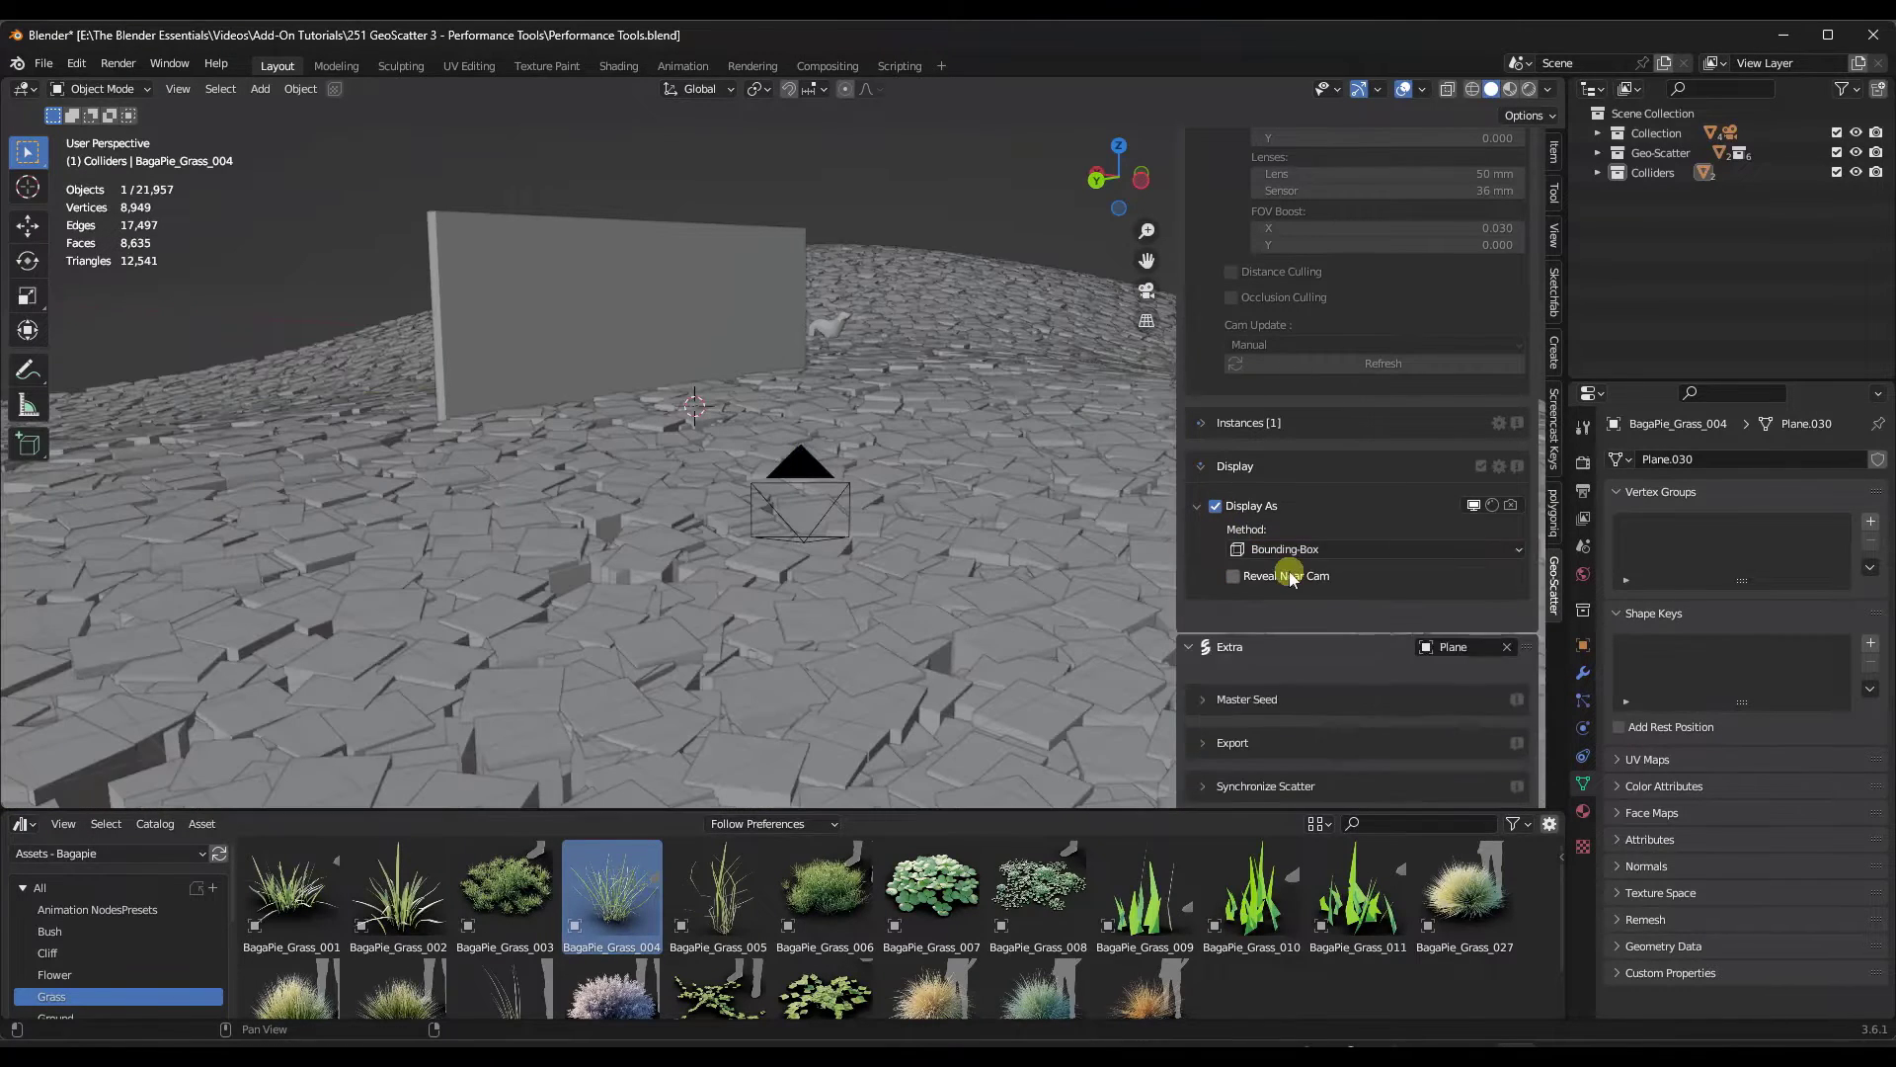
Step: Switch the Display As method to Placeholder and choose the flat scattered-leaves placeholder shape
{"action": "left_click", "coordinate": [1282, 549]}
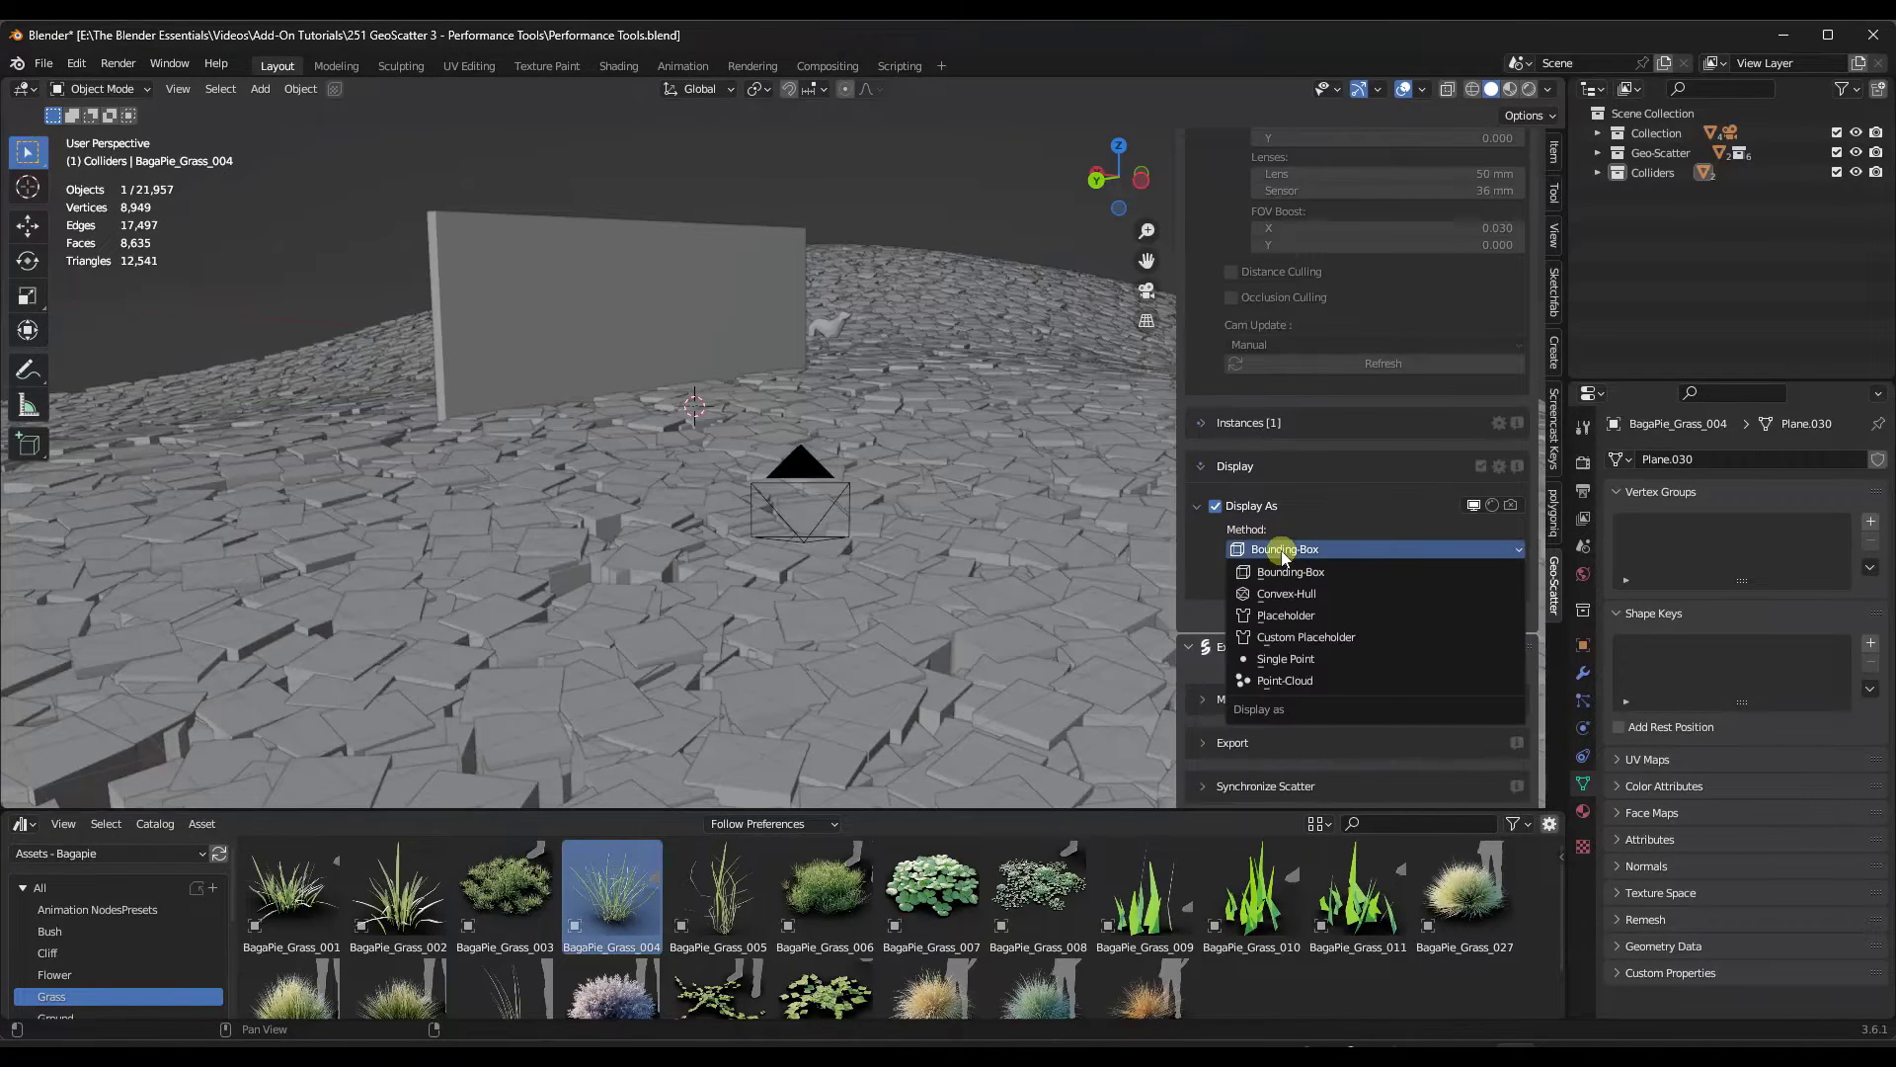
{"action": "left_click", "coordinate": [1284, 615]}
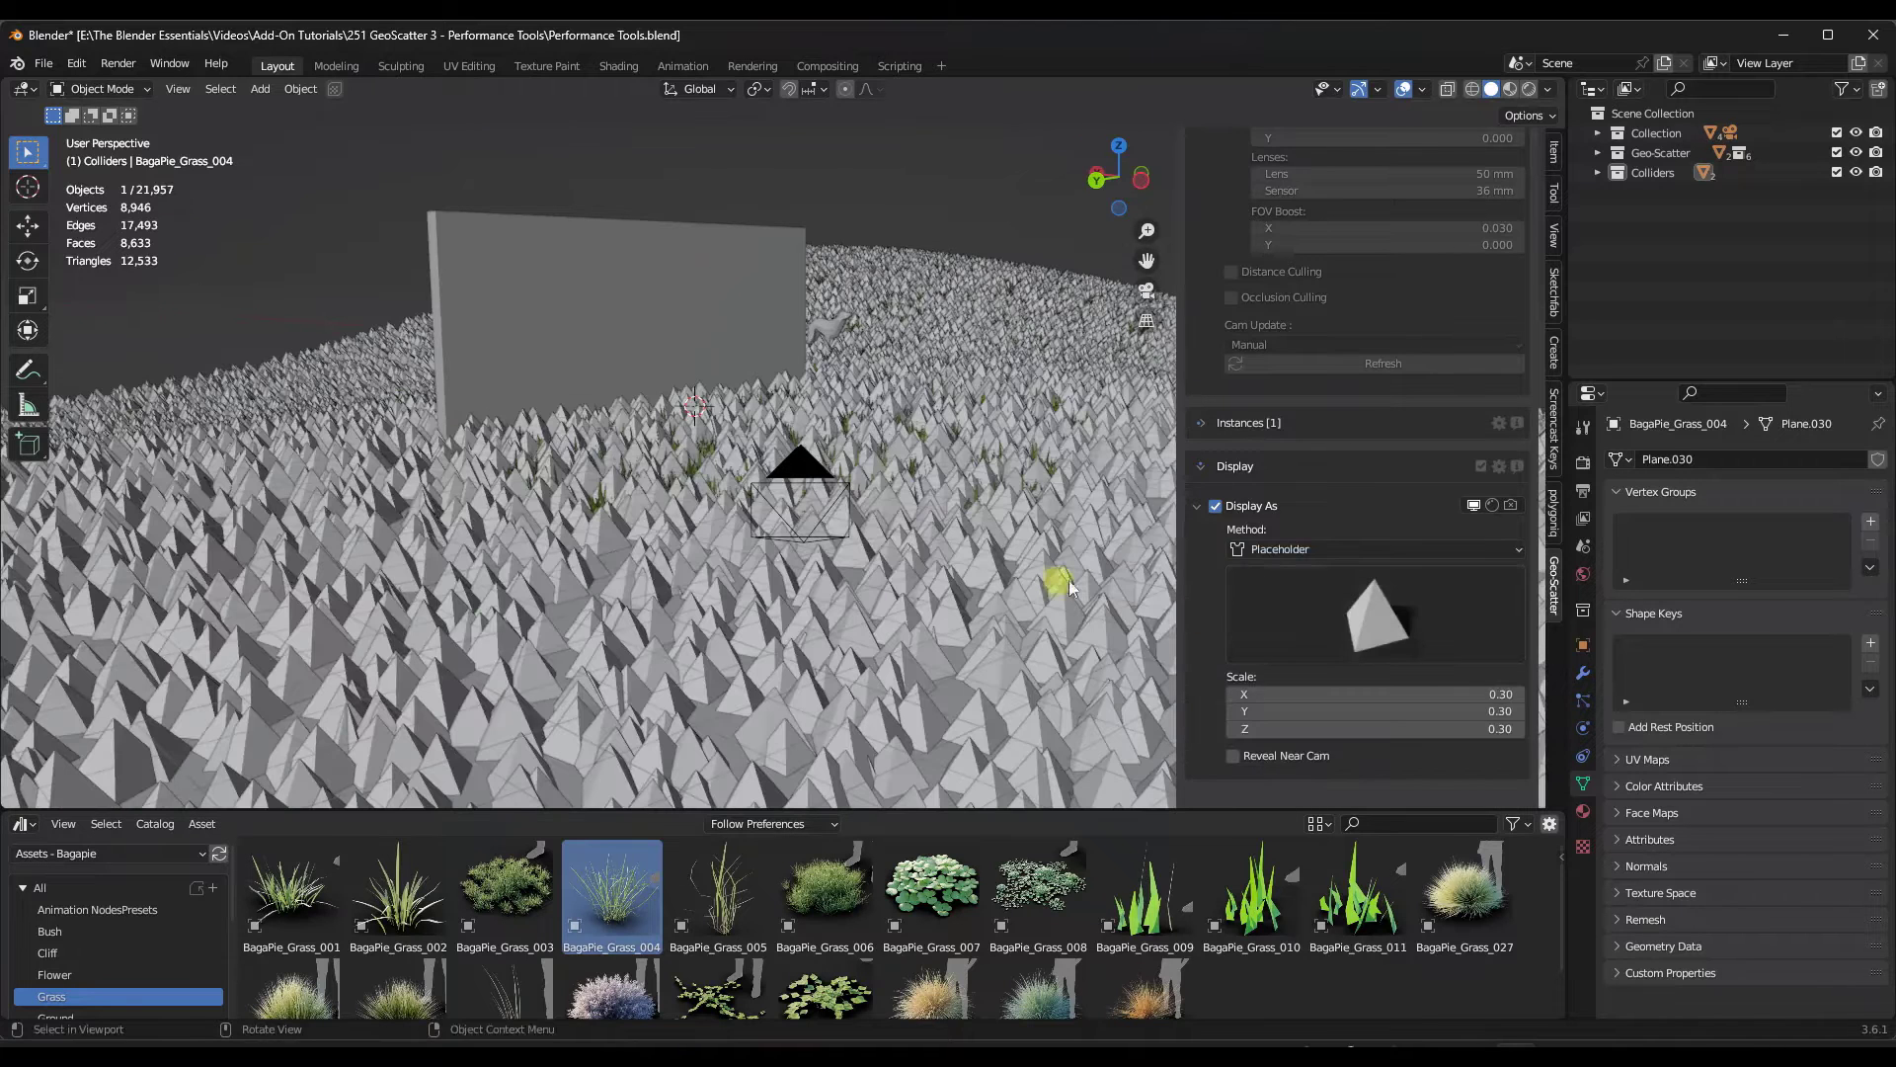
{"action": "left_click", "coordinate": [1385, 614]}
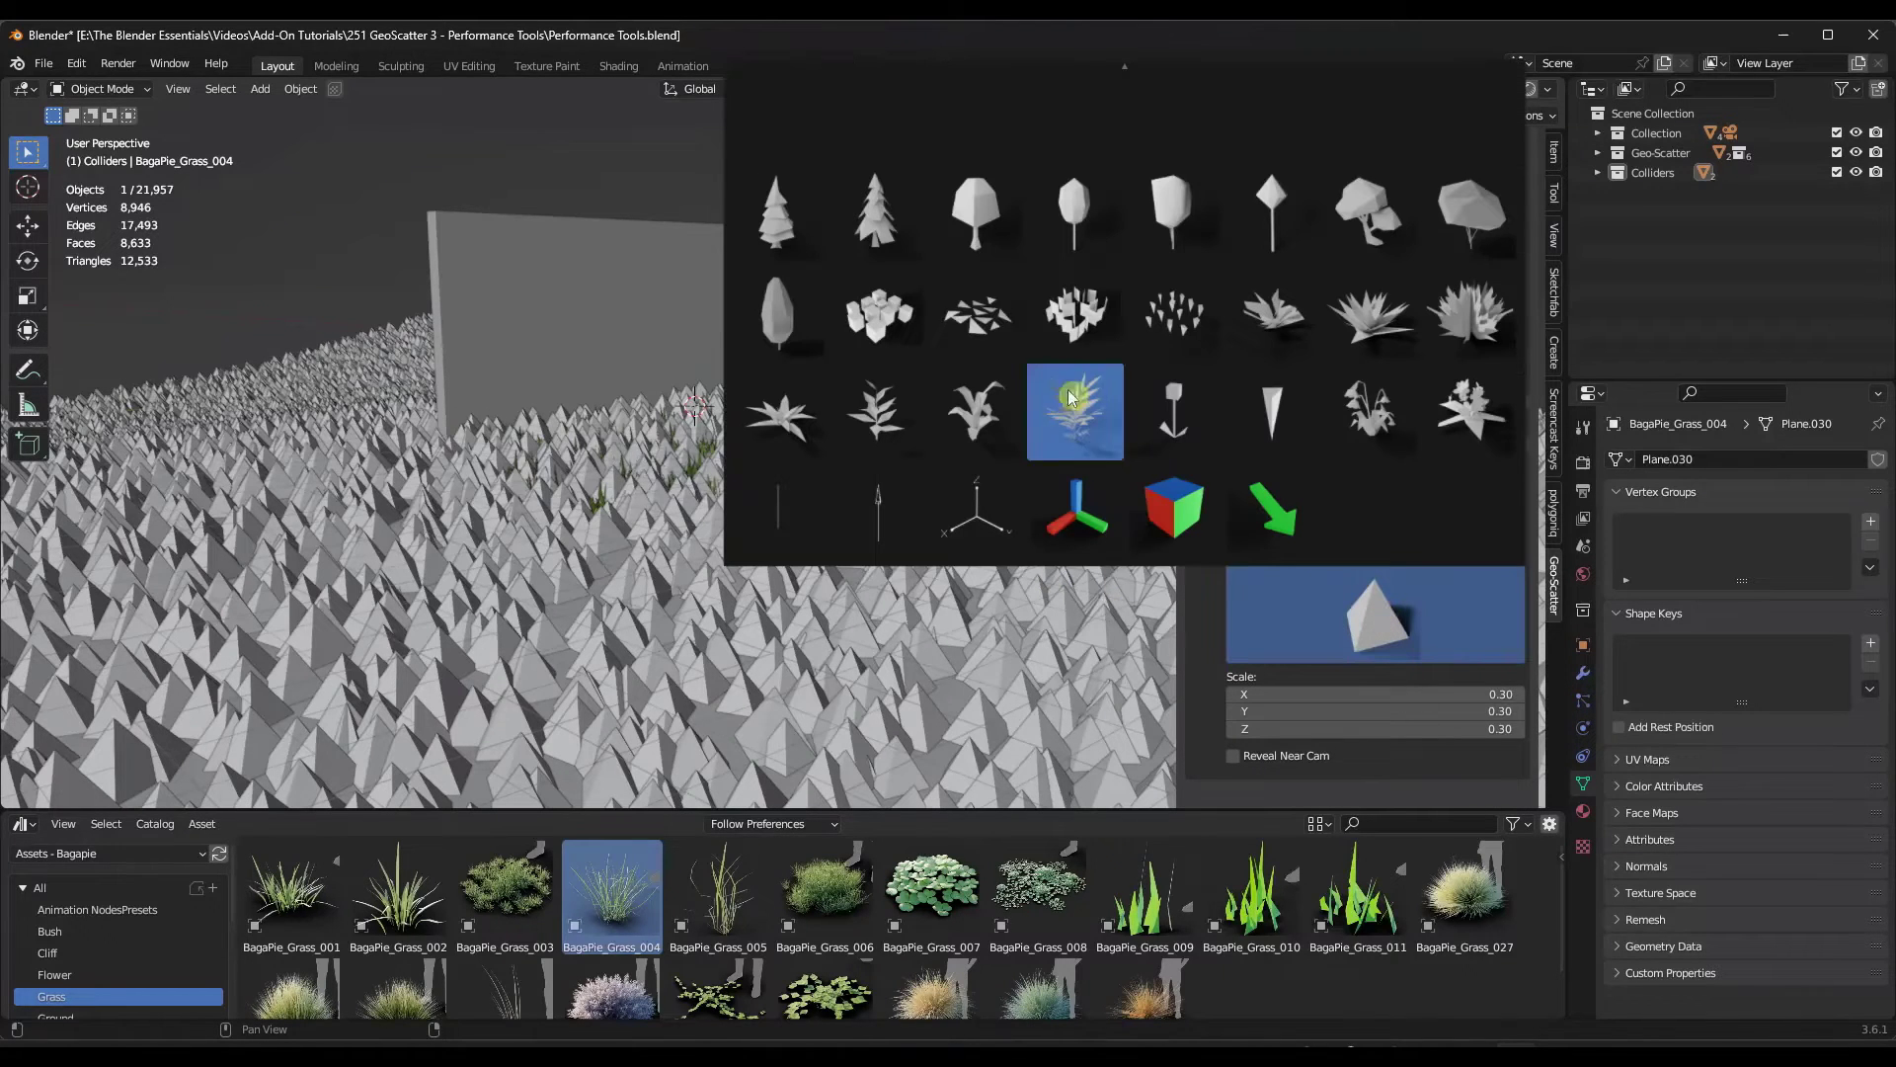
{"action": "left_click", "coordinate": [986, 322]}
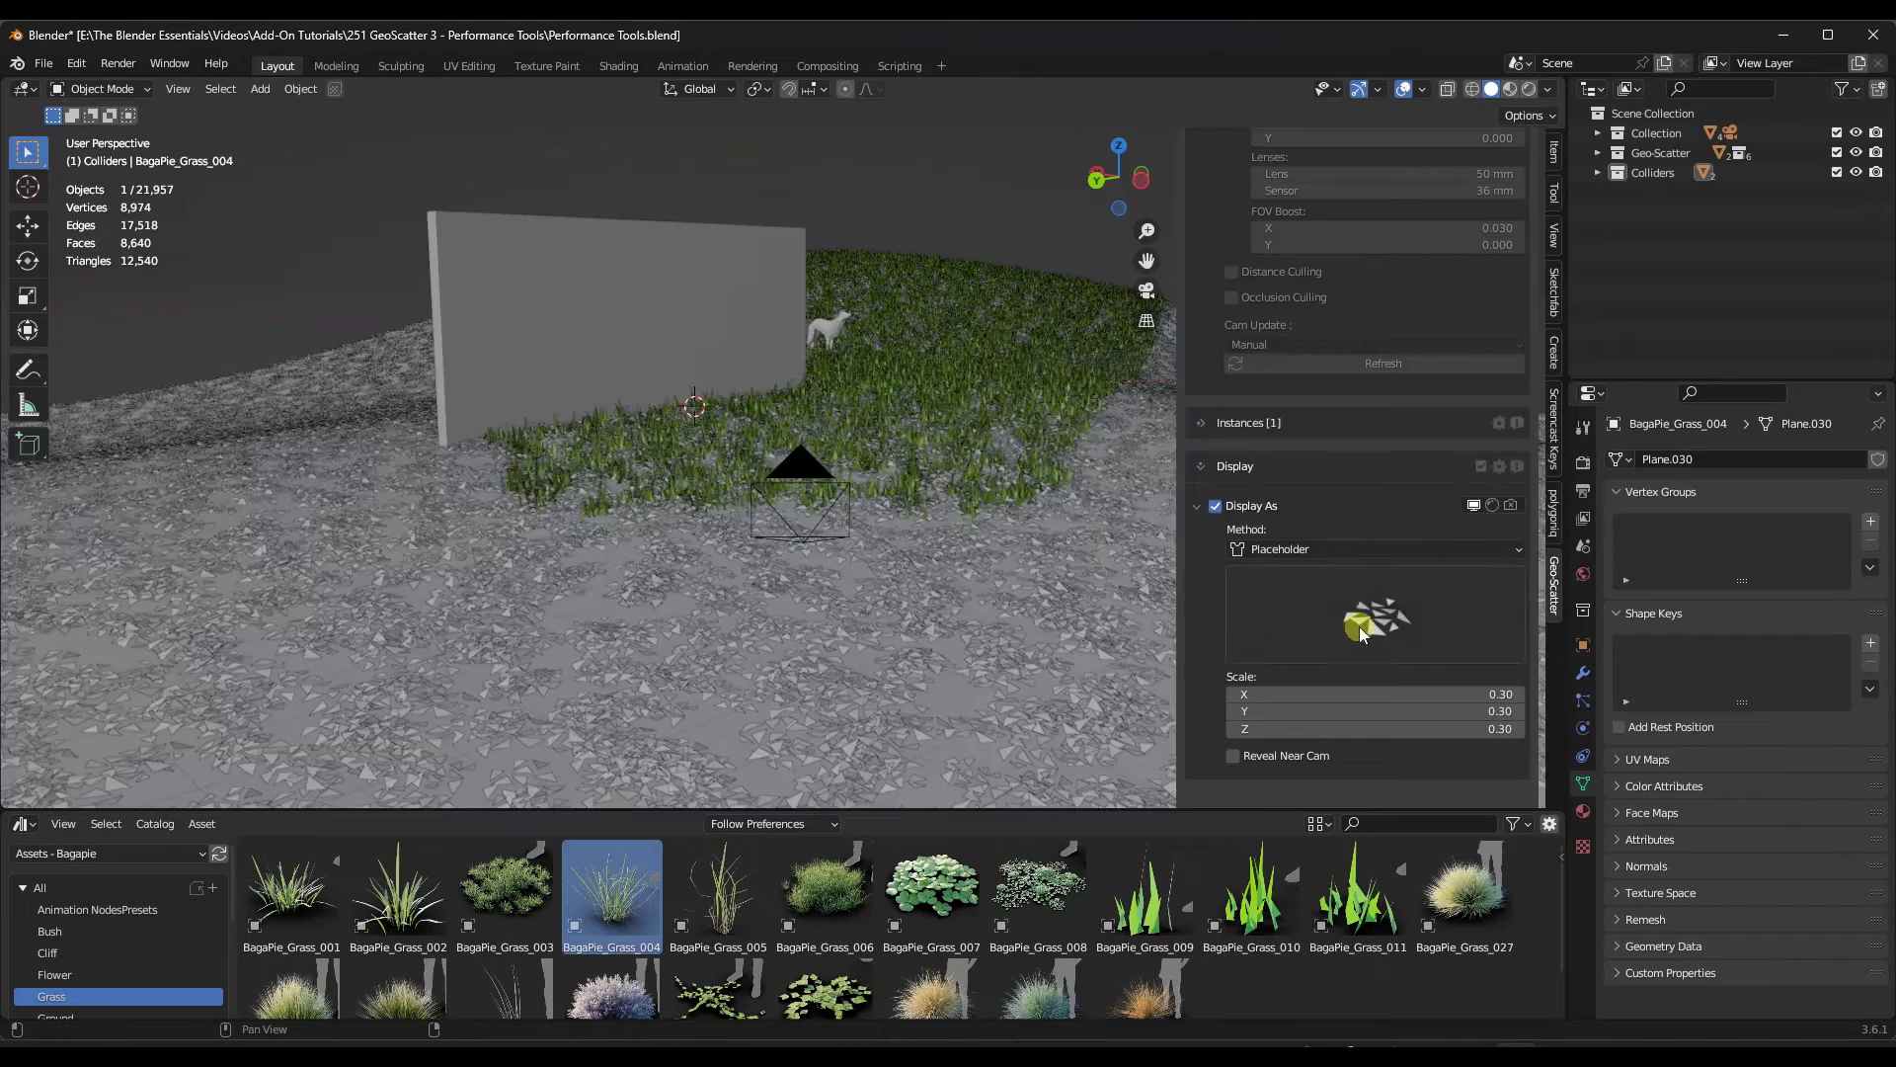
Step: Enable Reveal Near Cam for the placeholders and check the grass near the camera through the camera view
{"action": "key", "text": "KP_0"}
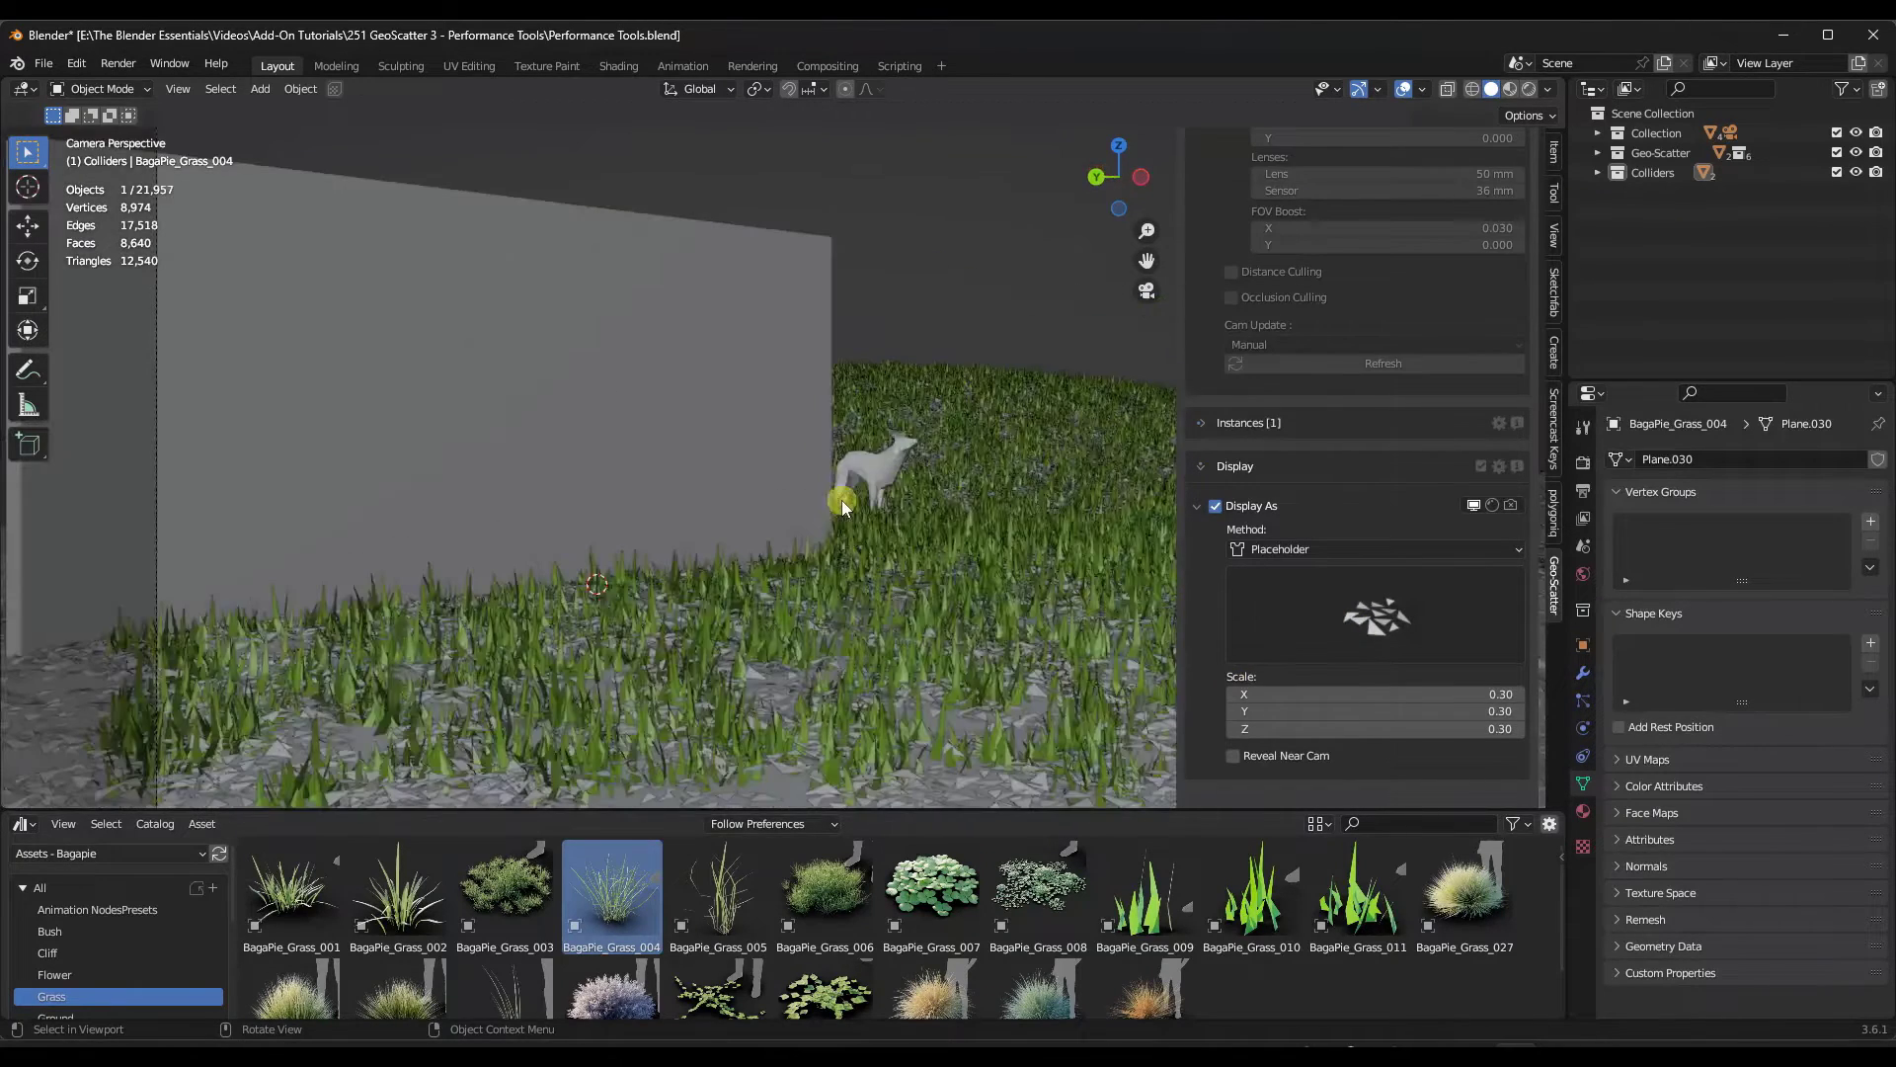
{"action": "left_click", "coordinate": [1256, 757]}
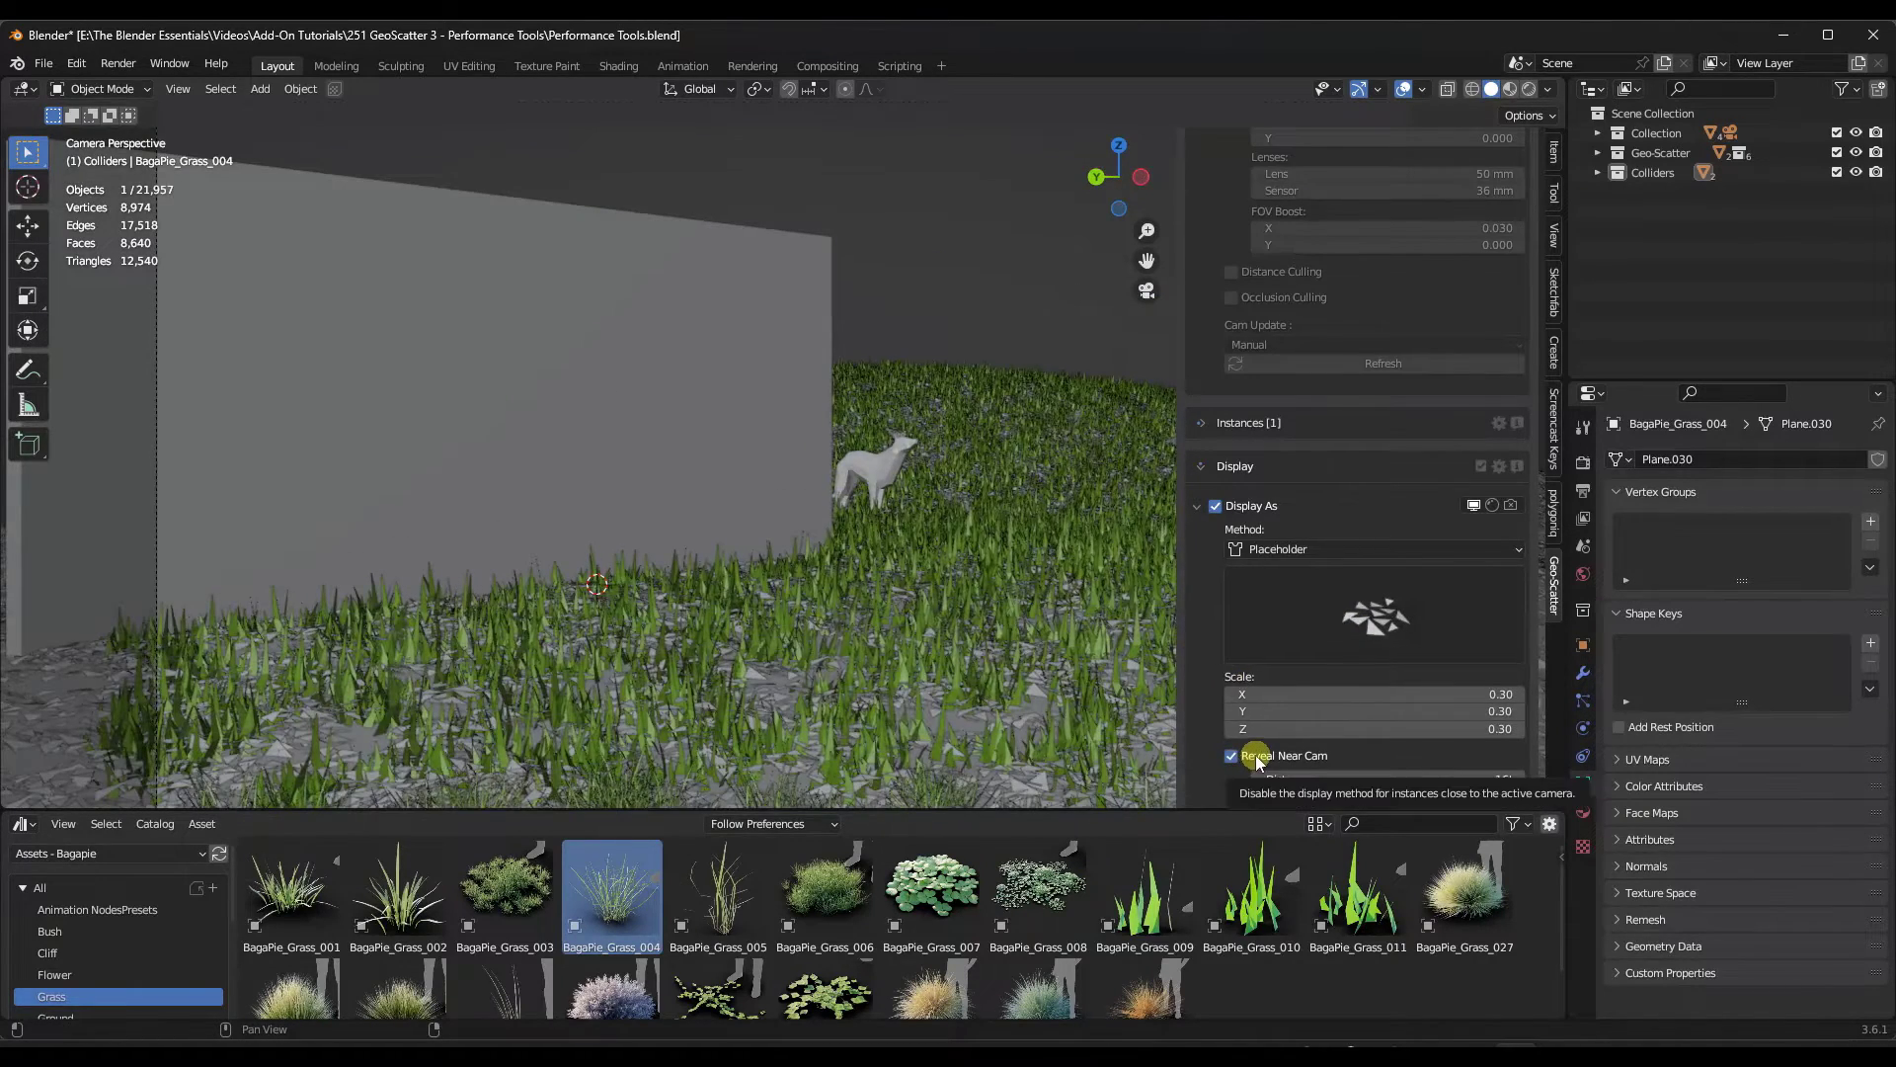
{"action": "scroll", "coordinate": [851, 573], "scroll_direction": "down", "scroll_amount": 2}
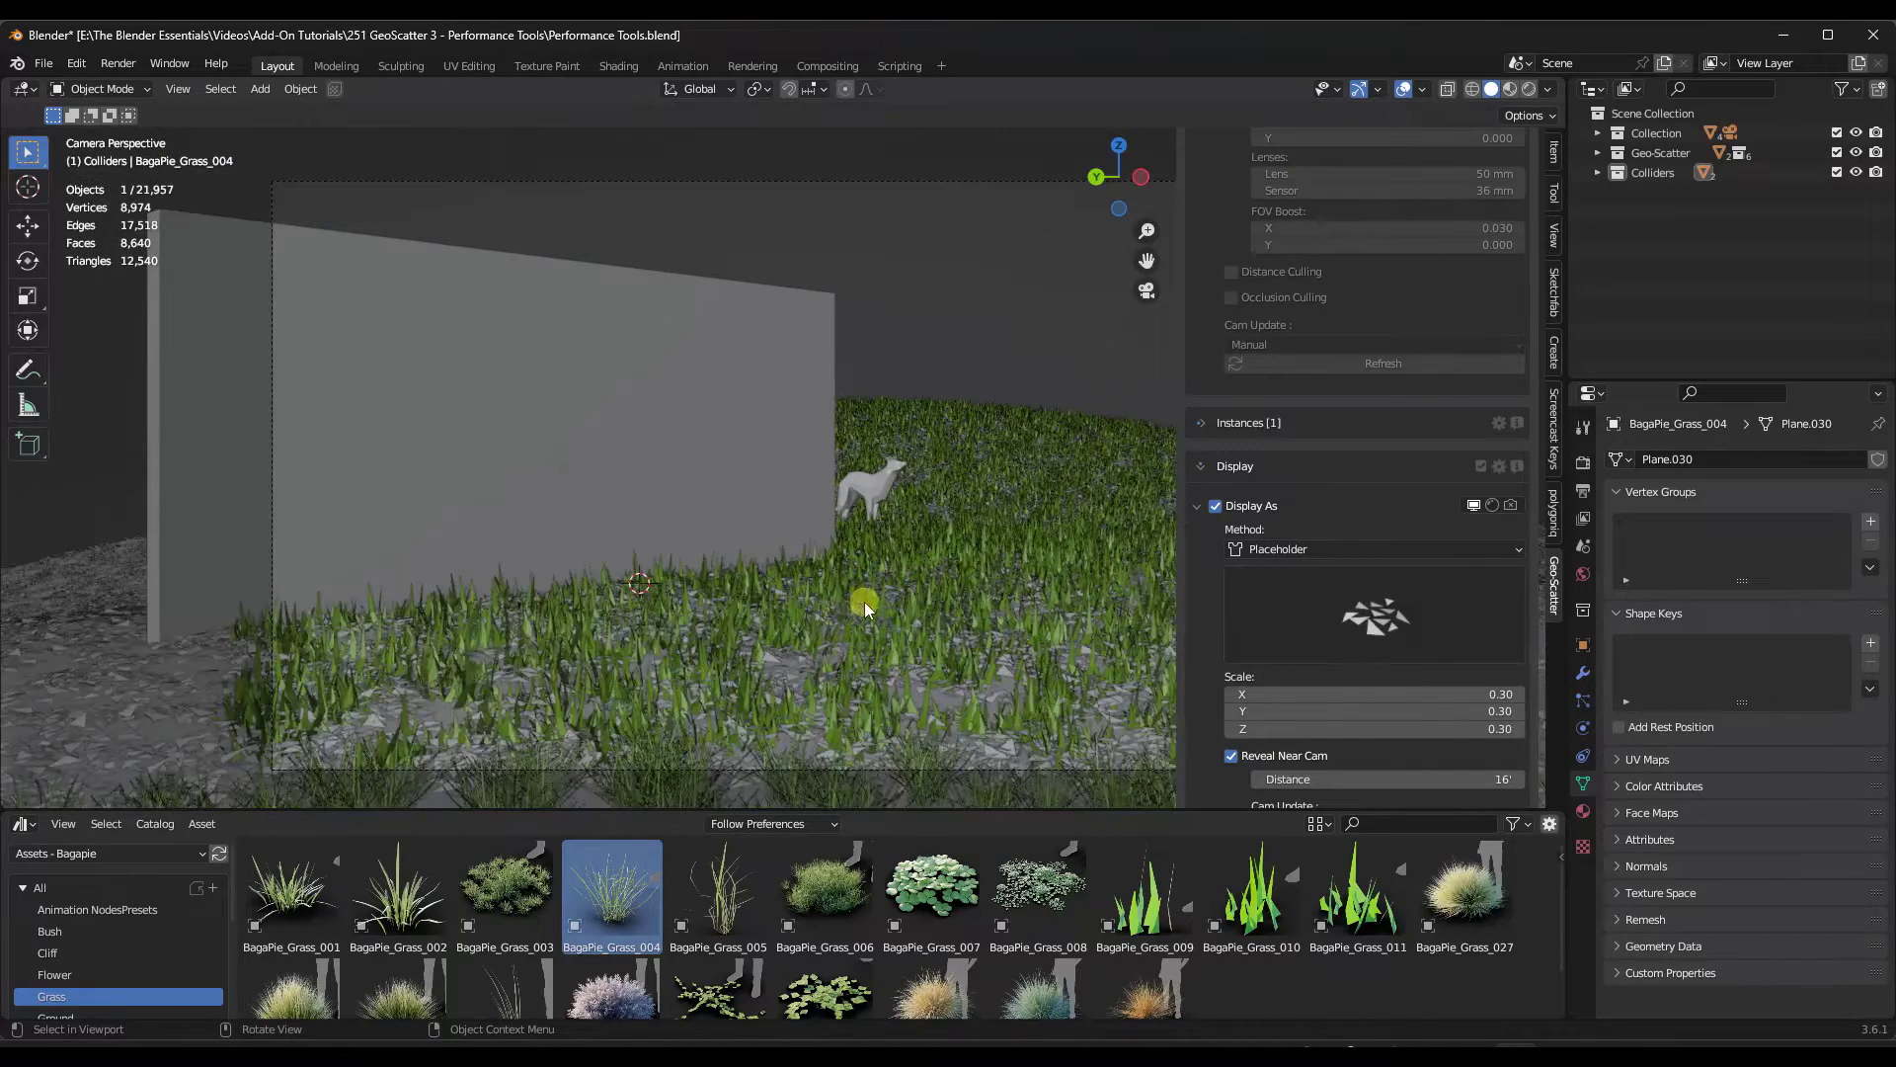
{"action": "scroll", "coordinate": [859, 592], "scroll_direction": "up", "scroll_amount": 1}
{"action": "scroll", "coordinate": [1325, 474], "scroll_direction": "up", "scroll_amount": 10}
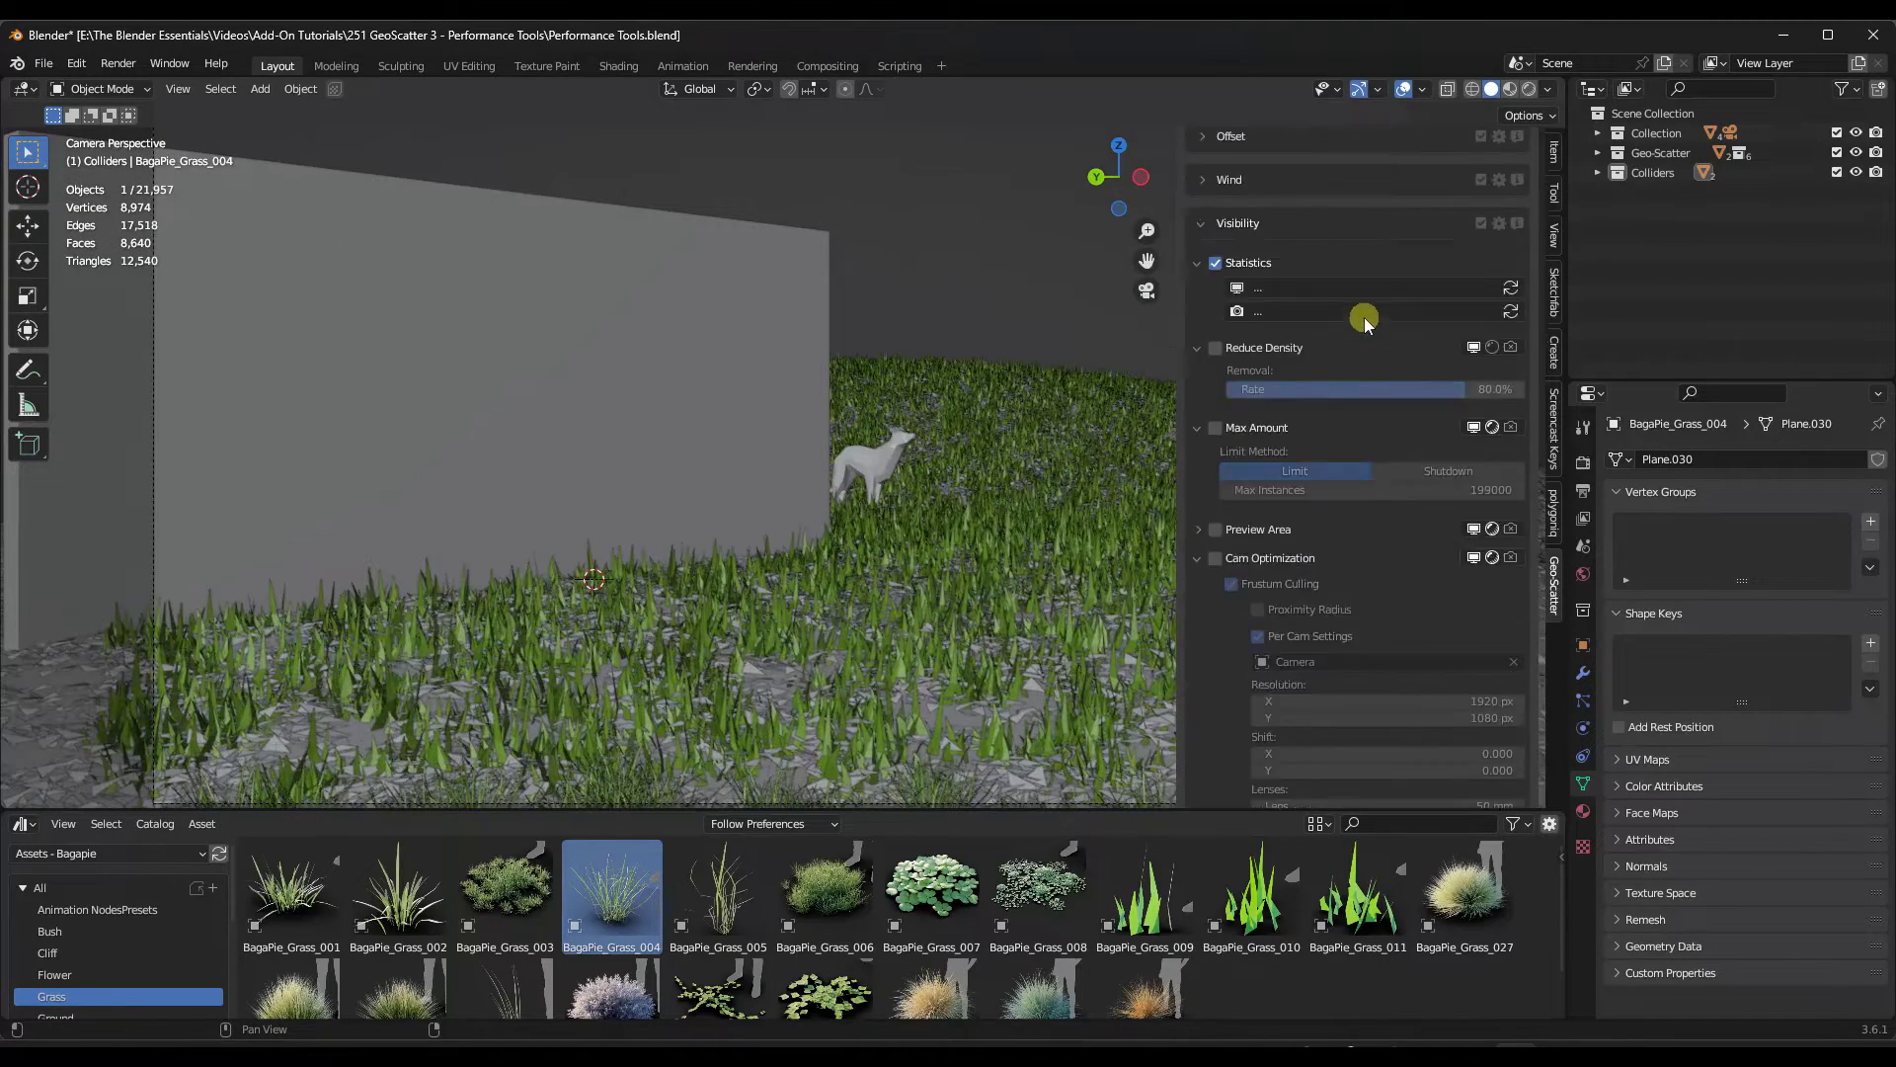
Step: Hide the original 05 Random system in the viewport and set the Reveal Near Cam distance of 05 Random.001 to 56'
{"action": "scroll", "coordinate": [1364, 319], "scroll_direction": "up", "scroll_amount": 10}
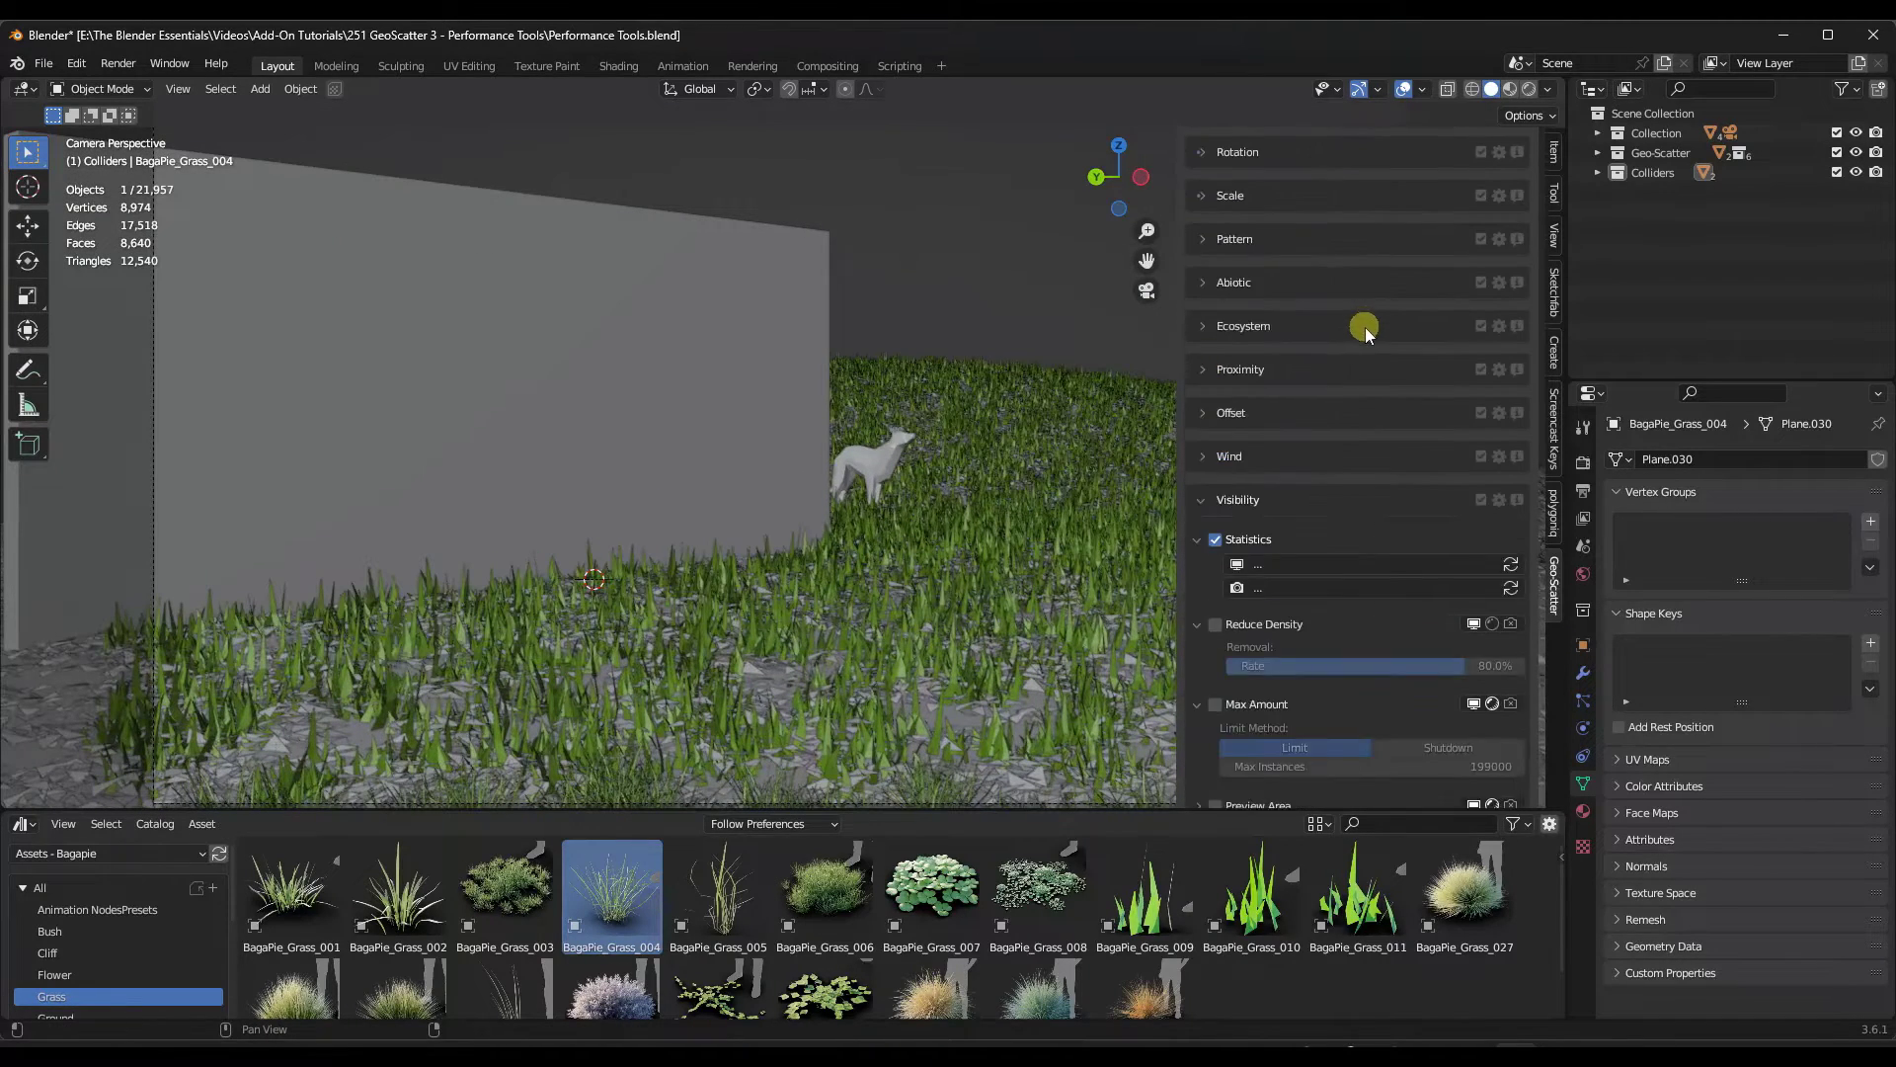
{"action": "left_click", "coordinate": [1472, 259]}
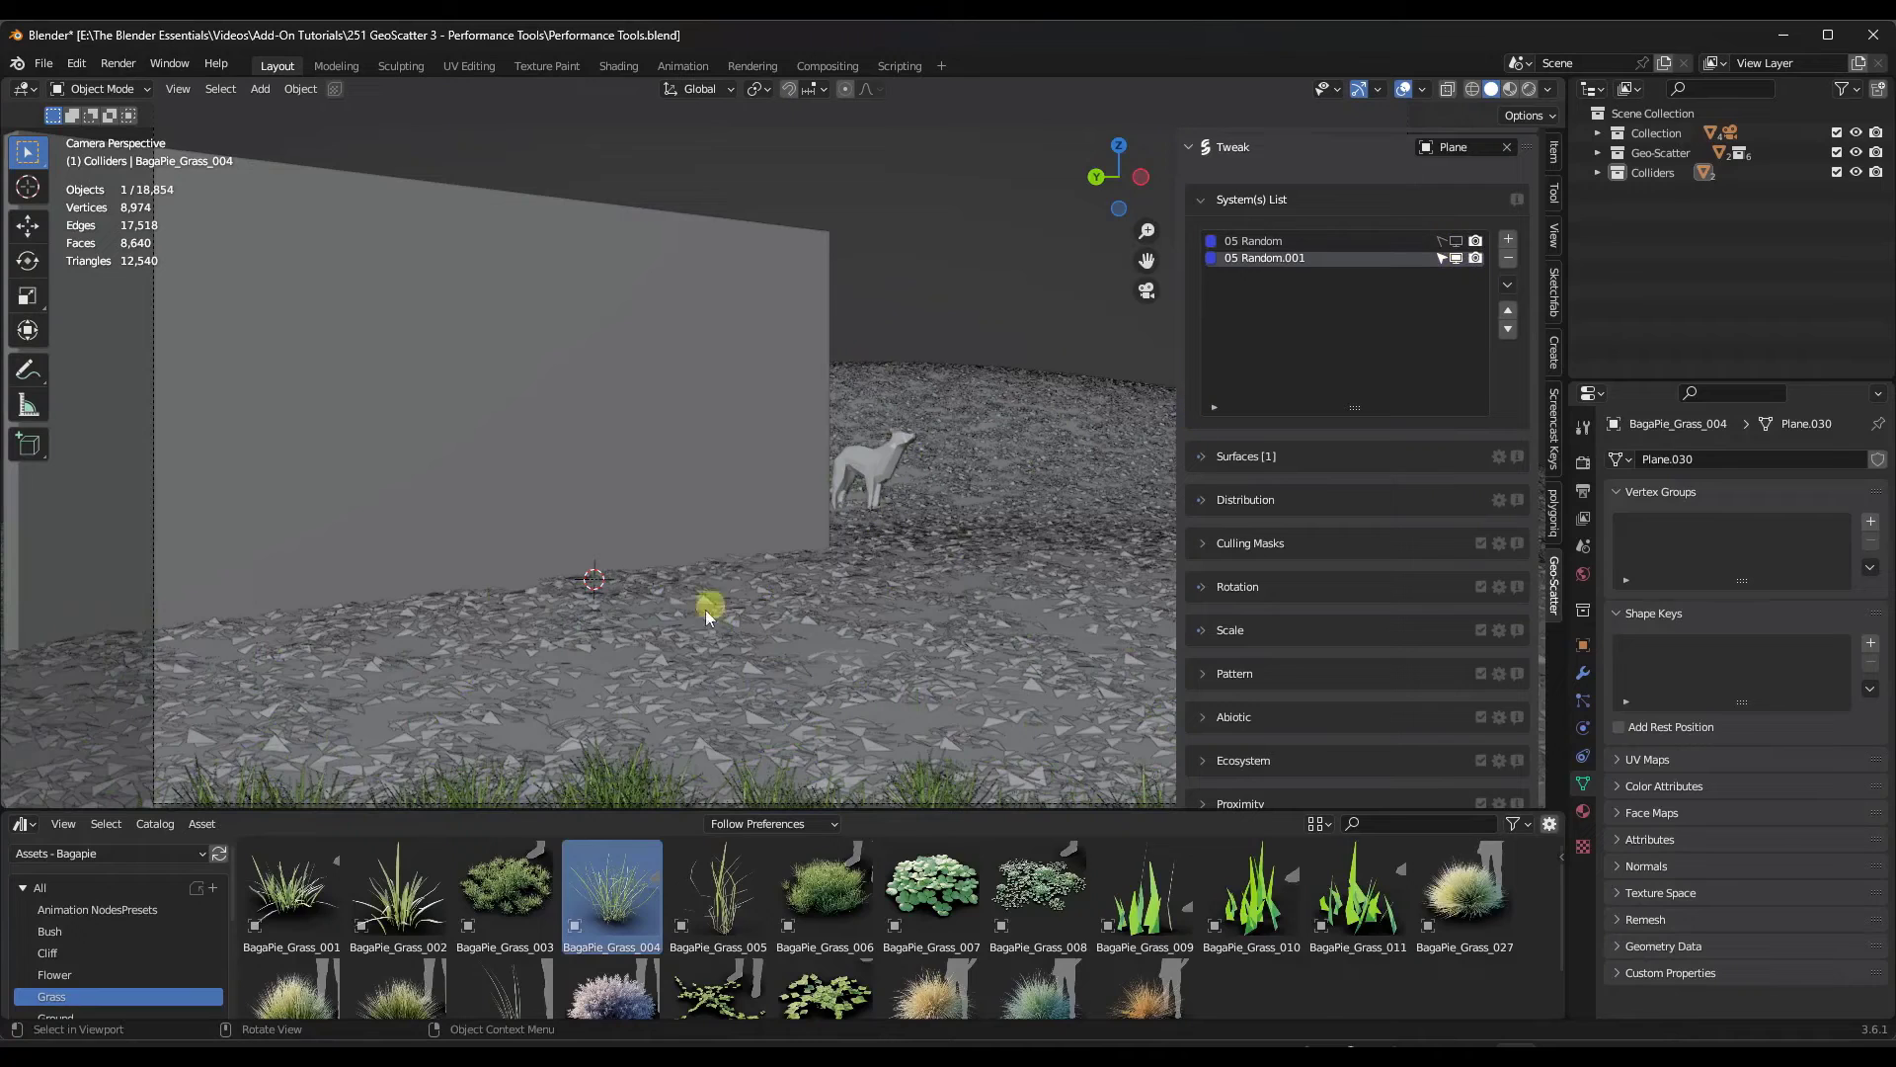
{"action": "scroll", "coordinate": [1311, 614], "scroll_direction": "down", "scroll_amount": 5}
{"action": "scroll", "coordinate": [1314, 617], "scroll_direction": "down", "scroll_amount": 15}
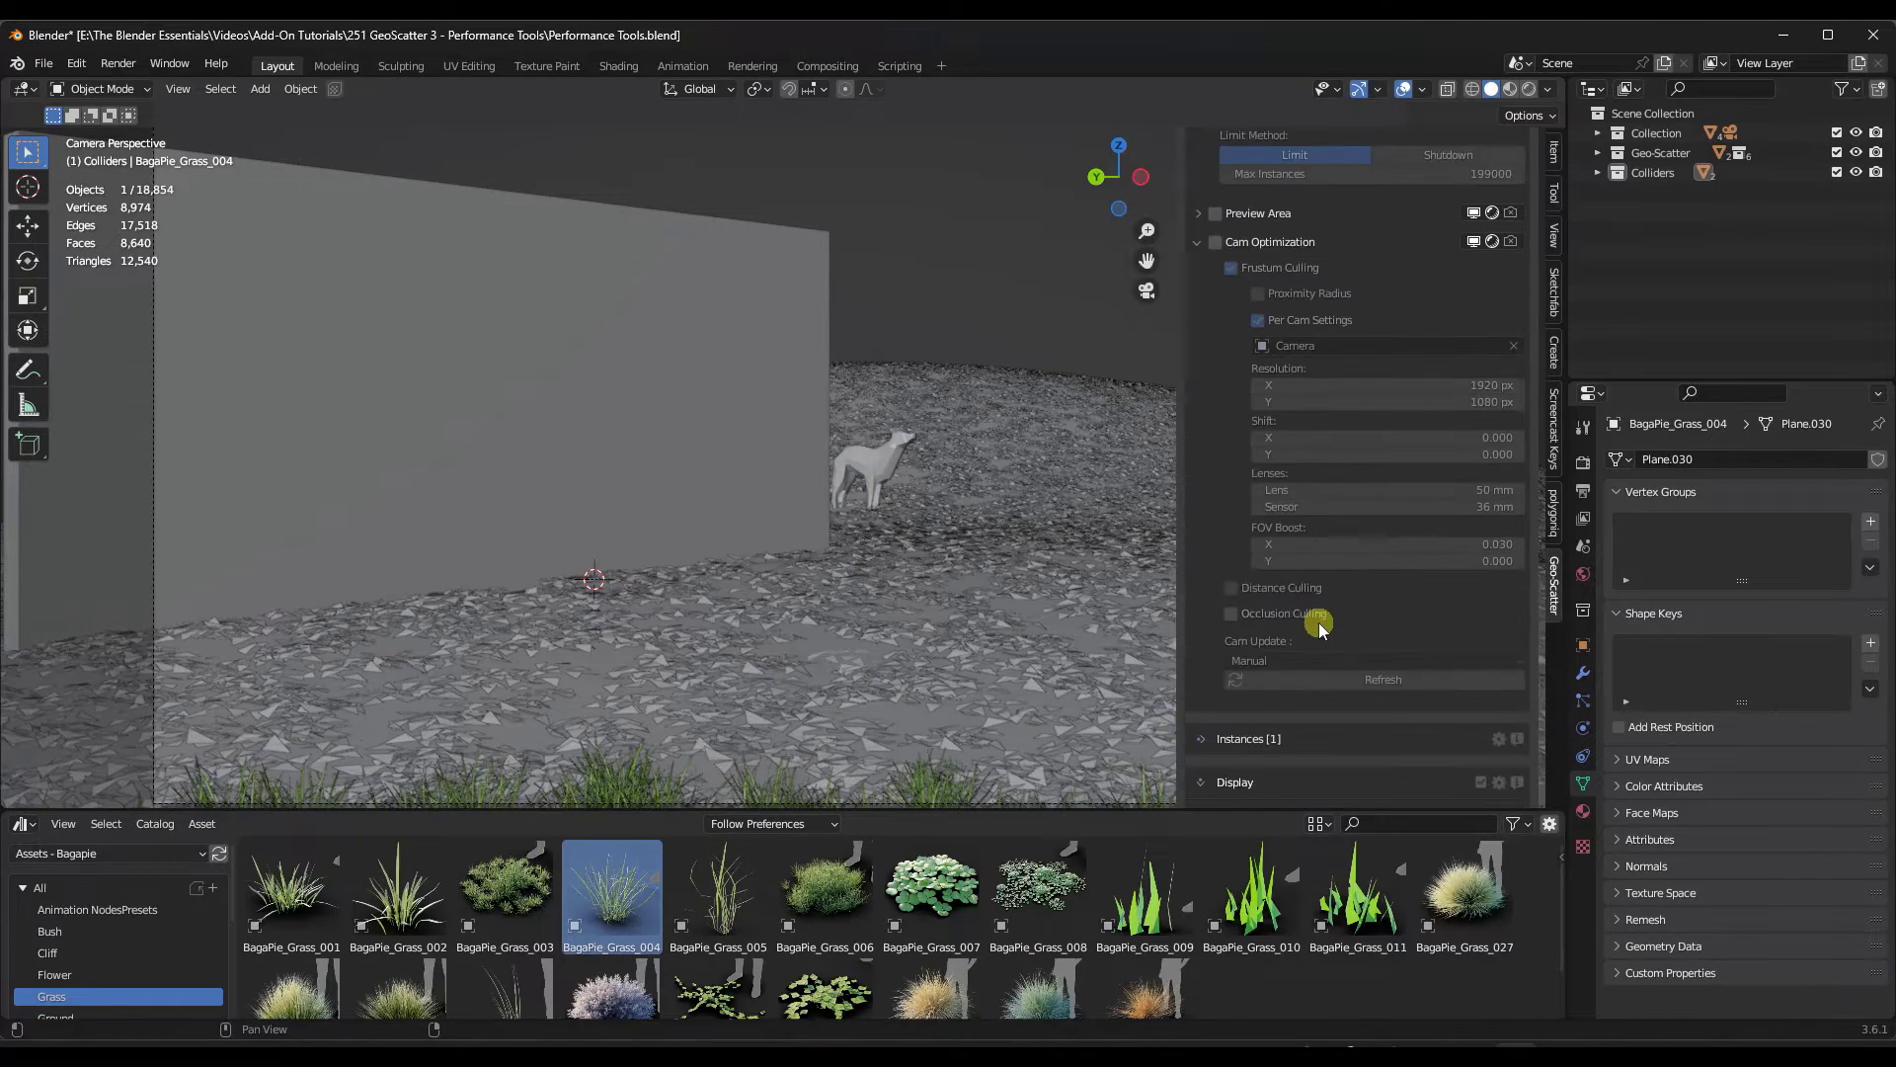
{"action": "scroll", "coordinate": [1317, 621], "scroll_direction": "down", "scroll_amount": 12}
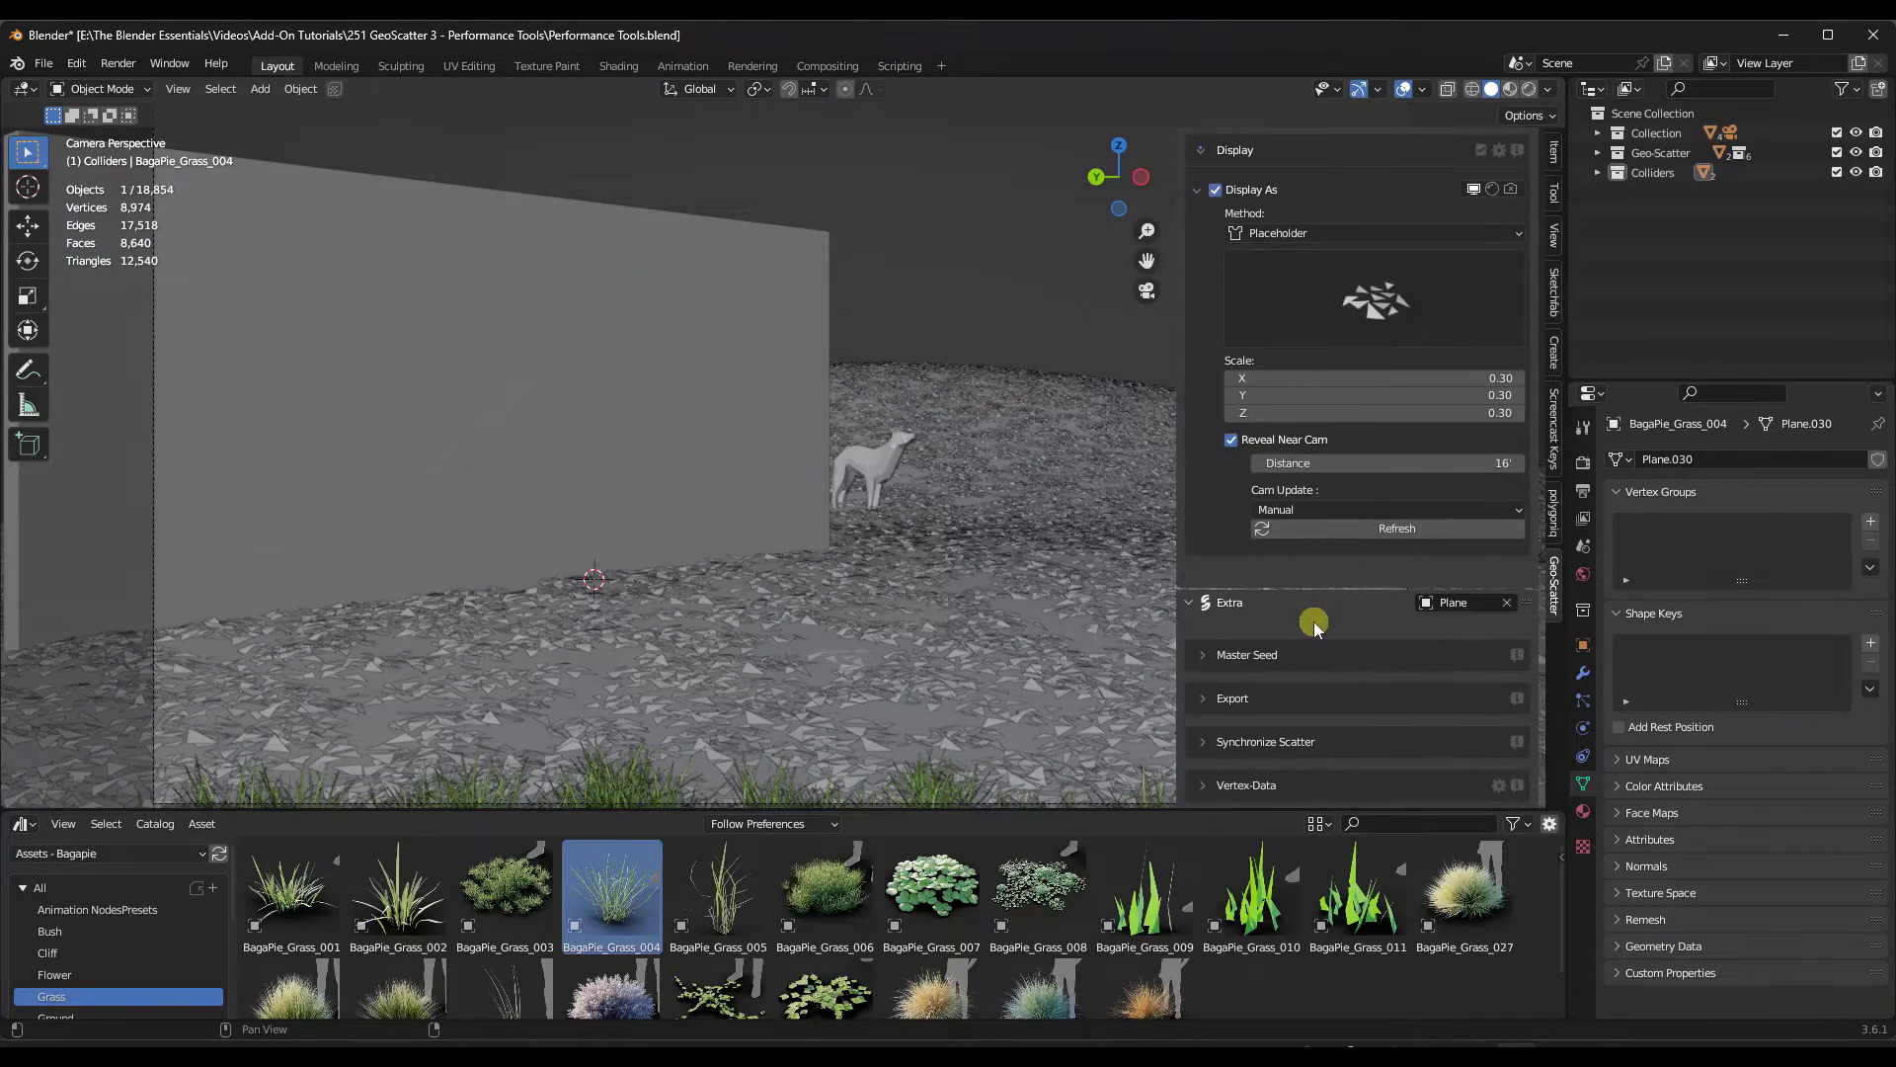
{"action": "mouse_move", "coordinate": [1349, 477]}
{"action": "left_mouse_down"}
{"action": "mouse_move", "coordinate": [1346, 499]}
{"action": "mouse_move", "coordinate": [1333, 468]}
{"action": "mouse_move", "coordinate": [911, 464]}
{"action": "mouse_move", "coordinate": [1160, 478]}
{"action": "mouse_move", "coordinate": [752, 485]}
{"action": "mouse_move", "coordinate": [1380, 478]}
{"action": "left_mouse_up"}
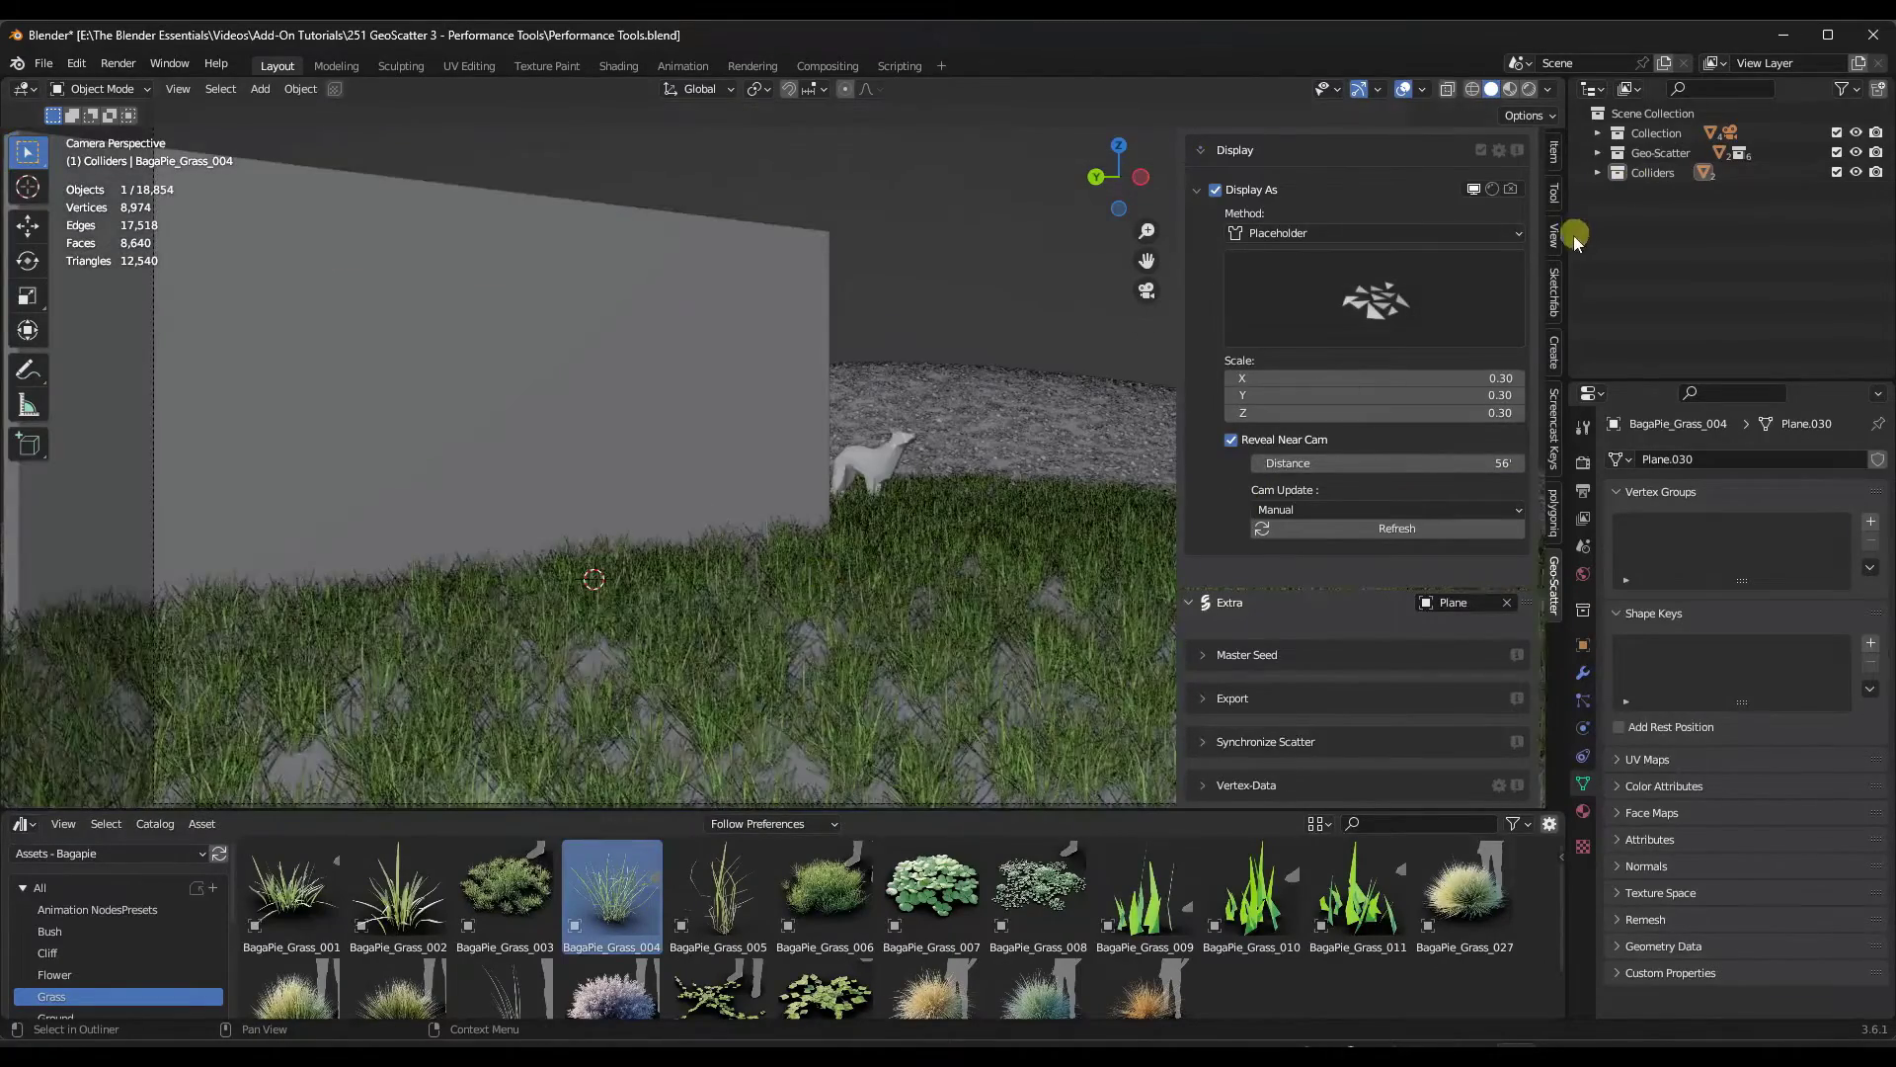
Step: Lock the camera to the view and move it forward until the dog is close up in the frame
{"action": "scroll", "coordinate": [1351, 385], "scroll_direction": "up", "scroll_amount": 10}
{"action": "scroll", "coordinate": [1298, 468], "scroll_direction": "up", "scroll_amount": 5}
{"action": "scroll", "coordinate": [1298, 468], "scroll_direction": "up", "scroll_amount": 20}
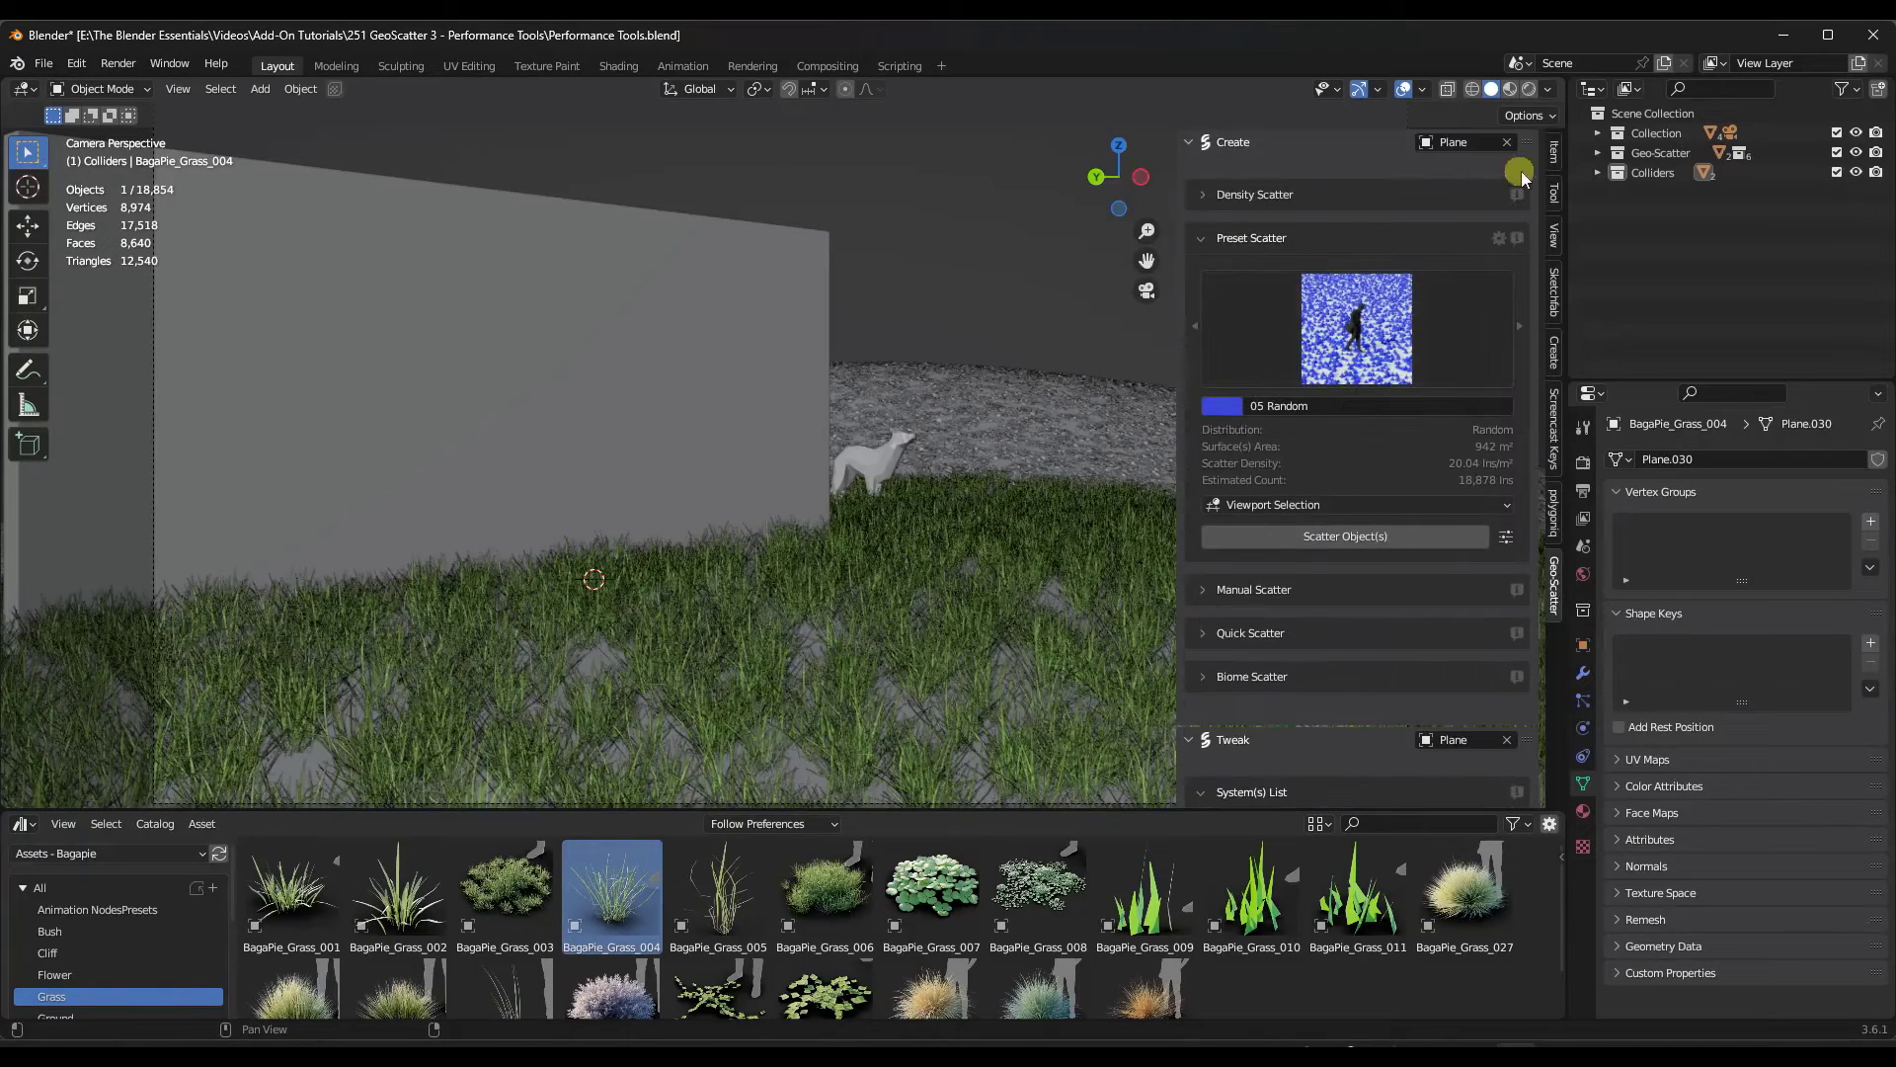
{"action": "left_click", "coordinate": [1553, 193]}
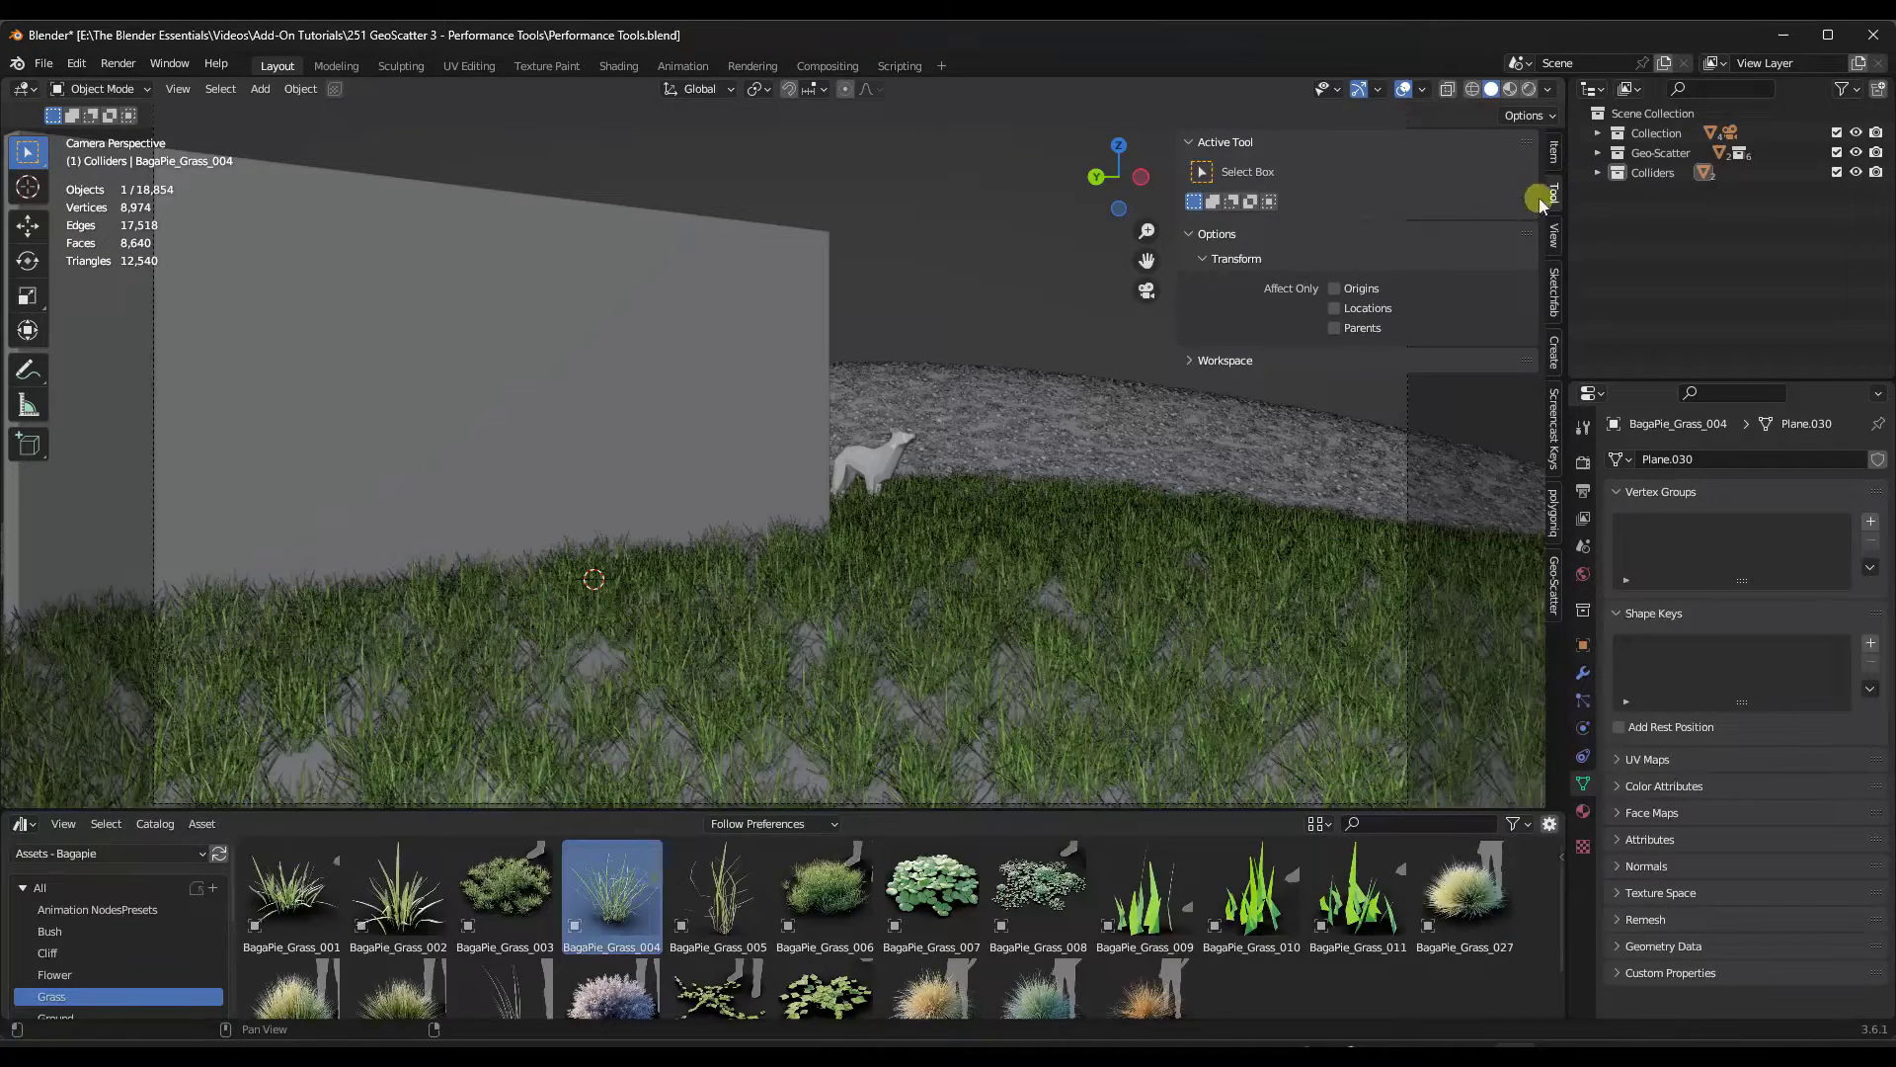
{"action": "left_click", "coordinate": [1555, 233]}
{"action": "left_click", "coordinate": [1329, 393]}
{"action": "middle_click_drag", "start_coordinate": [981, 491], "coordinate": [784, 563]}
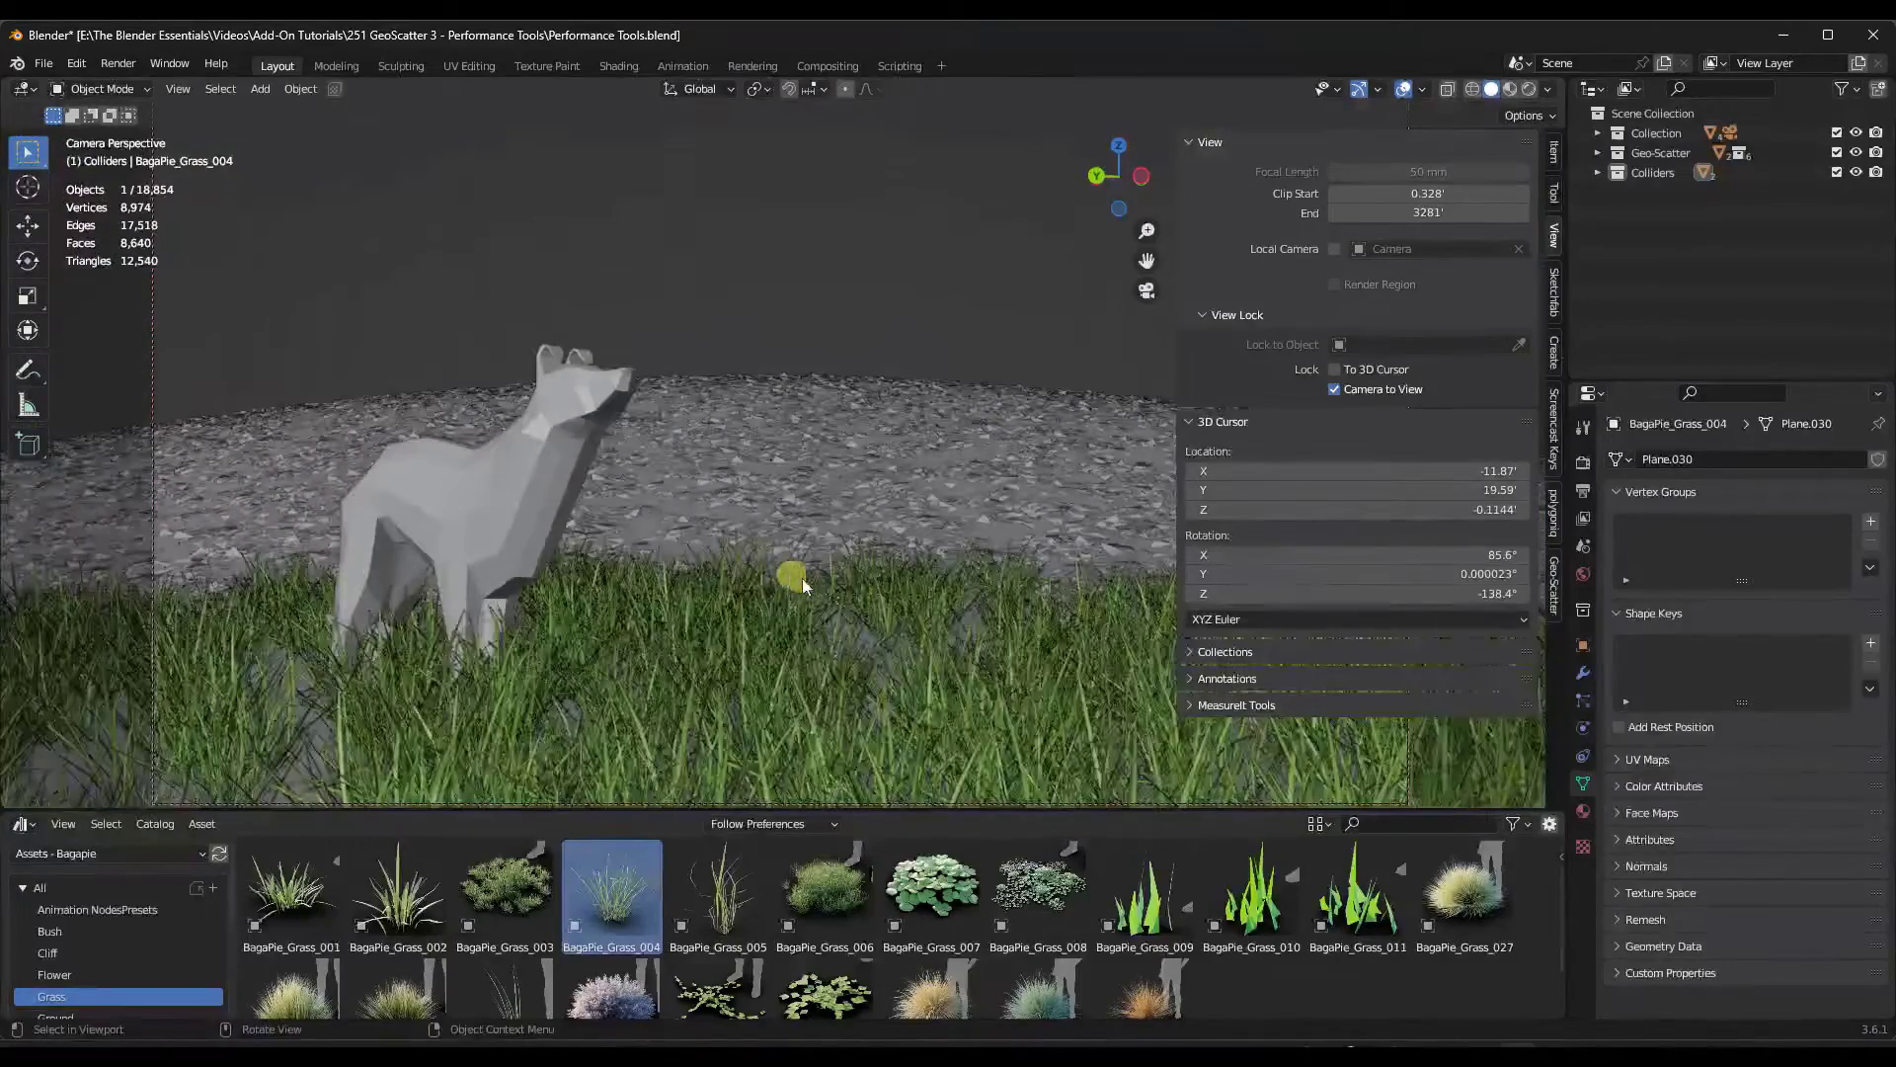
Step: Refresh the Reveal Near Cam placeholders of 05 Random.001 for the new camera position
{"action": "left_click", "coordinate": [1556, 583]}
{"action": "scroll", "coordinate": [1472, 613], "scroll_direction": "down", "scroll_amount": 15}
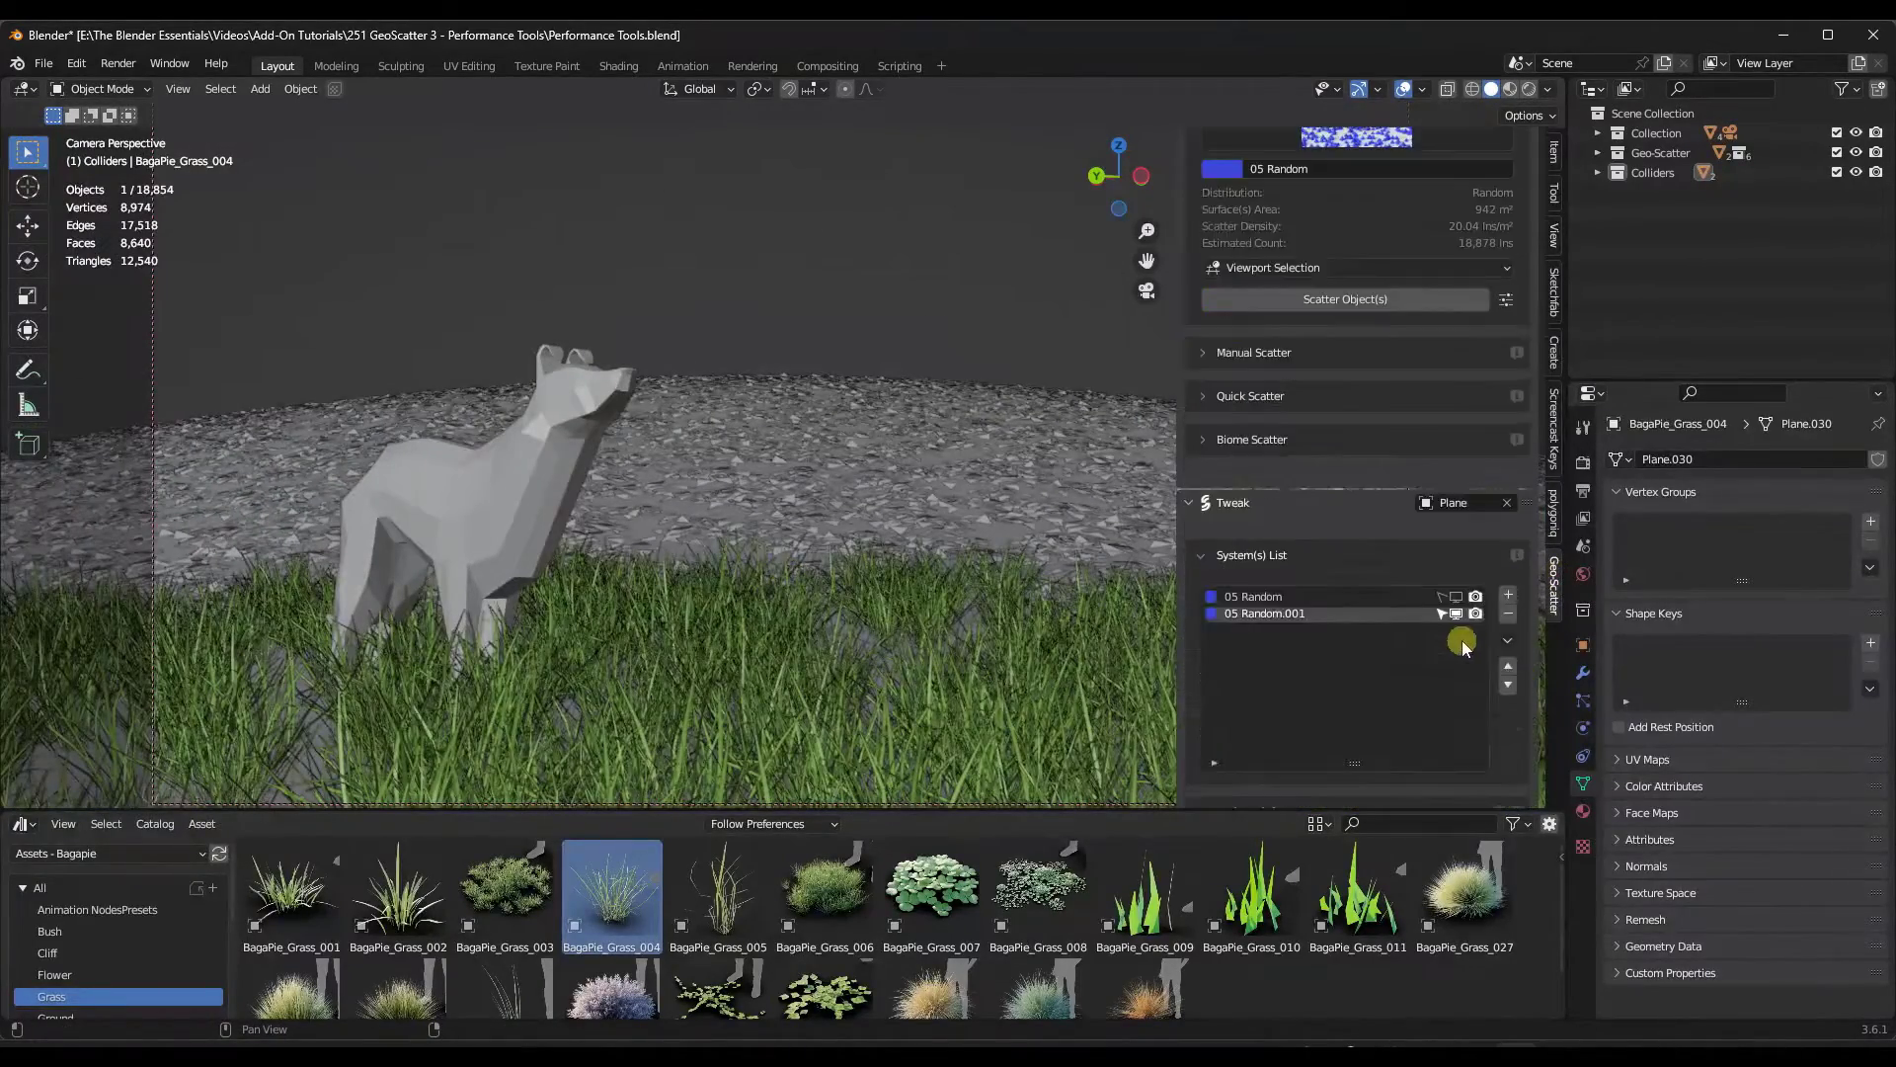
{"action": "scroll", "coordinate": [1397, 572], "scroll_direction": "down", "scroll_amount": 15}
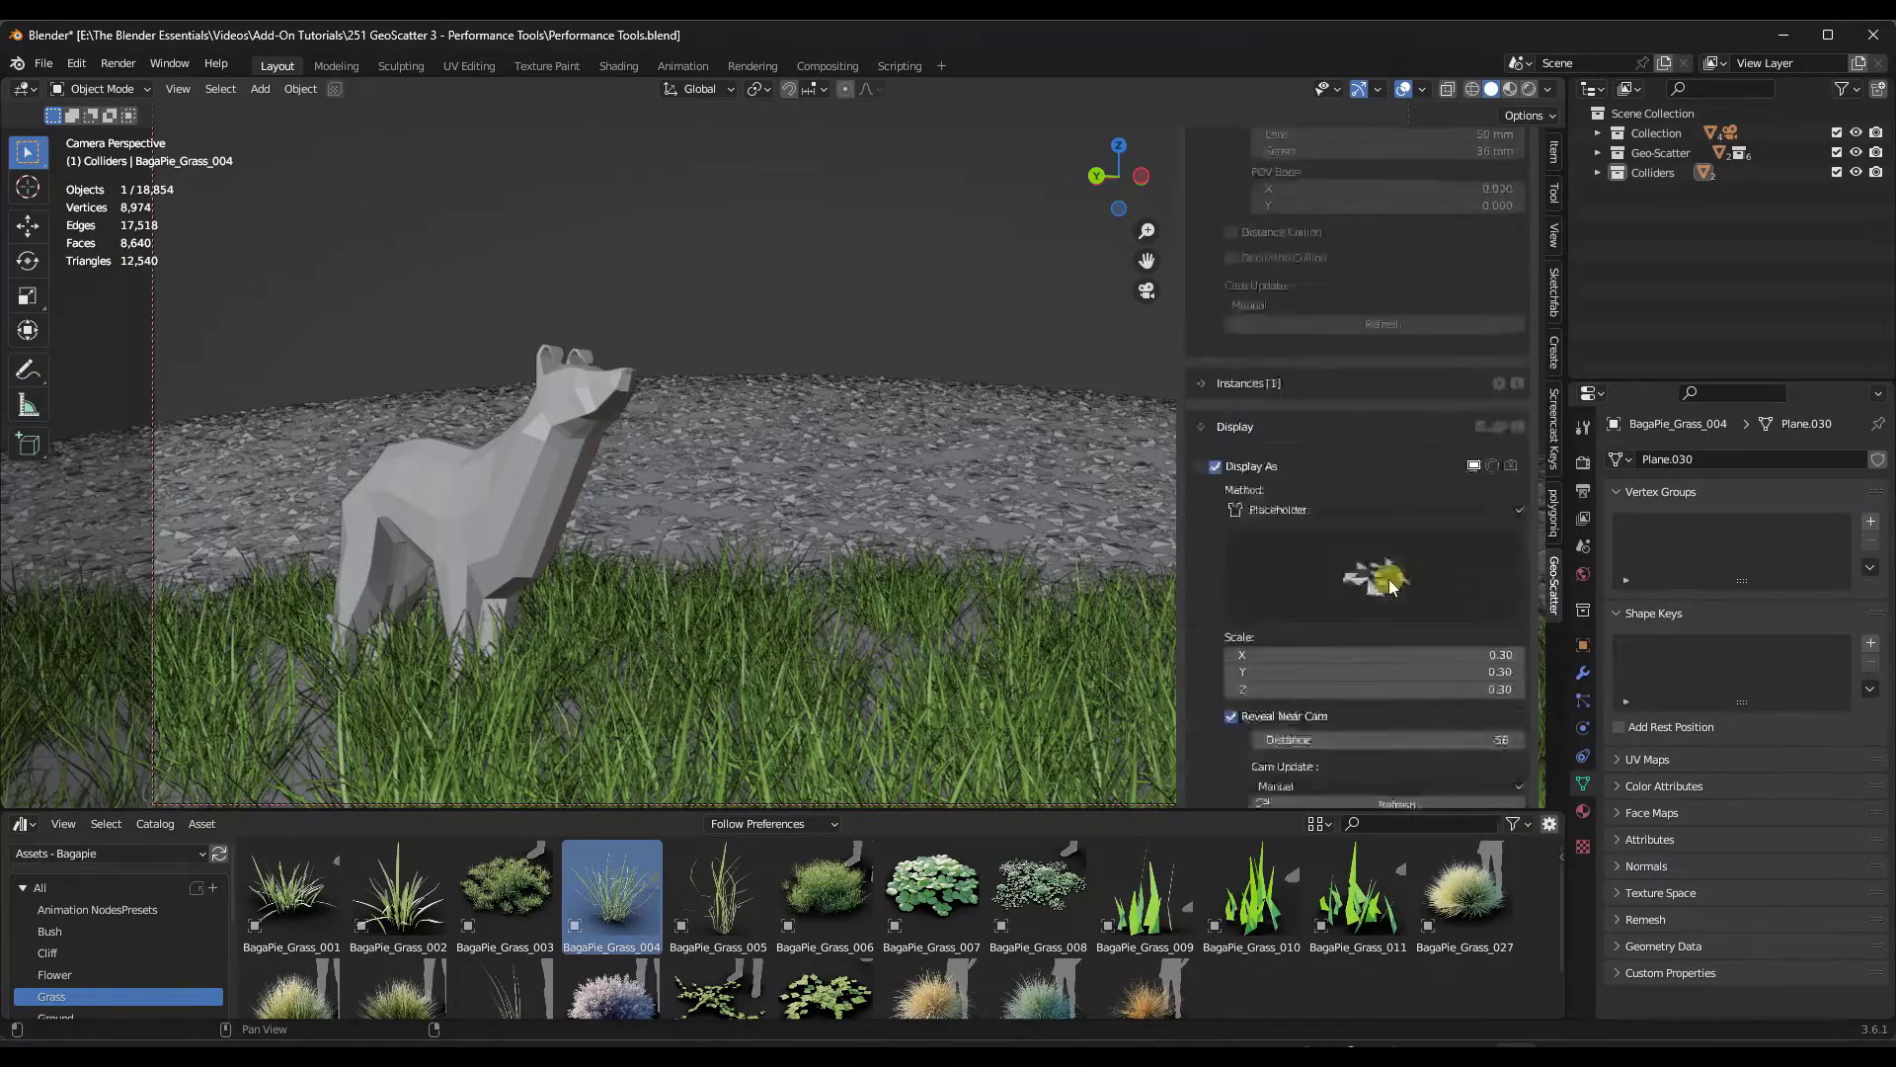
{"action": "left_click", "coordinate": [1342, 489]}
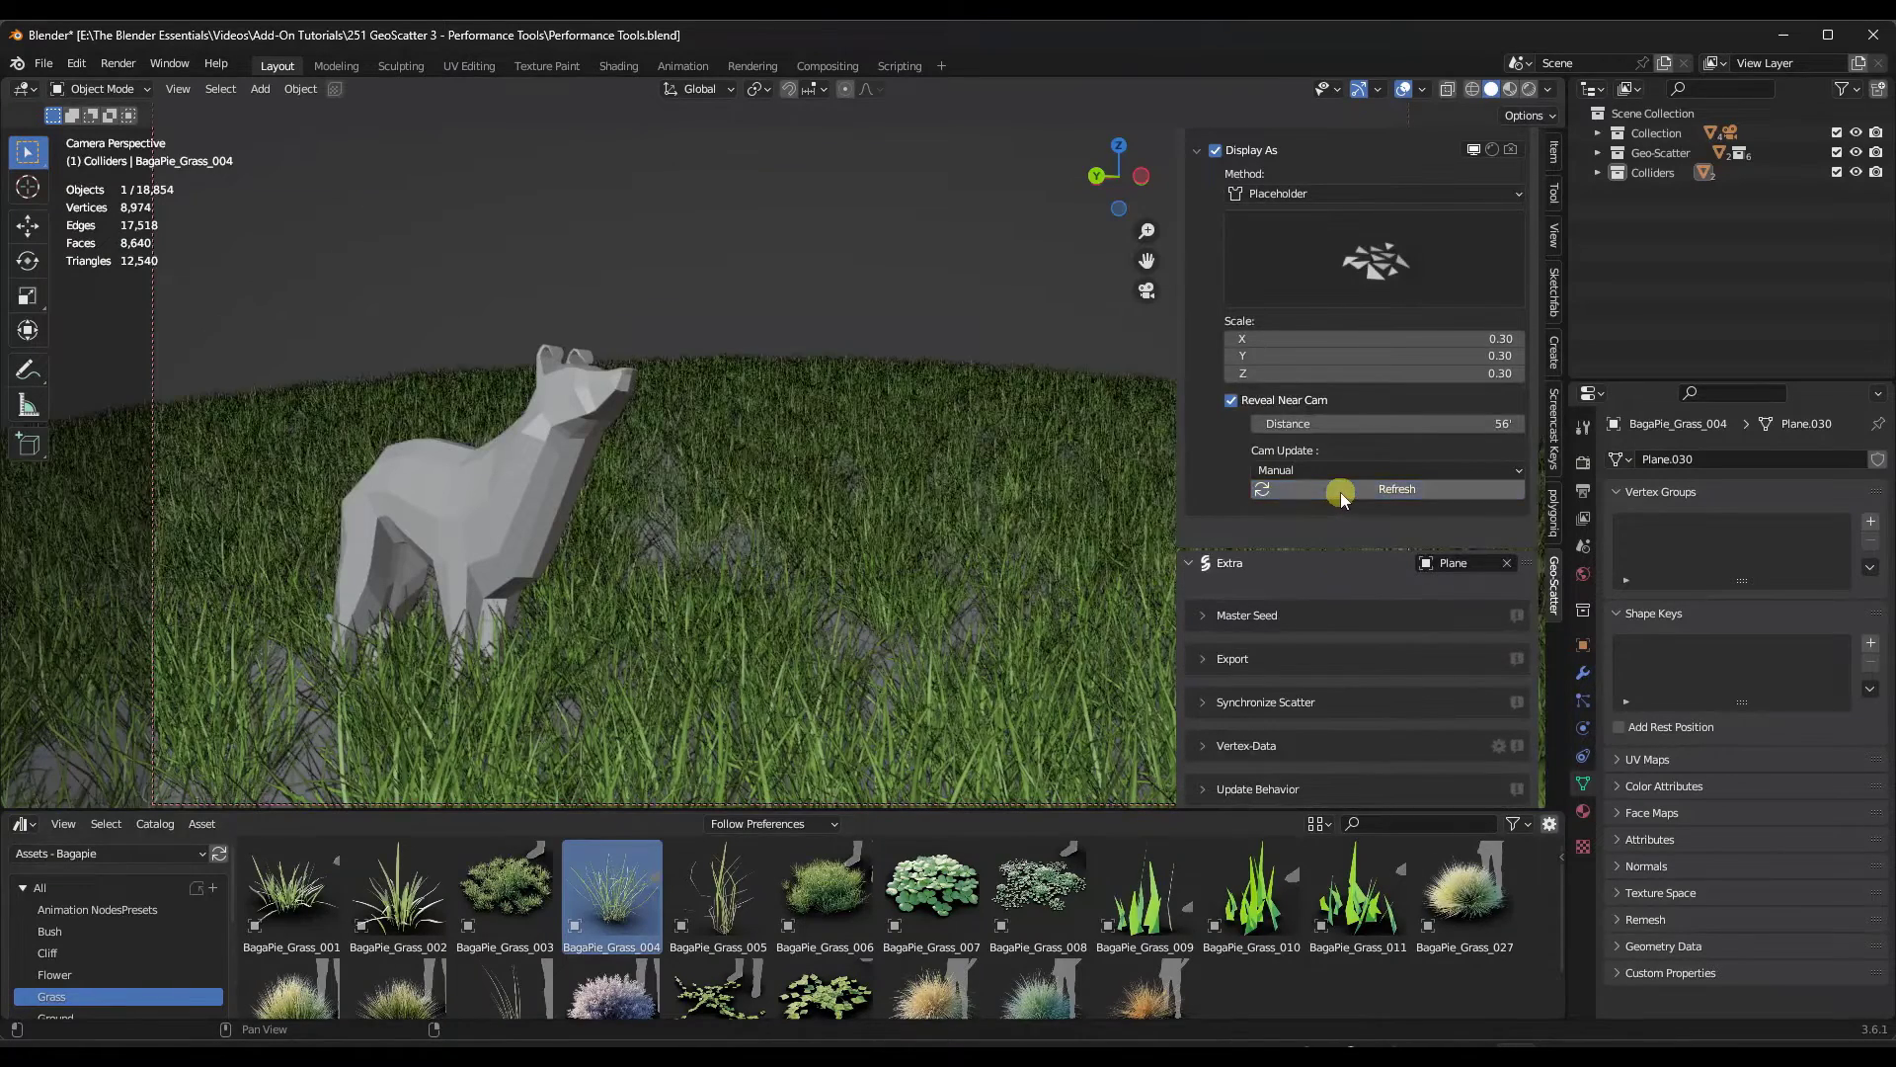
Step: Set the Cam Update method to On Halt and reposition the camera around the wall and dog to test it
{"action": "left_click", "coordinate": [1296, 470]}
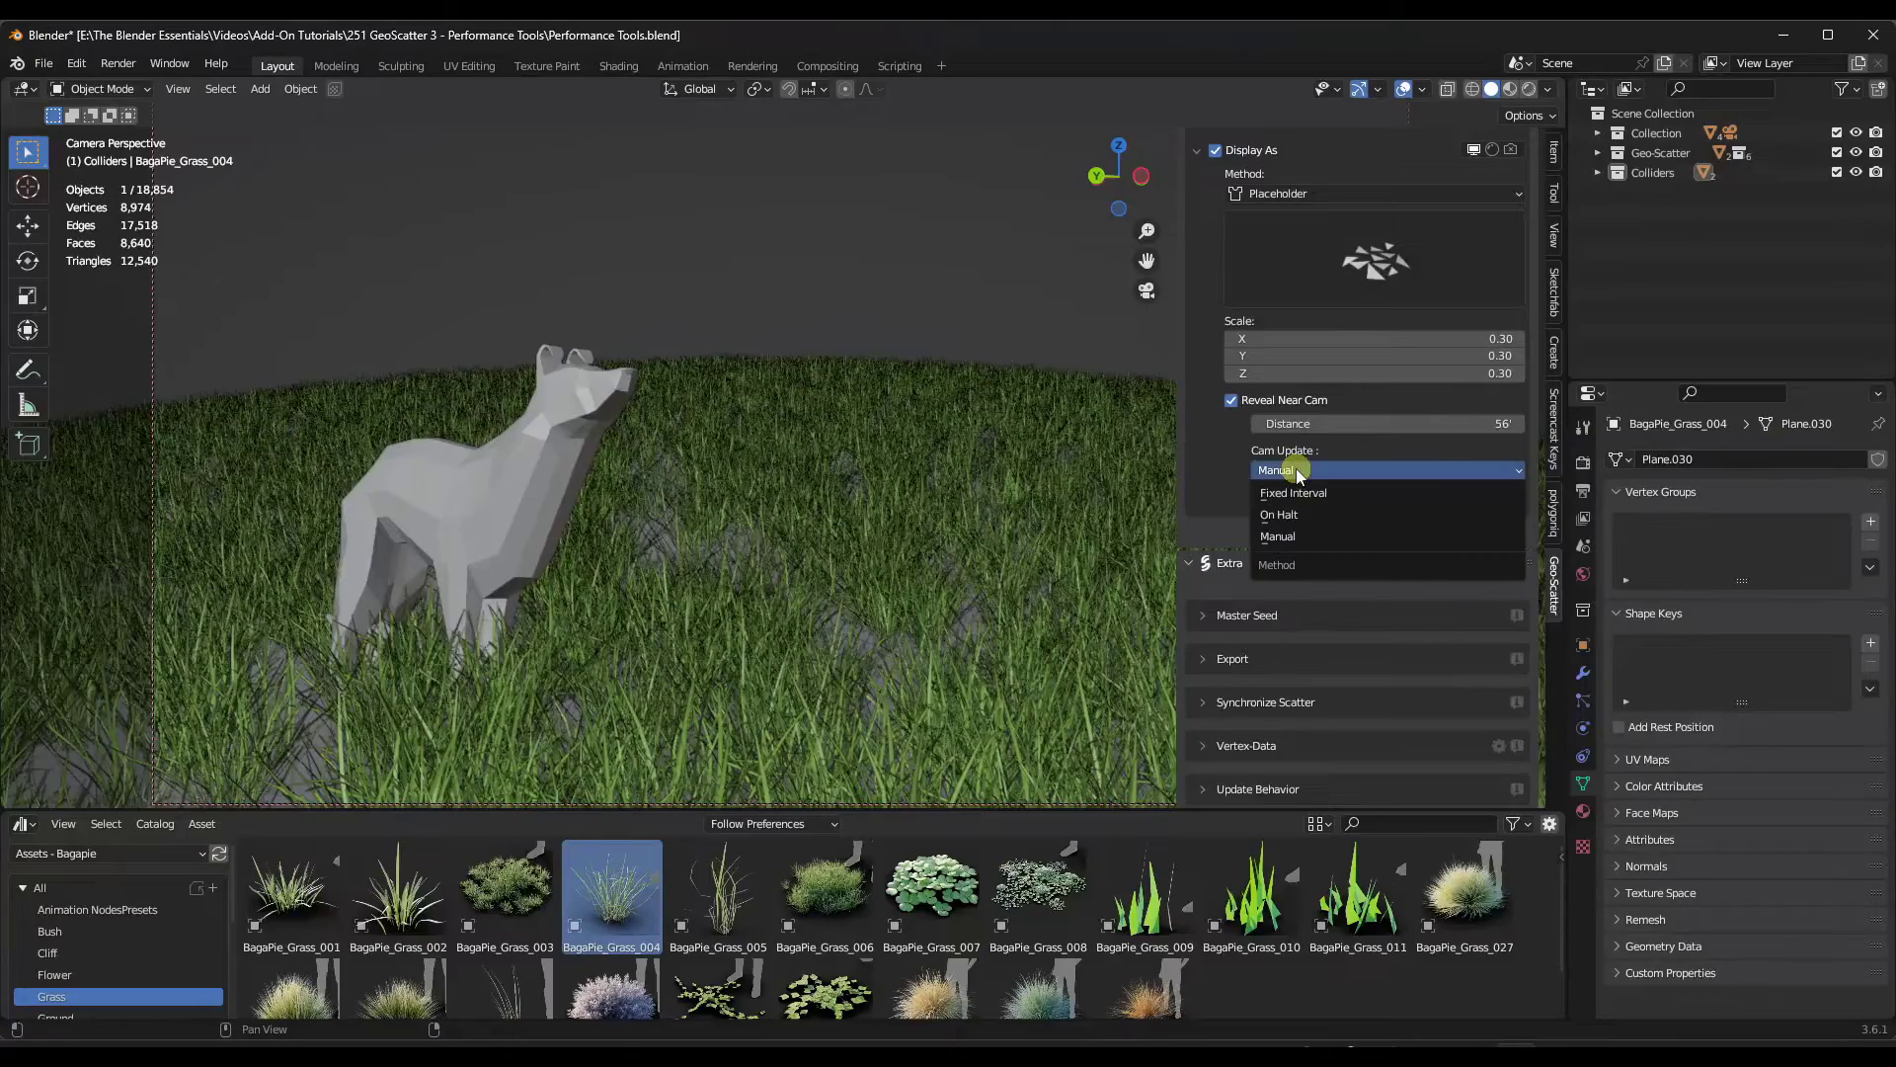
{"action": "left_click", "coordinate": [1284, 515]}
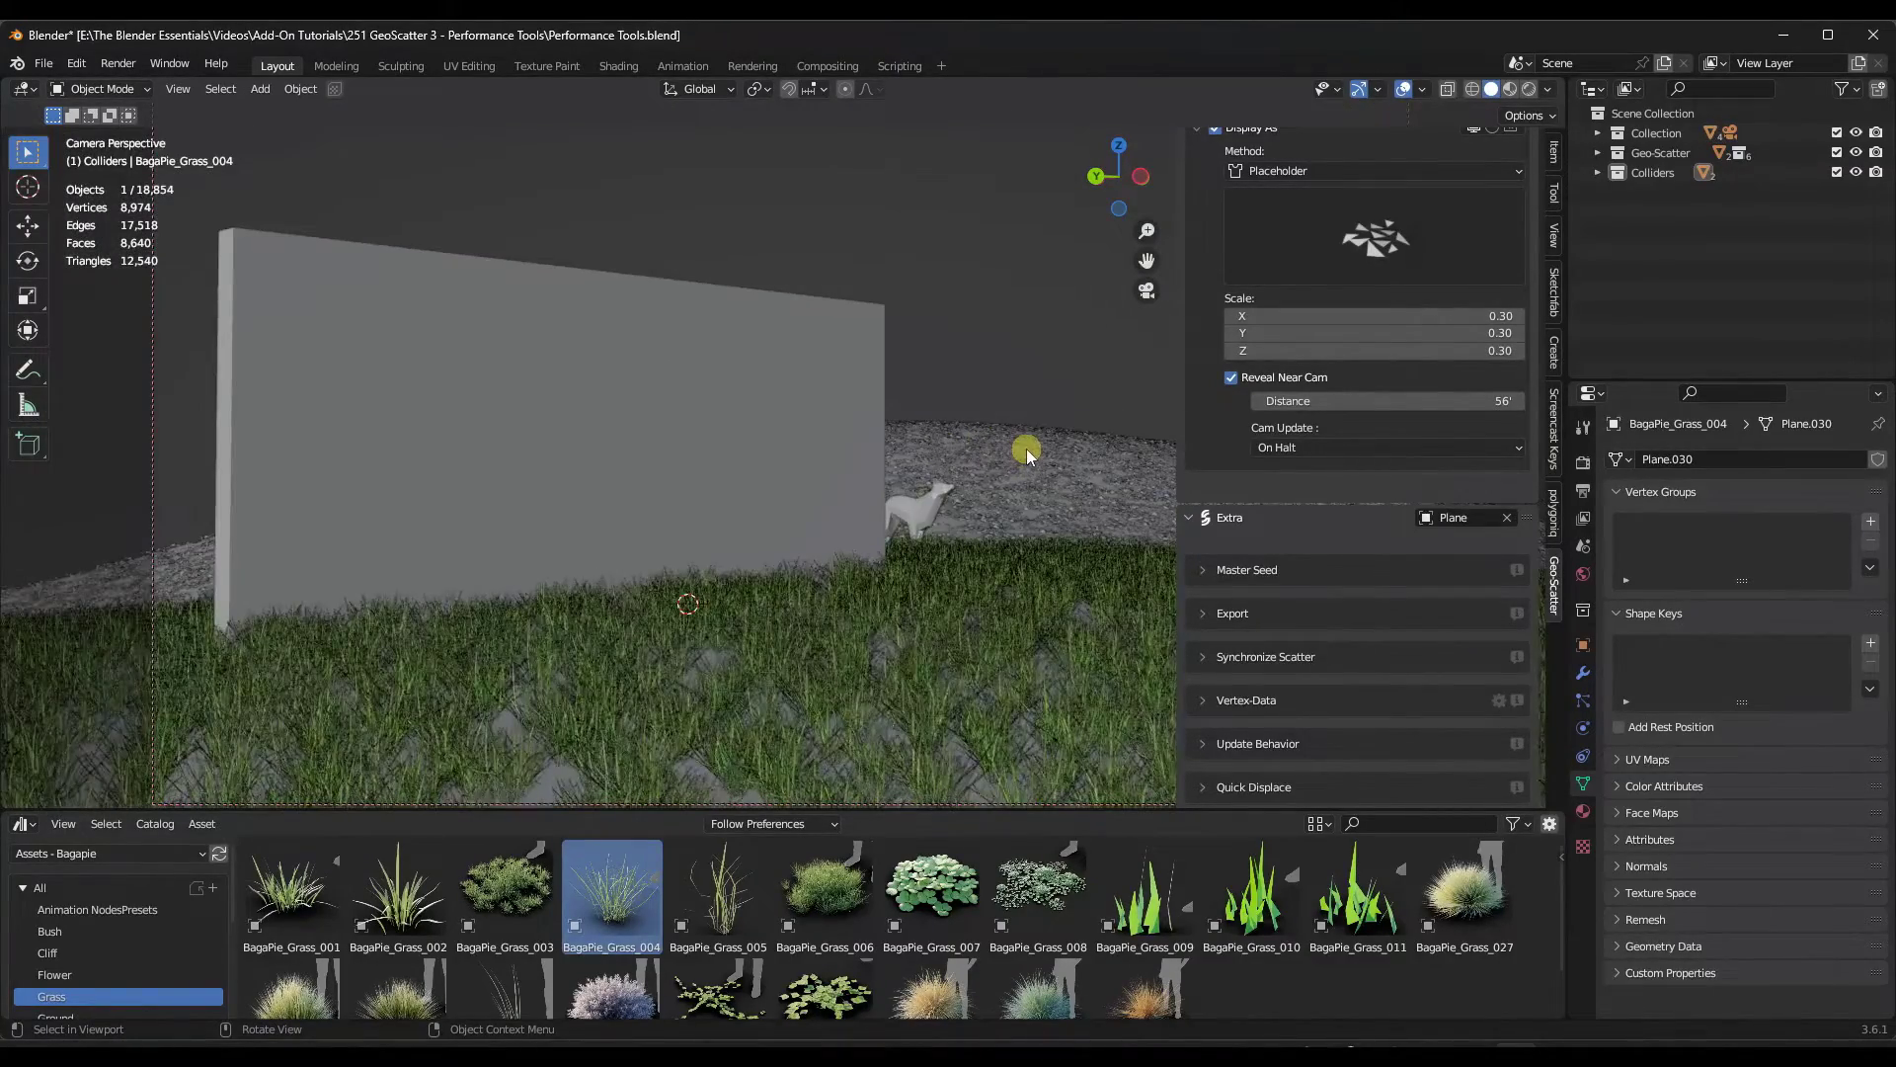
{"action": "scroll", "coordinate": [1346, 535], "scroll_direction": "down", "scroll_amount": 1}
{"action": "scroll", "coordinate": [1354, 533], "scroll_direction": "up", "scroll_amount": 1}
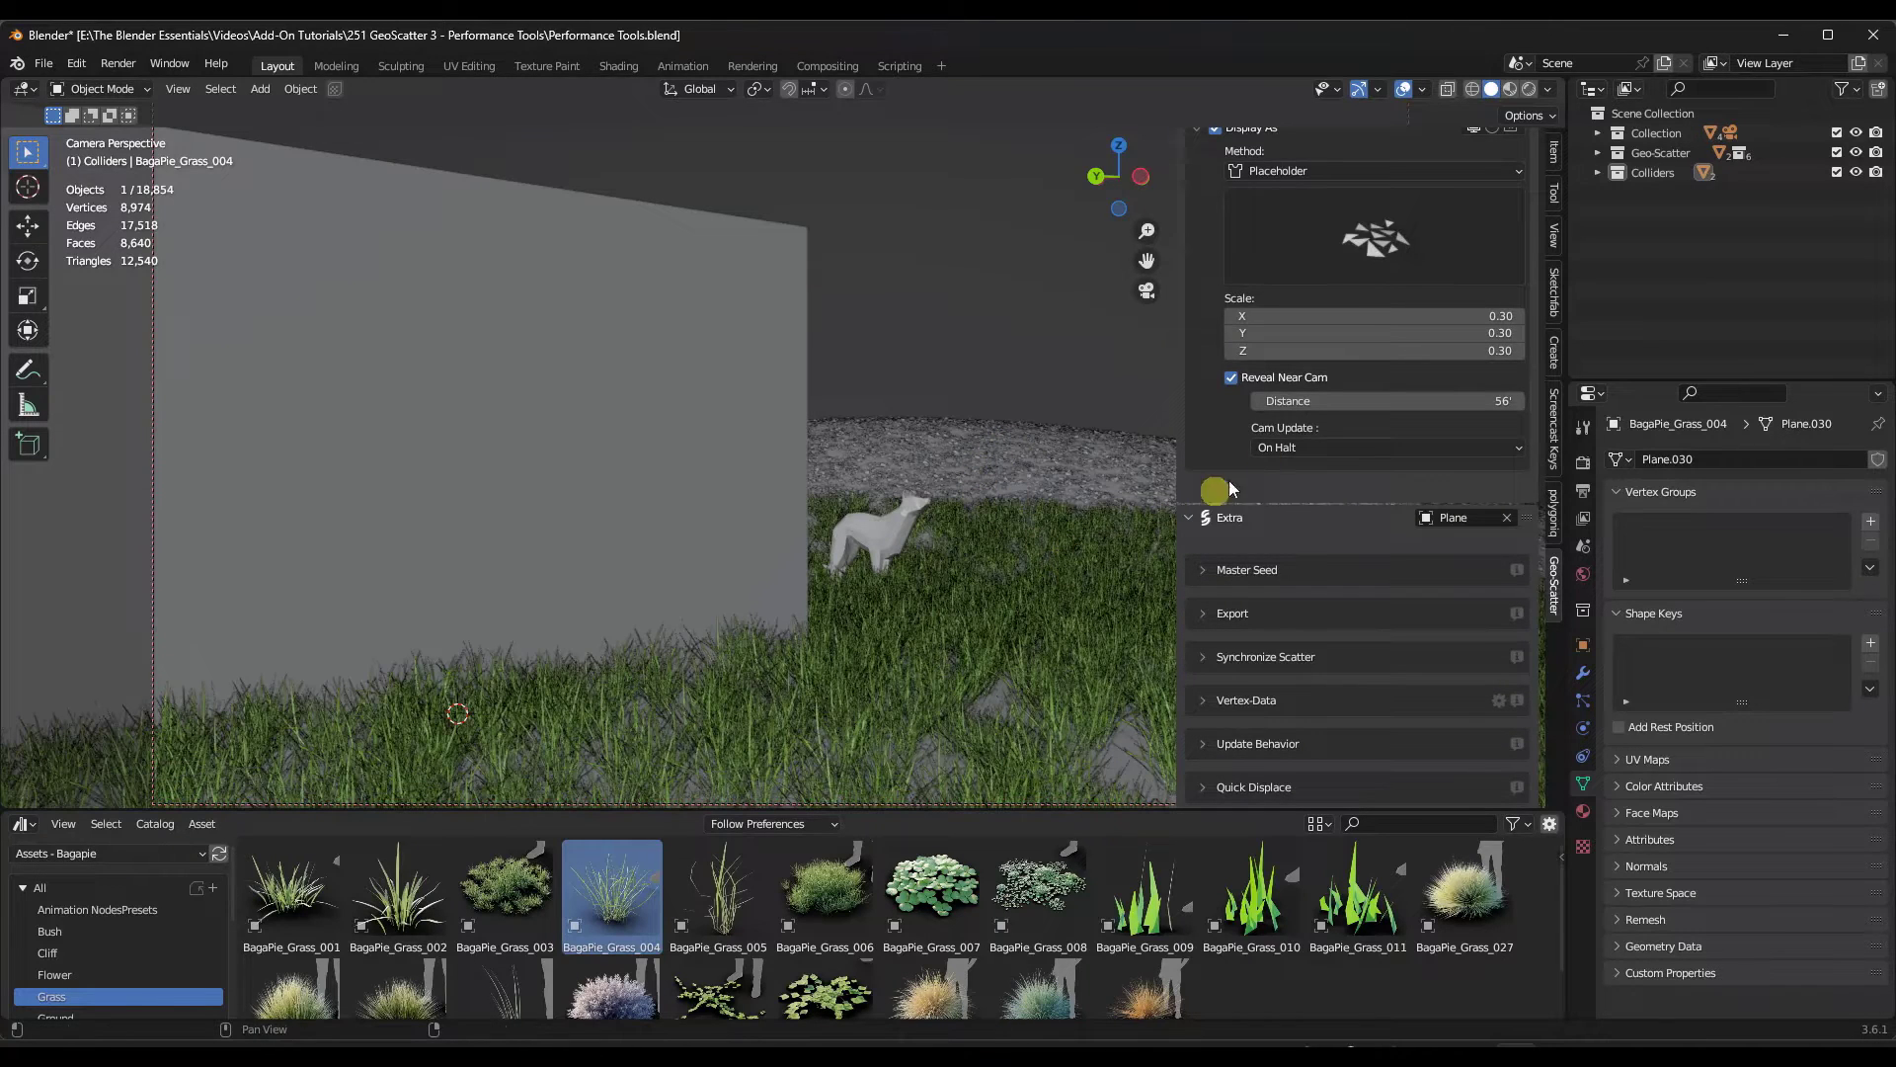
{"action": "scroll", "coordinate": [1339, 363], "scroll_direction": "up", "scroll_amount": 3}
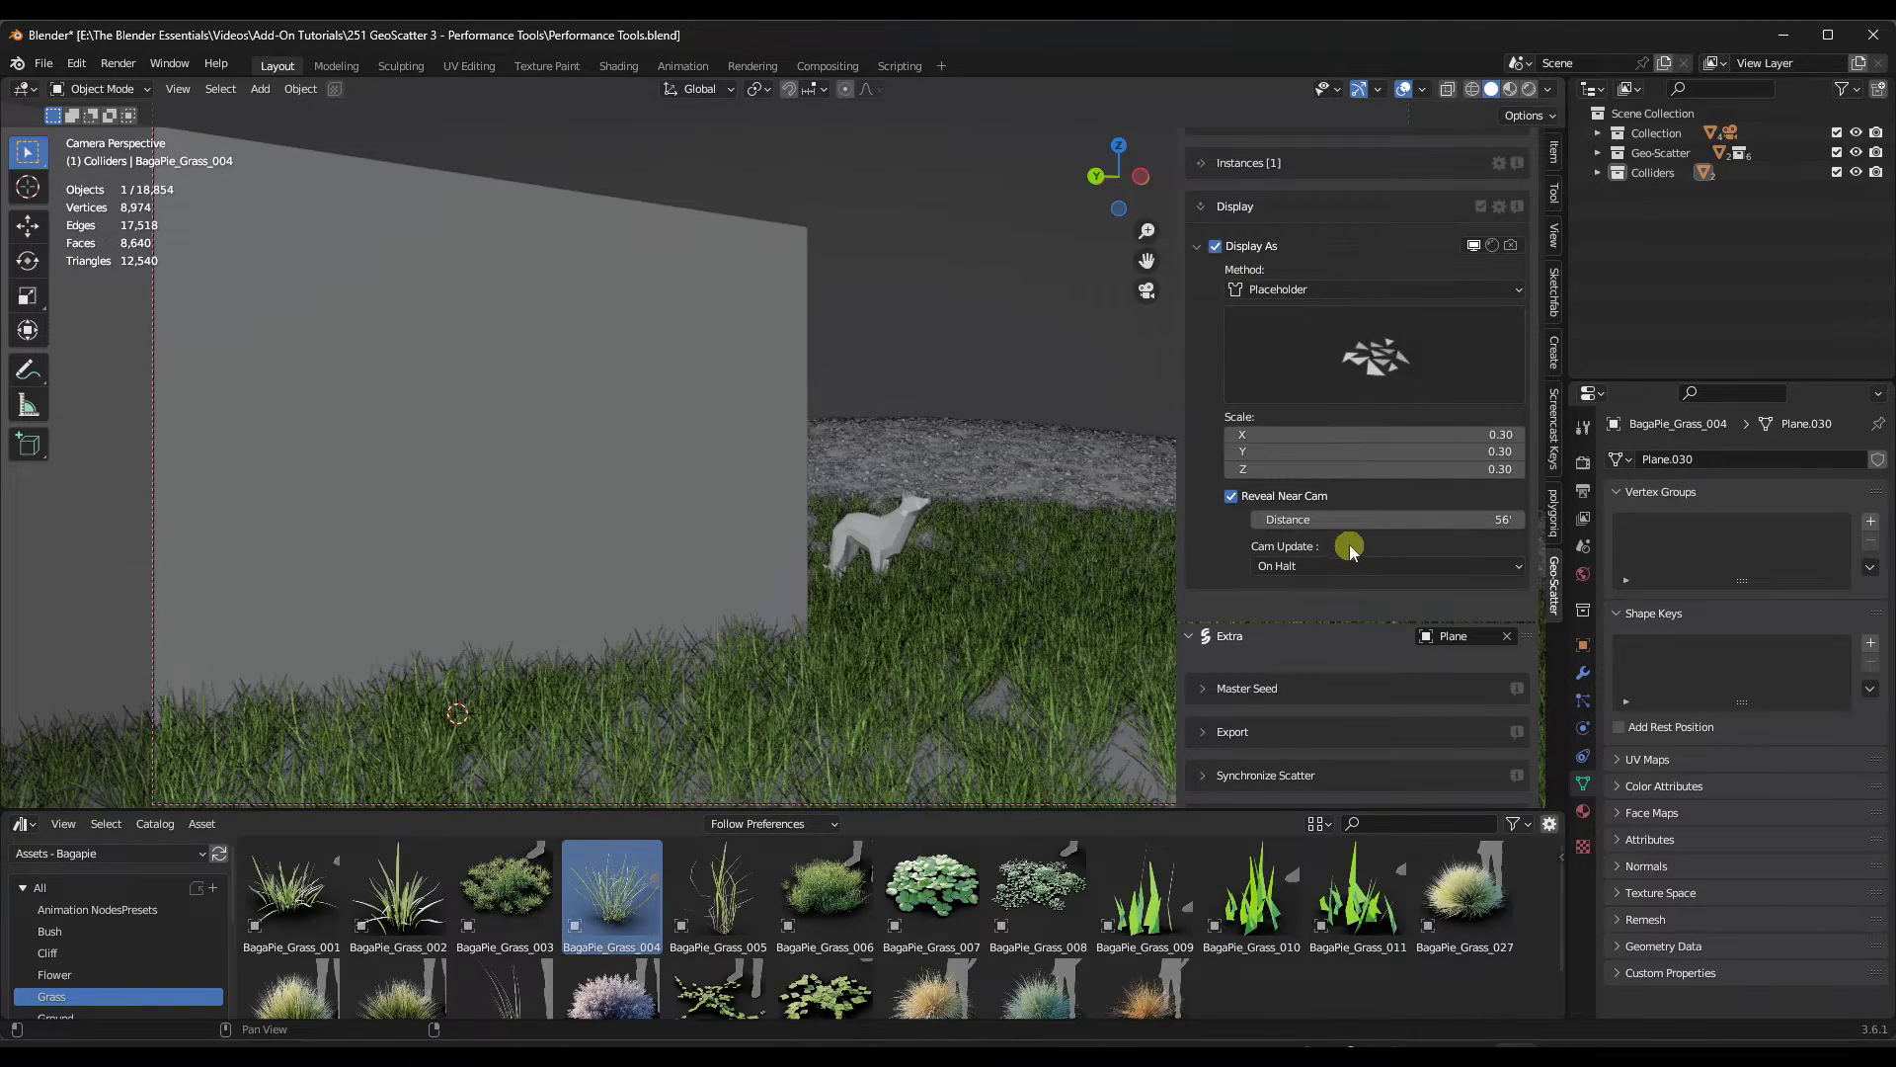
{"action": "middle_click_drag", "start_coordinate": [846, 631], "coordinate": [821, 550]}
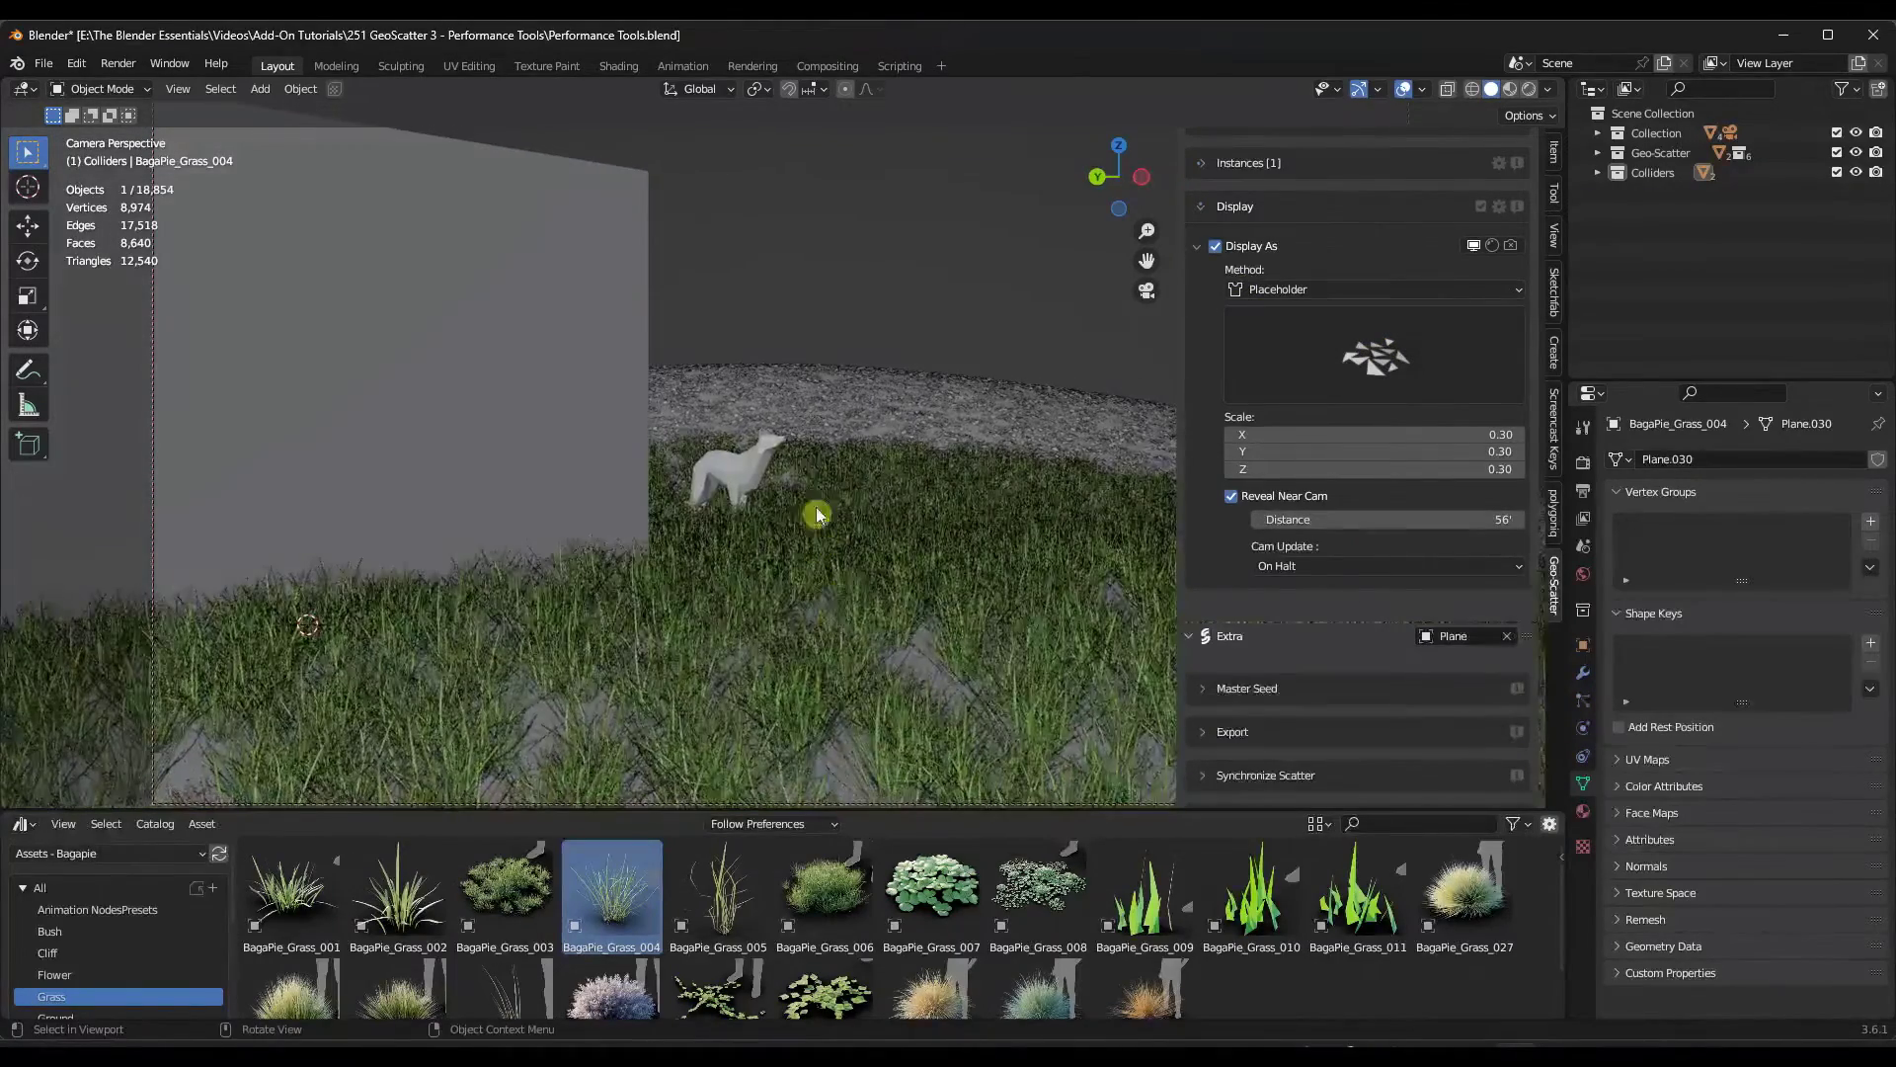
Step: Select the terrain plane and enable Preview Area in the visibility settings of the scatter system
{"action": "left_click", "coordinate": [858, 436]}
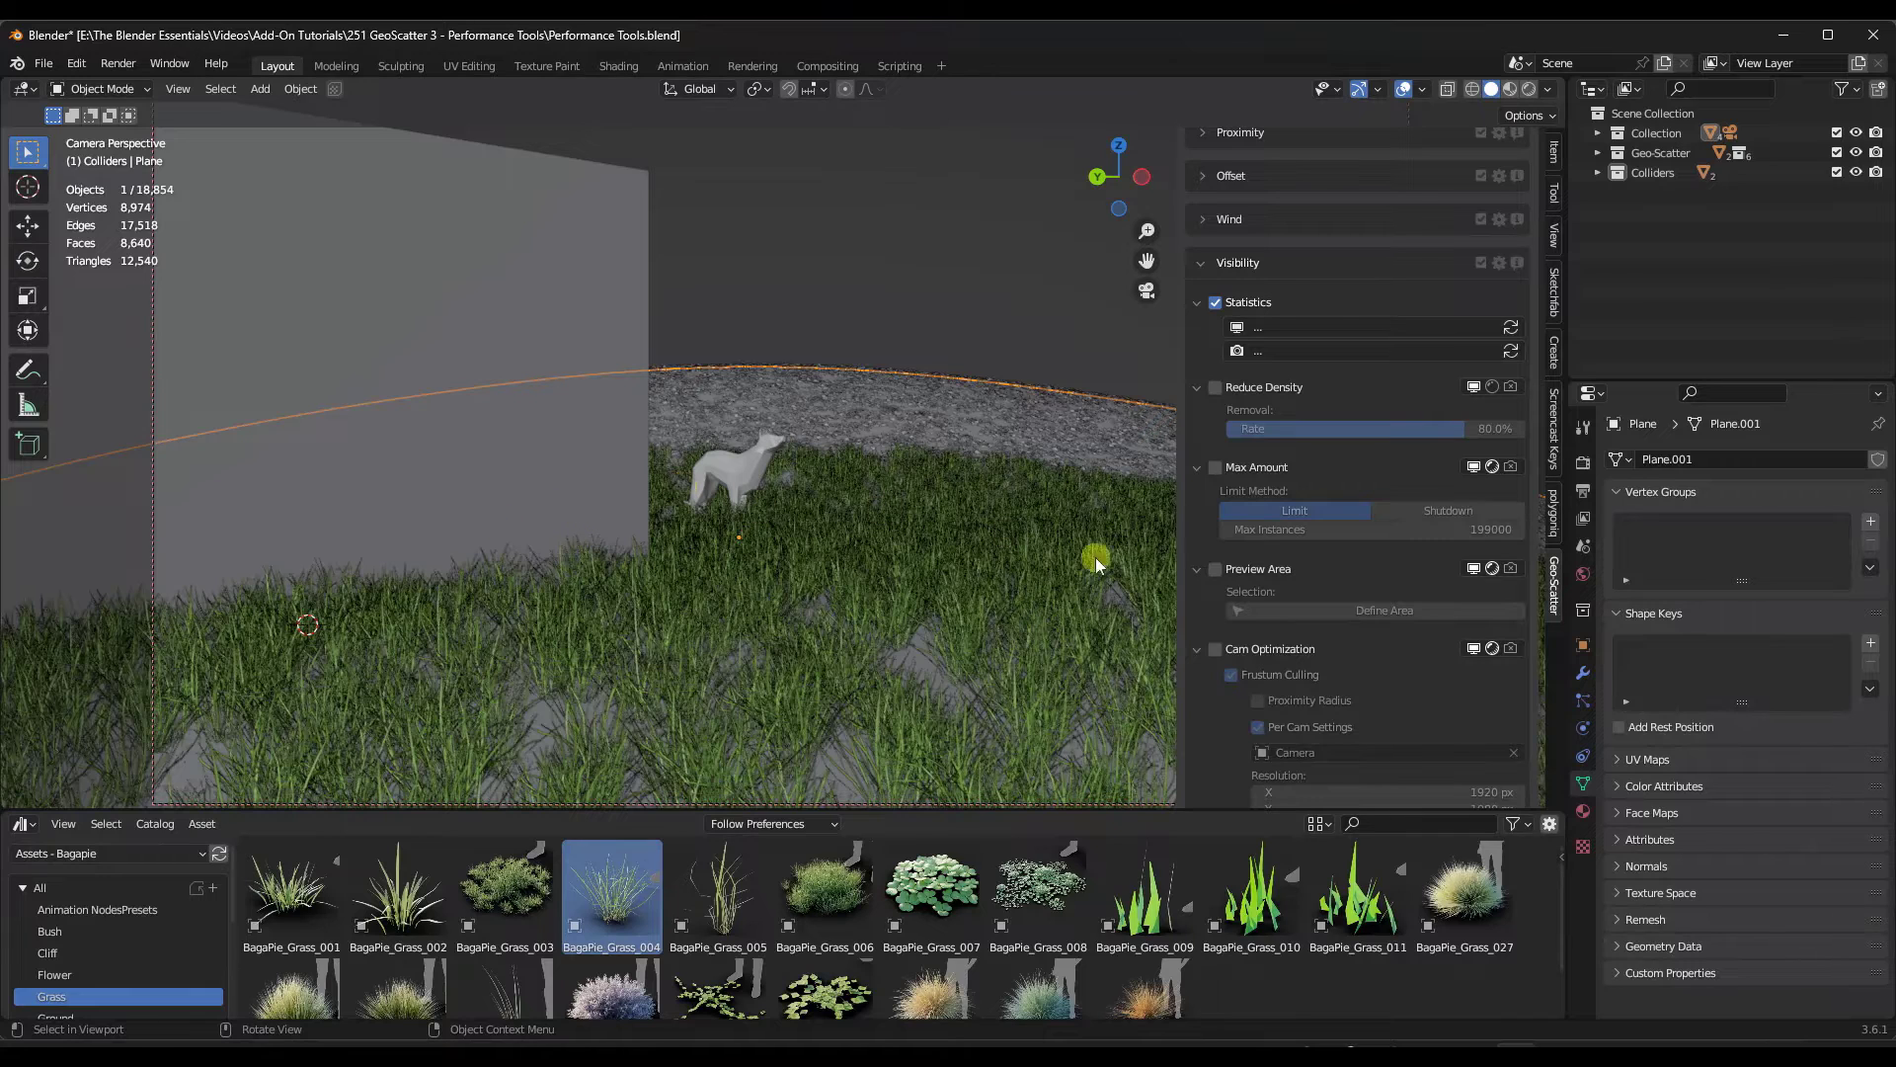
{"action": "left_click", "coordinate": [1216, 570]}
{"action": "scroll", "coordinate": [1319, 472], "scroll_direction": "up", "scroll_amount": 2}
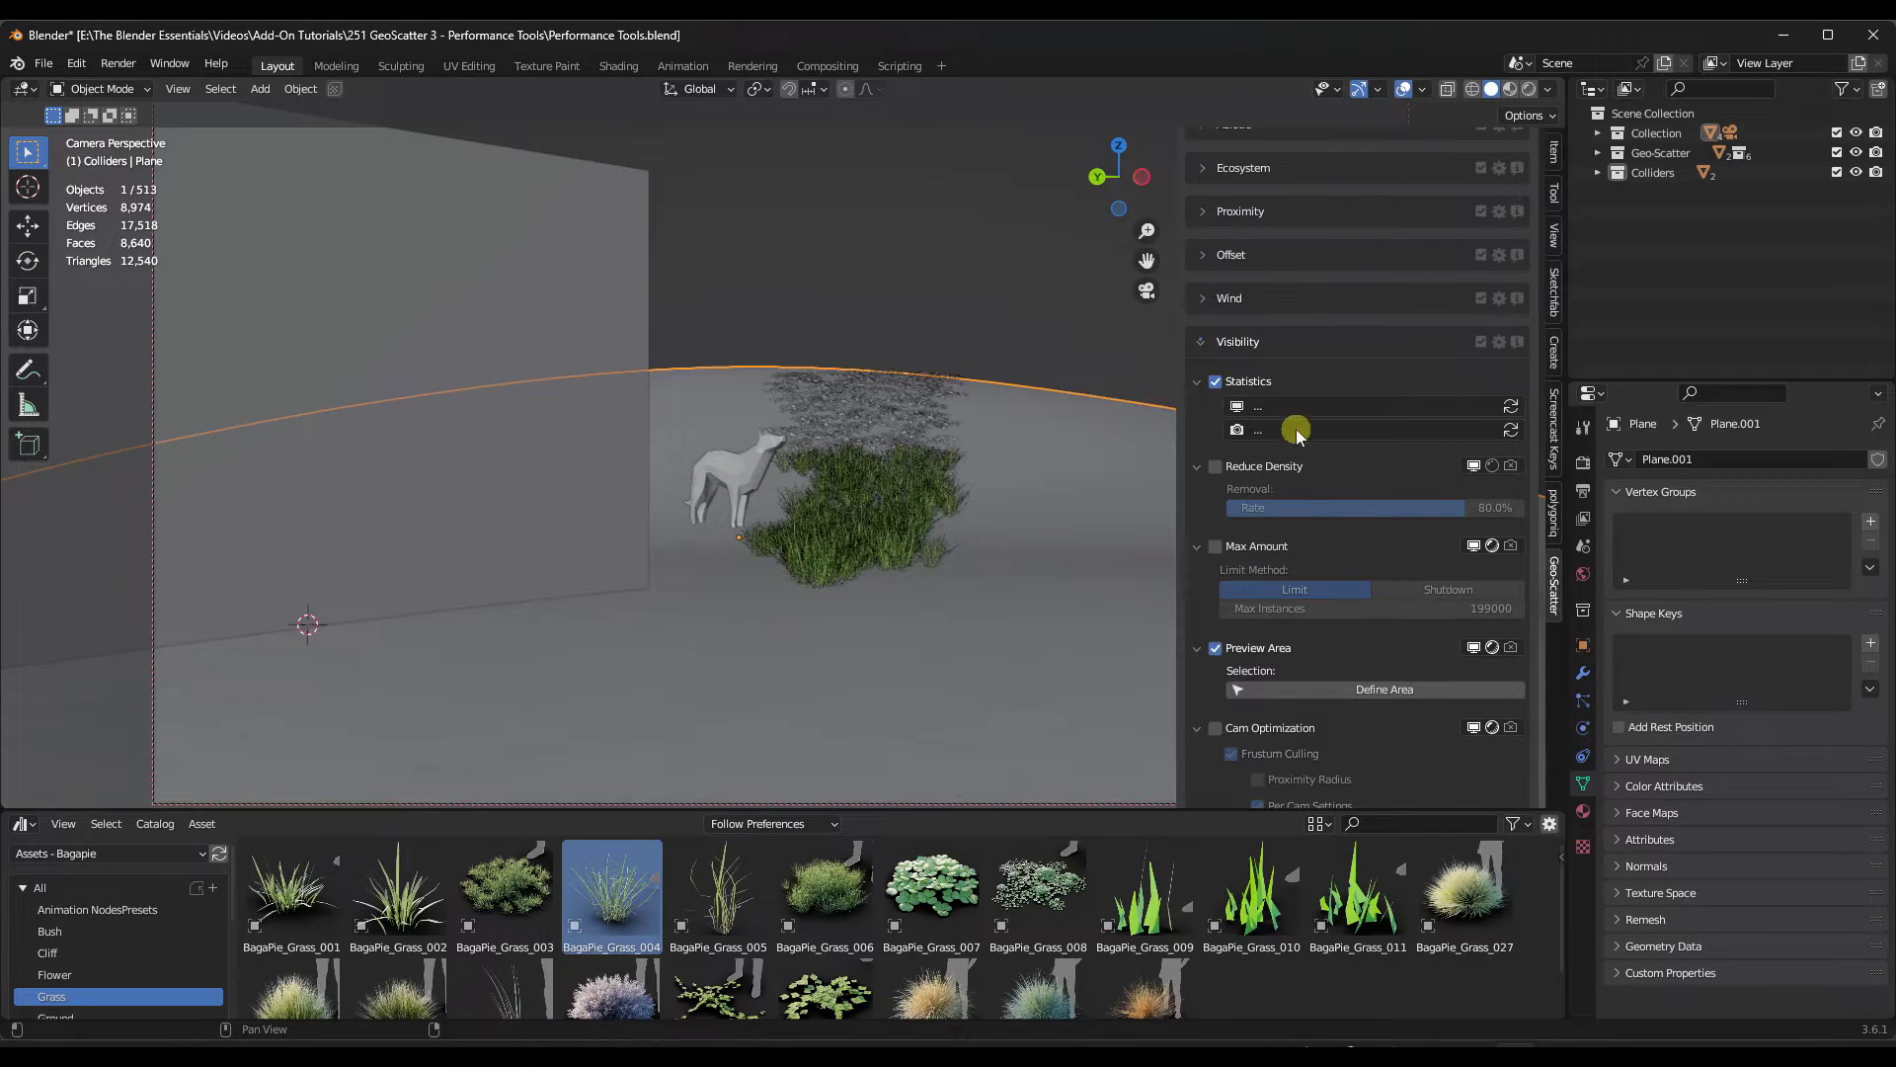
{"action": "scroll", "coordinate": [1255, 366], "scroll_direction": "down", "scroll_amount": 2}
Step: Define the preview area as the terrain faces around and behind the dog, and inspect it from above
{"action": "left_click", "coordinate": [1347, 611]}
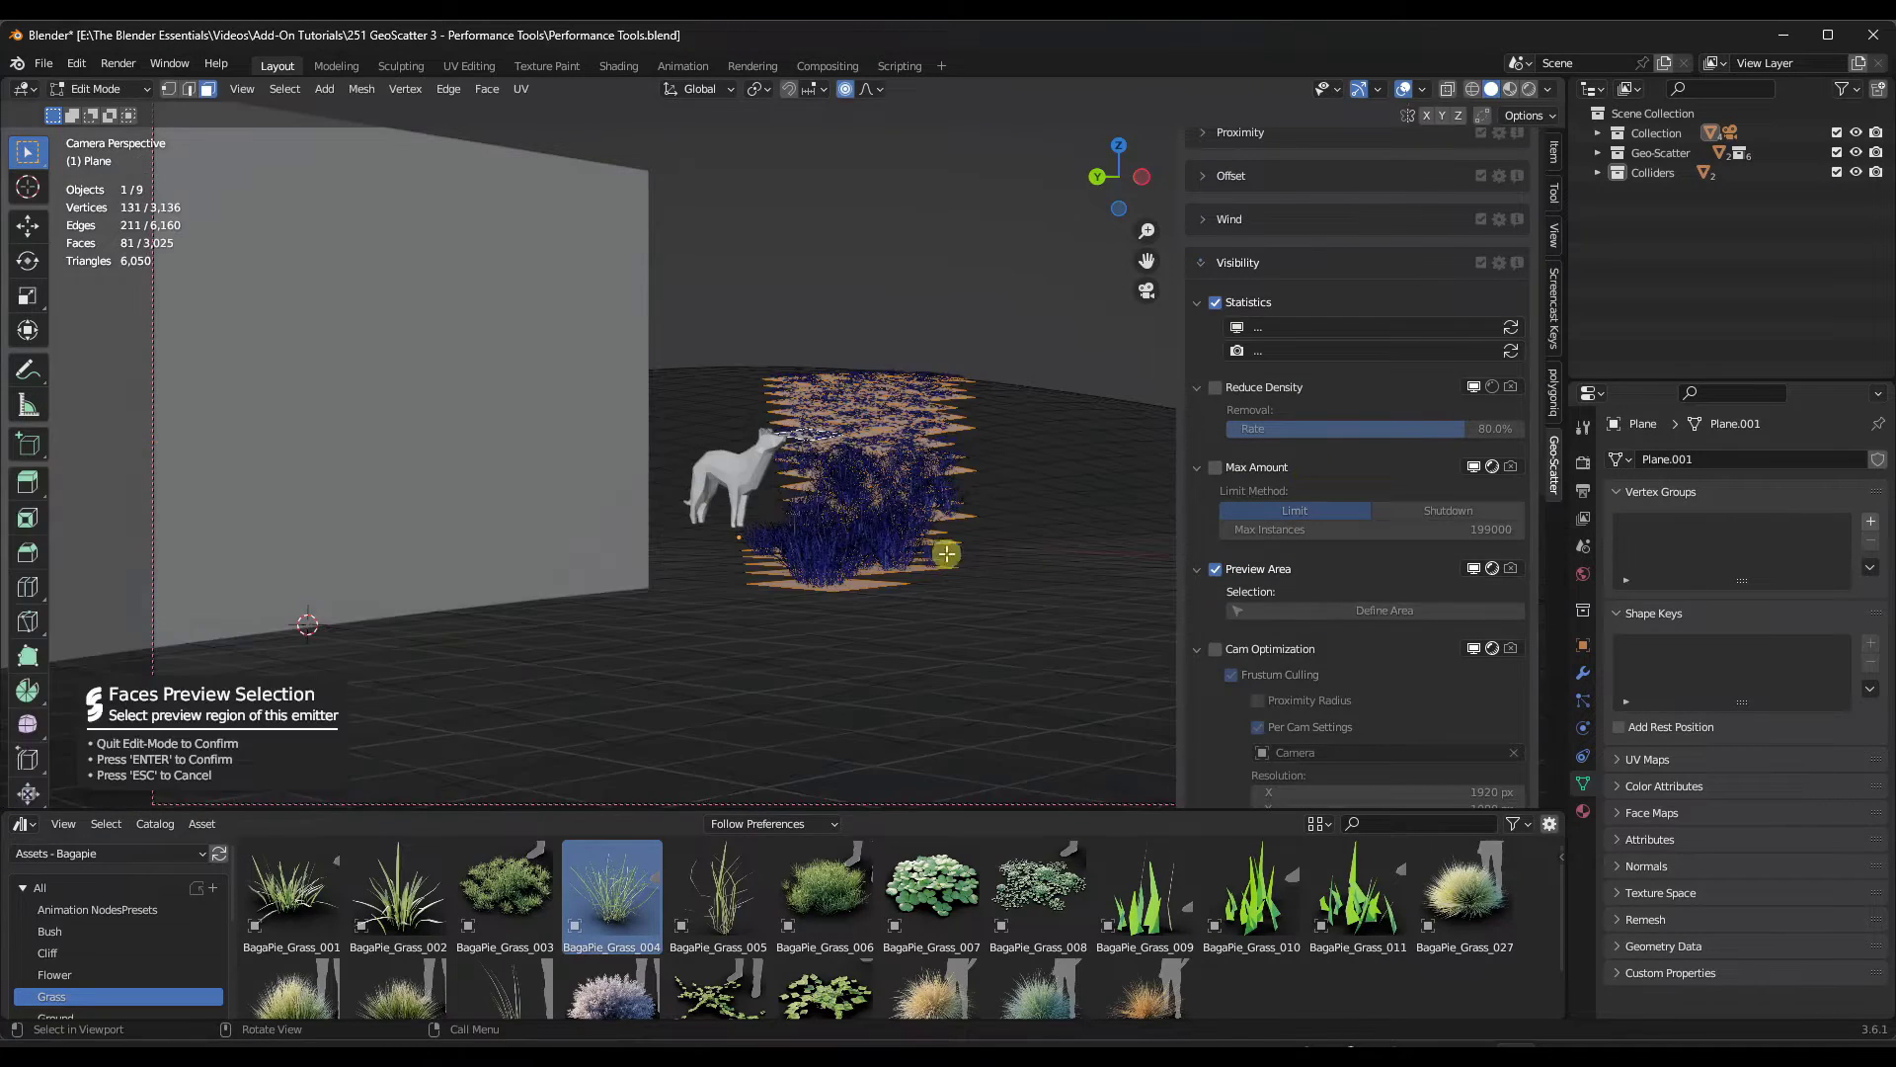
{"action": "left_click_drag", "start_coordinate": [683, 370], "coordinate": [1072, 628]}
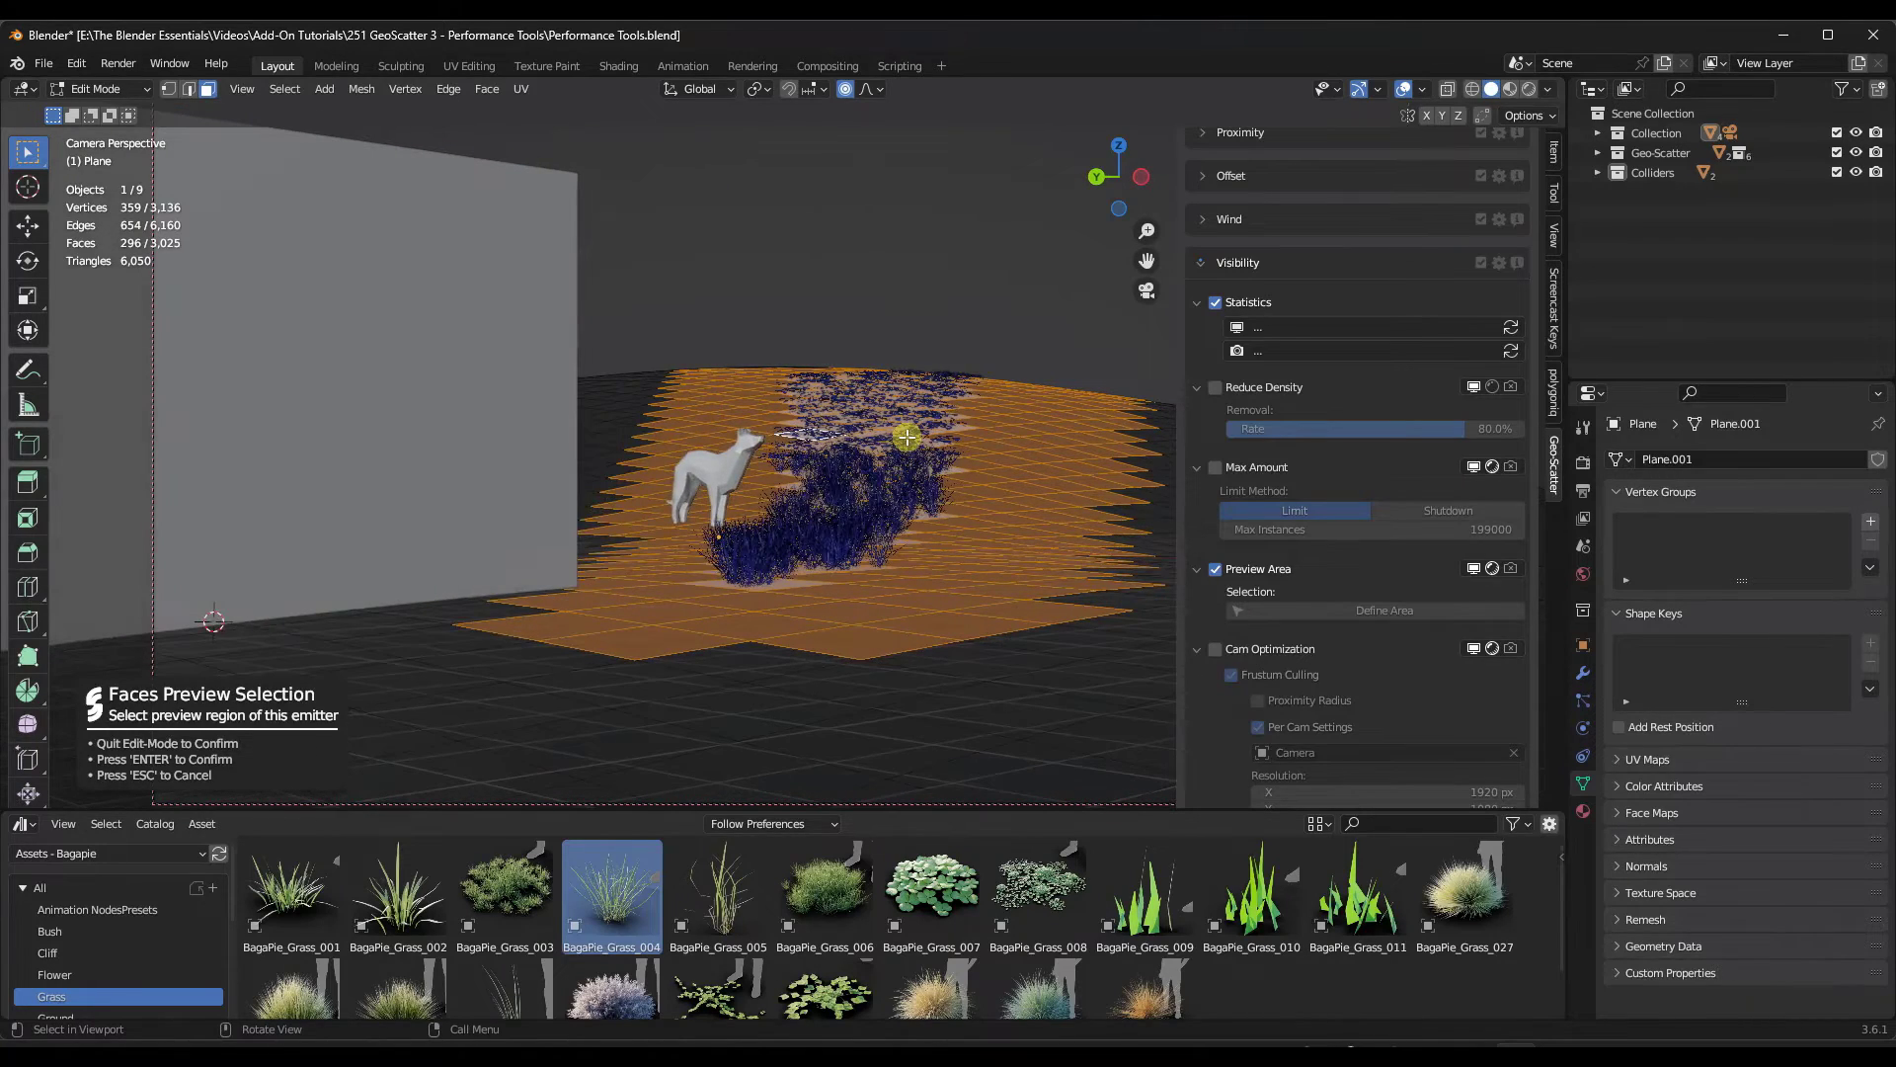
{"action": "key", "text": "Tab"}
{"action": "mouse_move", "coordinate": [647, 383]}
{"action": "middle_mouse_down"}
{"action": "mouse_move", "coordinate": [766, 517]}
{"action": "mouse_move", "coordinate": [761, 580]}
{"action": "mouse_move", "coordinate": [771, 564]}
{"action": "middle_mouse_up"}
{"action": "scroll", "coordinate": [868, 537], "scroll_direction": "up", "scroll_amount": 3}
{"action": "scroll", "coordinate": [791, 491], "scroll_direction": "down", "scroll_amount": 3}
{"action": "middle_click_drag", "start_coordinate": [840, 508], "coordinate": [847, 511]}
{"action": "scroll", "coordinate": [856, 484], "scroll_direction": "up", "scroll_amount": 3}
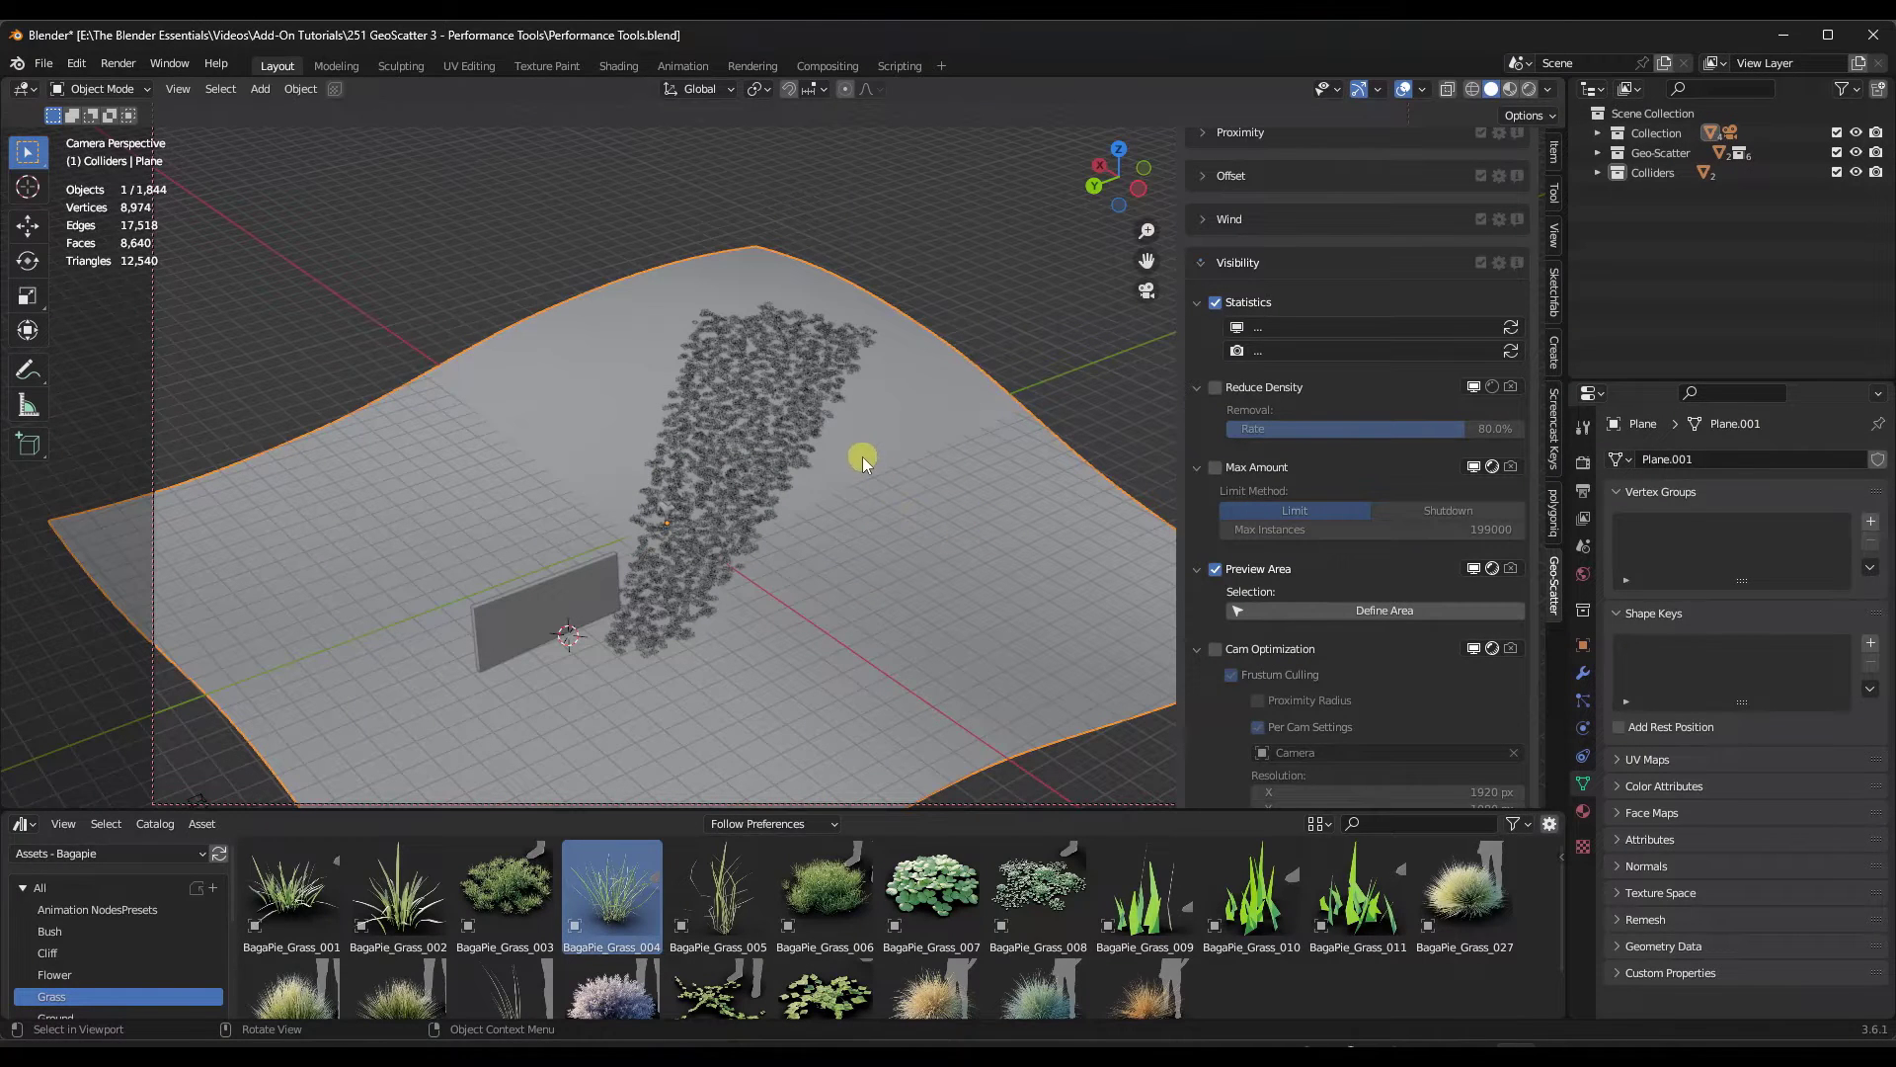
Step: Redefine the preview area as a compact patch of terrain faces beside the current grass strip
{"action": "left_click", "coordinate": [1317, 610]}
{"action": "left_click_drag", "start_coordinate": [777, 477], "coordinate": [943, 568]}
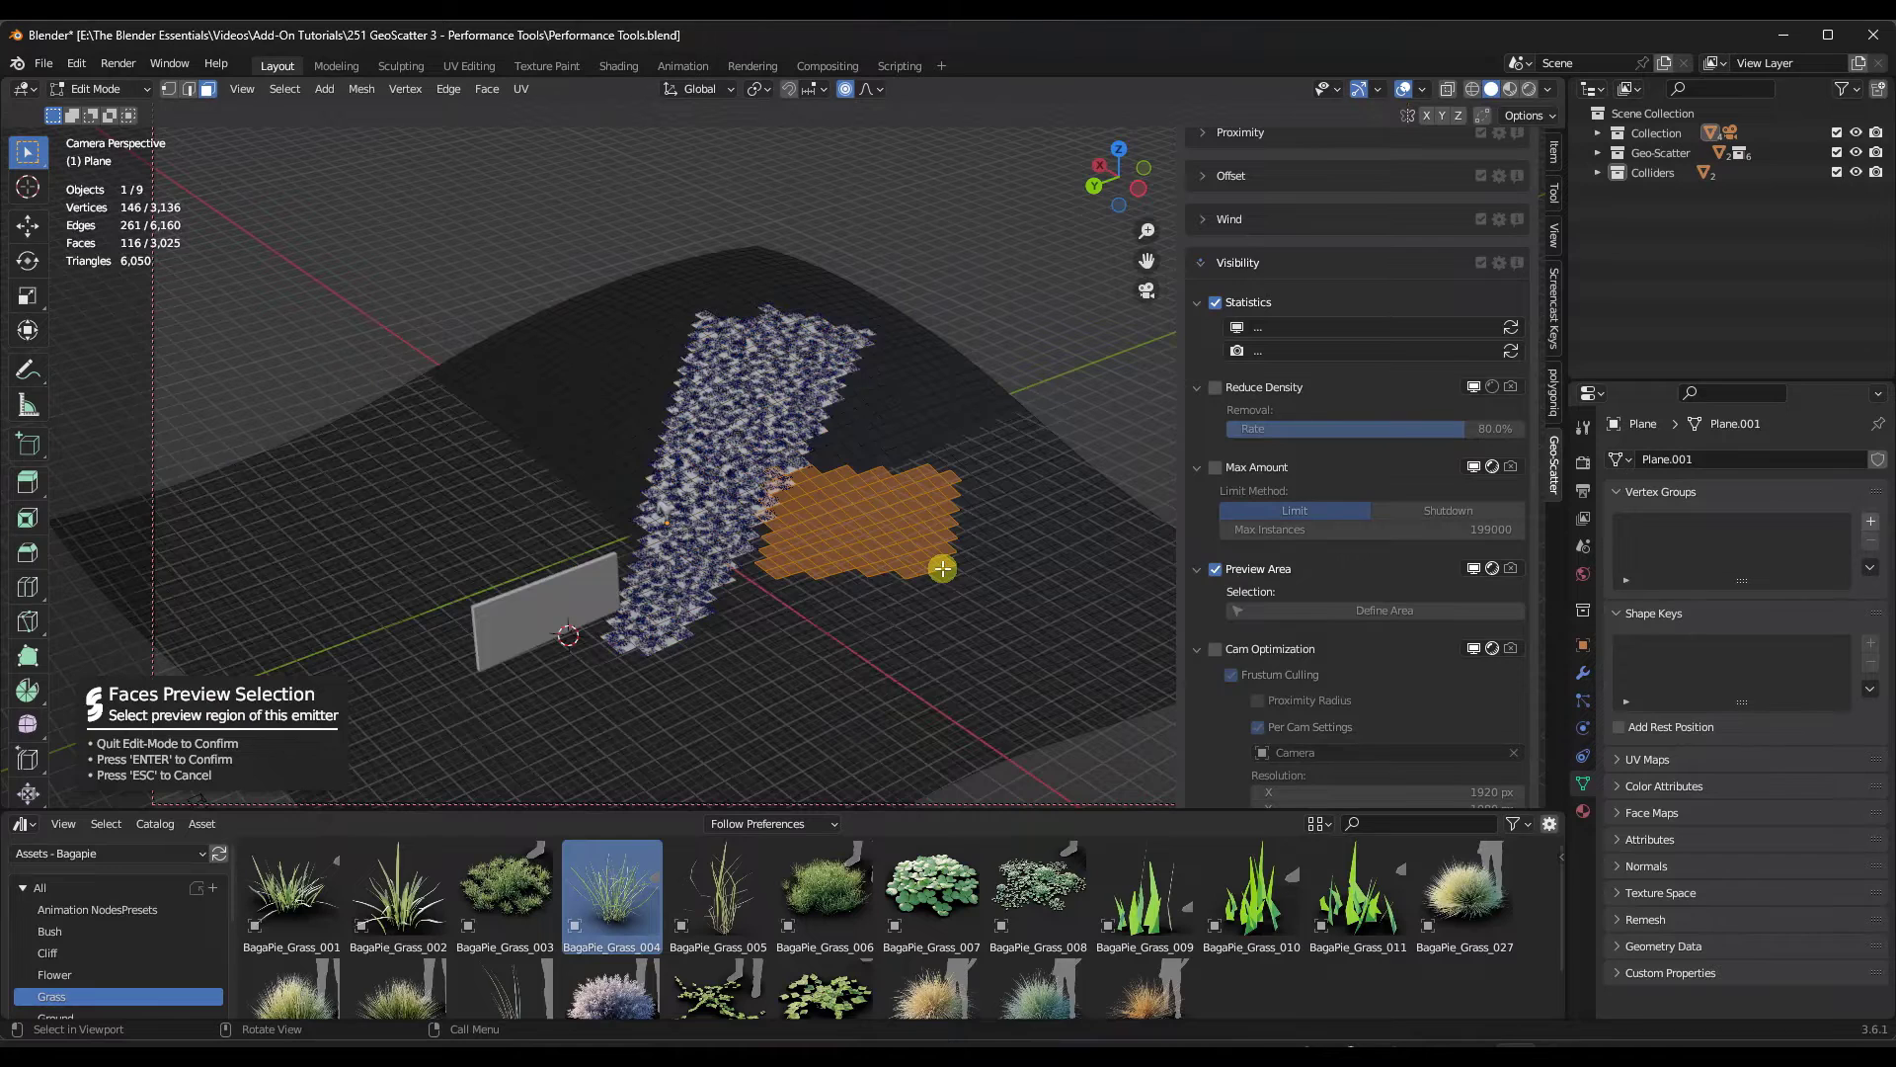
{"action": "key", "text": "Return"}
{"action": "middle_click_drag", "start_coordinate": [910, 561], "coordinate": [899, 522]}
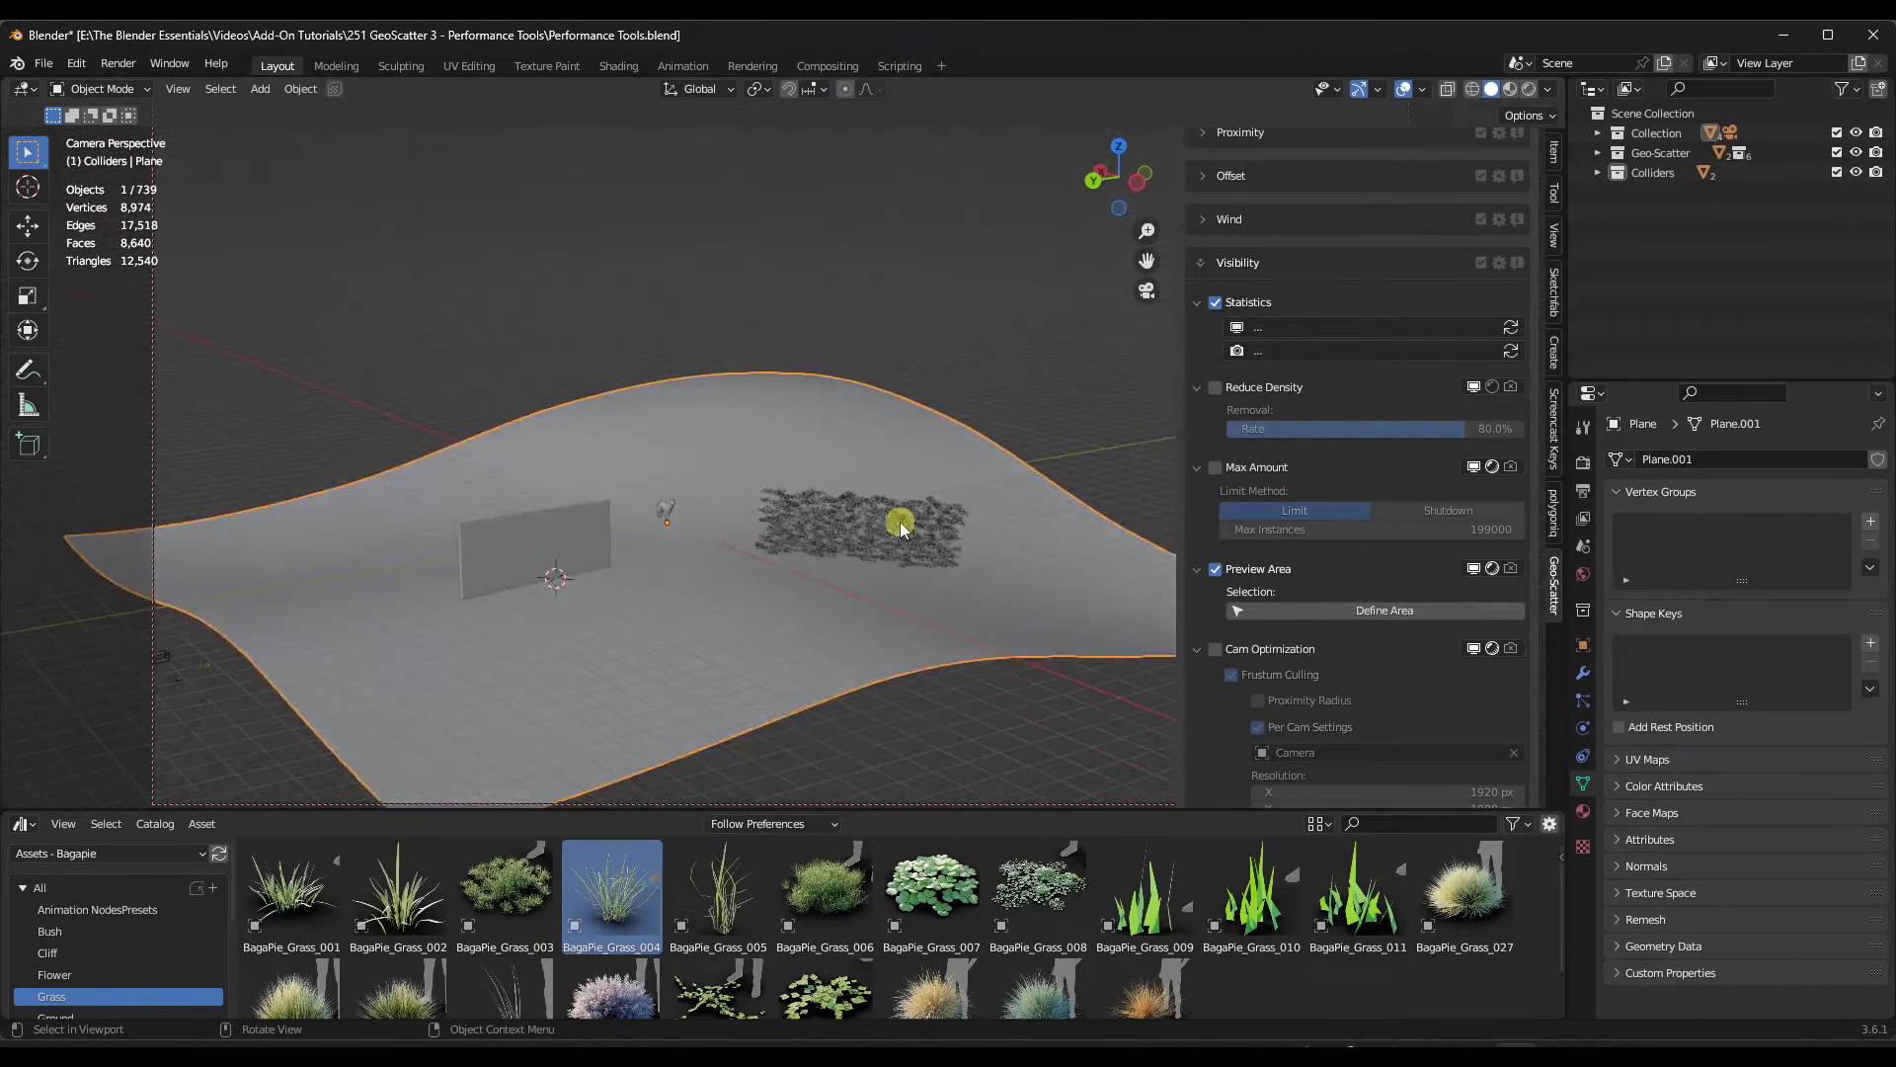
Step: Show the scene in Material Preview from a low camera angle and compare the grass with Preview Area off and on, leaving it on
{"action": "left_click", "coordinate": [1511, 90]}
{"action": "middle_click_drag", "start_coordinate": [915, 484], "coordinate": [622, 529], "text": "ctrl"}
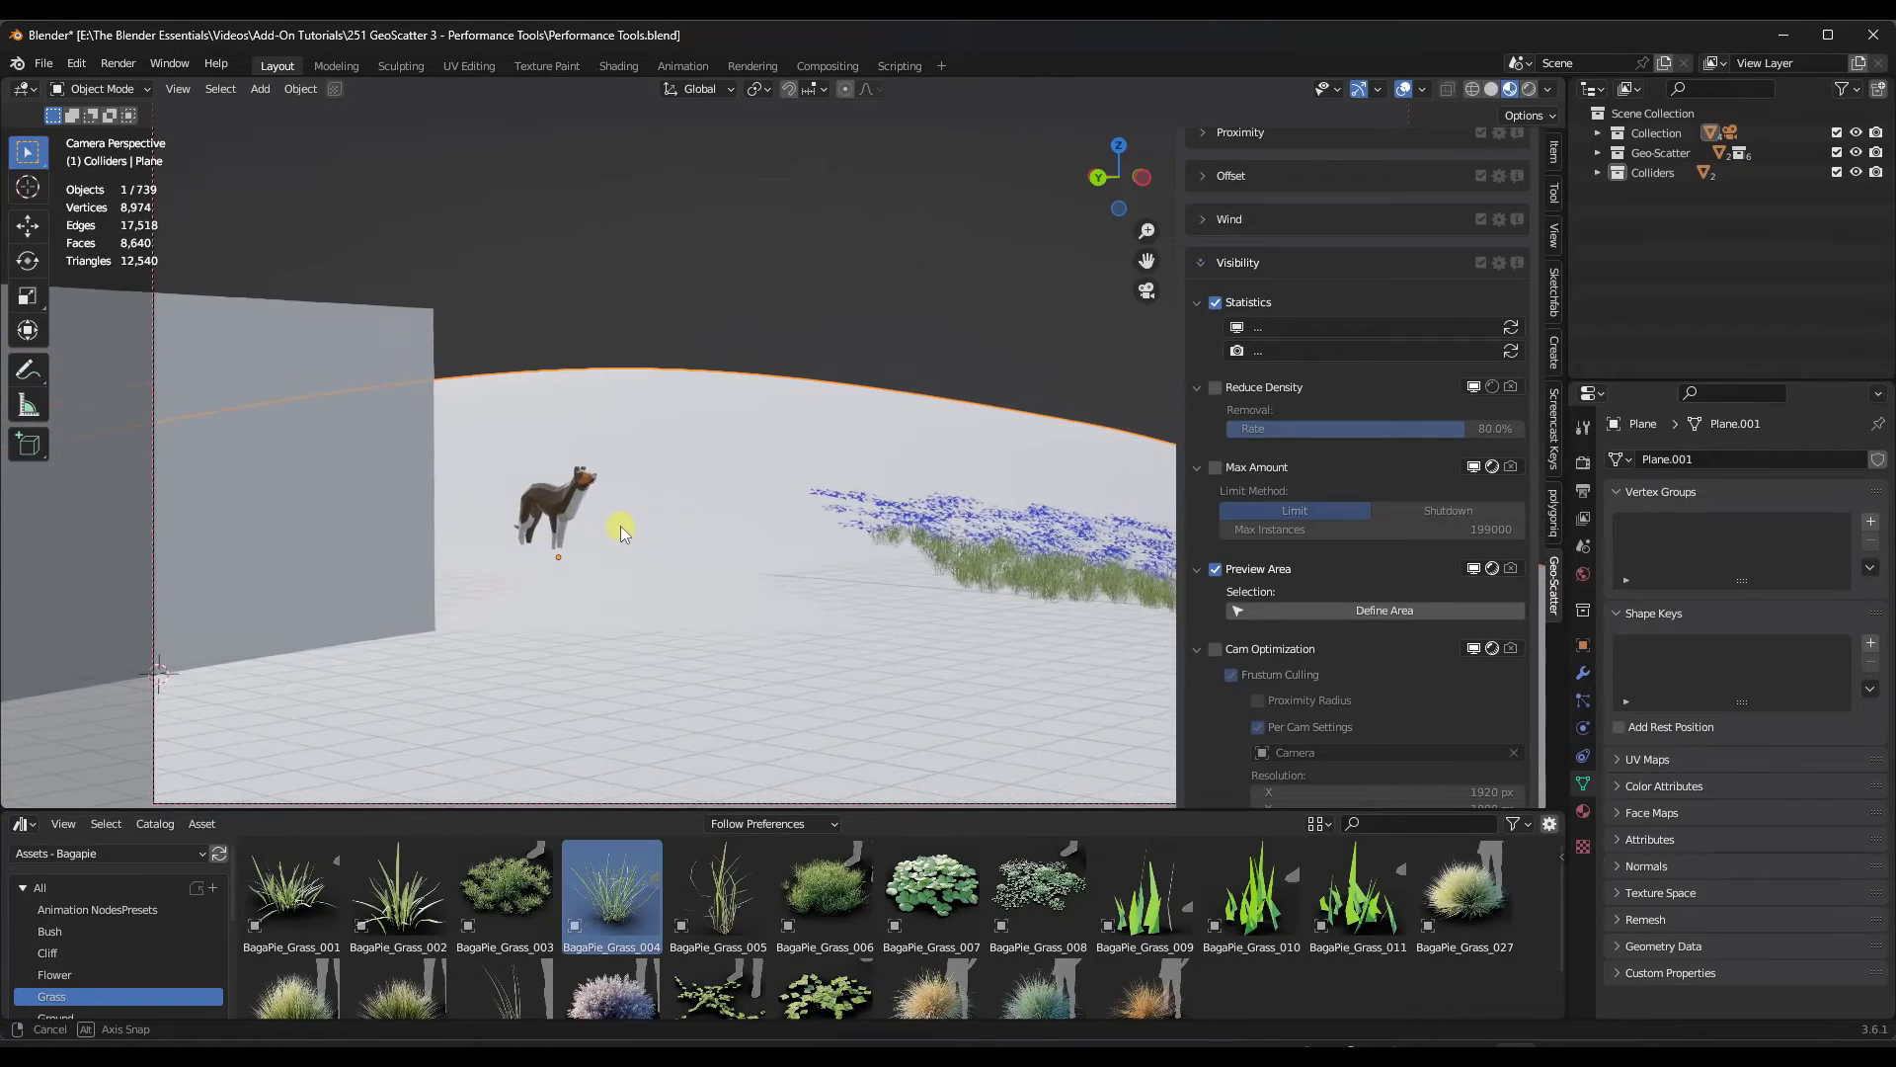
{"action": "left_click", "coordinate": [1214, 569]}
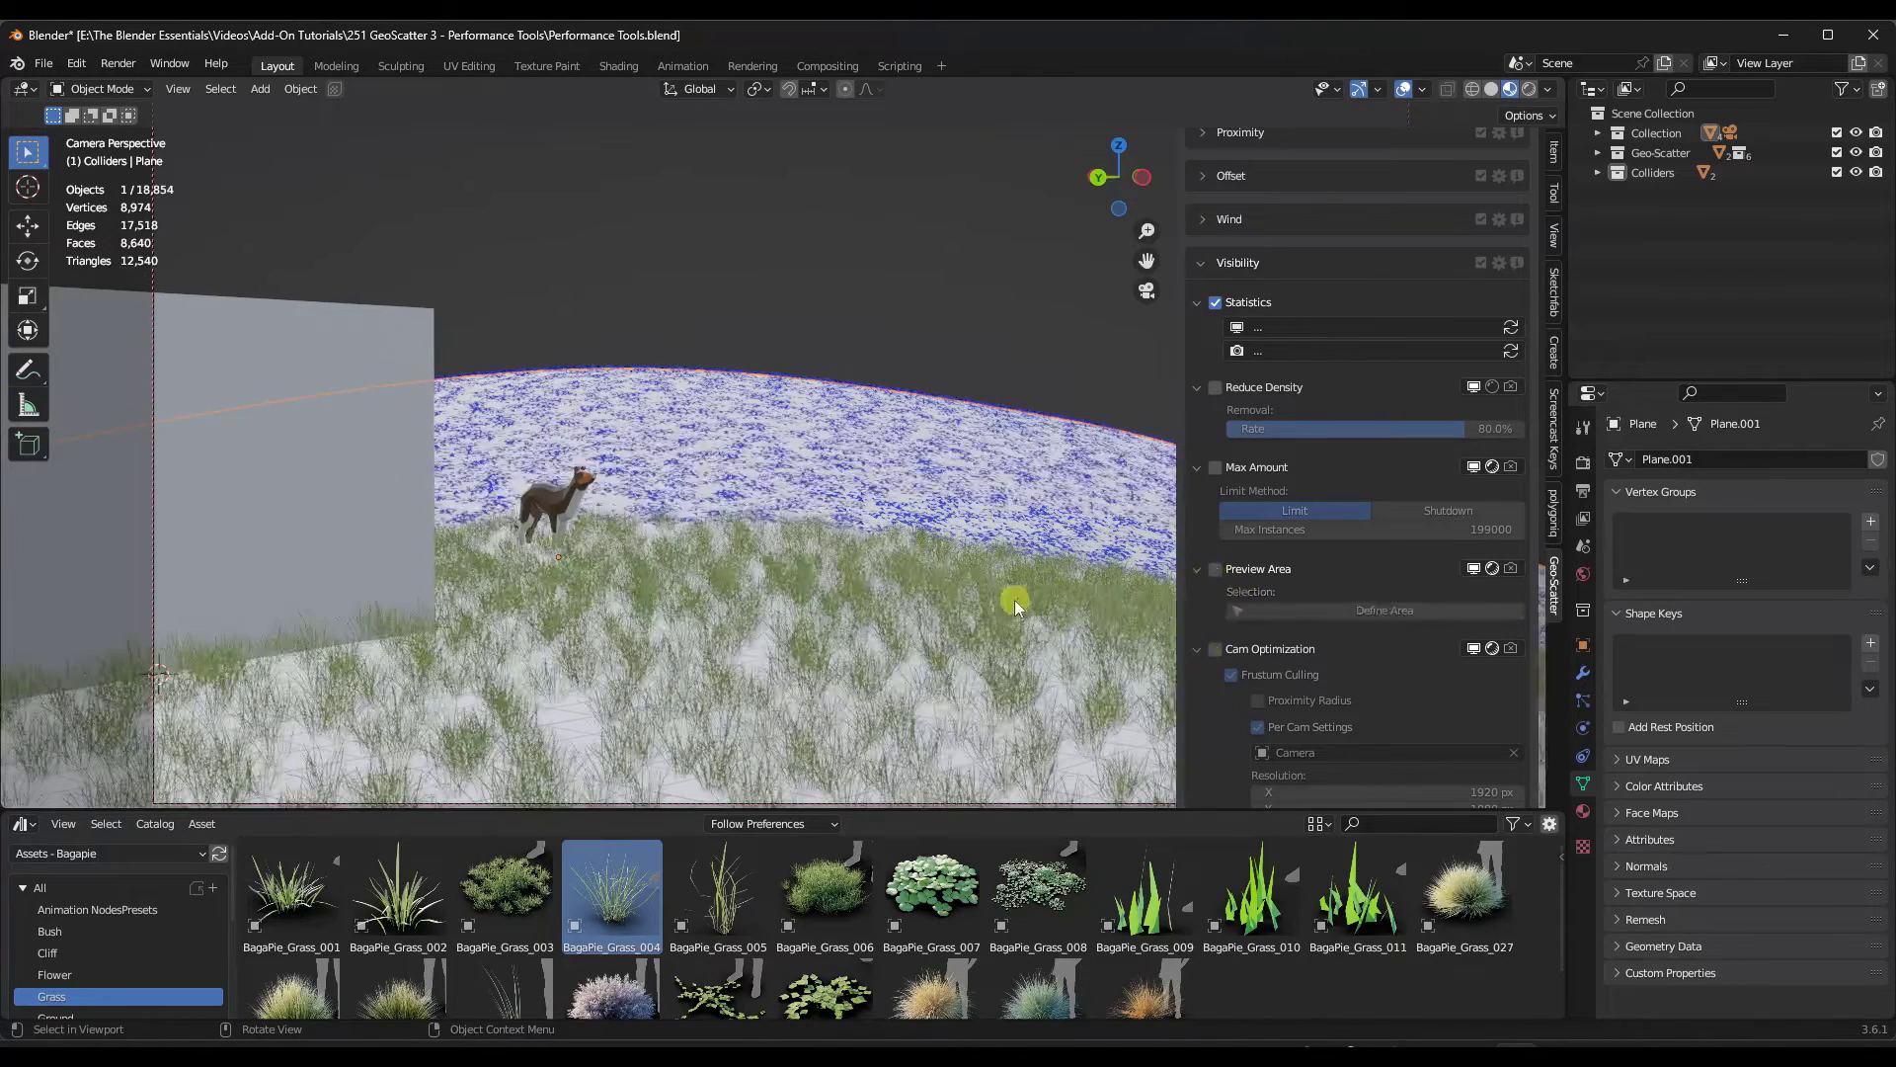
{"action": "left_click", "coordinate": [1215, 571]}
{"action": "left_click", "coordinate": [1214, 571]}
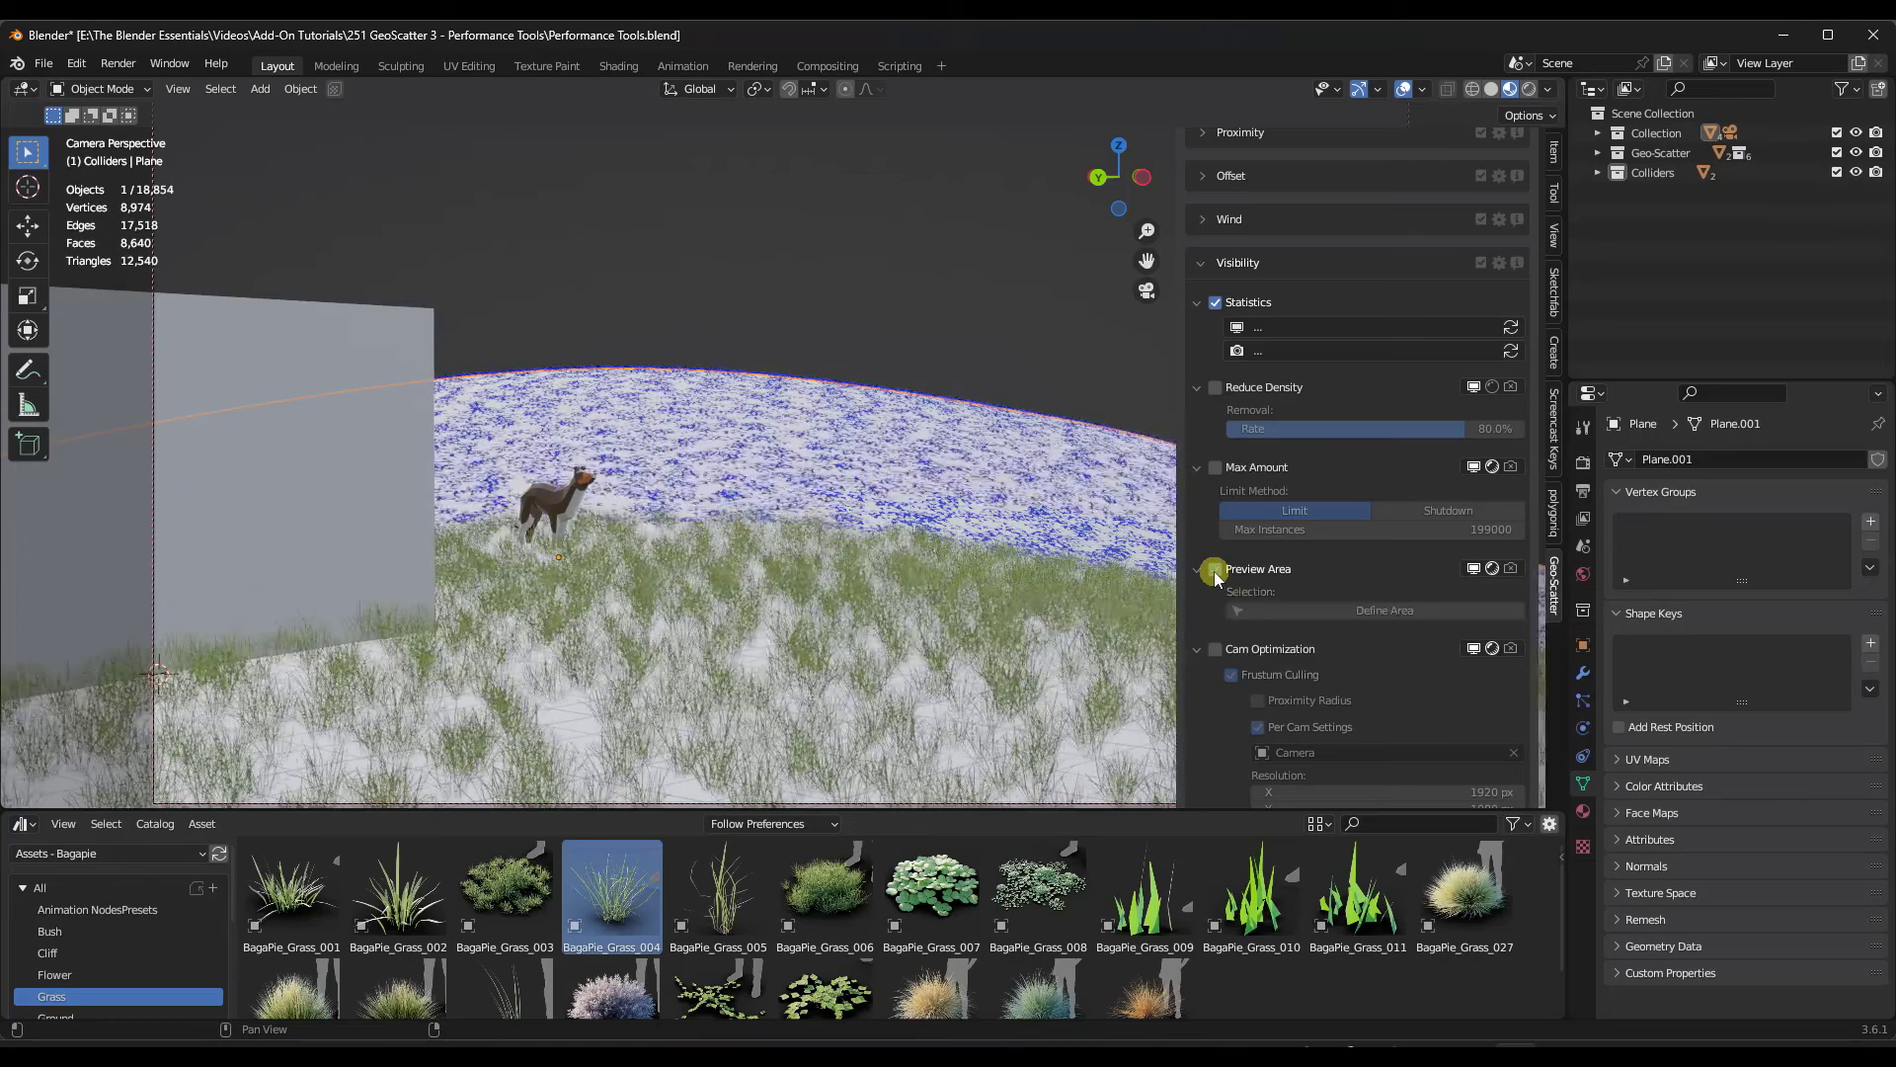
{"action": "left_click", "coordinate": [1215, 571]}
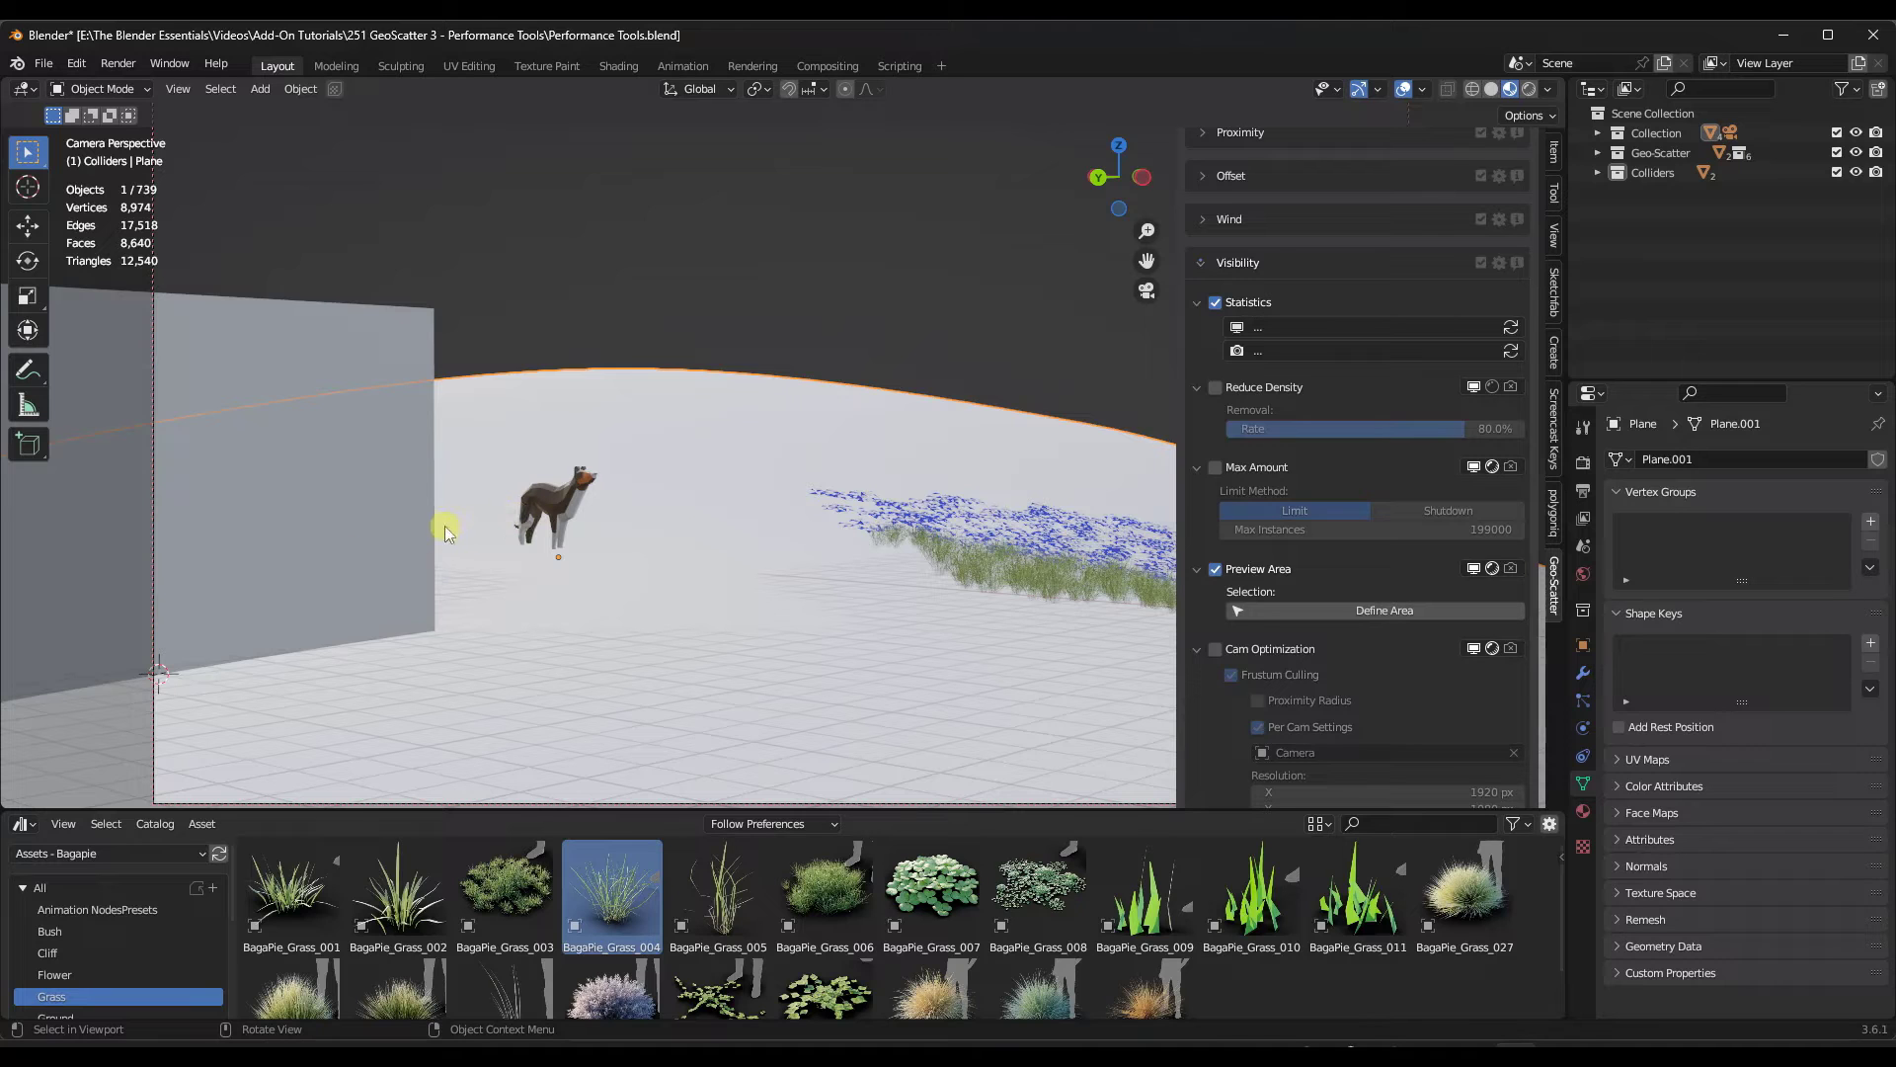
{"action": "scroll", "coordinate": [458, 533], "scroll_direction": "up", "scroll_amount": 2}
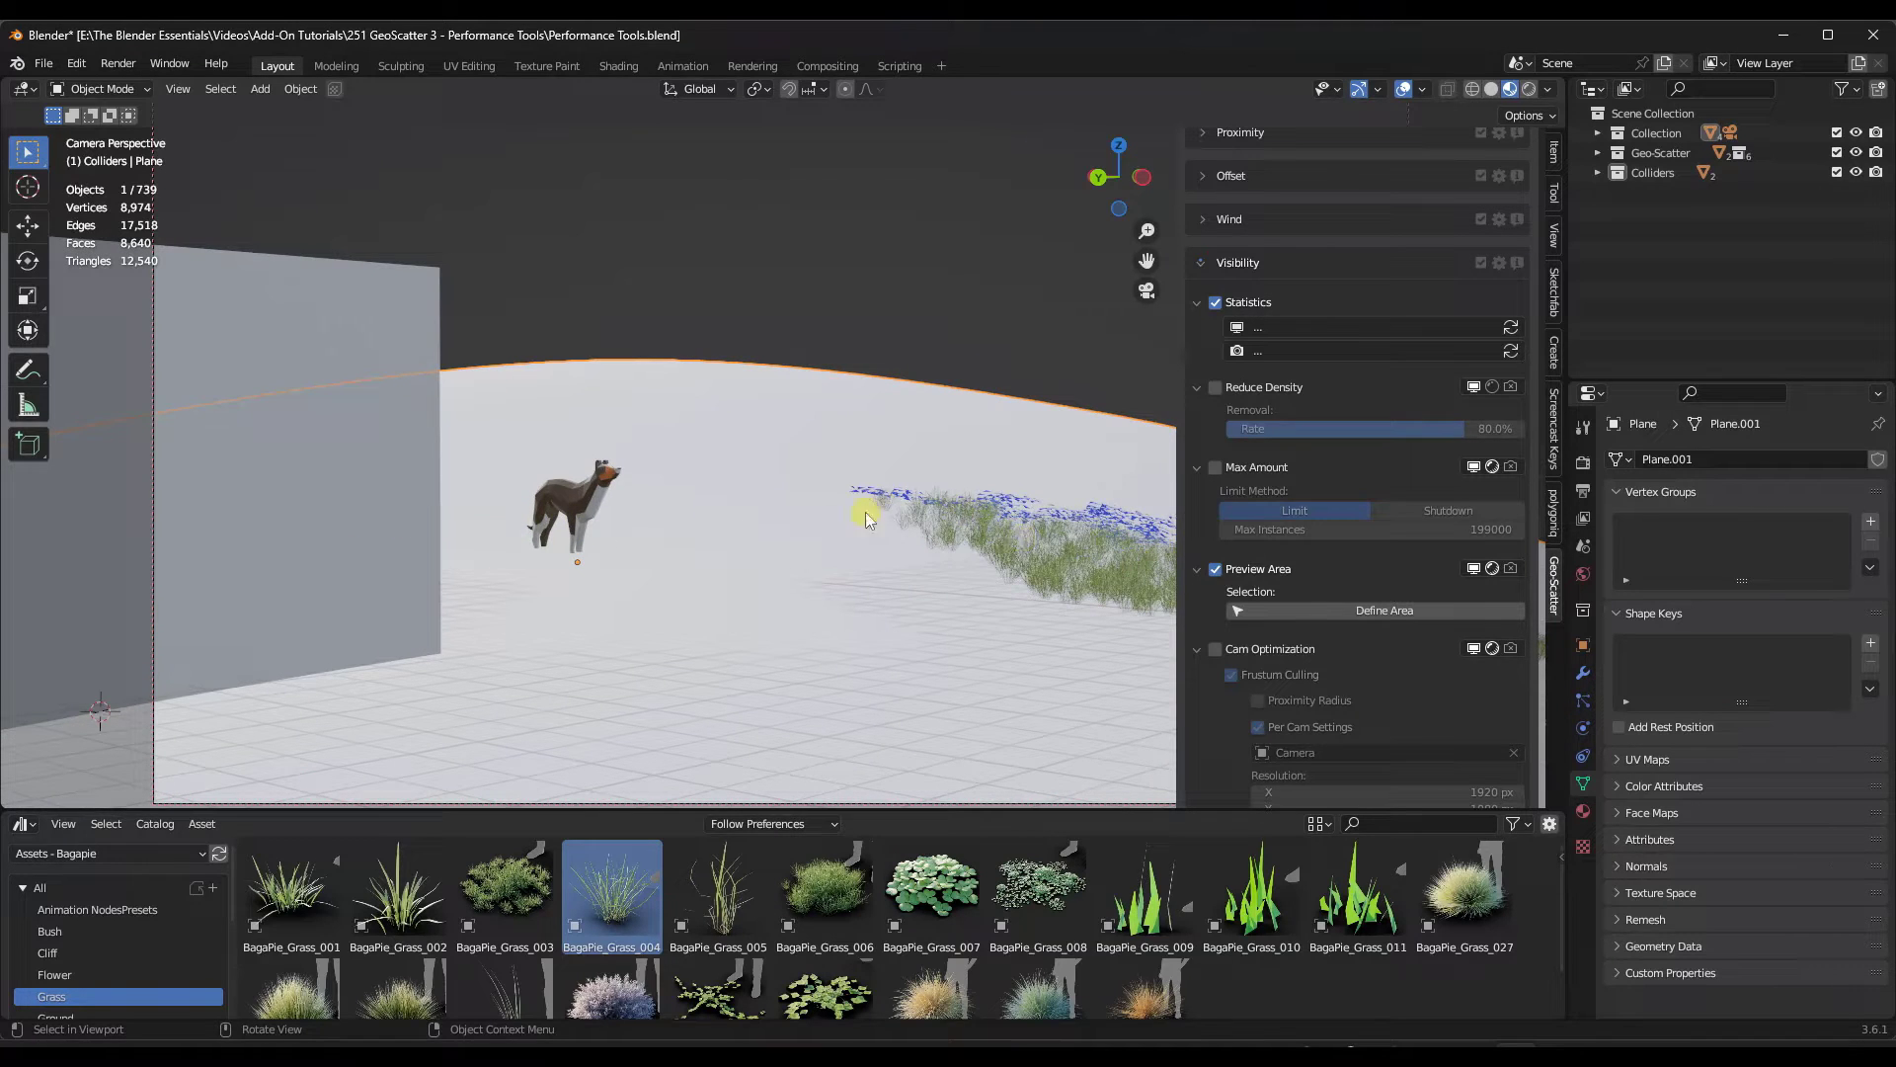